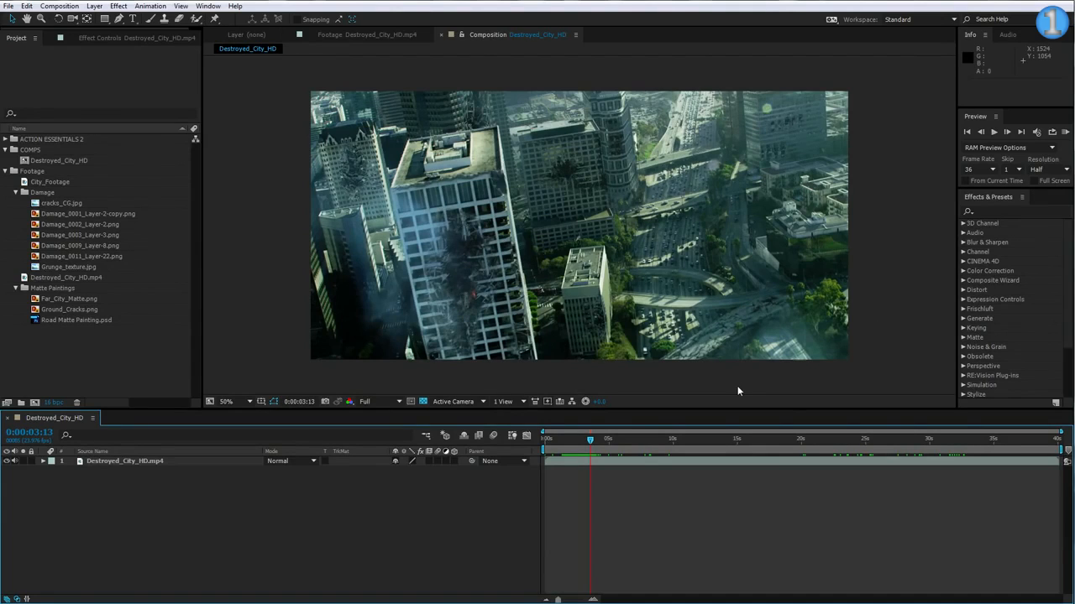
# Create a new composition from the City_Footage clip and scrub through its opening seconds.
pyautogui.click(43, 183)
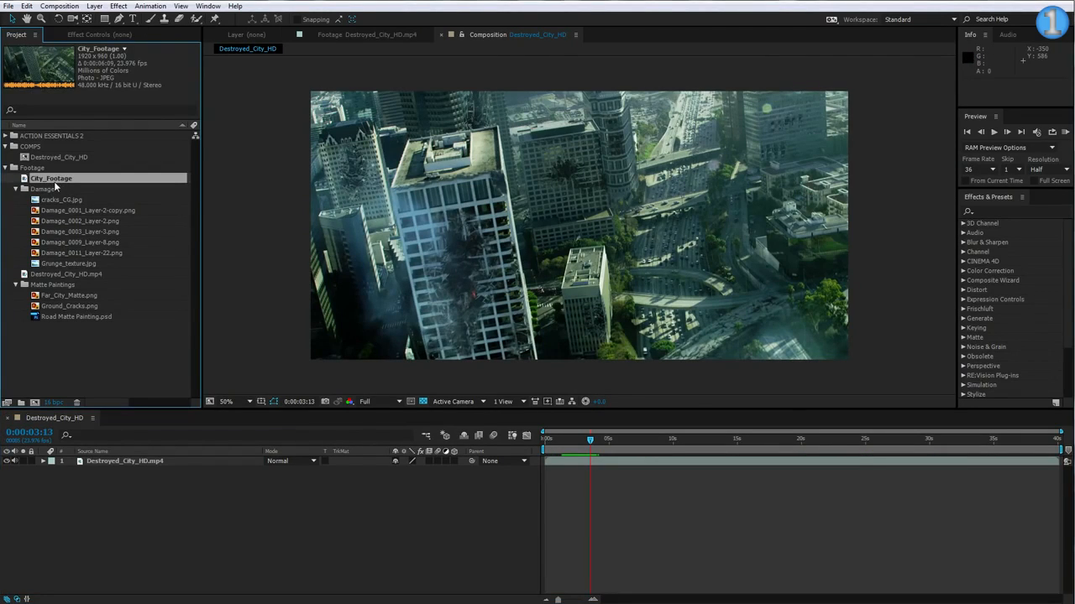
pyautogui.moveTo(61, 178); pyautogui.dragTo(36, 405)
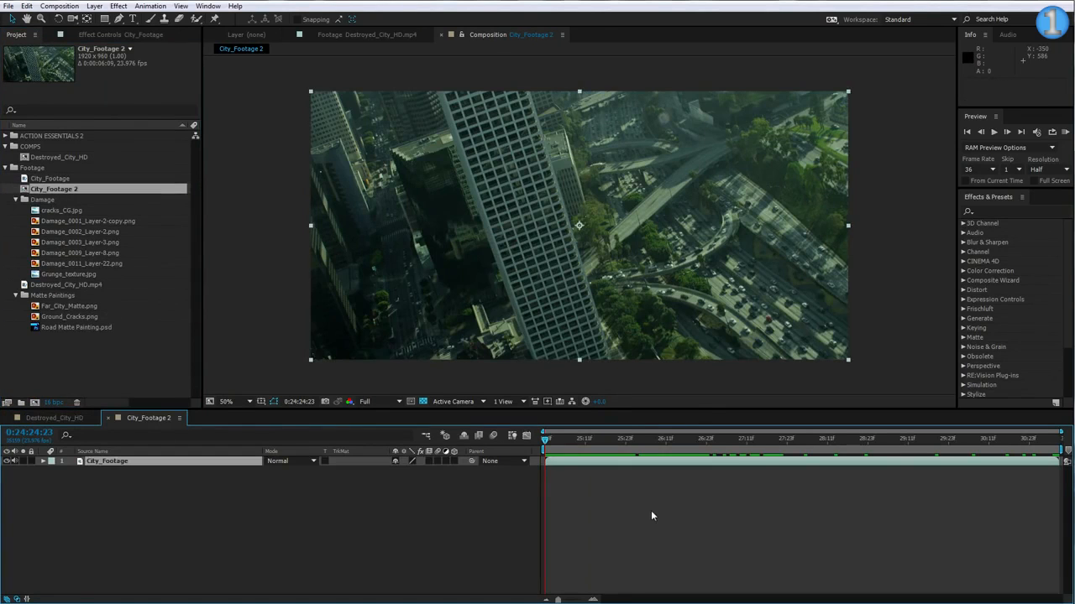
pyautogui.moveTo(565, 442); pyautogui.dragTo(602, 450)
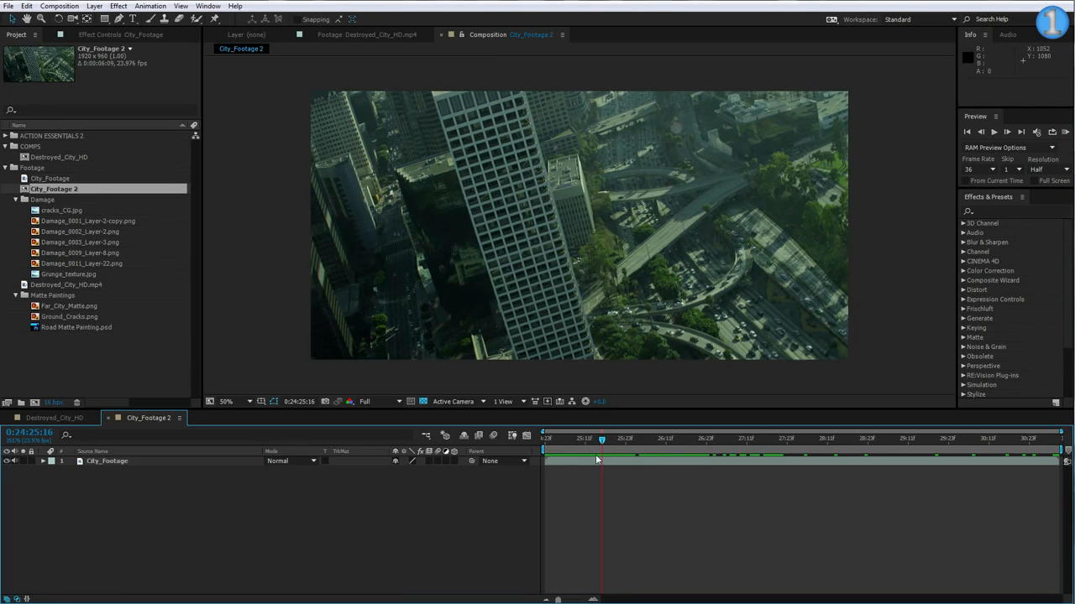
pyautogui.moveTo(601, 440)
pyautogui.mouseDown()
pyautogui.moveTo(552, 440)
pyautogui.moveTo(860, 432)
pyautogui.moveTo(772, 444)
pyautogui.moveTo(612, 440)
pyautogui.mouseUp()
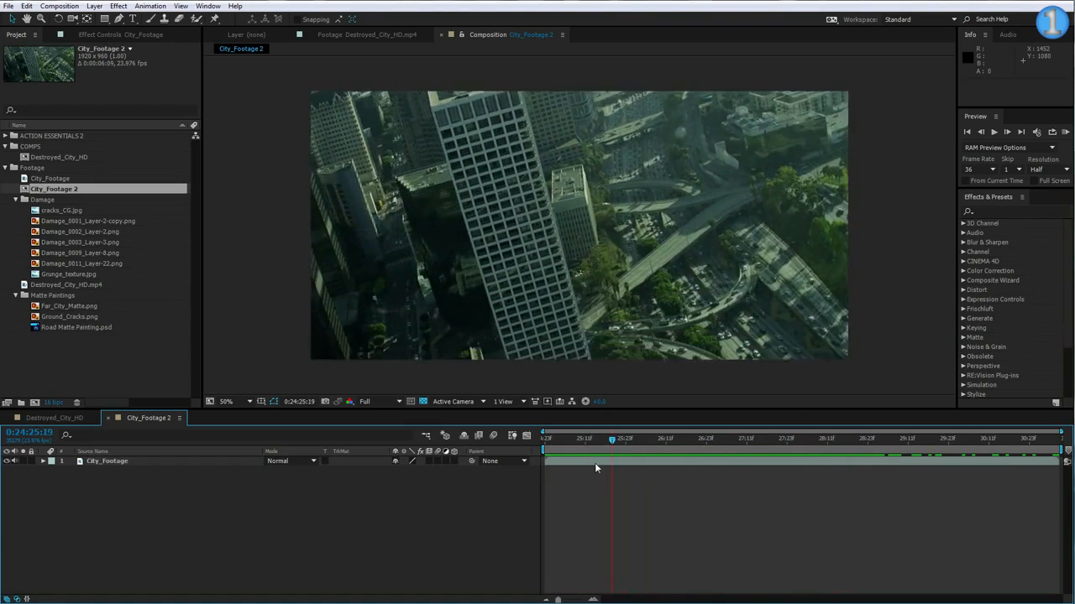
pyautogui.press('Home')
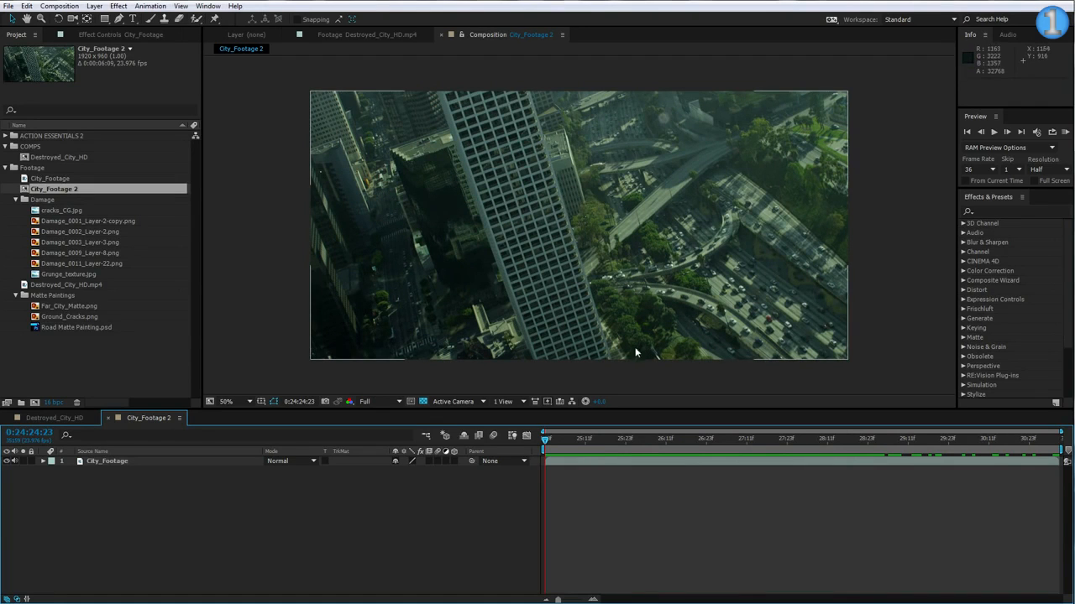
# Run the 3D Camera Tracker on the City_Footage layer from the start of the shot.
pyautogui.click(567, 353)
pyautogui.moveTo(686, 440); pyautogui.dragTo(545, 458)
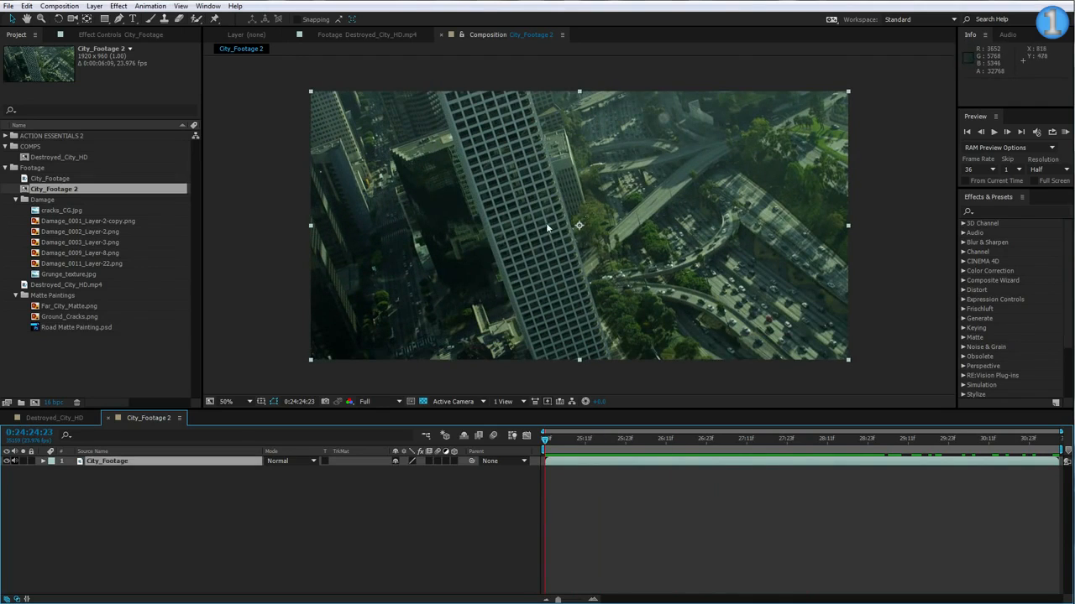
pyautogui.click(207, 6)
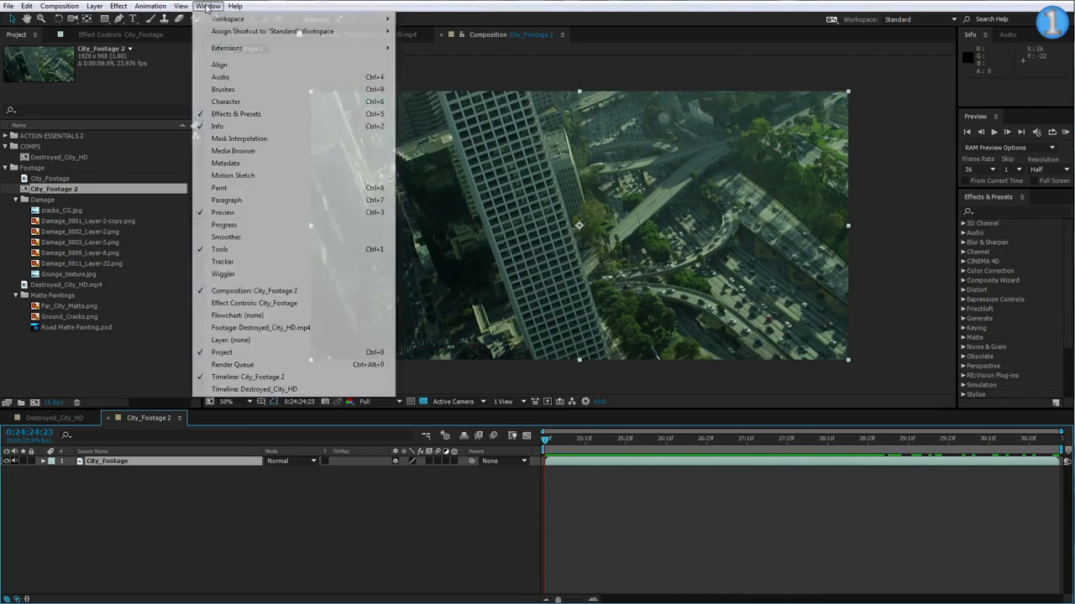
pyautogui.click(224, 261)
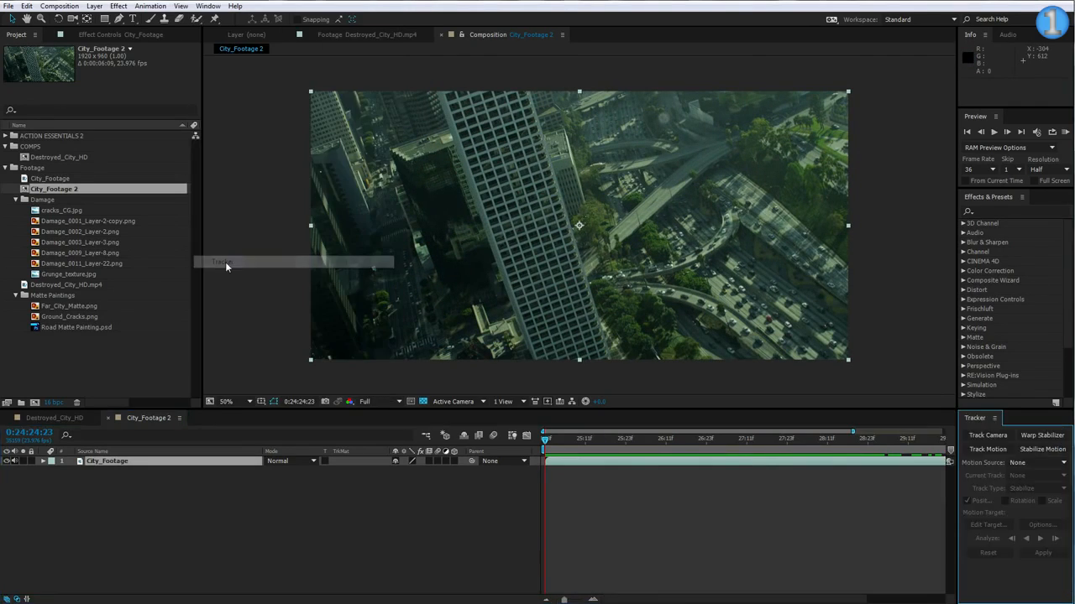
pyautogui.click(986, 436)
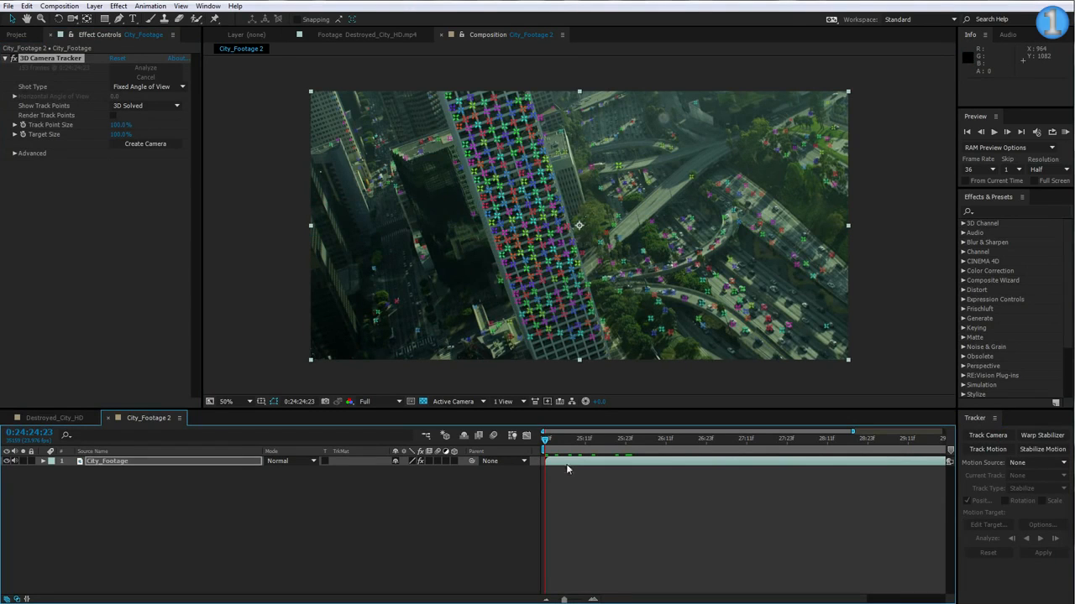
# Set the ground plane and origin from three track points on the tall building's roof at 0:24:27:06.
pyautogui.moveTo(554, 444); pyautogui.dragTo(764, 452)
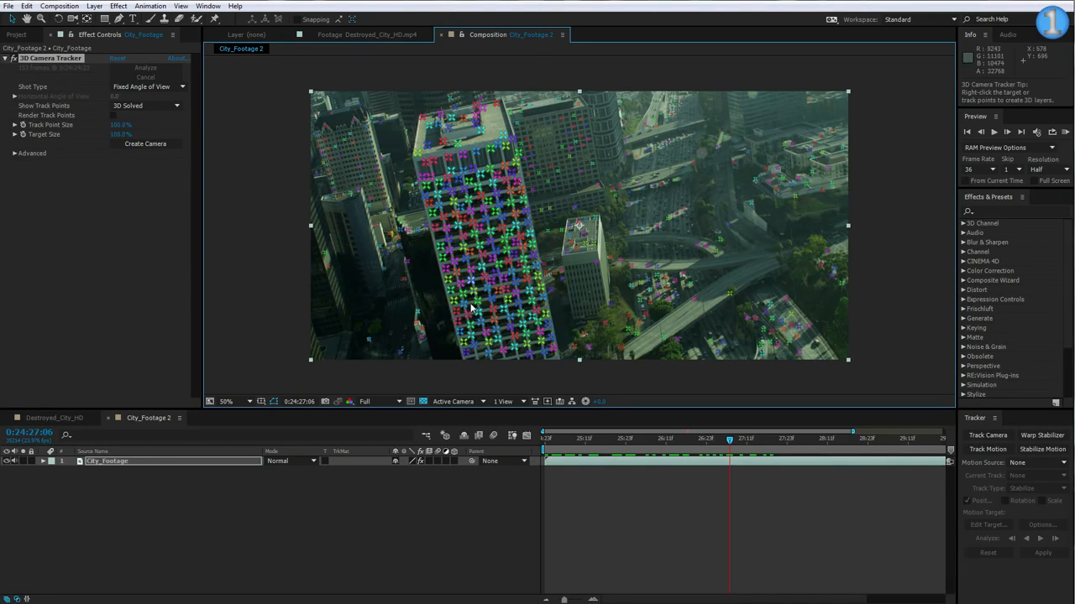
pyautogui.click(498, 107)
pyautogui.keyDown('shift'); pyautogui.click(457, 143); pyautogui.keyUp('shift')
pyautogui.keyDown('shift'); pyautogui.click(504, 136); pyautogui.keyUp('shift')
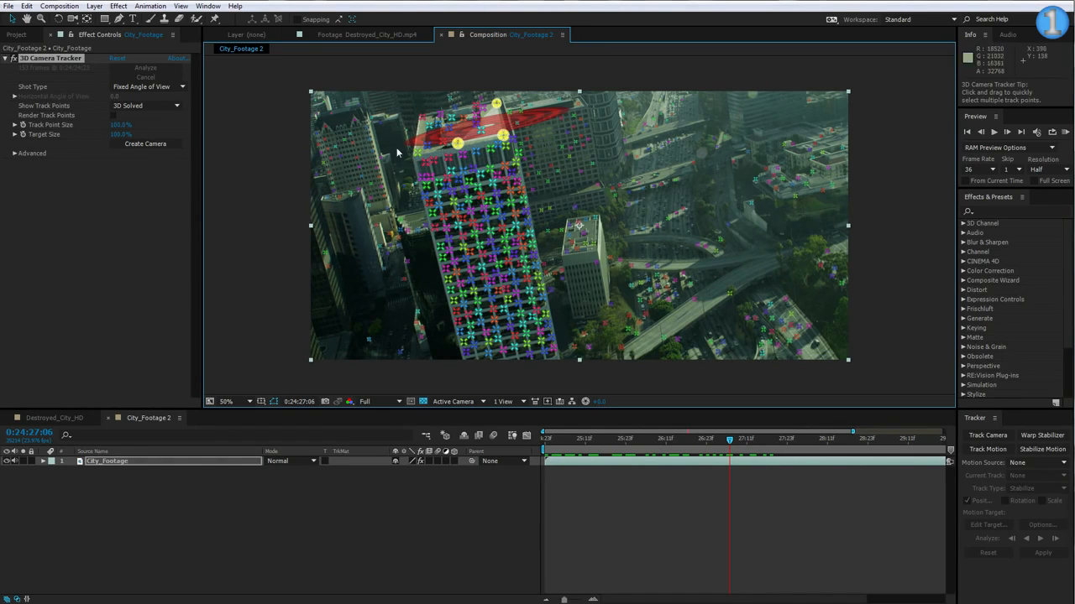
pyautogui.rightClick(498, 133)
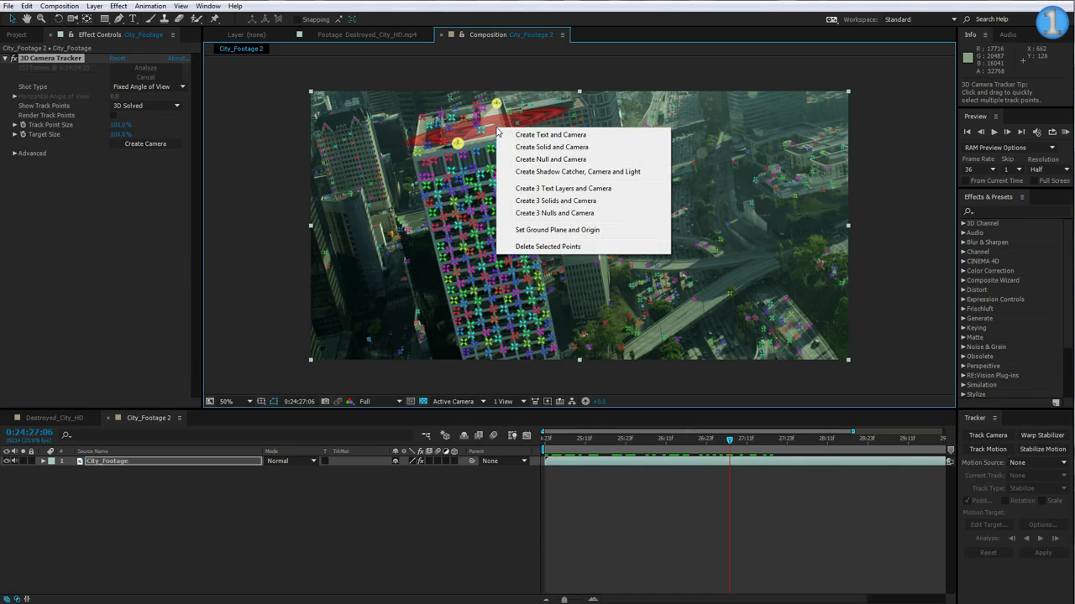
pyautogui.click(566, 235)
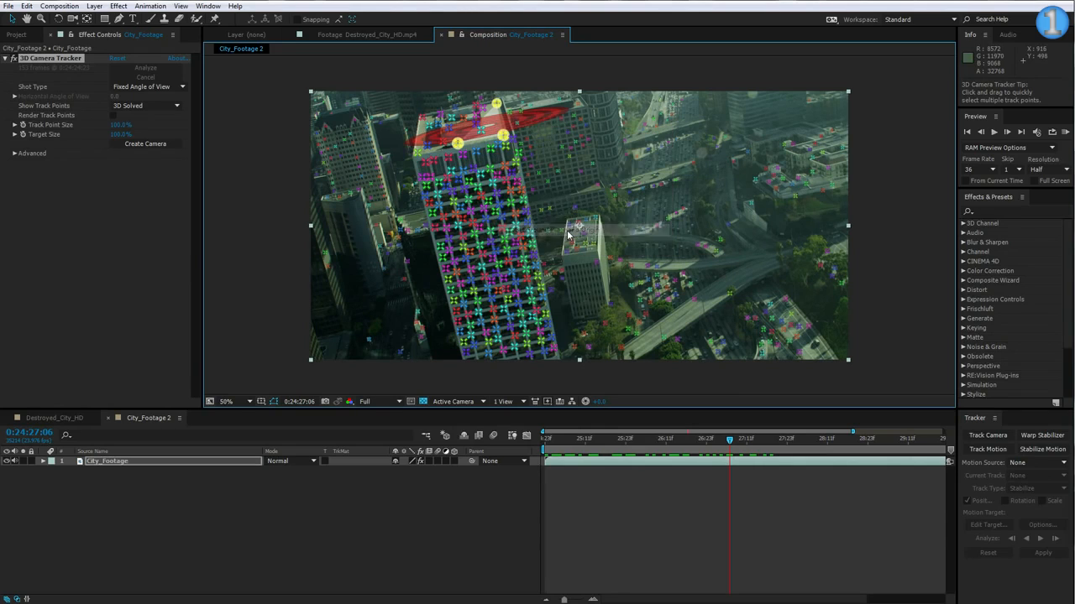
# Create a solid and camera from the selected rooftop track points and scrub the shot to check the solid sticks.
pyautogui.rightClick(497, 125)
pyautogui.rightClick(492, 123)
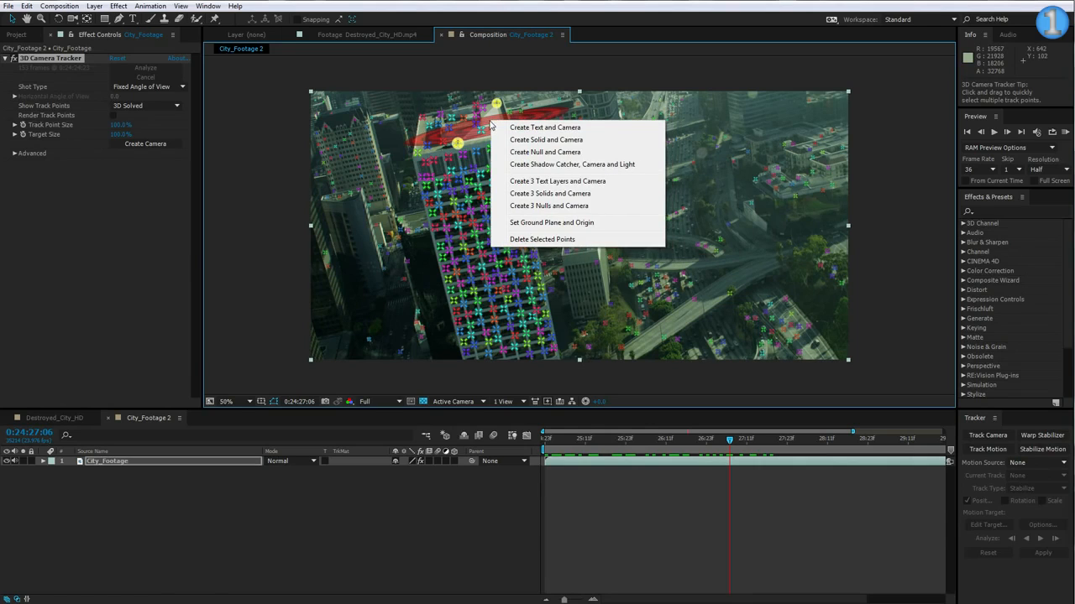
pyautogui.click(557, 143)
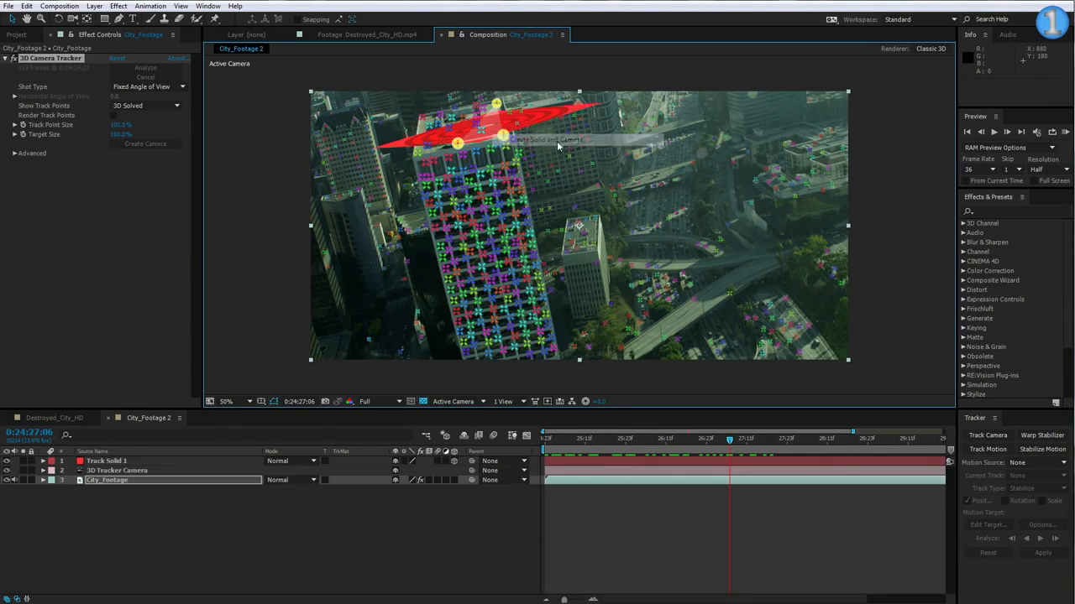
pyautogui.click(621, 534)
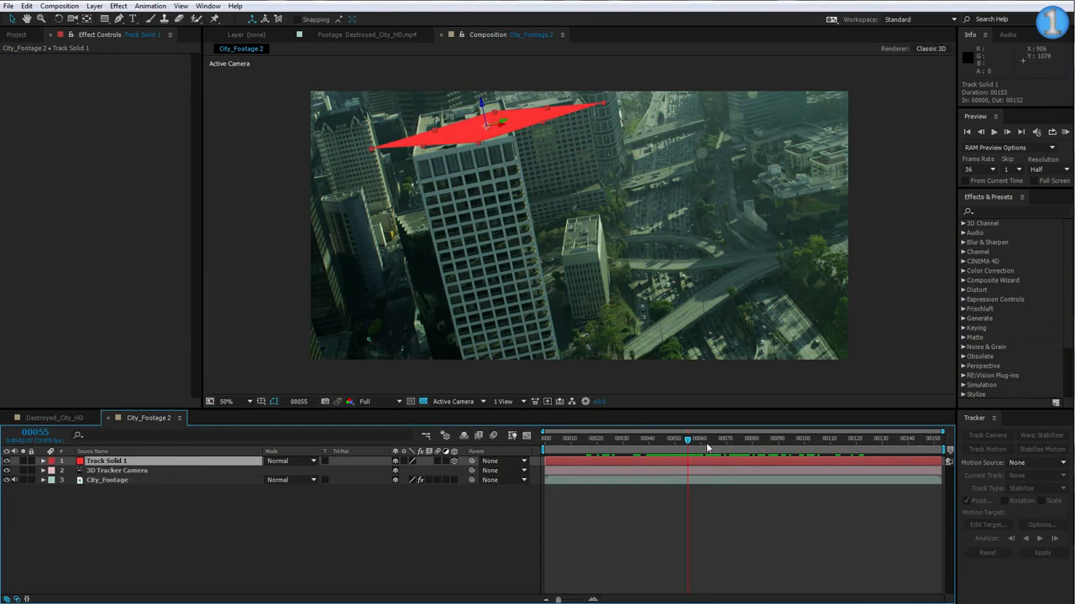
pyautogui.moveTo(706, 443); pyautogui.dragTo(766, 464)
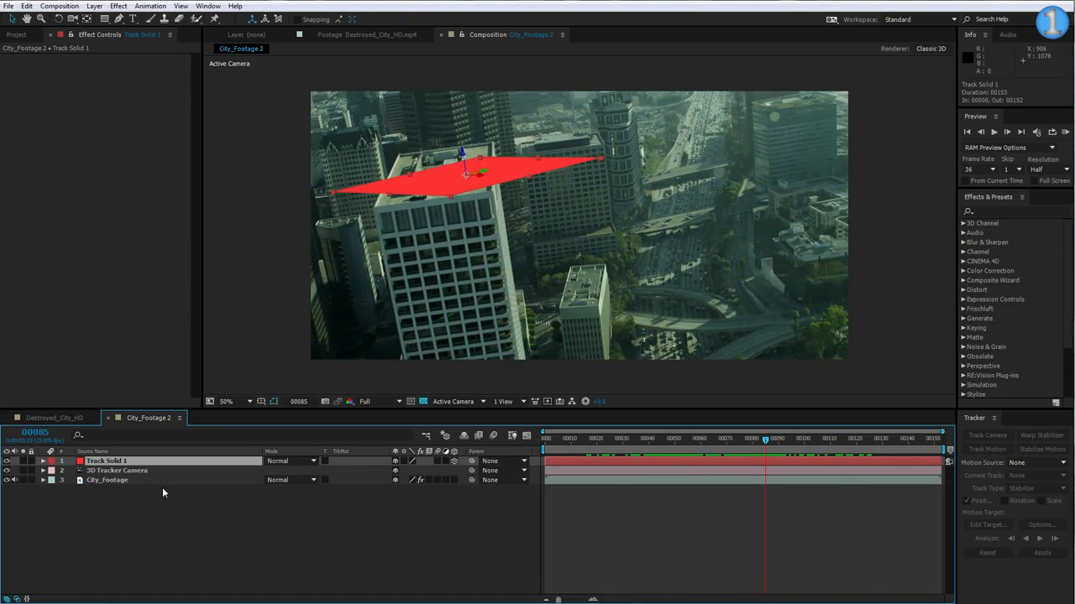
# Create a text layer from the track points on the tall building's facade at frame 85.
pyautogui.click(111, 481)
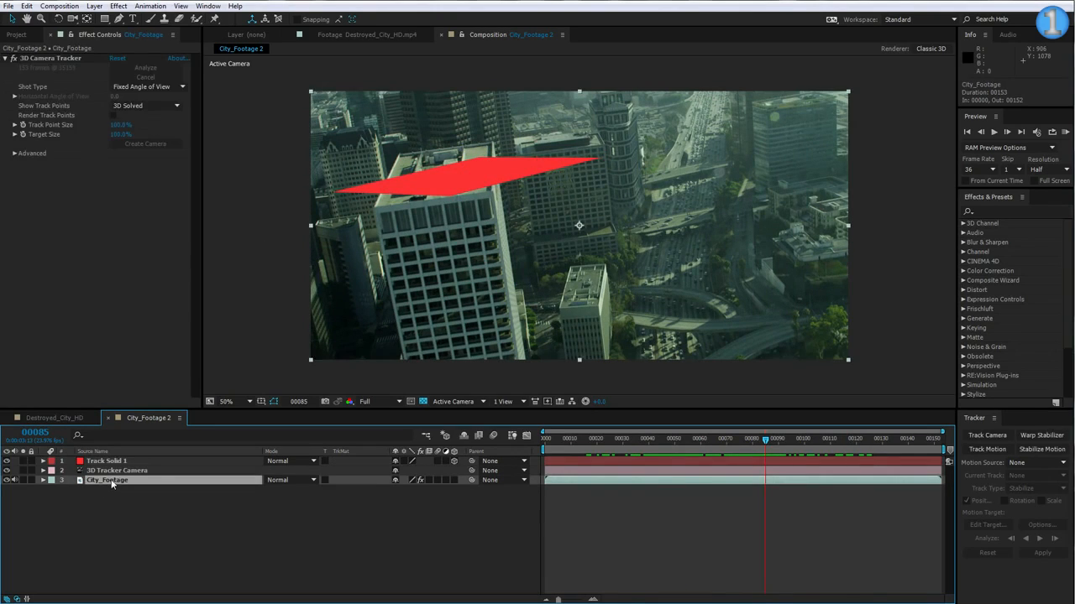
pyautogui.click(42, 58)
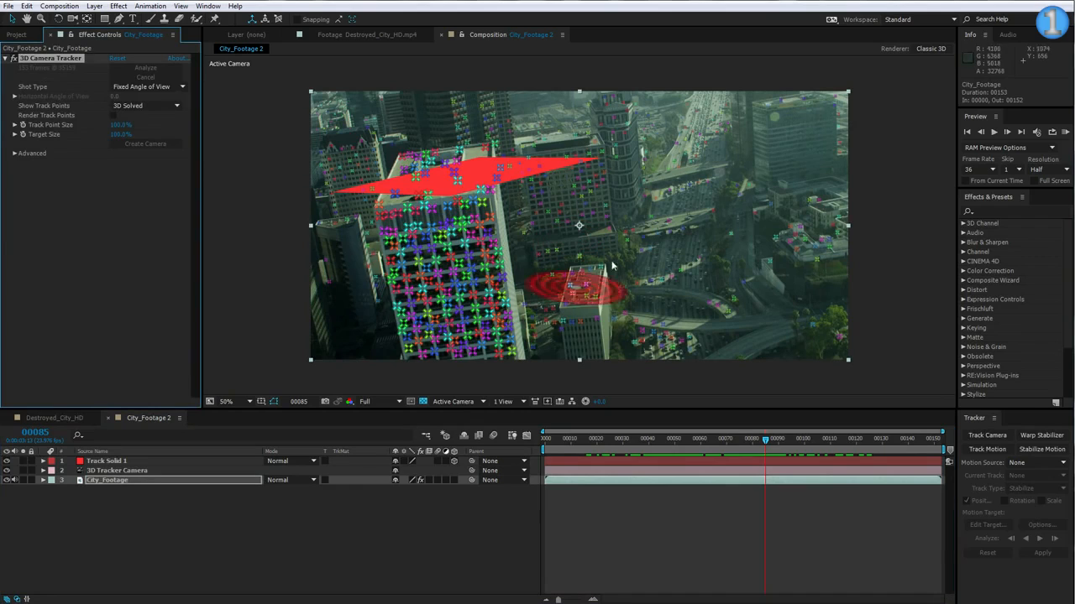
pyautogui.rightClick(472, 245)
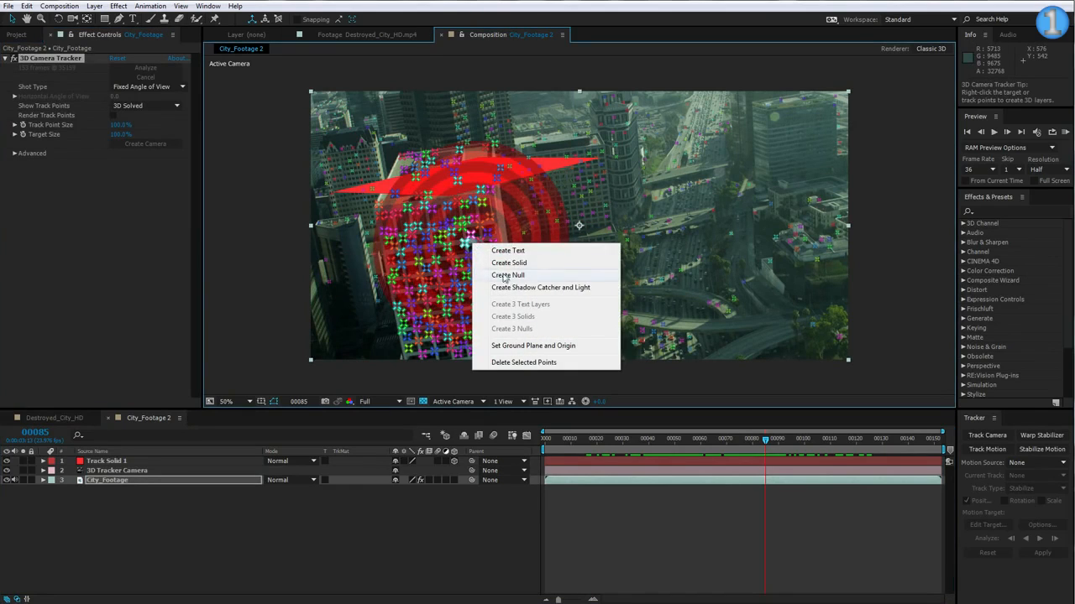
pyautogui.click(508, 251)
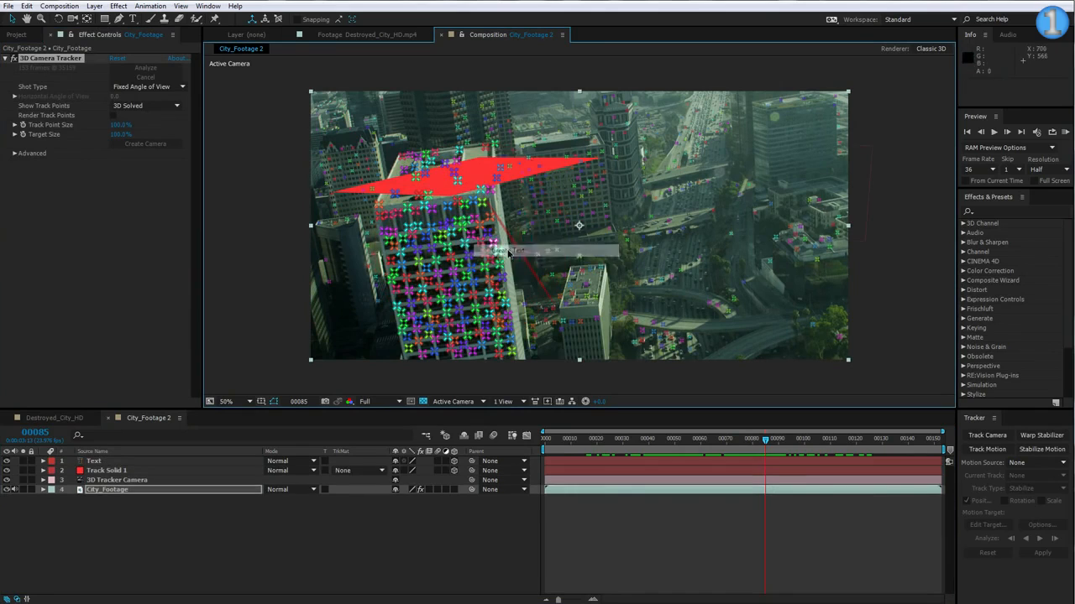
# Scrub the shot to check the tracked text layer, and delete that layer.
pyautogui.click(738, 516)
pyautogui.click(720, 441)
pyautogui.moveTo(656, 437); pyautogui.dragTo(703, 439)
pyautogui.click(94, 462)
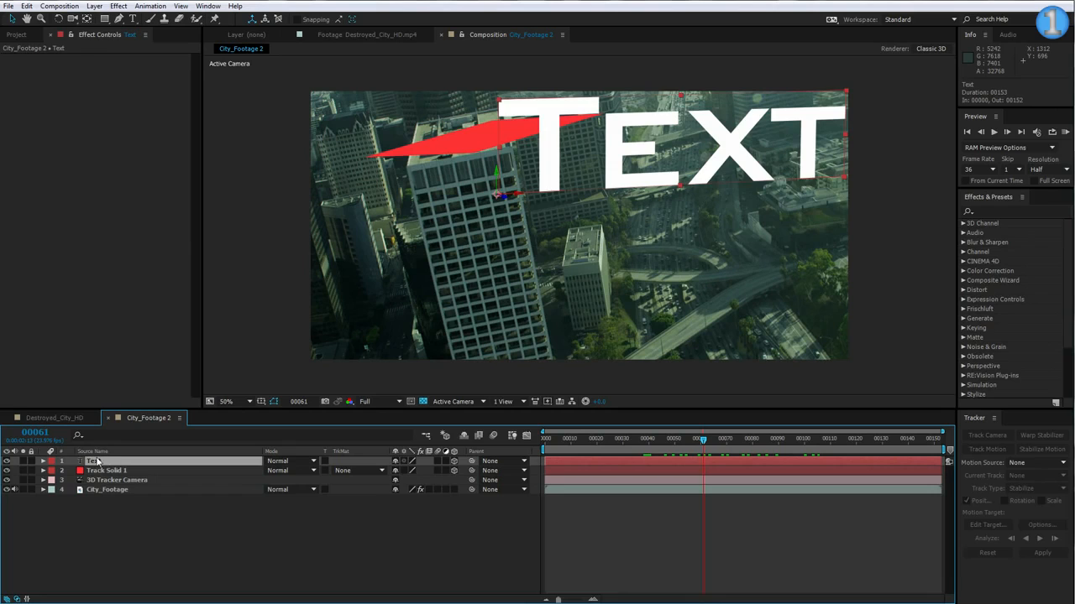
pyautogui.press('Delete')
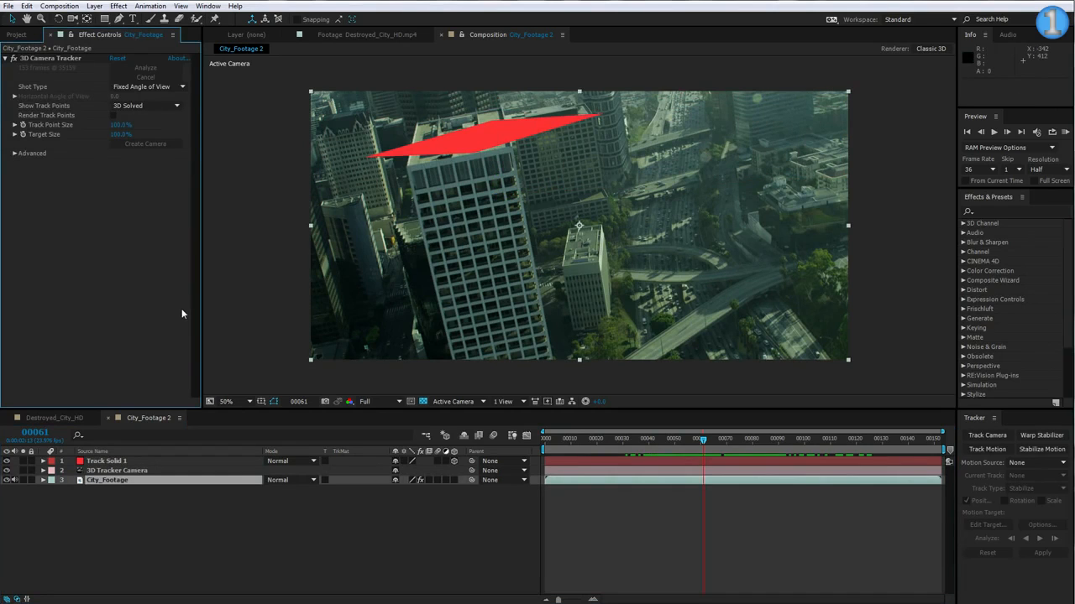
# Create a solid from three 3D Camera Tracker points on the tall building's facade at frame 55.
pyautogui.click(77, 59)
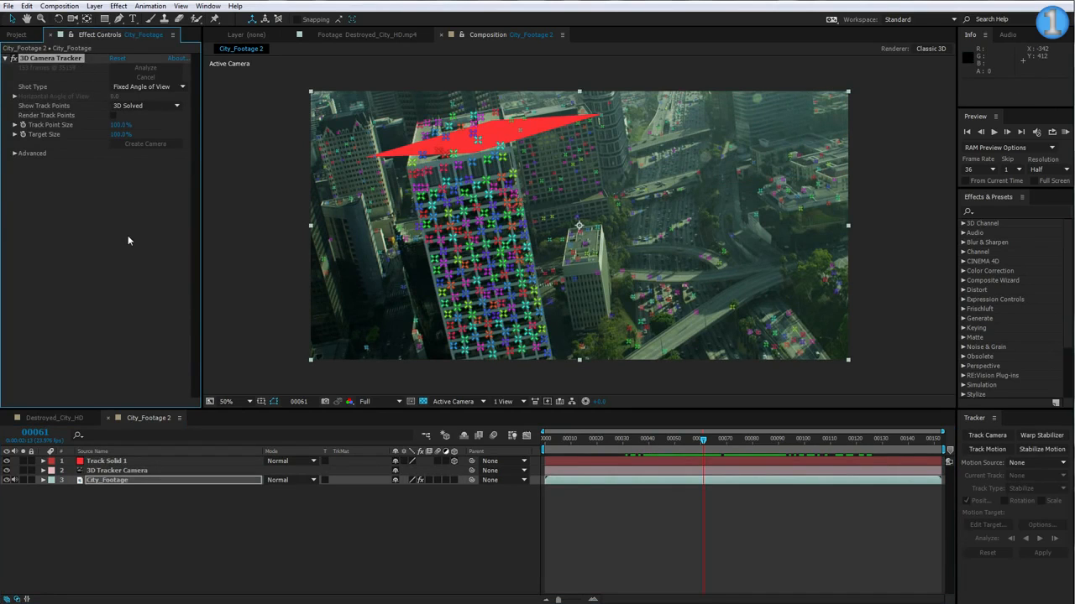
pyautogui.click(124, 241)
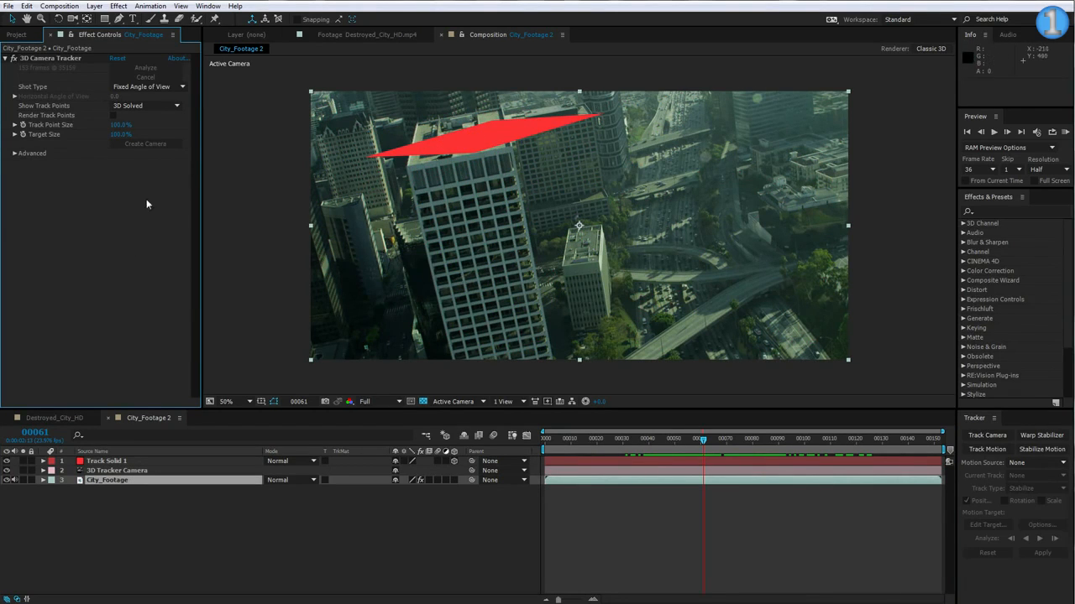
pyautogui.click(59, 59)
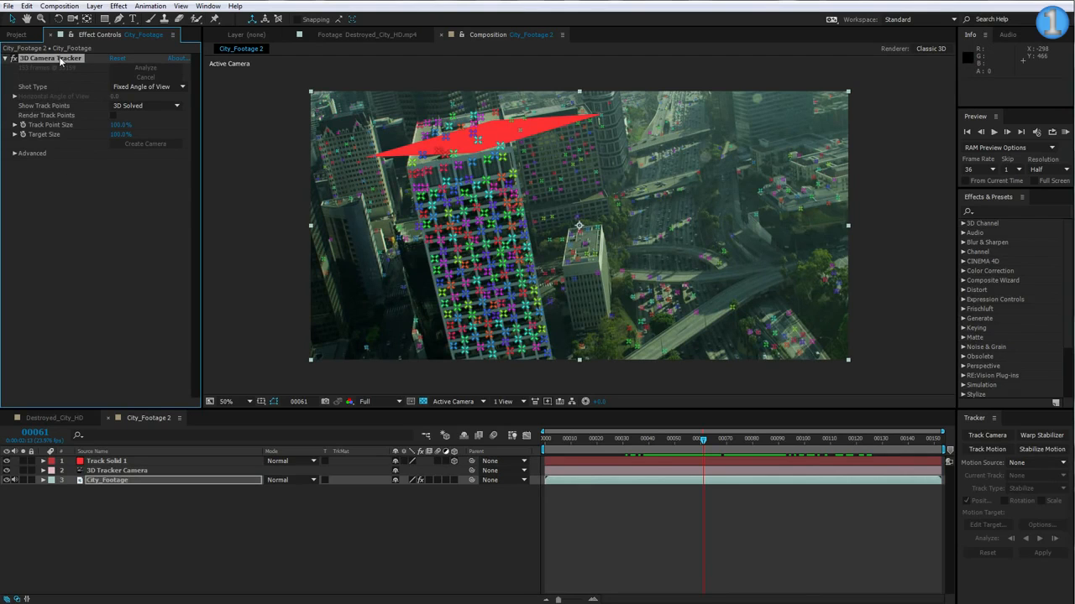
pyautogui.moveTo(703, 439); pyautogui.dragTo(687, 445)
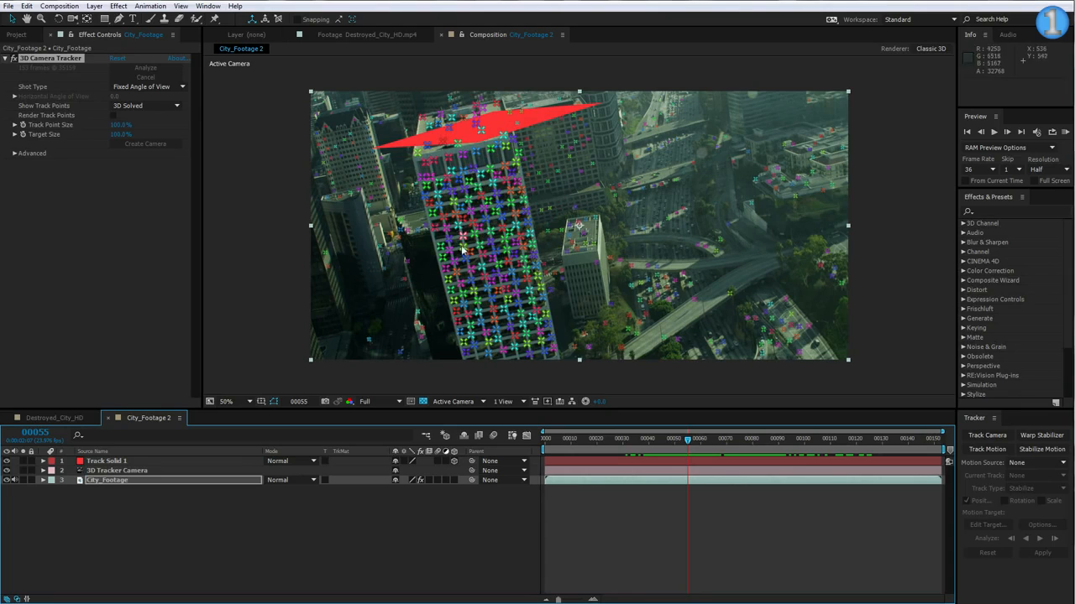
pyautogui.click(469, 183)
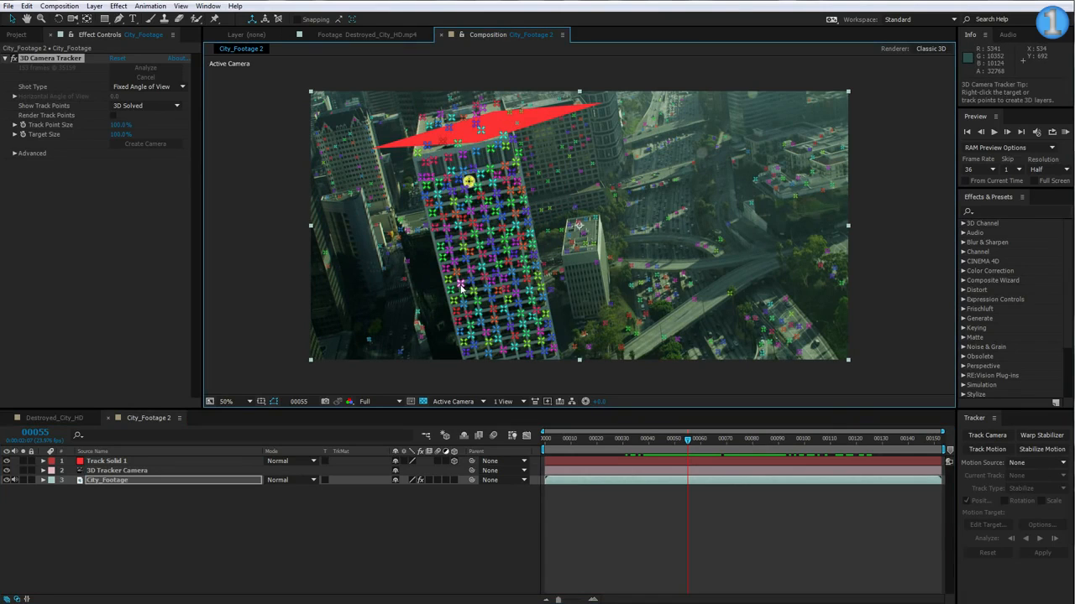
pyautogui.keyDown('shift'); pyautogui.click(460, 284); pyautogui.keyUp('shift')
pyautogui.keyDown('shift'); pyautogui.click(526, 278); pyautogui.keyUp('shift')
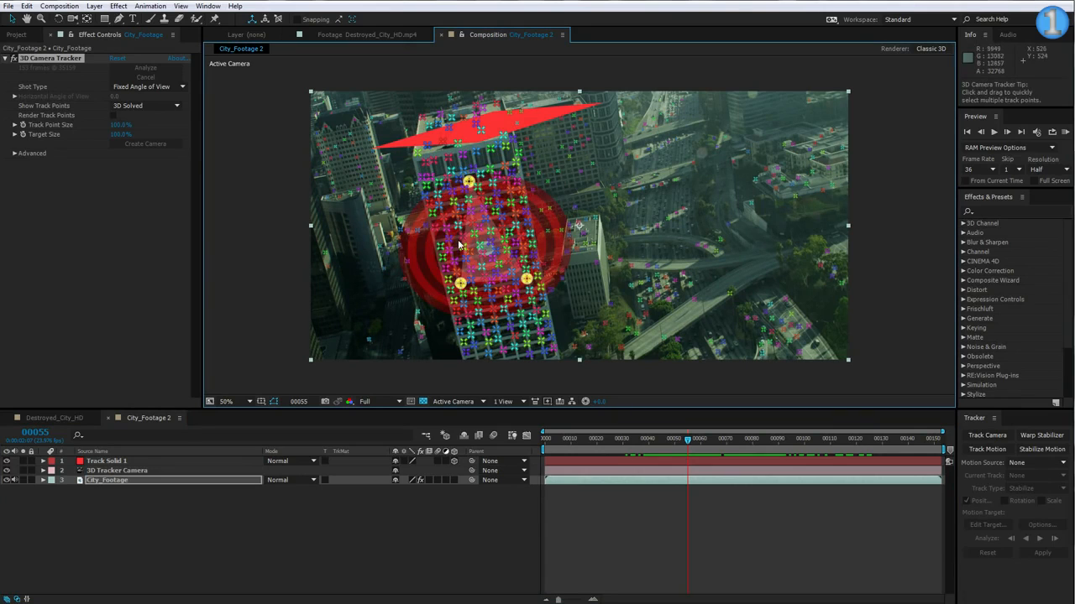
pyautogui.rightClick(483, 240)
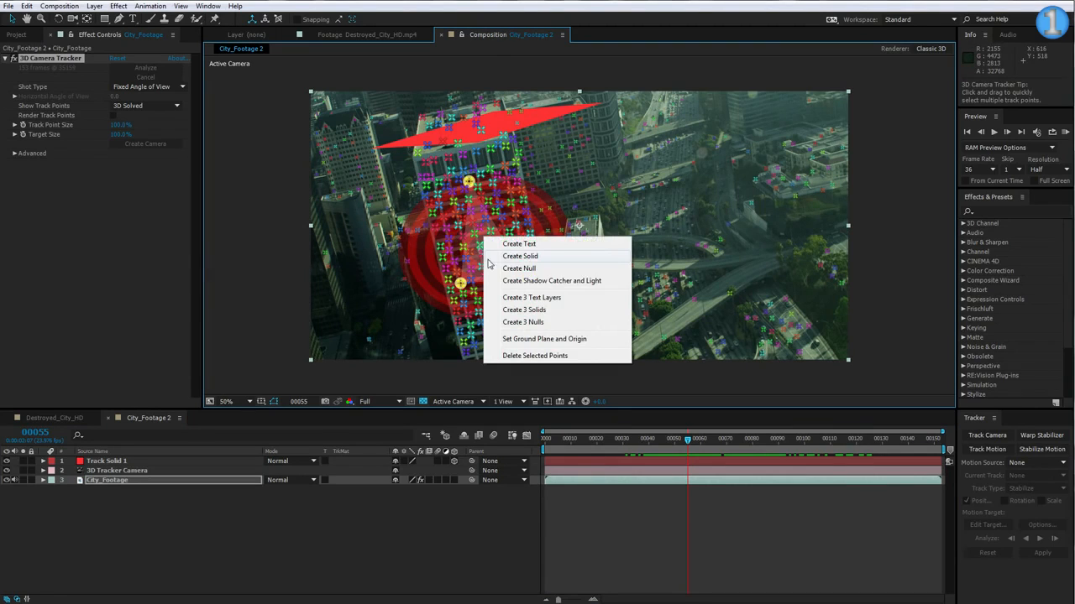
pyautogui.click(528, 257)
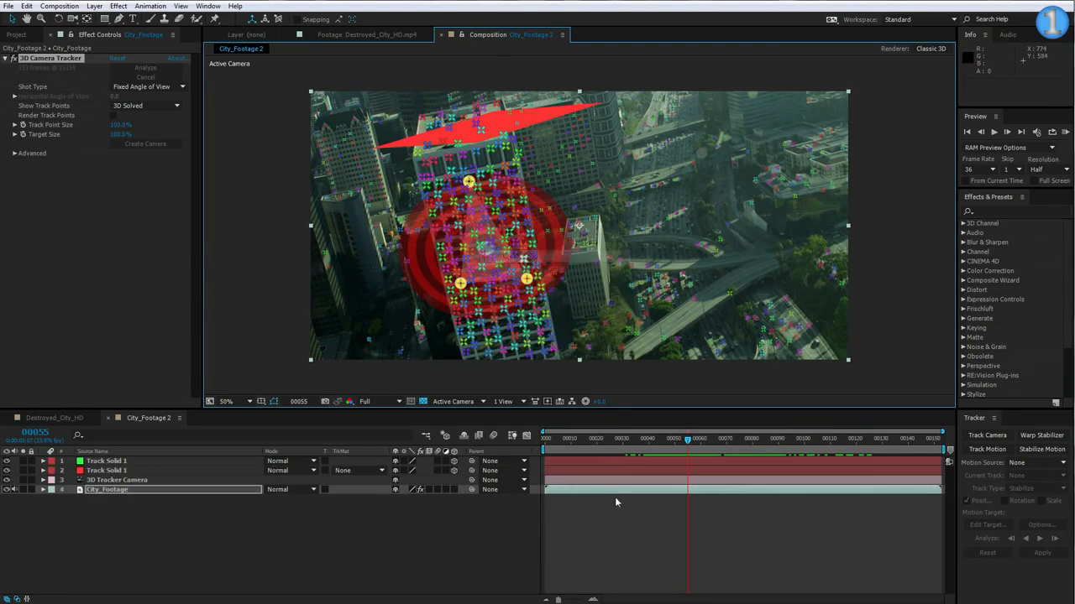
# Apply the Grid effect to the green track solid and scrub back to frame 39 to check it against the facade.
pyautogui.click(106, 461)
pyautogui.moveTo(687, 438); pyautogui.dragTo(711, 443)
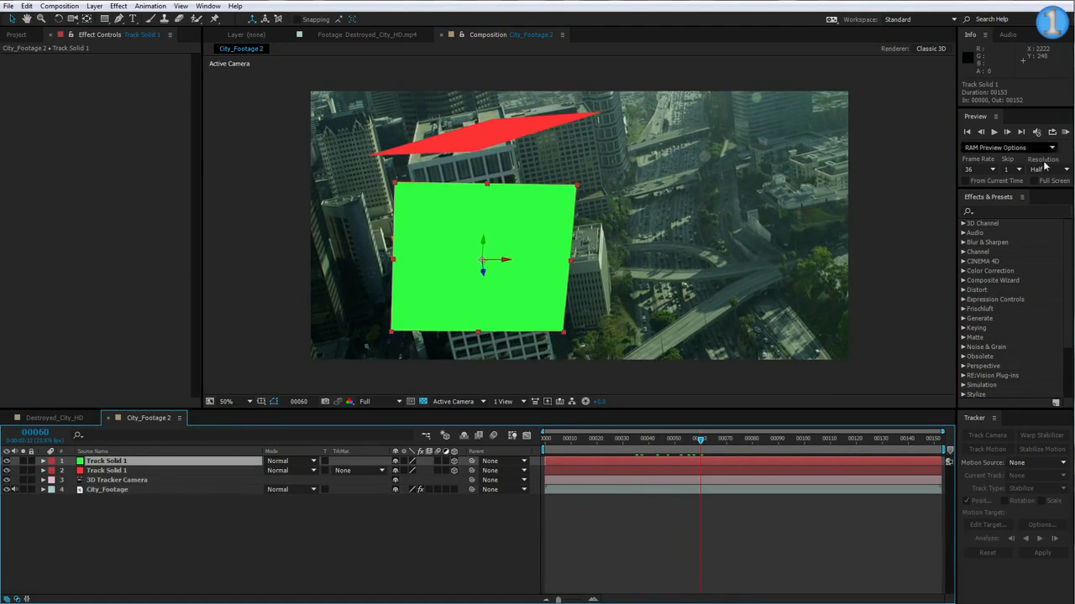
pyautogui.click(1008, 211)
pyautogui.write('grid')
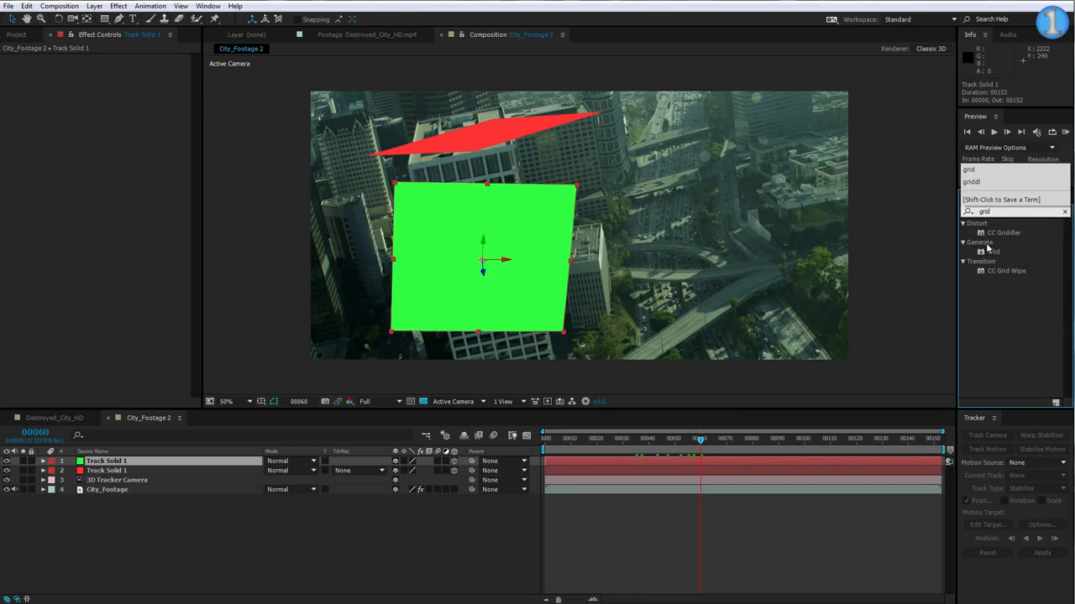
pyautogui.doubleClick(991, 251)
pyautogui.click(680, 439)
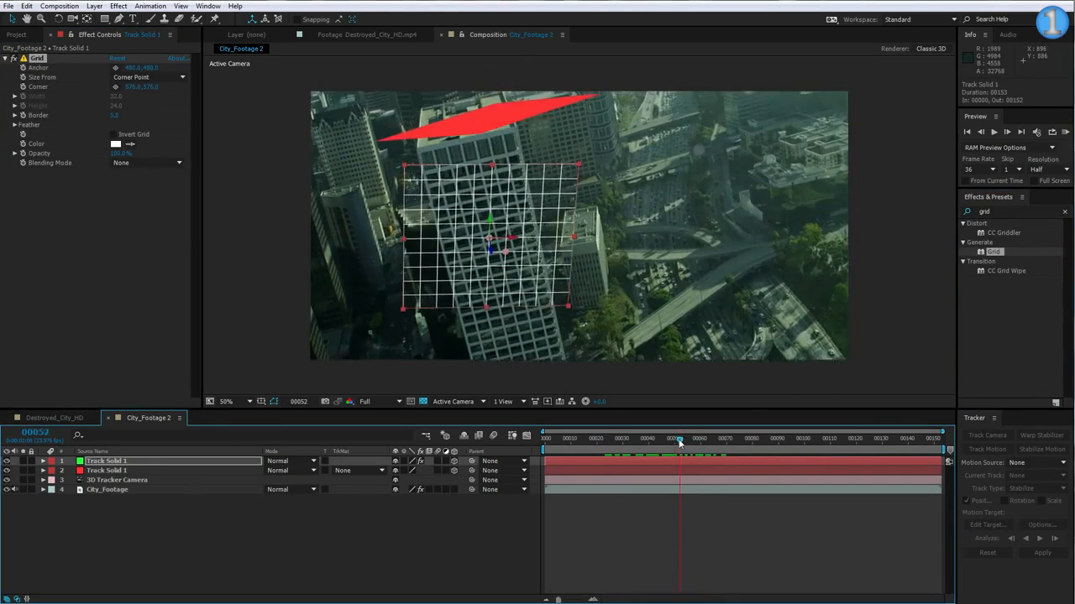
pyautogui.moveTo(680, 440); pyautogui.dragTo(646, 438)
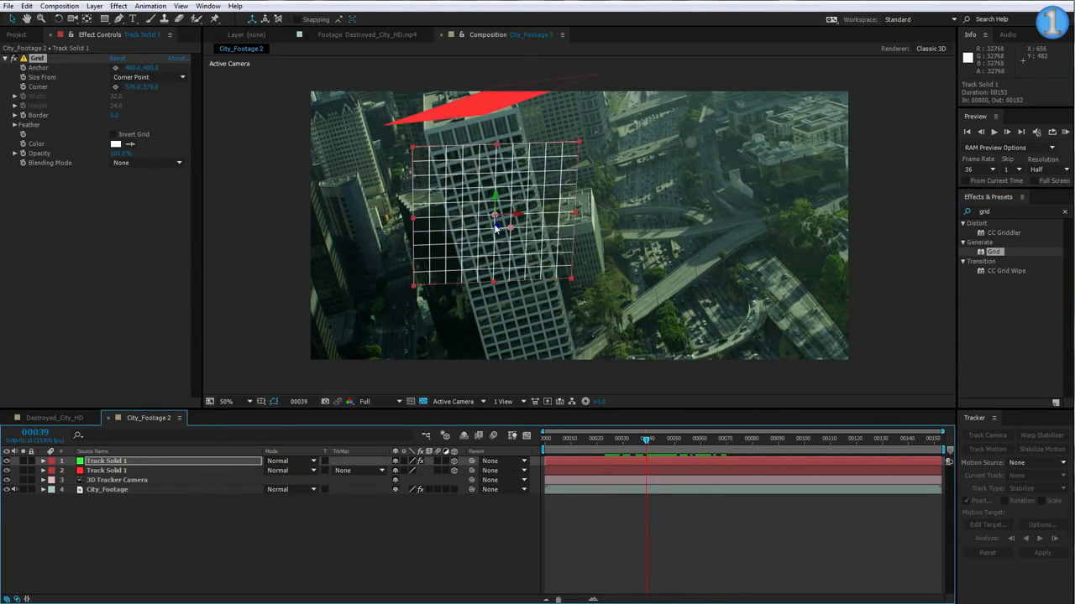
# Rotate the gridded track solid so its lines follow the tall building's facade, and undo the last move.
pyautogui.press('w')
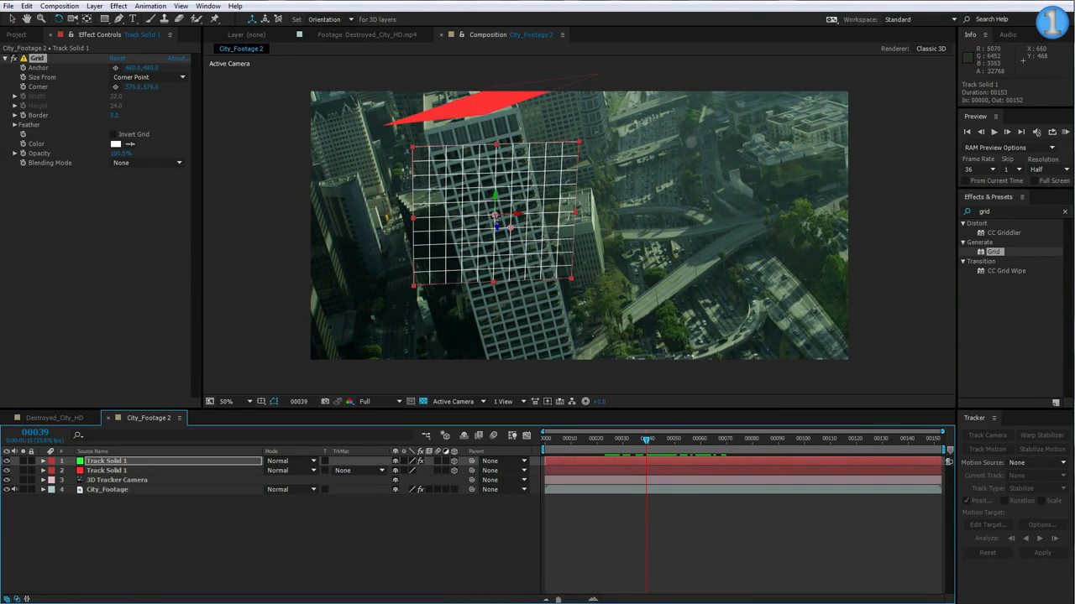
pyautogui.moveTo(588, 287); pyautogui.dragTo(581, 287)
pyautogui.press('v')
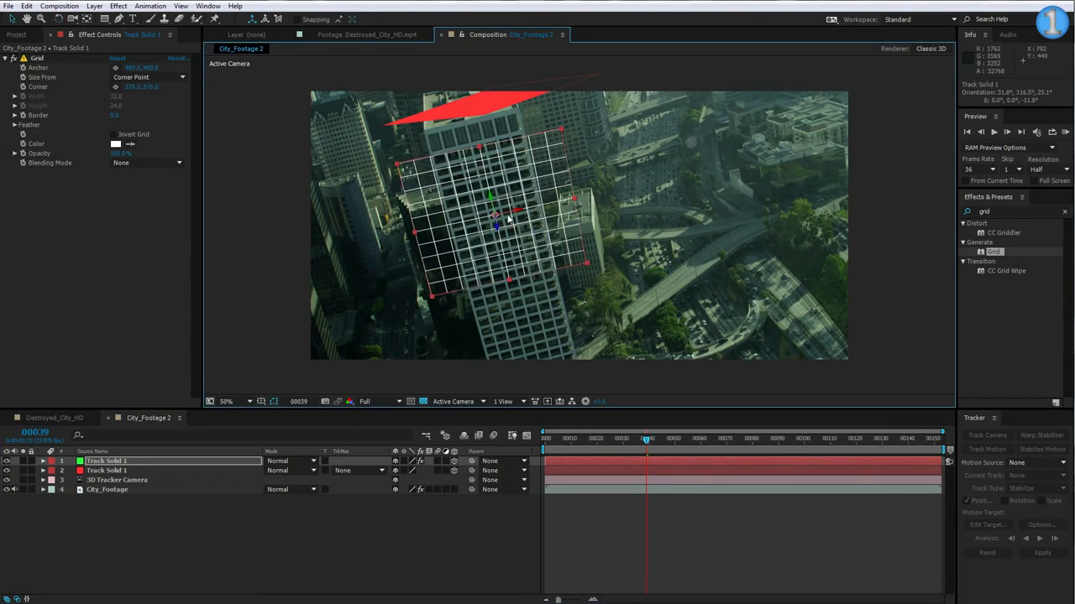
pyautogui.moveTo(509, 219)
pyautogui.mouseDown()
pyautogui.moveTo(525, 213)
pyautogui.moveTo(510, 209)
pyautogui.mouseUp()
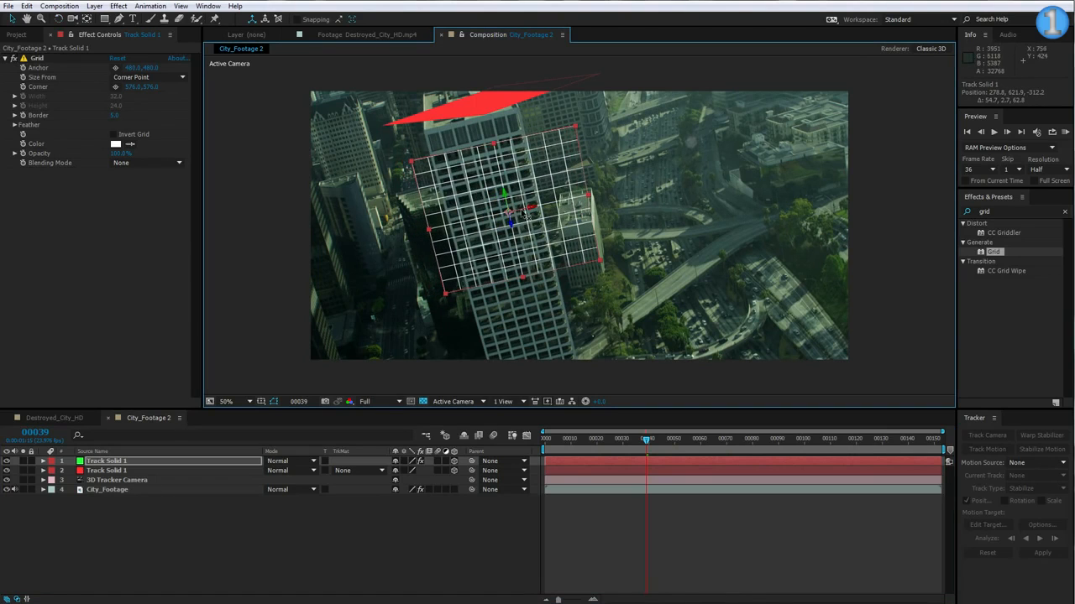
pyautogui.hotkey('ctrl', 'z')
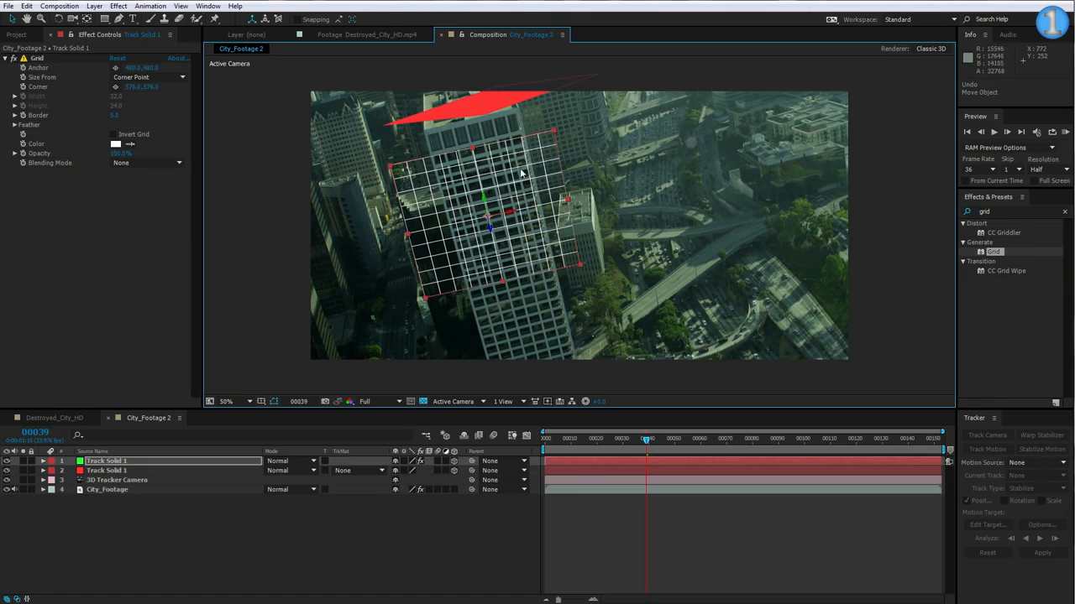
# Try tilting the gridded track solid off the facade's plane, scrubbing to check its tracking, and undo the tilt.
pyautogui.press('w')
pyautogui.moveTo(512, 193); pyautogui.dragTo(507, 199)
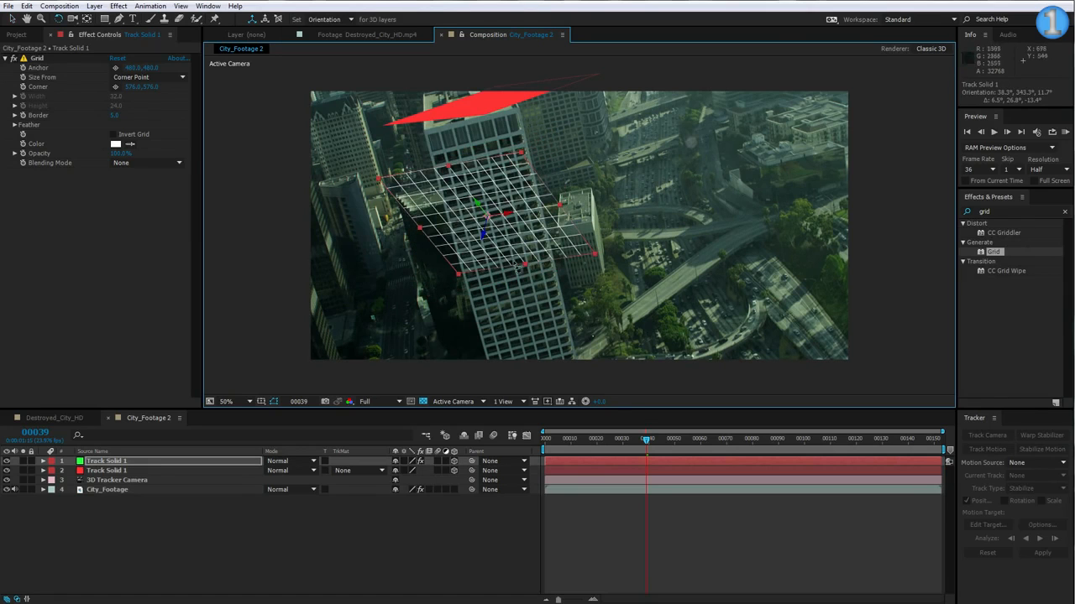
pyautogui.press('v')
pyautogui.click(668, 440)
pyautogui.moveTo(669, 444); pyautogui.dragTo(626, 444)
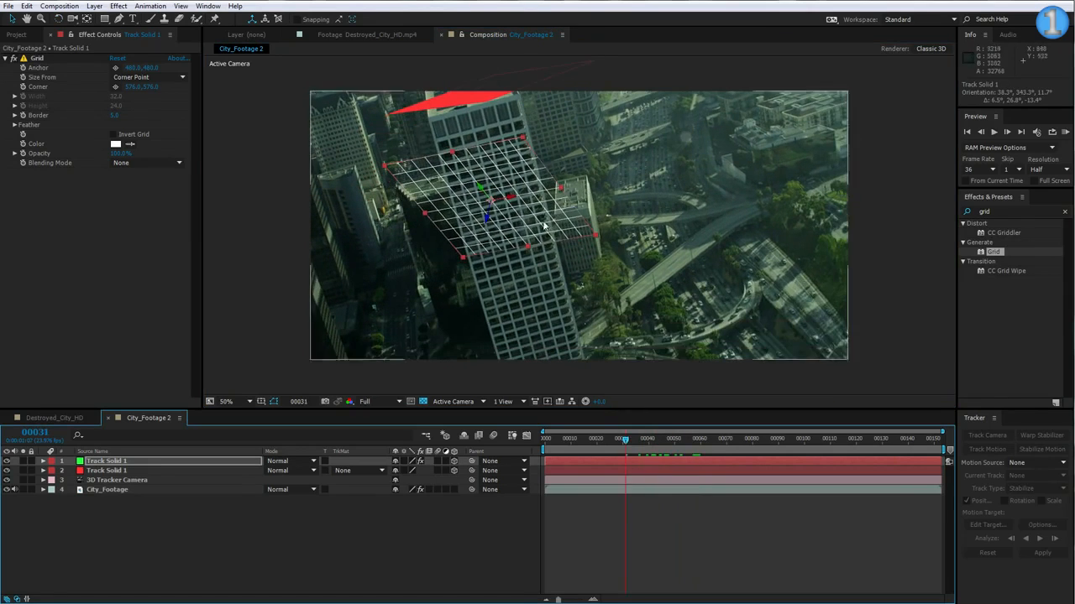
pyautogui.hotkey('ctrl', 'z')
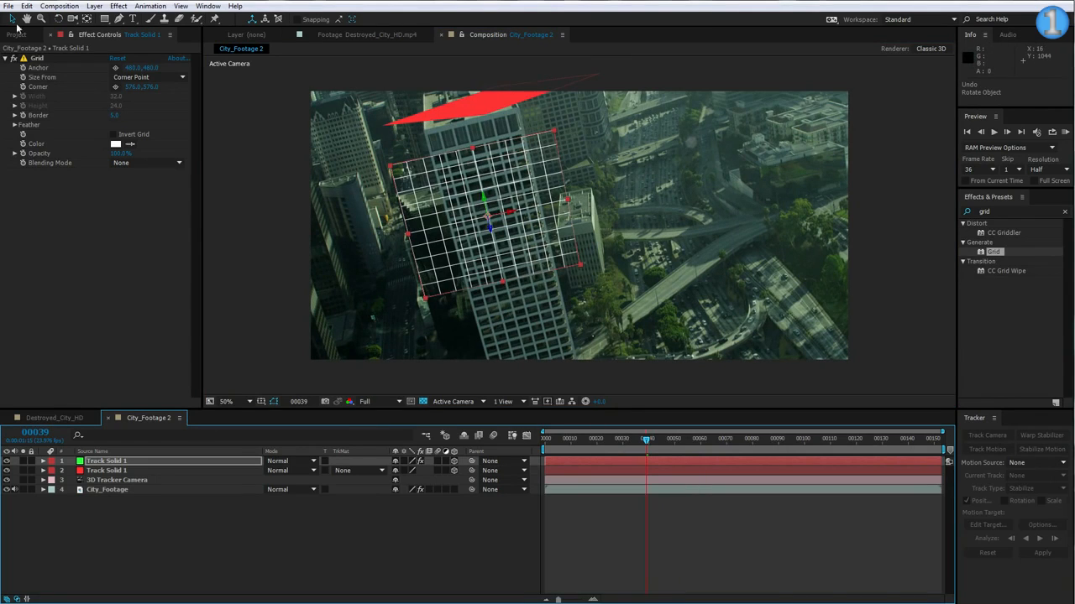
# Delete the Grid effect from the green track solid.
pyautogui.click(37, 58)
pyautogui.press('Delete')
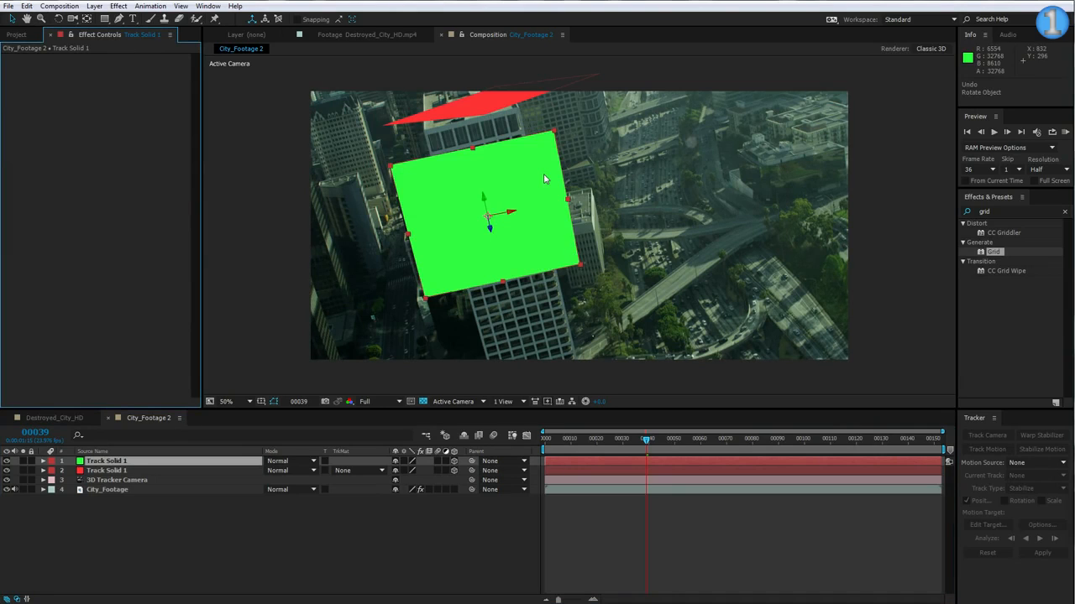
# Preview Damage_0001_Layer-2-copy.png with the transparency grid to examine its alpha, and return to the City_Footage 2 composition.
pyautogui.click(16, 34)
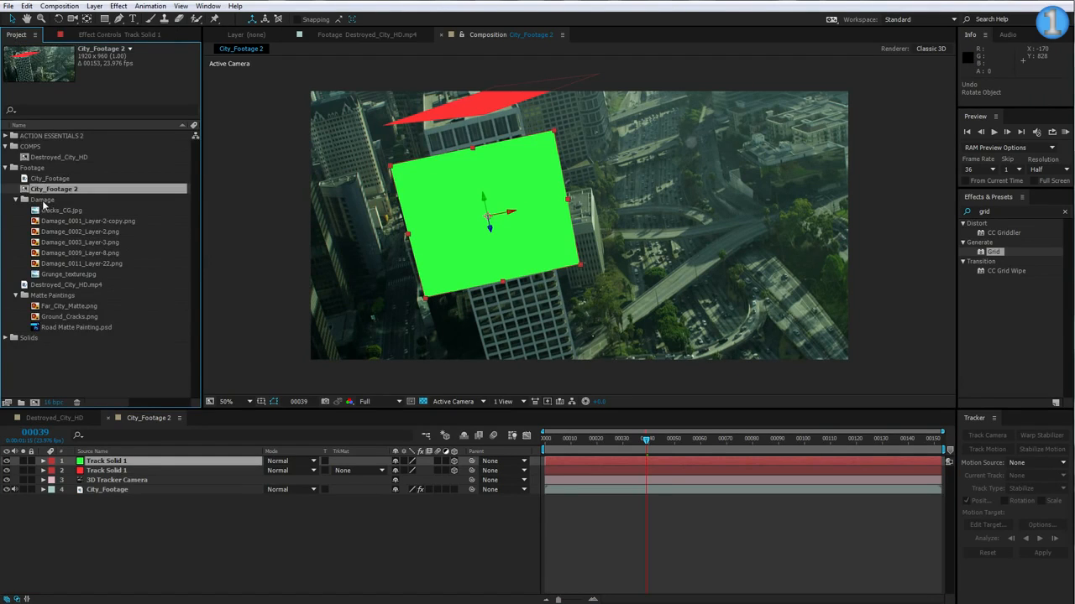
pyautogui.click(55, 221)
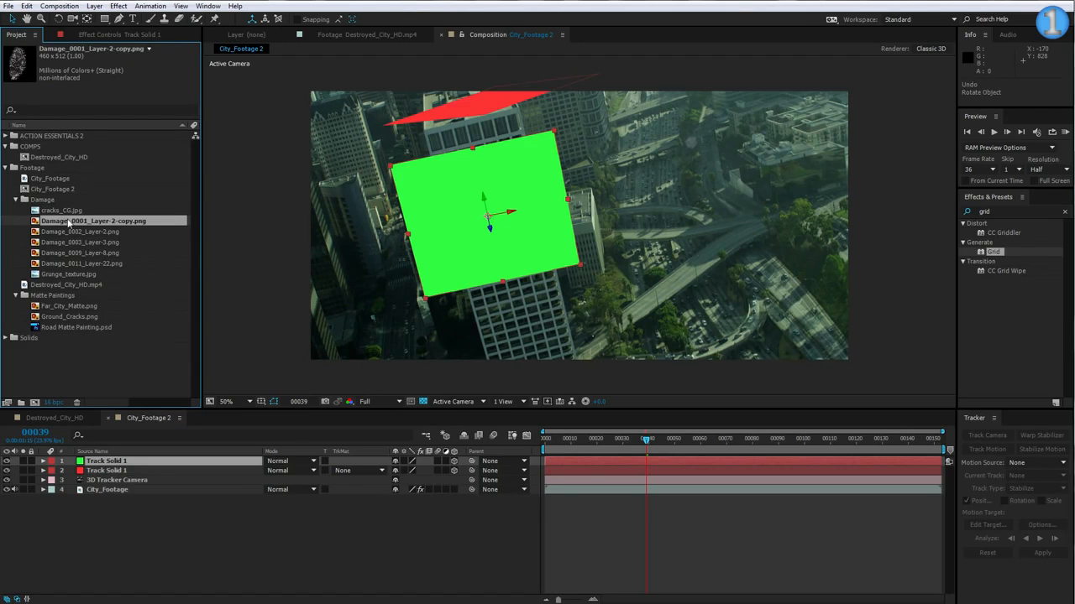
pyautogui.doubleClick(68, 222)
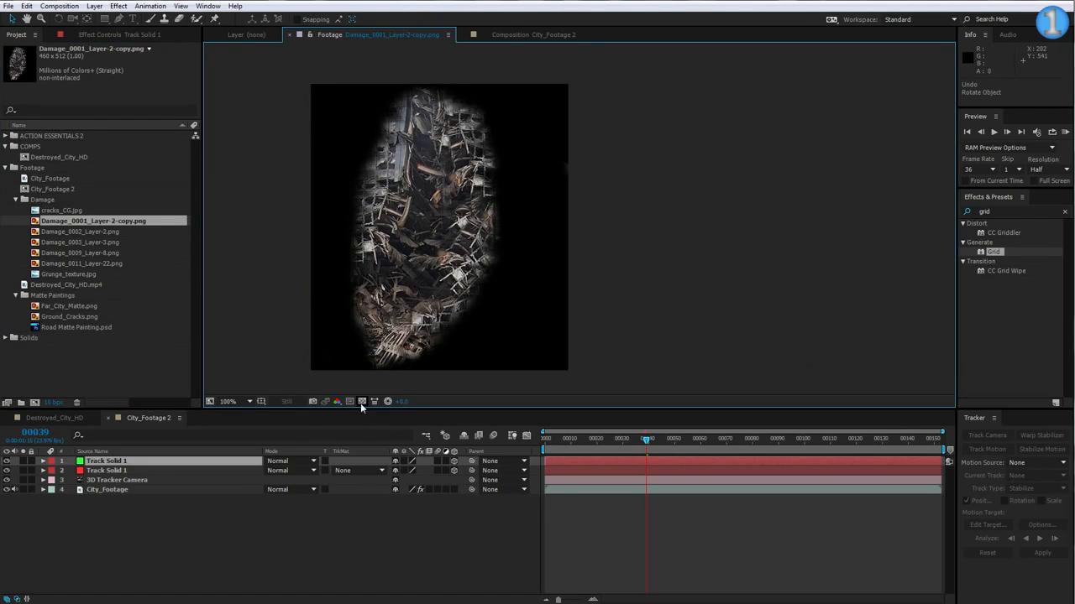
pyautogui.click(362, 402)
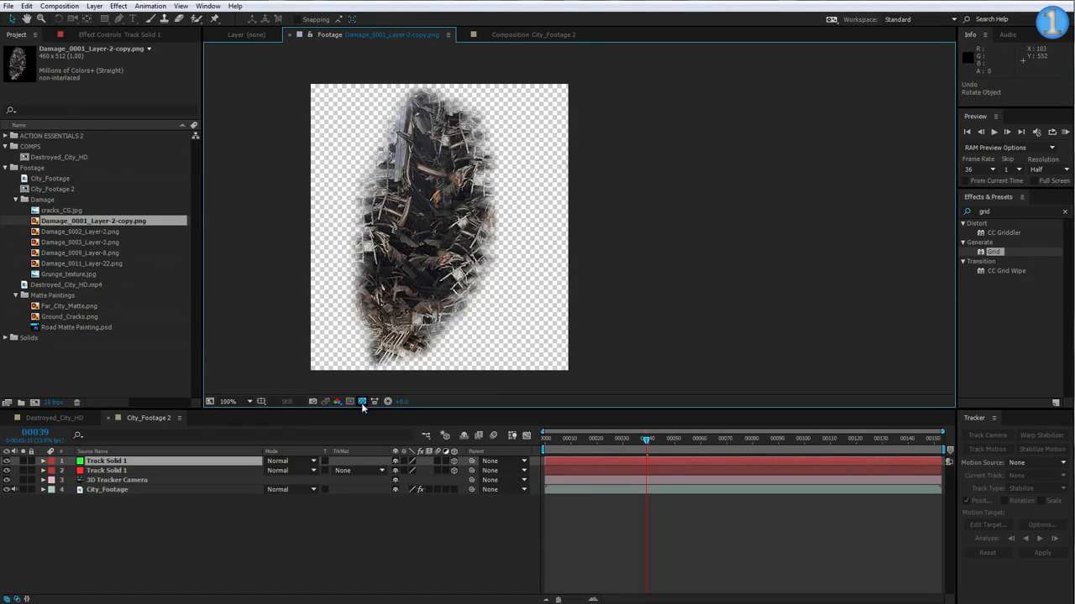
pyautogui.click(363, 402)
pyautogui.click(522, 34)
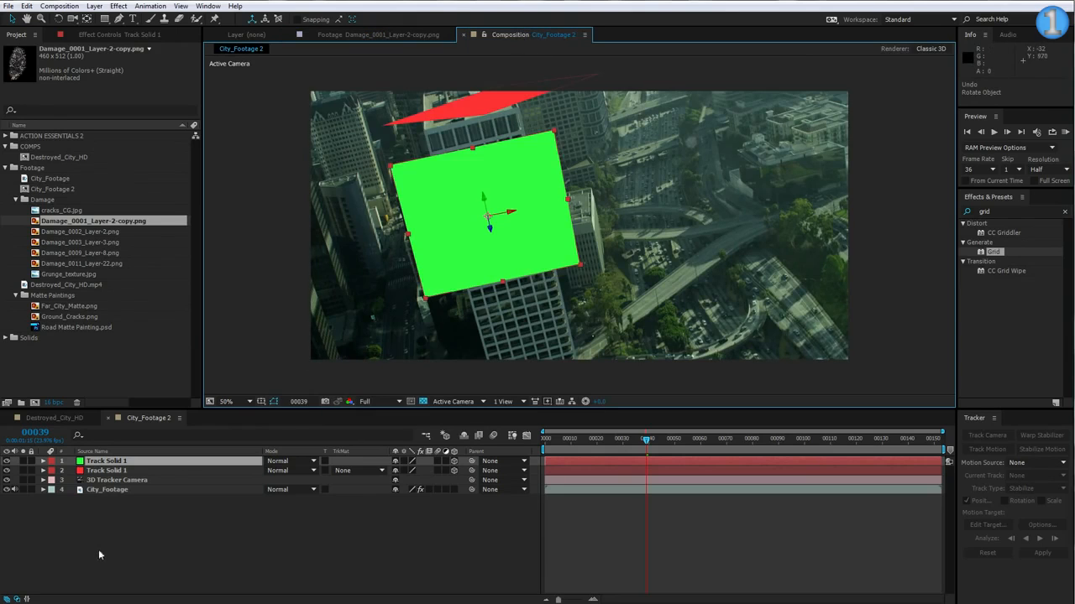
# Replace the green track solid on the facade with Damage_0001_Layer-2-copy.png, keeping the layer's 3D placement.
pyautogui.click(110, 462)
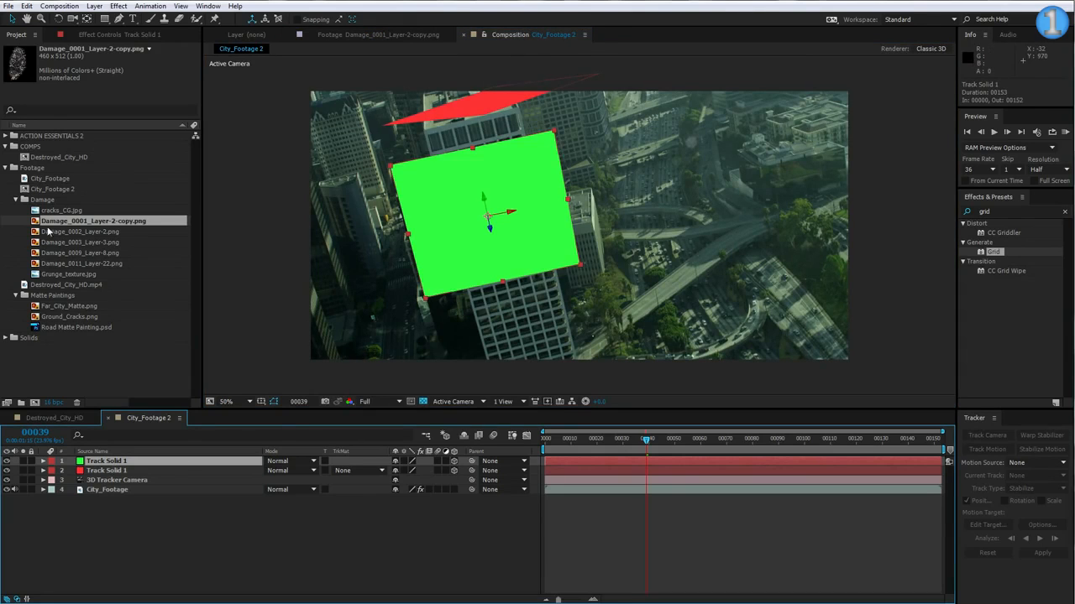
pyautogui.moveTo(84, 223); pyautogui.dragTo(453, 206)
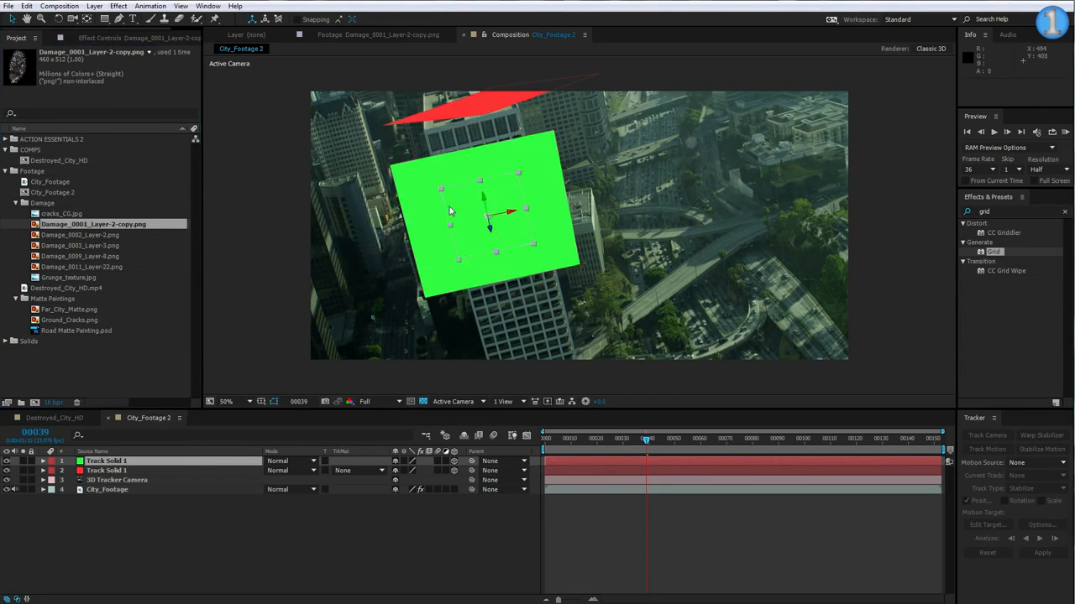
pyautogui.press('.')
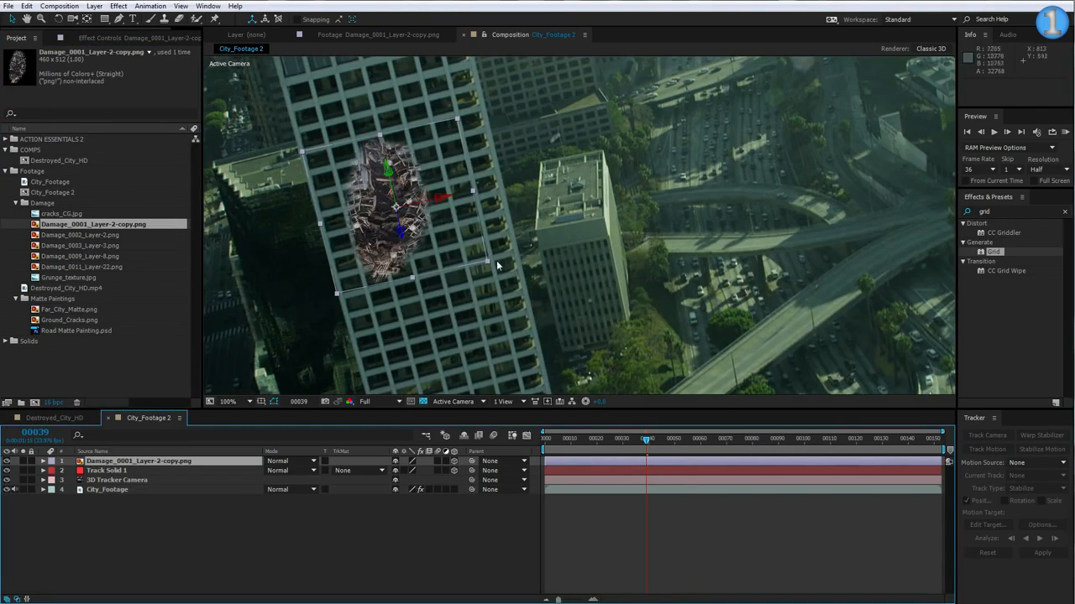
pyautogui.press(',')
# Scrub the shot to frame 63 at Half preview resolution to check how the damage layer tracks the facade.
pyautogui.click(561, 438)
pyautogui.moveTo(566, 444); pyautogui.dragTo(694, 452)
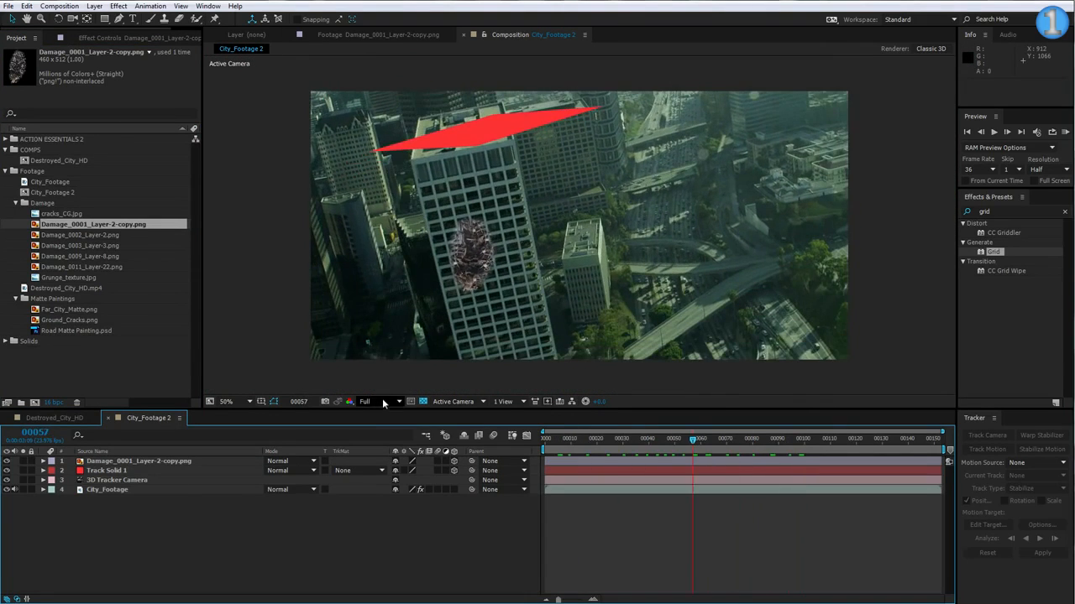
pyautogui.click(382, 401)
pyautogui.click(382, 413)
pyautogui.moveTo(601, 440); pyautogui.dragTo(709, 439)
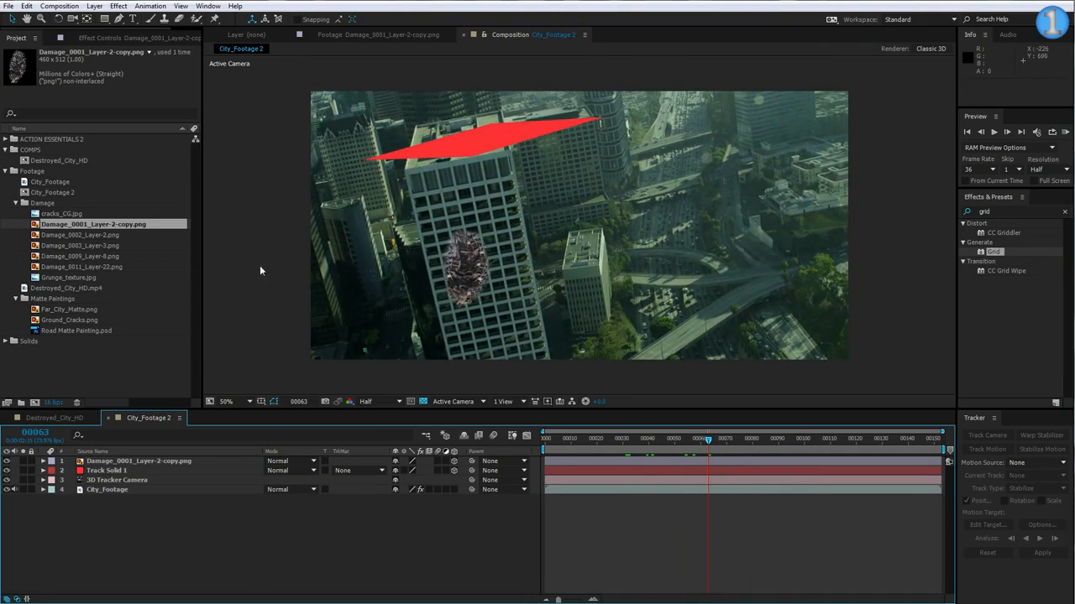
# Rename the red rooftop track solid "Top Solid" and hide it.
pyautogui.click(113, 471)
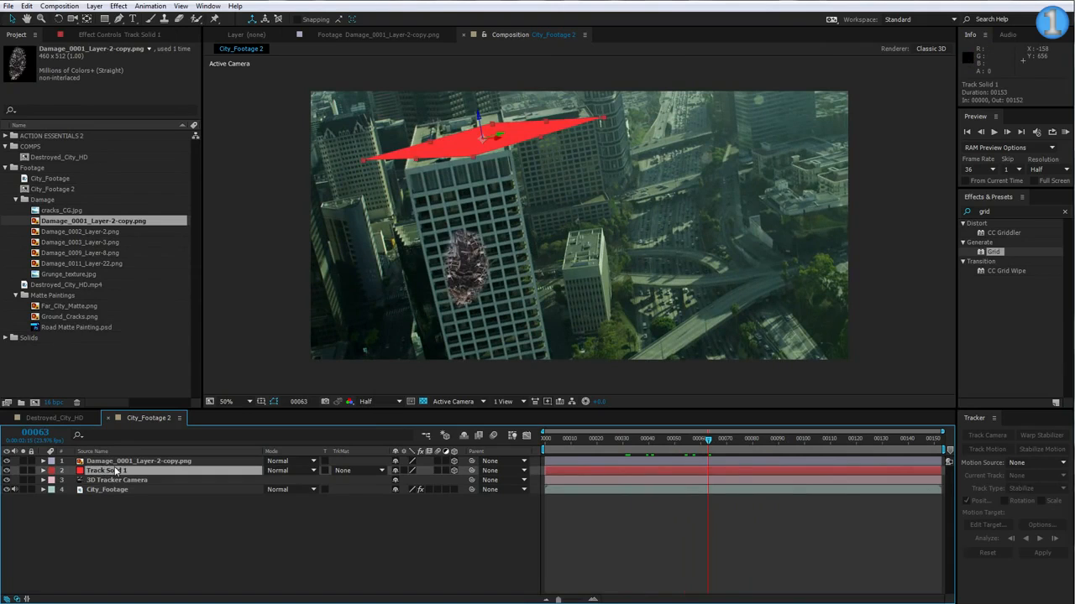
pyautogui.press('Return')
pyautogui.write('Top Soli')
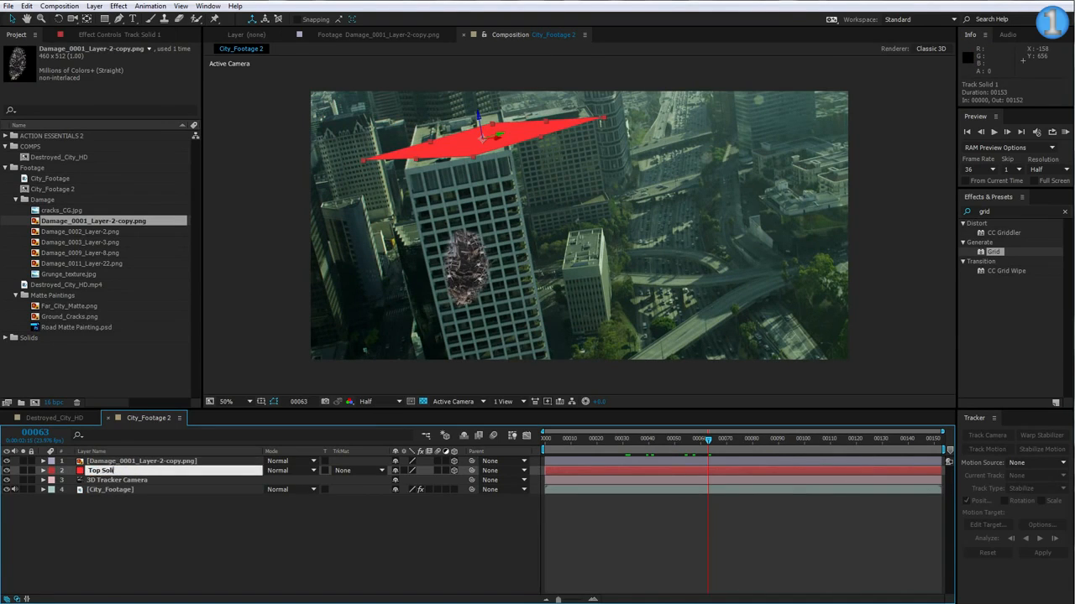
pyautogui.write('d')
pyautogui.press('Return')
pyautogui.click(7, 471)
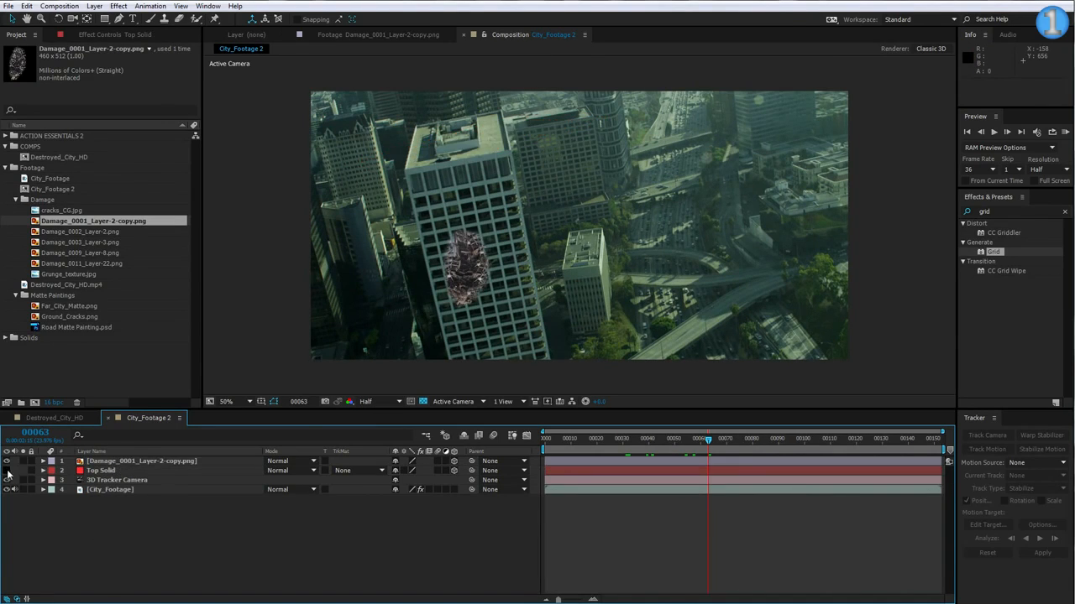
# Scale the damage layer to about 138% and move it towards the middle of the tall building's facade.
pyautogui.click(97, 450)
pyautogui.click(125, 461)
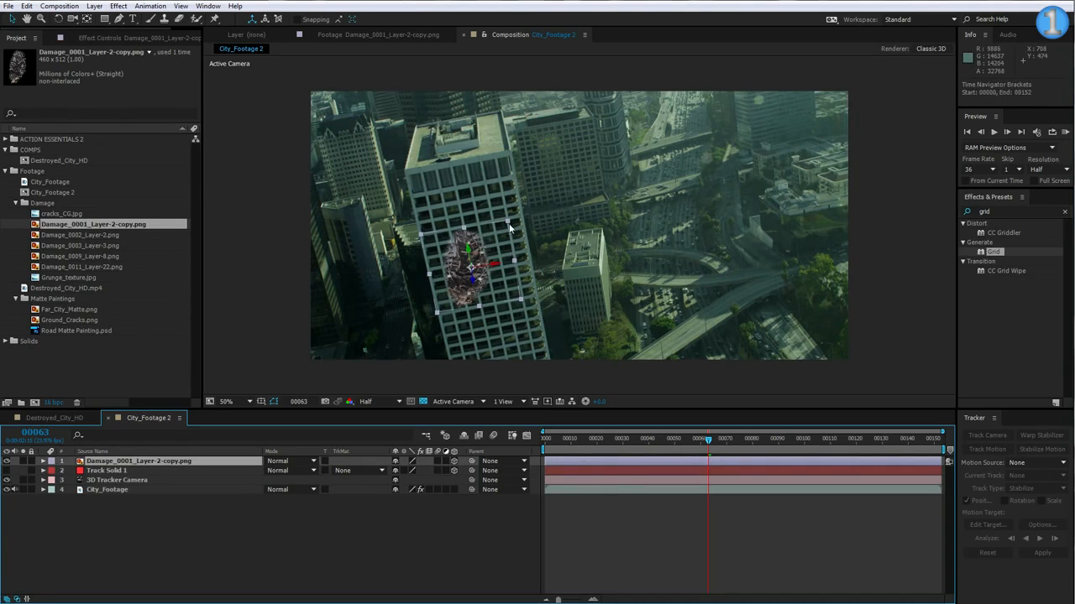
pyautogui.moveTo(509, 227); pyautogui.dragTo(519, 204)
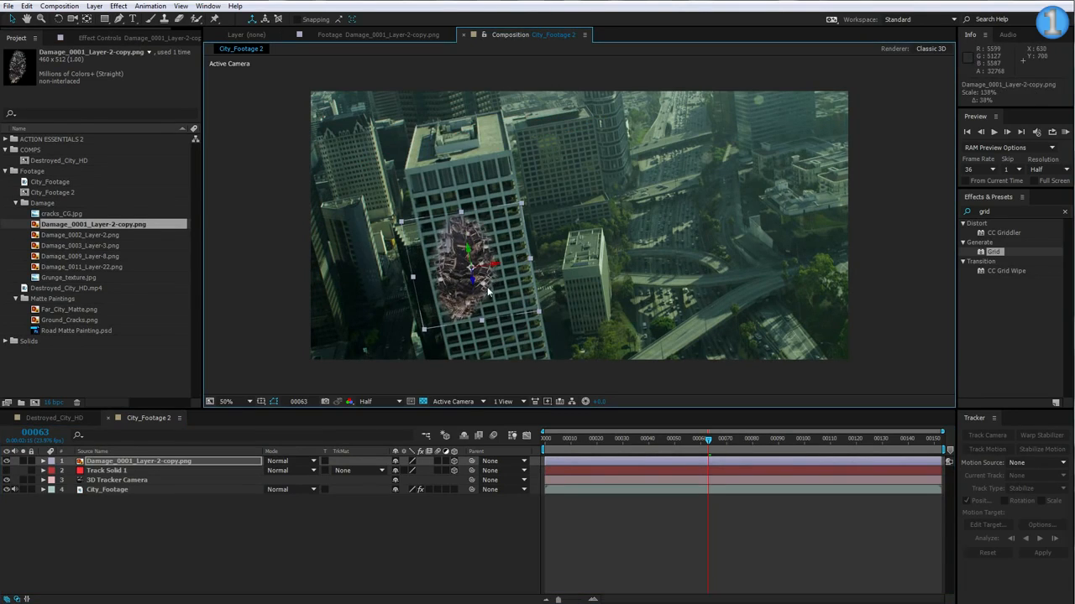
pyautogui.moveTo(490, 270)
pyautogui.mouseDown()
pyautogui.moveTo(484, 256)
pyautogui.moveTo(502, 261)
pyautogui.mouseUp()
pyautogui.click(607, 506)
pyautogui.click(138, 461)
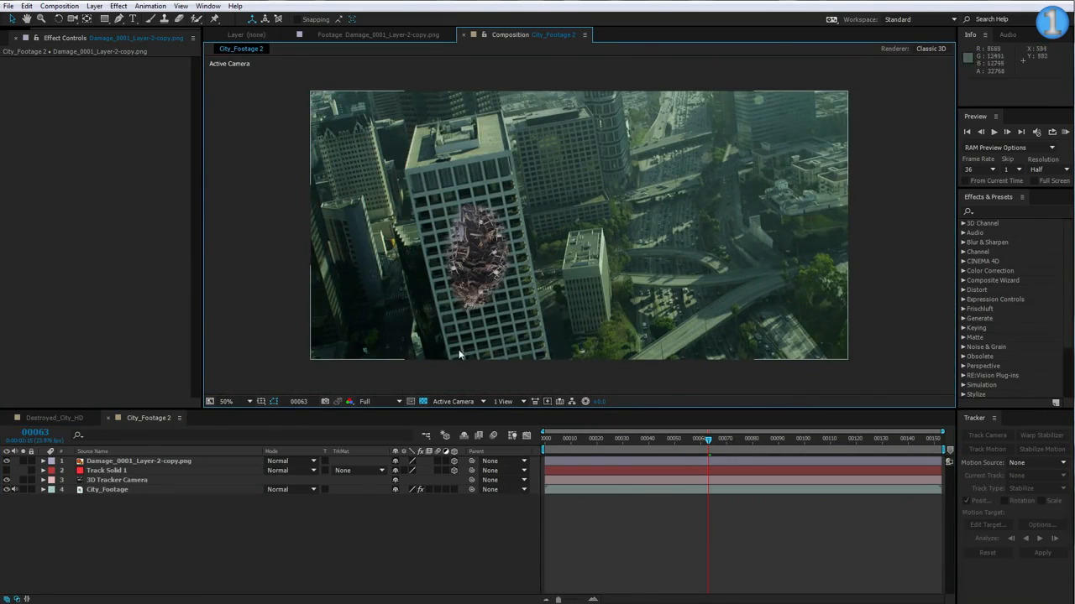
# Create a new adjustment layer and name it "CC".
pyautogui.click(120, 489)
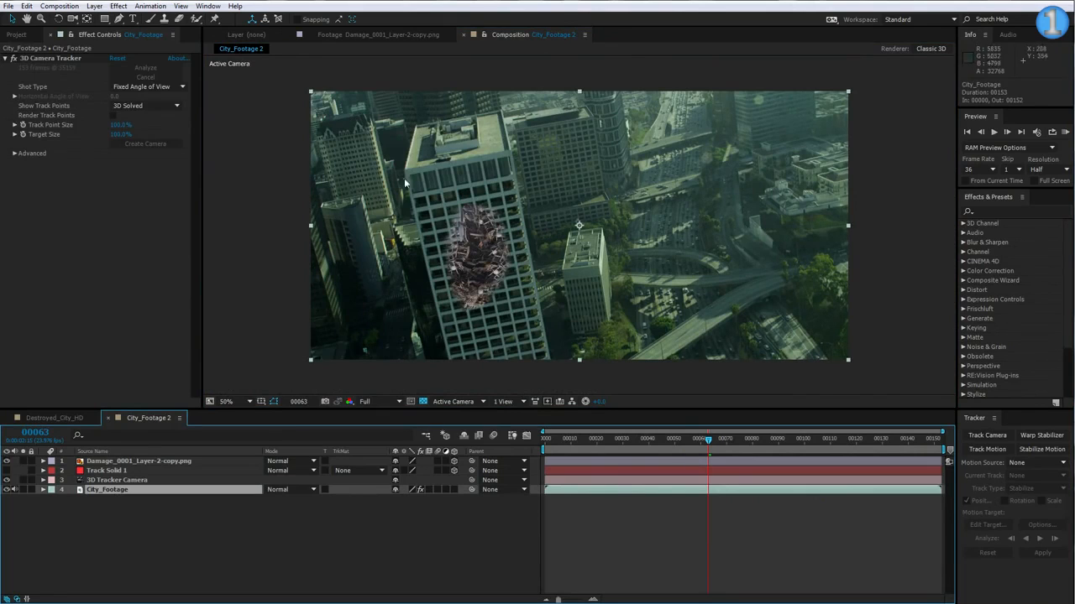
pyautogui.click(86, 535)
pyautogui.click(95, 6)
pyautogui.moveTo(134, 17)
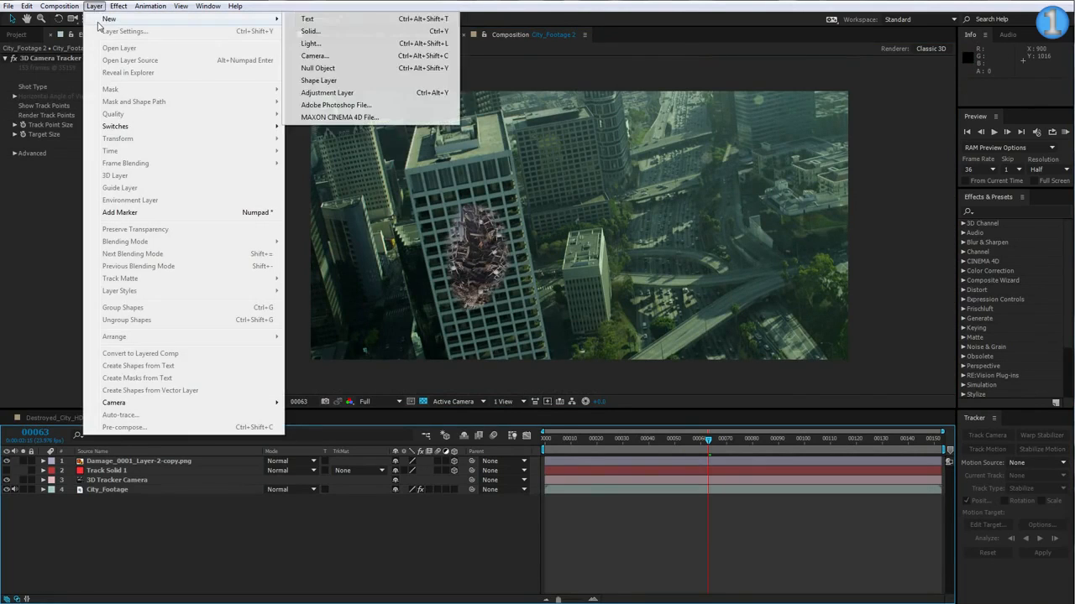
pyautogui.click(321, 94)
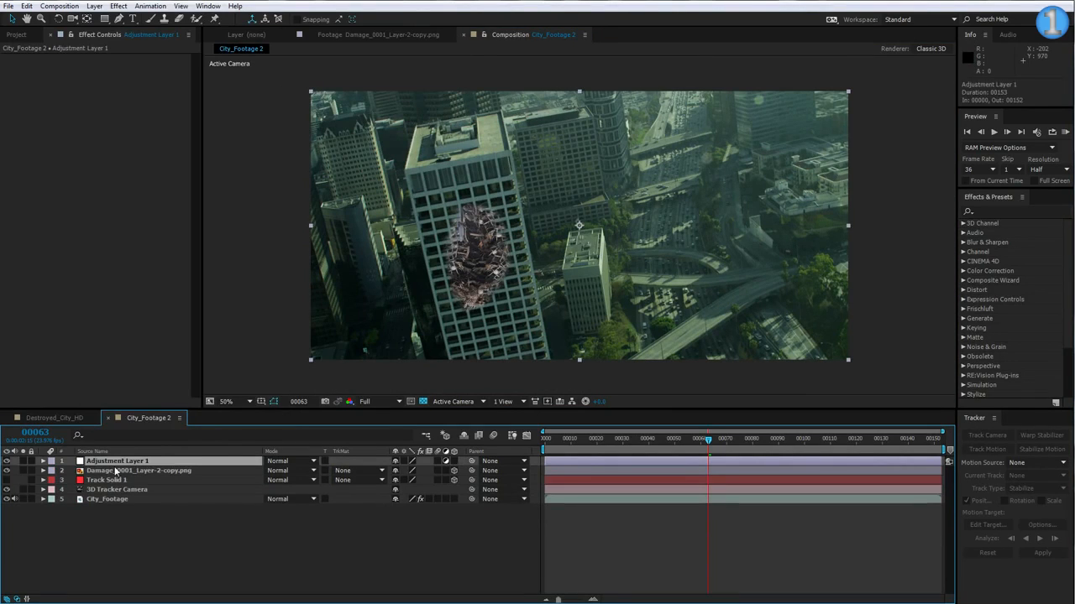
pyautogui.press('Return')
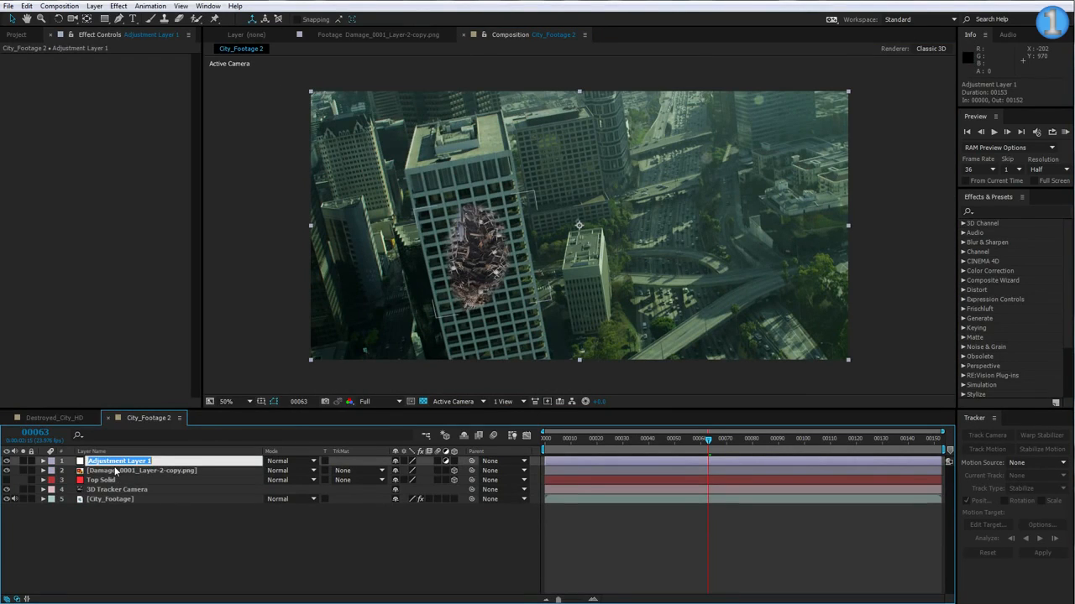
pyautogui.write('CC')
pyautogui.press('Return')
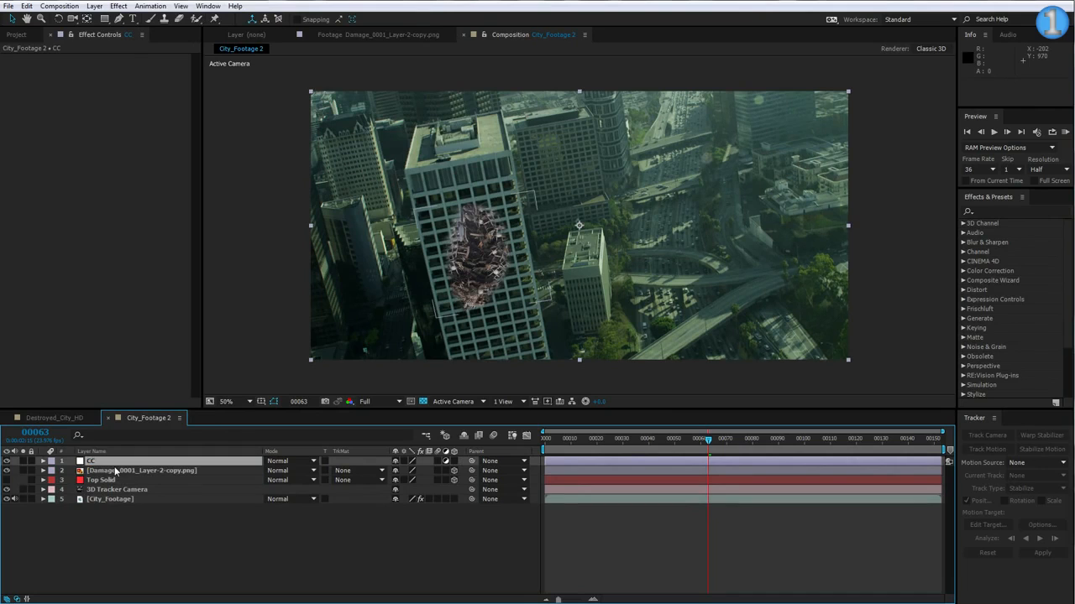
# Apply the Curves effect to the CC layer and place it directly above City_Footage in the layer stack.
pyautogui.click(986, 210)
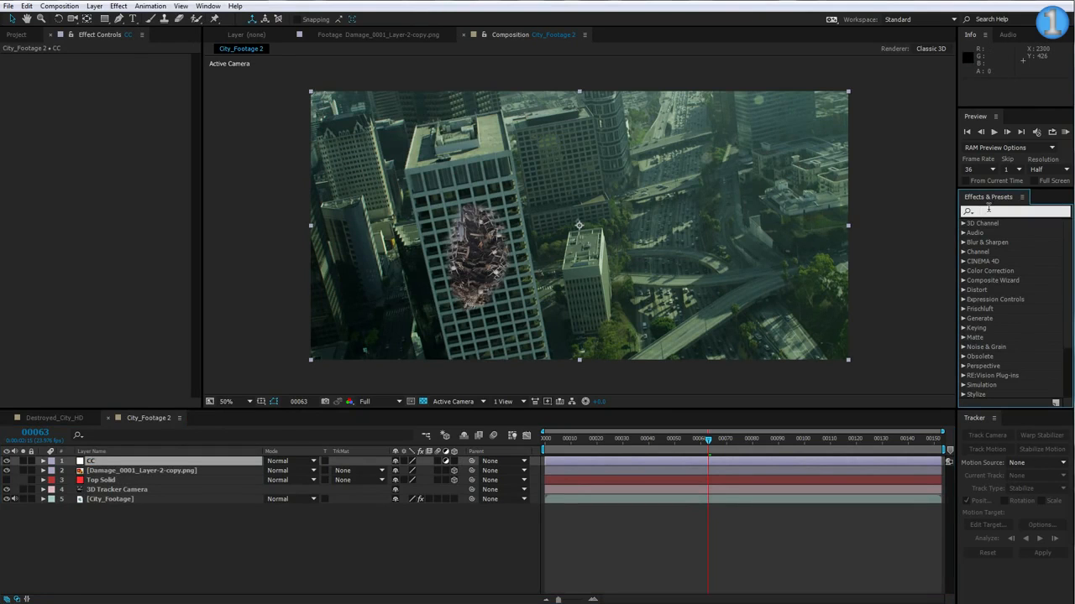
pyautogui.write('curv')
pyautogui.moveTo(996, 236); pyautogui.dragTo(725, 458)
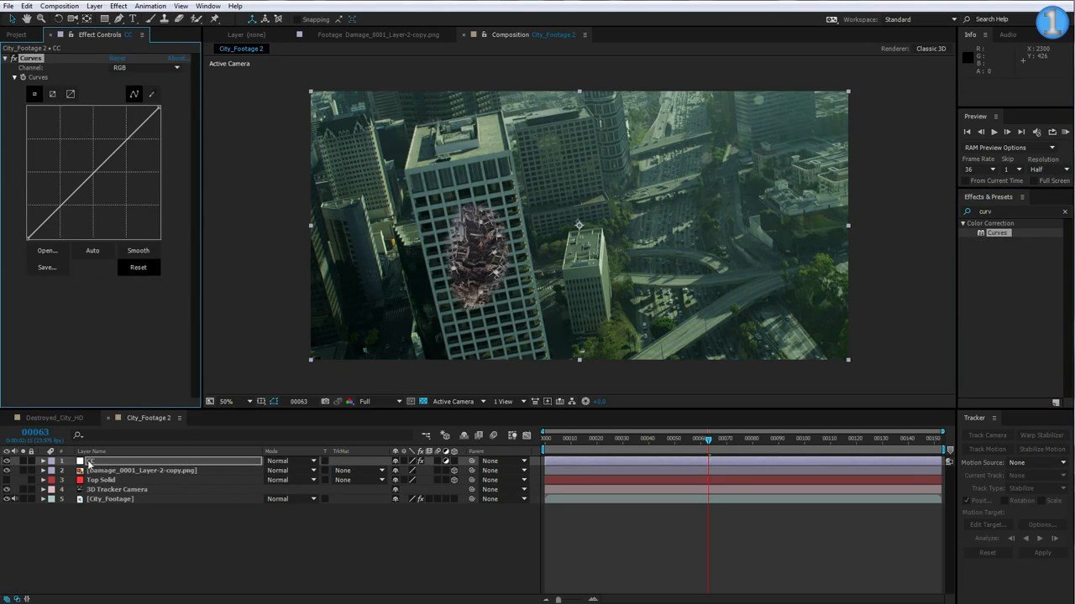
pyautogui.moveTo(88, 462); pyautogui.dragTo(98, 499)
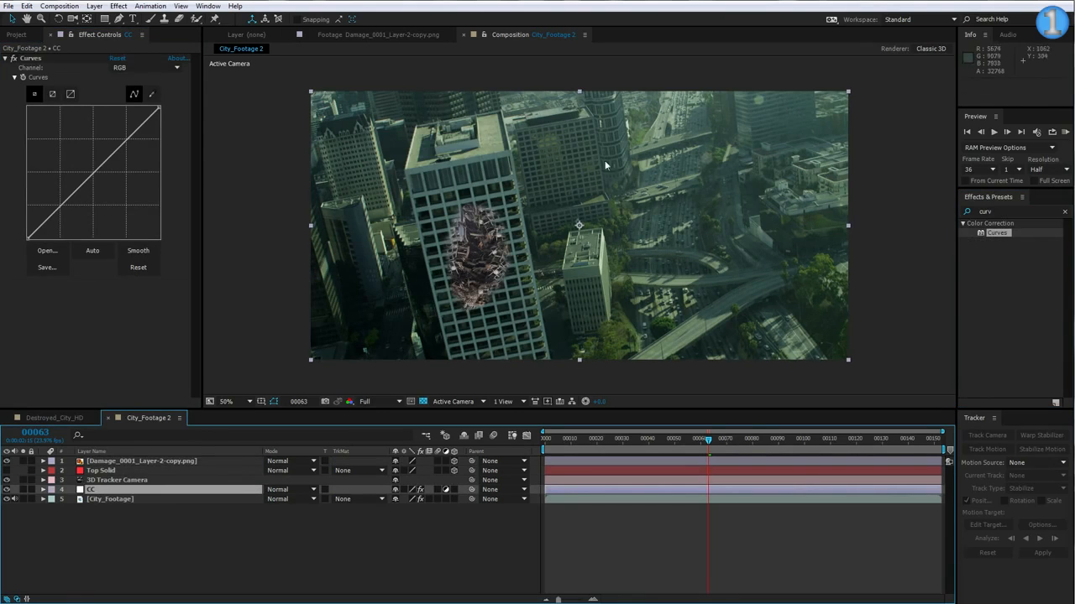
# Lower the midtones of the Green curve slightly and shape the RGB curve for more contrast on the CC layer.
pyautogui.click(122, 68)
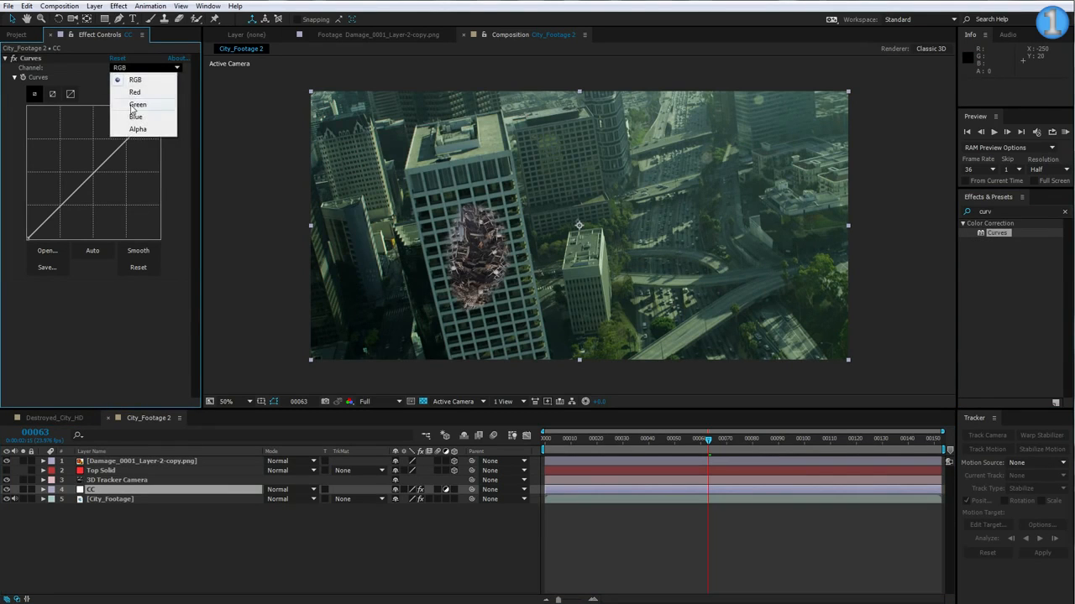
pyautogui.click(136, 106)
pyautogui.moveTo(89, 182); pyautogui.dragTo(92, 183)
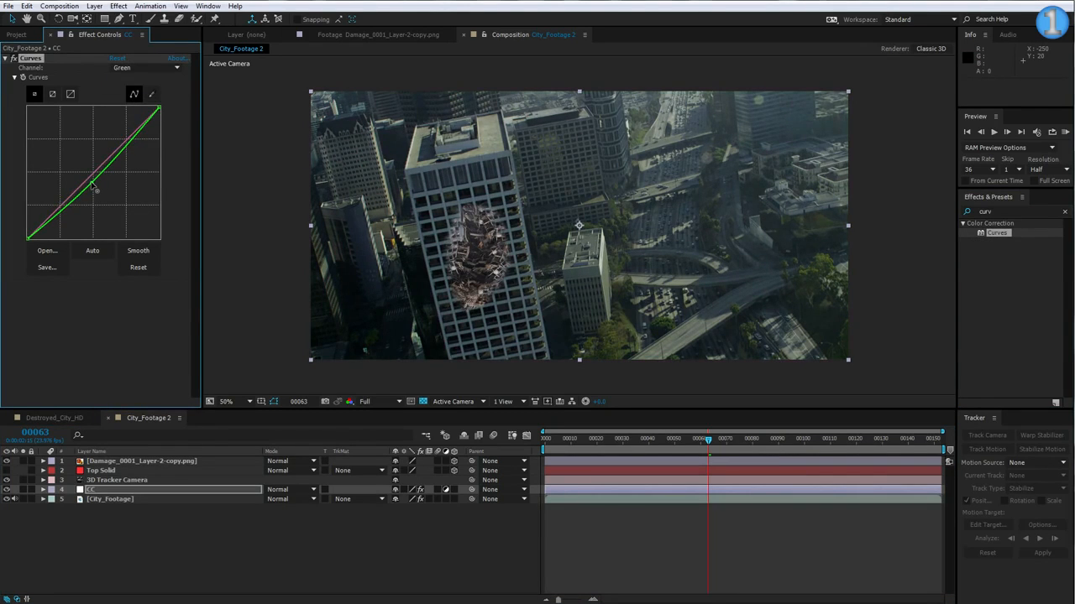
pyautogui.click(123, 68)
pyautogui.click(134, 82)
pyautogui.moveTo(94, 175); pyautogui.dragTo(48, 223)
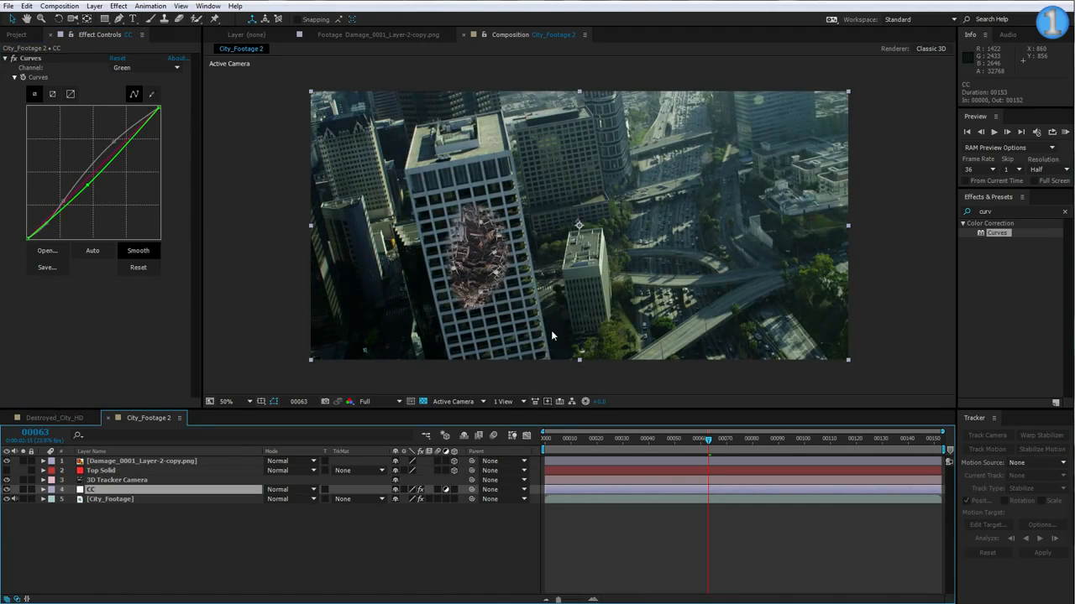
# Apply the Curves effect to the Damage_0001_Layer-2-copy.png layer and lower the midtones of its Red curve.
pyautogui.click(141, 461)
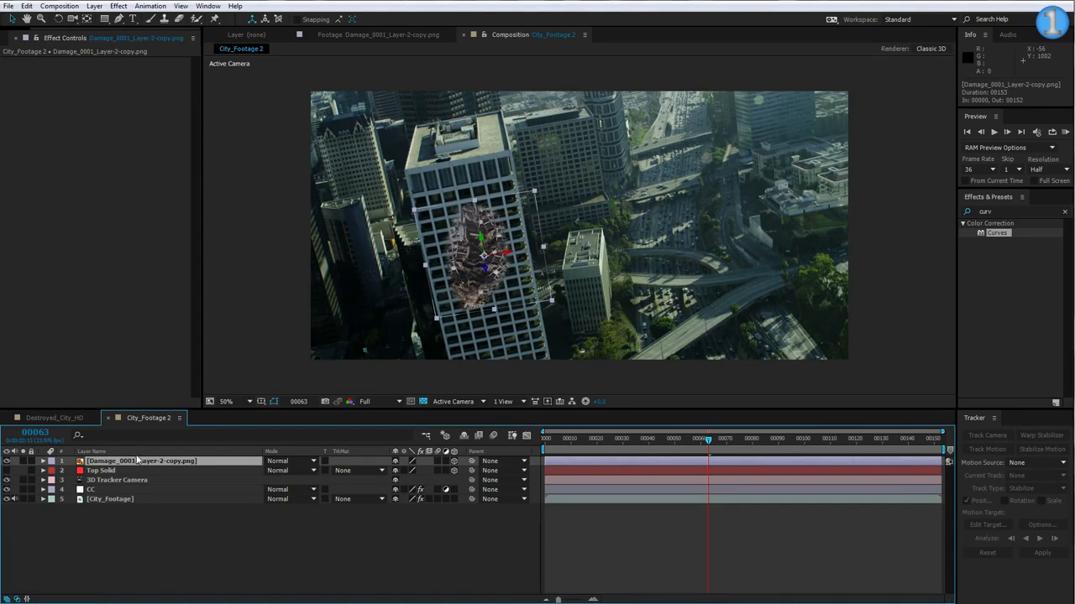
pyautogui.moveTo(1007, 236); pyautogui.dragTo(728, 461)
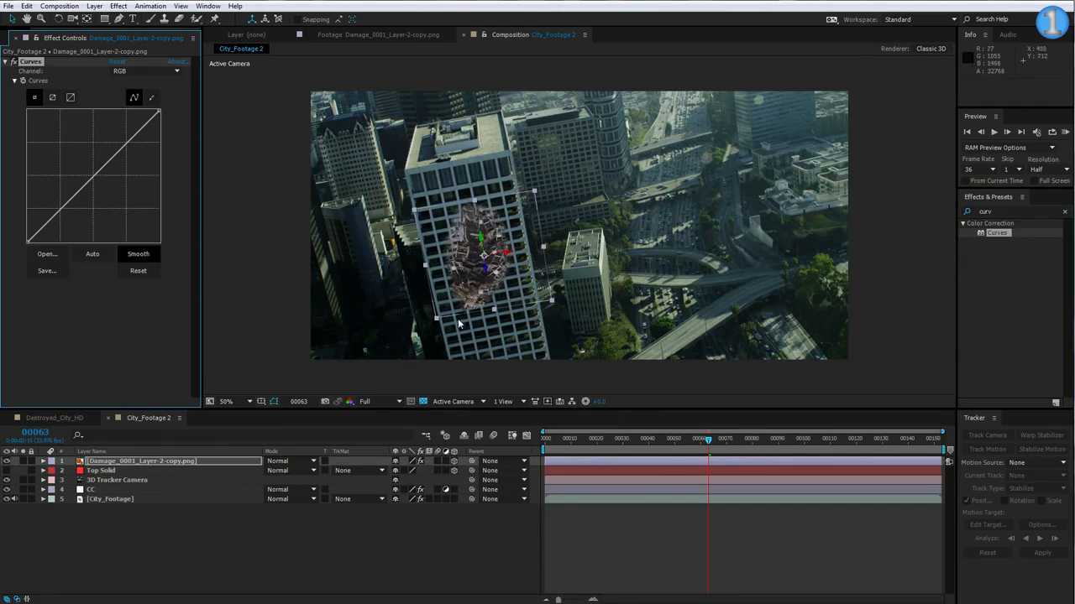
pyautogui.click(147, 71)
pyautogui.click(134, 91)
pyautogui.moveTo(77, 193); pyautogui.dragTo(84, 199)
# Darken the damage layer by pulling down its RGB curve, and check the match to the building across several frames.
pyautogui.click(139, 72)
pyautogui.click(138, 80)
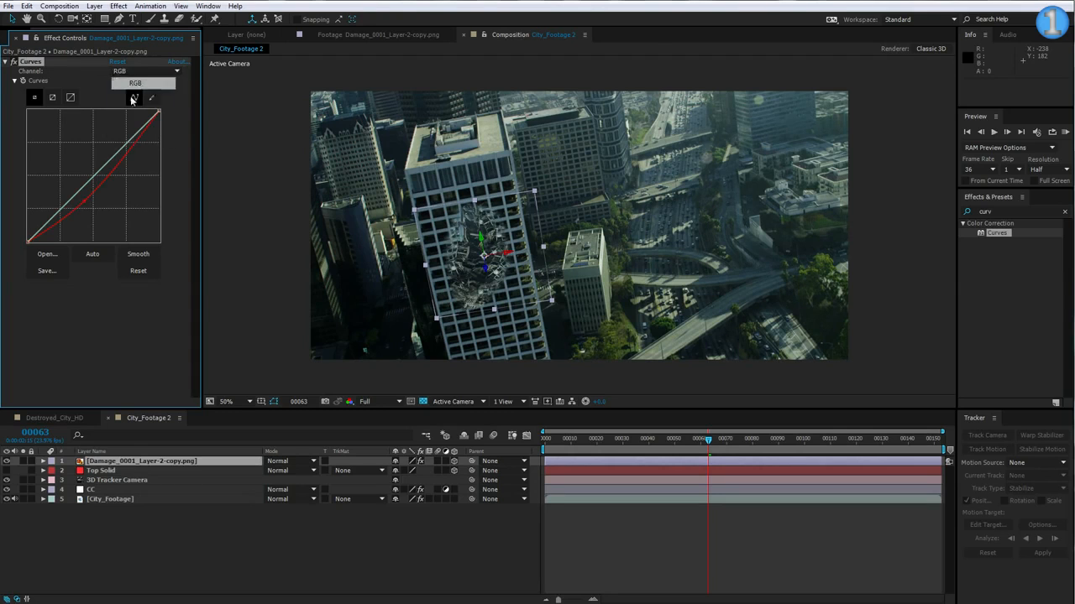
pyautogui.moveTo(87, 182); pyautogui.dragTo(94, 185)
pyautogui.scroll(1, 335, 248)
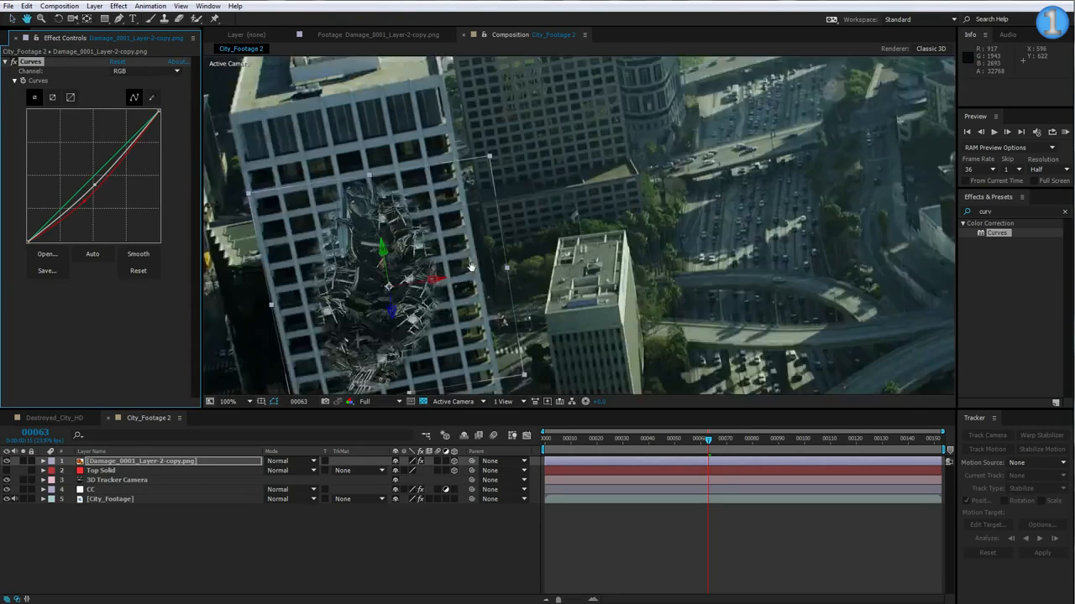
pyautogui.moveTo(325, 269); pyautogui.dragTo(411, 222)
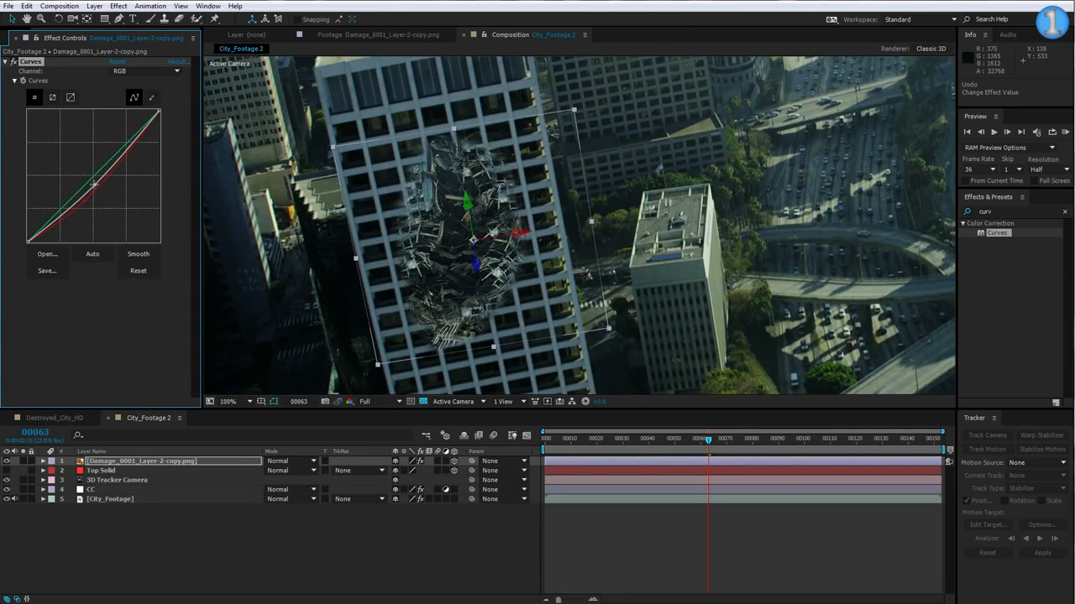
pyautogui.moveTo(94, 184); pyautogui.dragTo(69, 225)
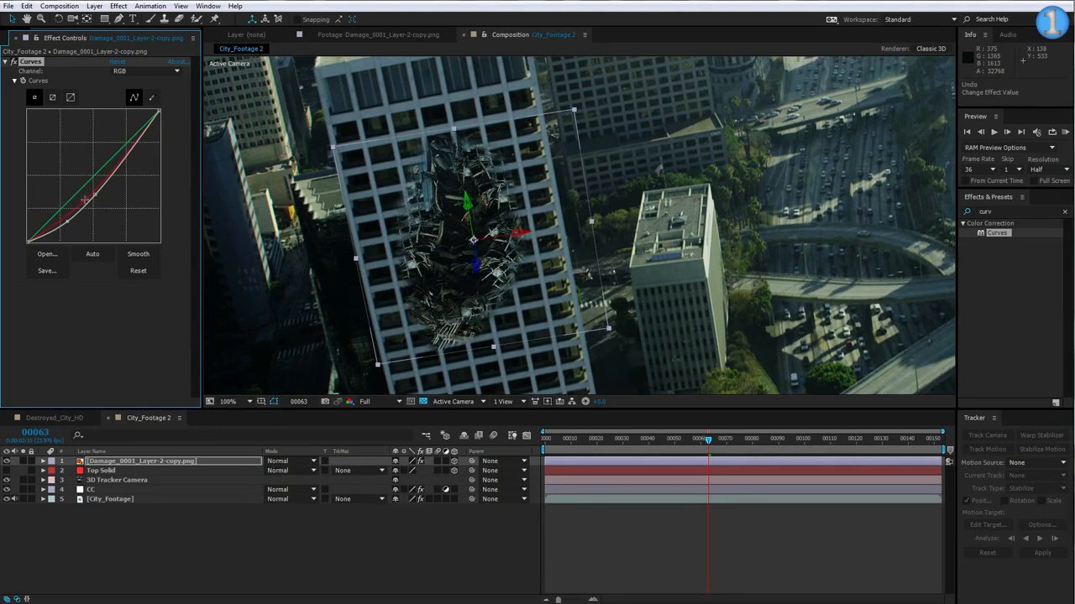
pyautogui.click(84, 199)
pyautogui.press(',')
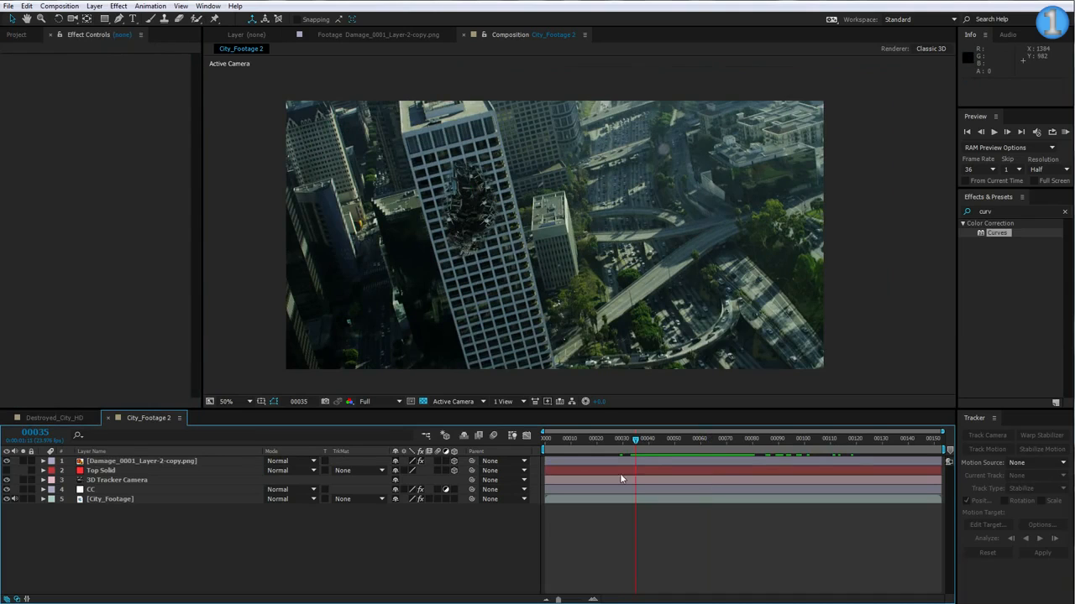
pyautogui.moveTo(636, 440); pyautogui.dragTo(662, 451)
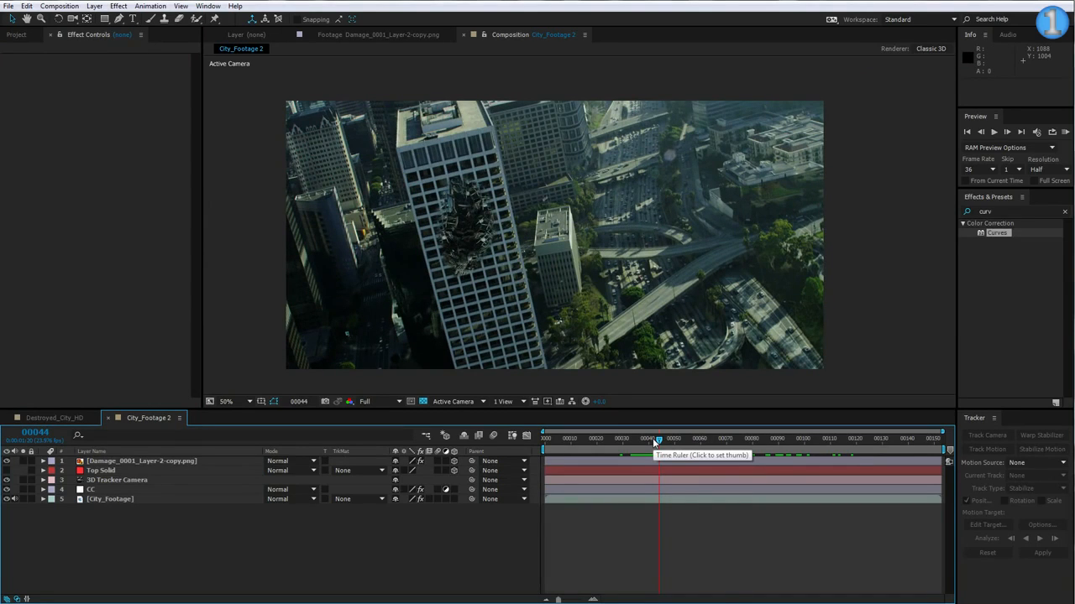
pyautogui.moveTo(656, 442); pyautogui.dragTo(713, 443)
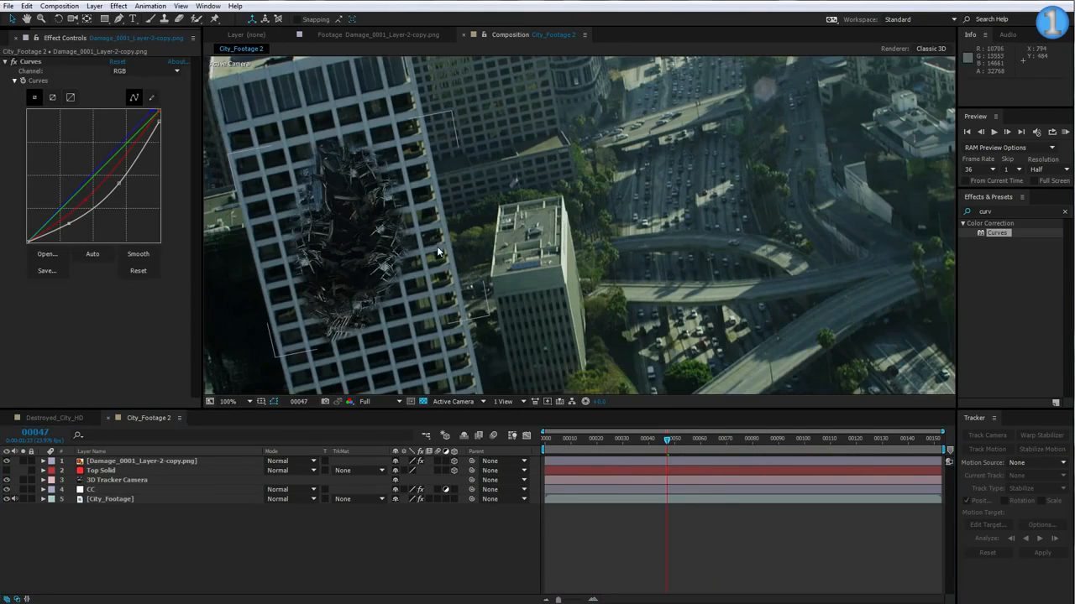
# Draw a closed Pen tool mask around the dark inner core of the damage on the damage layer.
pyautogui.click(134, 461)
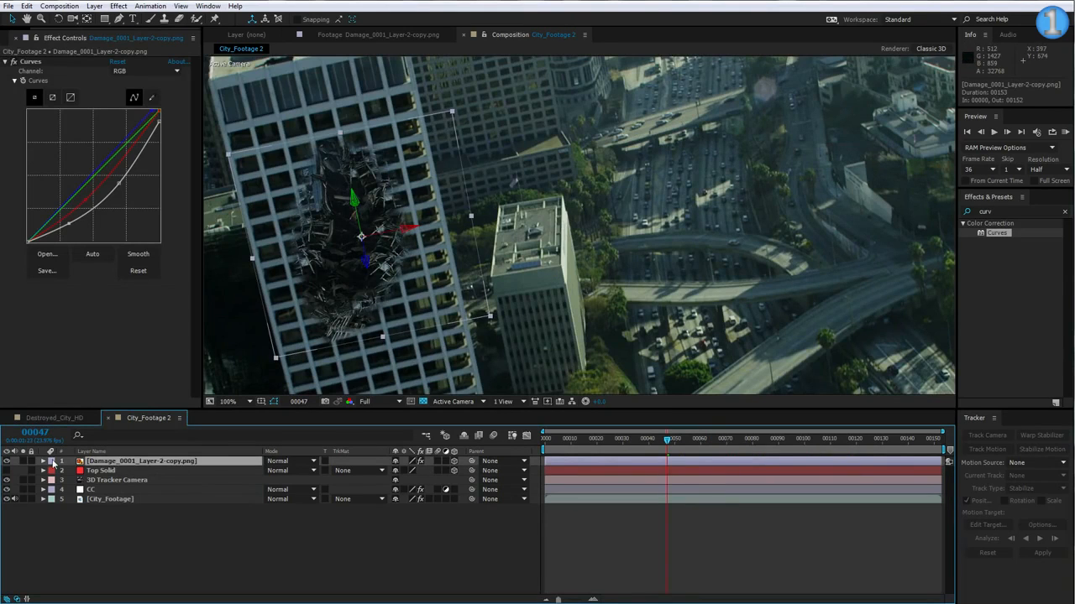
pyautogui.click(118, 18)
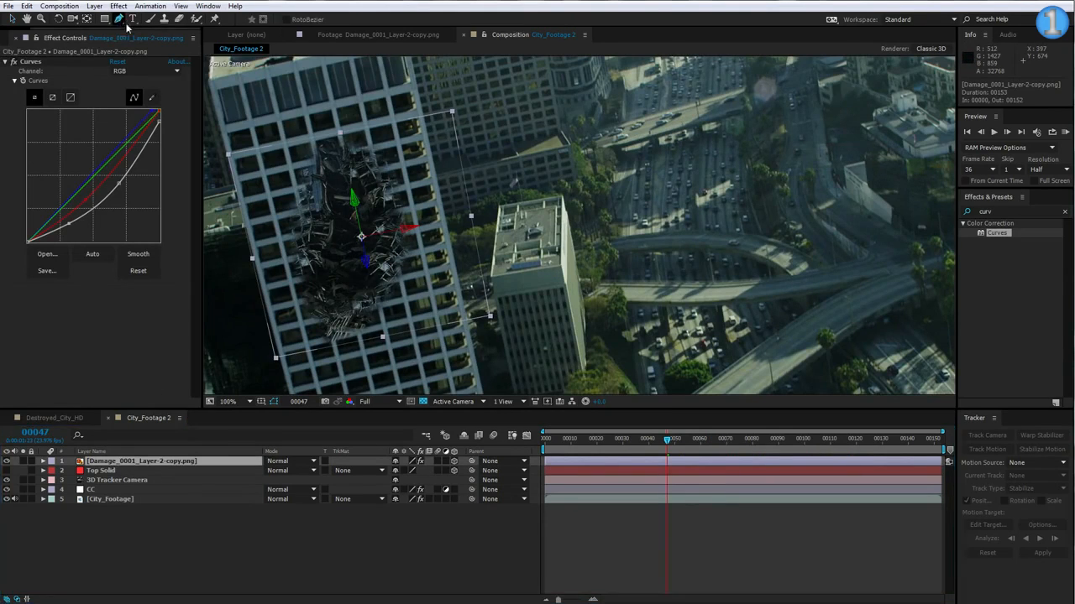
pyautogui.click(361, 180)
pyautogui.click(329, 177)
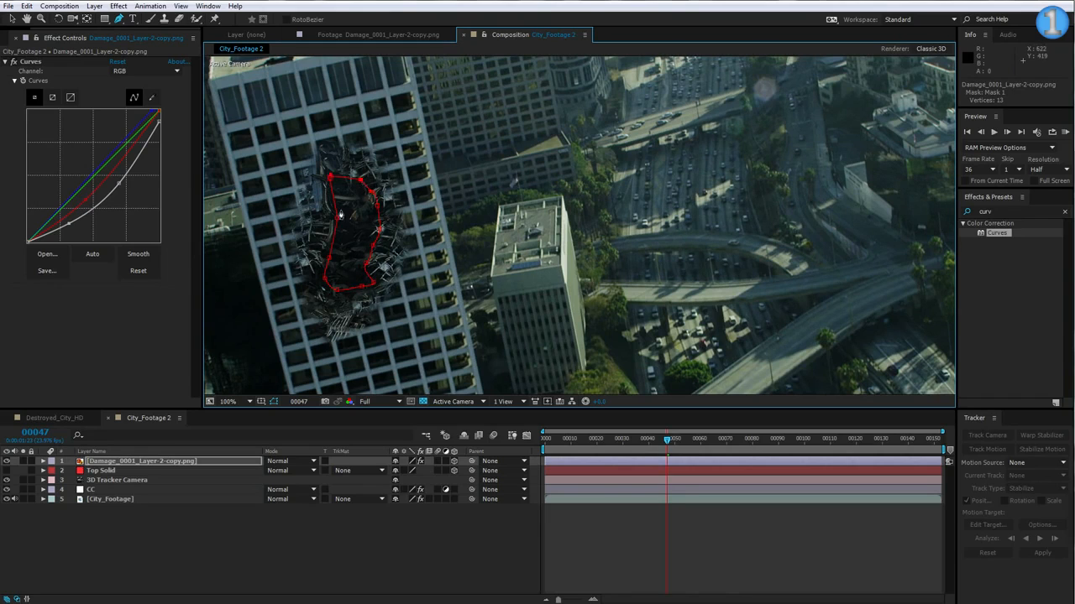
pyautogui.press('v')
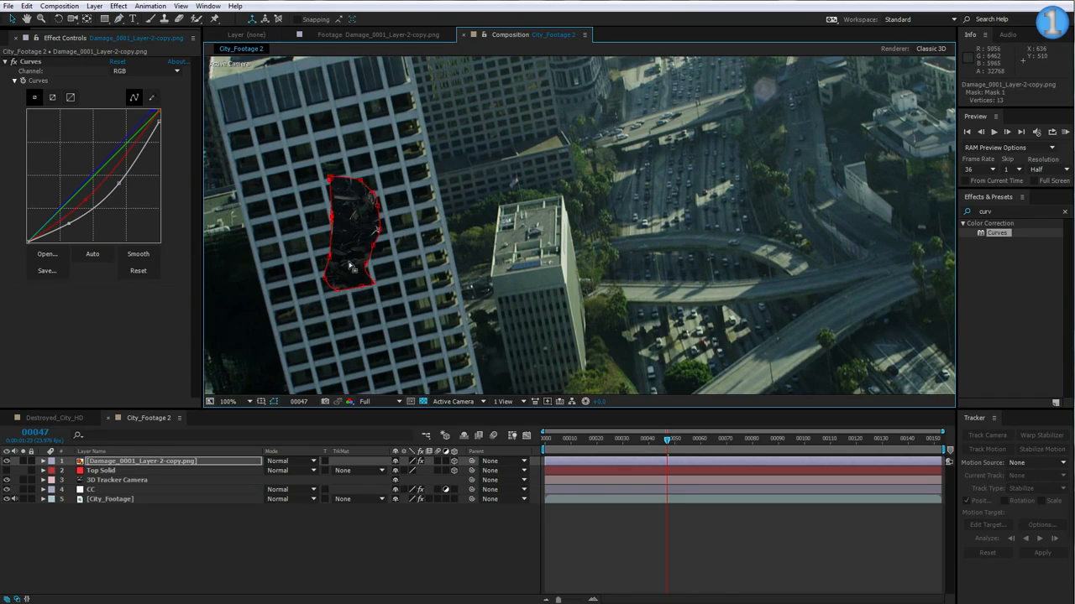
# Set the damage layer's mask mode to Subtract and its mask feather to 19 pixels.
pyautogui.press('m')
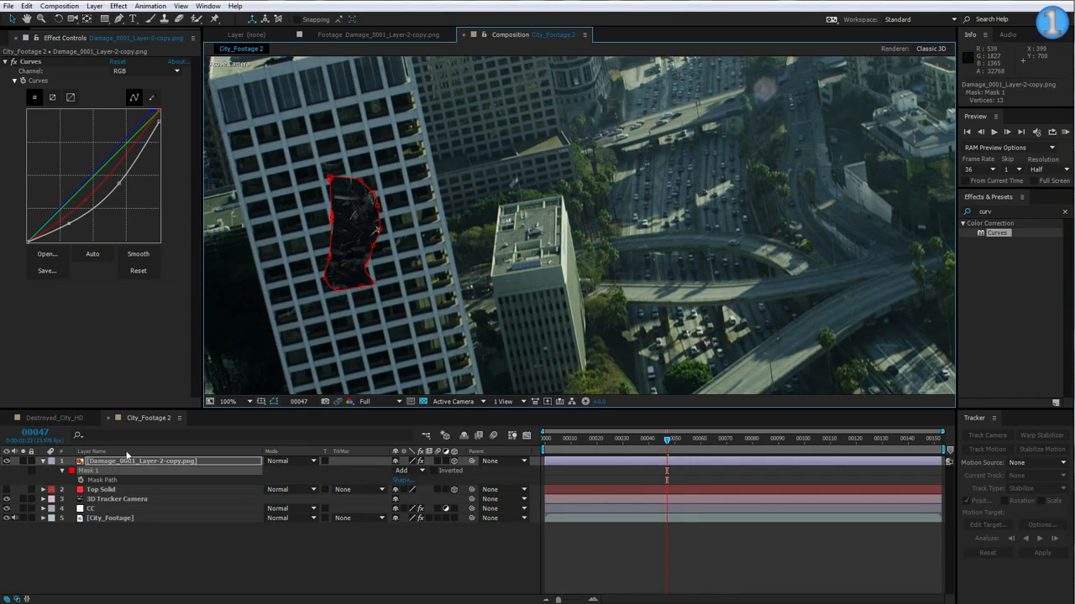
pyautogui.click(407, 470)
pyautogui.click(427, 509)
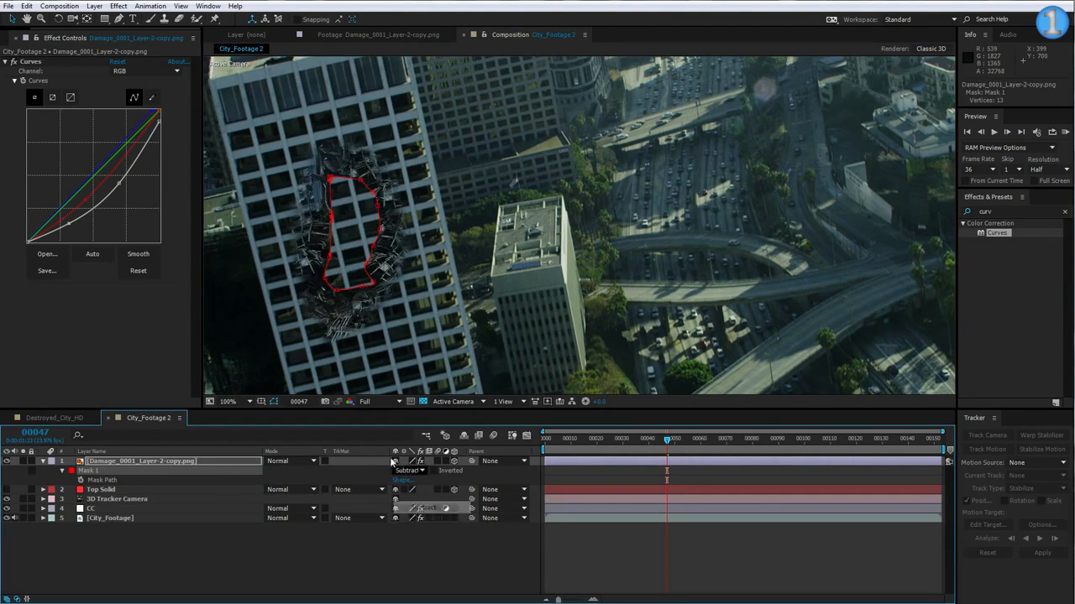
pyautogui.moveTo(411, 451); pyautogui.dragTo(289, 451)
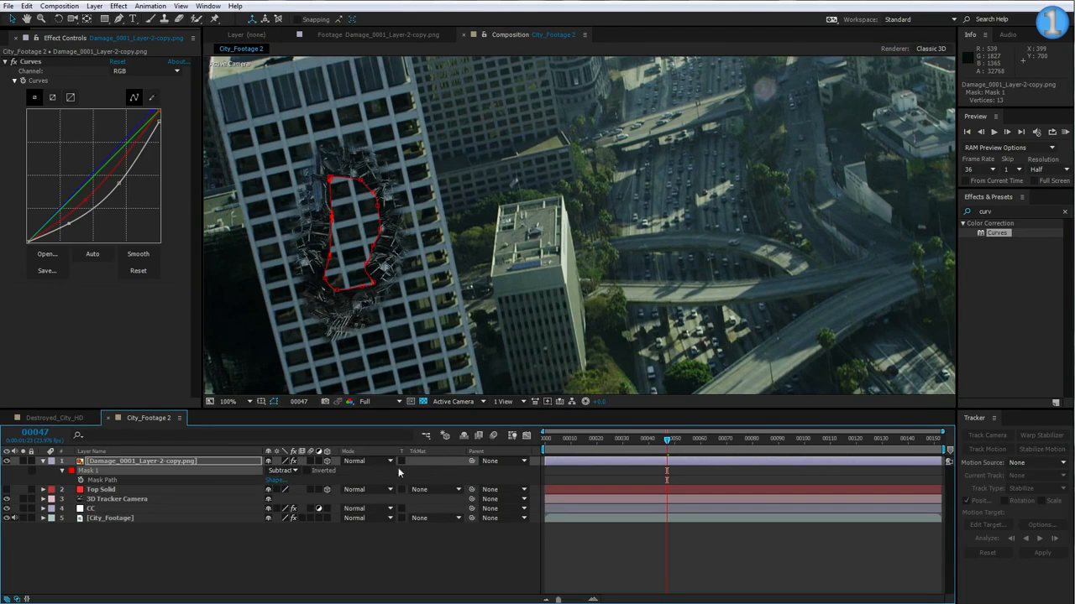
pyautogui.click(169, 461)
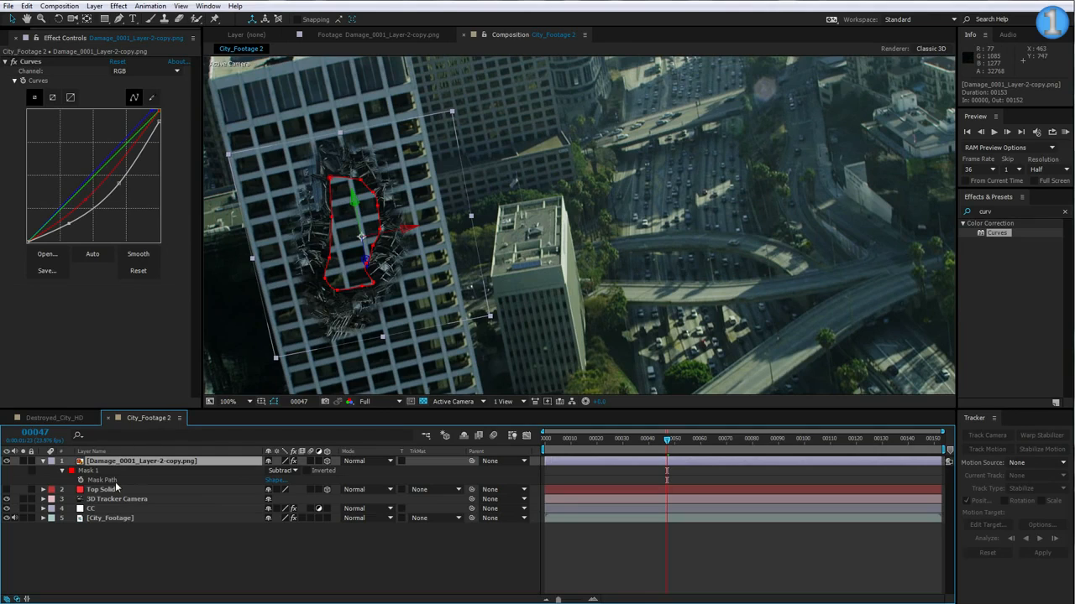
pyautogui.press('f')
pyautogui.moveTo(293, 485); pyautogui.dragTo(301, 479)
pyautogui.click(642, 526)
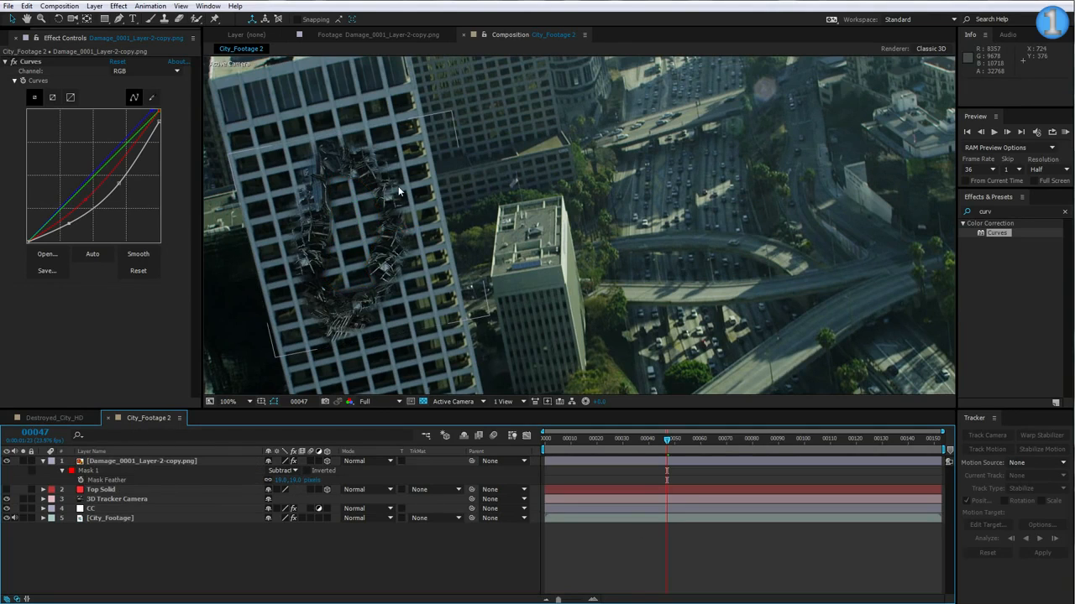
# Duplicate the masked damage layer and set the copy's mask mode to Add.
pyautogui.click(151, 461)
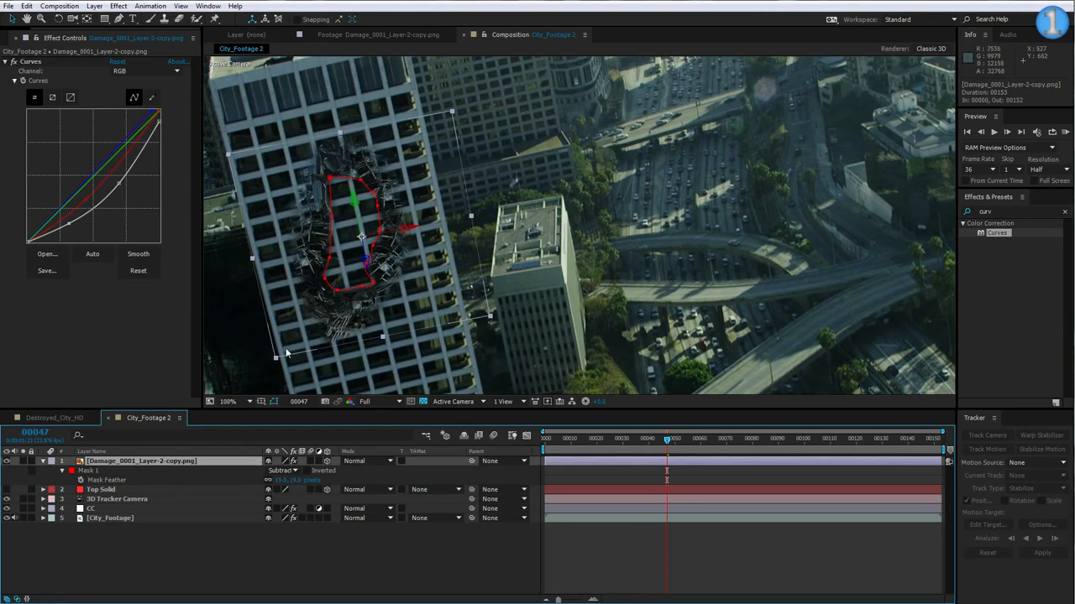
pyautogui.click(27, 6)
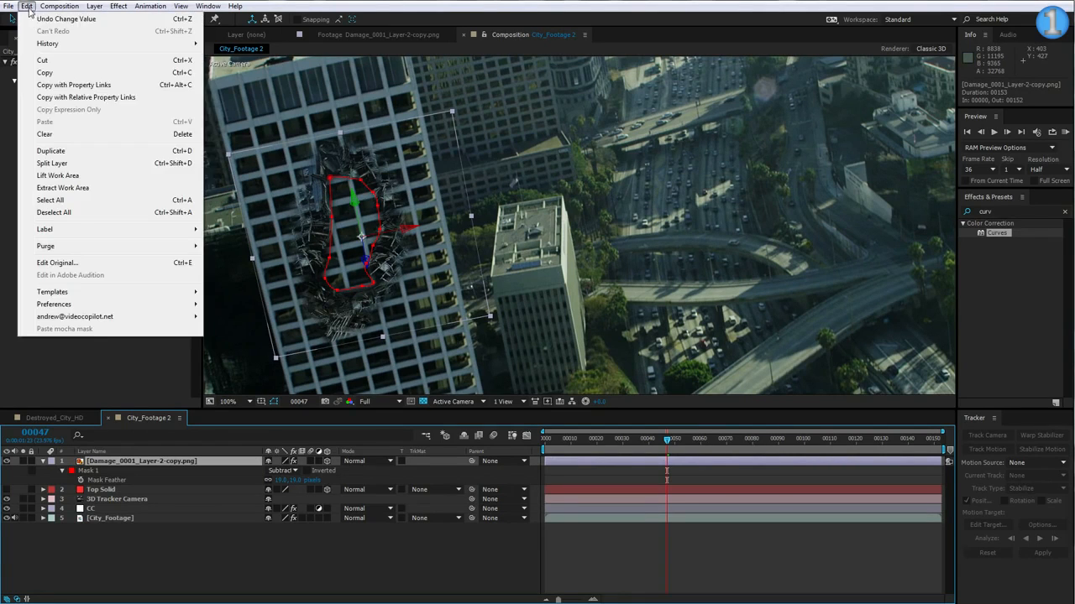
pyautogui.click(67, 152)
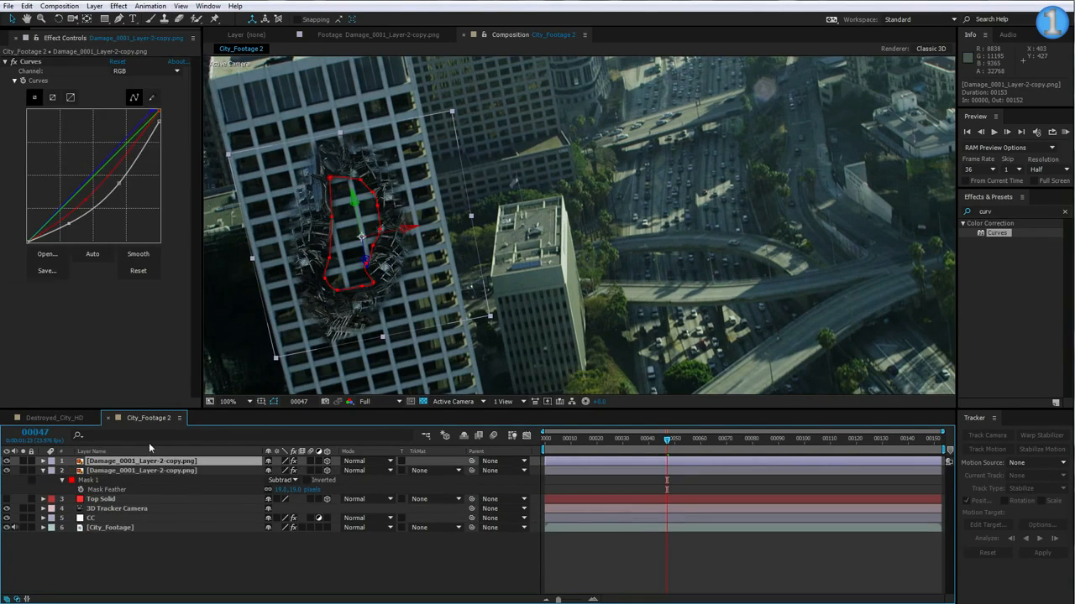
pyautogui.press('m')
pyautogui.click(283, 470)
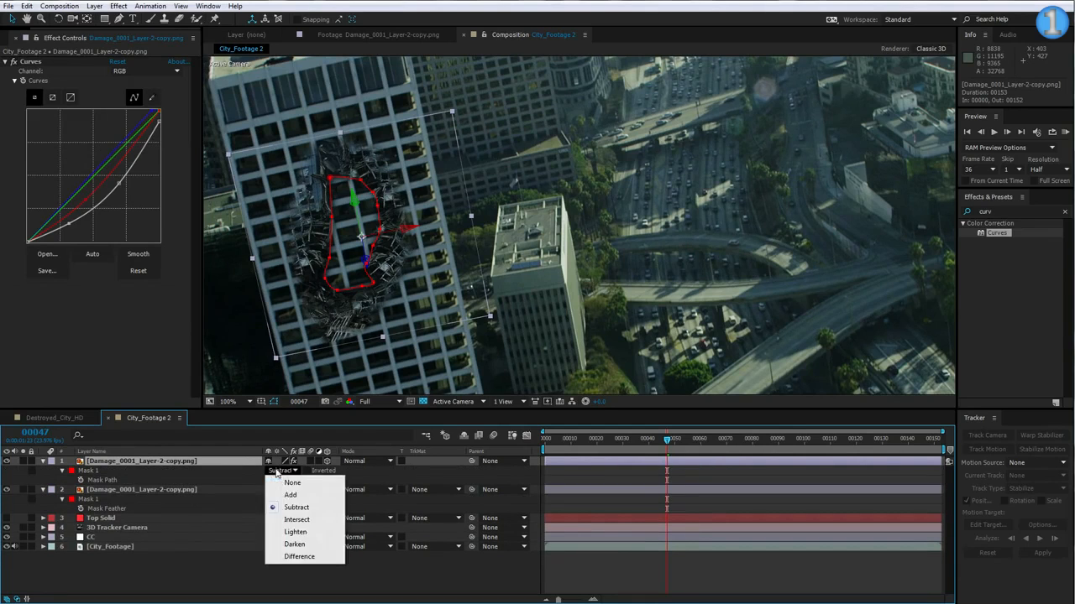
pyautogui.click(289, 494)
pyautogui.press('F2')
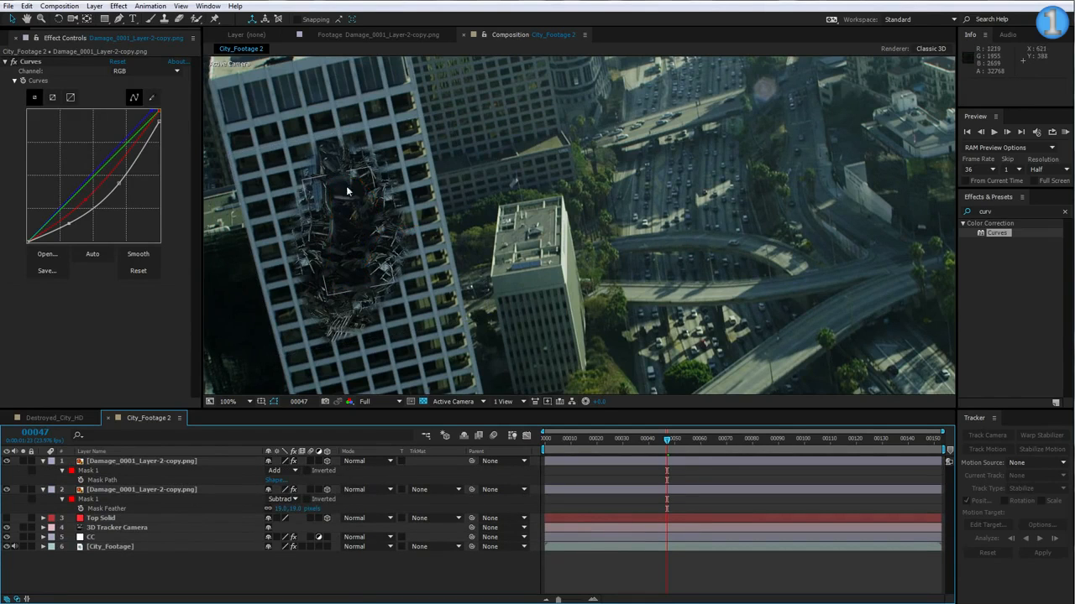
# Solo both damage layers to isolate the seam between the inner core and the outer rim.
pyautogui.scroll(1, 347, 210)
pyautogui.press('space')
pyautogui.moveTo(336, 197); pyautogui.dragTo(571, 230)
pyautogui.moveTo(361, 180); pyautogui.dragTo(411, 211)
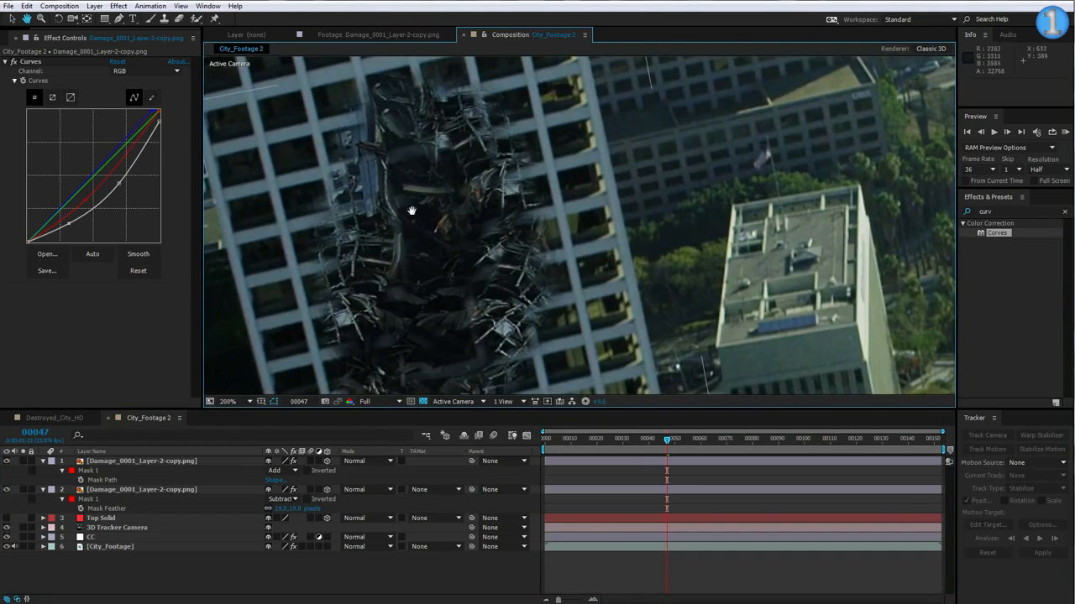
pyautogui.click(24, 463)
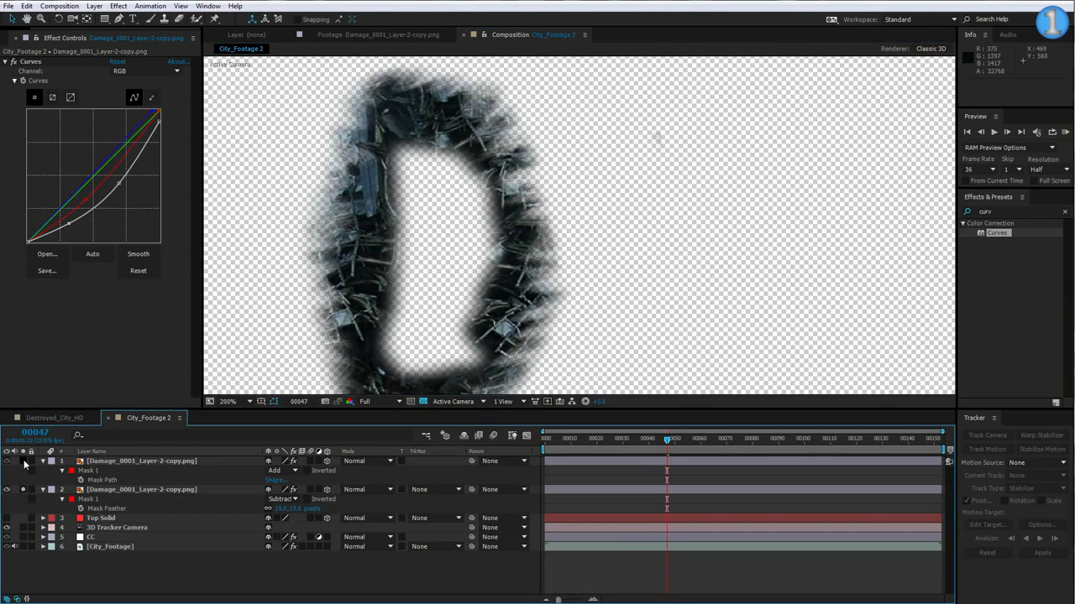
pyautogui.click(24, 462)
pyautogui.click(23, 461)
pyautogui.click(23, 461)
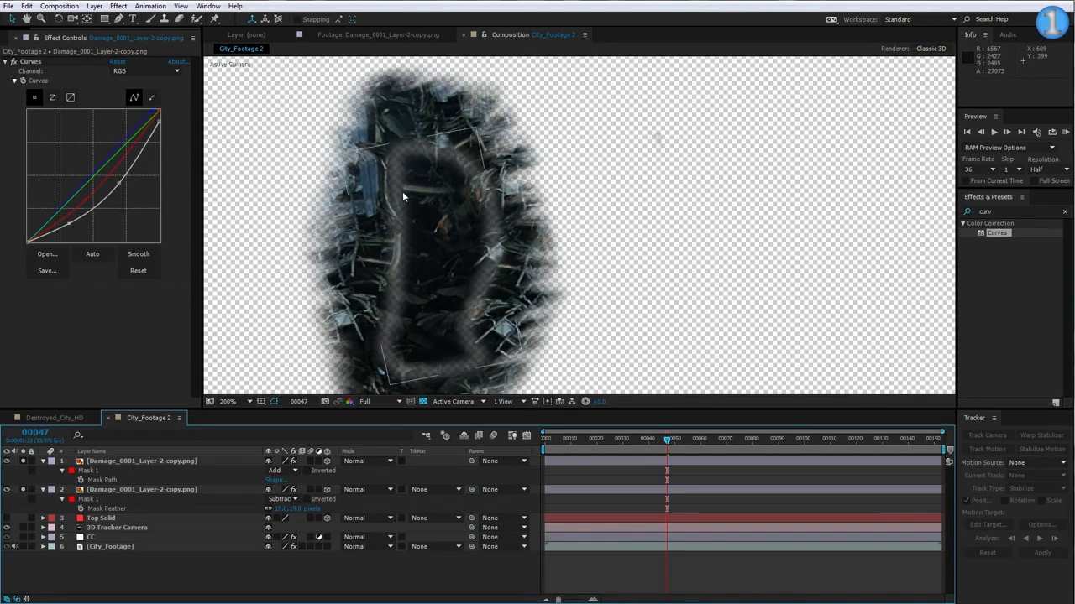
# Expand the mask on the upper damage layer and set its feather to 6 pixels to close the seam.
pyautogui.click(109, 462)
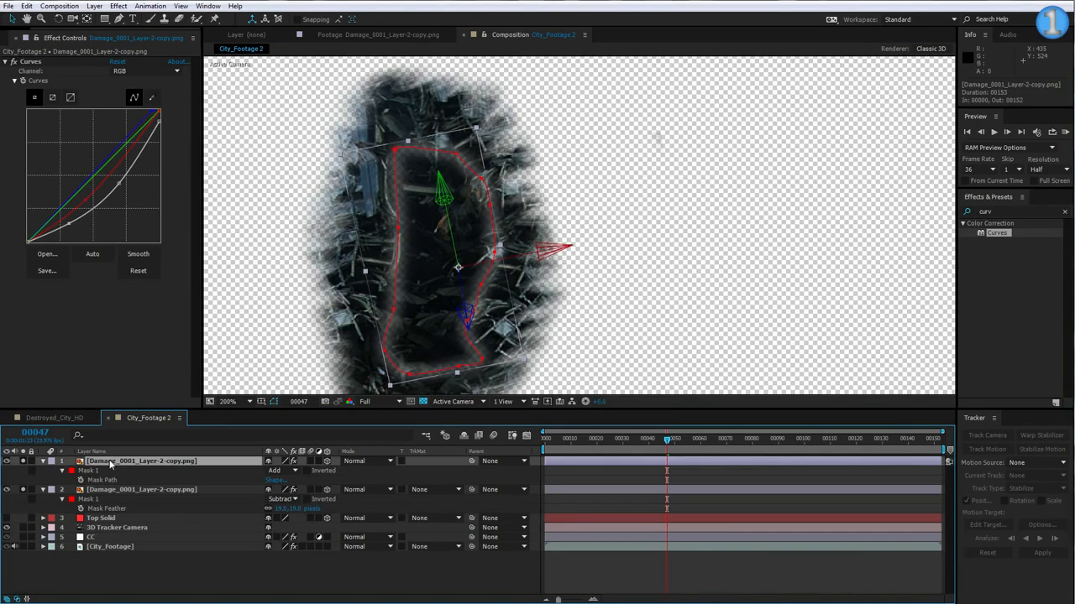
pyautogui.press('m')
pyautogui.press('m')
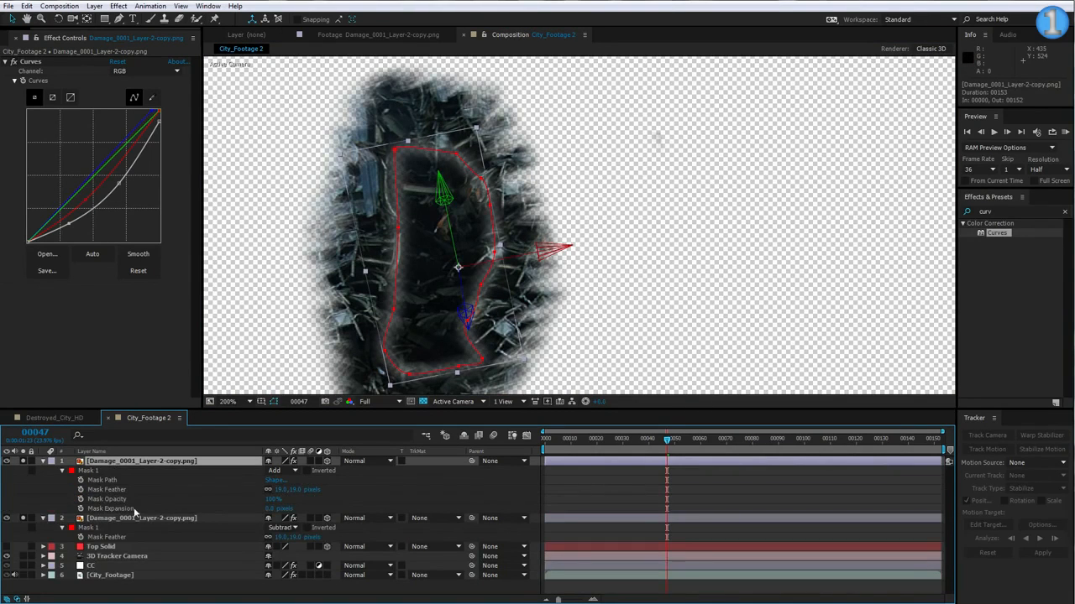
pyautogui.moveTo(267, 509)
pyautogui.mouseDown()
pyautogui.moveTo(284, 492)
pyautogui.moveTo(278, 508)
pyautogui.moveTo(286, 508)
pyautogui.moveTo(290, 490)
pyautogui.moveTo(268, 508)
pyautogui.mouseUp()
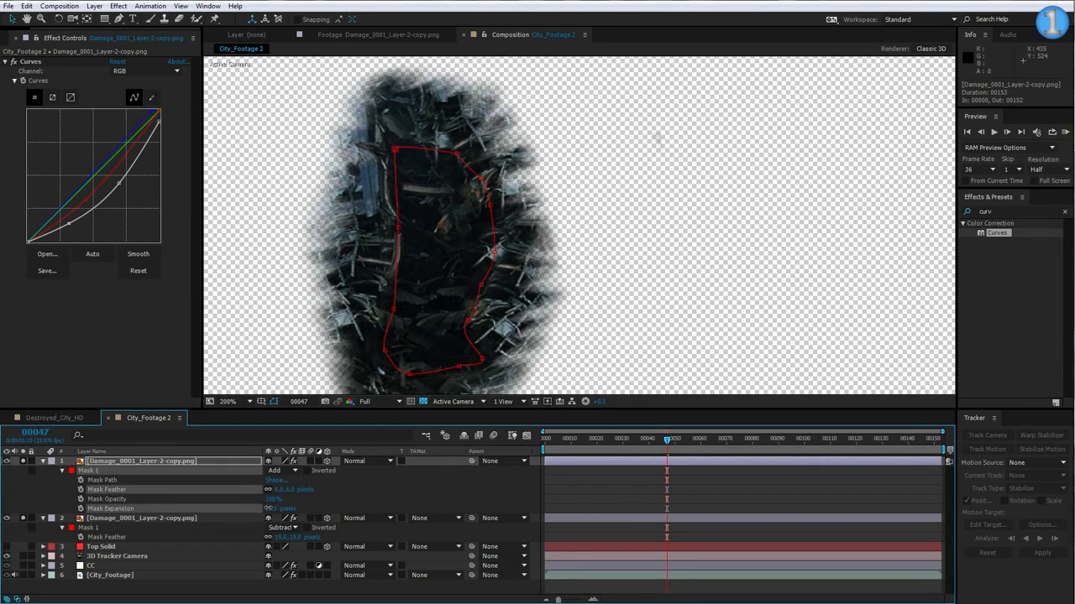
pyautogui.click(592, 485)
# Collapse the upper damage layer's properties and rename the layer "Mask".
pyautogui.click(43, 460)
pyautogui.click(43, 462)
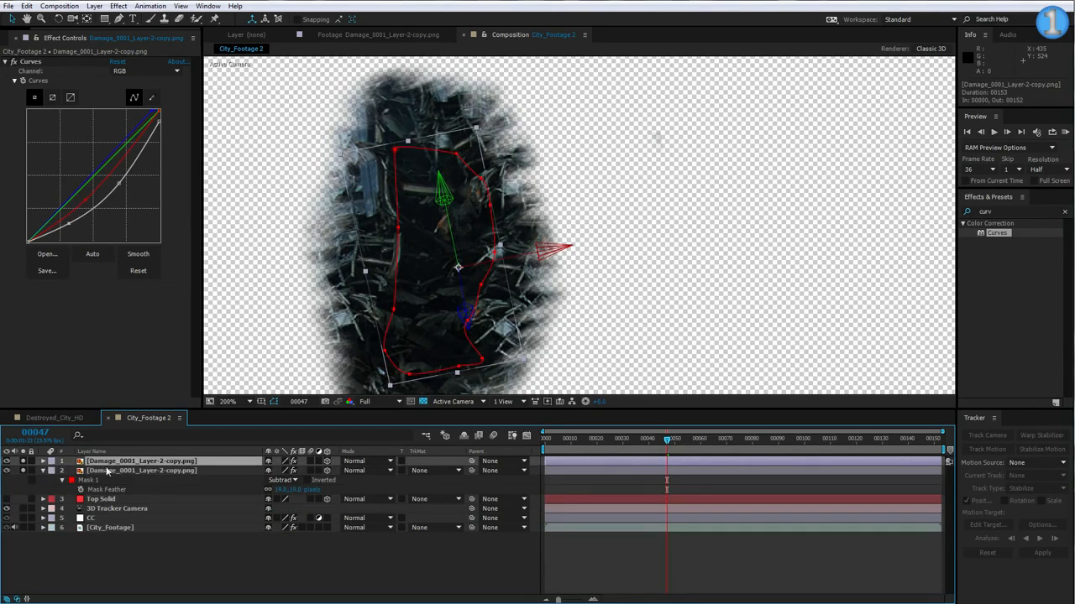
pyautogui.press('Return')
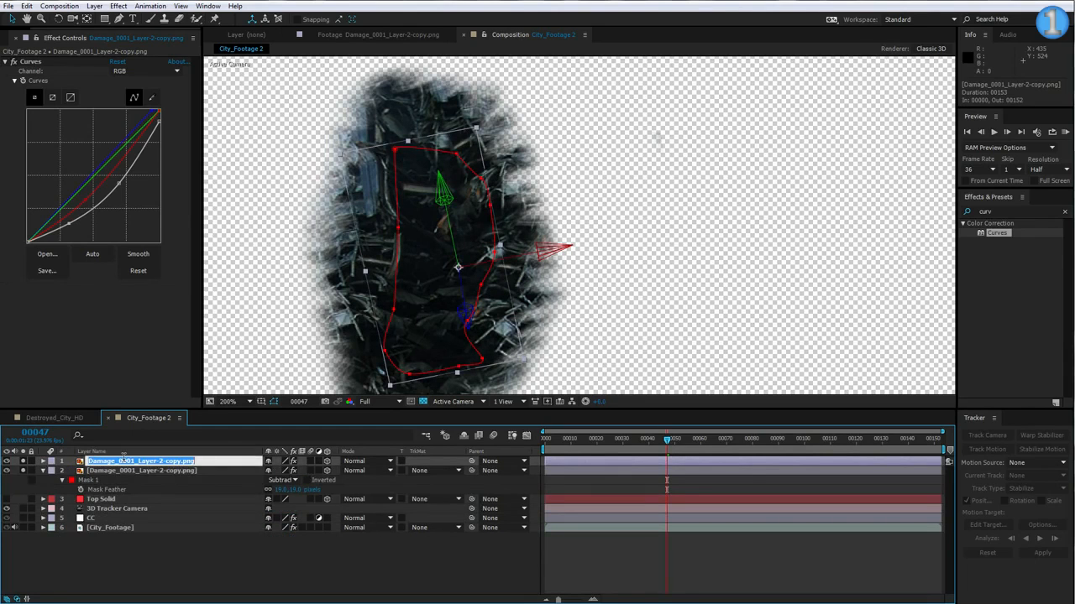
pyautogui.write('M')
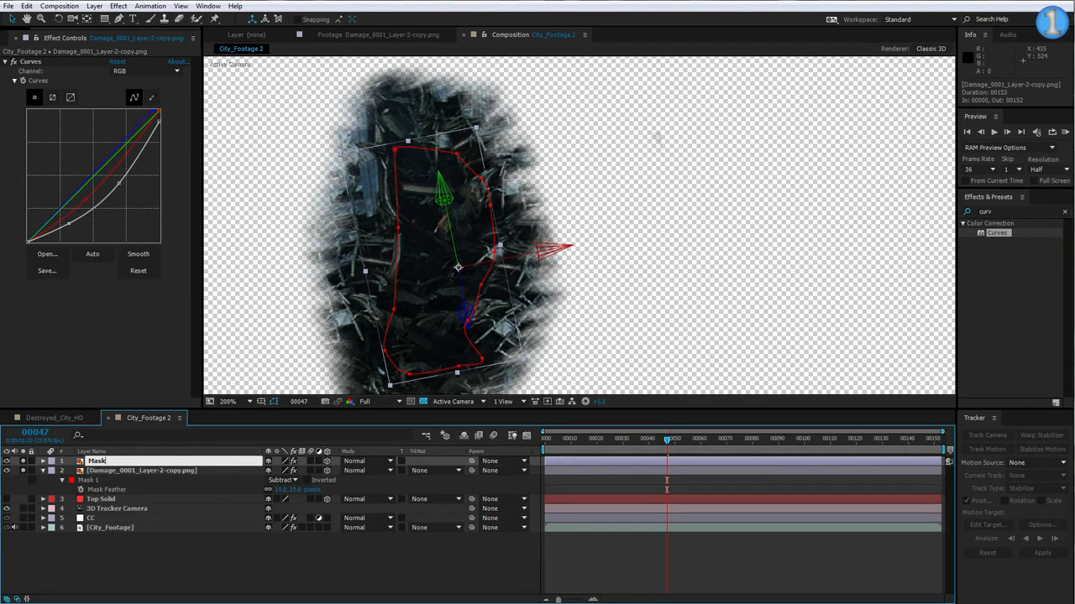
pyautogui.write('ask')
pyautogui.press('Return')
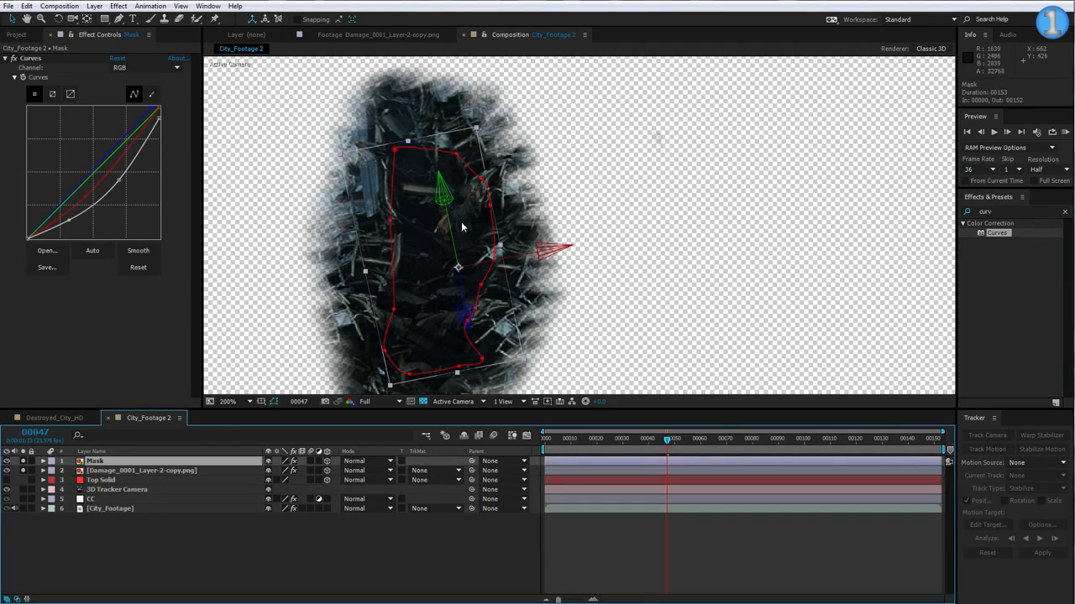
# Apply a Tint effect to the Mask layer and map both black and white to bright blue.
pyautogui.click(119, 6)
pyautogui.moveTo(156, 126)
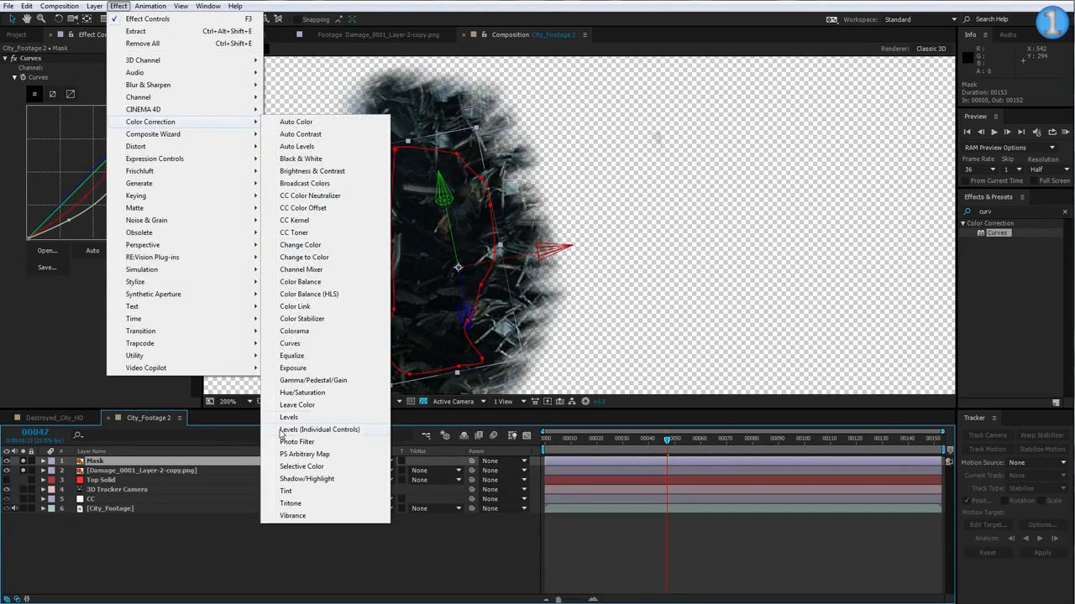
pyautogui.click(294, 492)
pyautogui.click(115, 294)
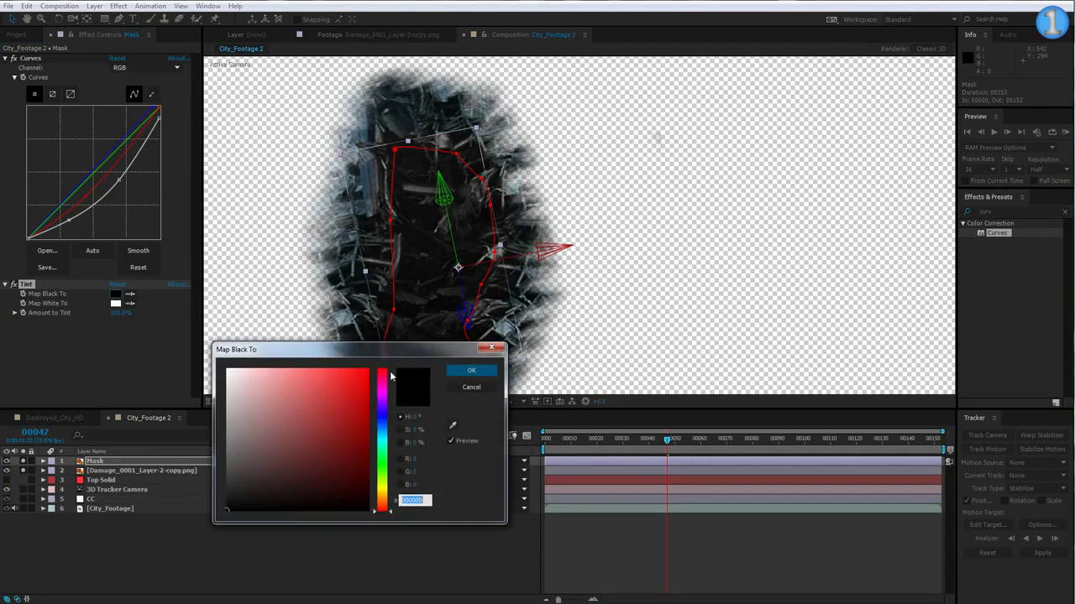
pyautogui.moveTo(382, 407); pyautogui.dragTo(380, 420)
pyautogui.click(367, 371)
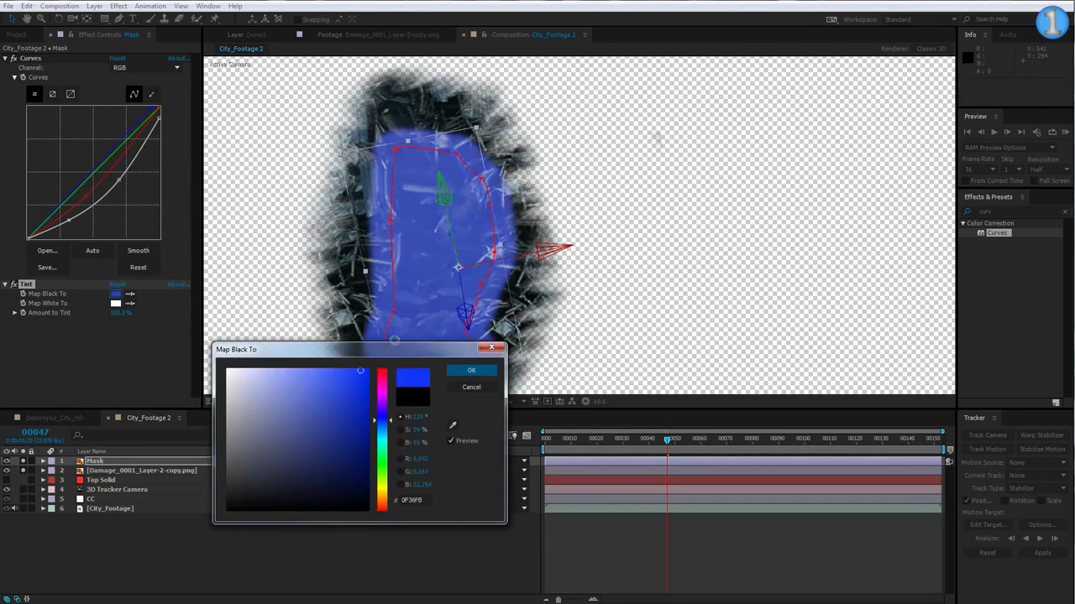
pyautogui.click(470, 371)
pyautogui.click(129, 303)
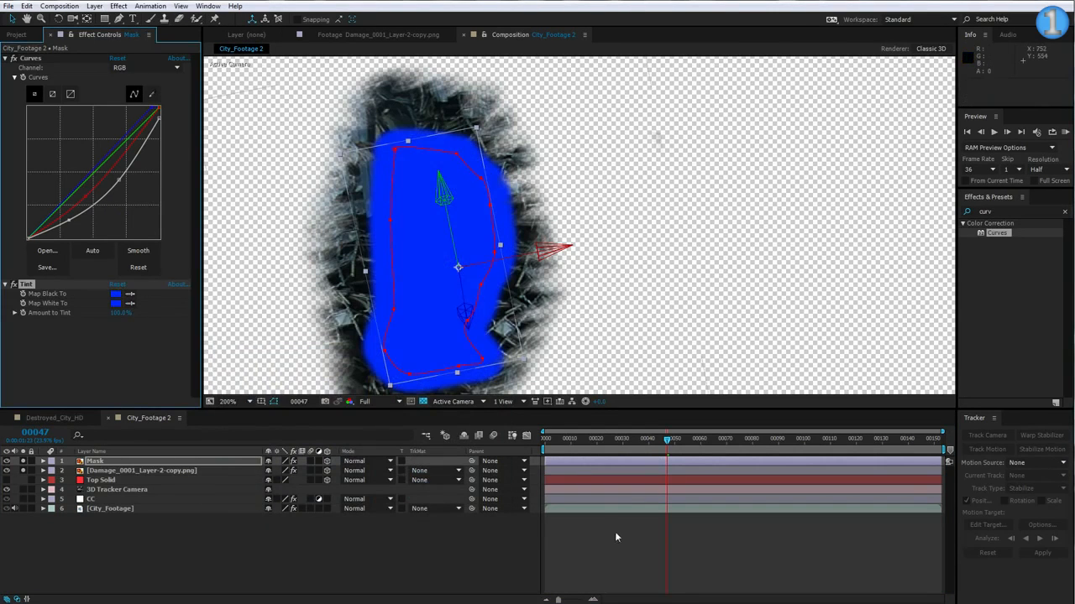
pyautogui.click(396, 225)
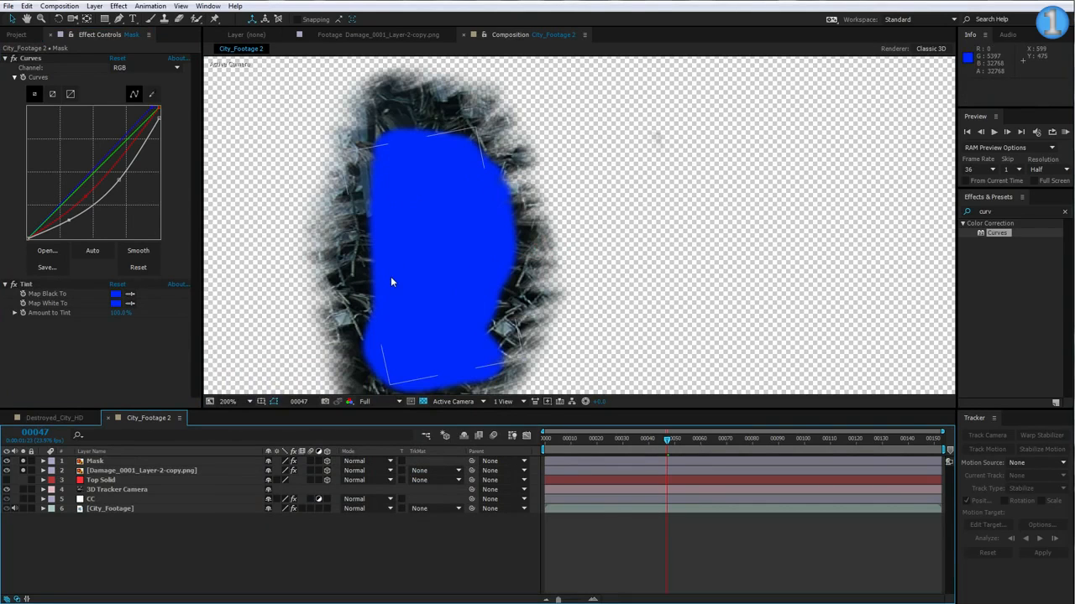
# Move the Mask layer directly below the damage texture layer in the layer stack.
pyautogui.click(97, 461)
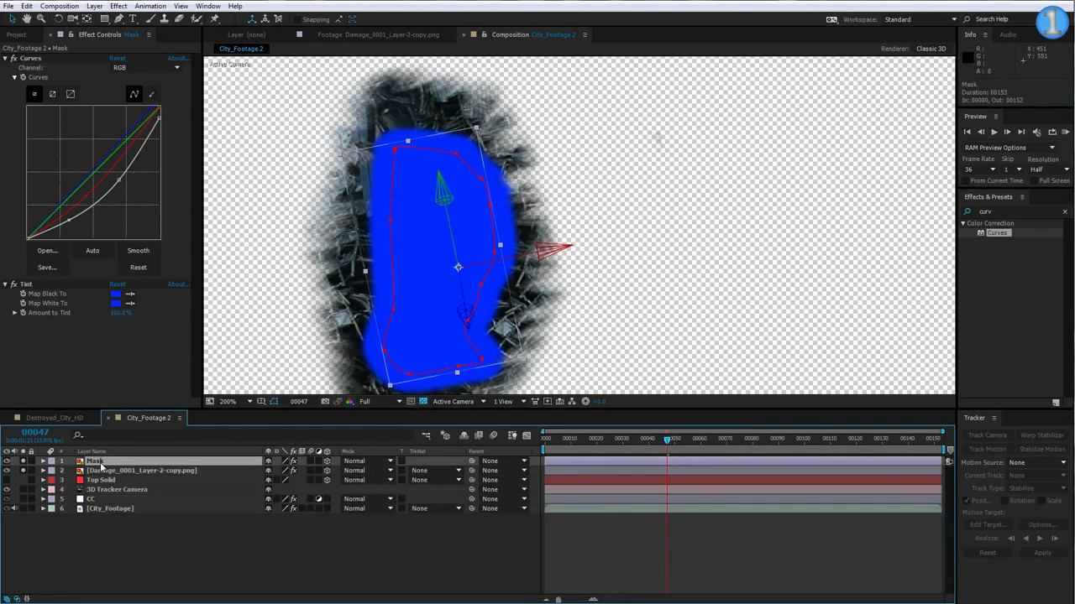
pyautogui.moveTo(89, 469); pyautogui.dragTo(90, 476)
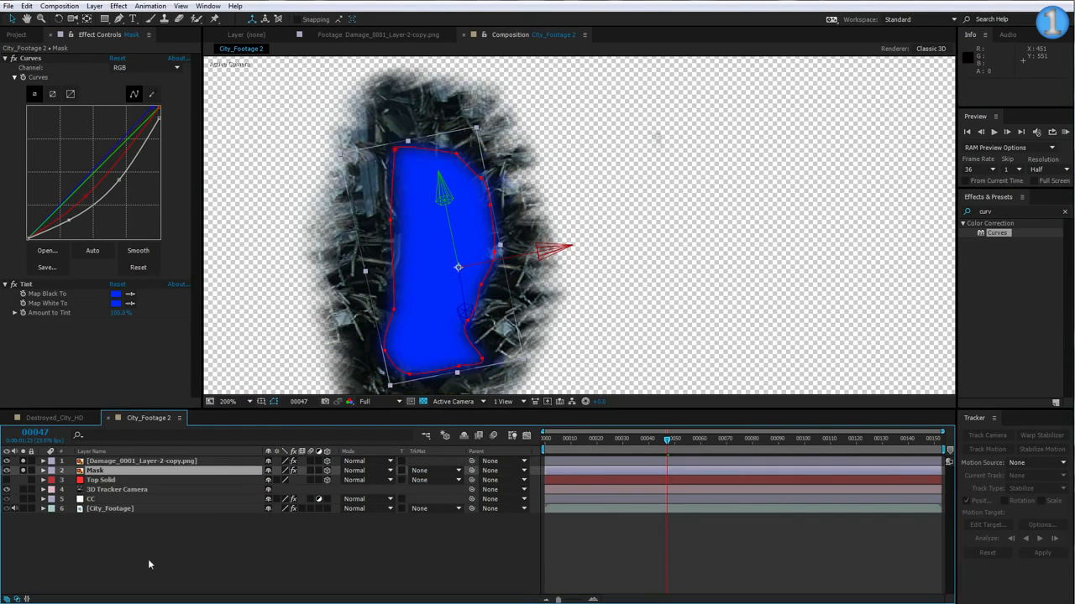
pyautogui.click(148, 559)
# Duplicate the top damage texture layer and delete the mask from the upper copy.
pyautogui.click(121, 461)
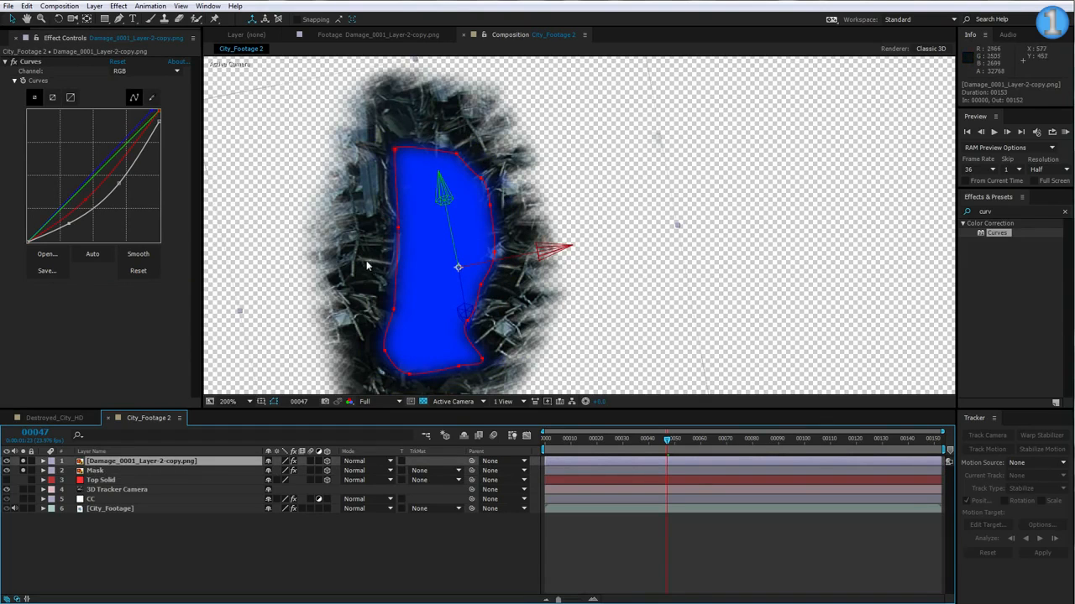
pyautogui.click(27, 6)
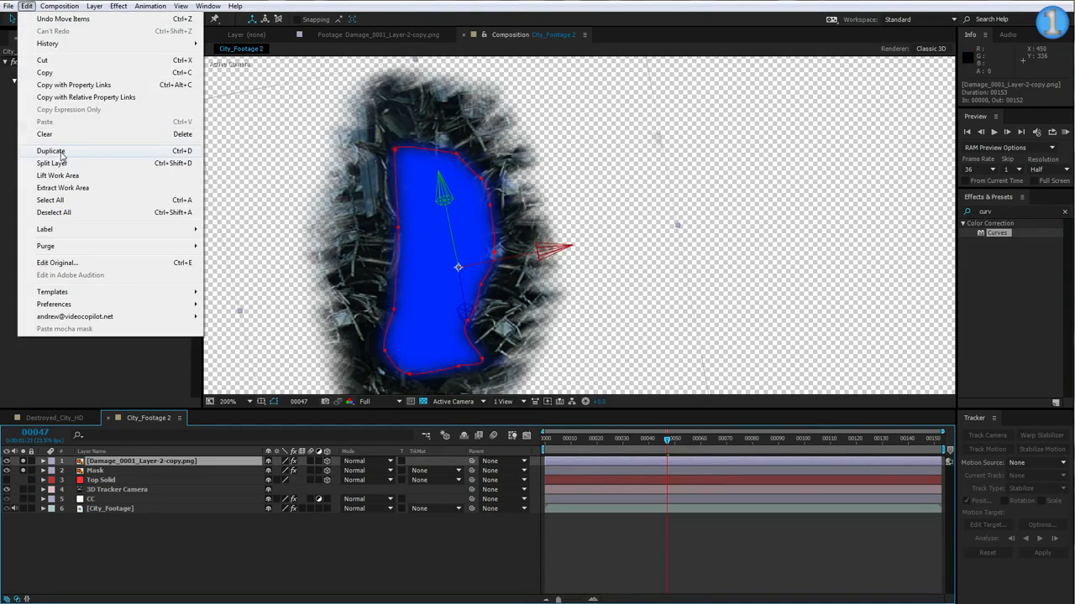
pyautogui.click(60, 154)
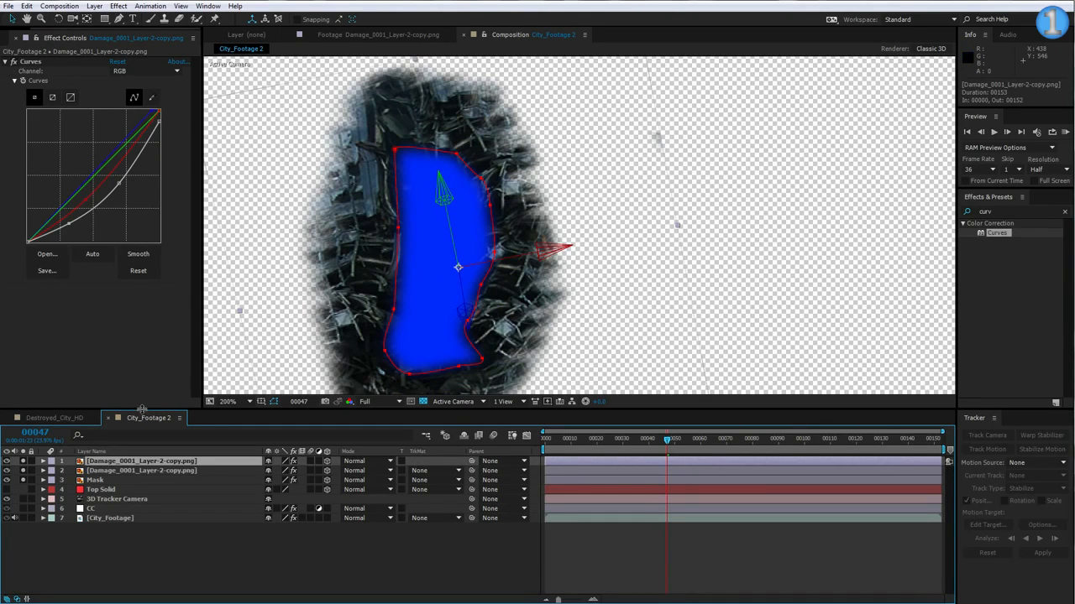
pyautogui.press('m')
pyautogui.click(87, 471)
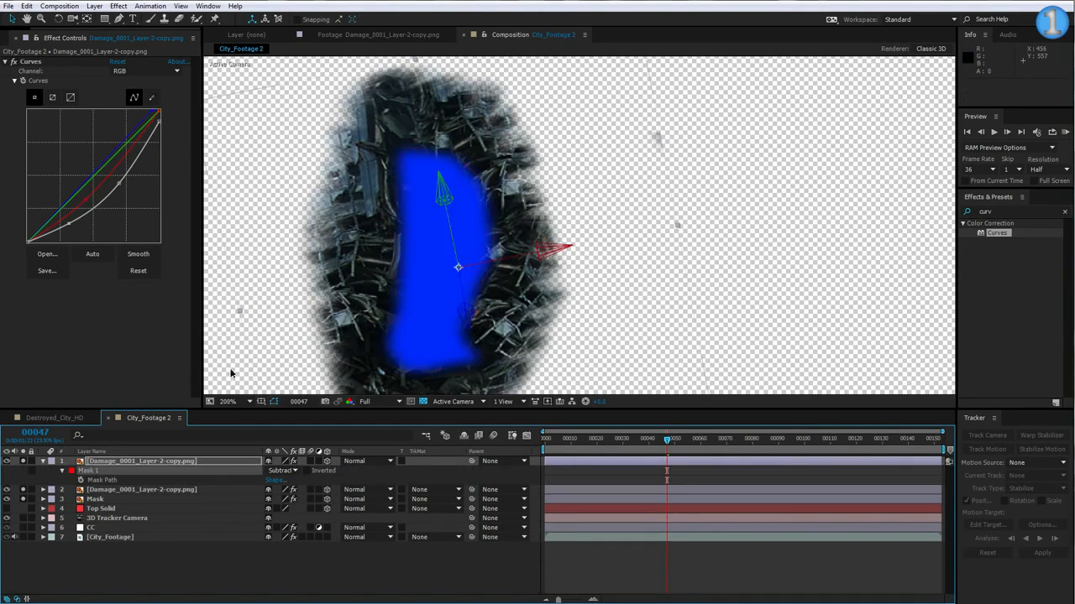
pyautogui.press('Delete')
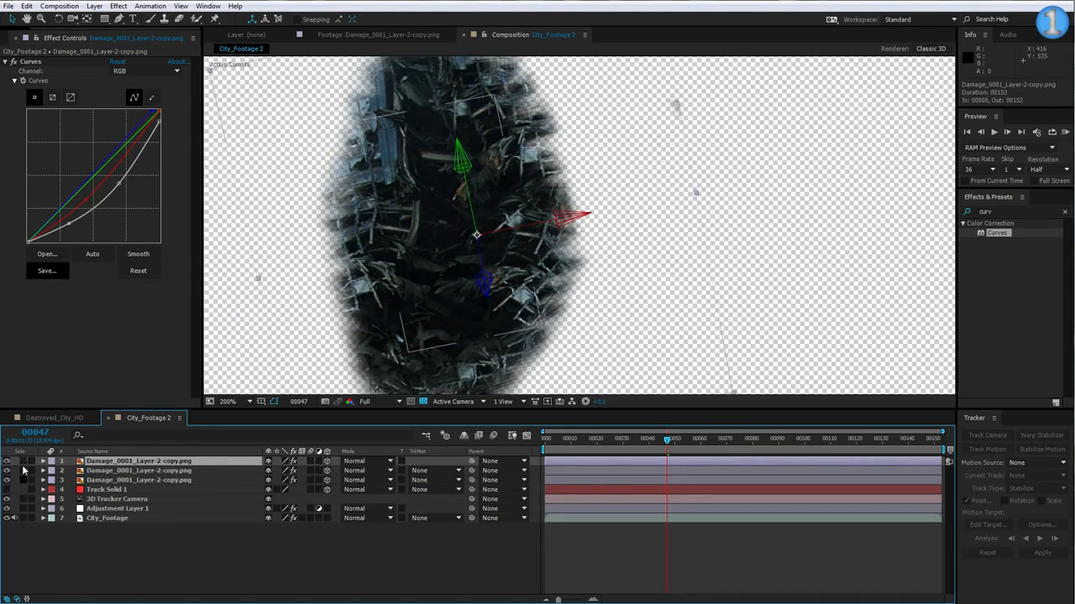
# Unsolo the three damage layers, then apply Tint to the unmasked top copy with black mapped to bright red.
pyautogui.moveTo(23, 461); pyautogui.dragTo(23, 480)
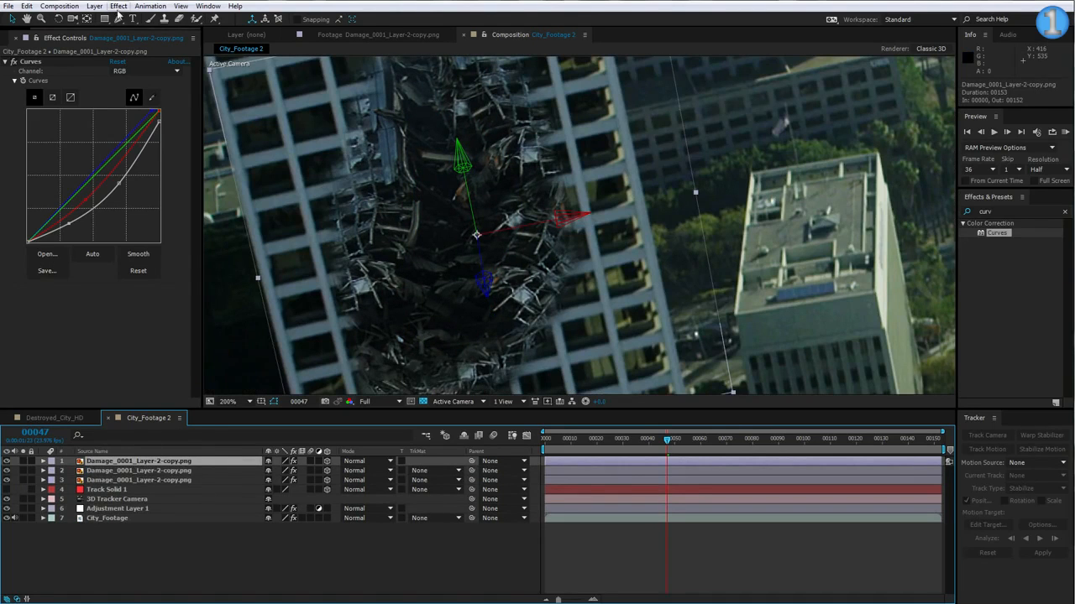
pyautogui.click(118, 6)
pyautogui.moveTo(162, 126)
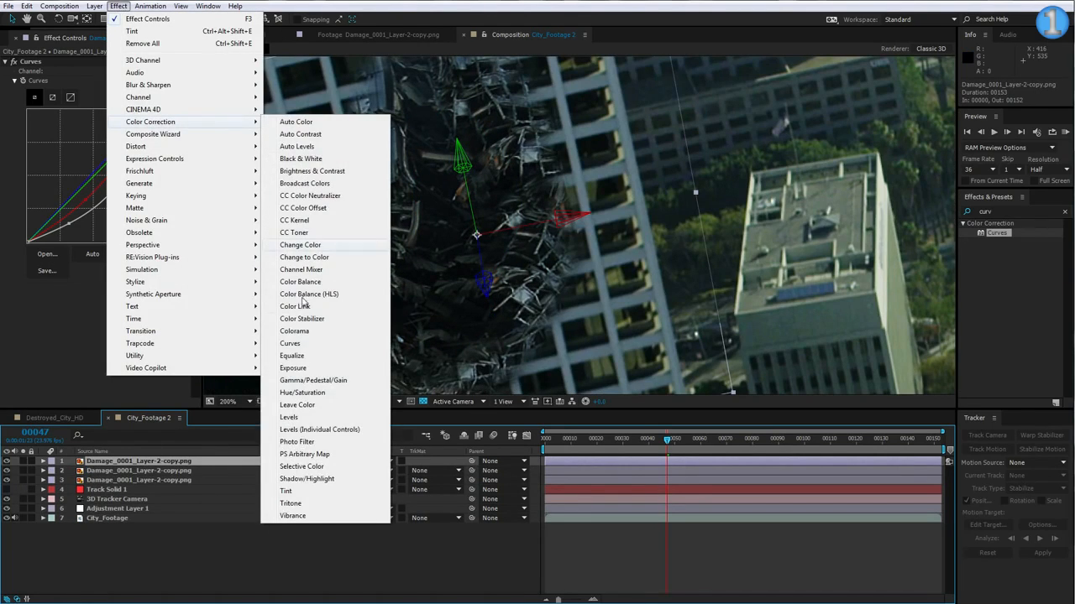
pyautogui.click(287, 491)
pyautogui.click(116, 298)
pyautogui.click(322, 387)
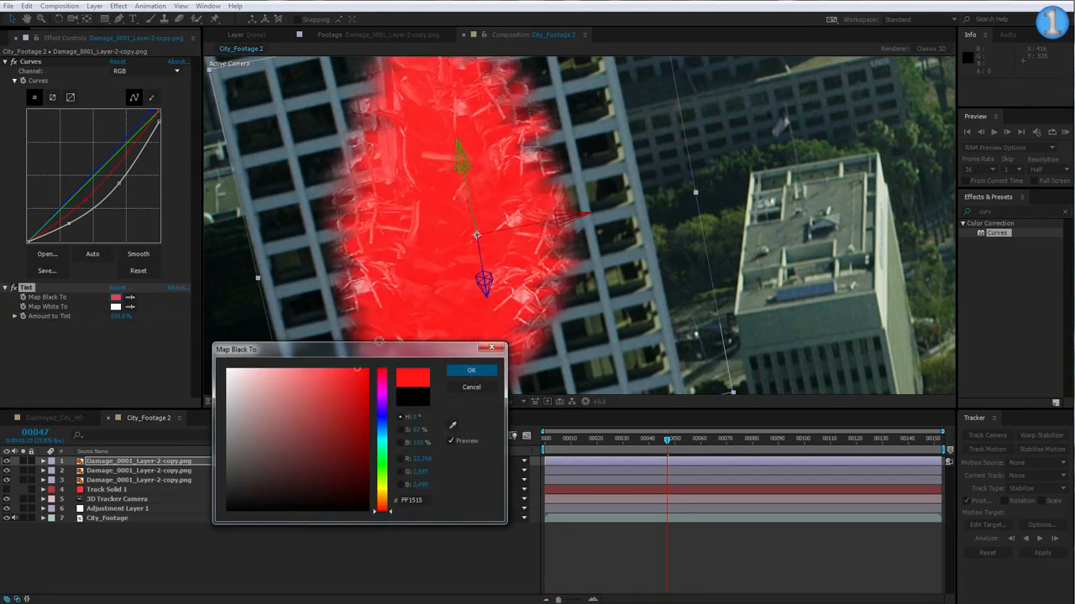
pyautogui.press('Return')
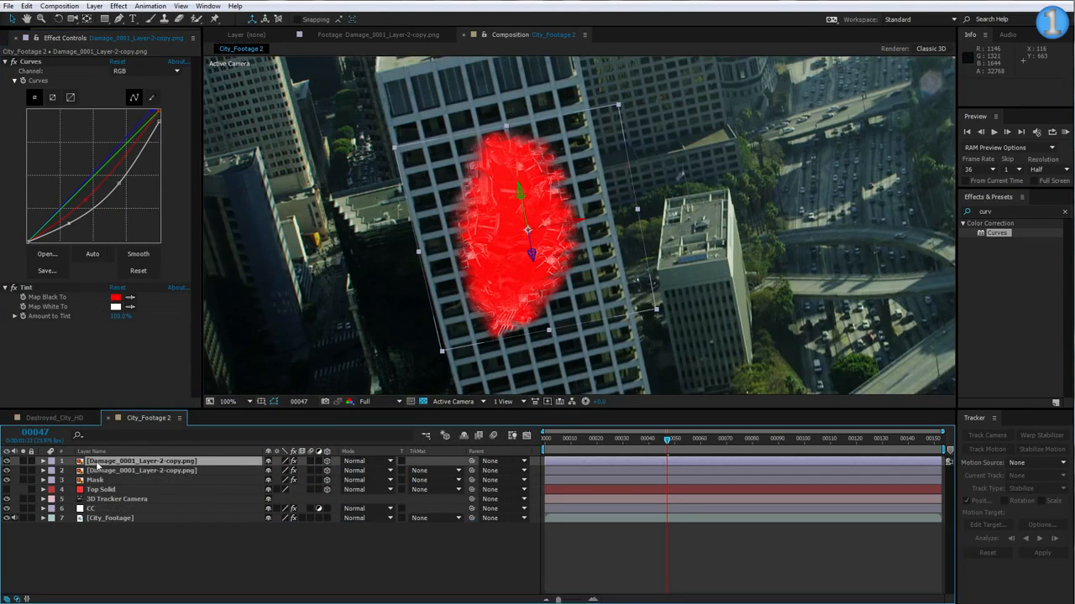
# Move the red-tinted copy directly below the Mask layer and rename it "Hole".
pyautogui.moveTo(105, 466); pyautogui.dragTo(95, 484)
pyautogui.click(110, 483)
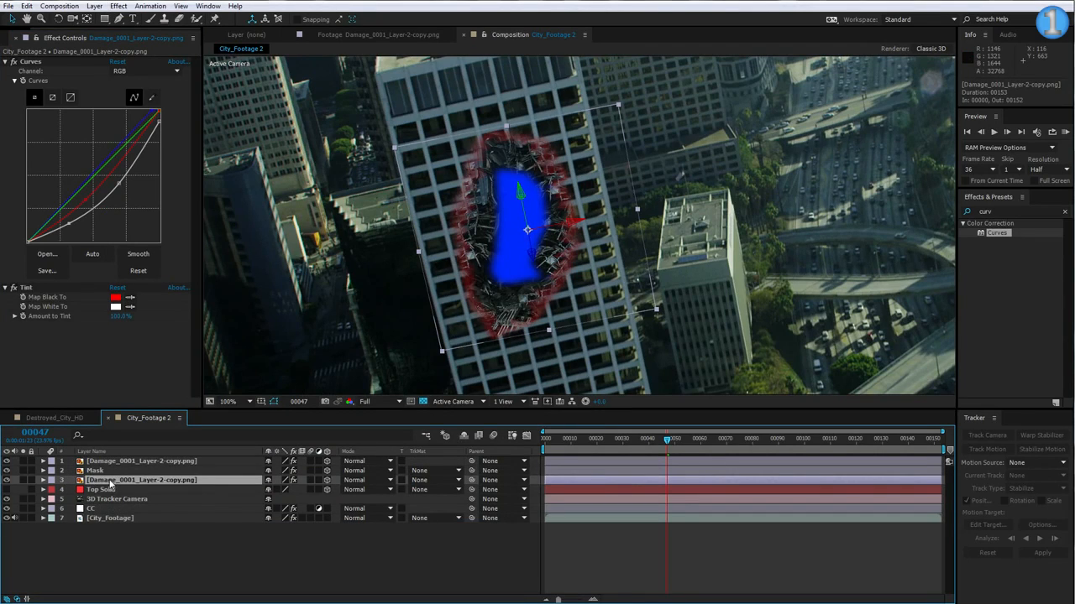
pyautogui.press('Return')
pyautogui.write('Ho')
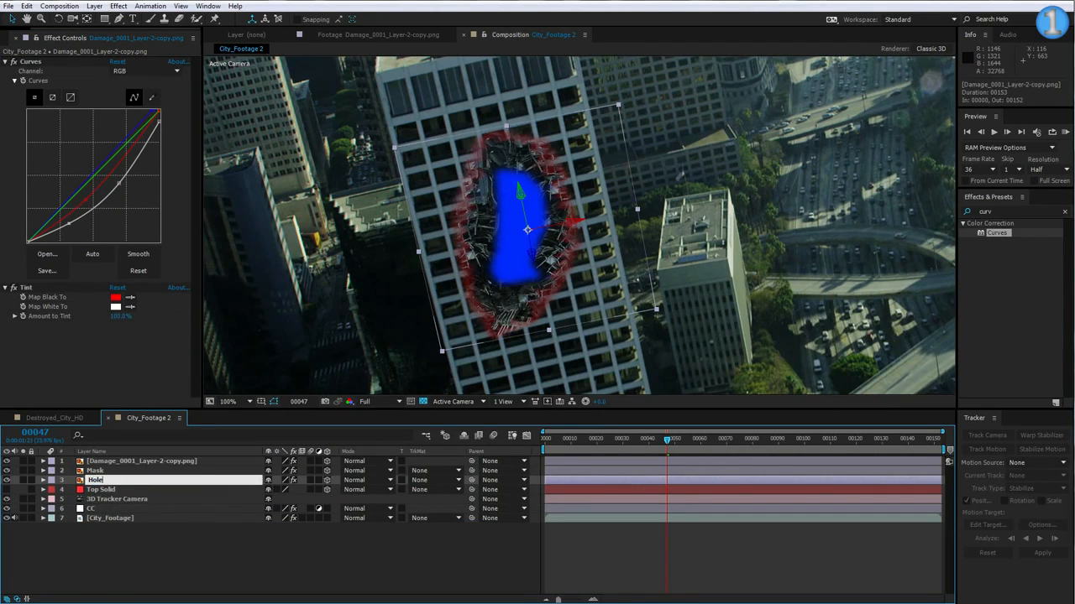
pyautogui.write('le')
pyautogui.press('Return')
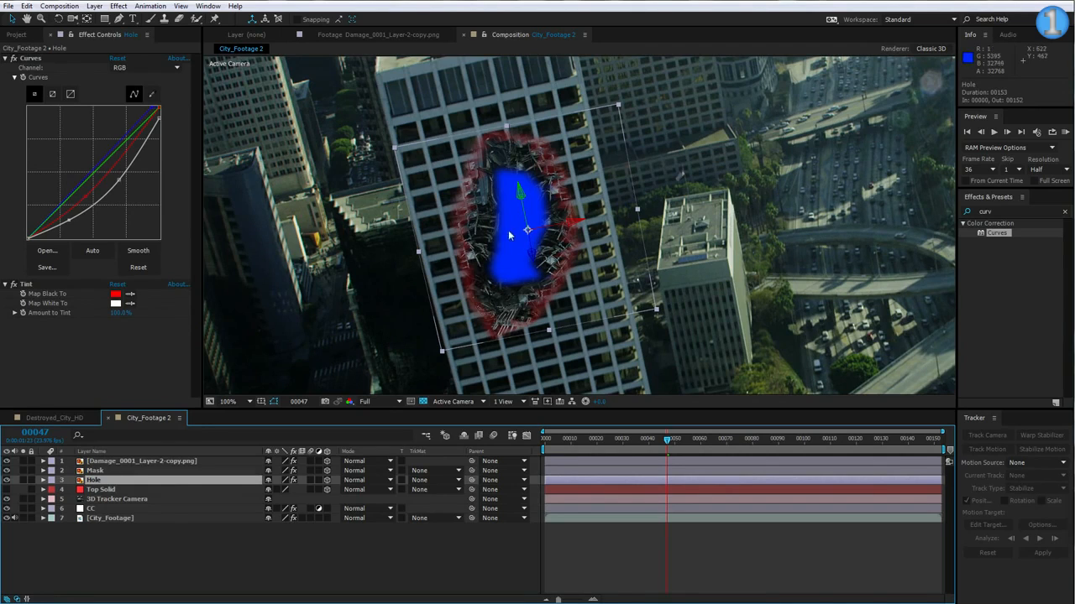
# Set the Hole layer's track matte to Alpha Matte "Mask" and reduce its Amount to Tint to about 30%.
pyautogui.click(431, 480)
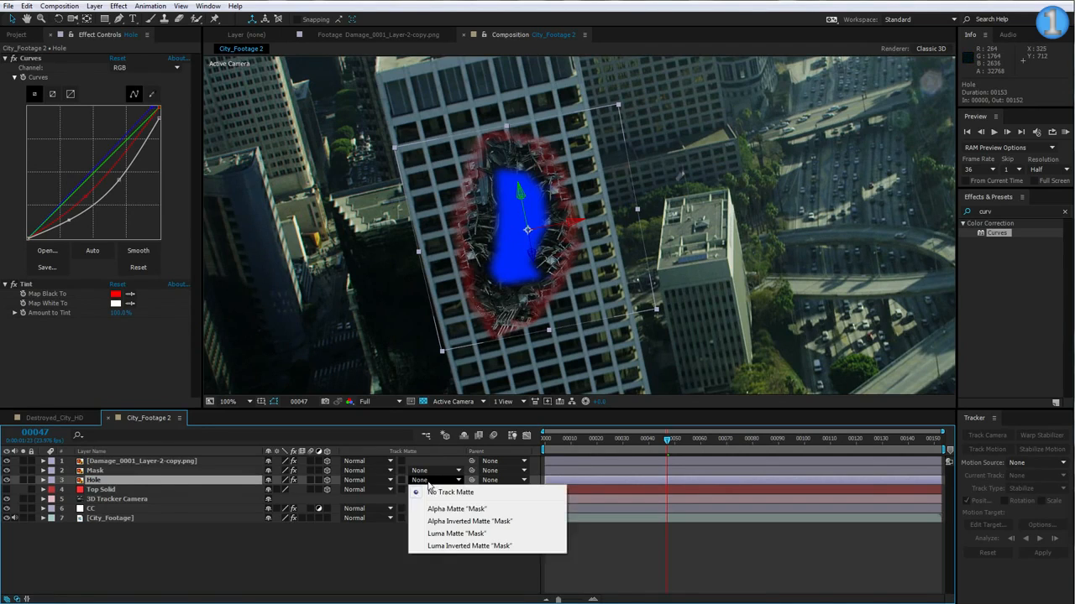
pyautogui.click(450, 509)
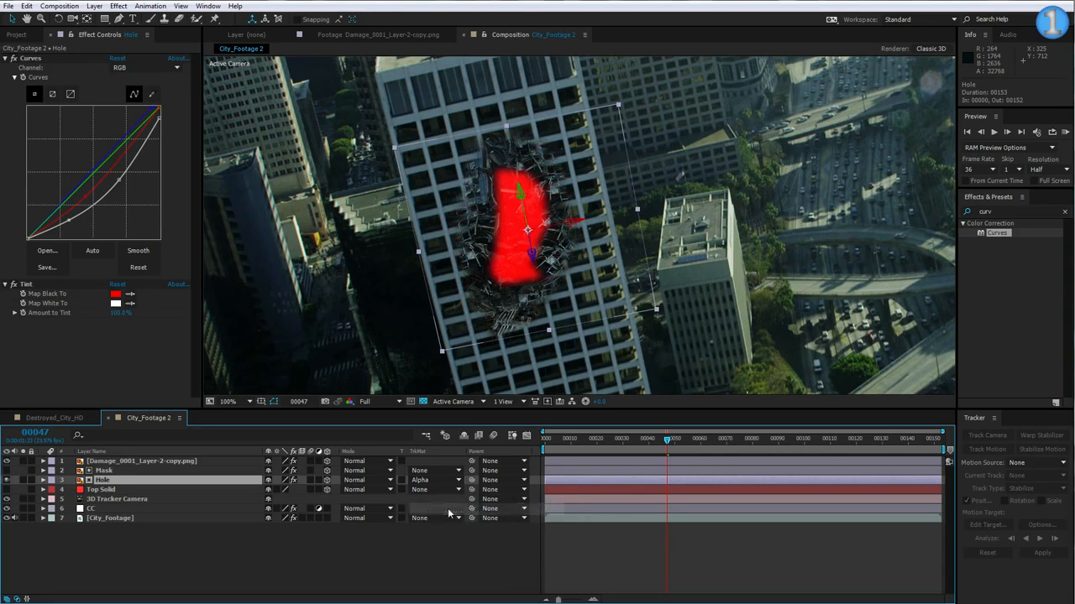
pyautogui.click(75, 307)
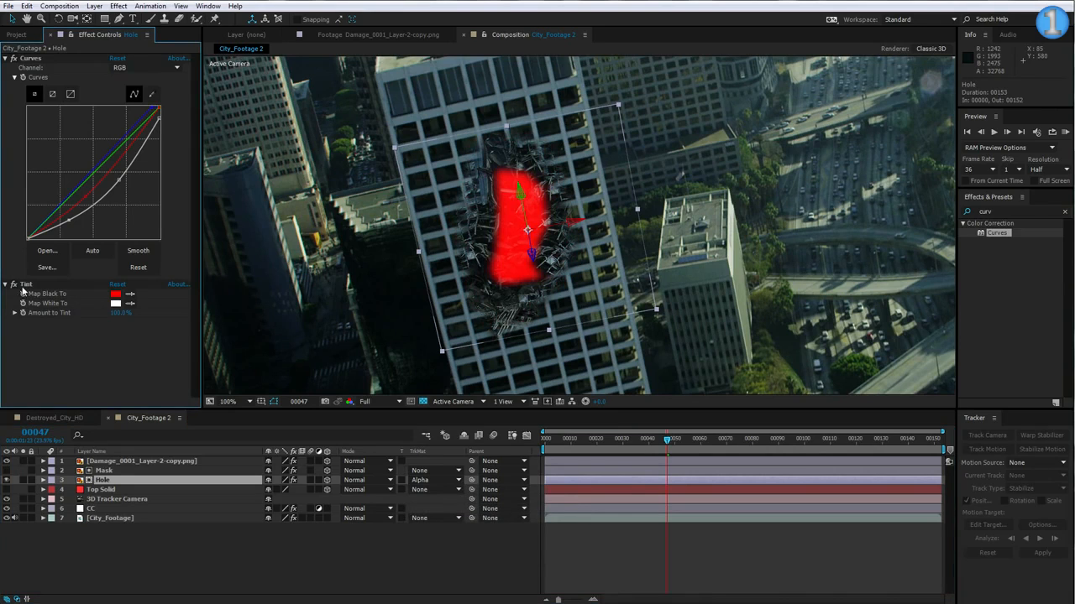
pyautogui.moveTo(118, 318); pyautogui.dragTo(42, 330)
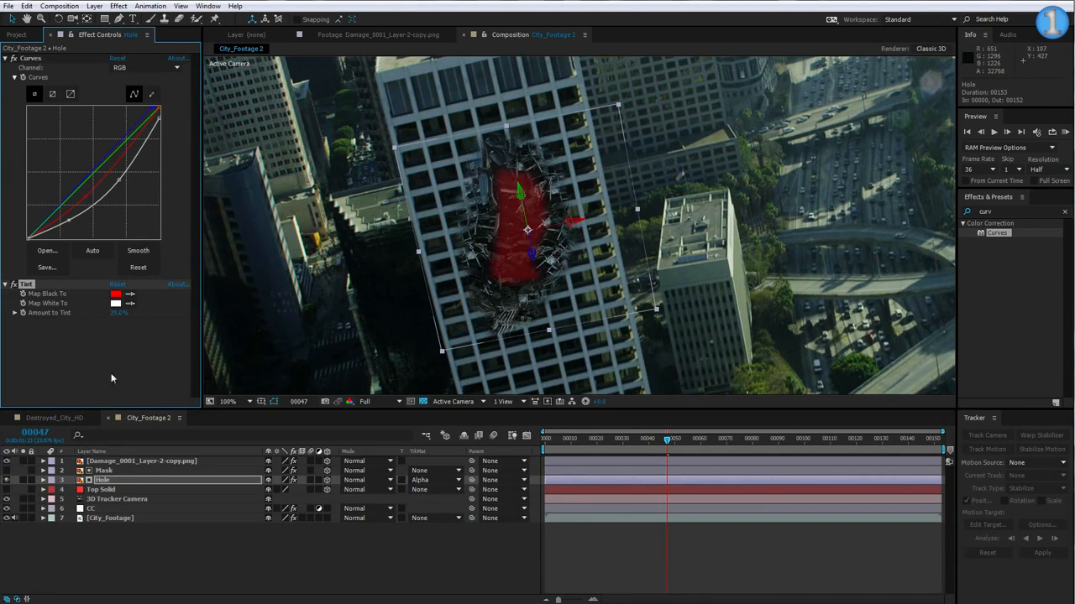
# Push the Hole layer back in depth behind the building face and enlarge it to fill the opening, checking around frame 42.
pyautogui.click(99, 481)
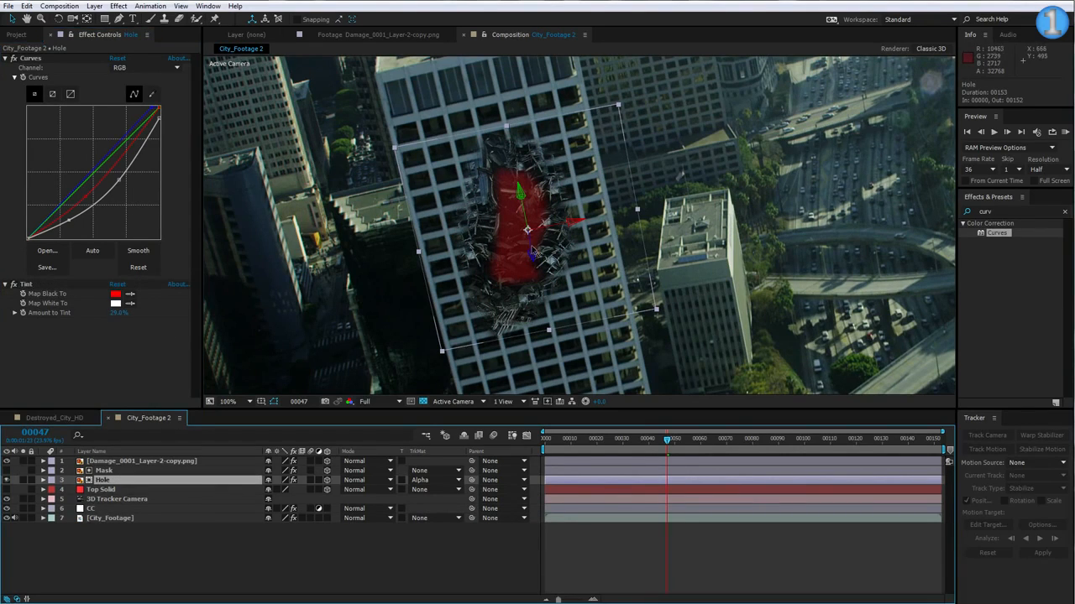
pyautogui.moveTo(530, 250); pyautogui.dragTo(554, 267)
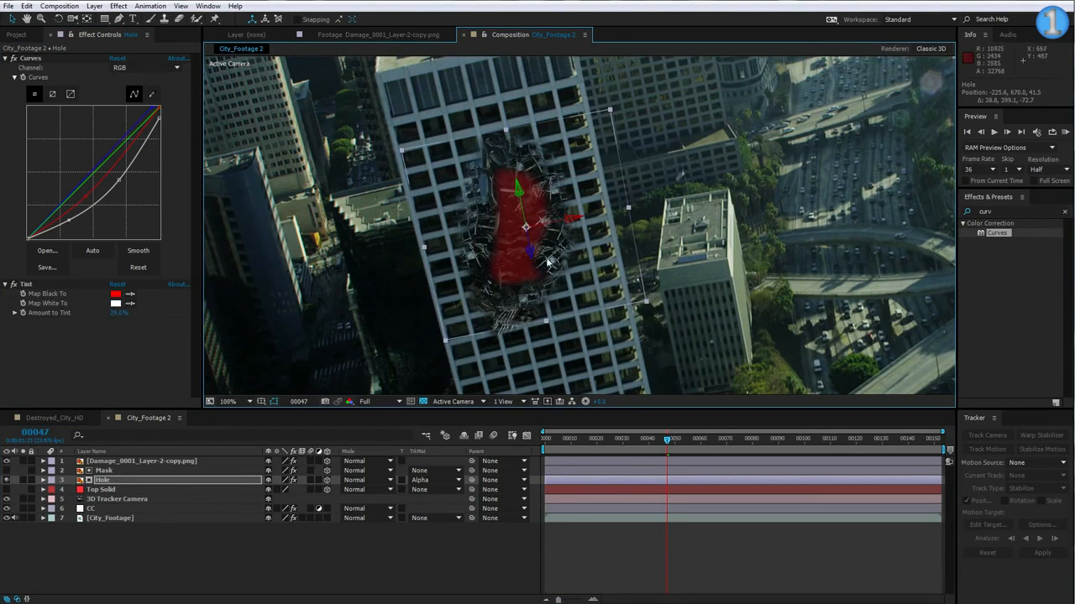
pyautogui.click(651, 443)
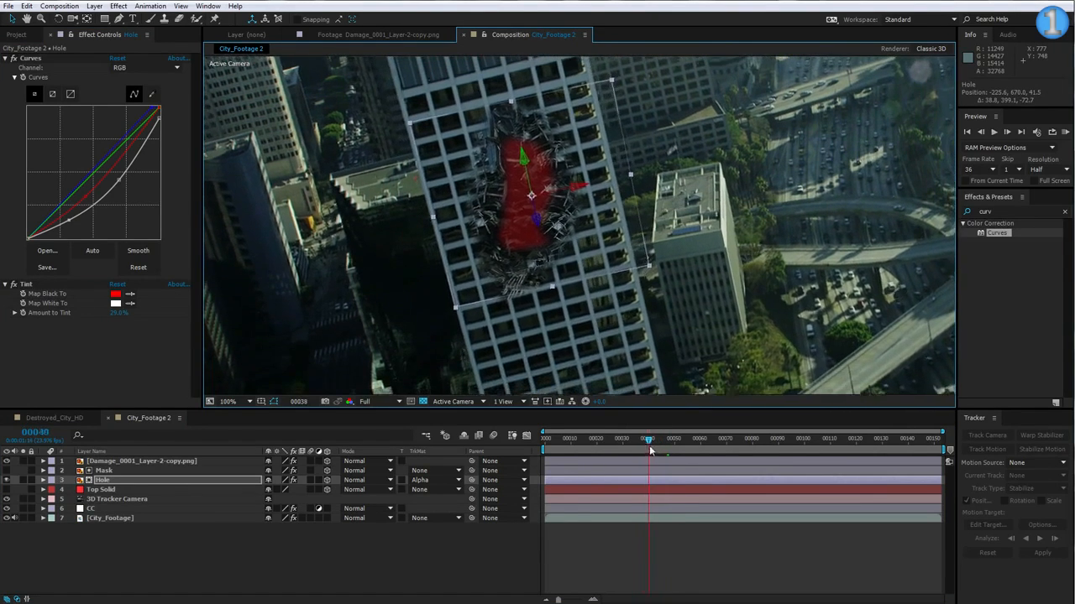
pyautogui.moveTo(651, 450)
pyautogui.mouseDown()
pyautogui.moveTo(680, 454)
pyautogui.moveTo(655, 450)
pyautogui.mouseUp()
pyautogui.moveTo(648, 278); pyautogui.dragTo(711, 330)
pyautogui.moveTo(560, 281)
pyautogui.mouseDown()
pyautogui.moveTo(591, 310)
pyautogui.moveTo(561, 274)
pyautogui.mouseUp()
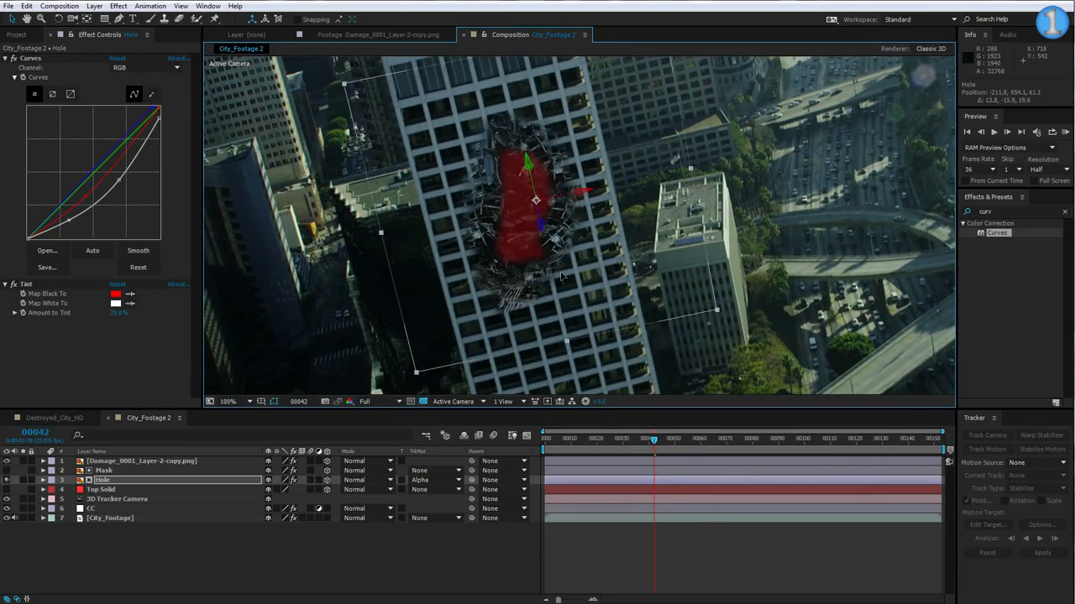
# Turn off the Hole layer's Tint effect and preview the parallax of the recessed hole.
pyautogui.press('space')
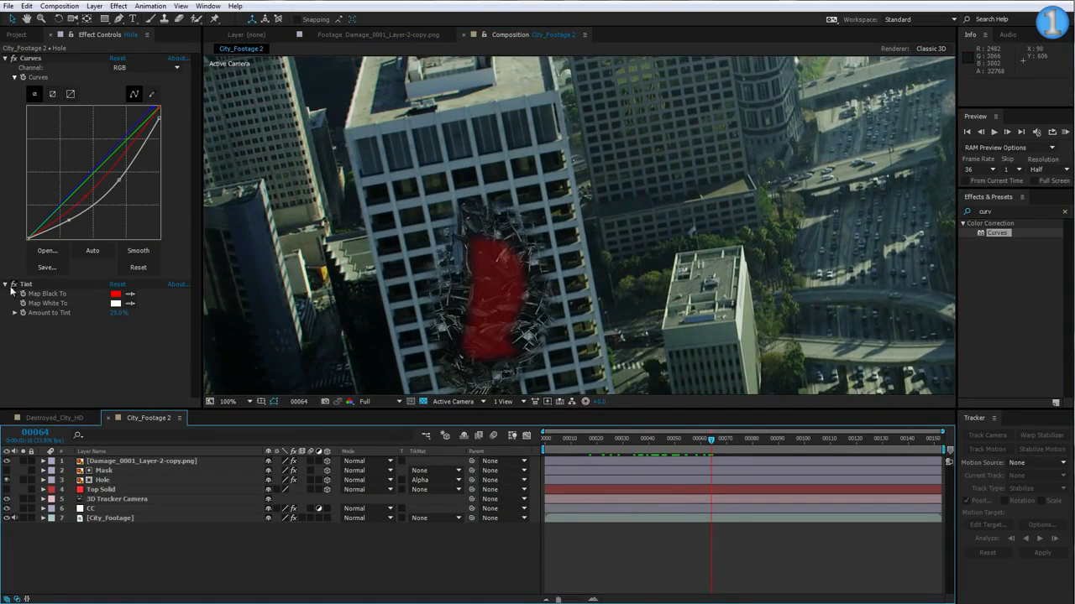
pyautogui.click(13, 285)
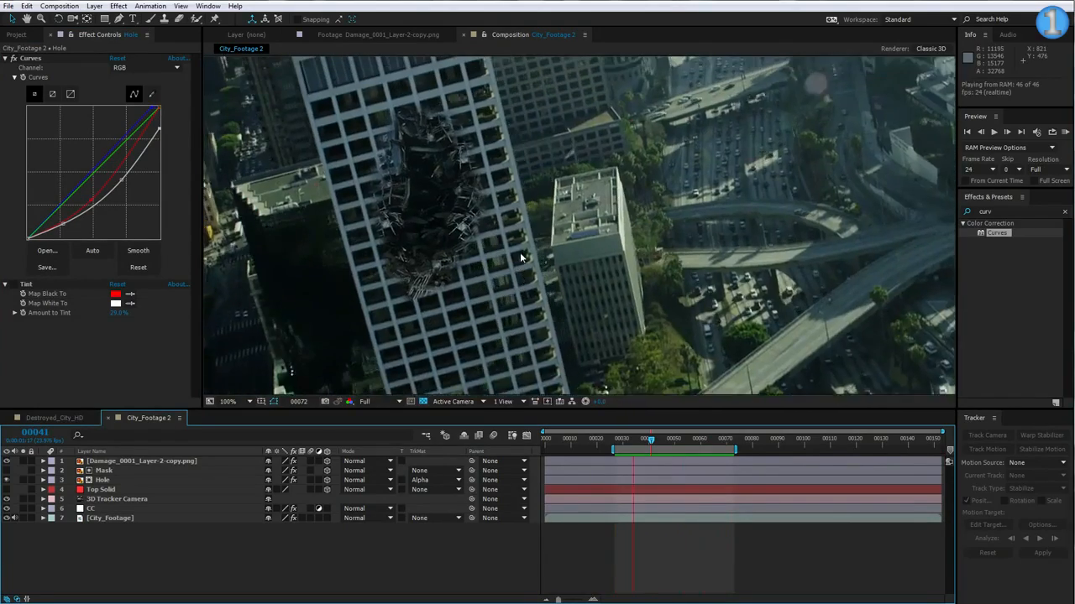
pyautogui.press('space')
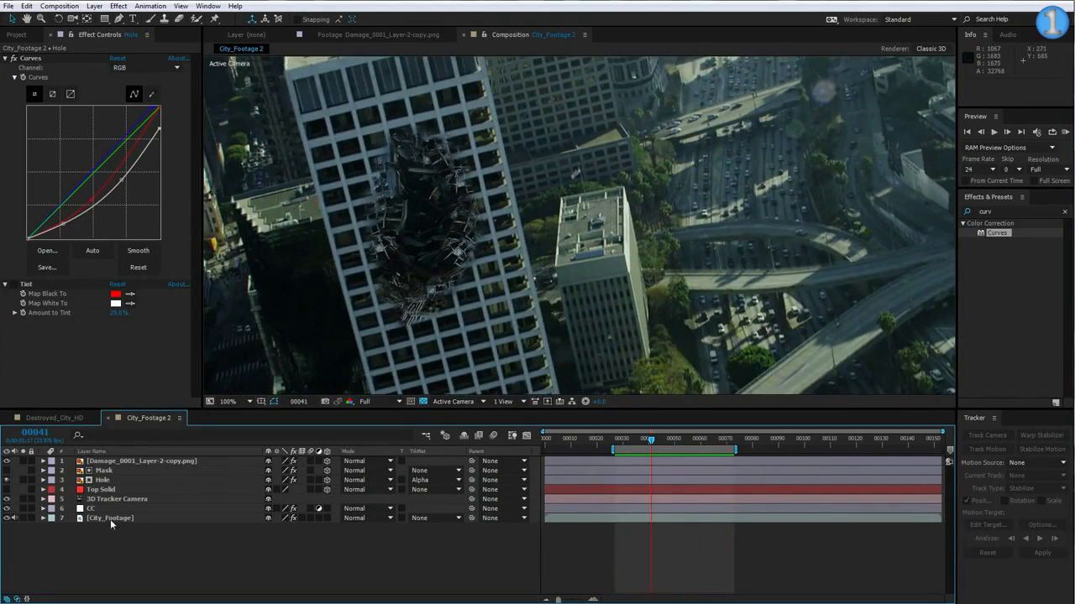
# Rename the top damage texture layer "Front Hole".
pyautogui.click(109, 462)
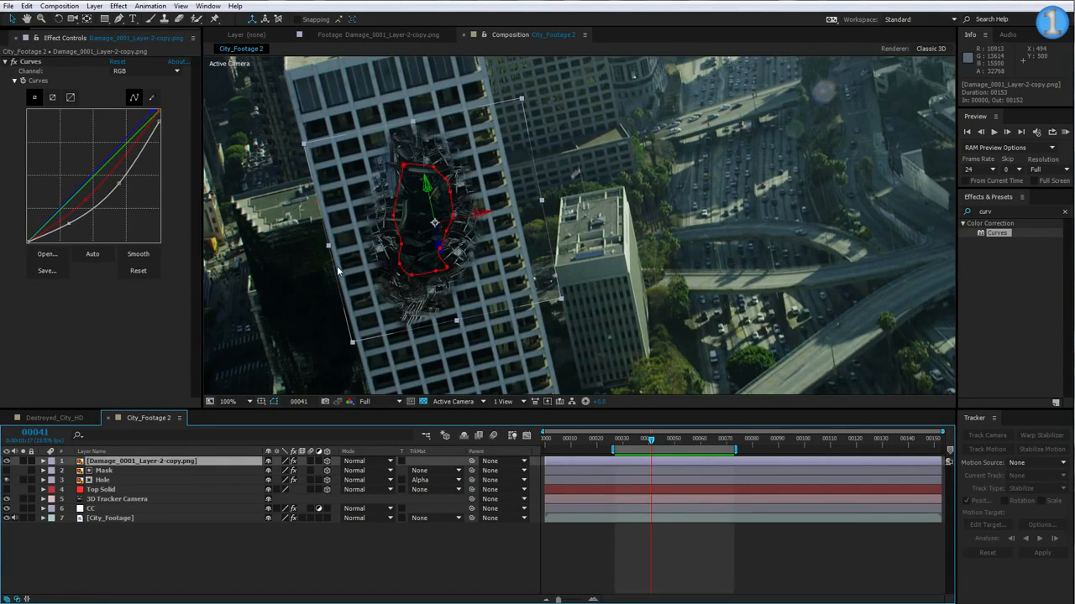
pyautogui.press('Return')
pyautogui.write('Front')
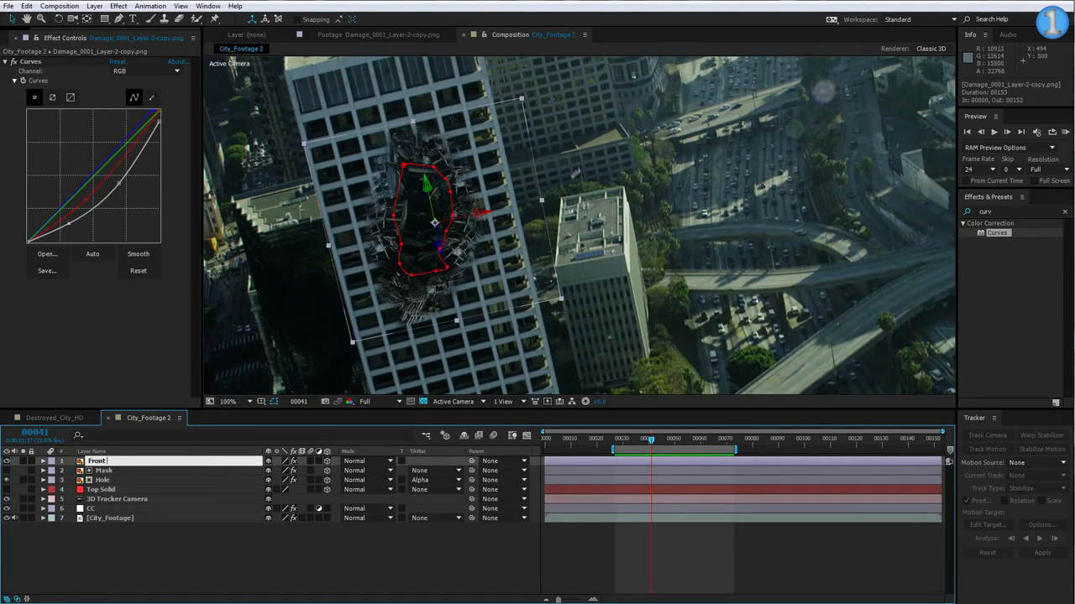
pyautogui.write(' Hole')
pyautogui.press('Return')
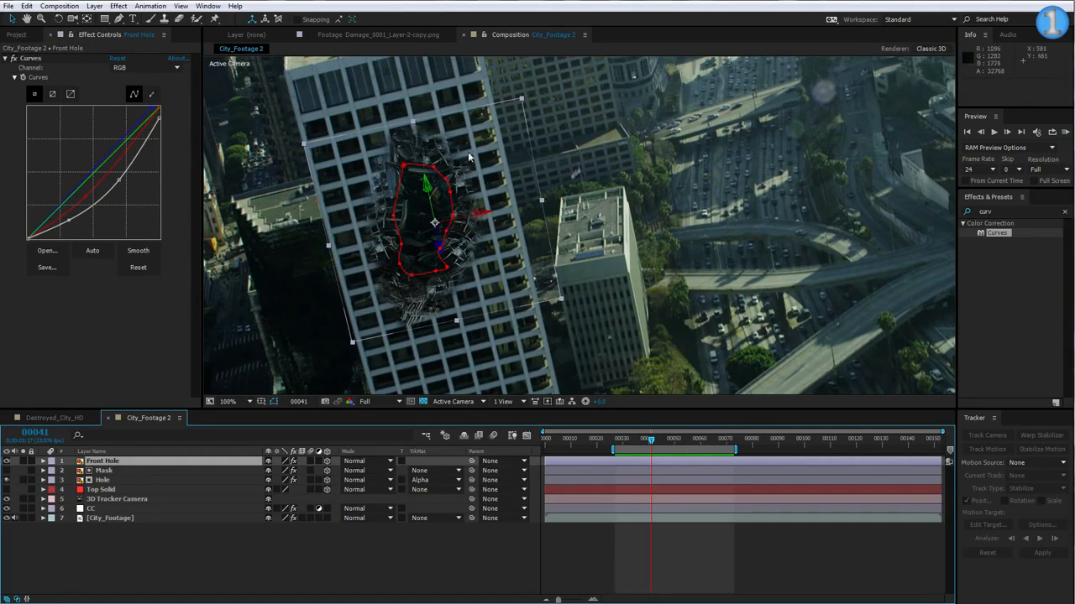
# Reshape the Front Hole layer's RGB curve by lowering the midtones to darken the outer rim.
pyautogui.moveTo(70, 221); pyautogui.dragTo(73, 226)
pyautogui.moveTo(120, 178); pyautogui.dragTo(127, 177)
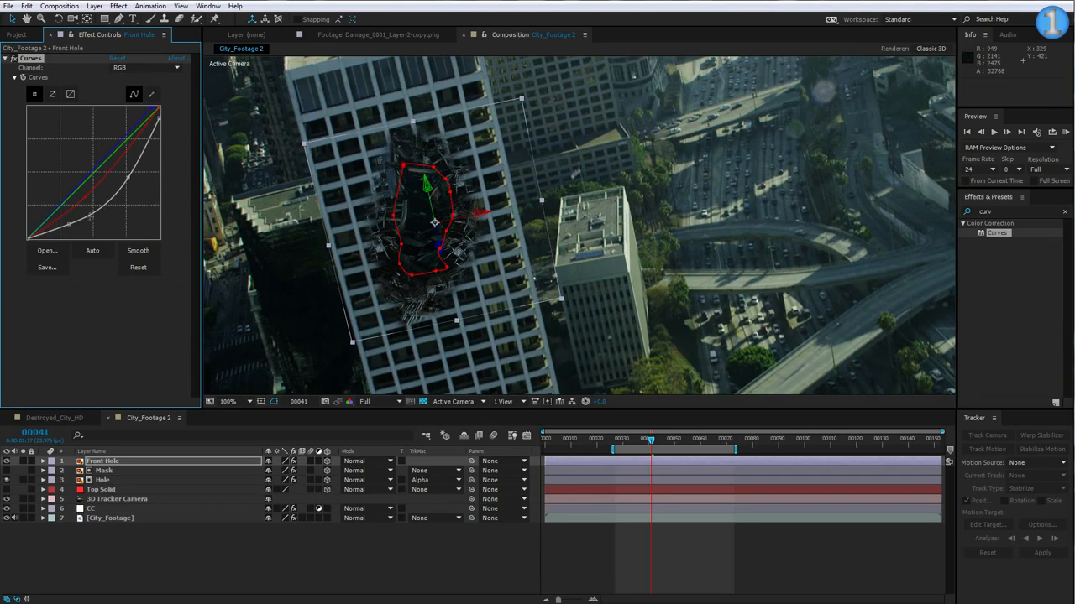
pyautogui.moveTo(71, 223); pyautogui.dragTo(67, 228)
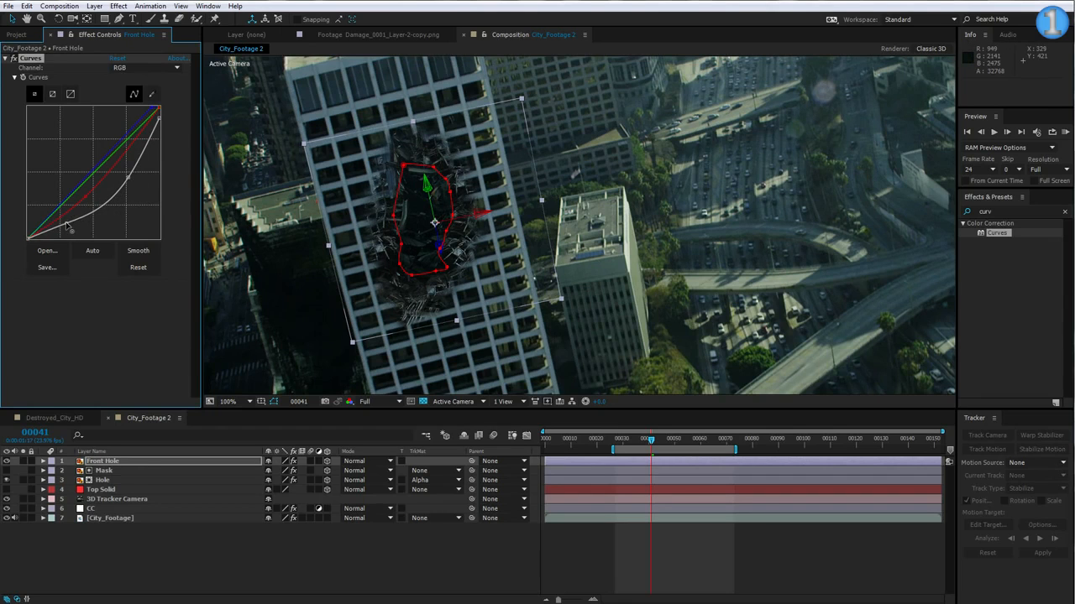
# Play a RAM preview of the darkened hole rim on the building.
pyautogui.click(679, 547)
pyautogui.press('KP_0')
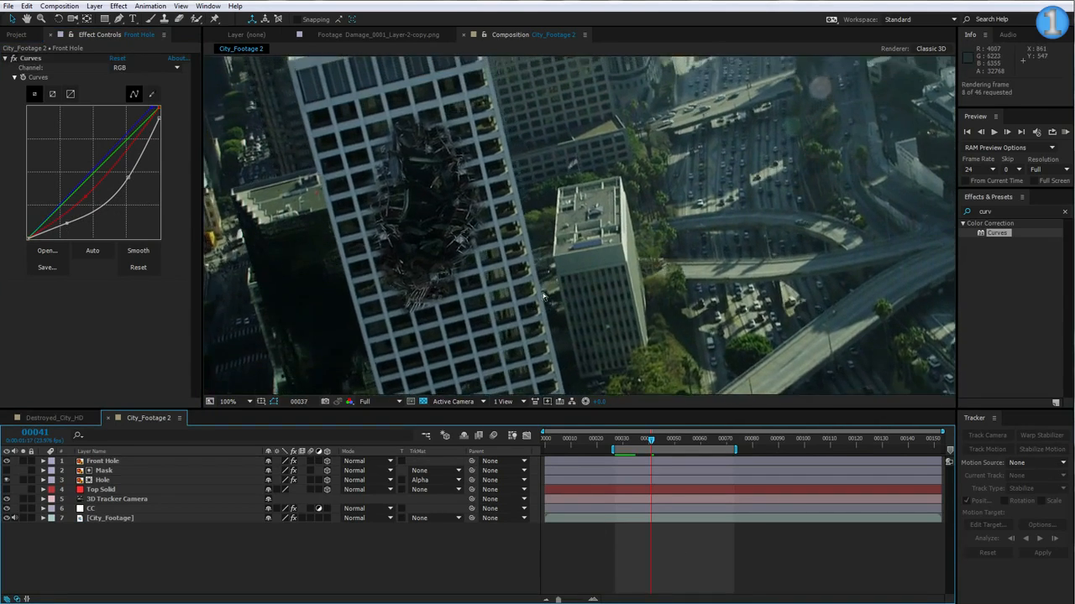
# Duplicate the Front Hole layer, move the copy down to the hole's lower edge and scale it to about 83%.
pyautogui.click(121, 461)
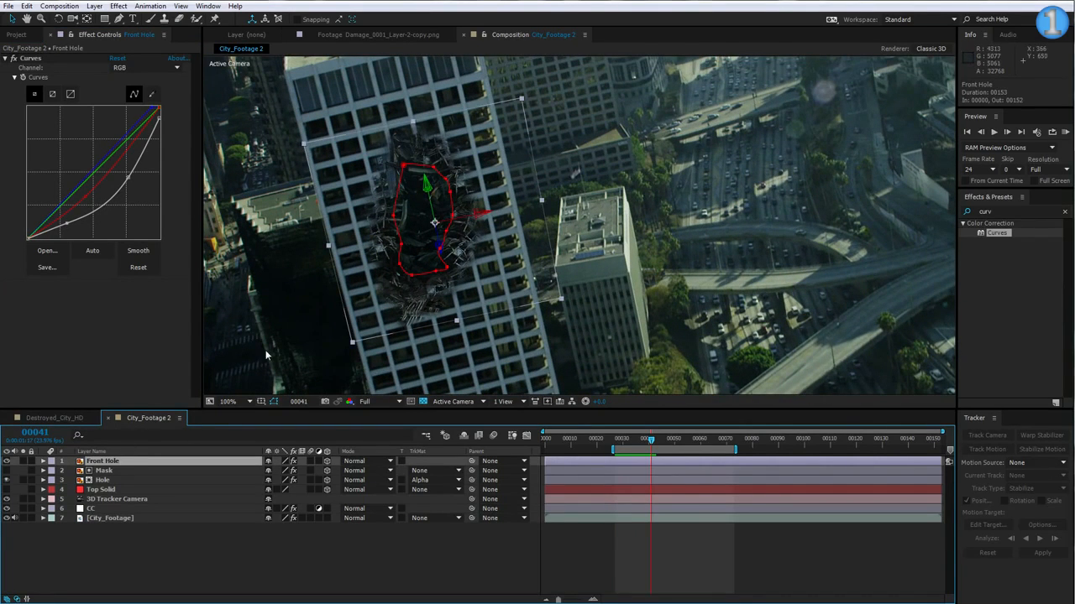
pyautogui.hotkey('ctrl', 'd')
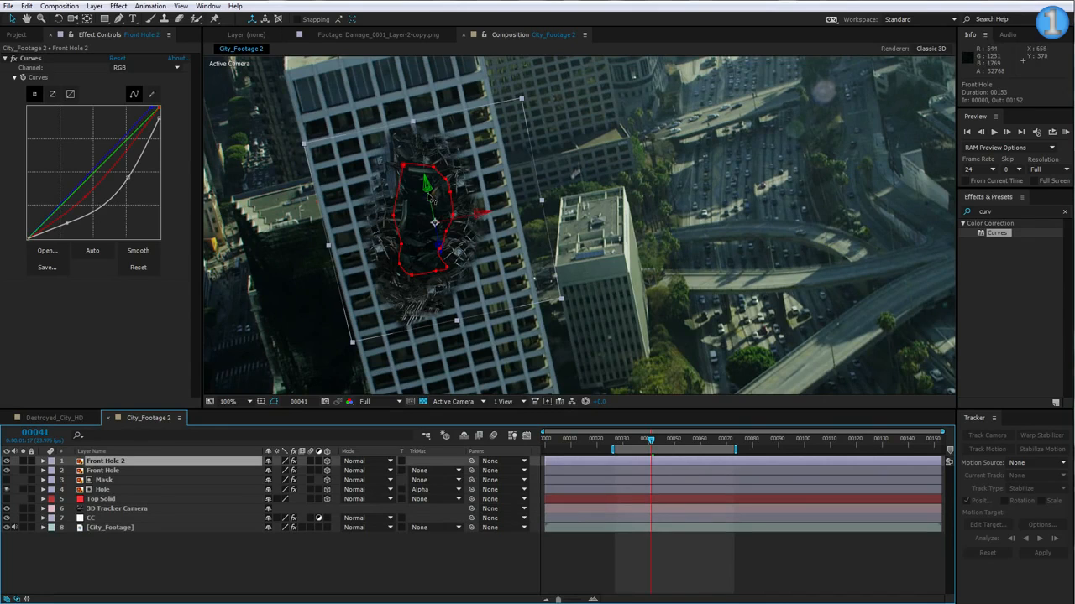
pyautogui.moveTo(430, 199); pyautogui.dragTo(454, 338)
pyautogui.moveTo(574, 359); pyautogui.dragTo(527, 334)
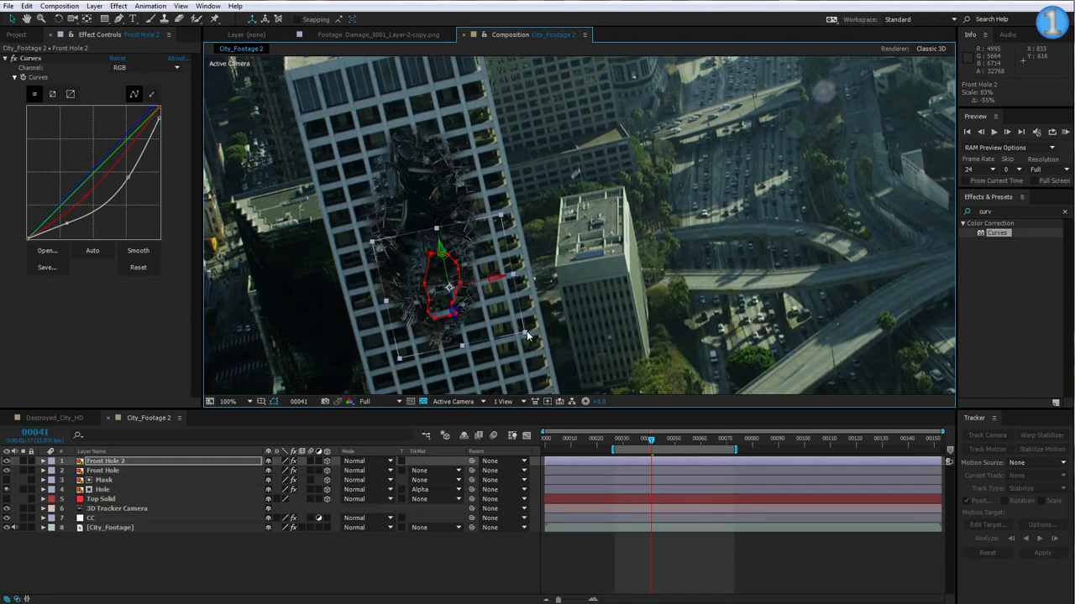
# Remove Mask 1 from the Front Hole 2 layer, then rotate and shift the layer to extend the damage below the hole.
pyautogui.press('m')
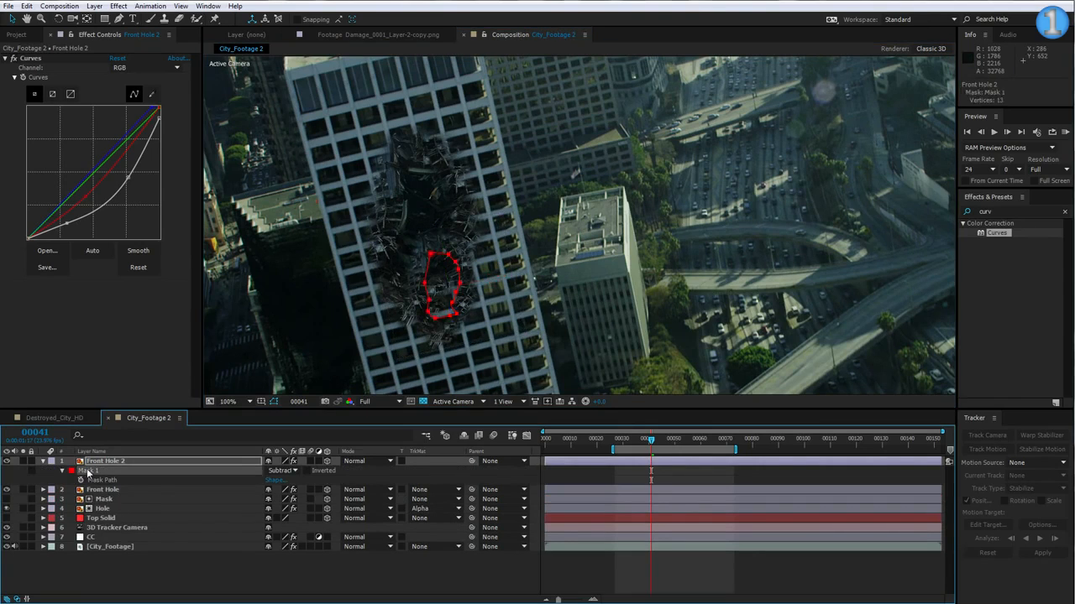
pyautogui.press('m')
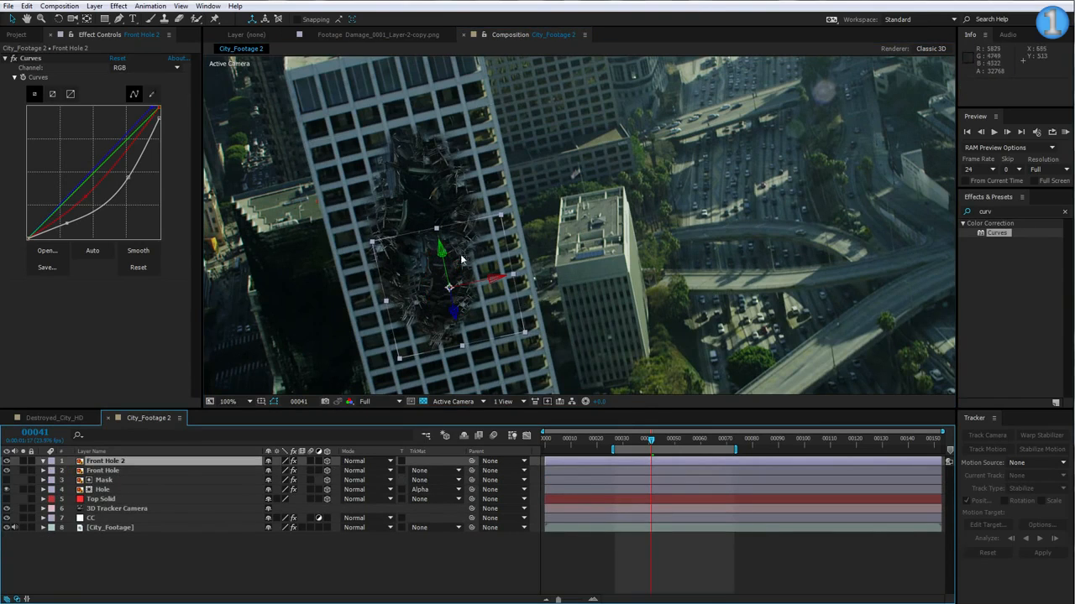
pyautogui.press('w')
pyautogui.moveTo(445, 298); pyautogui.dragTo(351, 346)
pyautogui.press('v')
pyautogui.moveTo(438, 298); pyautogui.dragTo(401, 315)
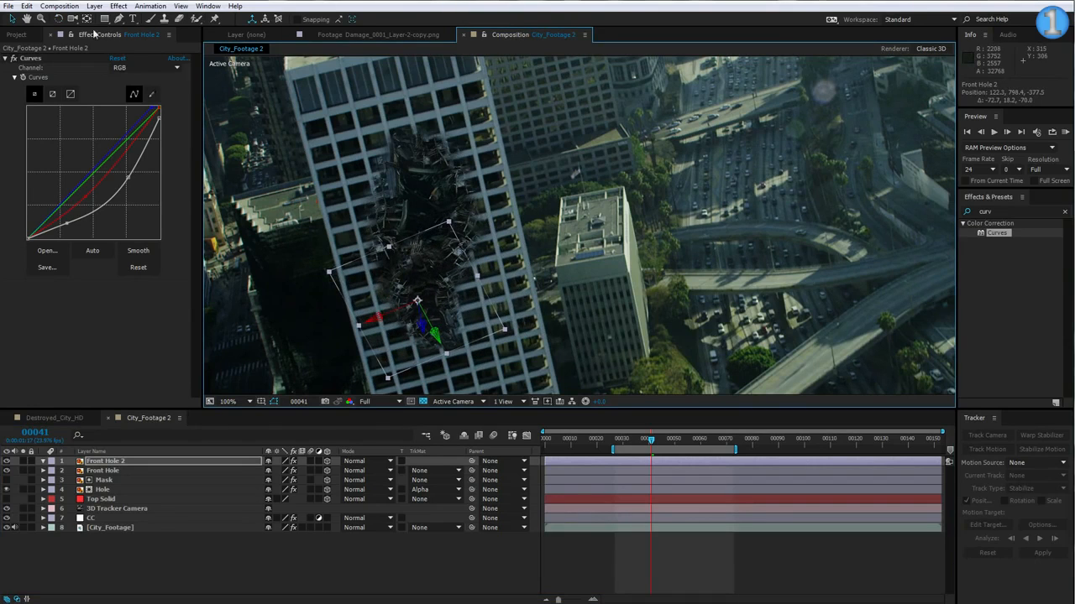
# Draw an elliptical mask over the upper part of Front Hole 2, solo the layer and set the mask to Subtract.
pyautogui.moveTo(104, 18); pyautogui.dragTo(135, 43)
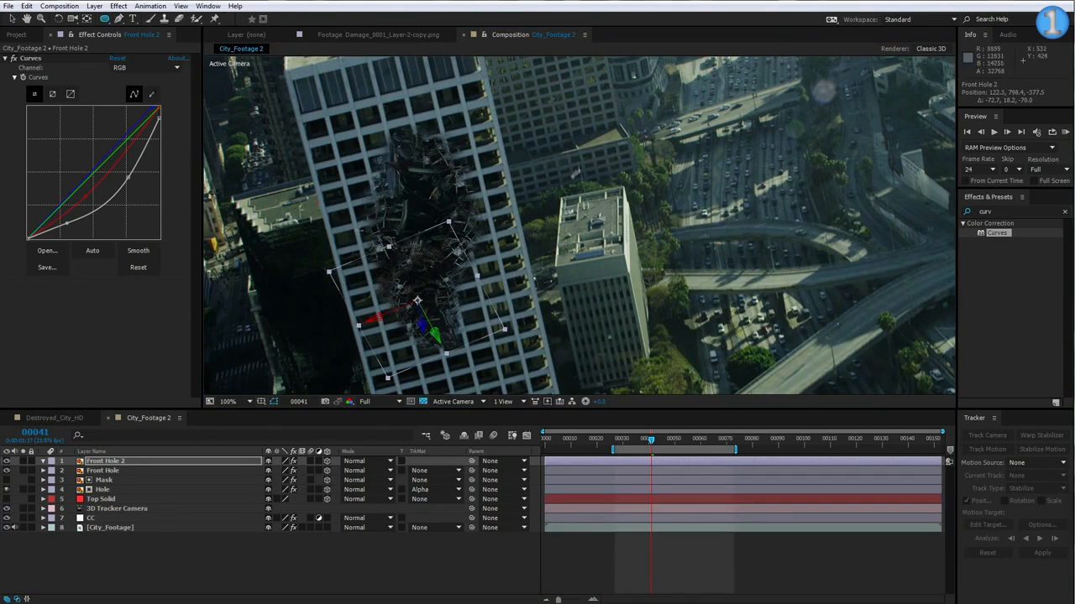
pyautogui.moveTo(359, 227); pyautogui.dragTo(477, 265)
pyautogui.click(25, 461)
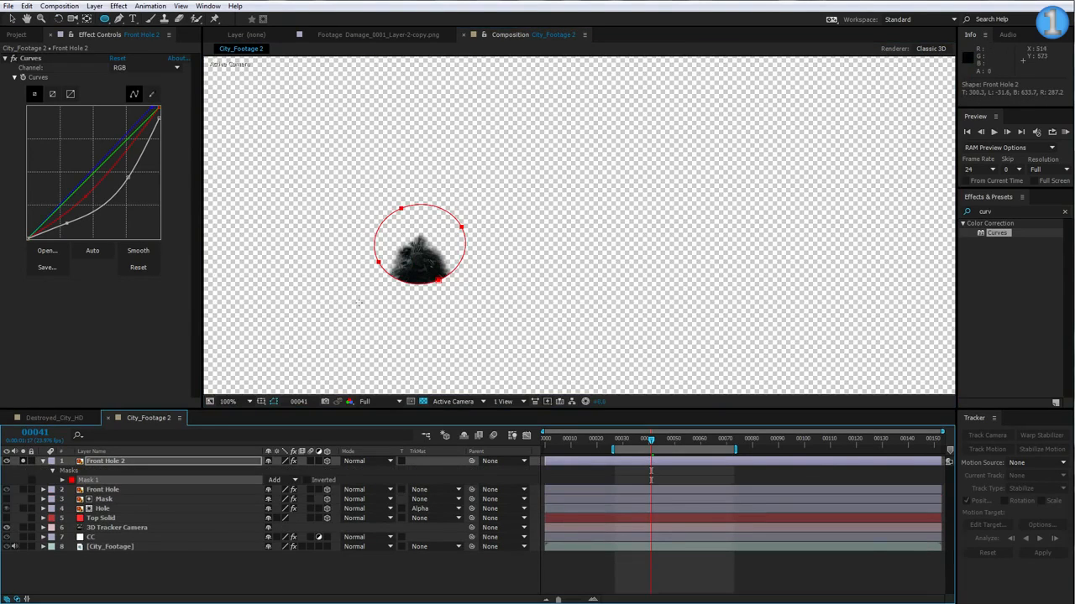
pyautogui.click(281, 480)
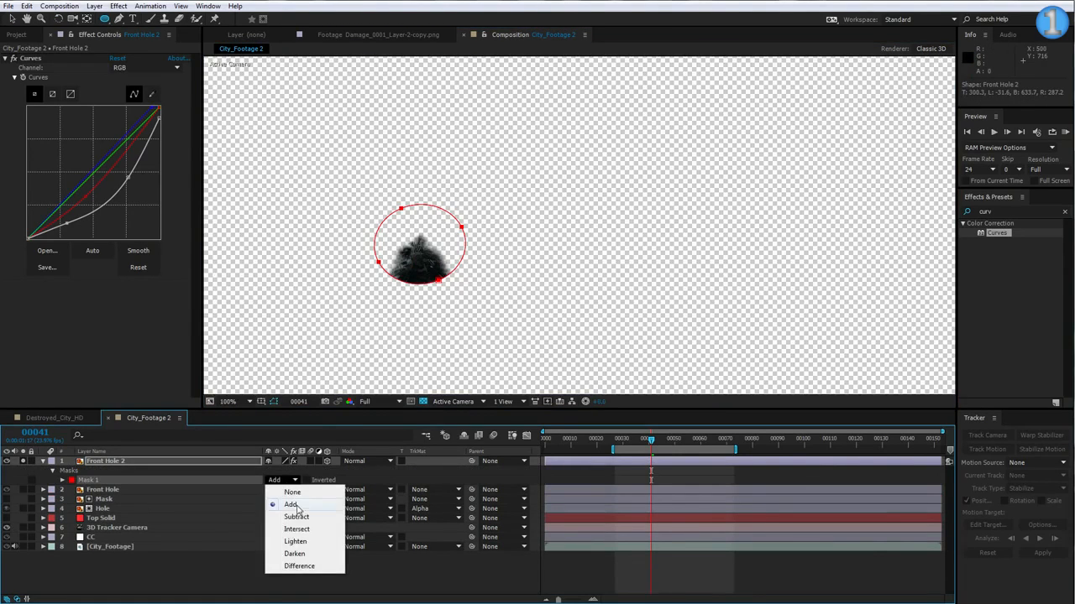
pyautogui.click(296, 517)
# Feather the elliptical mask on Front Hole 2 and unsolo the layer.
pyautogui.press('f')
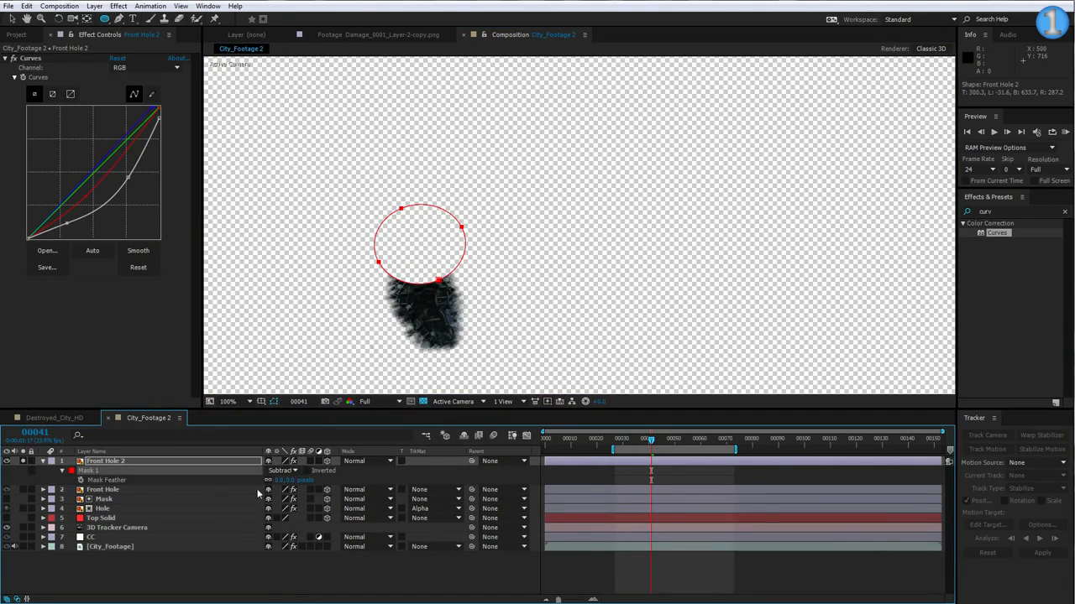
pyautogui.moveTo(290, 484); pyautogui.dragTo(324, 483)
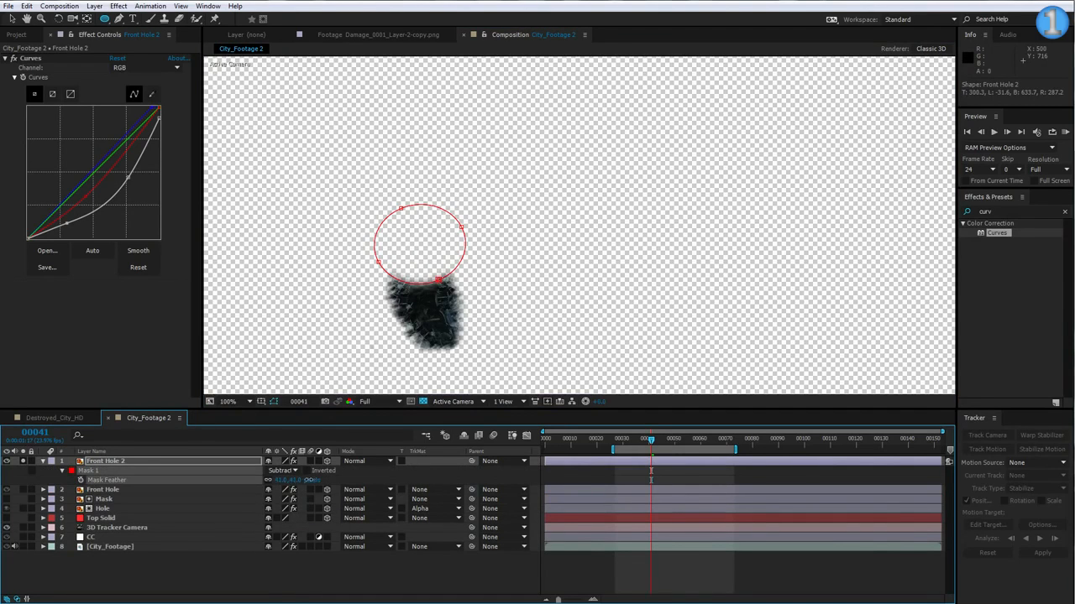
pyautogui.click(23, 461)
pyautogui.click(599, 564)
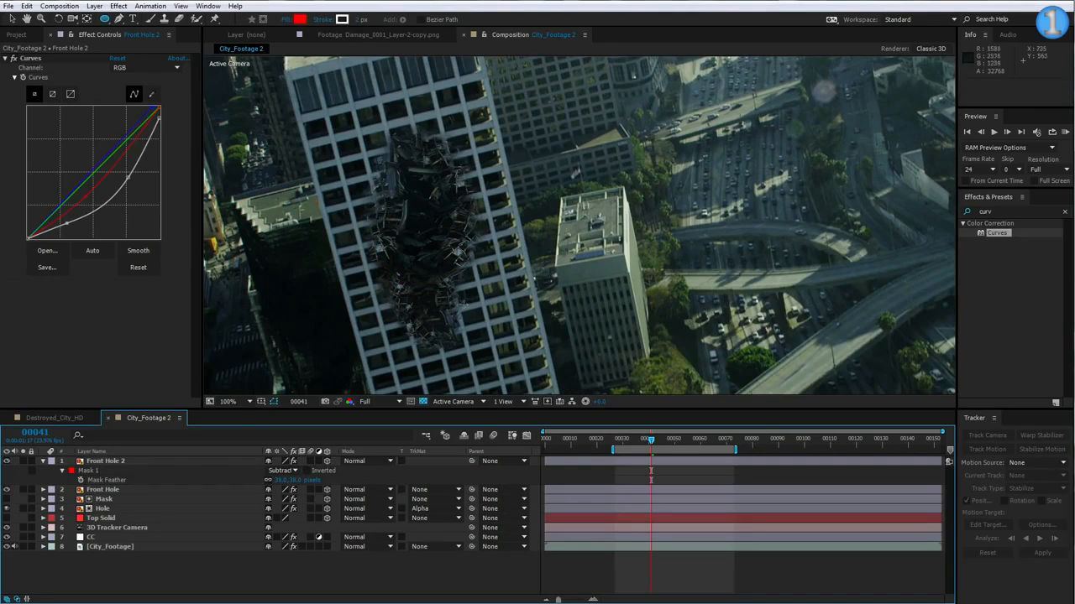
# Preview the extended damage in motion from around frame 37 and deselect all layers.
pyautogui.click(627, 441)
pyautogui.press('KP_0')
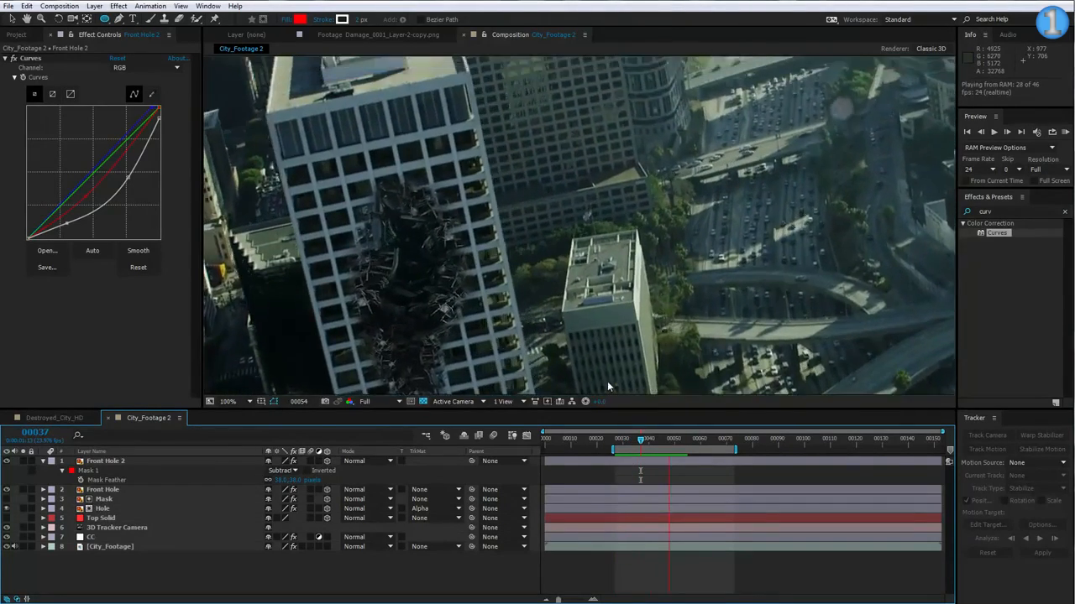
pyautogui.click(117, 461)
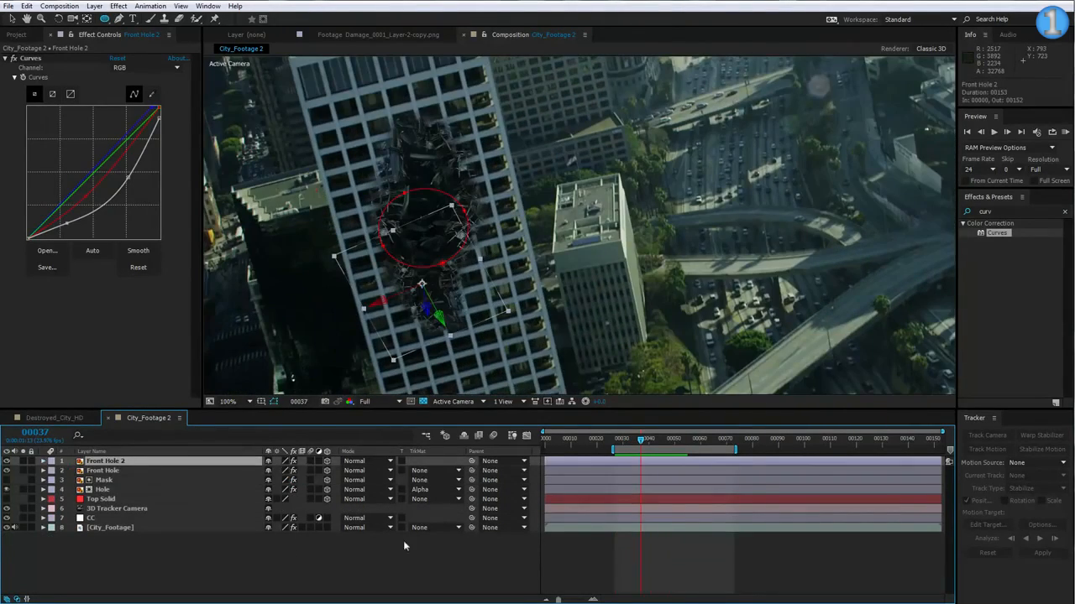
pyautogui.click(404, 546)
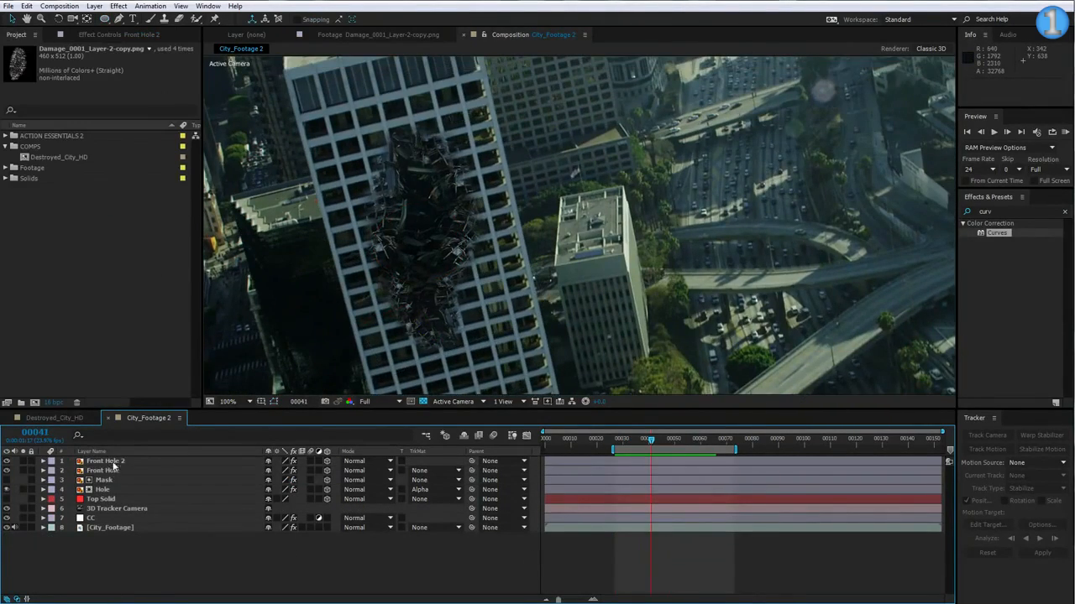
# Solo the Front Hole 2 layer and duplicate it.
pyautogui.click(113, 464)
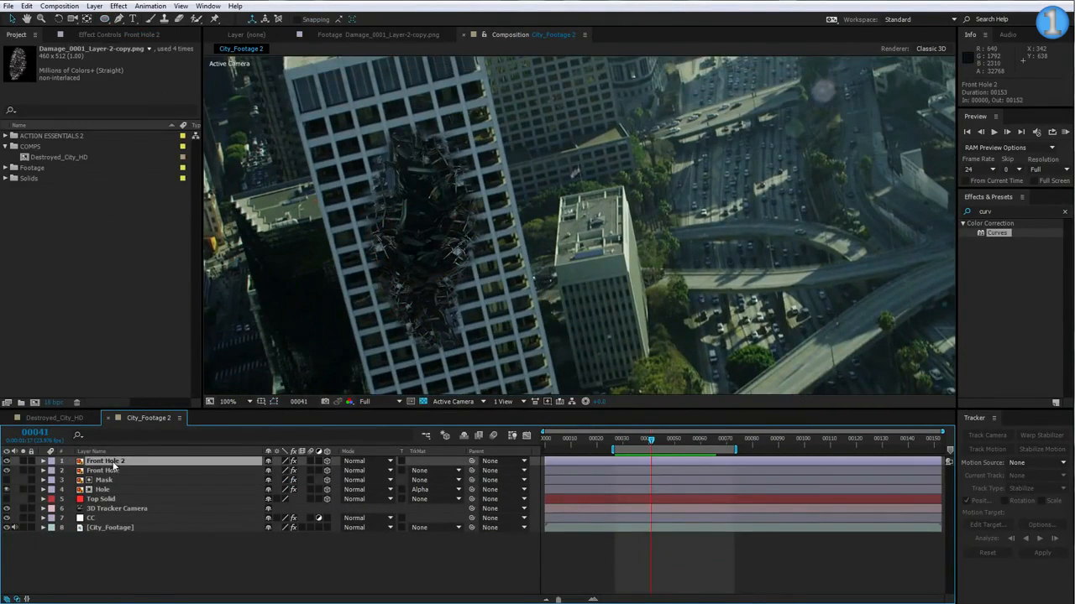
pyautogui.click(22, 461)
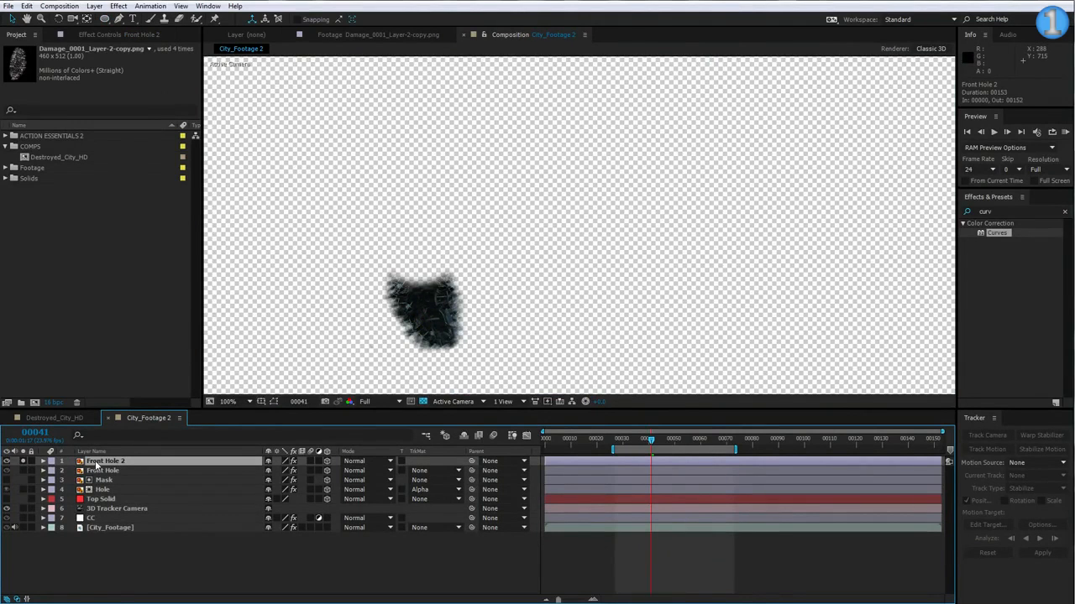
pyautogui.click(26, 6)
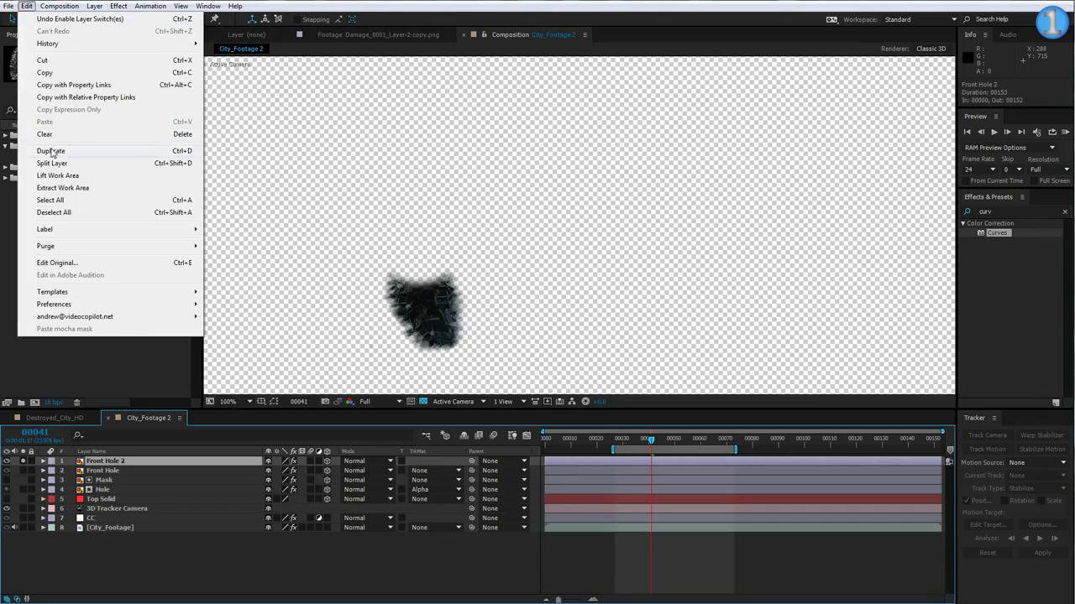
pyautogui.click(63, 152)
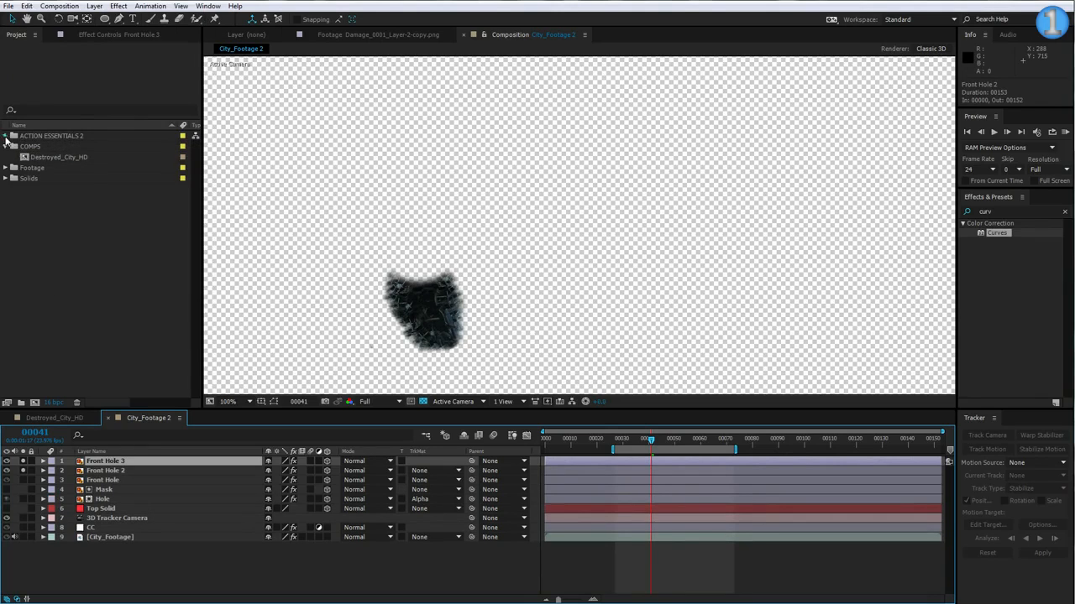
# Expand the ACTION ESSENTIALS 2 folder and examine the Big_Fire_03.mov footage and the smoke clips.
pyautogui.click(5, 137)
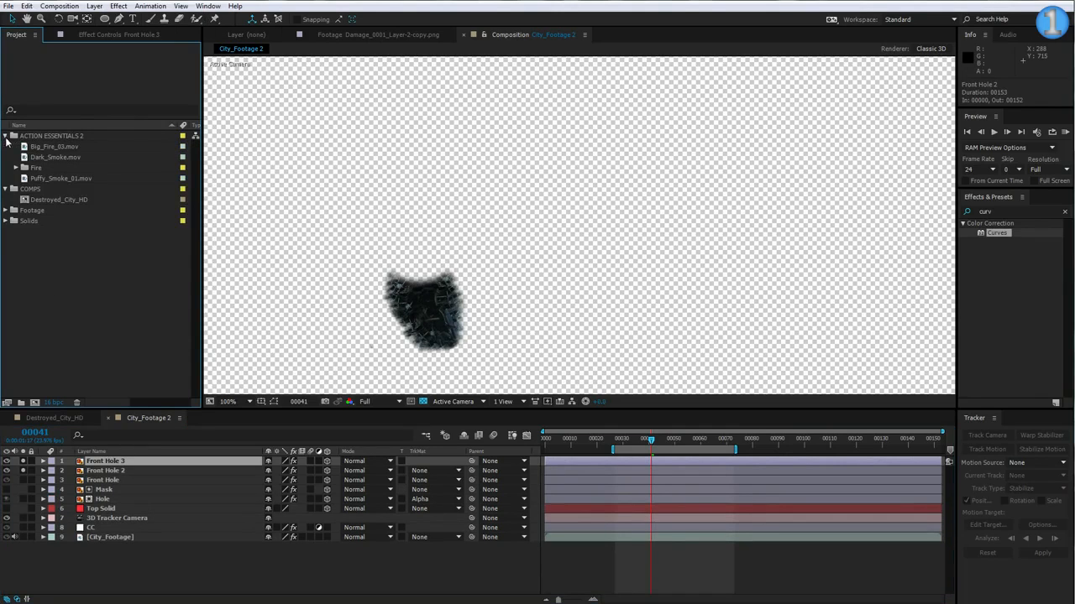
pyautogui.doubleClick(53, 146)
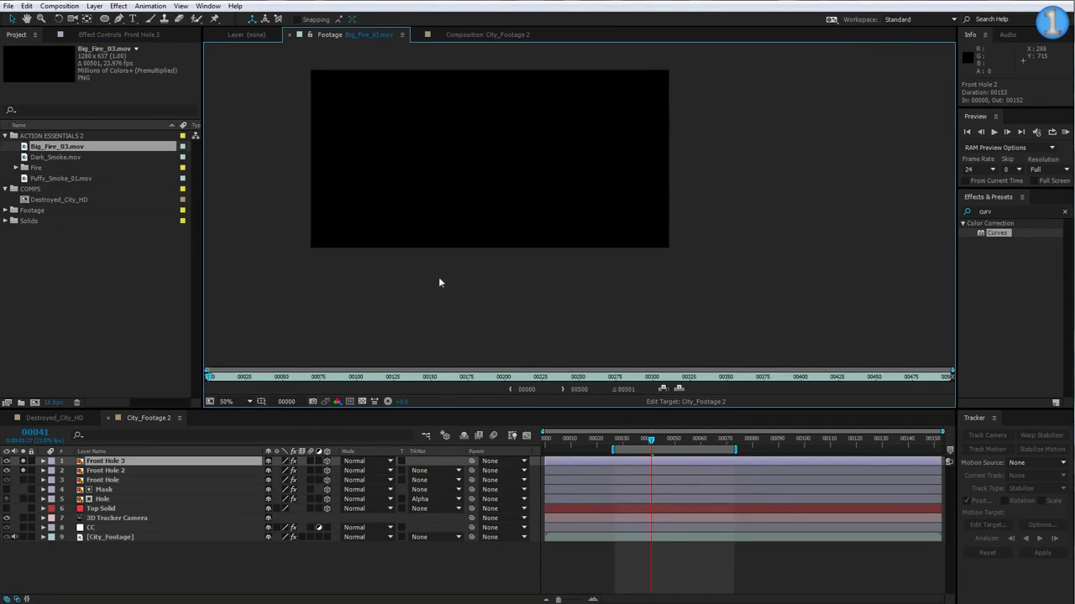
pyautogui.moveTo(223, 380); pyautogui.dragTo(284, 379)
pyautogui.click(58, 158)
pyautogui.doubleClick(63, 177)
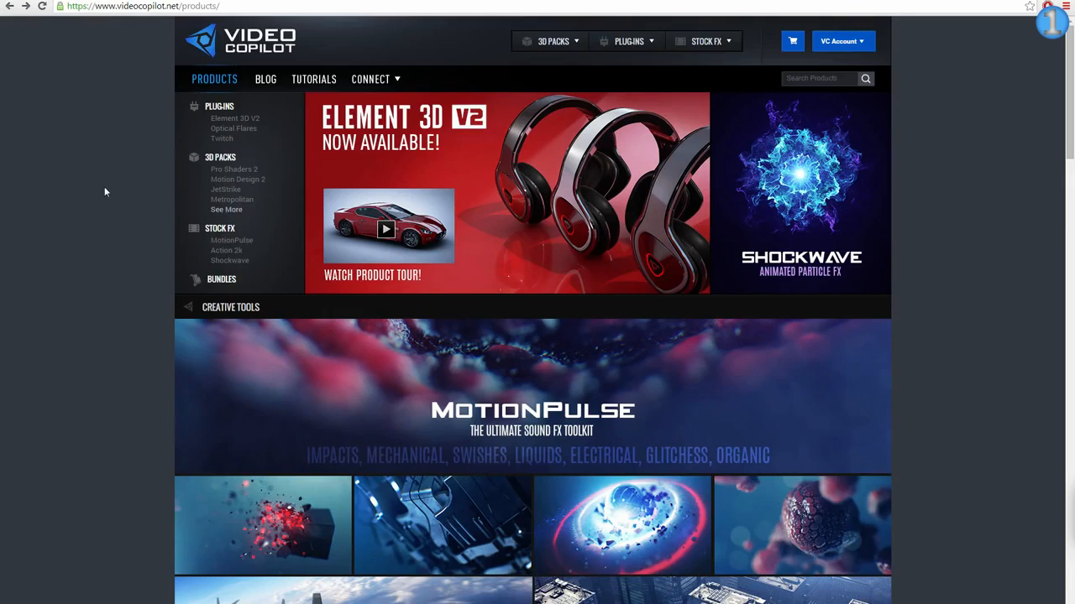
# Switch to the browser and examine the Action Essentials 2 product page on the Video Copilot site.
pyautogui.scroll(-12, 104, 193)
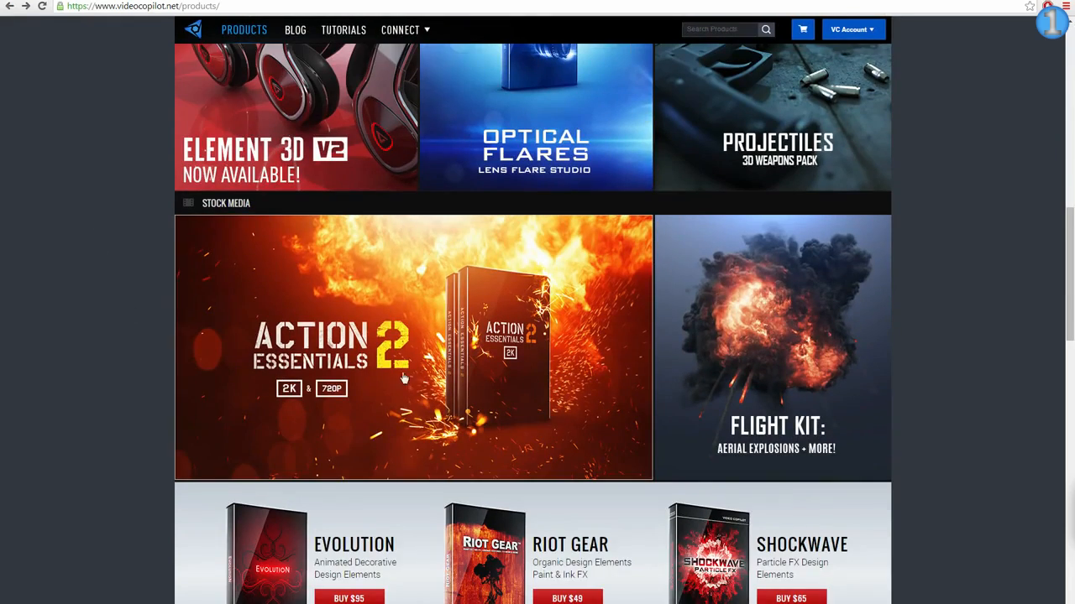
pyautogui.click(371, 373)
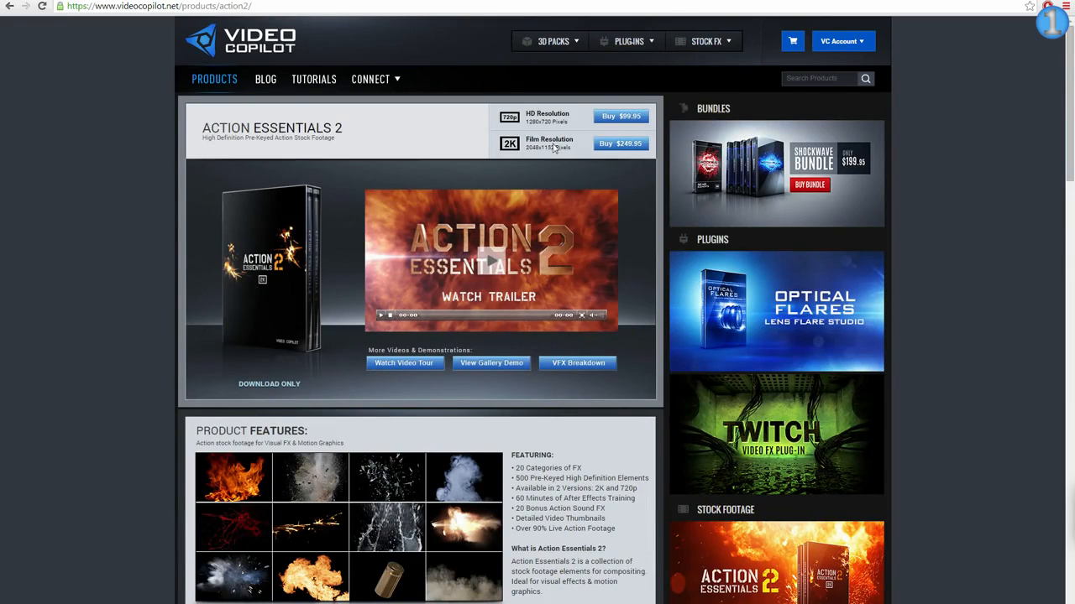
pyautogui.scroll(-3, 558, 431)
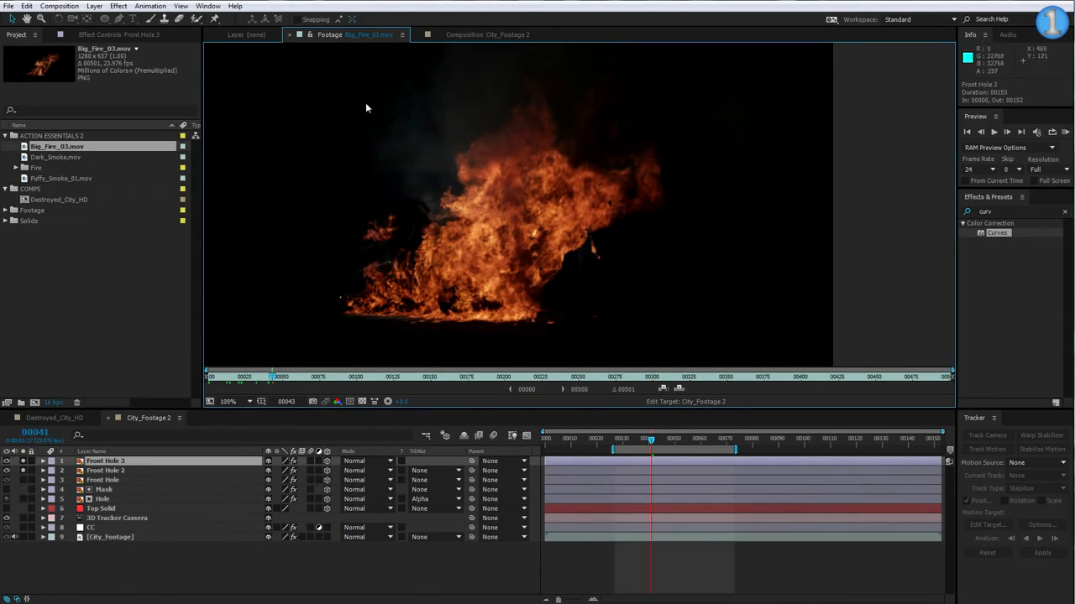
# Return to the City_Footage 2 composition and replace the Front Hole 3 layer's source with Big_Fire_03.mov.
pyautogui.click(460, 35)
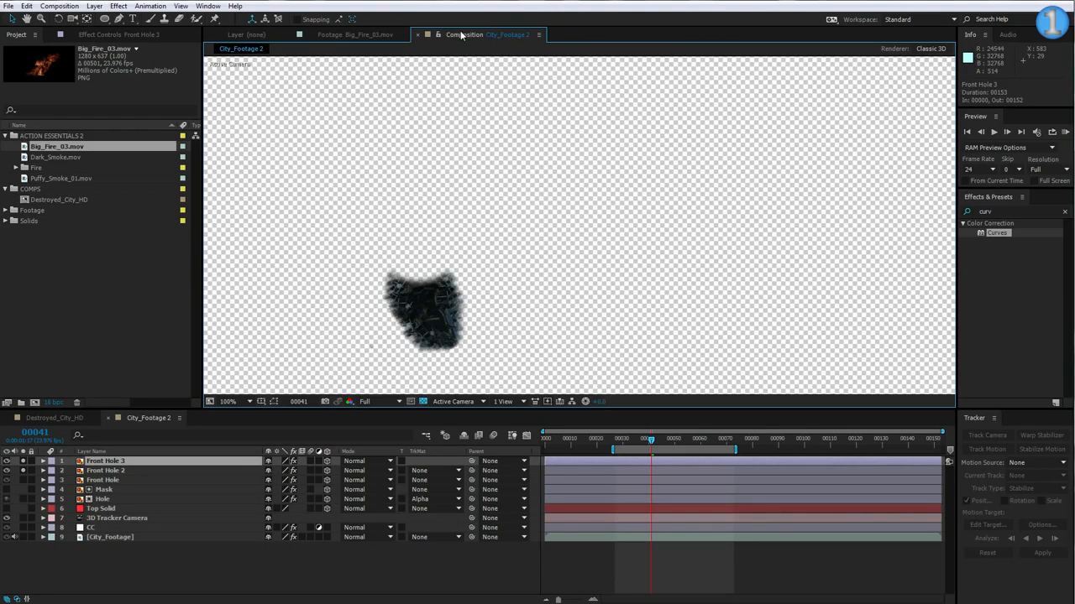
pyautogui.click(121, 462)
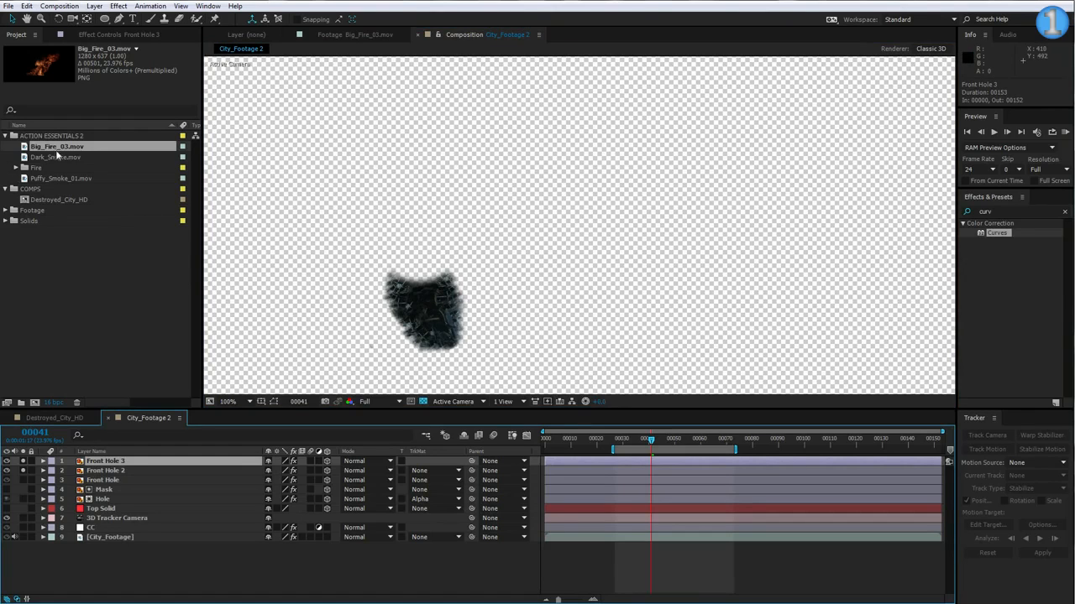
pyautogui.moveTo(52, 151); pyautogui.dragTo(417, 301)
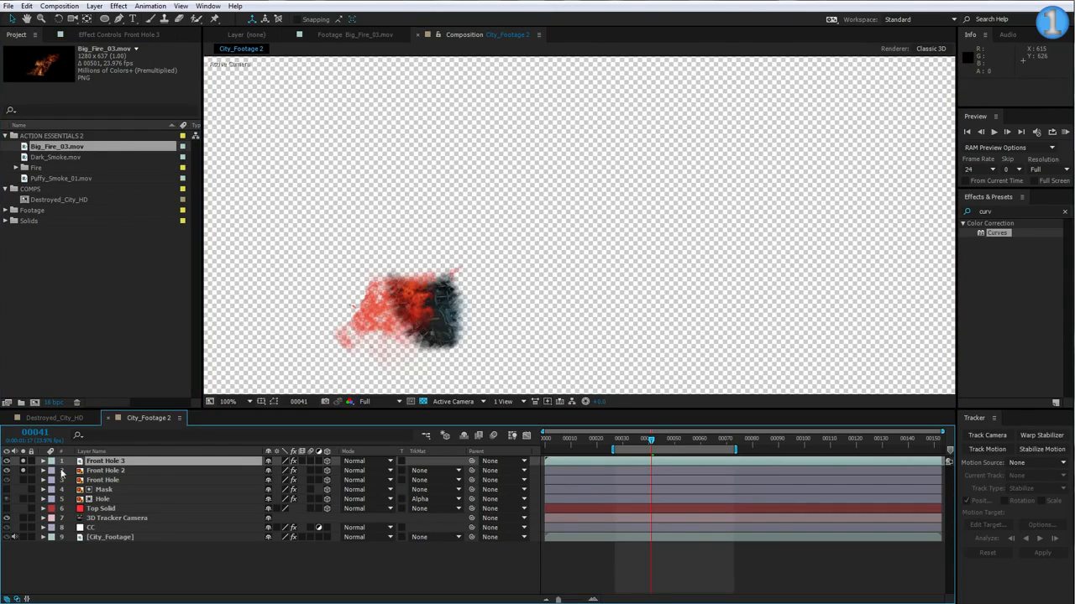
# Delete Mask 1 from the Front Hole 3 fire layer and turn off the transparency grid.
pyautogui.click(103, 465)
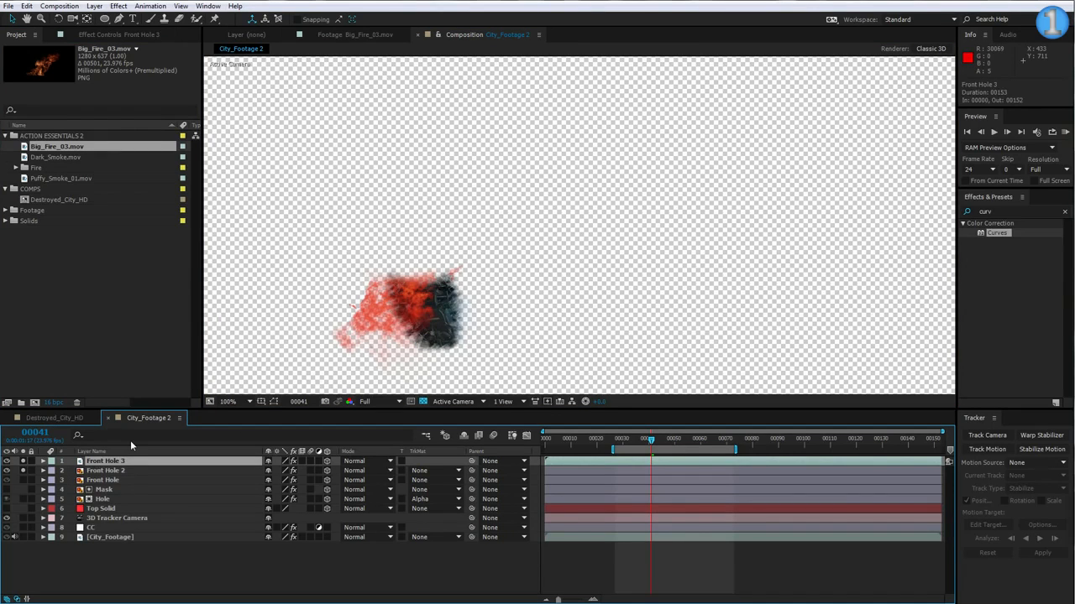
pyautogui.press('m')
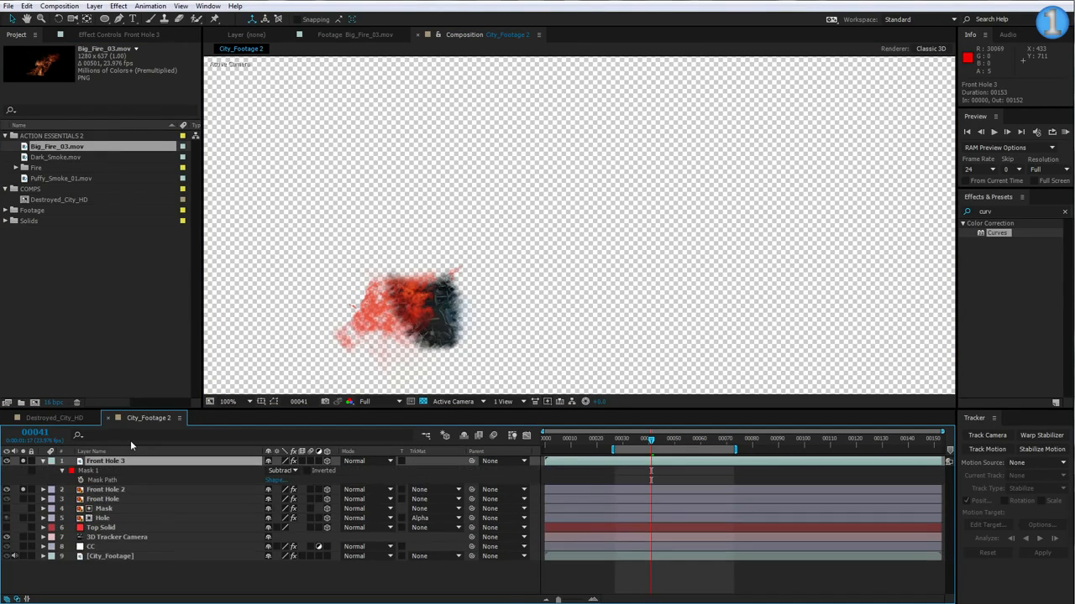
pyautogui.click(87, 472)
pyautogui.press('Delete')
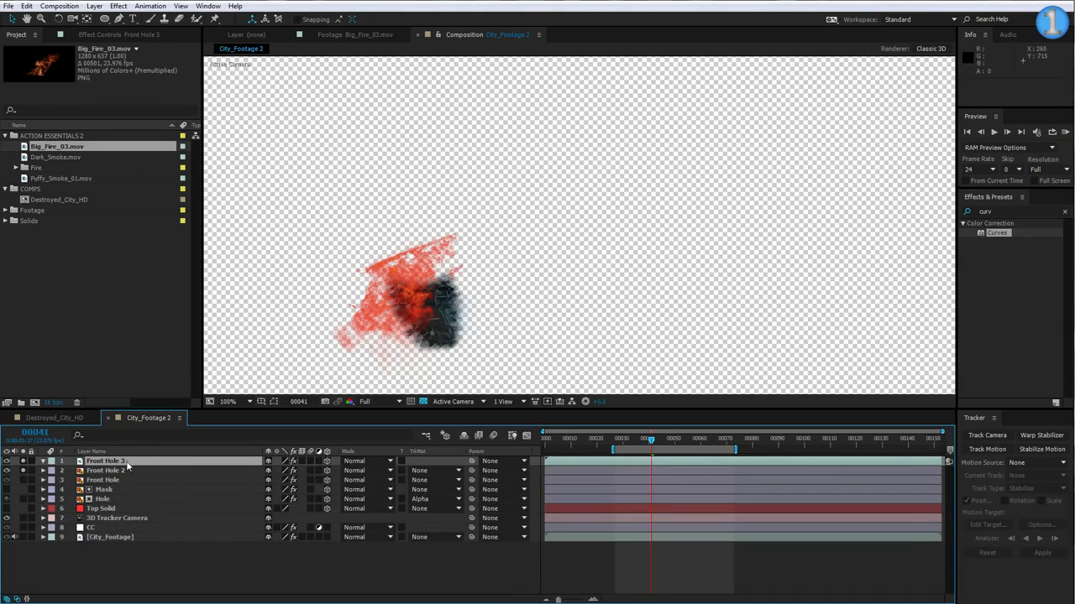
pyautogui.click(423, 401)
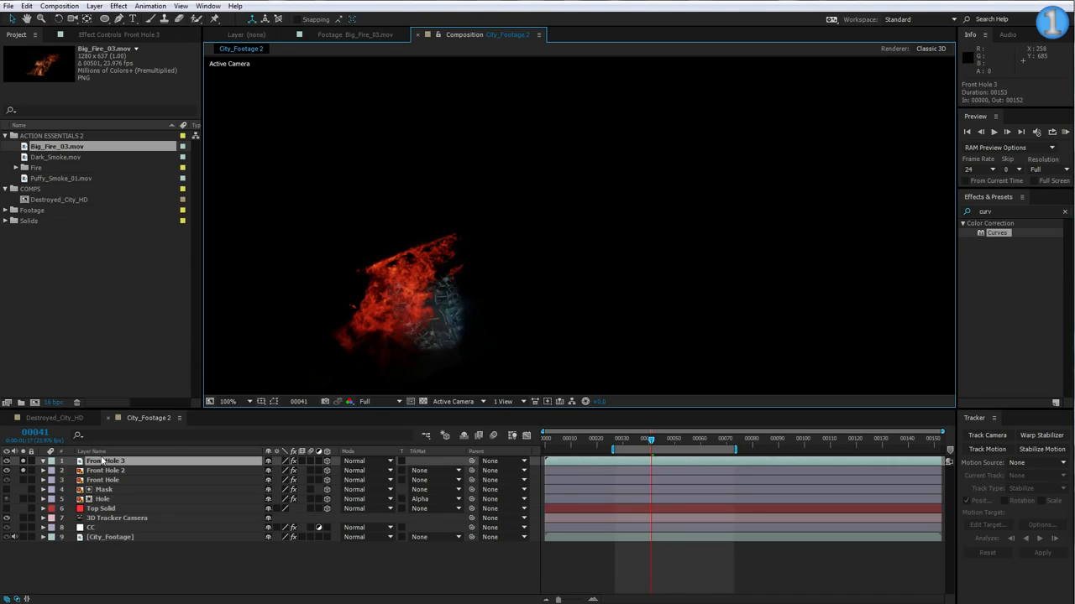
# Rotate the Front Hole 3 fire layer about 158° around its Z axis so the flames stand upright.
pyautogui.click(58, 18)
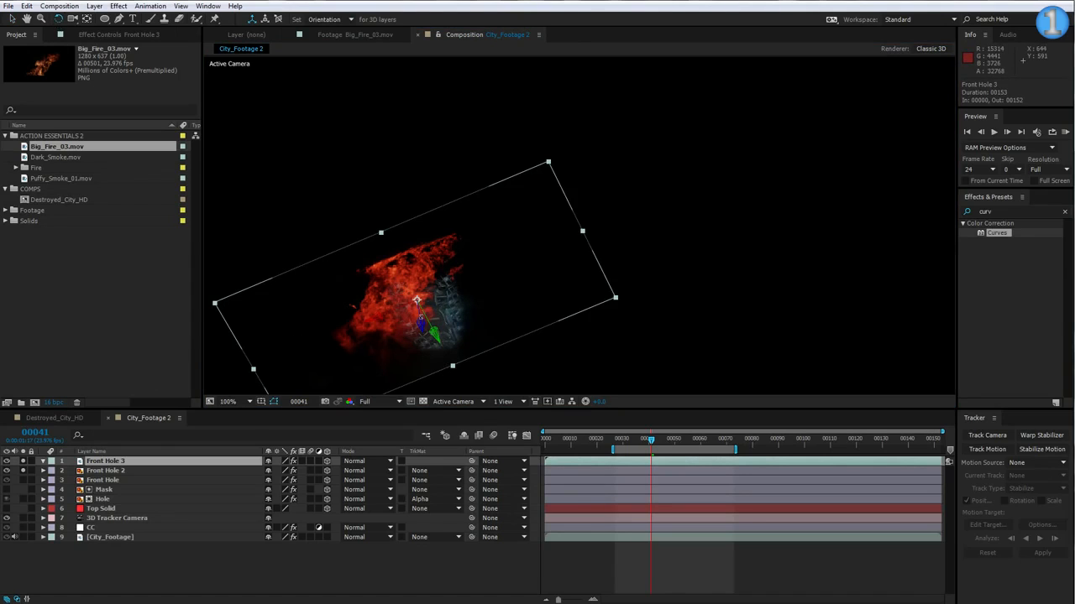
pyautogui.moveTo(421, 317); pyautogui.dragTo(535, 315)
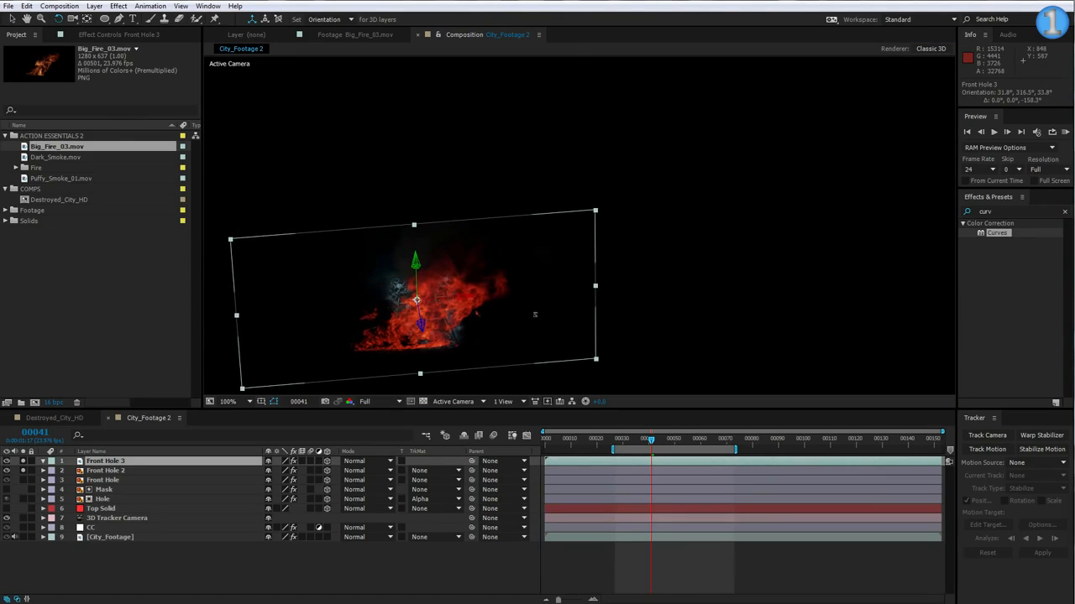
# Unsolo the Front Hole 3 and Front Hole 2 layers and move the fire up into the hole, position about 40, 614, -185.
pyautogui.moveTo(24, 471); pyautogui.dragTo(23, 461)
pyautogui.press('v')
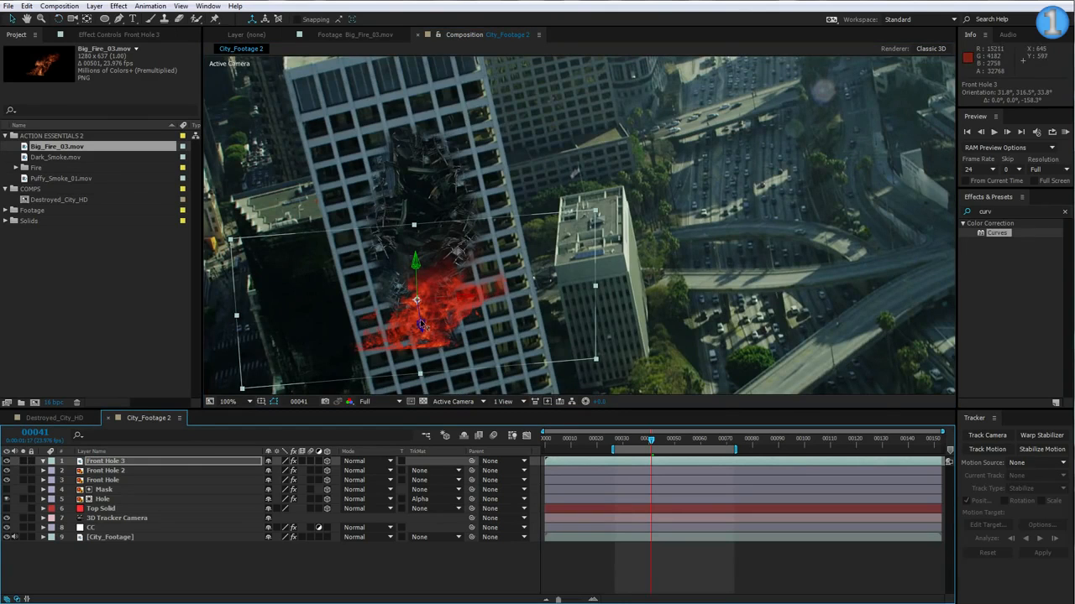
pyautogui.moveTo(419, 316); pyautogui.dragTo(417, 303)
pyautogui.moveTo(594, 343); pyautogui.dragTo(427, 211)
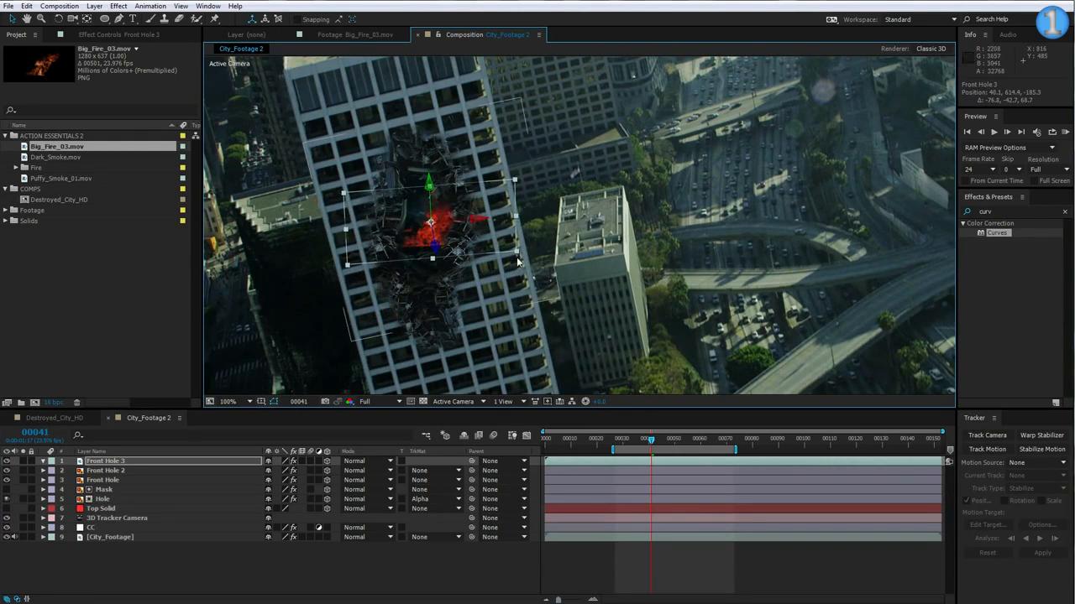
# Shrink and tilt the fire layer, setting it inside the hole at about 52, 663, -186, and check it in the enlarged composition view.
pyautogui.moveTo(516, 257); pyautogui.dragTo(454, 251)
pyautogui.press('w')
pyautogui.press('v')
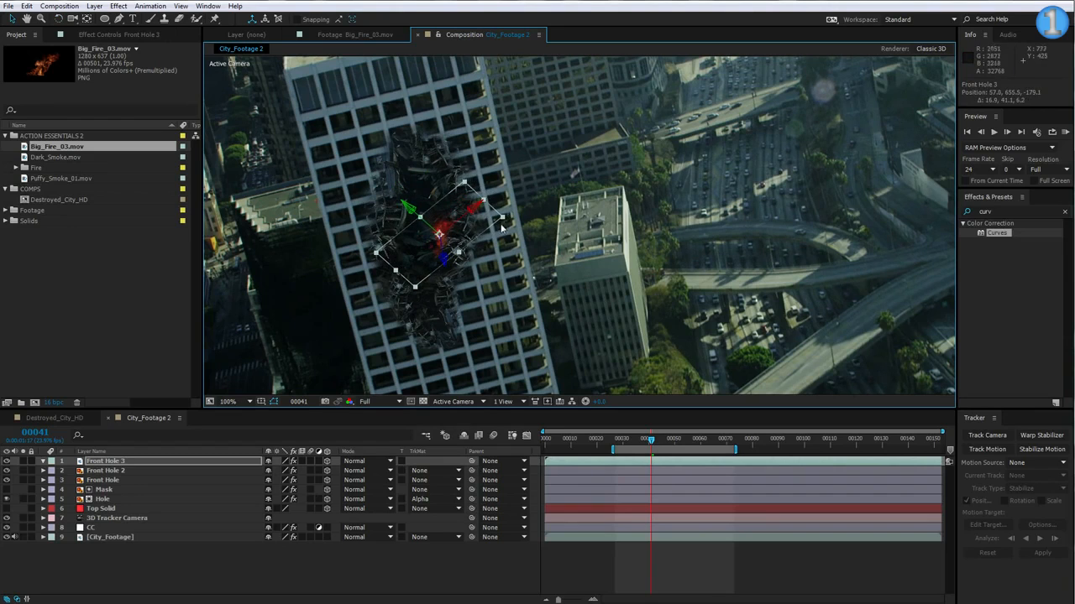
pyautogui.moveTo(502, 219); pyautogui.dragTo(436, 230)
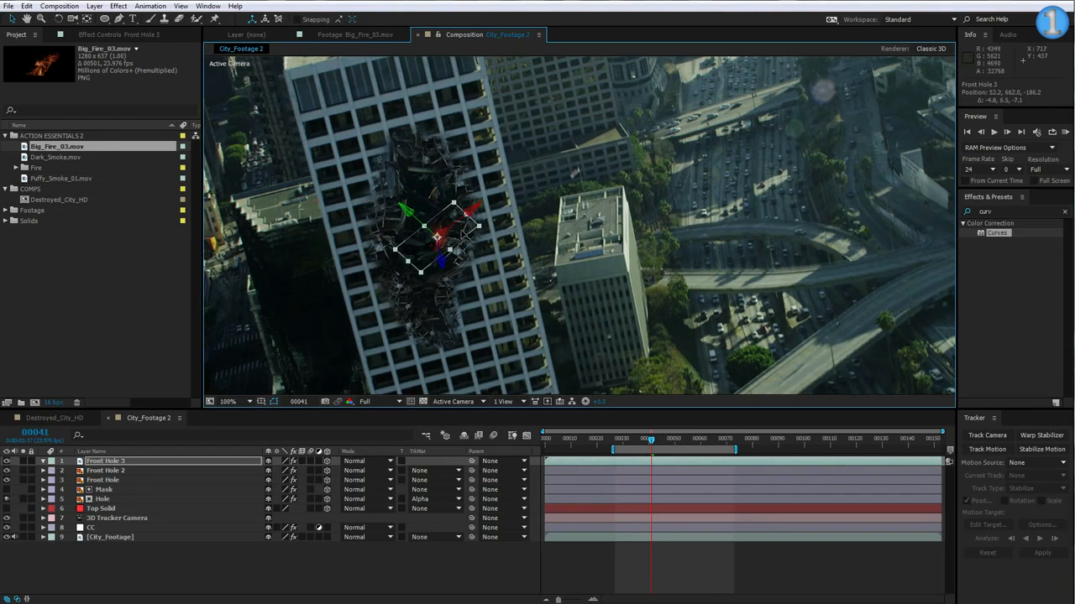
pyautogui.press('`')
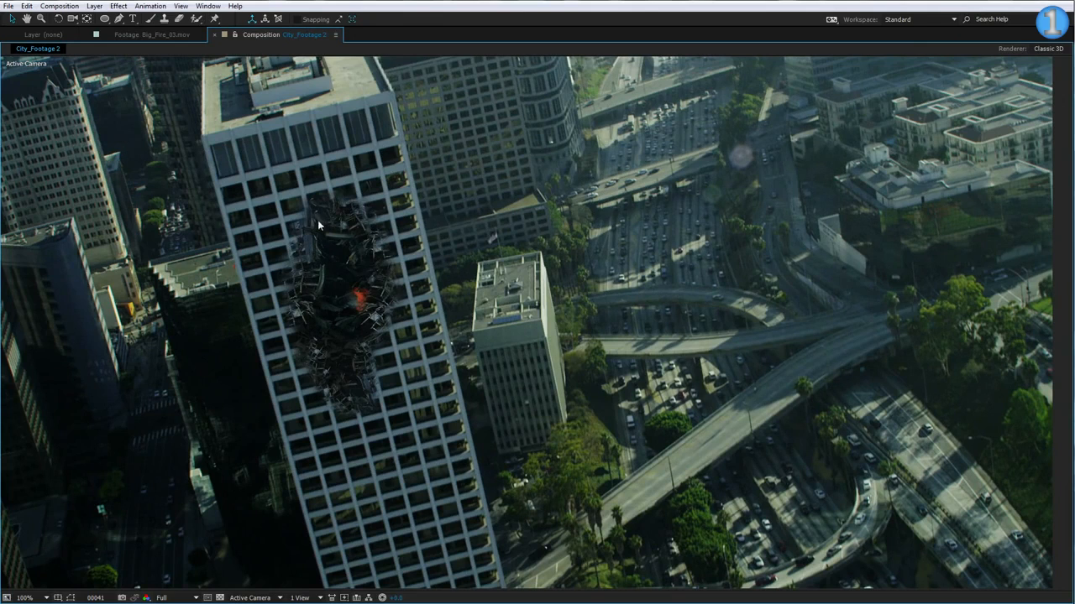
pyautogui.press('`')
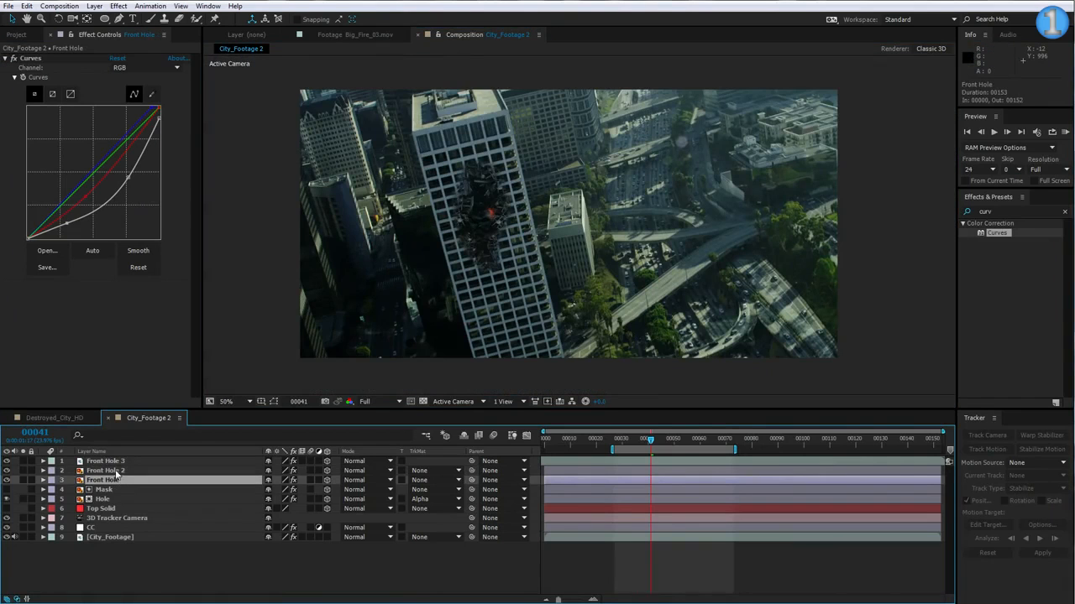
# Identify the two hole rim layers by soloing them, and rename Front Hole 2 as Bottom Hole.
pyautogui.click(22, 480)
pyautogui.scroll(1, 489, 178)
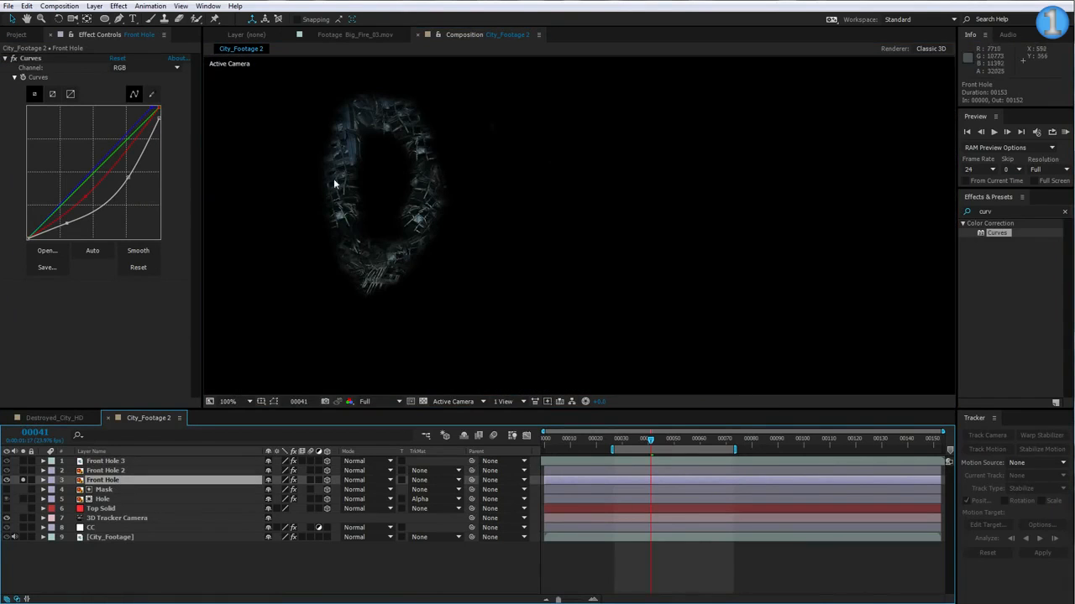
pyautogui.click(110, 472)
pyautogui.click(24, 471)
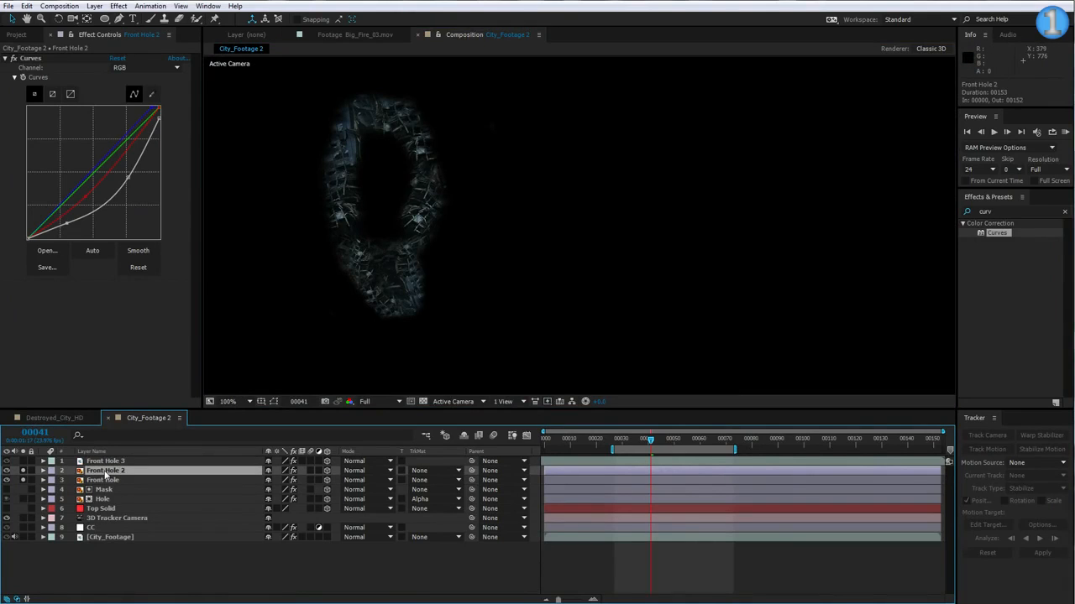
pyautogui.press('Return')
pyautogui.write('Bot')
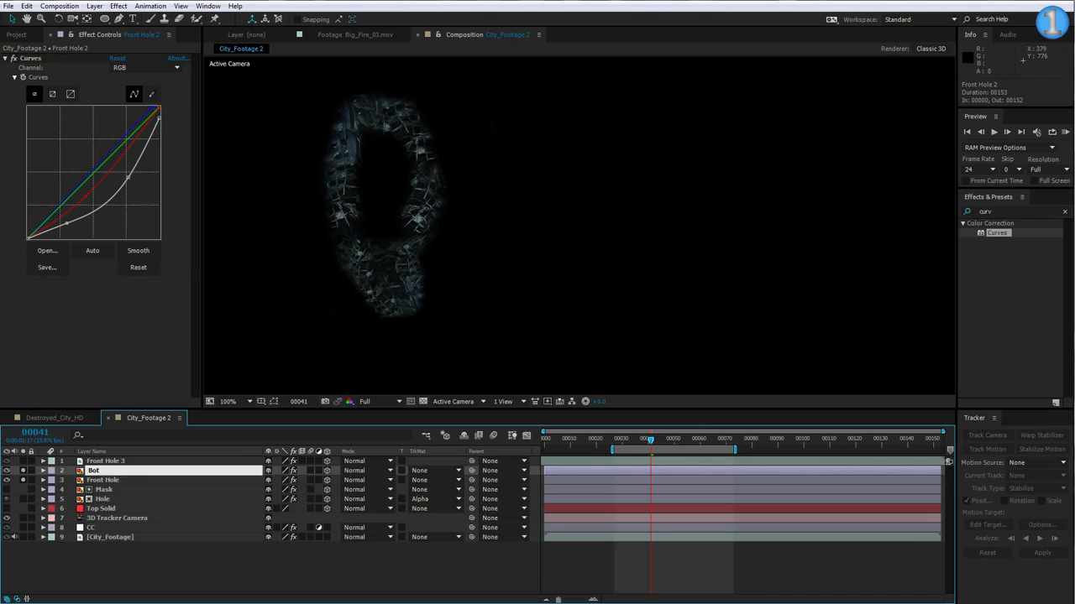
pyautogui.write('tom Hole')
pyautogui.press('Return')
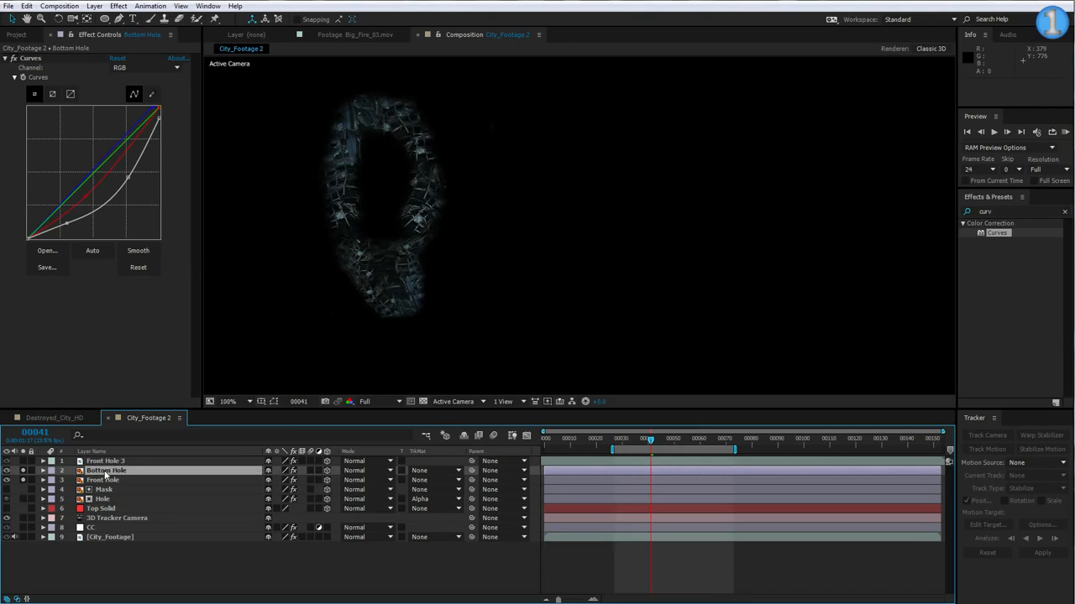
pyautogui.click(23, 471)
# Duplicate the Front Hole layer, isolate the copy and display it over the transparency grid.
pyautogui.click(103, 479)
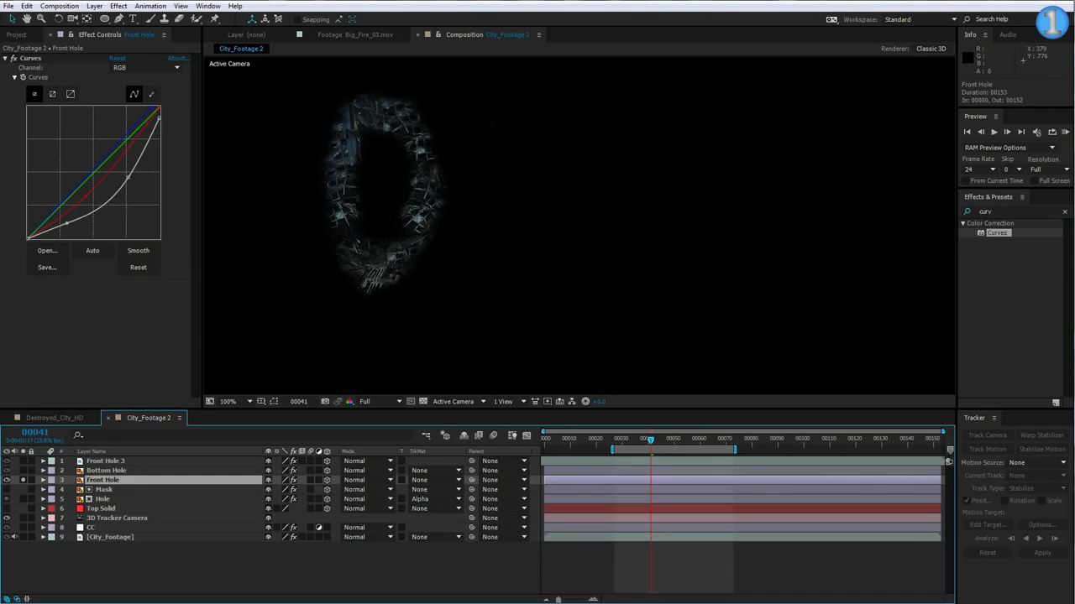
pyautogui.click(27, 6)
pyautogui.click(50, 152)
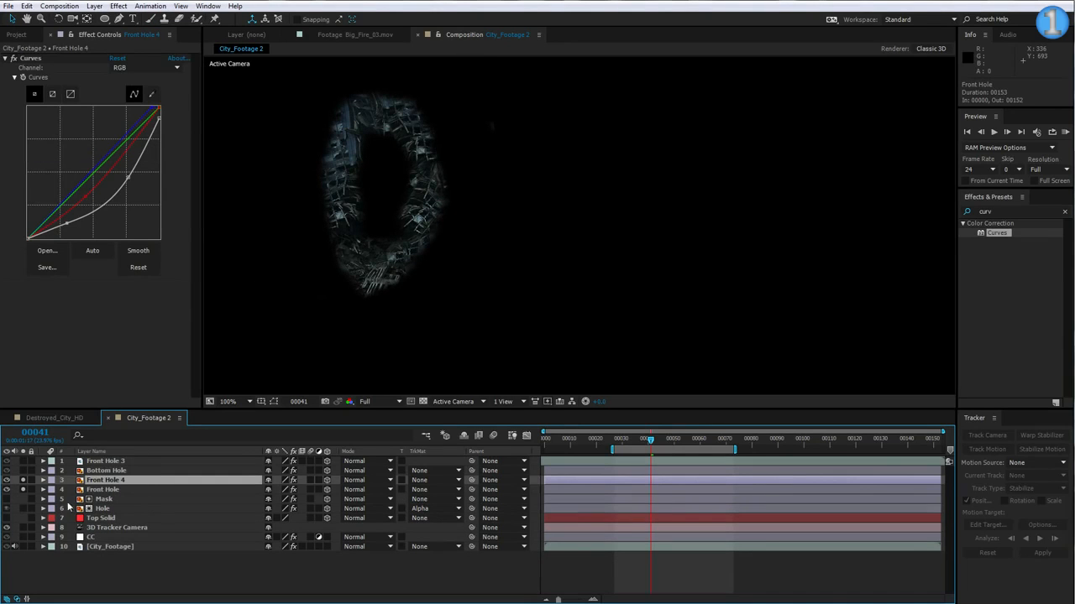
pyautogui.click(22, 490)
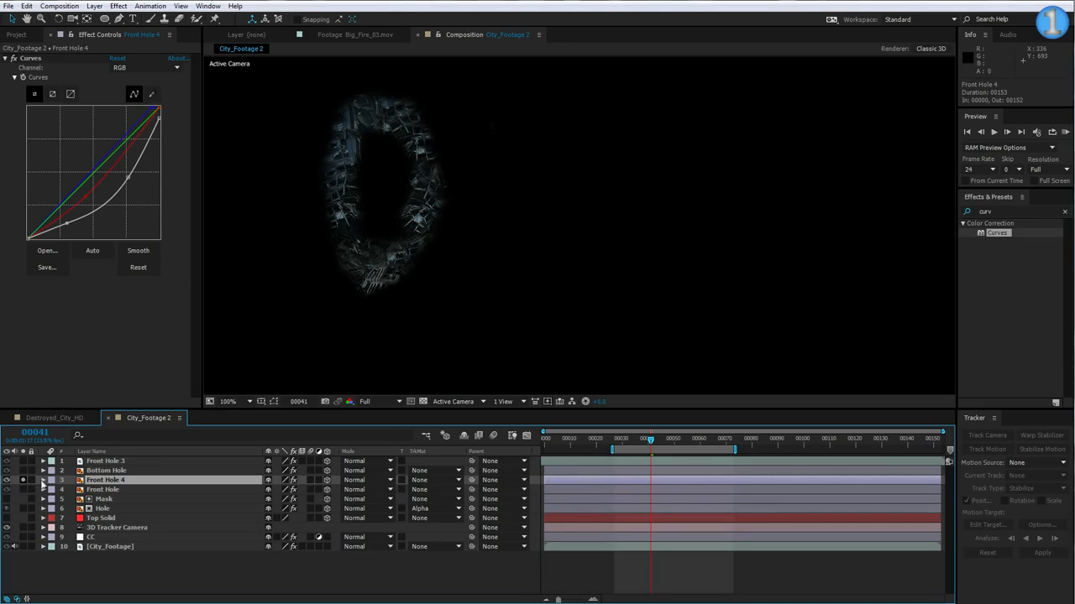
pyautogui.click(423, 402)
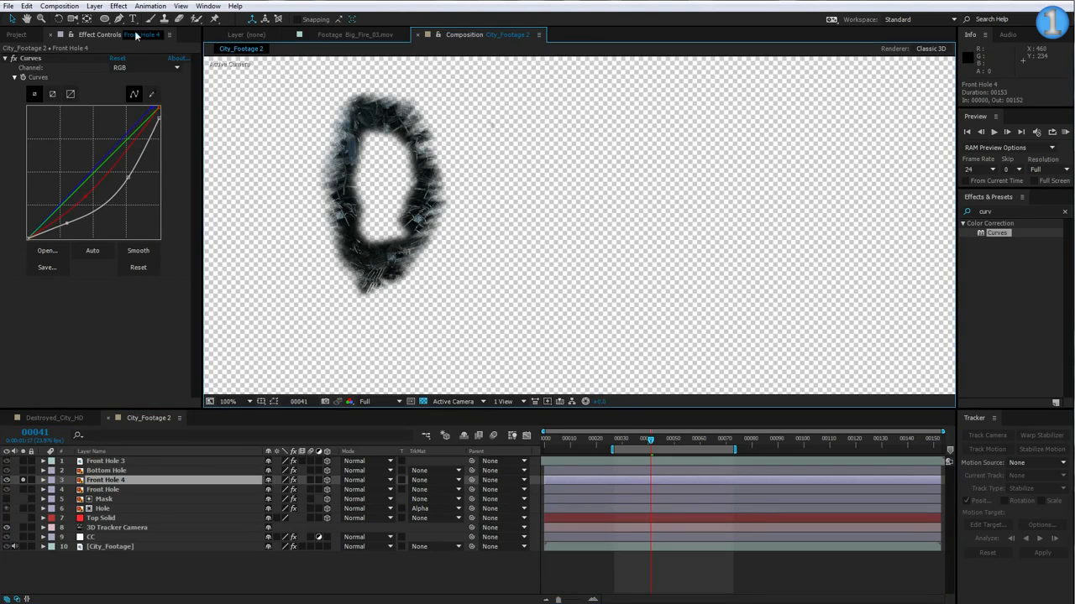
# Apply the Extract effect to Front Hole 4 ahead of Curves, with Black Point 82 and Black Softness about 29.
pyautogui.click(119, 7)
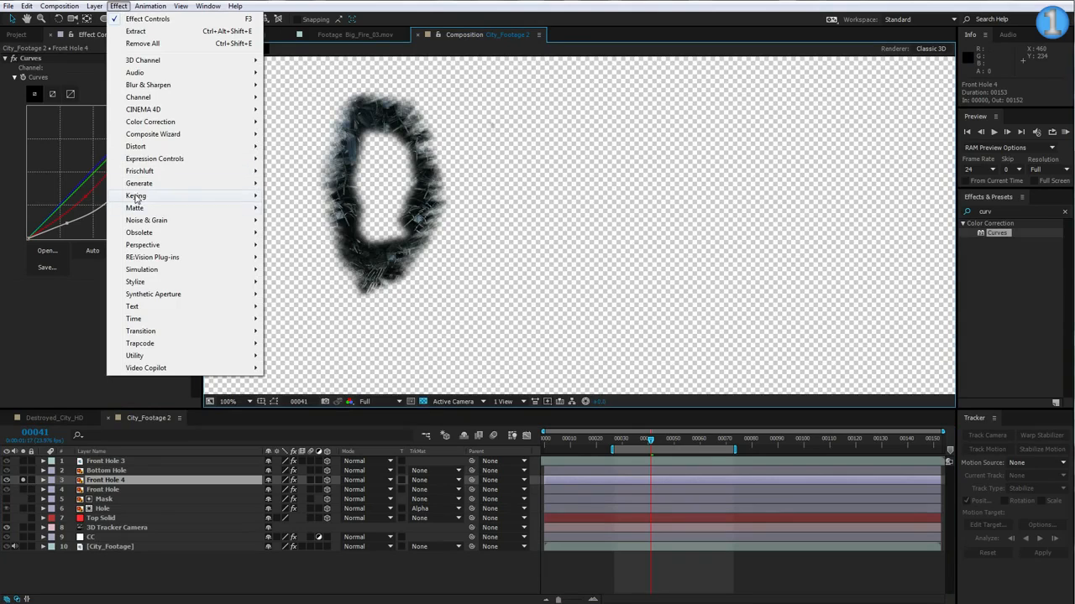
pyautogui.moveTo(137, 196)
pyautogui.click(289, 257)
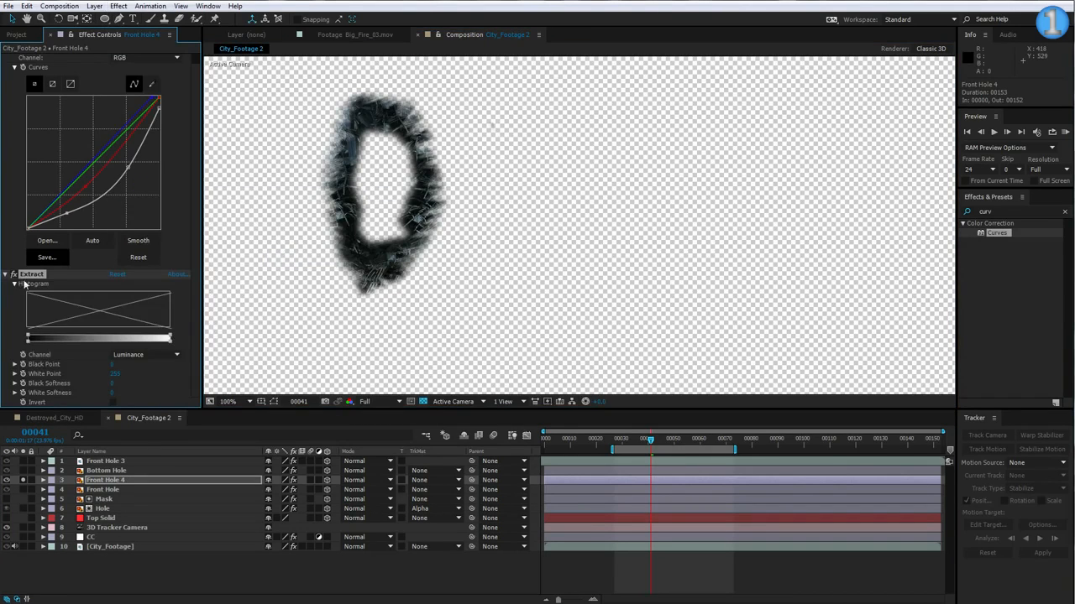
pyautogui.scroll(1, 31, 275)
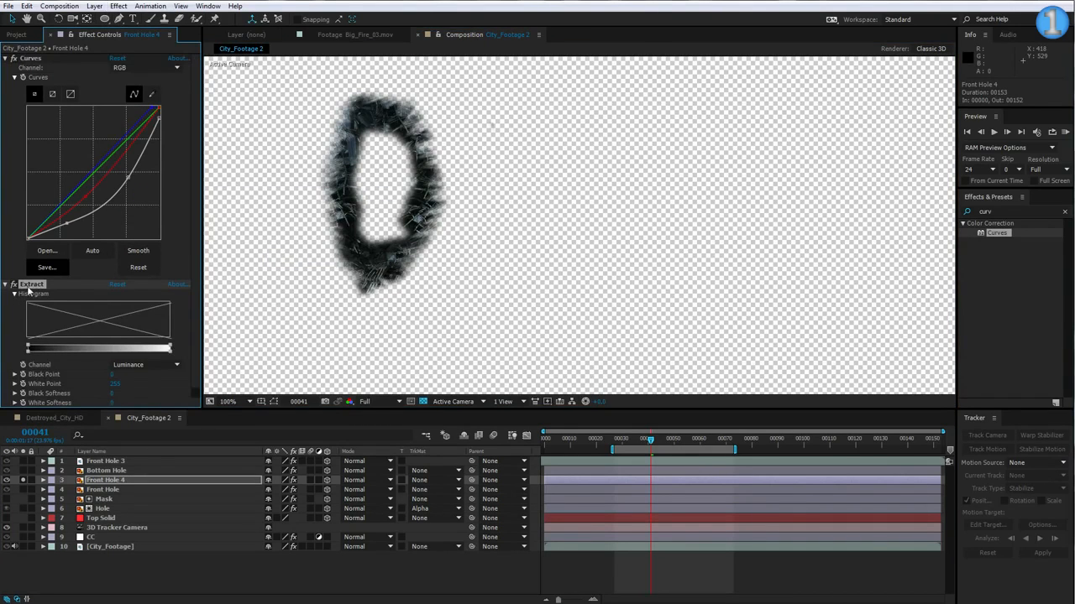
pyautogui.moveTo(29, 290); pyautogui.dragTo(31, 59)
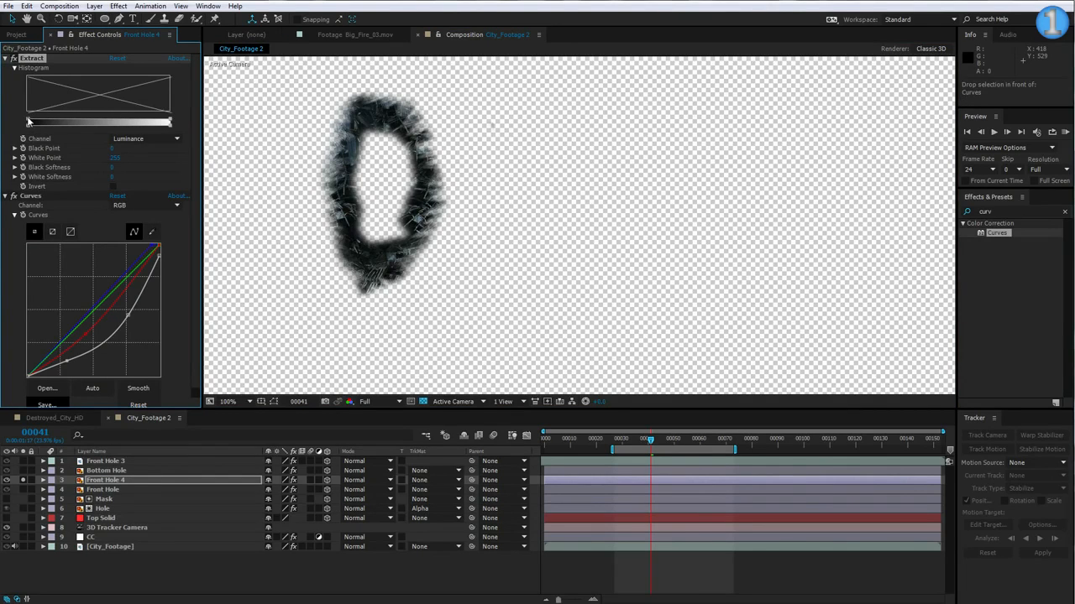
pyautogui.moveTo(30, 123); pyautogui.dragTo(74, 124)
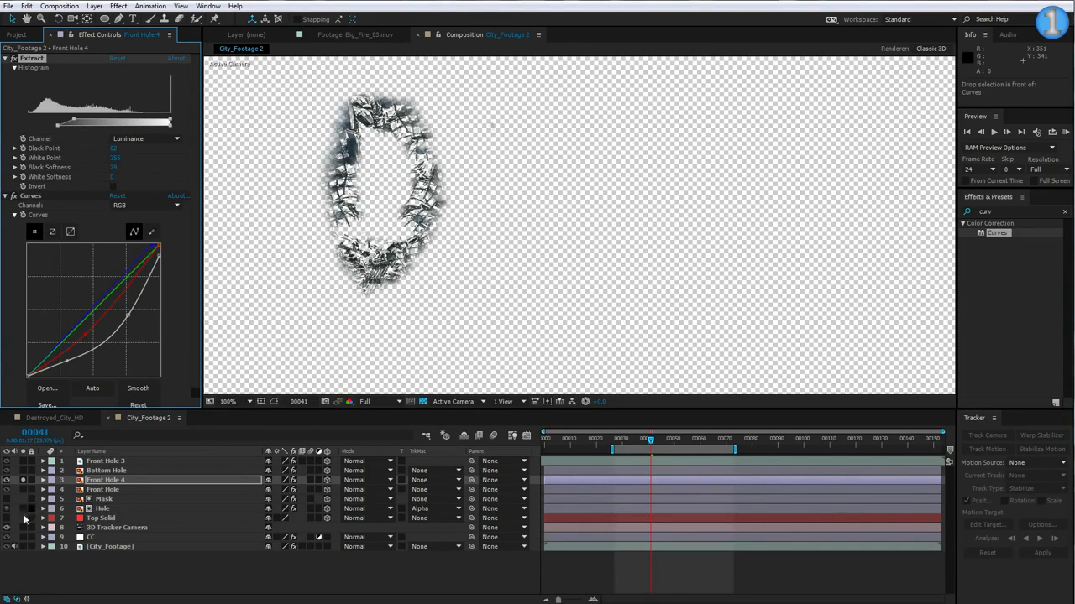
# Unsolo Front Hole 4, offset it in depth to about -12.8, 644.2, -130.1 and scale it to 119%.
pyautogui.click(23, 480)
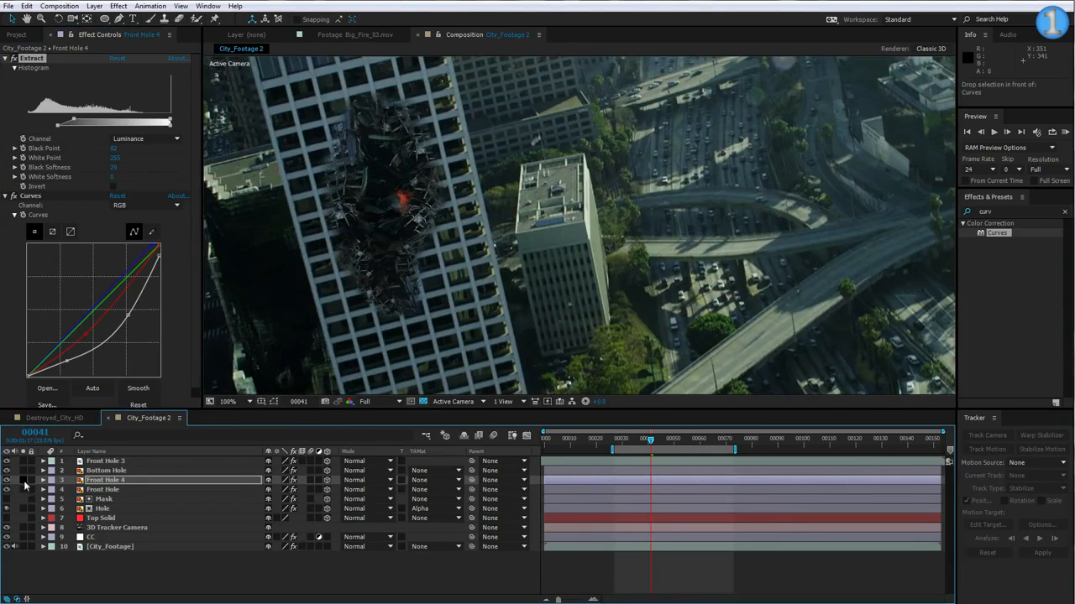
pyautogui.click(110, 481)
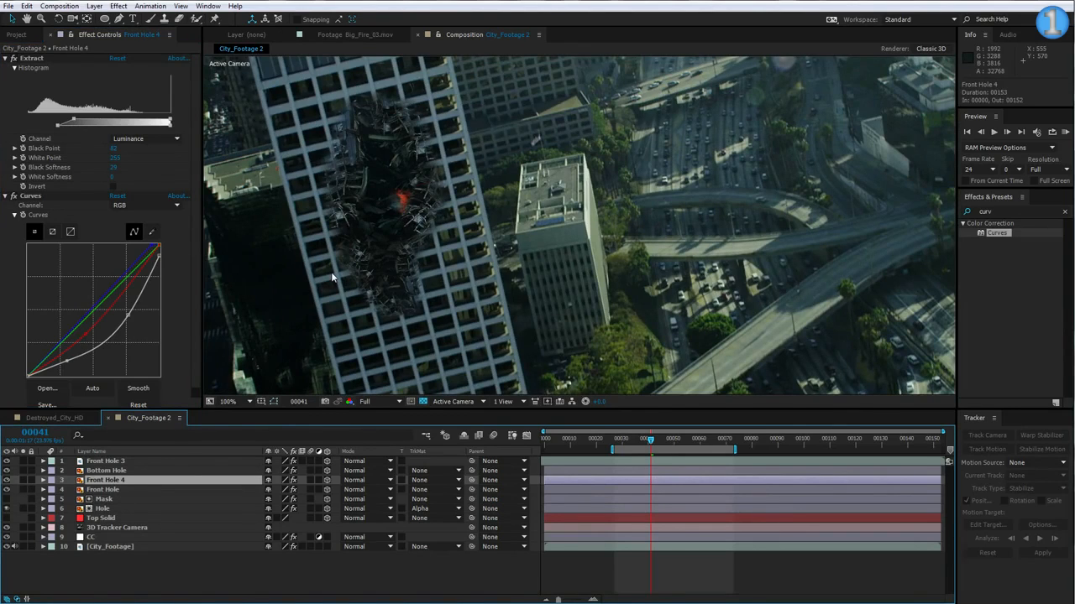
pyautogui.hotkey('ctrl', 'shift', 'h')
pyautogui.hotkey('ctrl', 'shift', 'h')
pyautogui.hotkey('ctrl', 'shift', 'h')
pyautogui.hotkey('ctrl', 'shift', 'h')
pyautogui.hotkey('ctrl', 'shift', 'h')
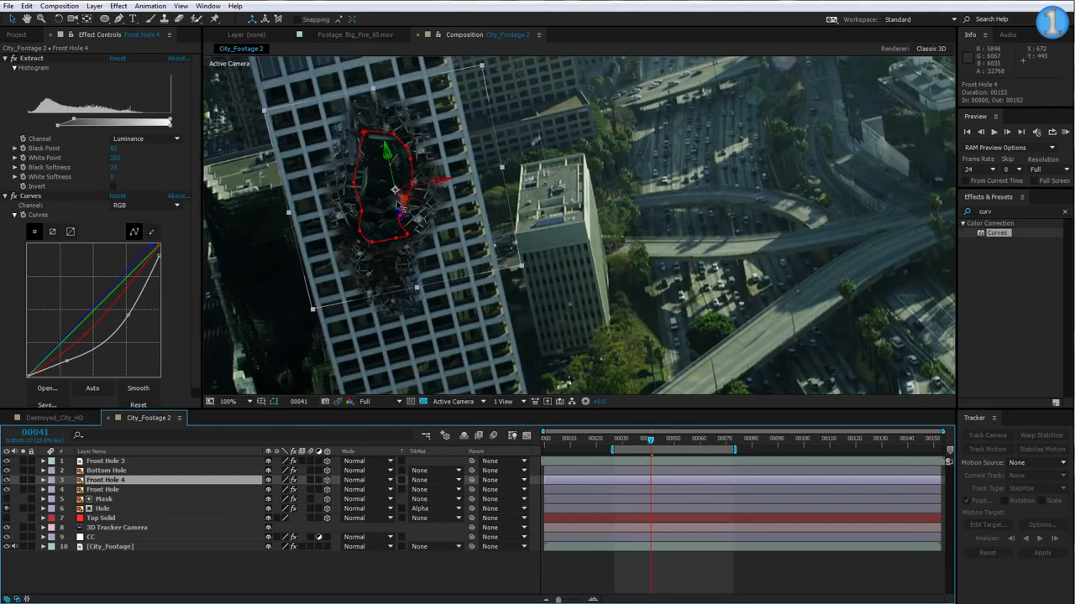
pyautogui.moveTo(399, 207); pyautogui.dragTo(398, 127)
pyautogui.moveTo(413, 84); pyautogui.dragTo(432, 168)
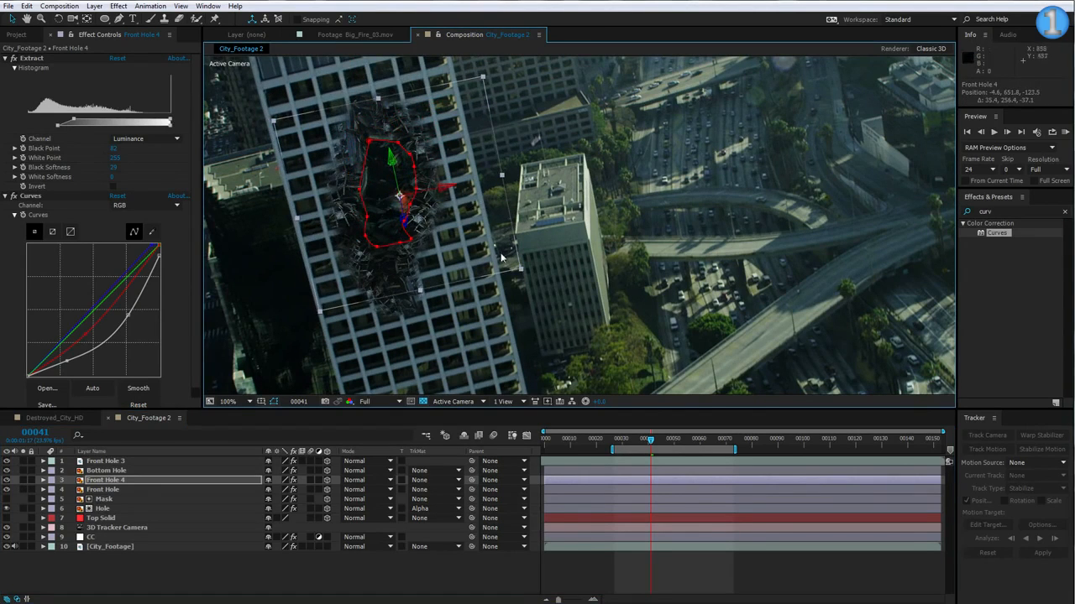
pyautogui.moveTo(521, 270); pyautogui.dragTo(503, 257)
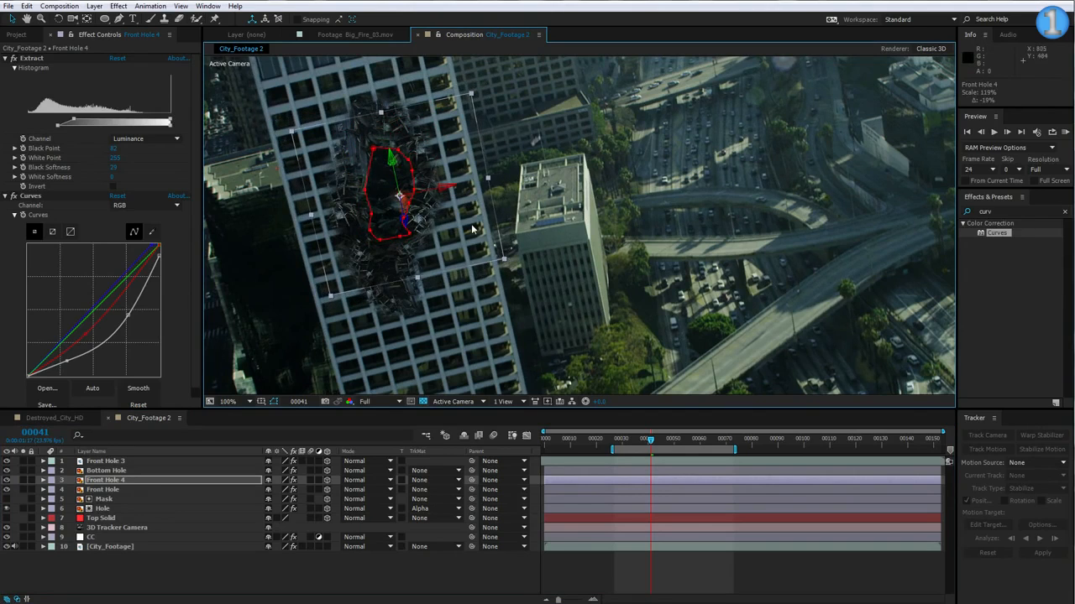
pyautogui.moveTo(393, 183); pyautogui.dragTo(387, 182)
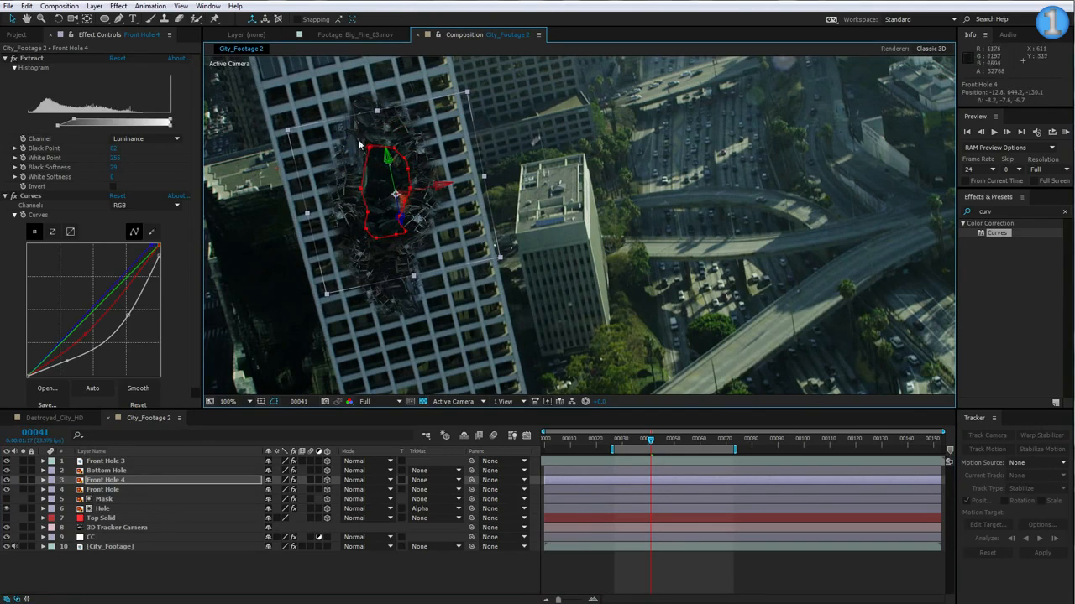
# Darken the Front Hole 4 layer by lowering the highlights, midtones and shadows of its RGB curve.
pyautogui.scroll(-1, 141, 296)
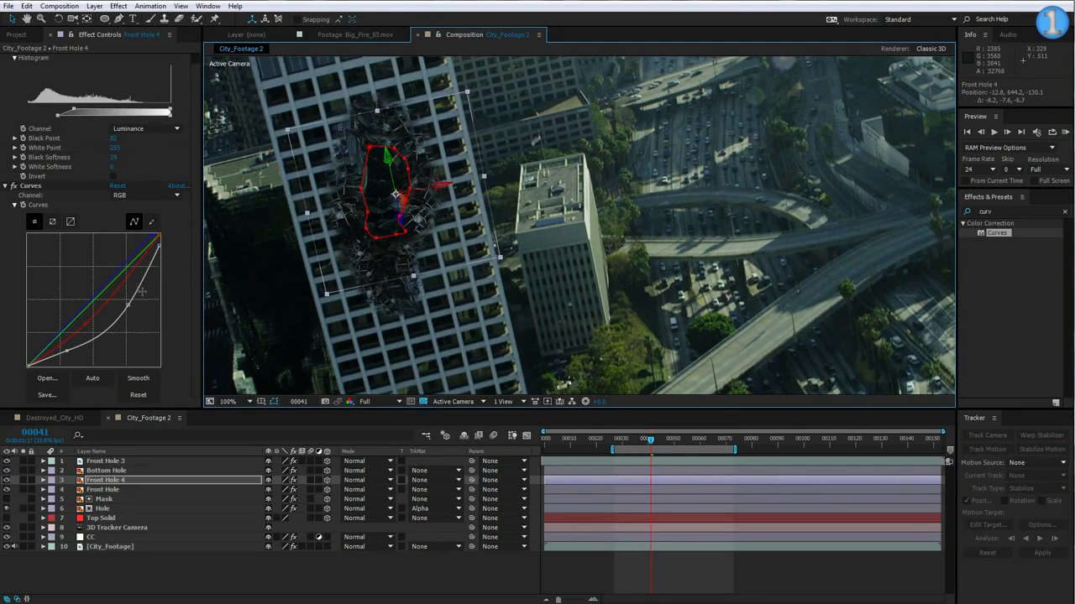
pyautogui.moveTo(160, 246); pyautogui.dragTo(160, 269)
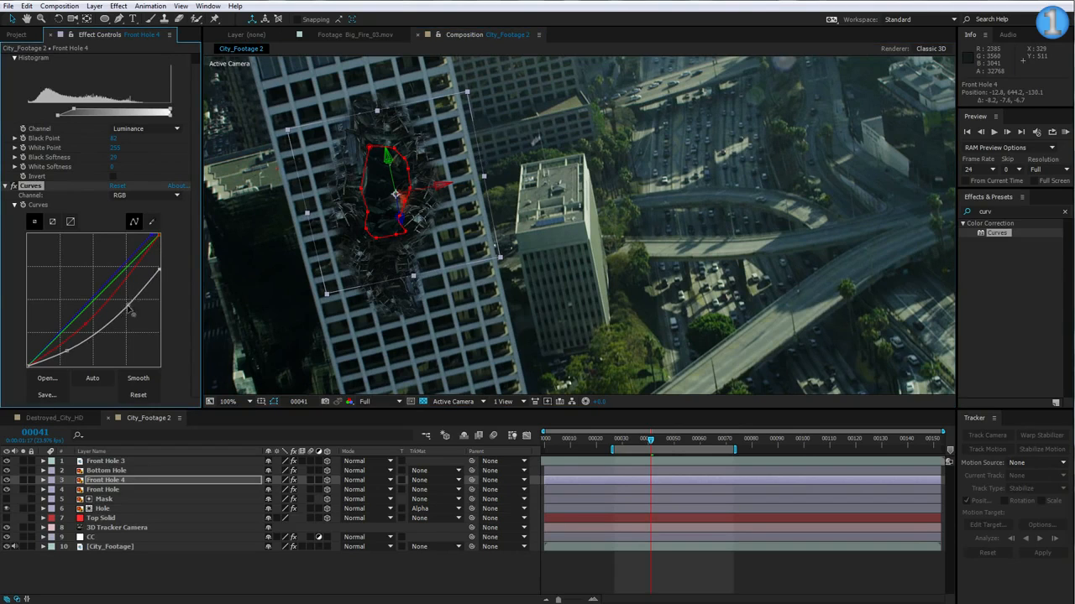
pyautogui.moveTo(128, 309); pyautogui.dragTo(134, 317)
pyautogui.moveTo(68, 348); pyautogui.dragTo(71, 361)
pyautogui.moveTo(133, 315)
pyautogui.mouseDown()
pyautogui.moveTo(139, 322)
pyautogui.moveTo(135, 312)
pyautogui.mouseUp()
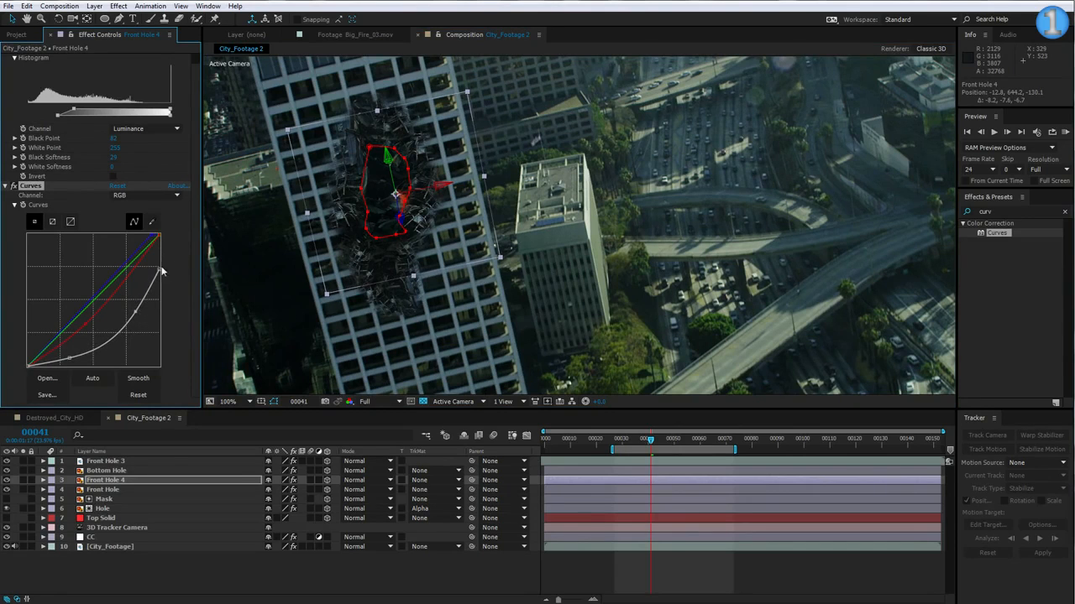
pyautogui.moveTo(162, 272); pyautogui.dragTo(159, 282)
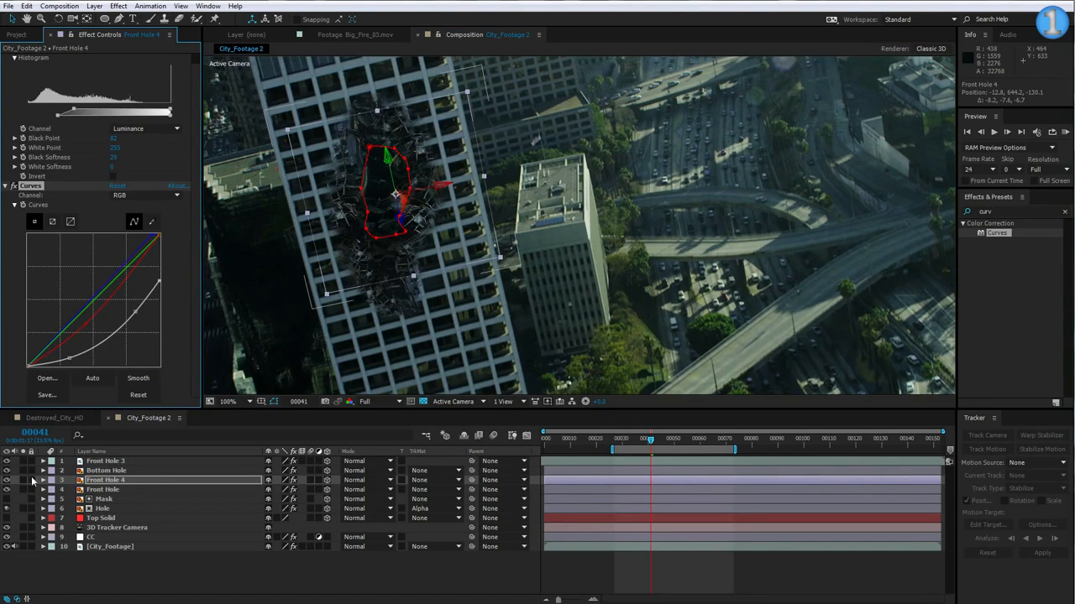
# Solo the fire and hole layers to inspect them in isolation, and restore the full composite.
pyautogui.click(24, 480)
pyautogui.click(24, 480)
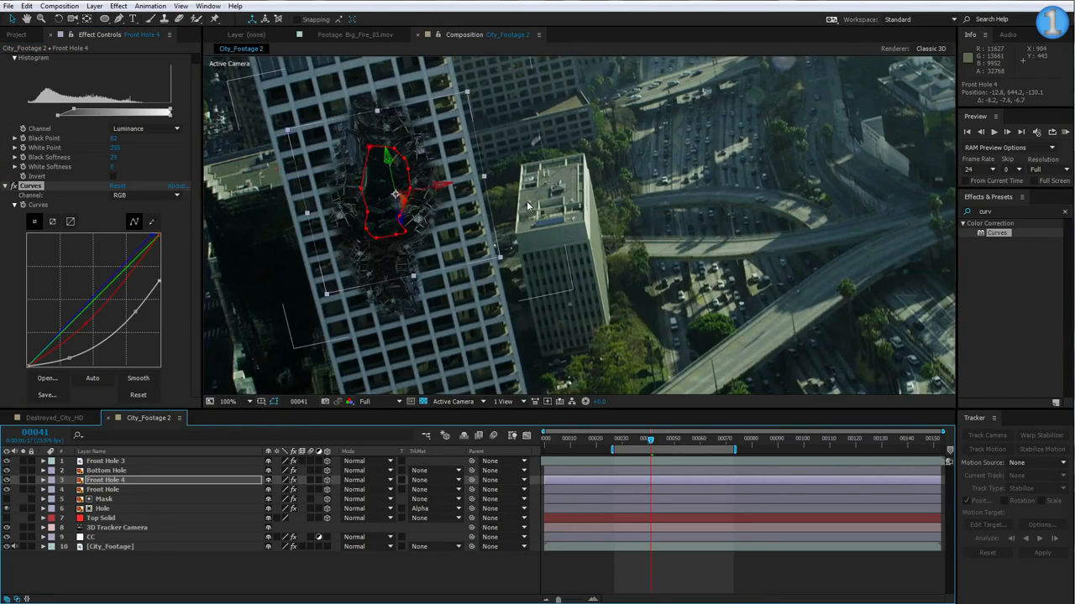
pyautogui.moveTo(24, 489); pyautogui.dragTo(23, 461)
pyautogui.click(655, 568)
pyautogui.moveTo(628, 448); pyautogui.dragTo(650, 448)
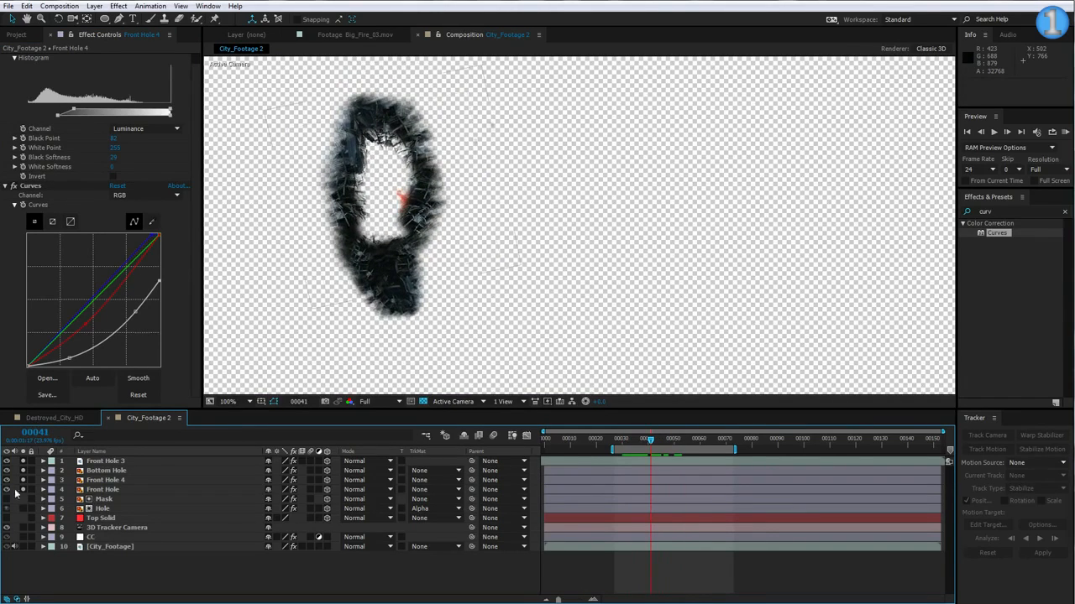
pyautogui.moveTo(23, 490); pyautogui.dragTo(23, 461)
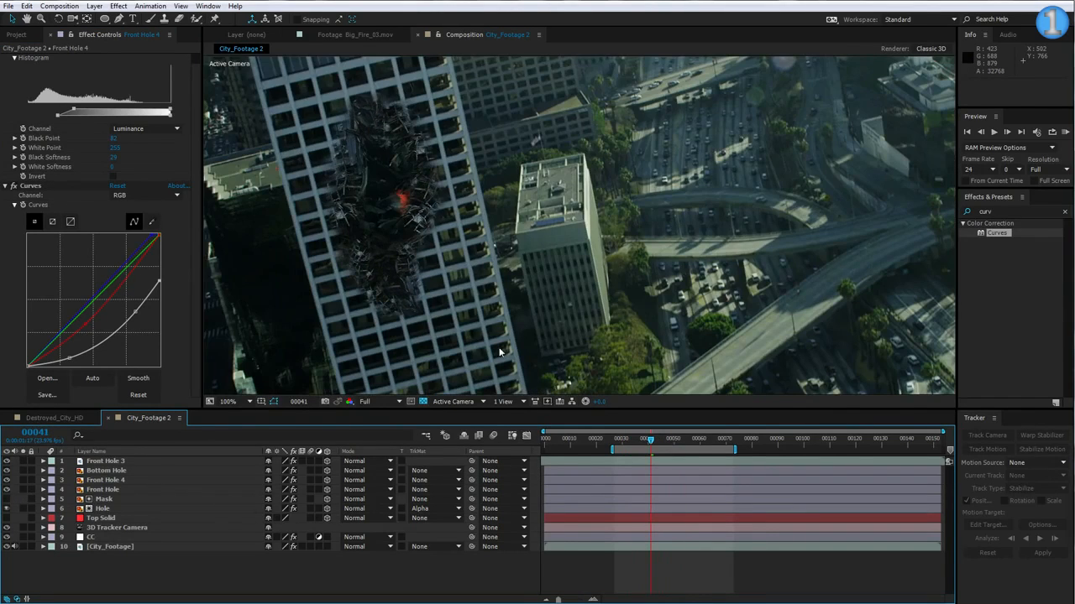
# RAM-preview the composite and check the Front Hole 4 debris layer on its own.
pyautogui.press('KP_0')
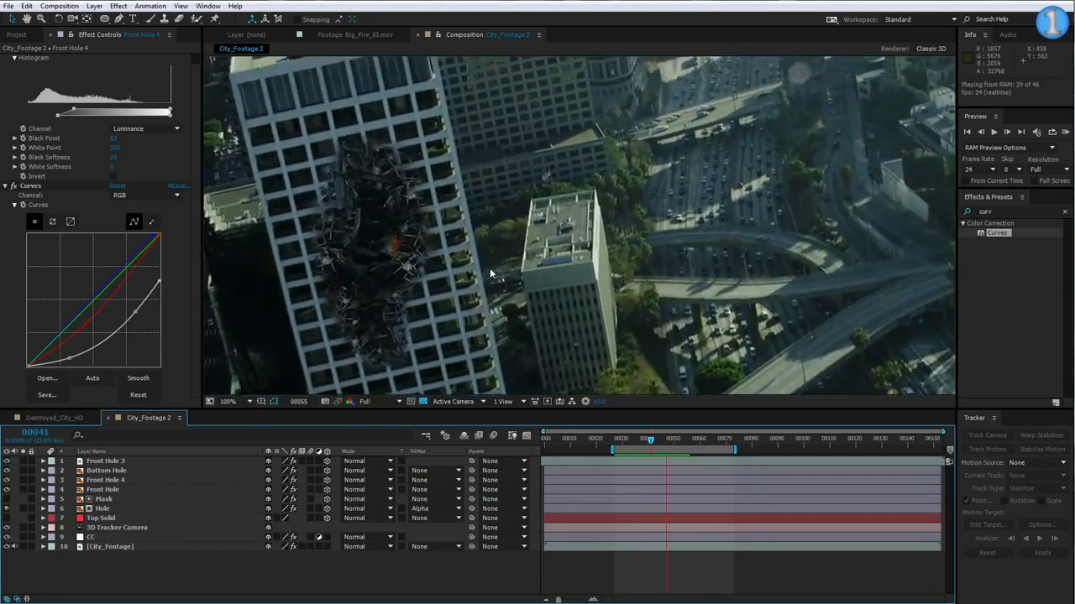
pyautogui.click(20, 481)
pyautogui.click(22, 481)
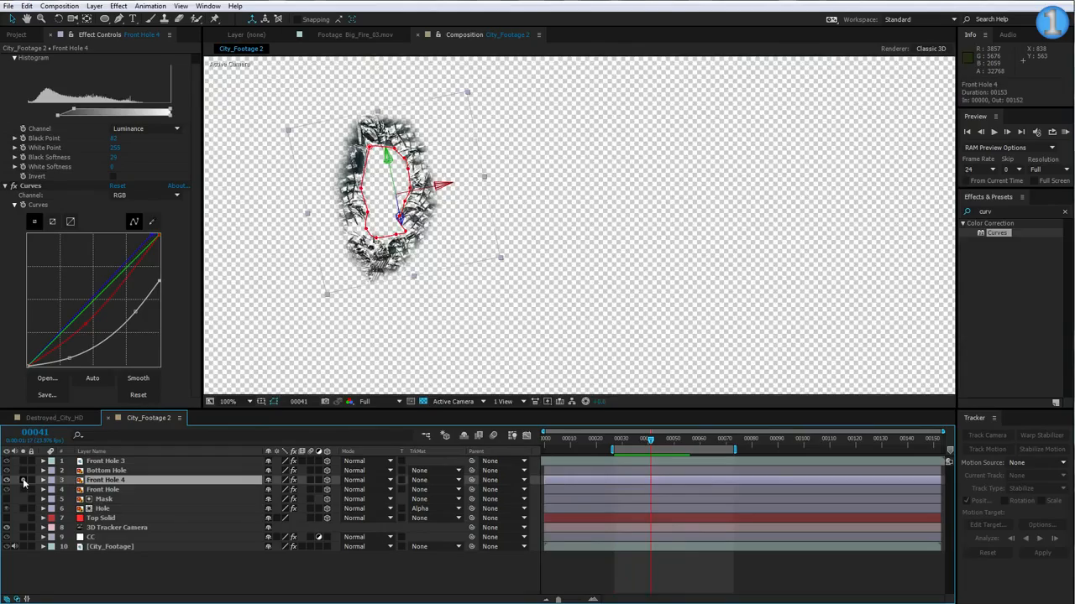
pyautogui.click(22, 481)
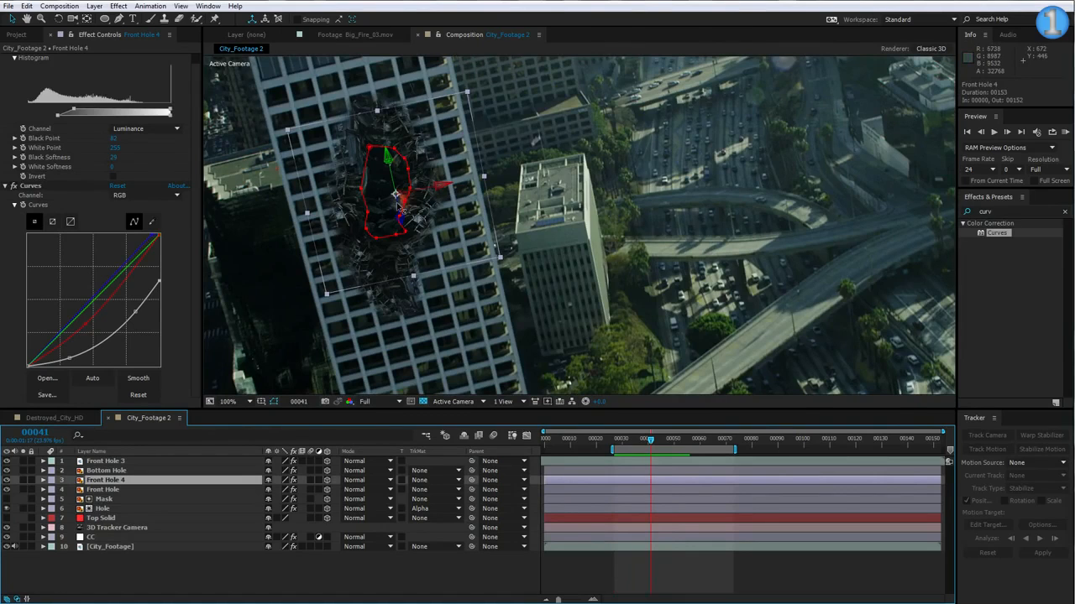
# Reposition the Front Hole 4 debris to about -74.4, 658.3, -82.3 within the building's hole and duplicate the layer.
pyautogui.moveTo(397, 205); pyautogui.dragTo(395, 183)
pyautogui.moveTo(383, 139); pyautogui.dragTo(388, 159)
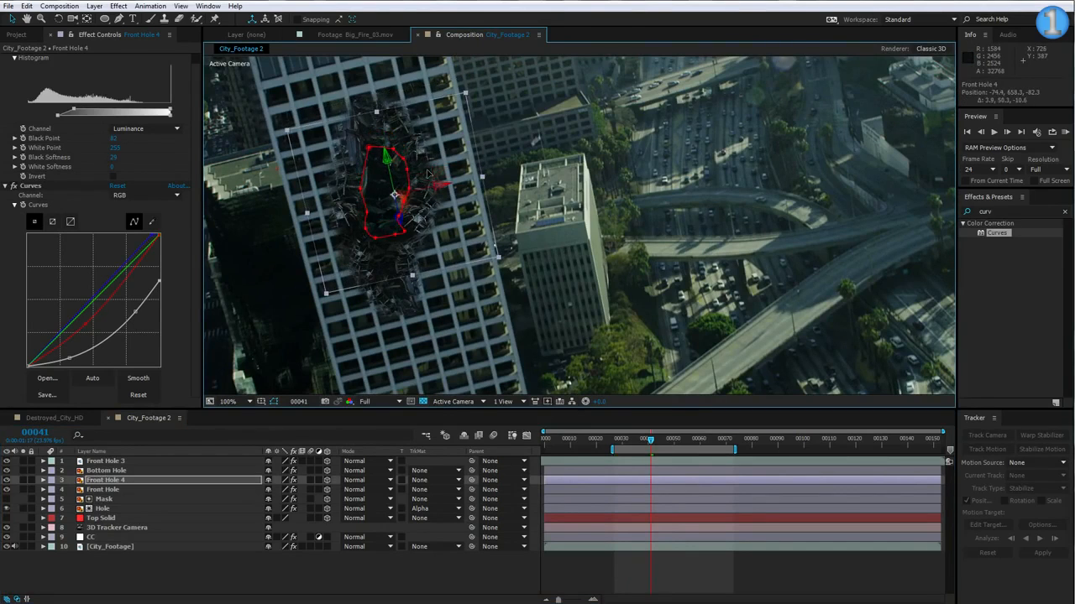
pyautogui.click(113, 481)
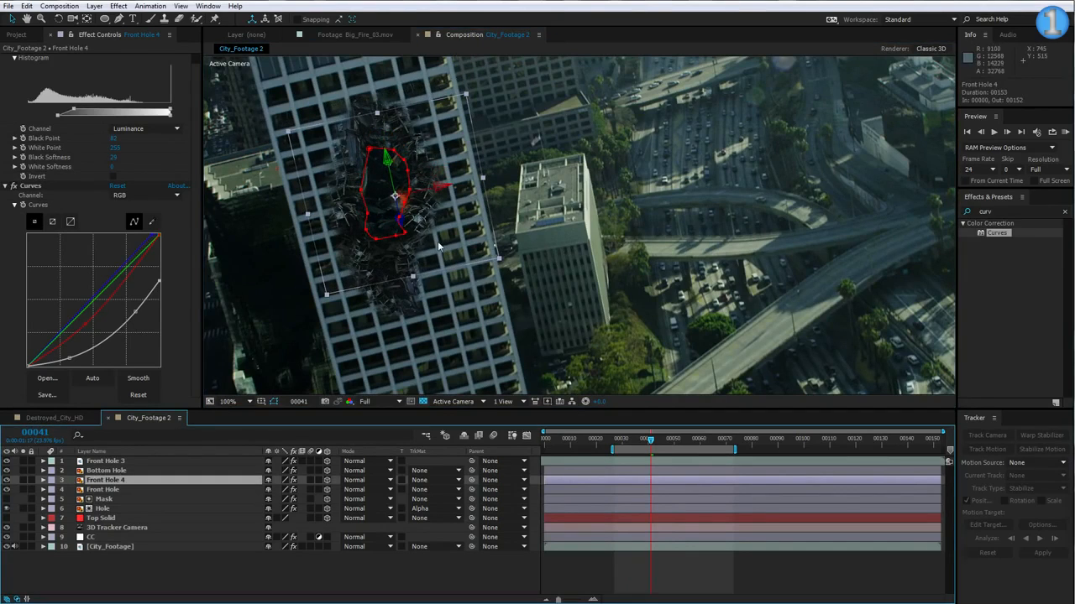
pyautogui.hotkey('ctrl', 'd')
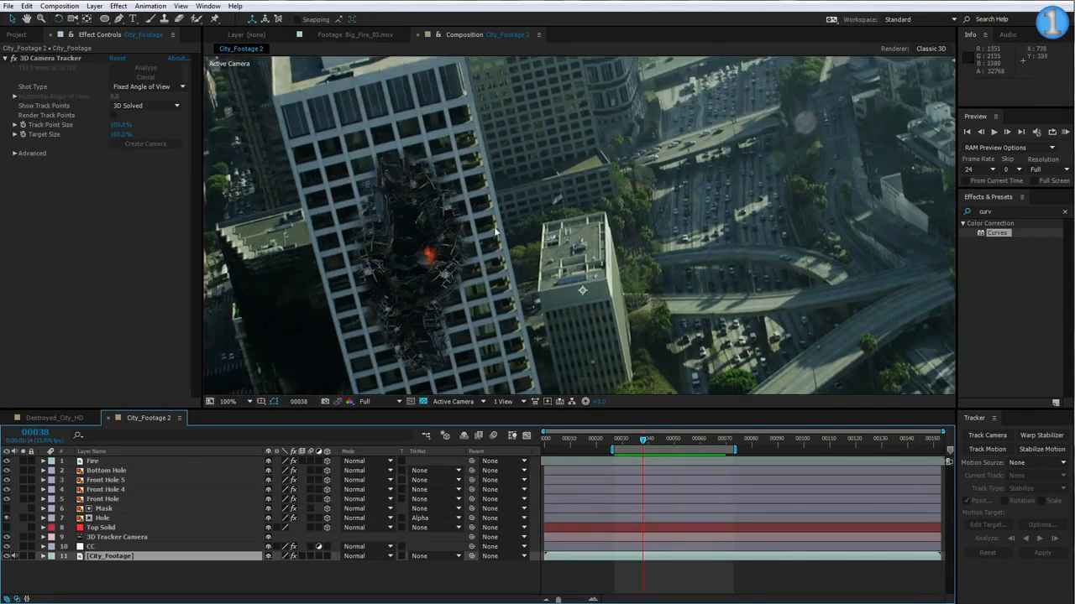
# Solo the City_Footage layer and show its 3D Camera Tracker points over the frame.
pyautogui.scroll(-1, 478, 315)
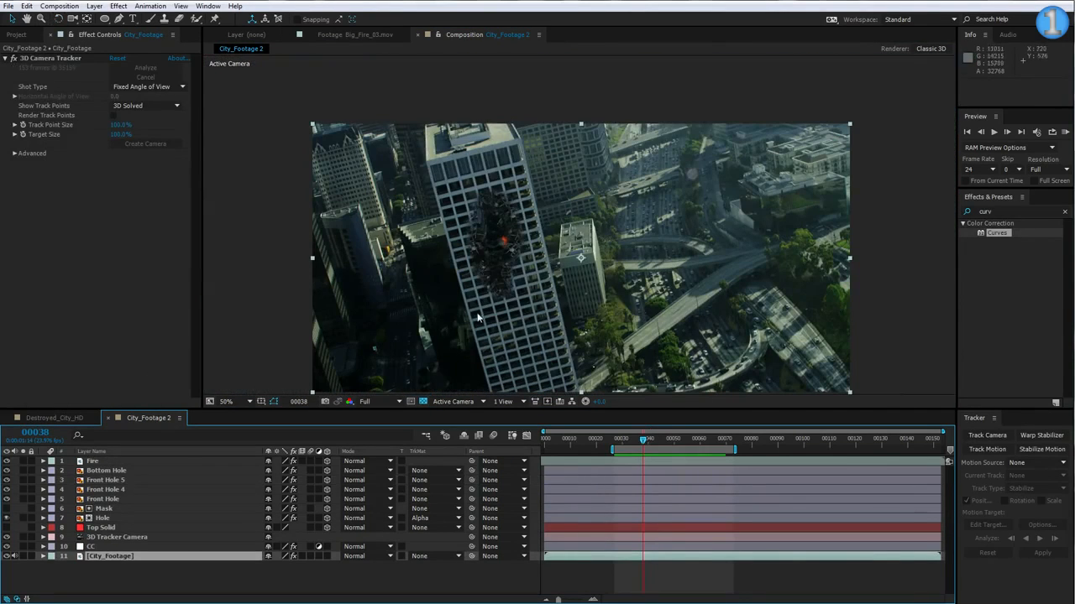
pyautogui.click(99, 588)
pyautogui.click(108, 558)
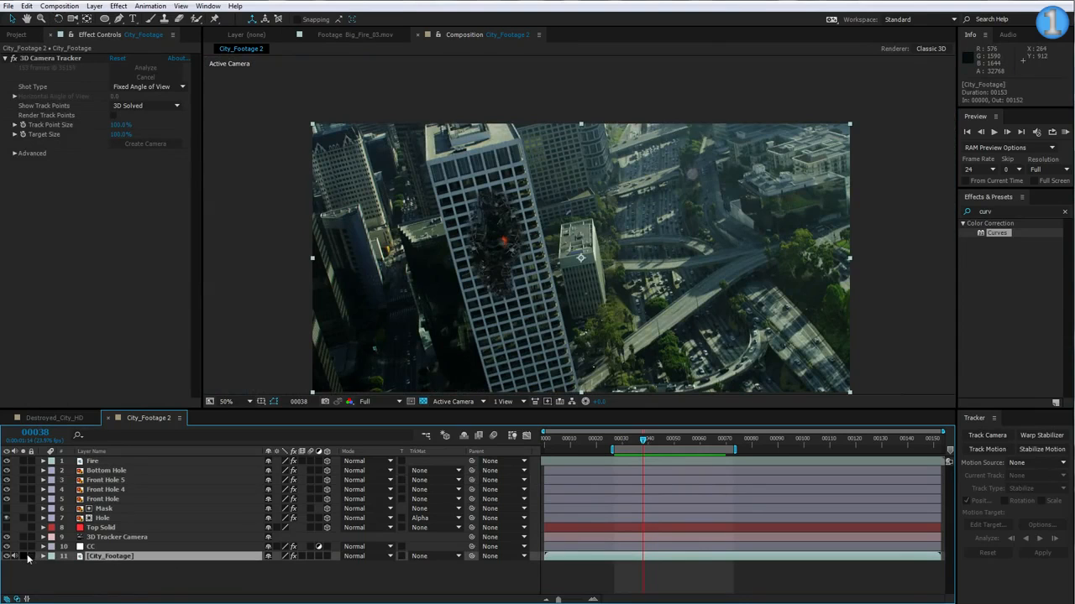
pyautogui.click(23, 556)
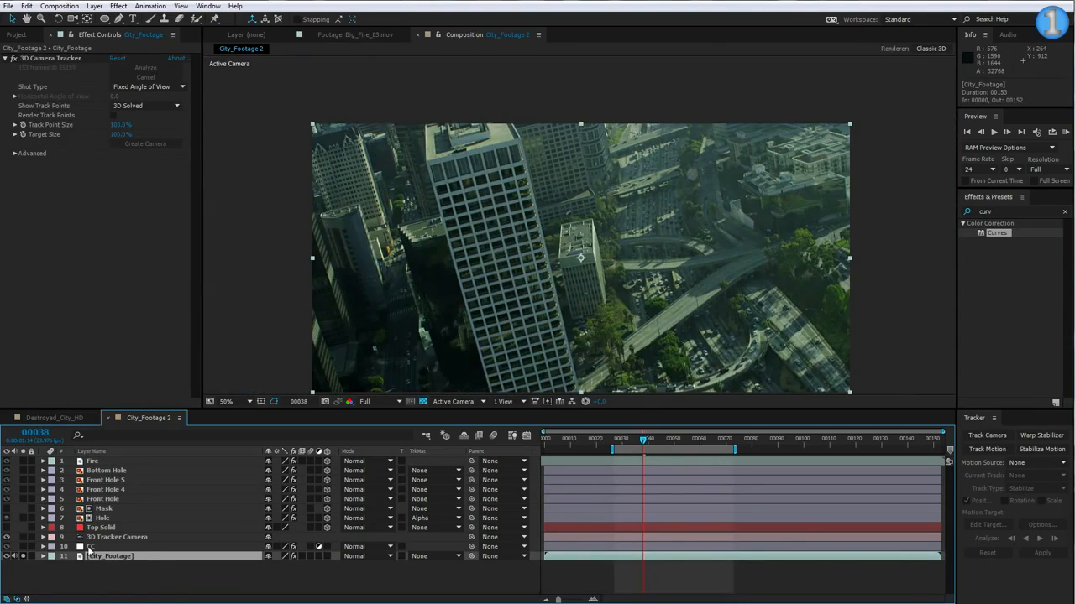
pyautogui.click(44, 57)
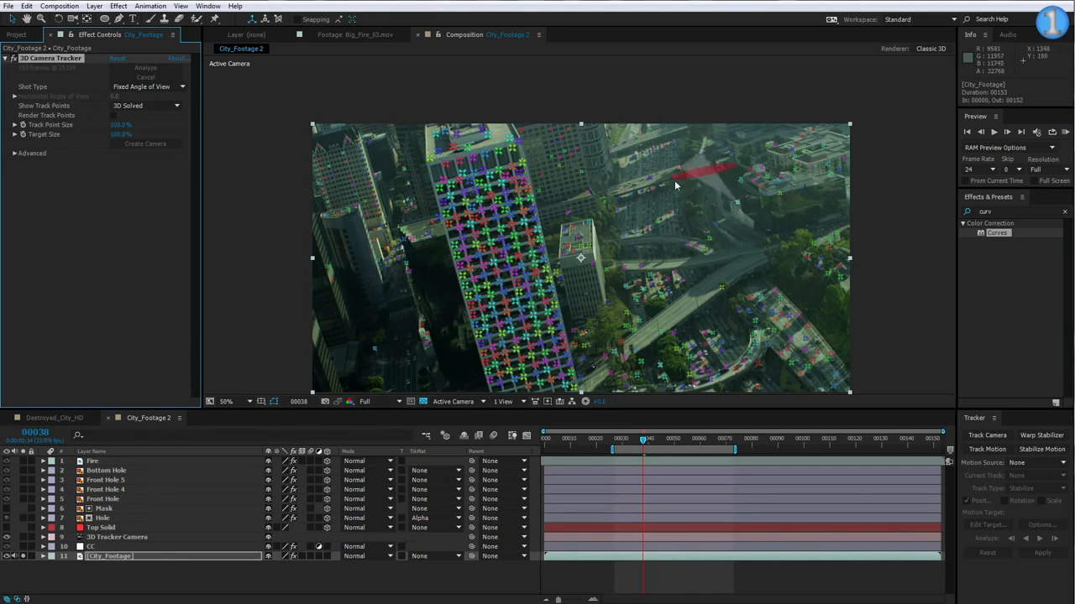
# Duplicate the City_Footage layer, rename the lower copy Camera Data, and unsolo and hide that copy.
pyautogui.click(110, 557)
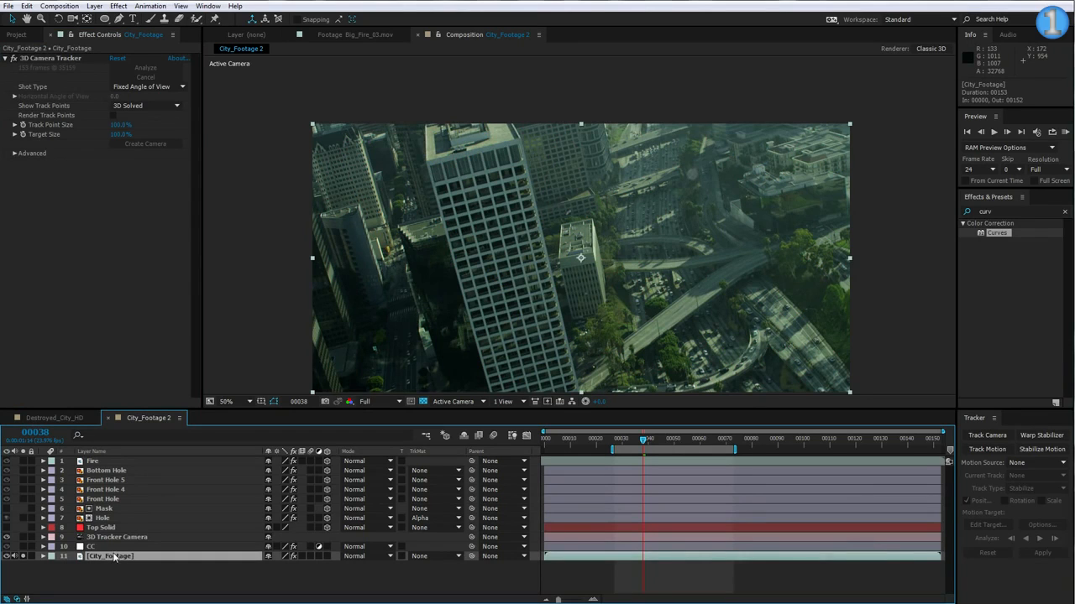
pyautogui.hotkey('ctrl', 'd')
pyautogui.click(108, 567)
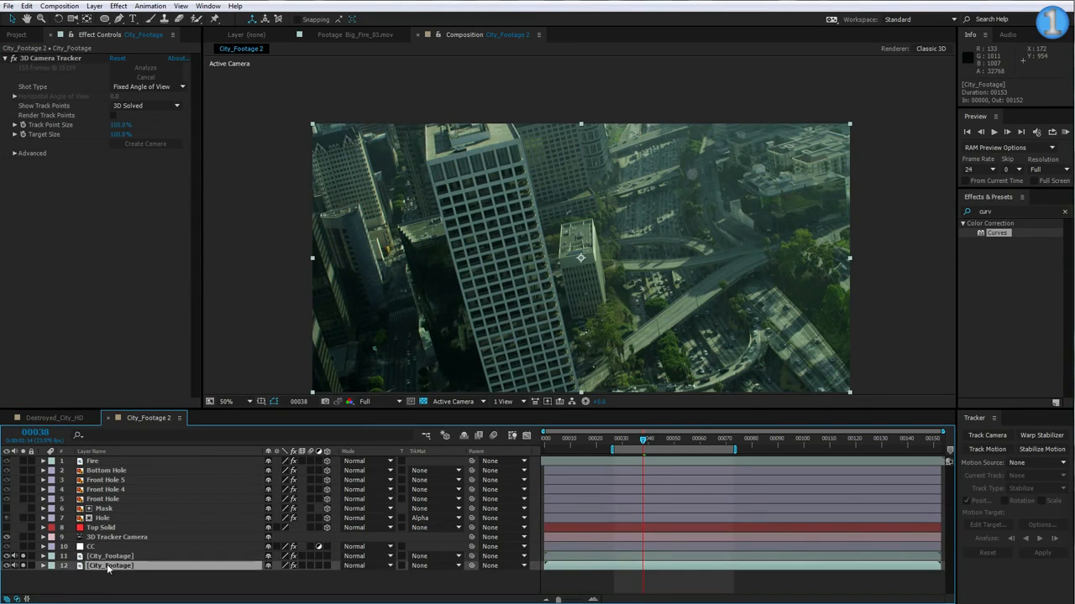
pyautogui.press('Return')
pyautogui.write('Camera')
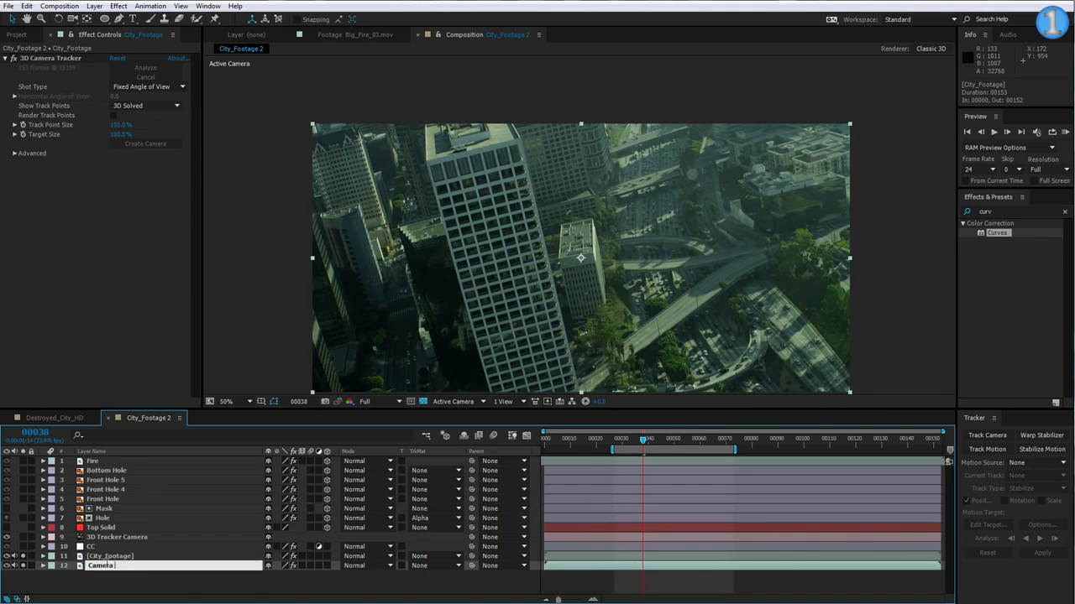
pyautogui.write(' Data')
pyautogui.press('Return')
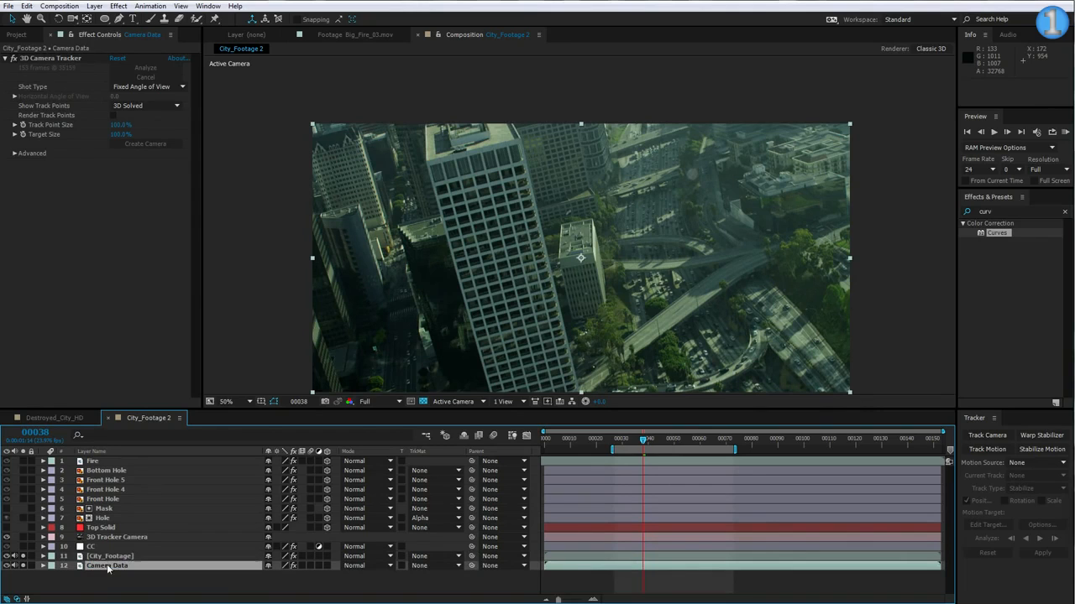
pyautogui.click(23, 567)
pyautogui.click(112, 568)
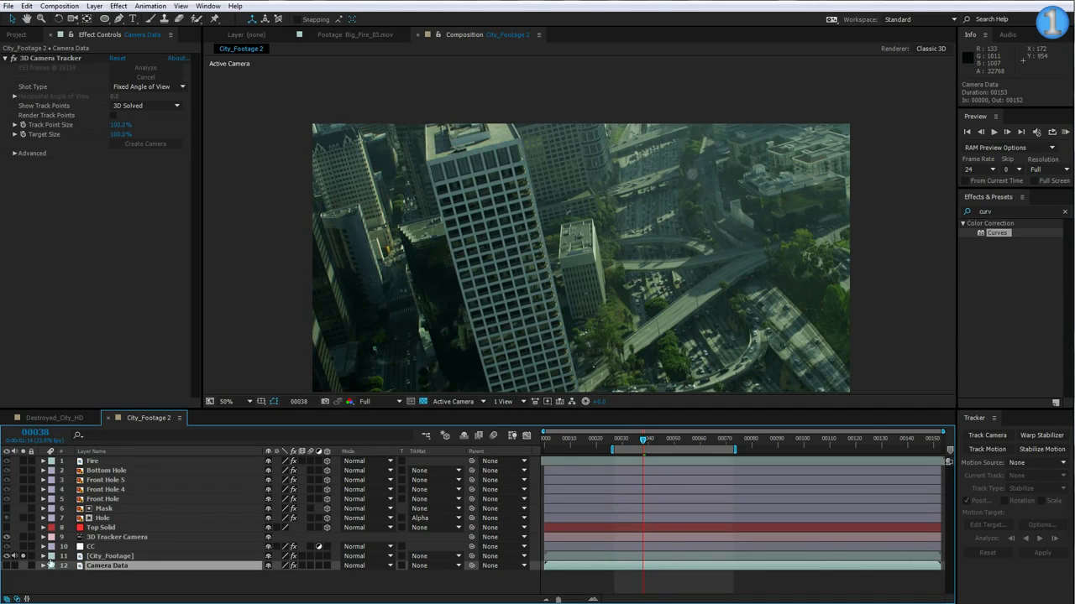
# Delete the 3D Camera Tracker effect from the City_Footage layer and restore the full composite from solo view.
pyautogui.click(23, 547)
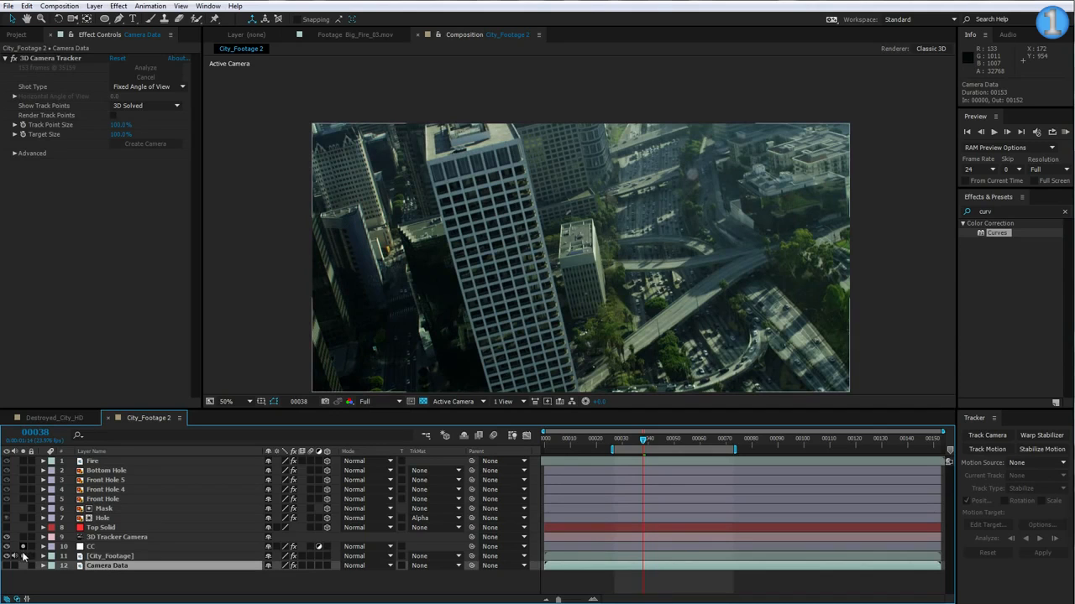
pyautogui.click(90, 547)
pyautogui.click(97, 555)
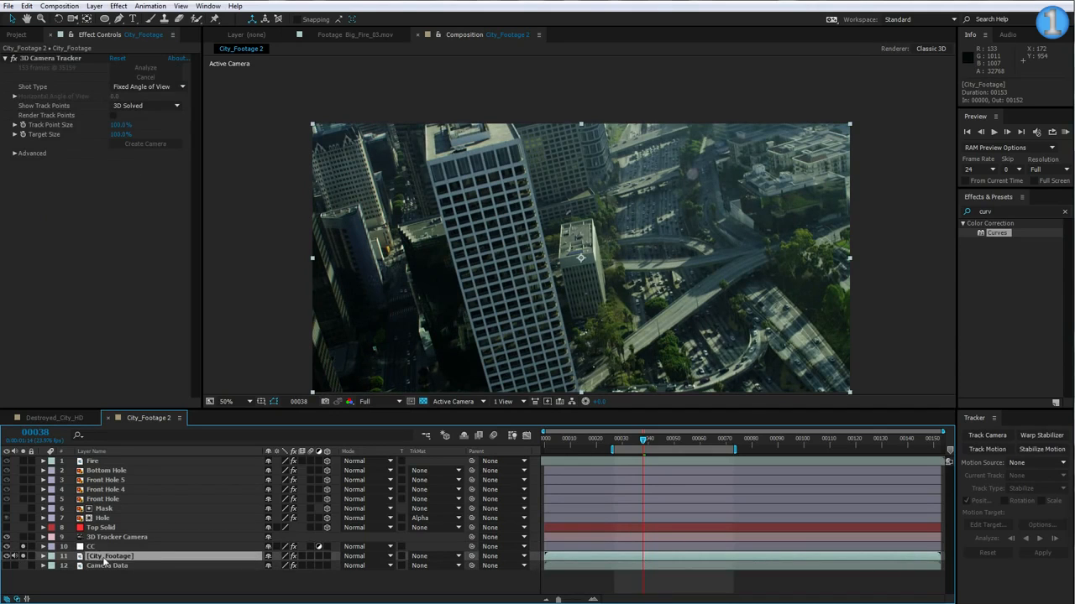
pyautogui.click(58, 60)
pyautogui.press('Delete')
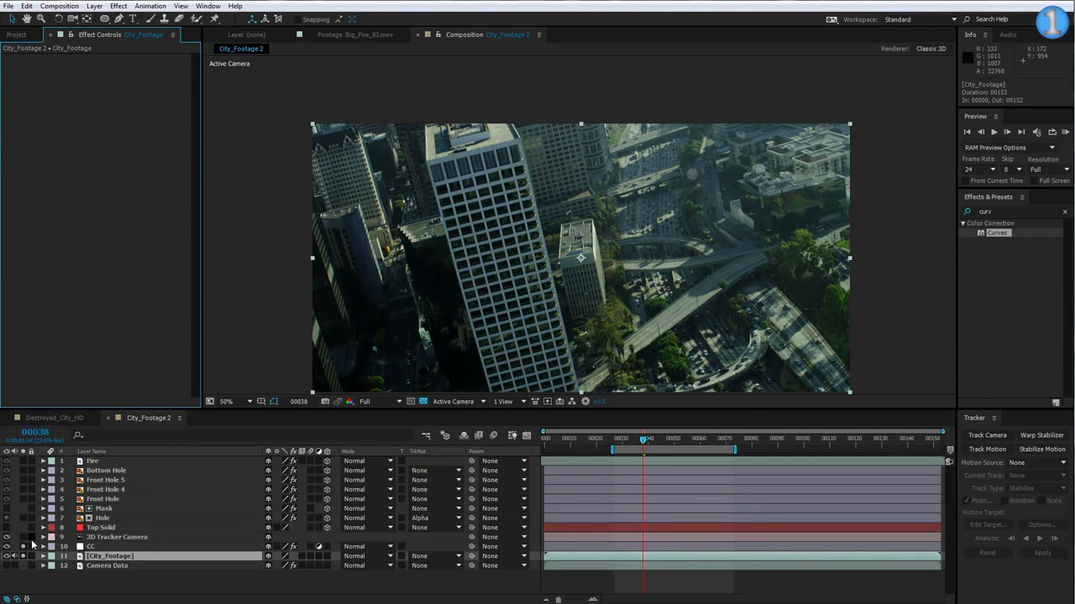
pyautogui.moveTo(23, 547); pyautogui.dragTo(22, 556)
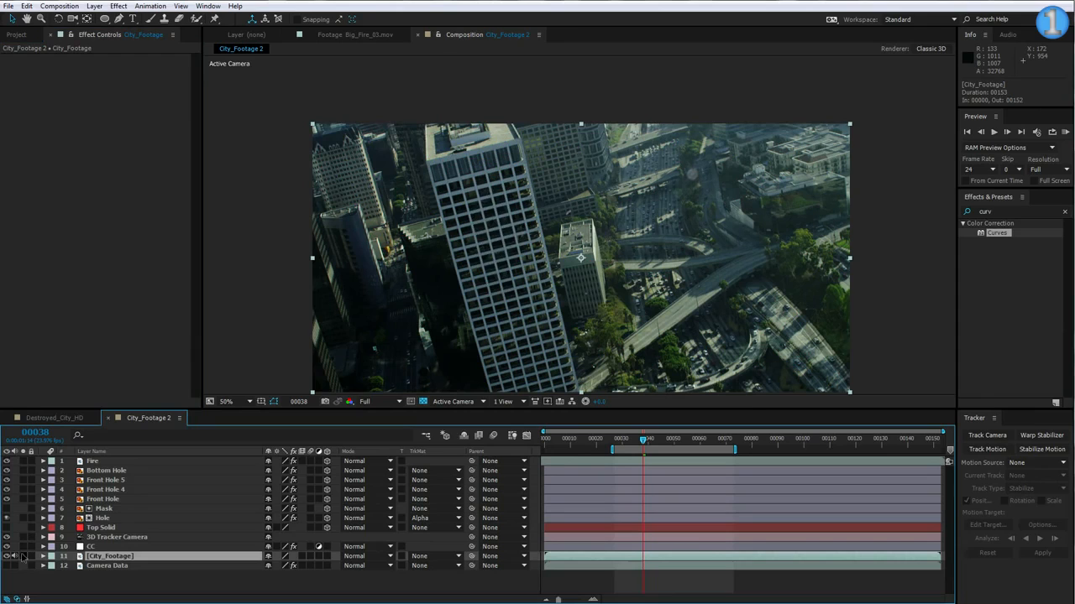
# Pre-compose the CC and City_Footage layers into a composition named BG Plate, moving all attributes into it.
pyautogui.click(87, 547)
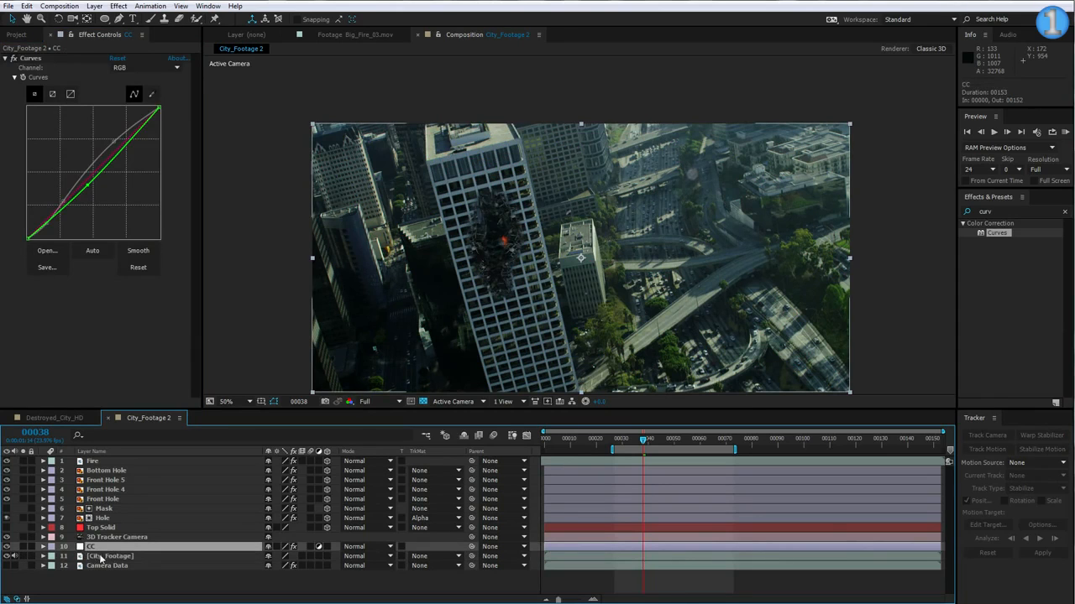
pyautogui.keyDown('ctrl'); pyautogui.click(101, 558); pyautogui.keyUp('ctrl')
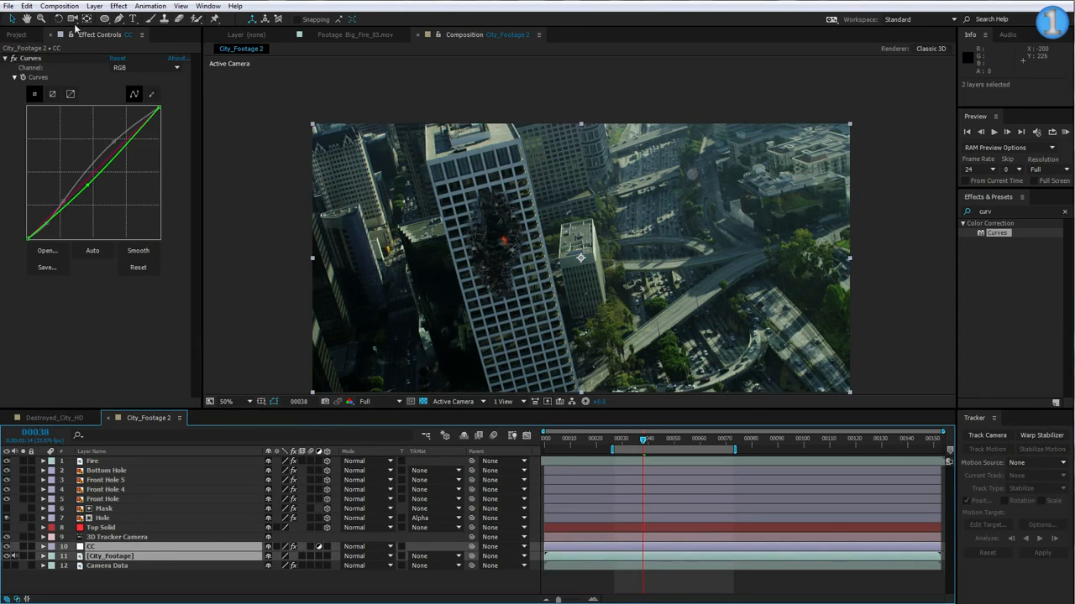
pyautogui.click(94, 6)
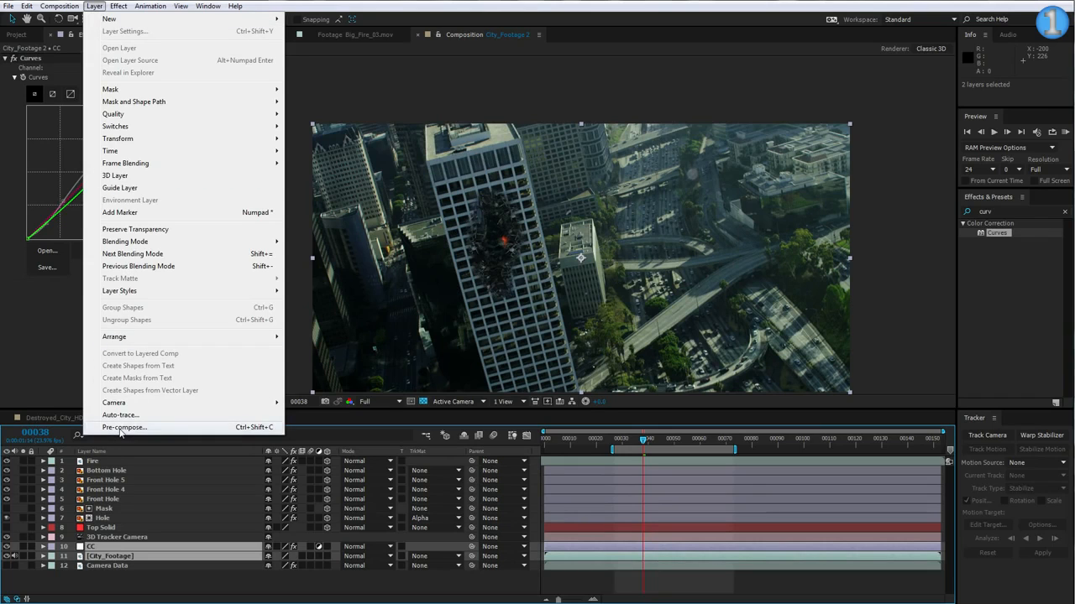
pyautogui.click(120, 428)
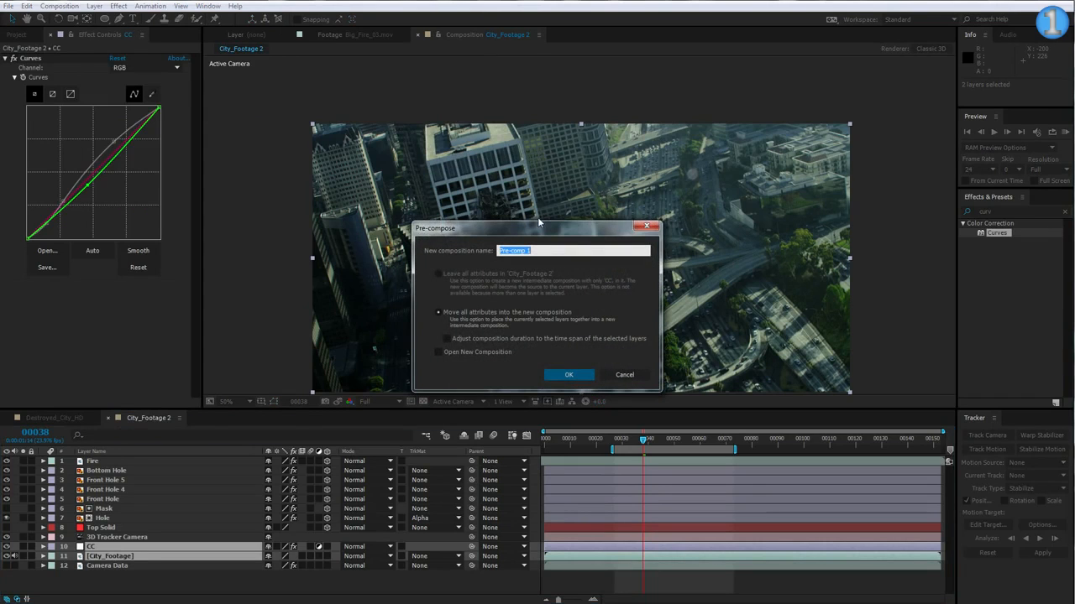
pyautogui.write('BG Plate')
pyautogui.click(571, 376)
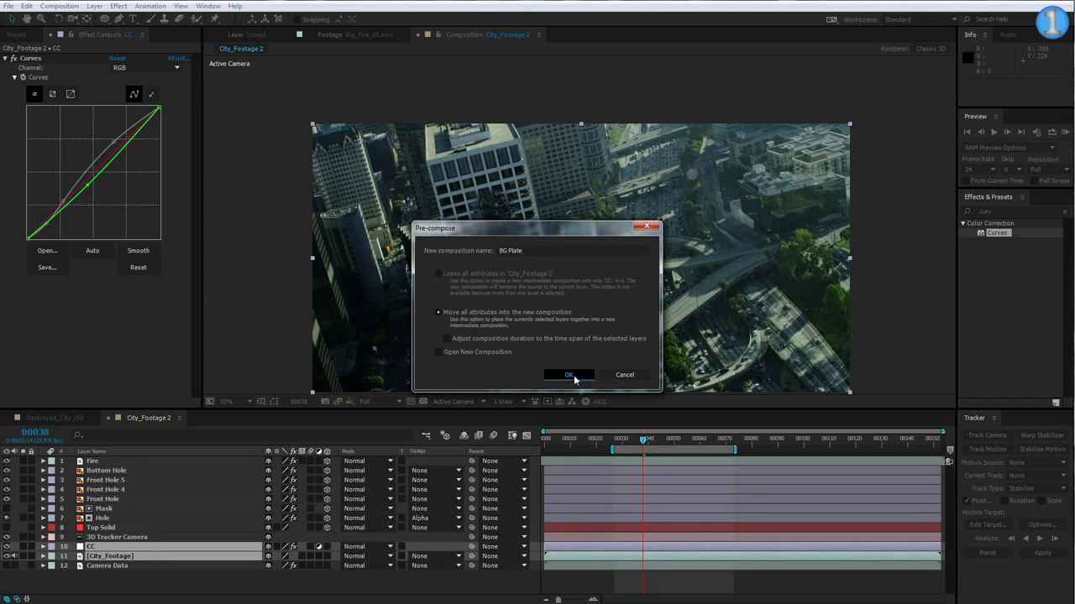
# Check the BG Plate layer in solo view and set its label colour to Yellow.
pyautogui.click(98, 571)
pyautogui.click(97, 547)
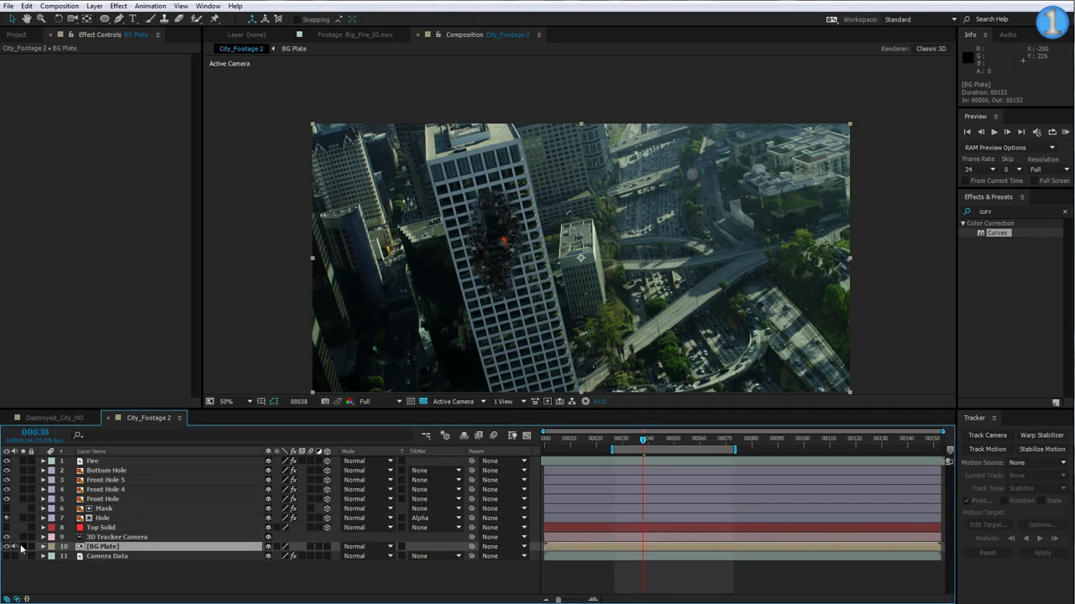
pyautogui.click(23, 547)
pyautogui.click(23, 548)
pyautogui.click(53, 546)
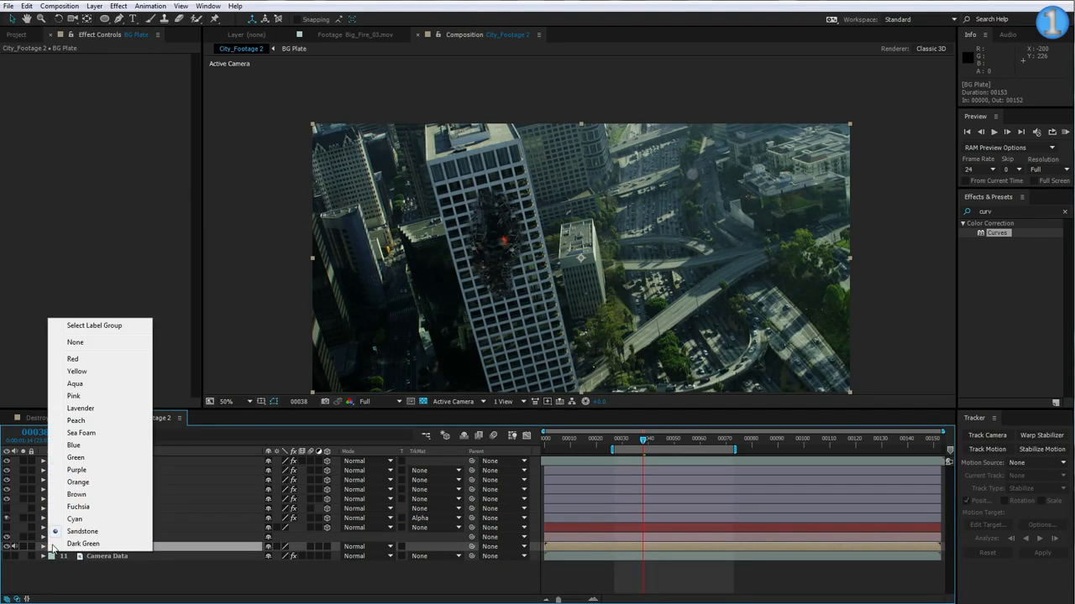
pyautogui.click(76, 371)
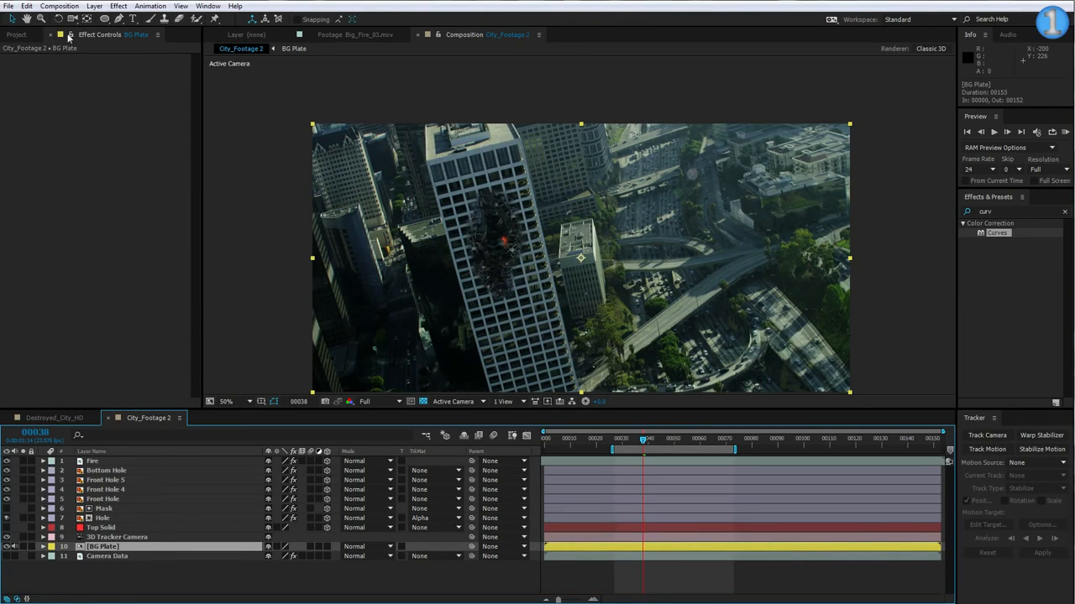
# Duplicate the BG Plate layer and move one copy to the top of the layer stack.
pyautogui.click(27, 6)
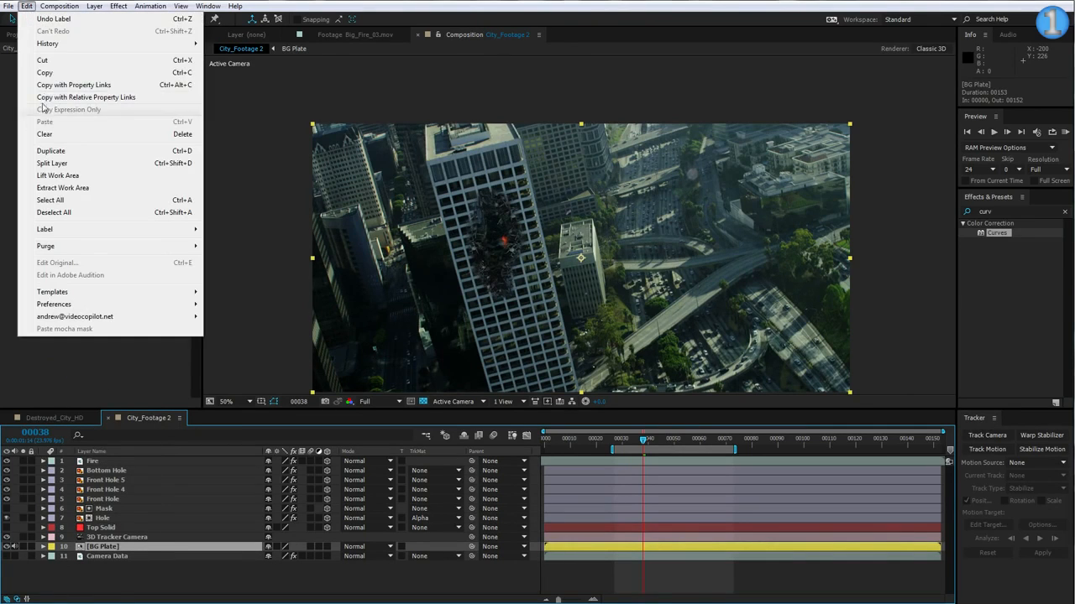
pyautogui.click(50, 151)
pyautogui.moveTo(103, 547); pyautogui.dragTo(91, 463)
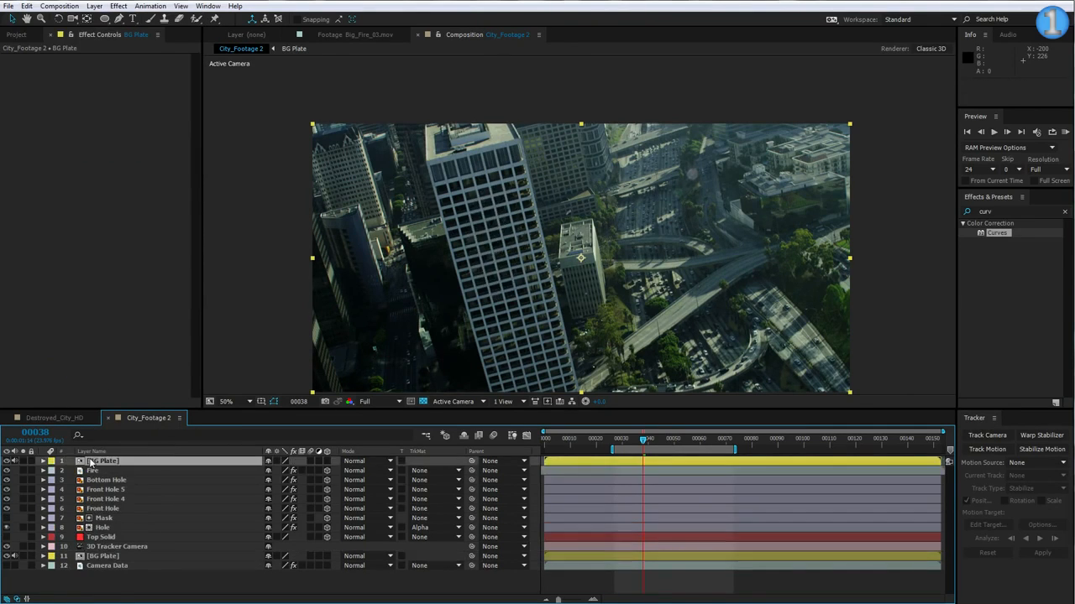
# Check the layers' source names, including that of Camera Data, and switch back to the custom layer names.
pyautogui.click(92, 451)
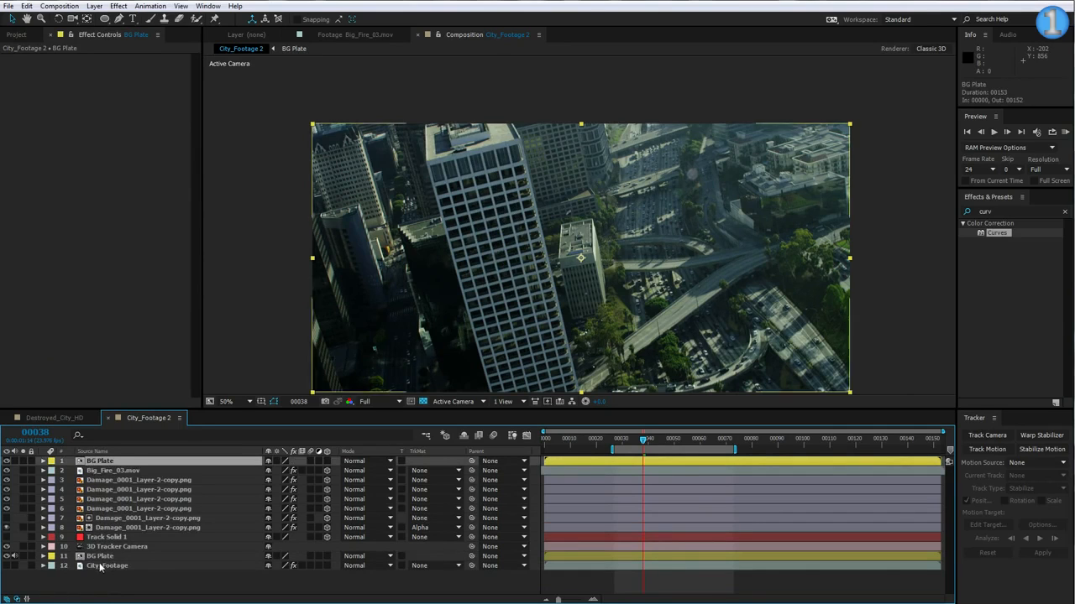
pyautogui.click(96, 567)
pyautogui.click(107, 451)
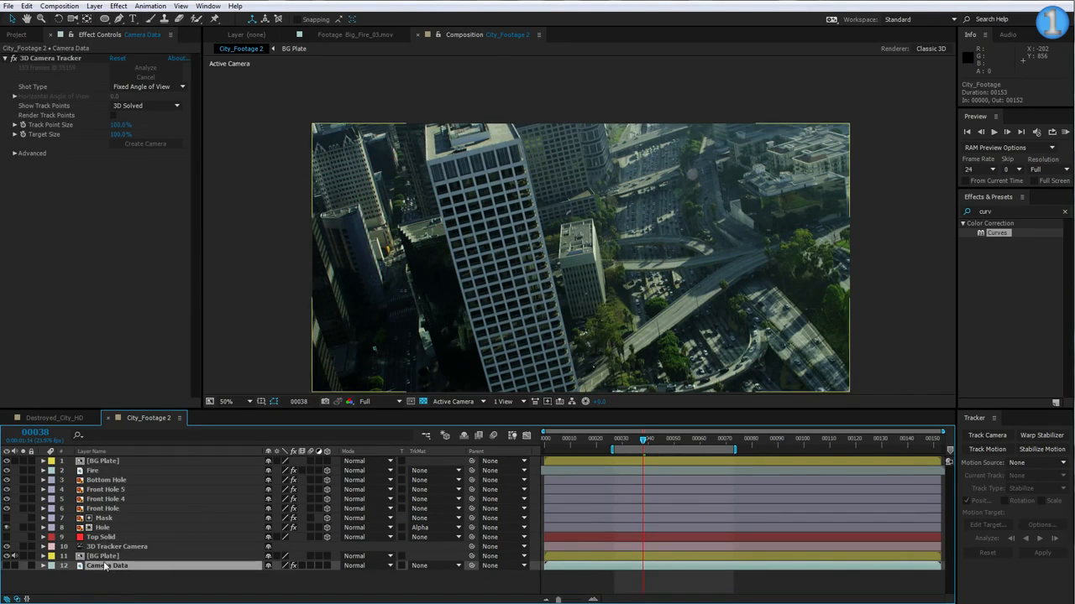
# Create a tracked solid on the tall building's facade from three of Camera Data's 3D Camera Tracker points.
pyautogui.click(50, 58)
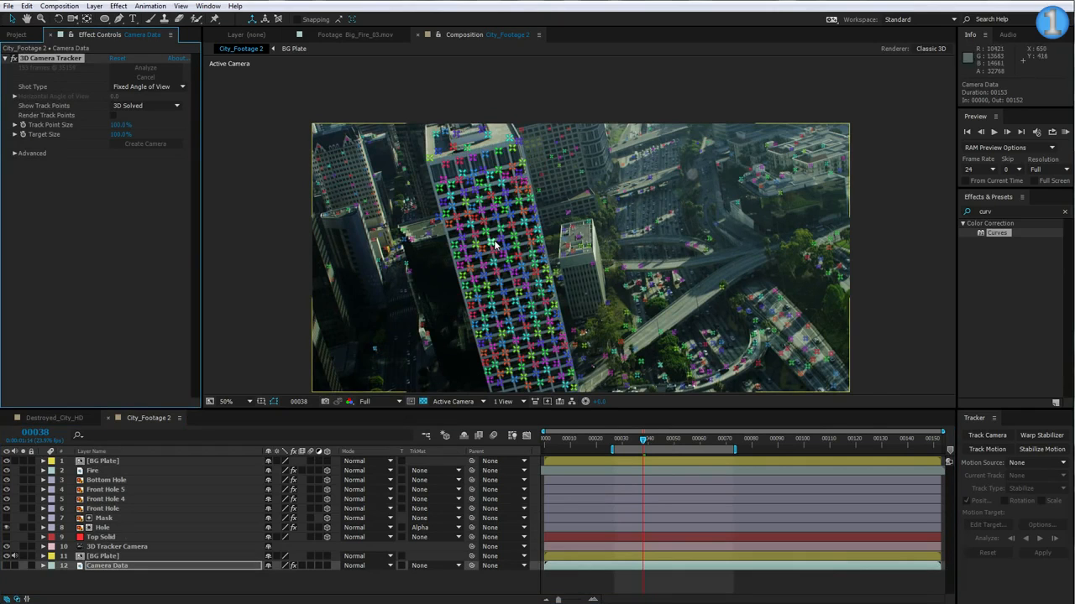
pyautogui.click(490, 195)
pyautogui.keyDown('shift'); pyautogui.click(474, 278); pyautogui.keyUp('shift')
pyautogui.keyDown('shift'); pyautogui.click(536, 272); pyautogui.keyUp('shift')
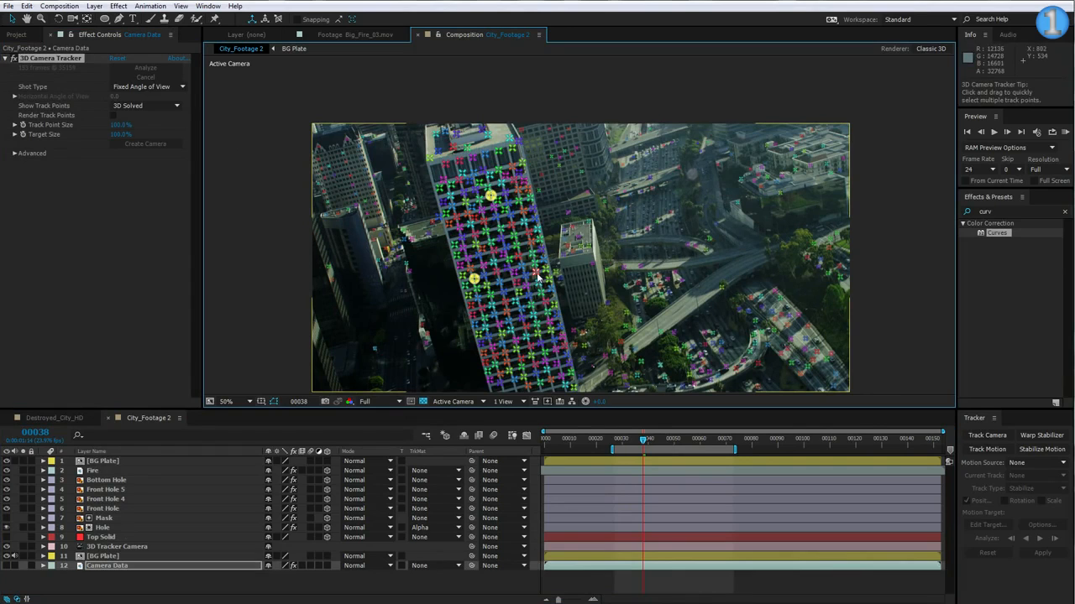
pyautogui.rightClick(493, 237)
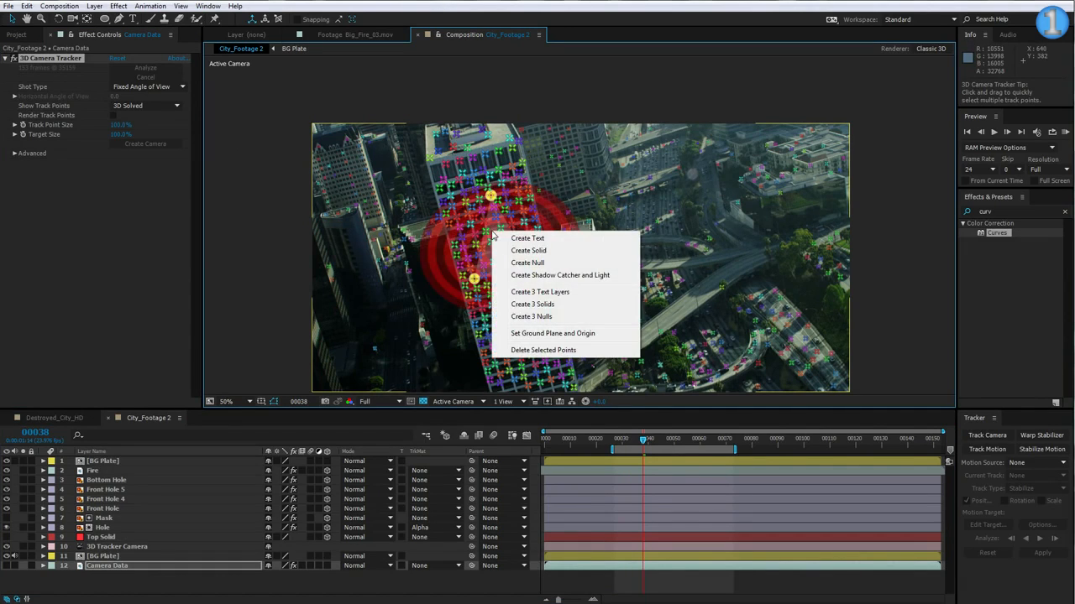
pyautogui.click(538, 252)
# Rename the new track solid Beams and scrub the timeline to check how it follows the building.
pyautogui.click(94, 451)
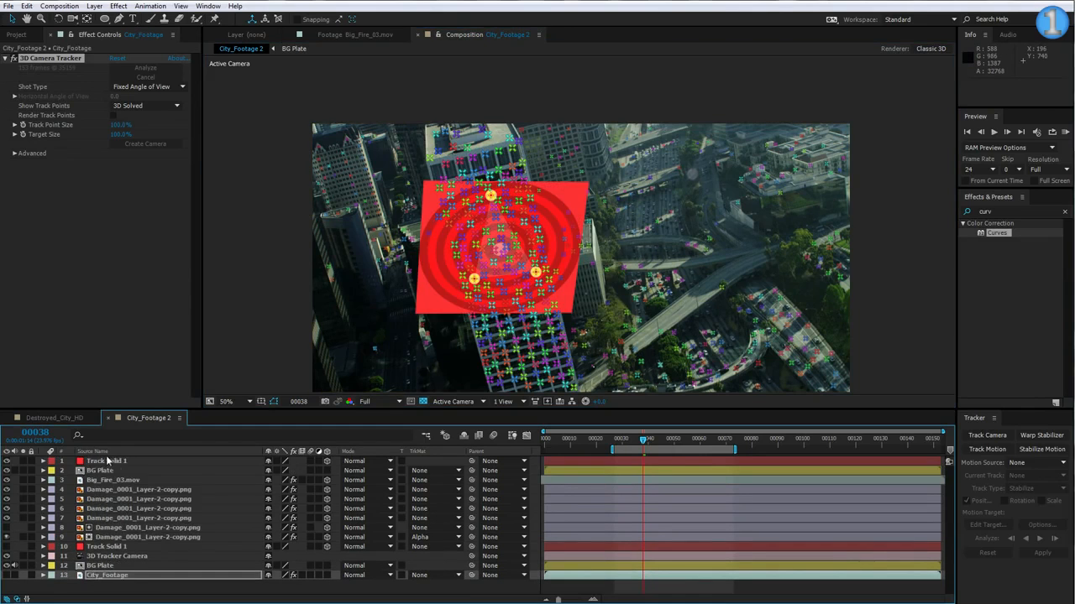
pyautogui.click(111, 461)
pyautogui.press('Return')
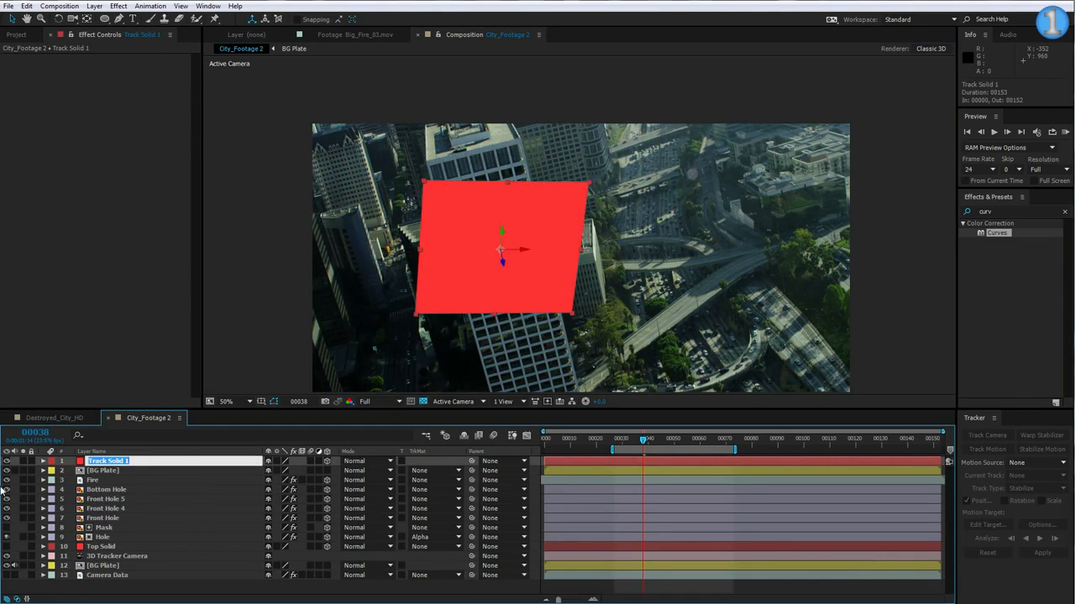
pyautogui.write('Beams')
pyautogui.press('Return')
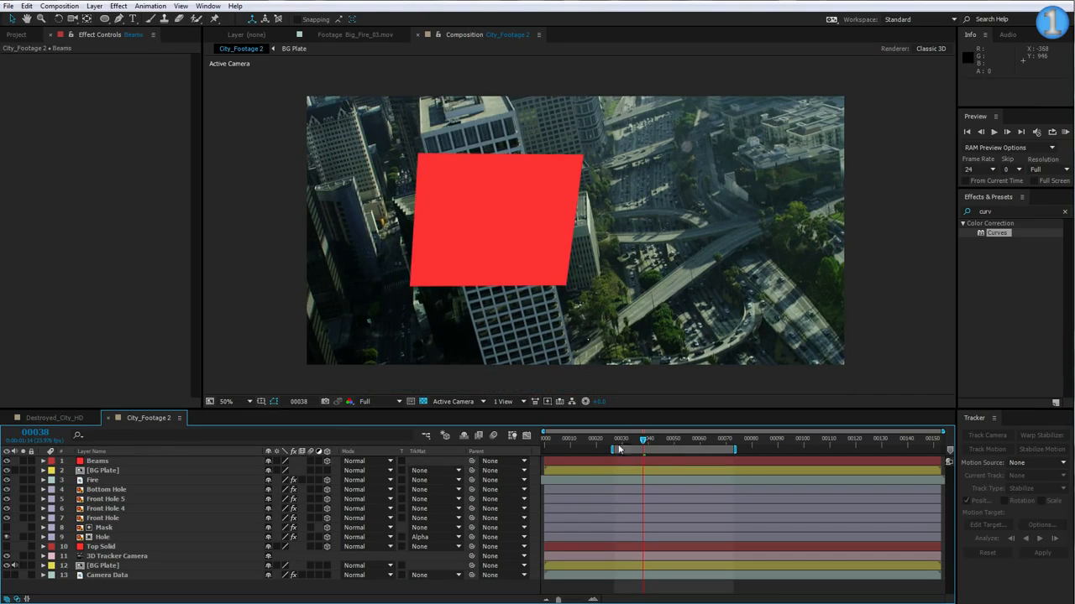
pyautogui.moveTo(643, 438)
pyautogui.mouseDown()
pyautogui.moveTo(713, 440)
pyautogui.moveTo(647, 440)
pyautogui.mouseUp()
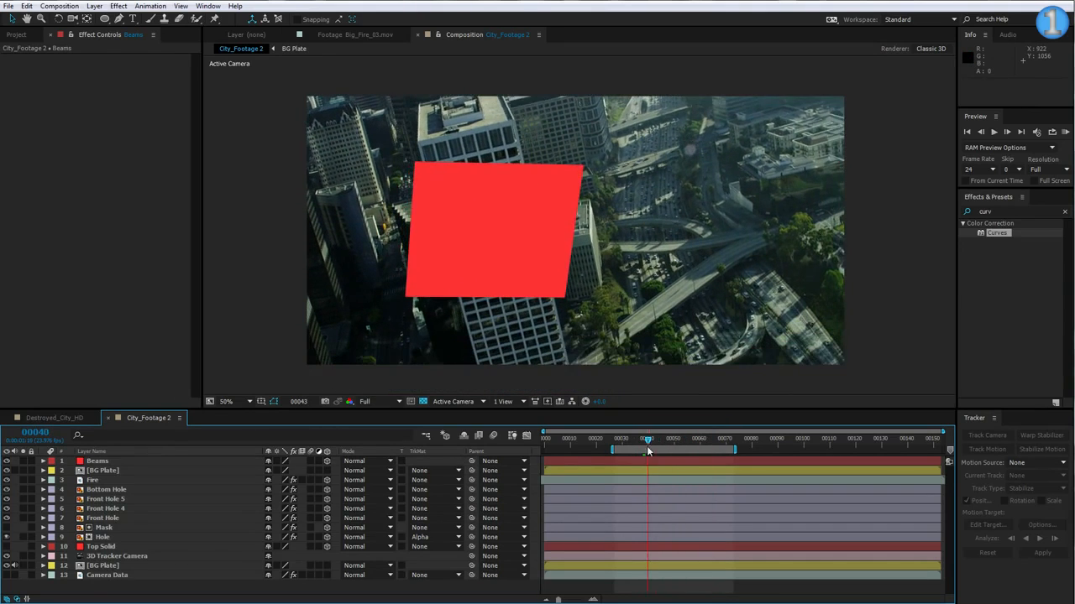
# Rotate the Beams solid to line up with the tall building's slanted window grid and hide the layer.
pyautogui.click(99, 461)
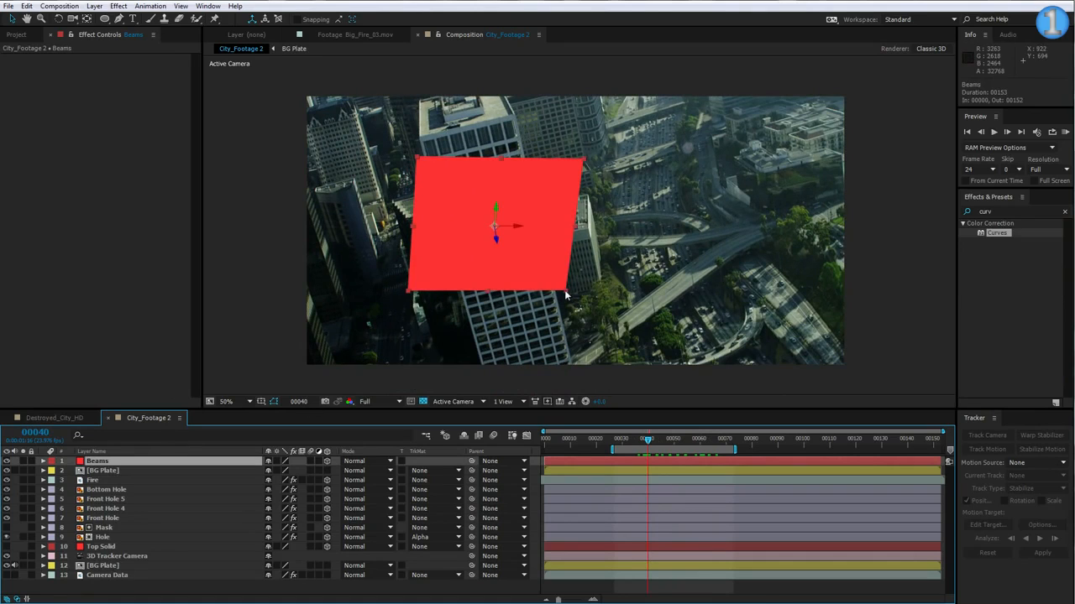
pyautogui.moveTo(567, 292); pyautogui.dragTo(581, 300)
pyautogui.press('w')
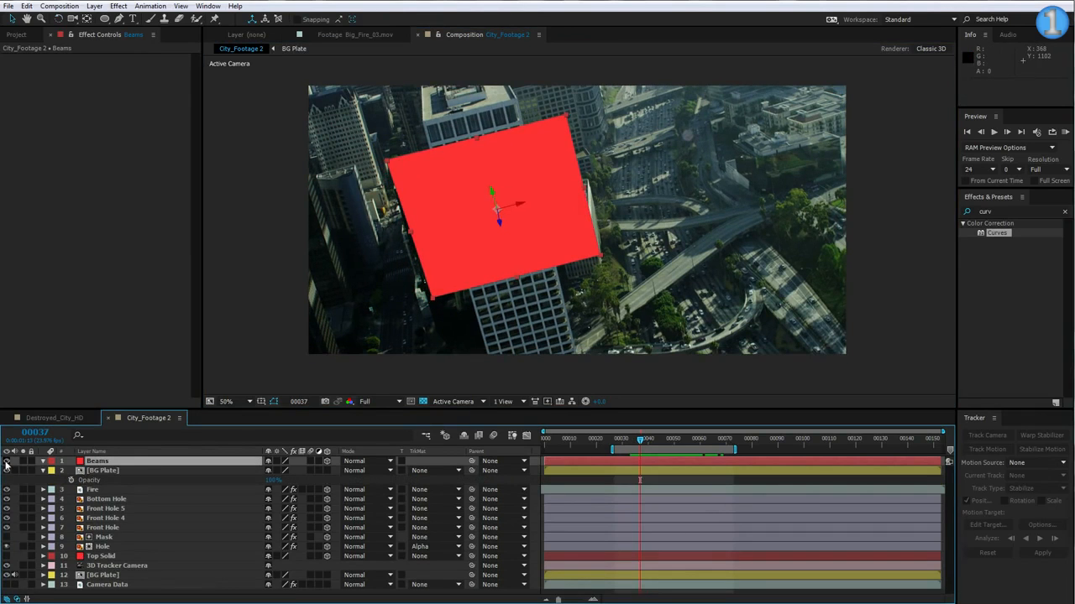
pyautogui.click(6, 462)
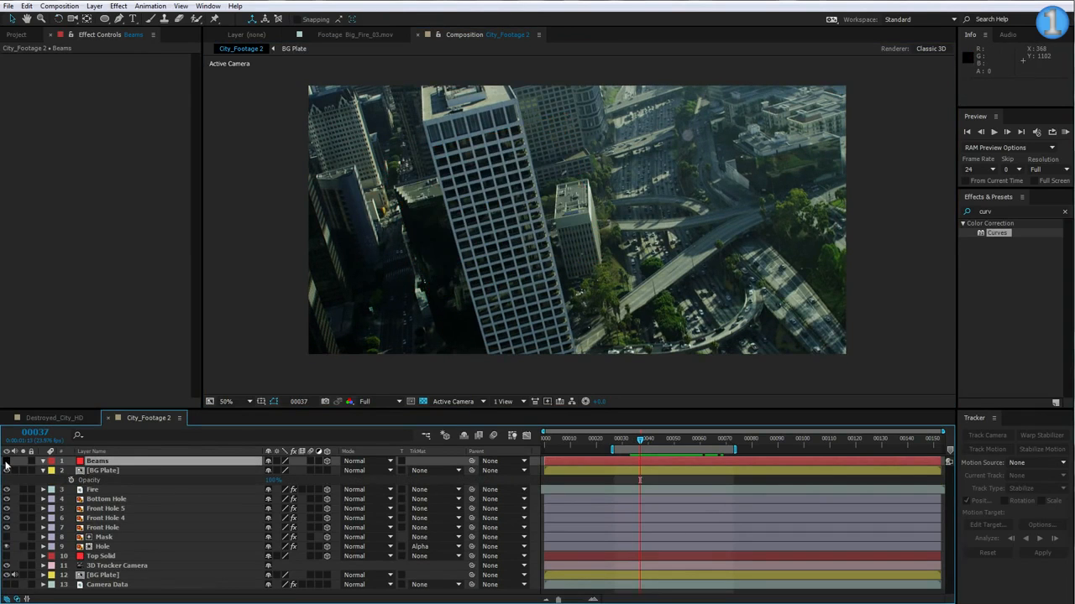
# Draw a thin pen mask on the Beams solid around a horizontal facade beam on the left side of the building.
pyautogui.click(117, 19)
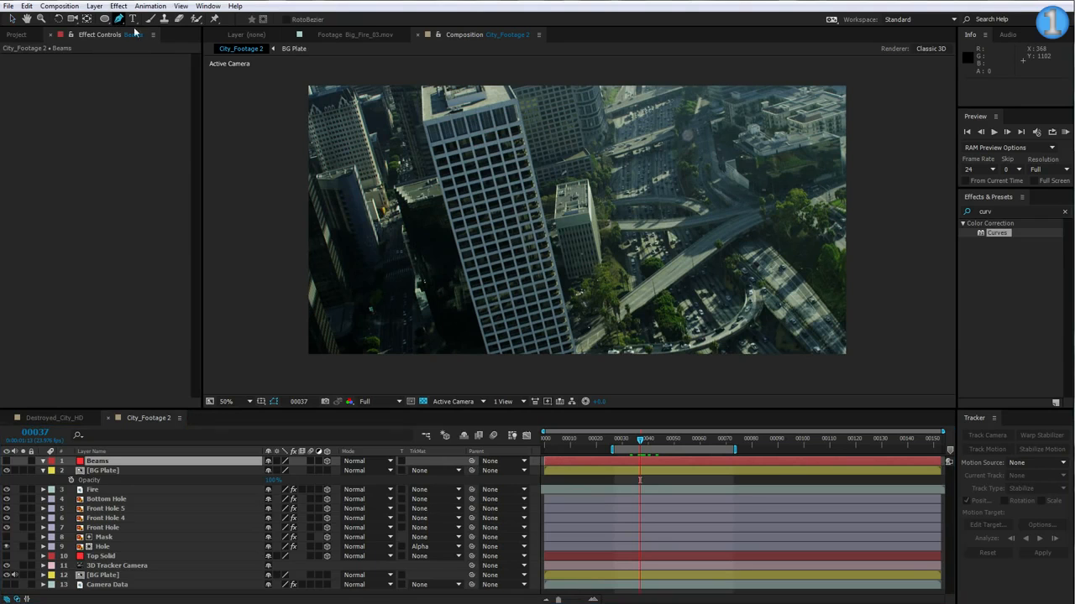
pyautogui.click(97, 463)
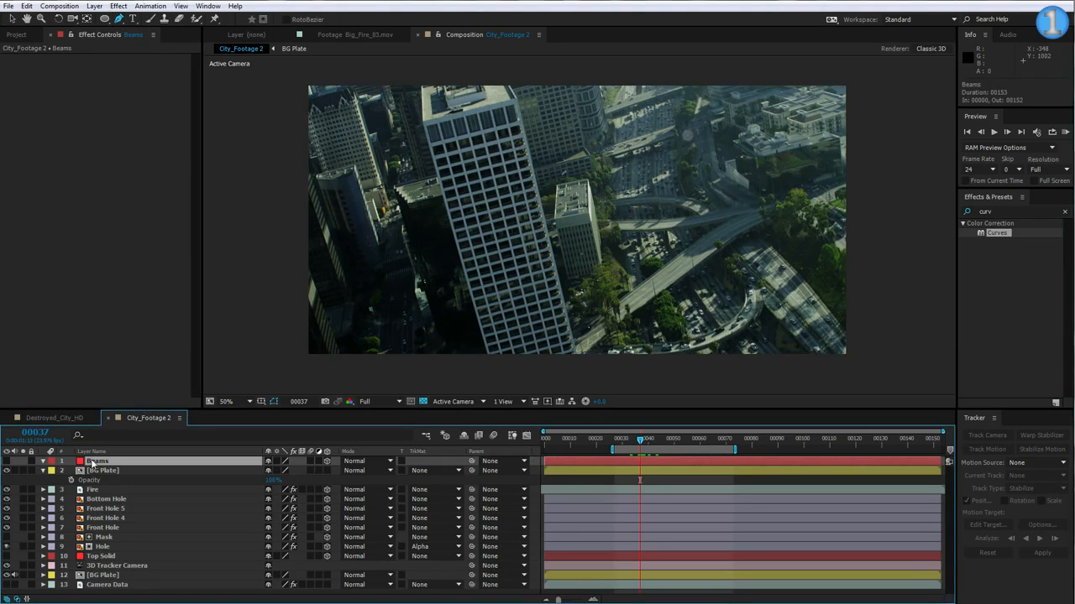
pyautogui.scroll(2, 420, 156)
pyautogui.press('h')
pyautogui.moveTo(384, 163); pyautogui.dragTo(443, 235)
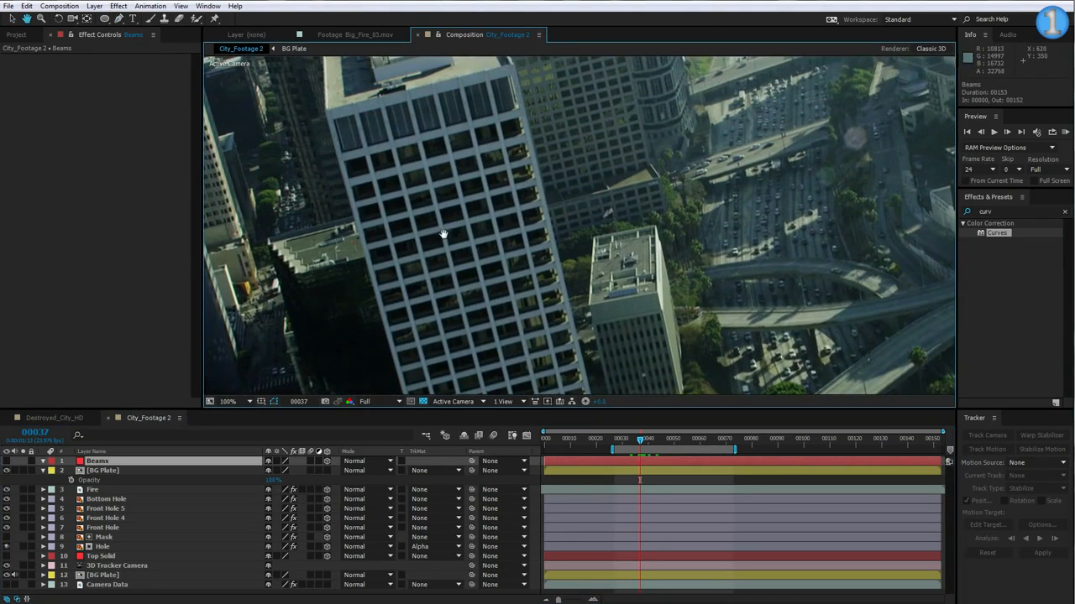
pyautogui.press('g')
pyautogui.click(378, 219)
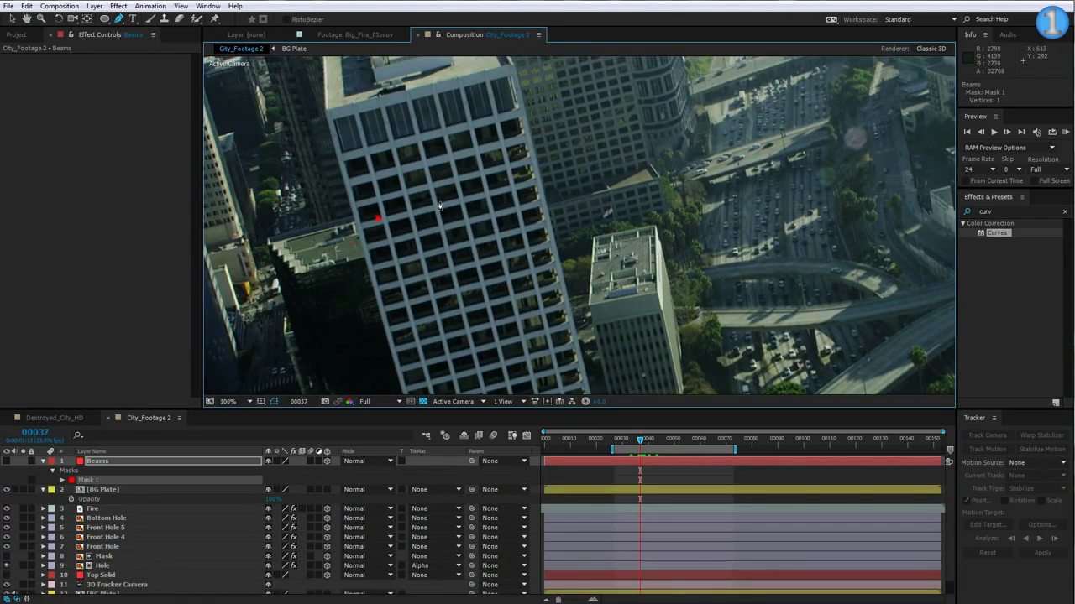
pyautogui.click(440, 206)
pyautogui.scroll(2, 440, 206)
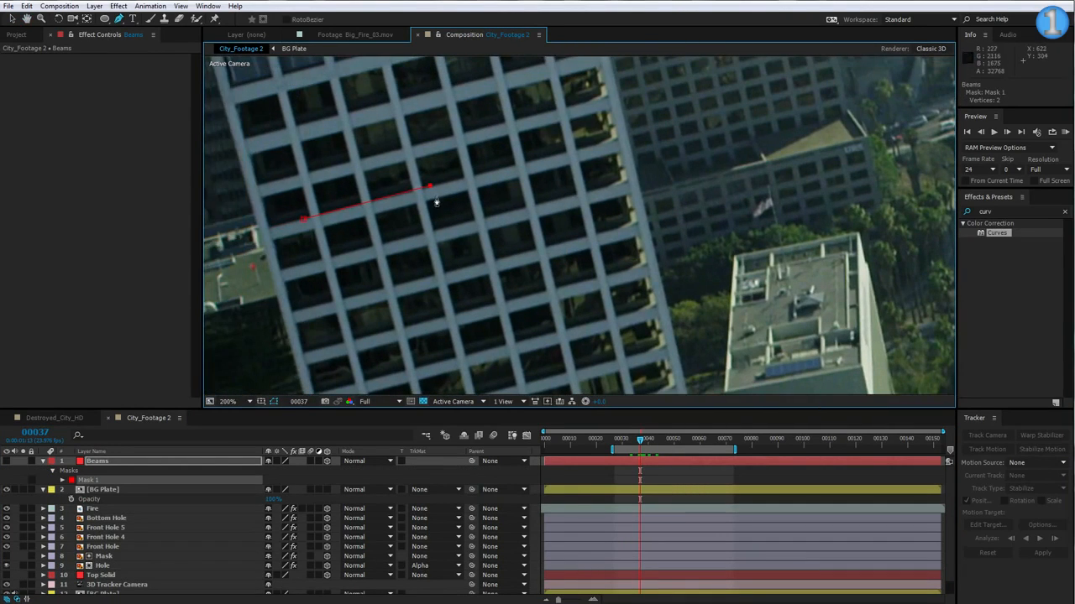
pyautogui.click(438, 197)
pyautogui.click(304, 223)
pyautogui.press(',')
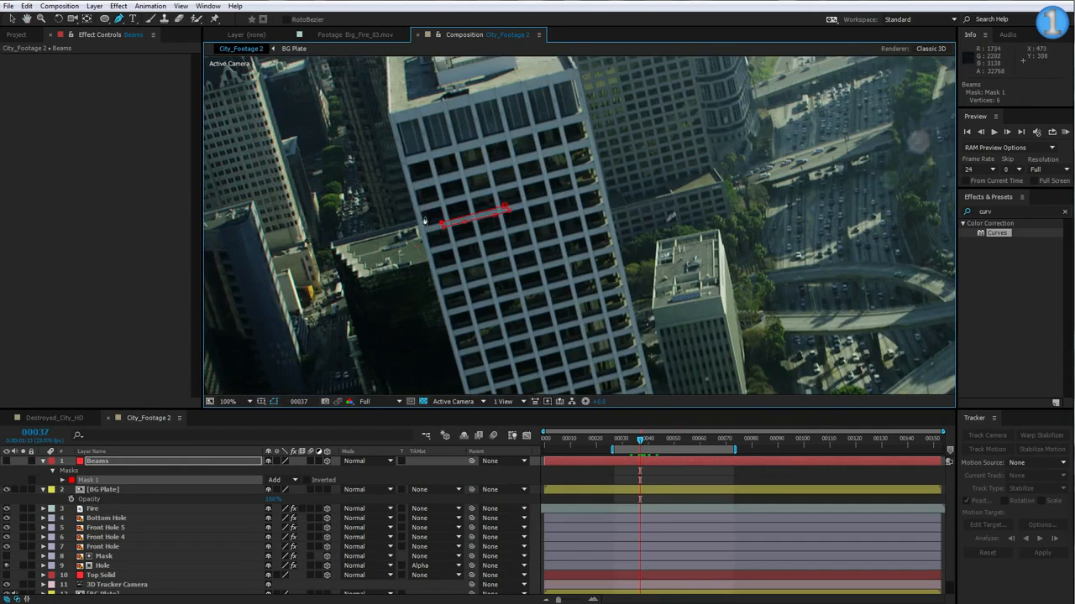
# Set the upper BG Plate's track matte to Alpha Matte "Beams" and check the beam against the damage hole.
pyautogui.click(6, 490)
pyautogui.scroll(2, 489, 252)
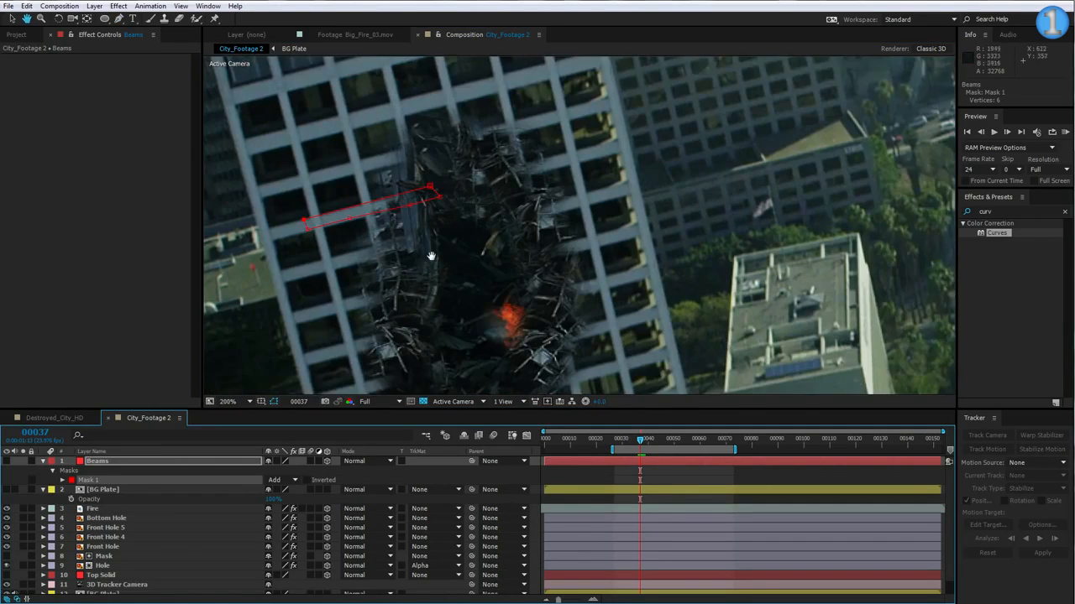
pyautogui.click(7, 491)
pyautogui.click(102, 489)
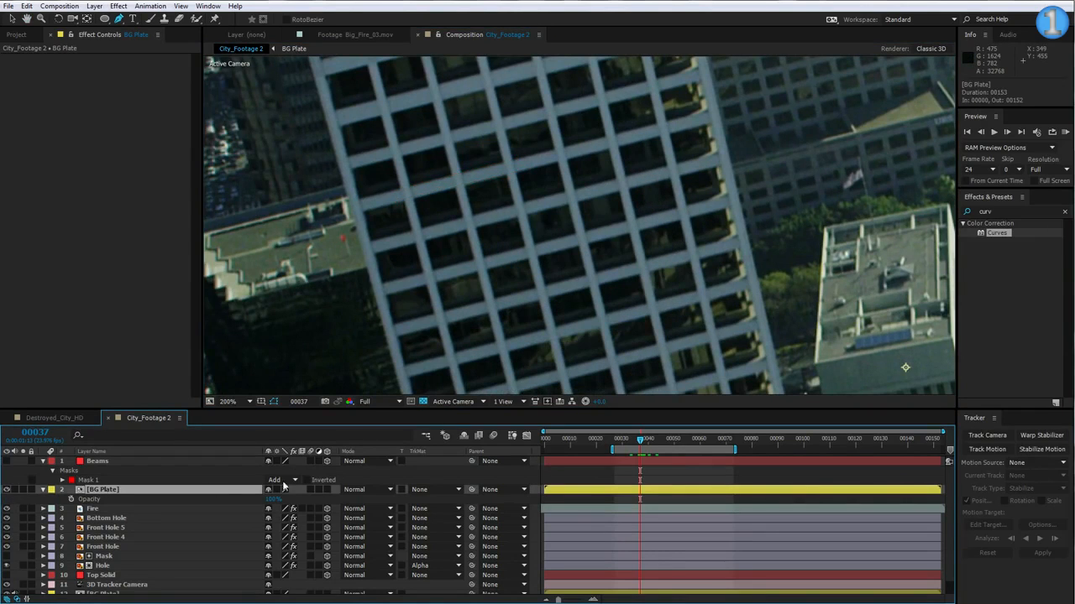
pyautogui.click(419, 490)
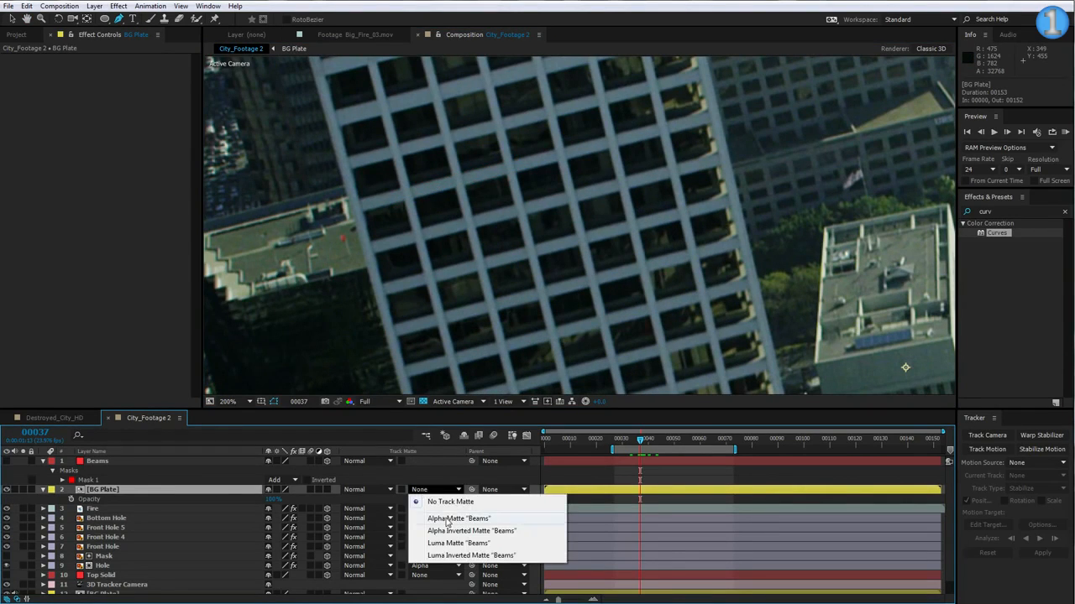
pyautogui.click(452, 519)
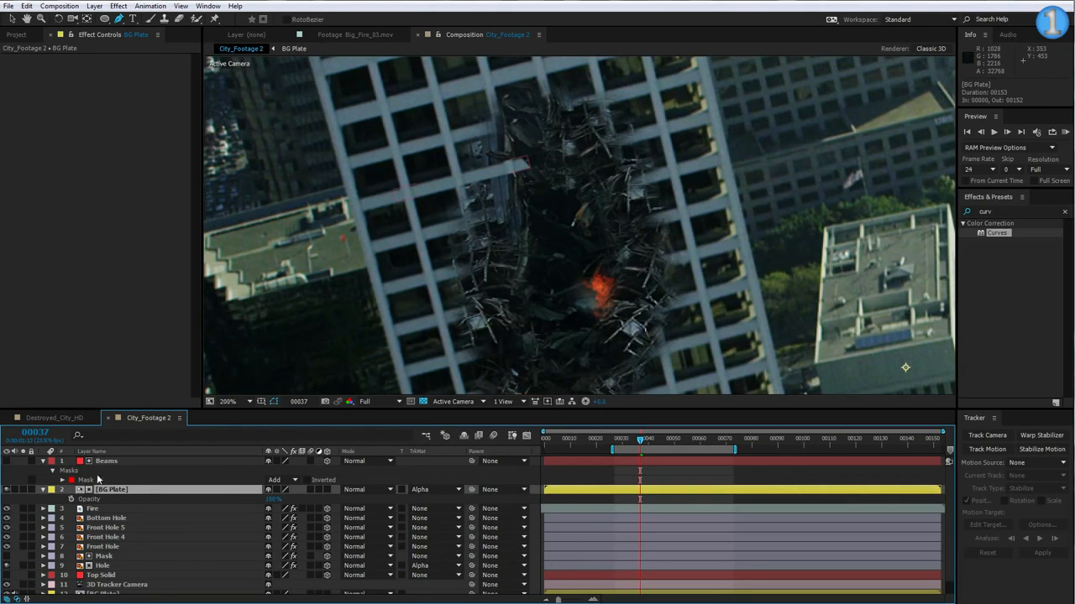
pyautogui.click(521, 161)
pyautogui.moveTo(640, 441)
pyautogui.mouseDown()
pyautogui.moveTo(665, 444)
pyautogui.moveTo(646, 445)
pyautogui.mouseUp()
pyautogui.scroll(-1, 573, 233)
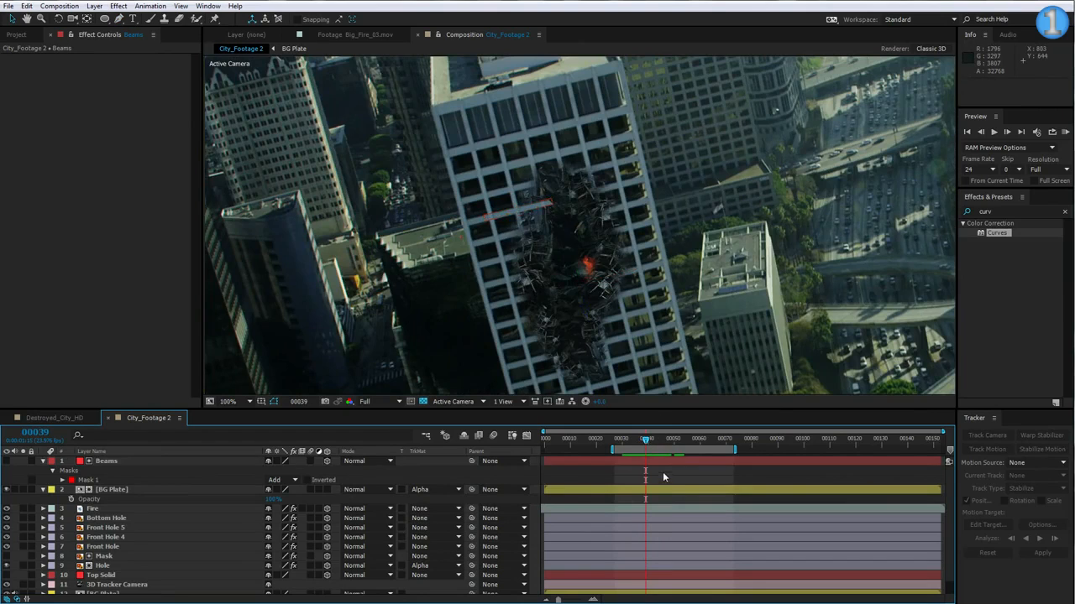
# Mask a short horizontal beam on the Beams solid, protruding into the hole from its upper right edge.
pyautogui.scroll(1, 578, 230)
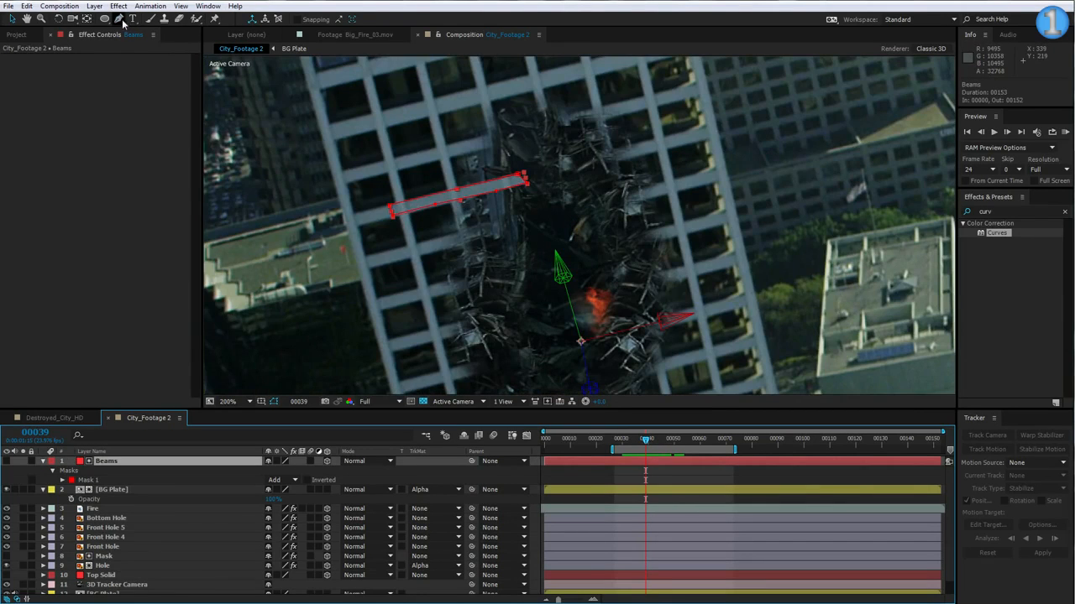
pyautogui.moveTo(656, 261); pyautogui.dragTo(614, 239)
pyautogui.press('g')
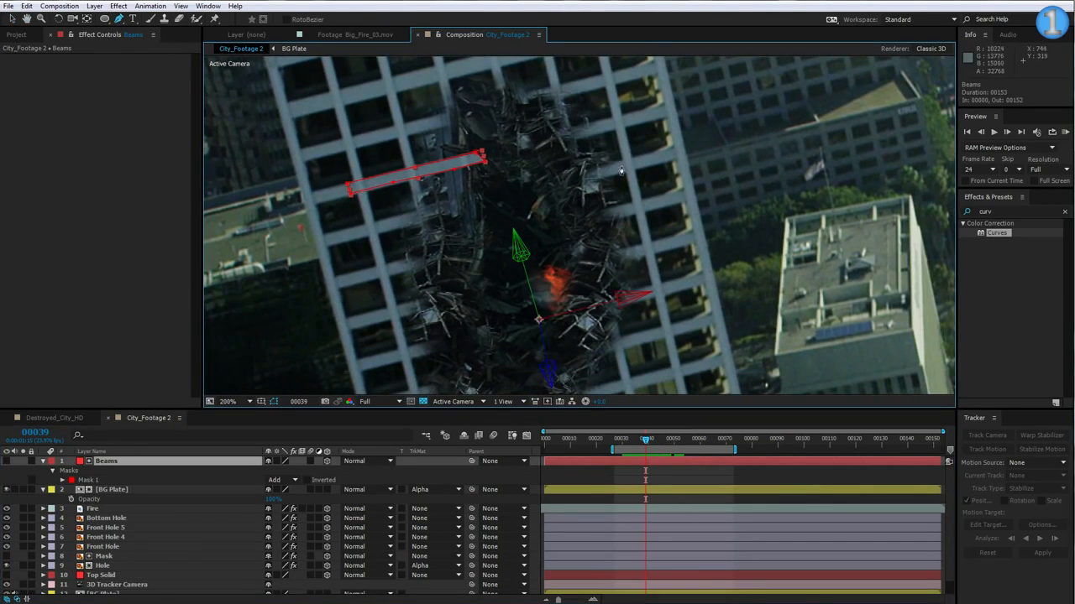
pyautogui.click(621, 162)
pyautogui.click(559, 179)
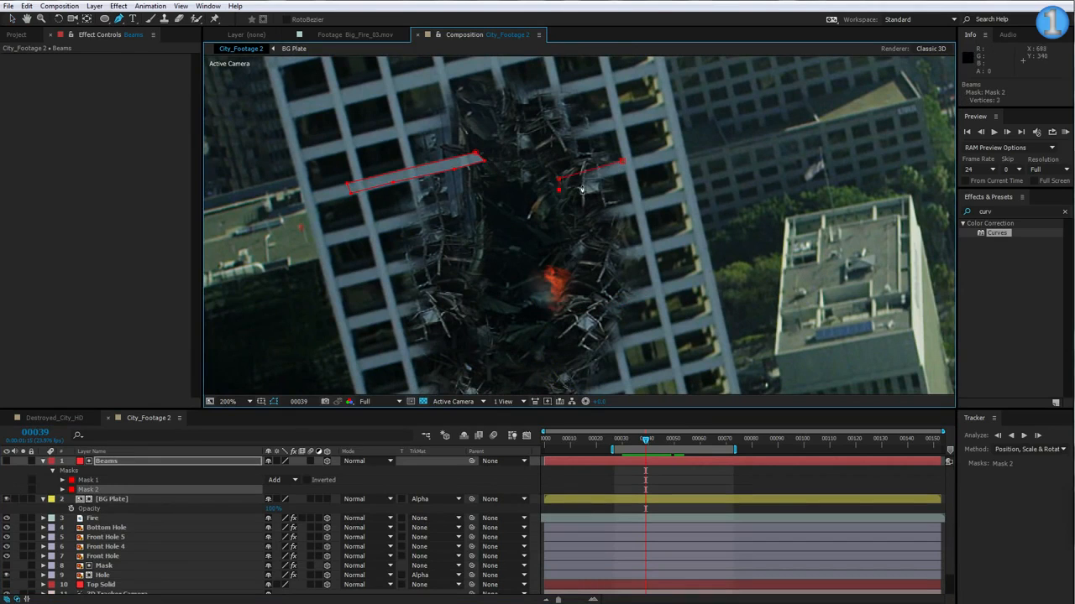
pyautogui.click(622, 165)
# Add a jagged, bent beam mask to the Beams solid directly below the first beam on the hole's right edge.
pyautogui.scroll(1, 600, 223)
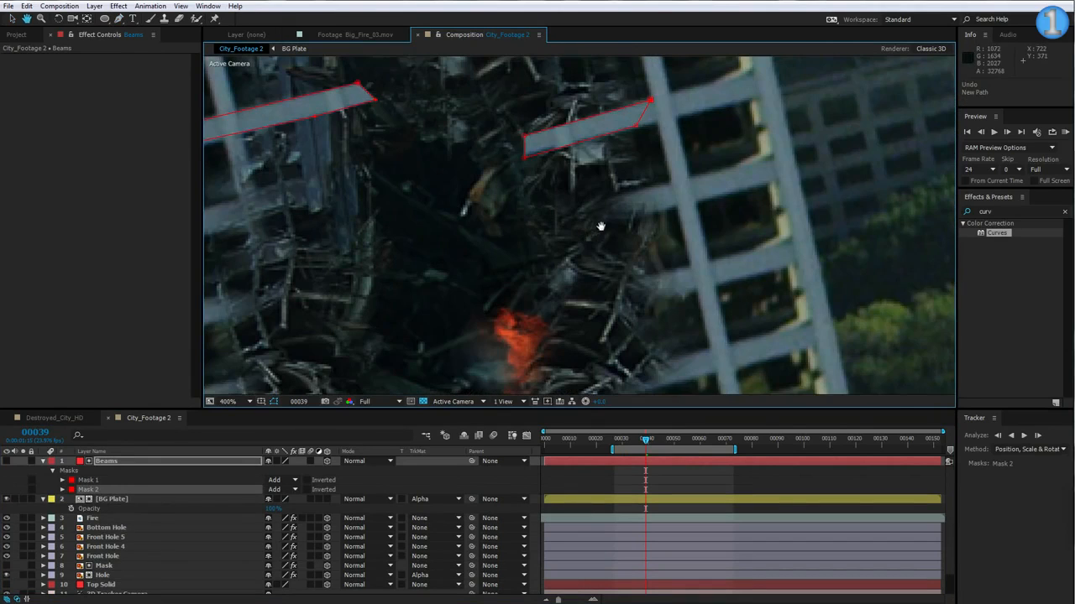
pyautogui.click(637, 201)
pyautogui.click(602, 211)
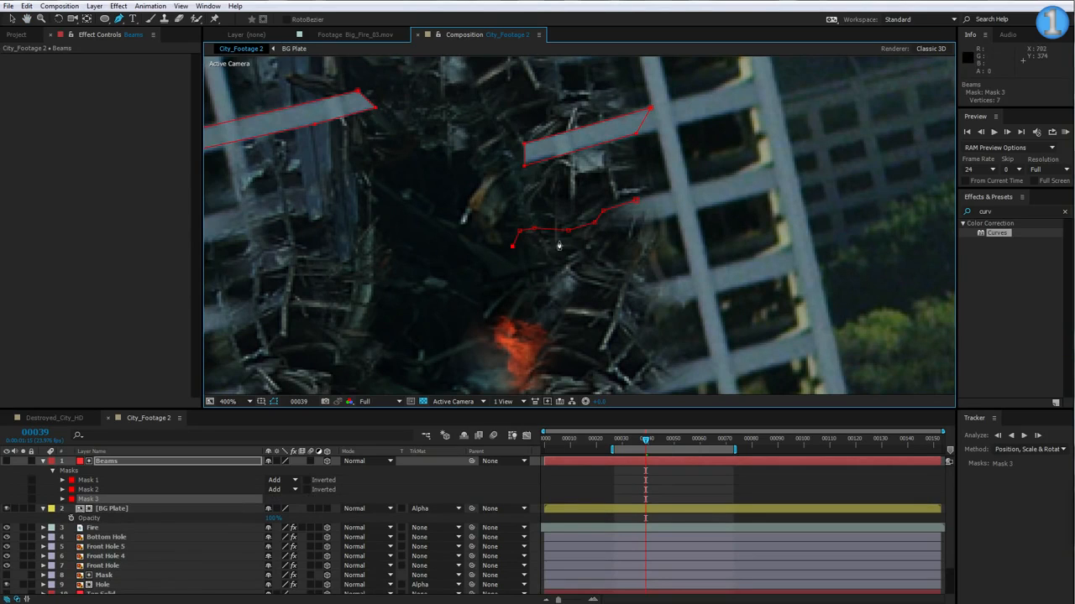
pyautogui.click(615, 227)
pyautogui.click(643, 214)
# Mask another broken beam stub on the hole's right edge, one floor below the bent beam and beside the fire.
pyautogui.scroll(-5, 629, 230)
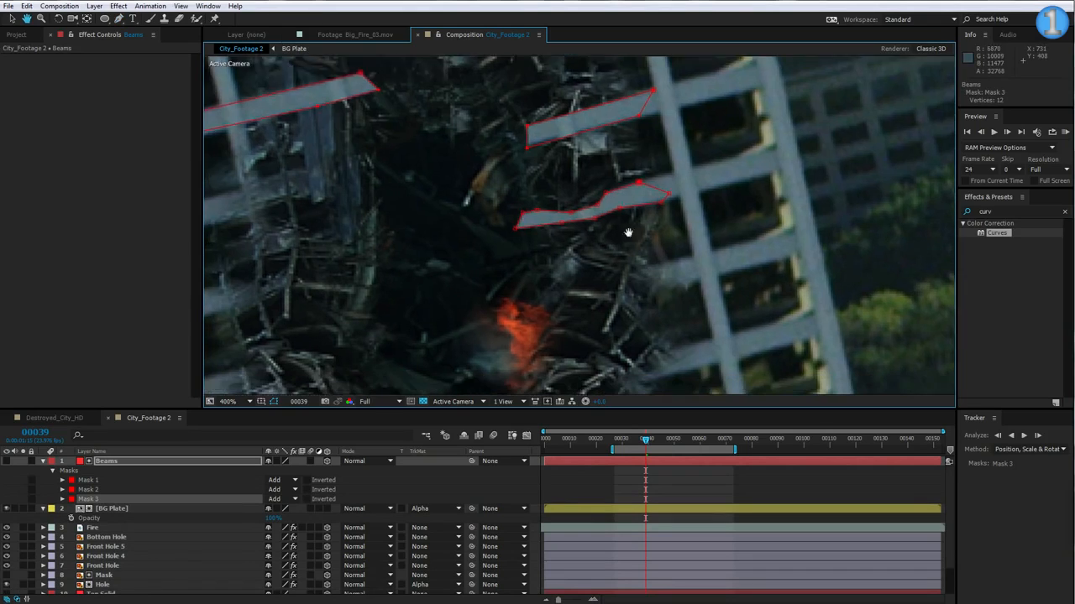
pyautogui.click(694, 162)
pyautogui.click(620, 178)
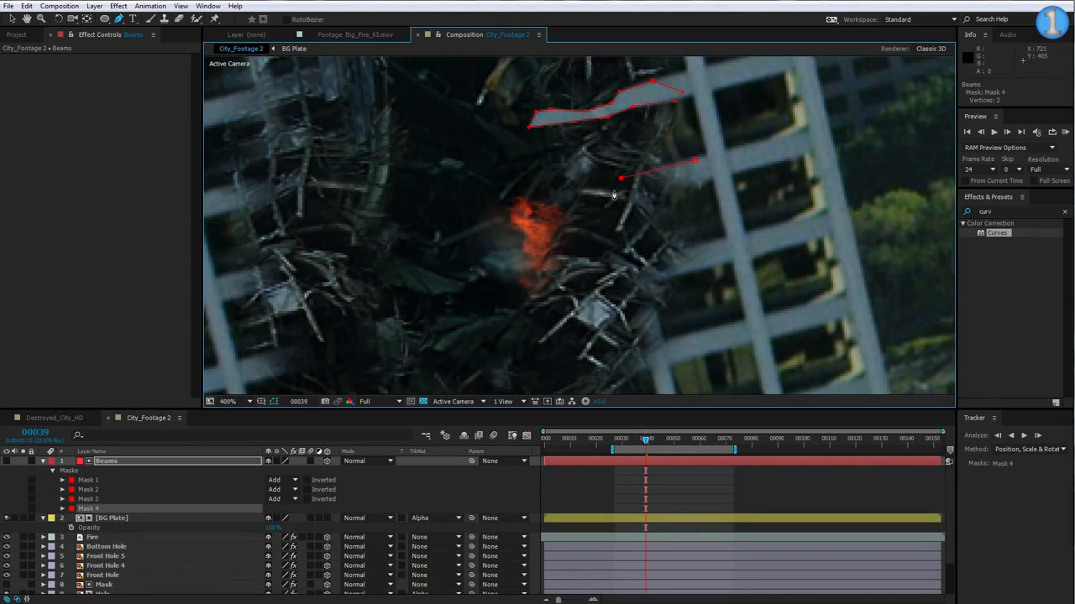
pyautogui.click(695, 161)
pyautogui.scroll(-2, 660, 170)
# Mask a tapering vertical beam on the Beams solid that hangs from the top edge into the hole.
pyautogui.click(659, 461)
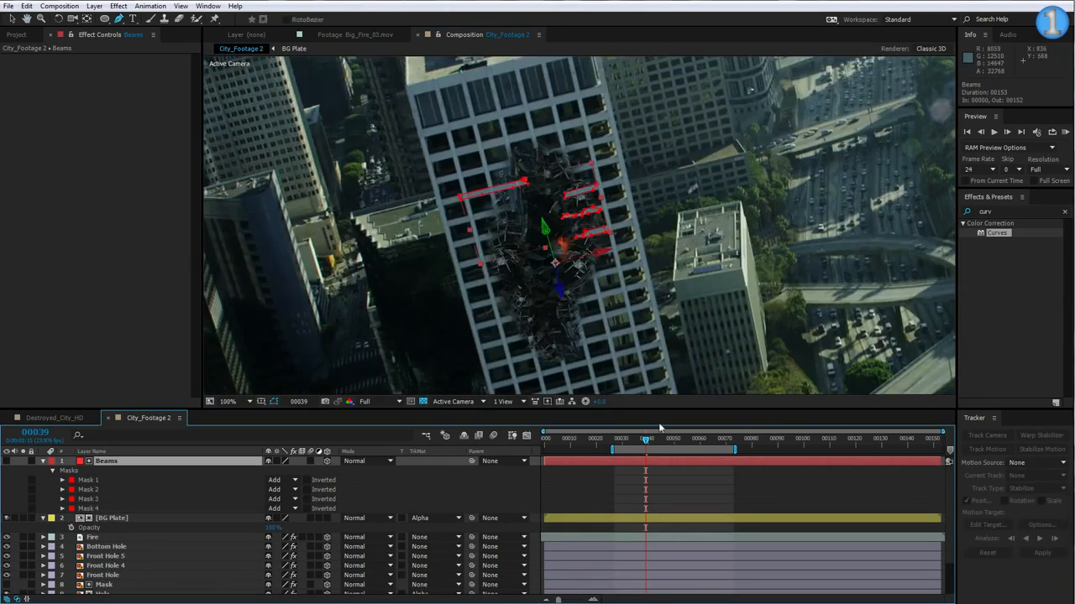
pyautogui.press('space')
pyautogui.scroll(1, 542, 156)
pyautogui.moveTo(542, 157); pyautogui.dragTo(580, 220)
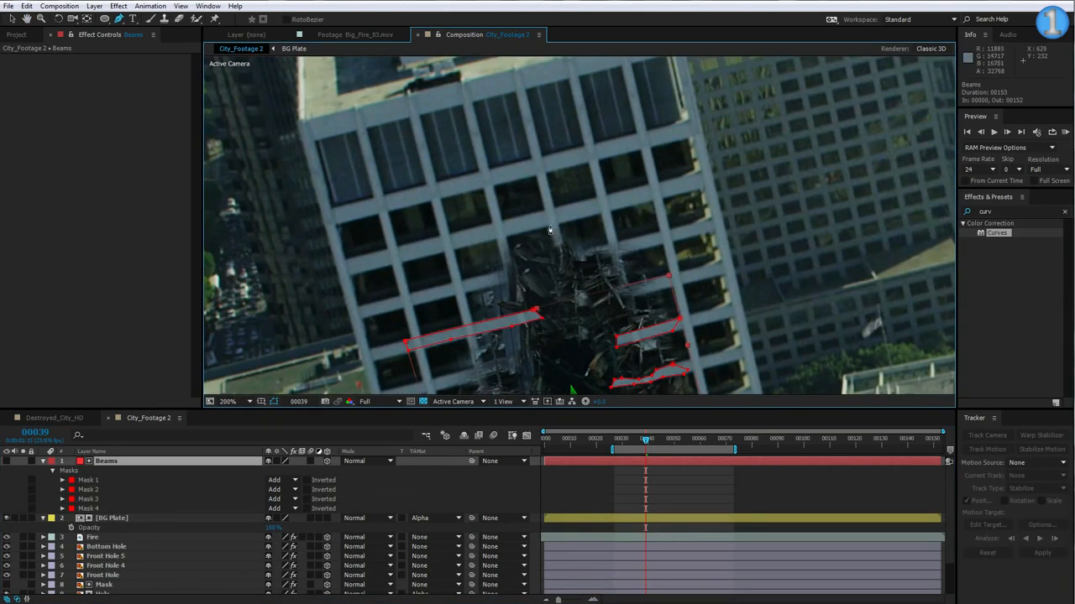
pyautogui.click(551, 225)
pyautogui.click(583, 331)
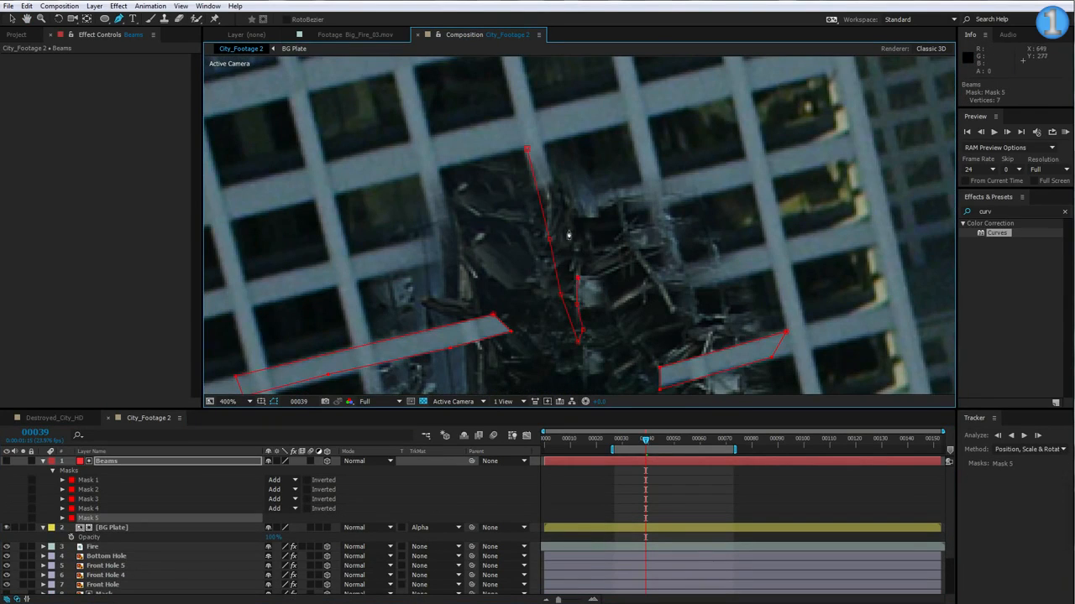
pyautogui.click(528, 151)
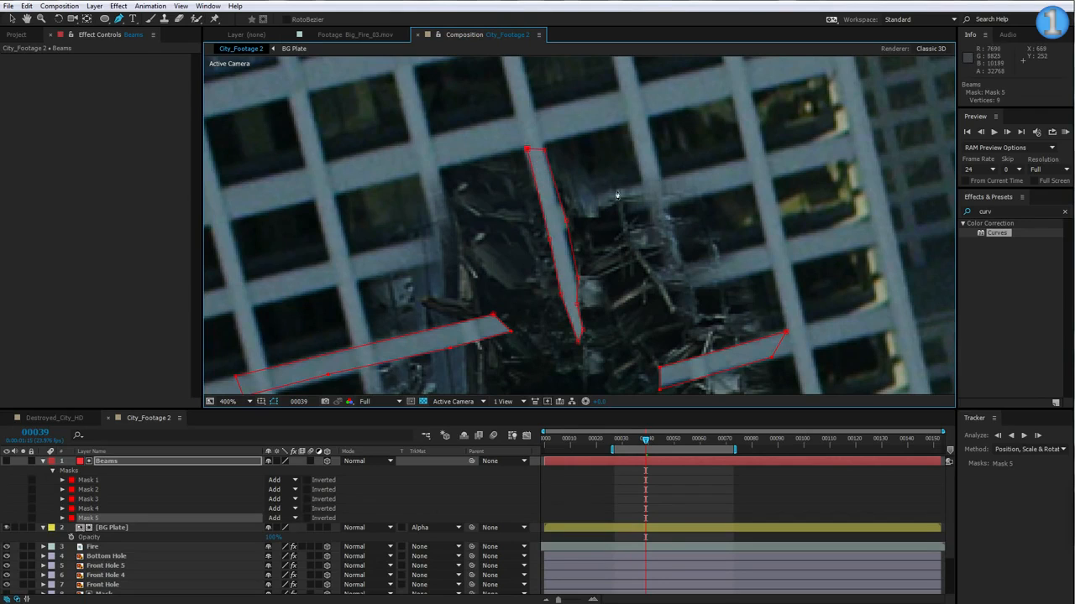
# Add a horizontal beam mask crossing the hanging vertical beam near the top of the hole.
pyautogui.click(618, 192)
pyautogui.click(525, 218)
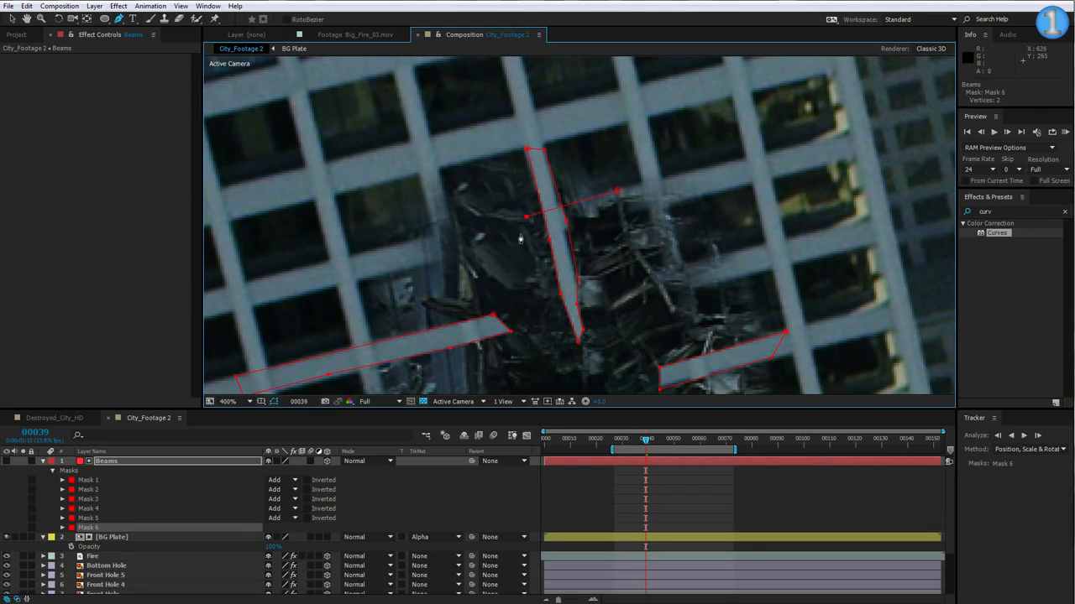
pyautogui.click(587, 221)
pyautogui.click(627, 211)
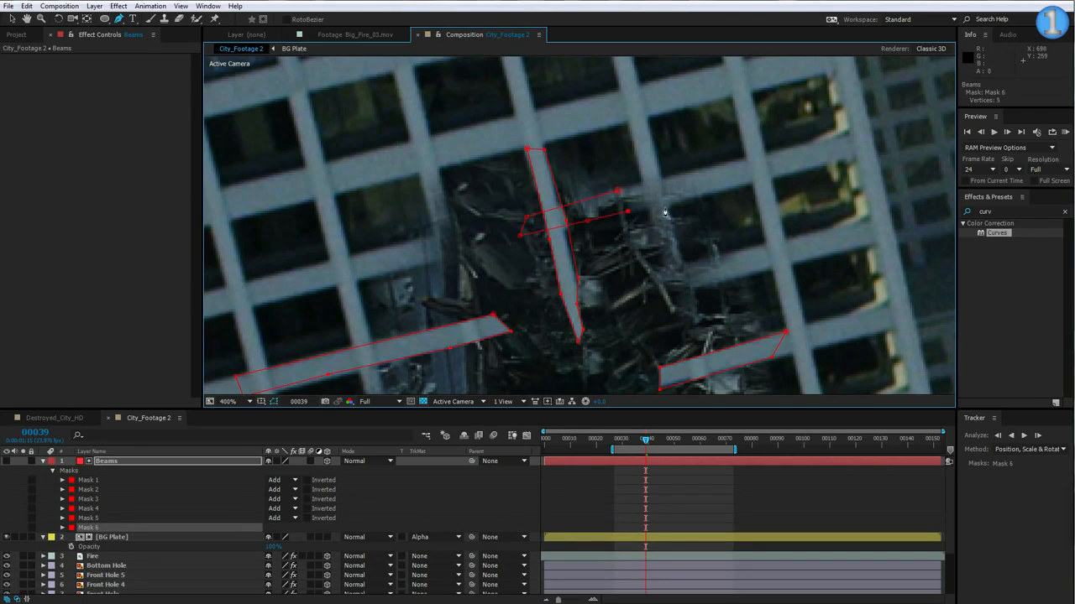
pyautogui.click(620, 192)
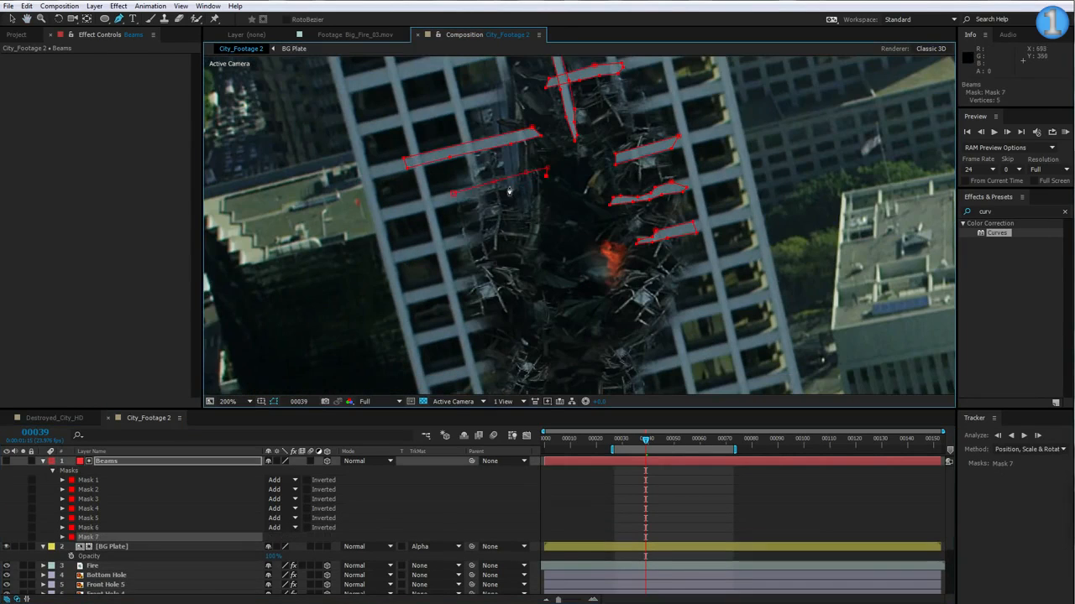
# Mask further broken horizontal beams on successive floors along the hole's left edge, undoing the last stray path.
pyautogui.click(456, 201)
pyautogui.click(453, 194)
pyautogui.click(446, 241)
pyautogui.click(551, 214)
pyautogui.click(447, 241)
pyautogui.click(465, 278)
pyautogui.click(557, 265)
pyautogui.hotkey('ctrl', 'z')
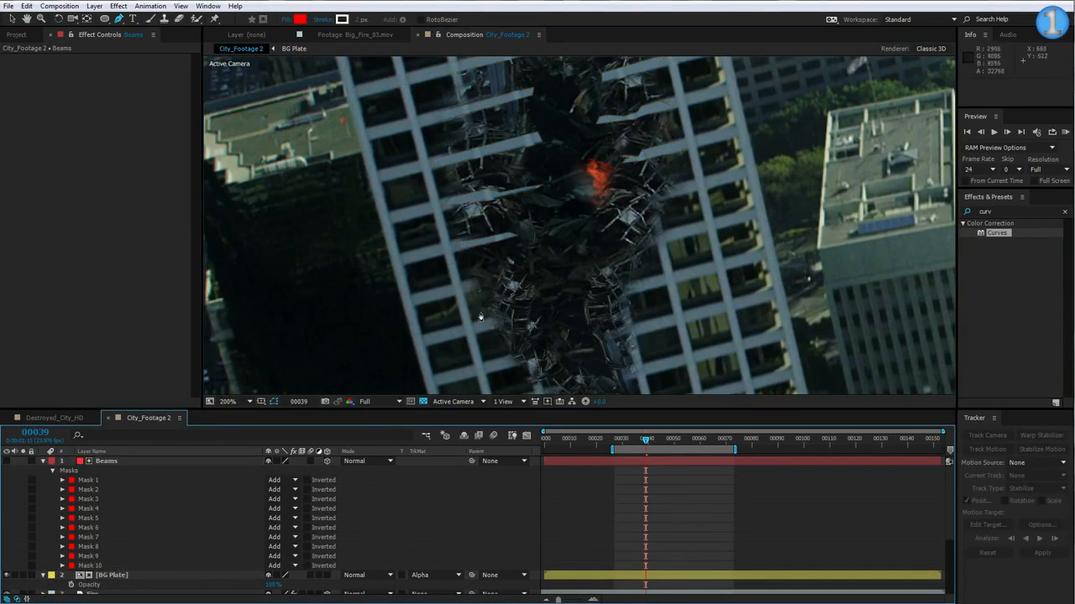
pyautogui.press('v')
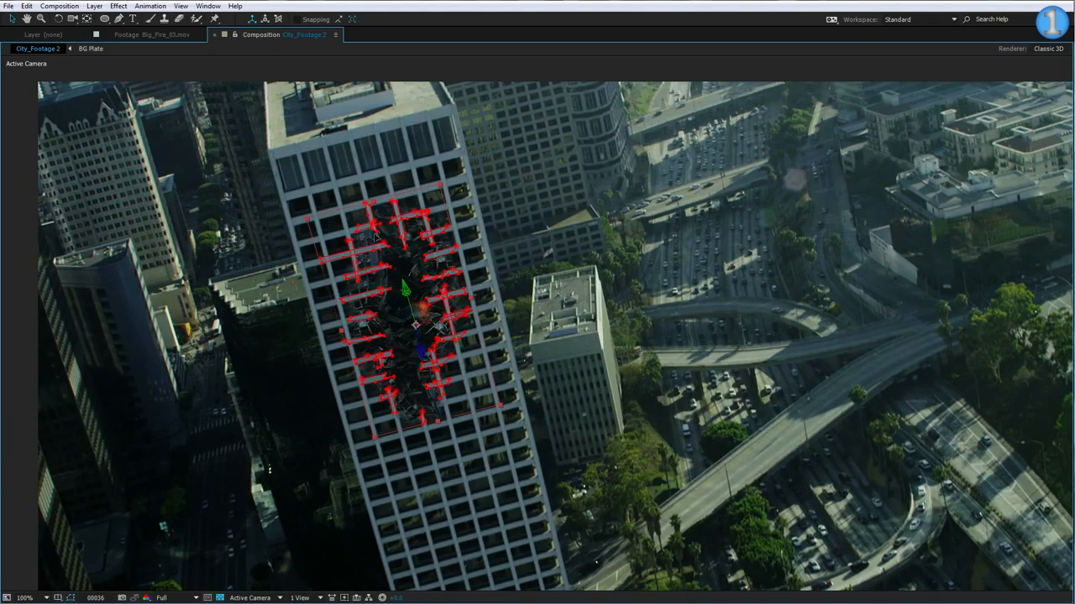
# Solo the upper BG Plate to inspect the isolated beam pieces and turn its solo off again.
pyautogui.press('`')
pyautogui.scroll(-1, 212, 348)
pyautogui.click(109, 472)
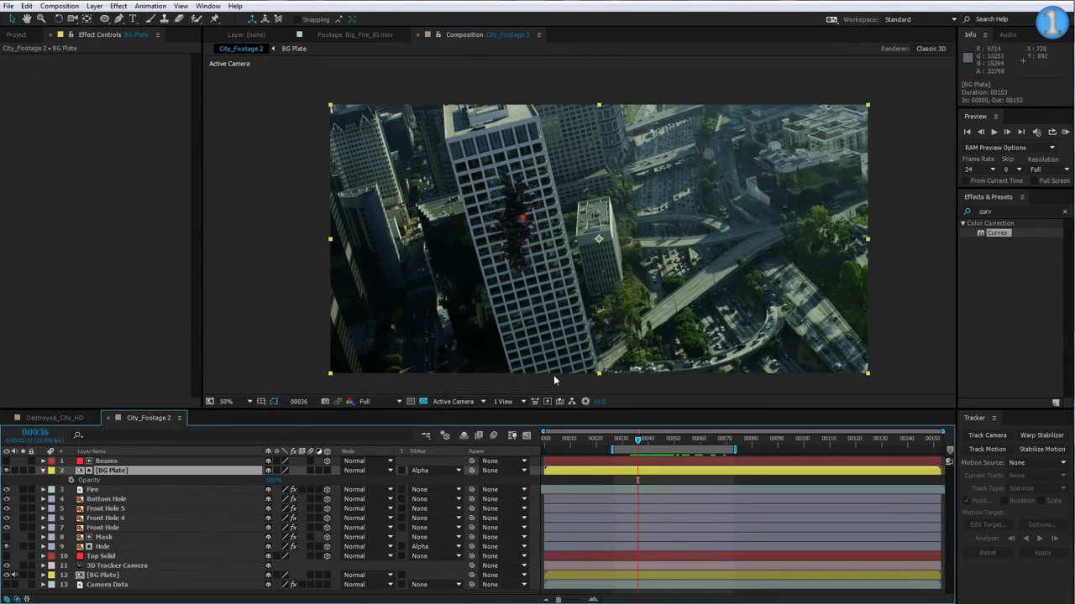
pyautogui.click(24, 471)
pyautogui.scroll(1, 511, 218)
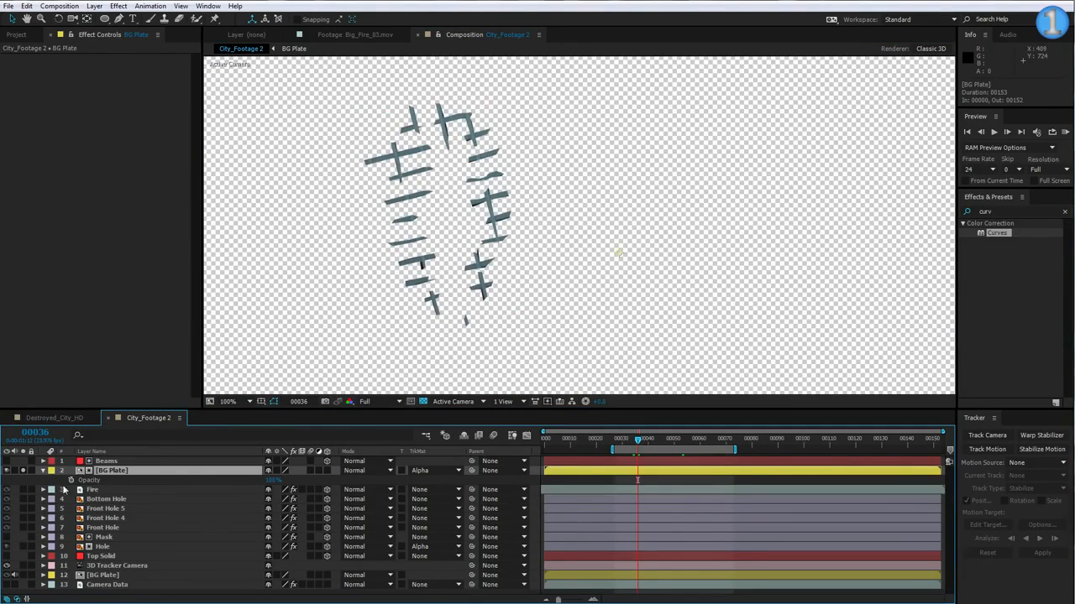
pyautogui.click(24, 471)
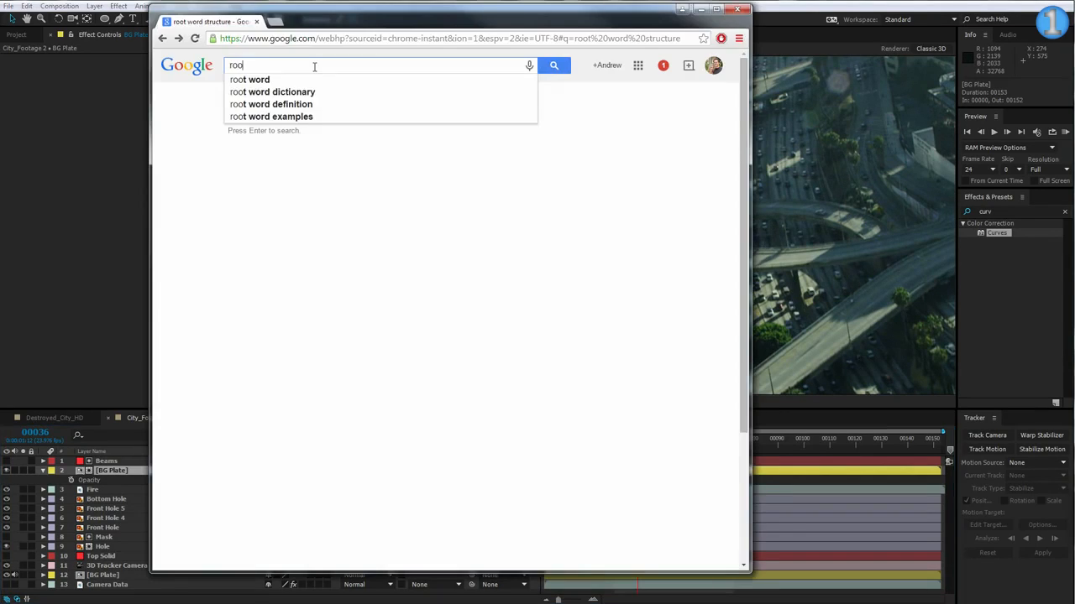
# Switch to the web browser and search Google for "root word structure".
pyautogui.write('w')
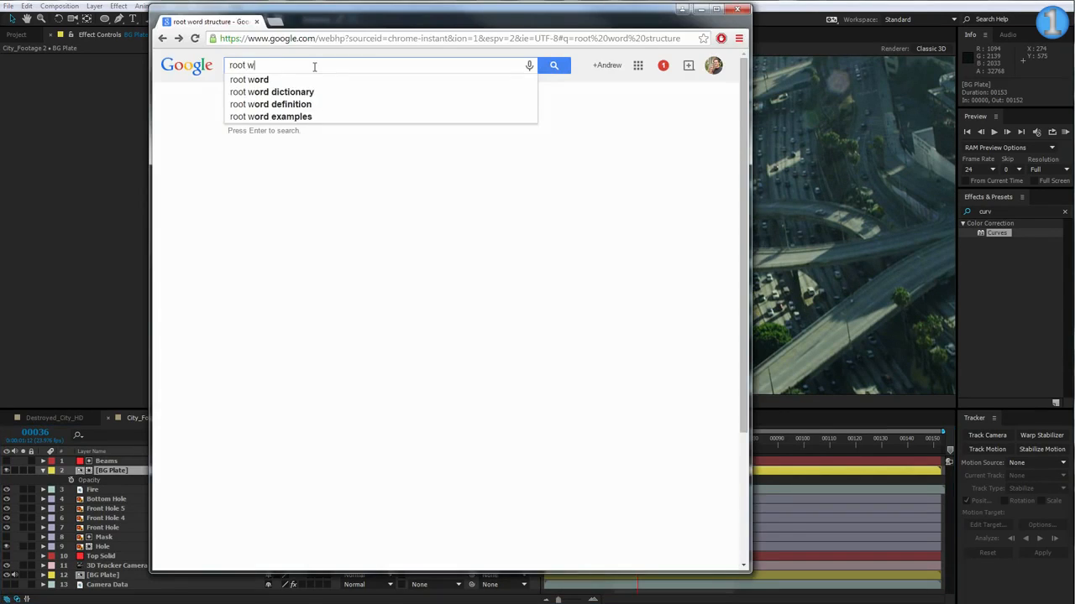
pyautogui.write('ord structure')
pyautogui.press('Return')
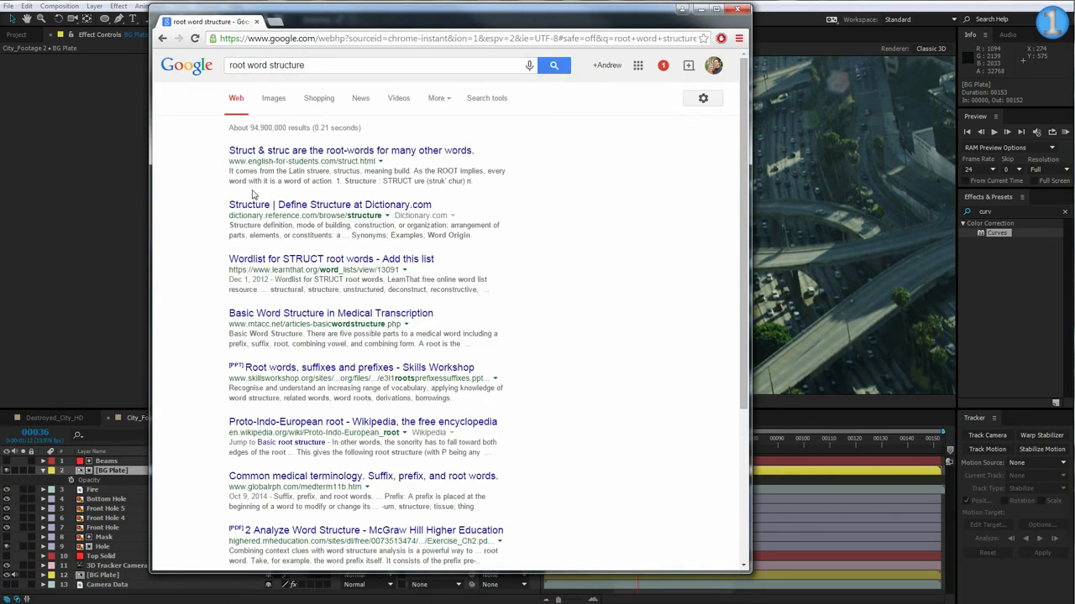
# Open the search result "Struct & struc are the root-words for many other words".
pyautogui.click(273, 156)
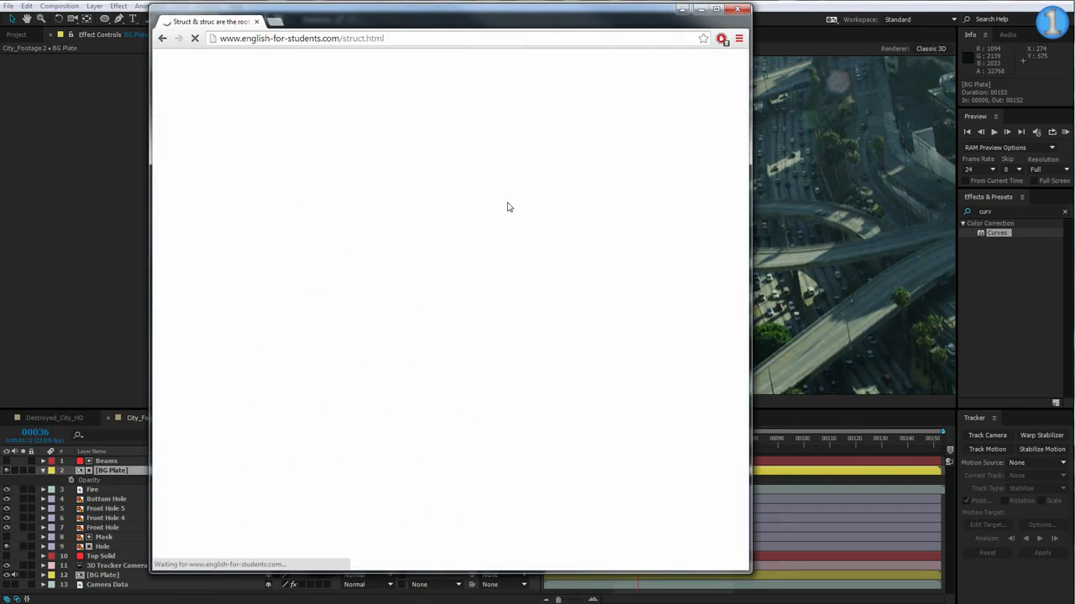
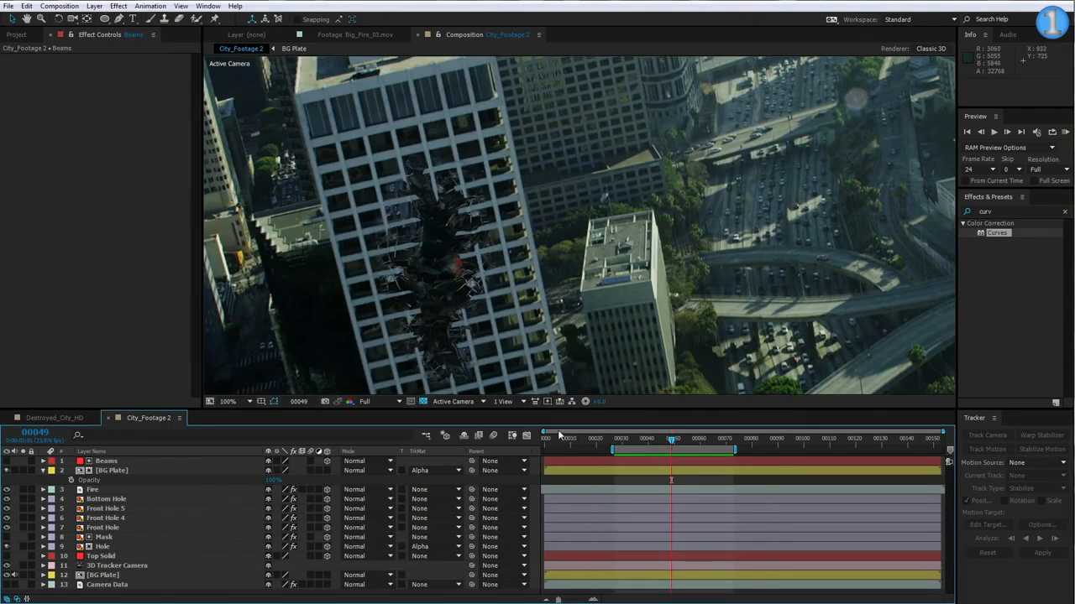
# Back in After Effects, apply the Roughen Edges effect to the Beams matte layer.
pyautogui.press('space')
pyautogui.moveTo(423, 297); pyautogui.dragTo(478, 221)
pyautogui.scroll(1, 441, 261)
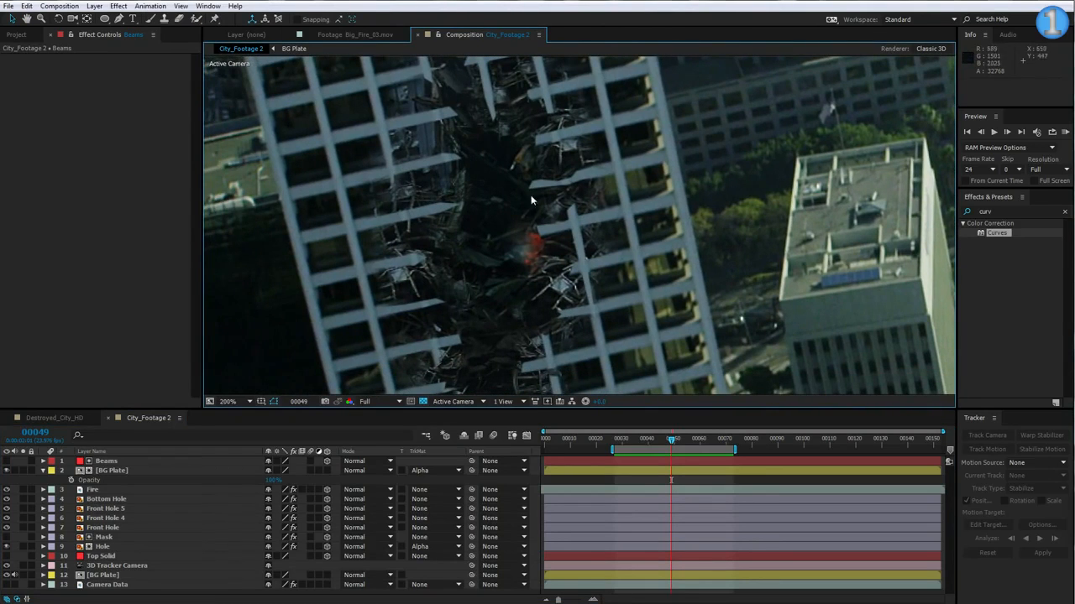
pyautogui.scroll(-1, 531, 199)
pyautogui.click(122, 462)
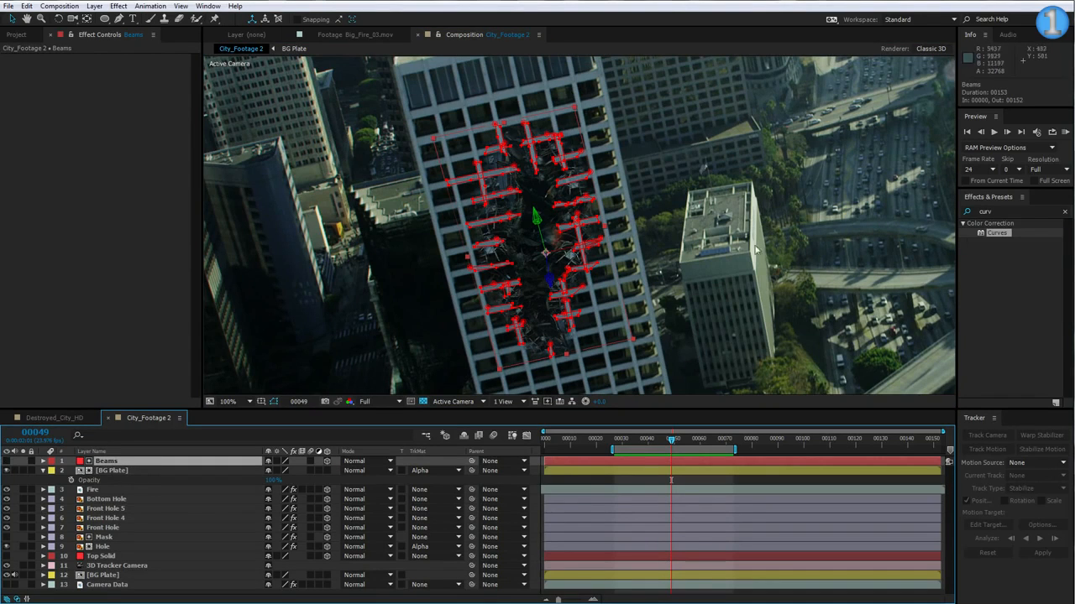
pyautogui.click(1018, 212)
pyautogui.write('roug')
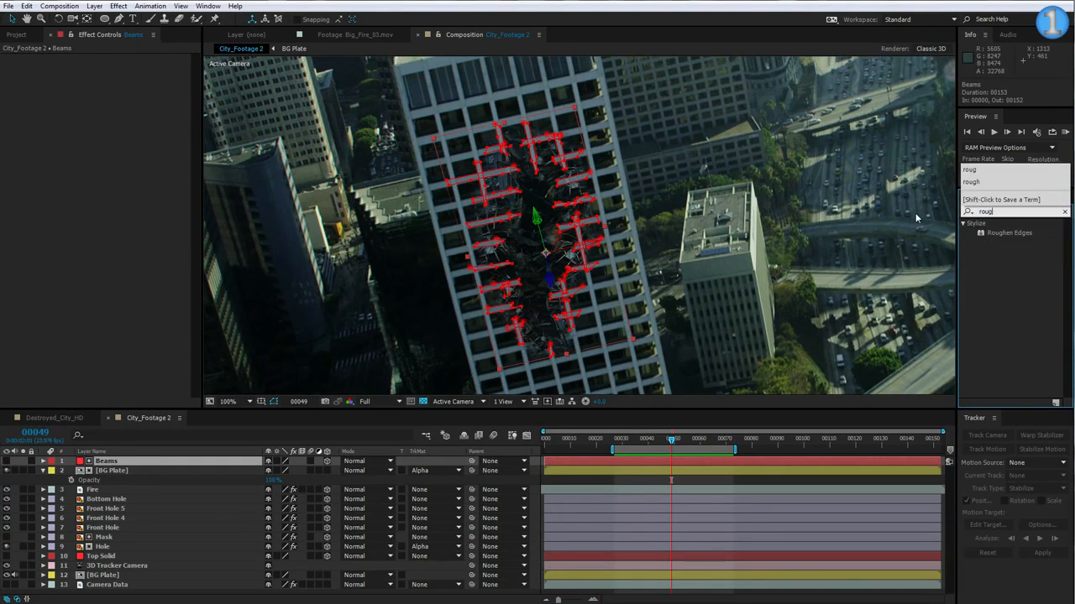
pyautogui.write('h')
pyautogui.moveTo(1005, 232); pyautogui.dragTo(108, 462)
# Hide the mask outlines in the viewer and compare the beams with Roughen Edges off and on.
pyautogui.scroll(1, 510, 243)
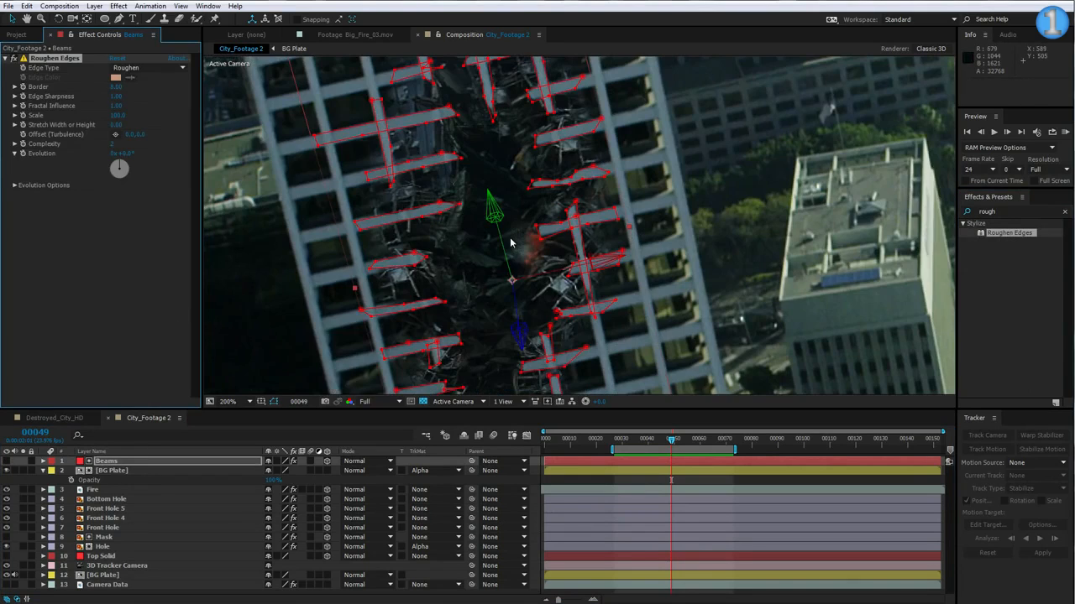
pyautogui.click(274, 401)
pyautogui.moveTo(433, 167); pyautogui.dragTo(446, 193)
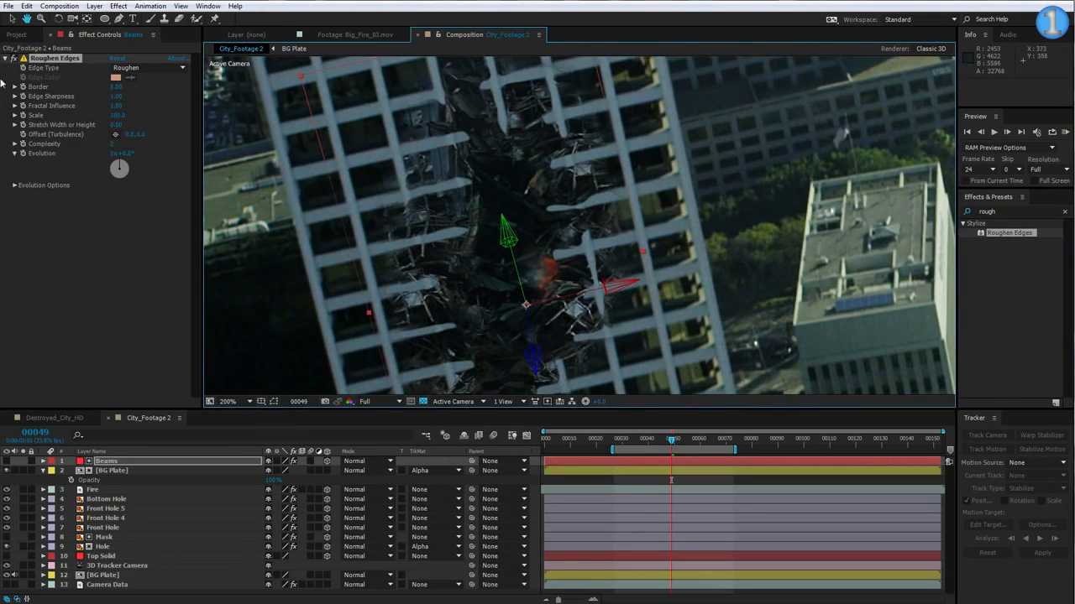
pyautogui.click(14, 59)
pyautogui.click(14, 60)
pyautogui.click(14, 60)
pyautogui.click(15, 60)
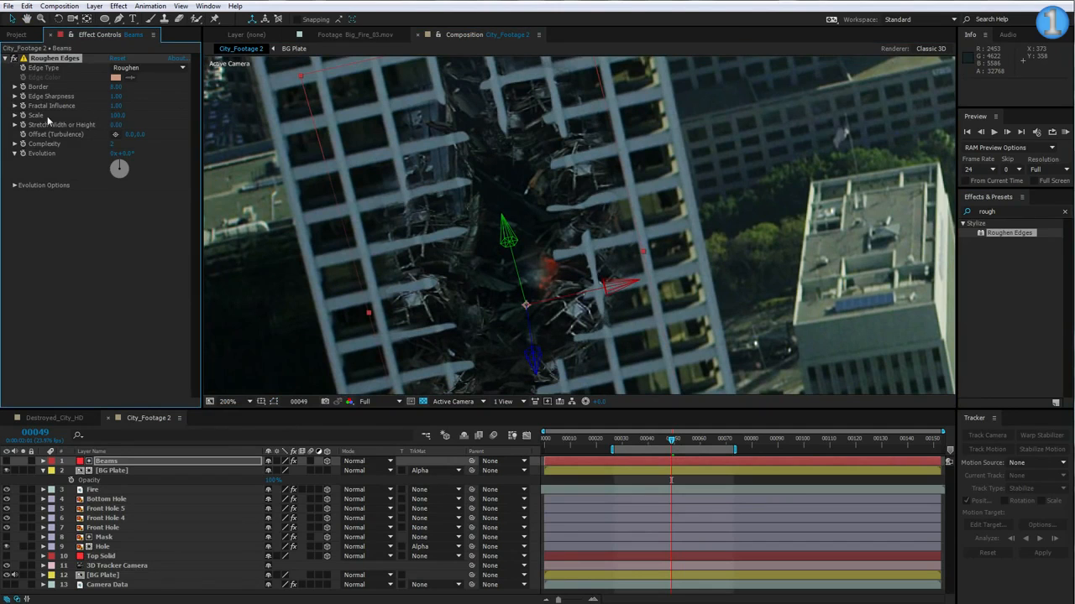
# Set the Roughen Edges scale to 24 on the Beams layer and raise its border to about 16 and edge sharpness to about 2.
pyautogui.moveTo(117, 119); pyautogui.dragTo(74, 123)
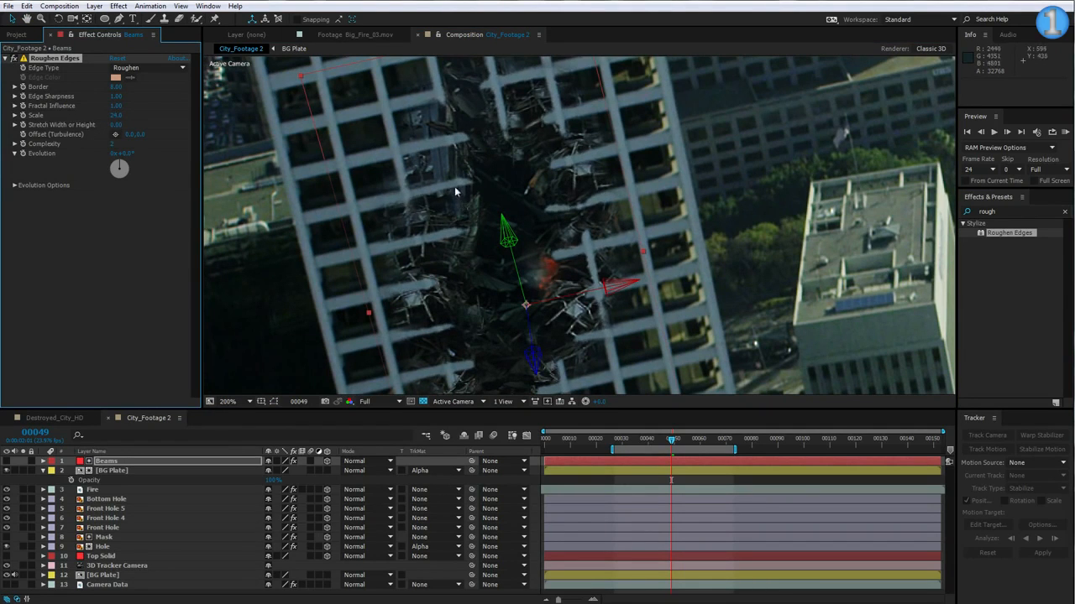
pyautogui.scroll(1, 454, 192)
pyautogui.moveTo(391, 197); pyautogui.dragTo(443, 210)
pyautogui.scroll(-2, 487, 171)
pyautogui.scroll(1, 504, 171)
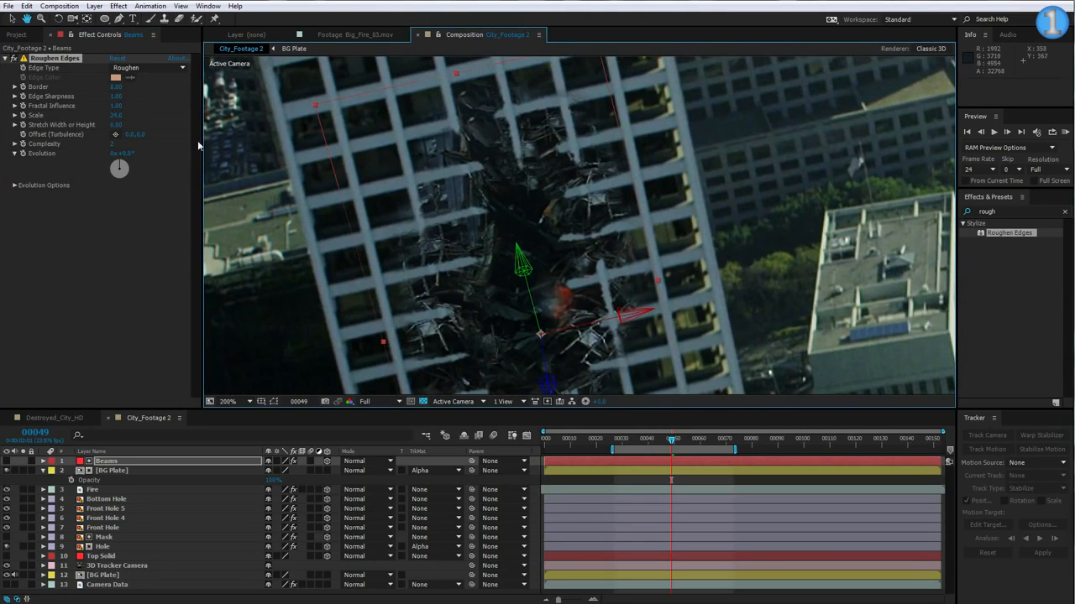
pyautogui.press('v')
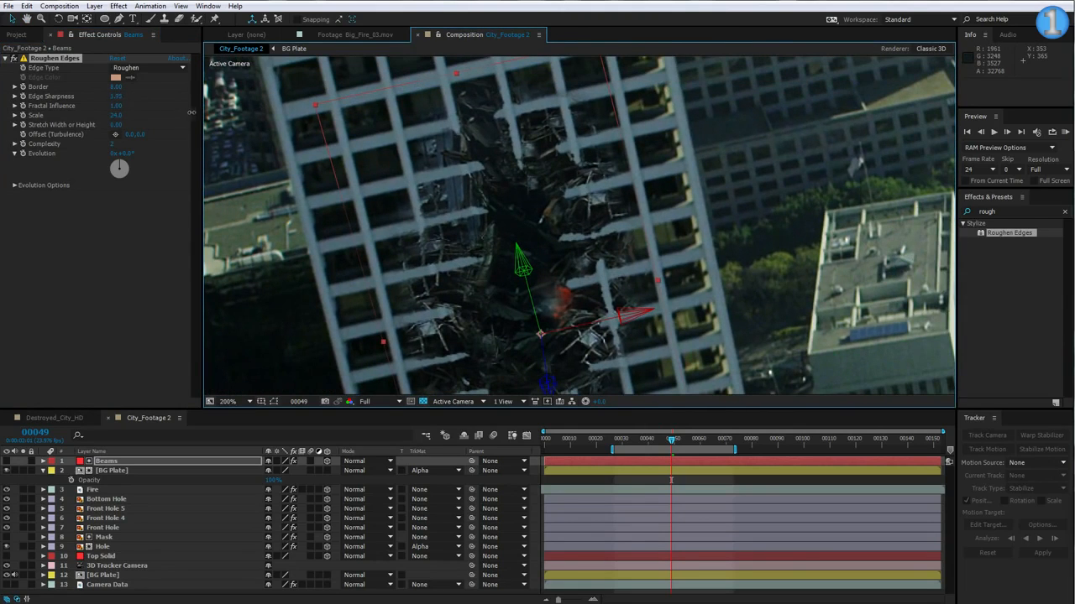
pyautogui.moveTo(115, 87); pyautogui.dragTo(174, 89)
pyautogui.scroll(-1, 516, 236)
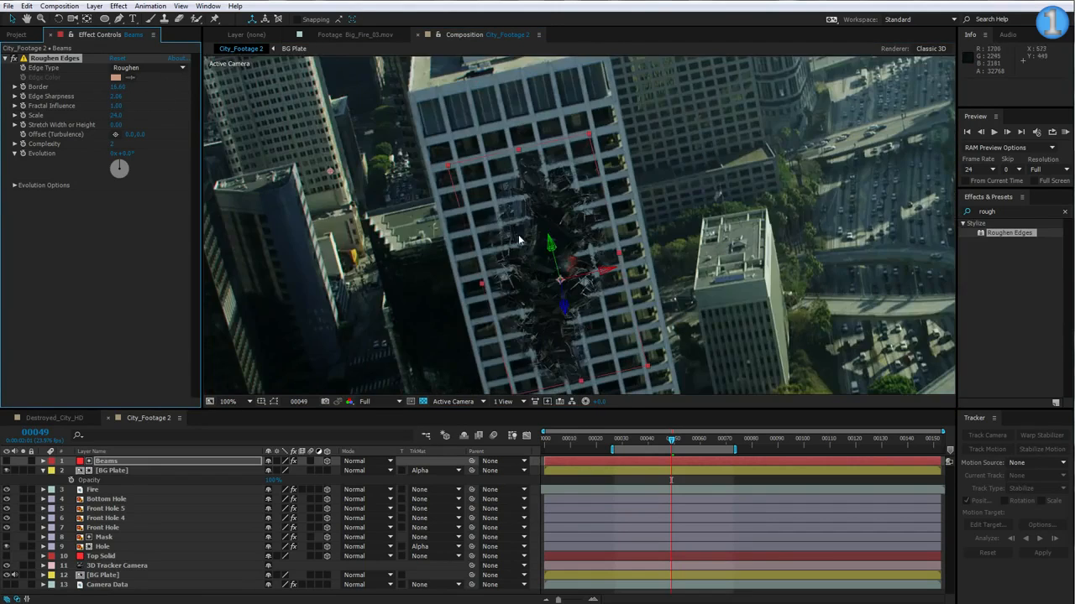
# Refine Roughen Edges on the Beams layer to a scale of 31.4 and an edge sharpness of about 3.36, and deselect the layer.
pyautogui.scroll(1, 476, 236)
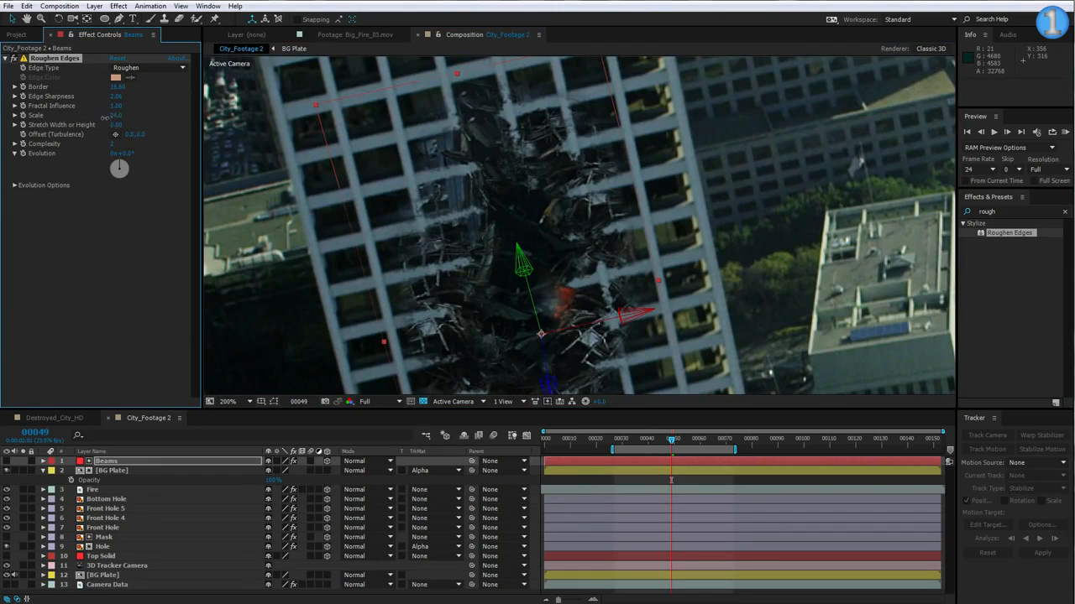
pyautogui.moveTo(105, 117); pyautogui.dragTo(110, 117)
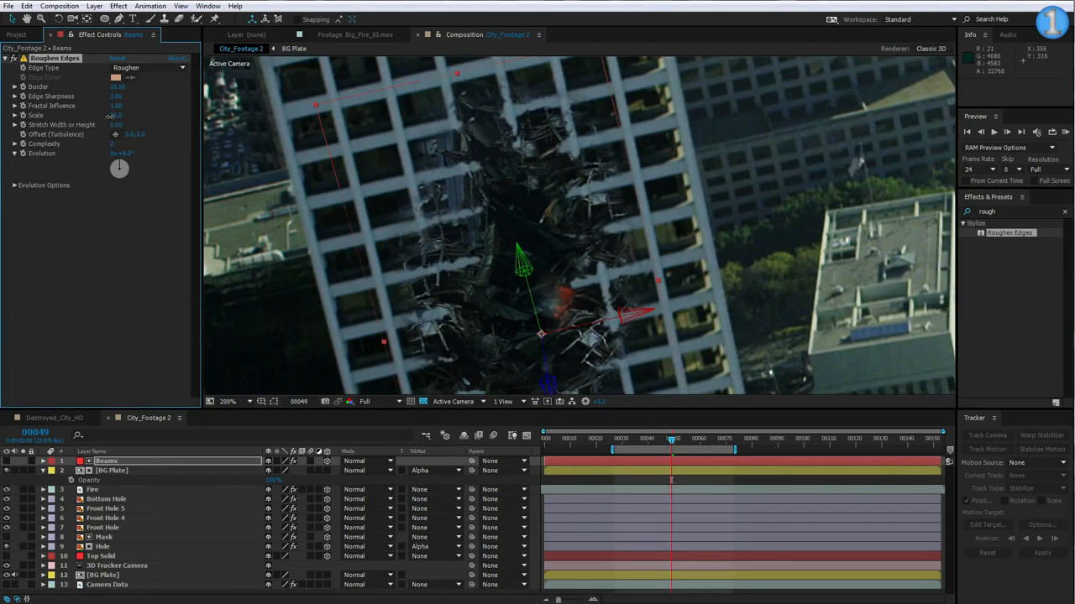
pyautogui.scroll(-1, 519, 288)
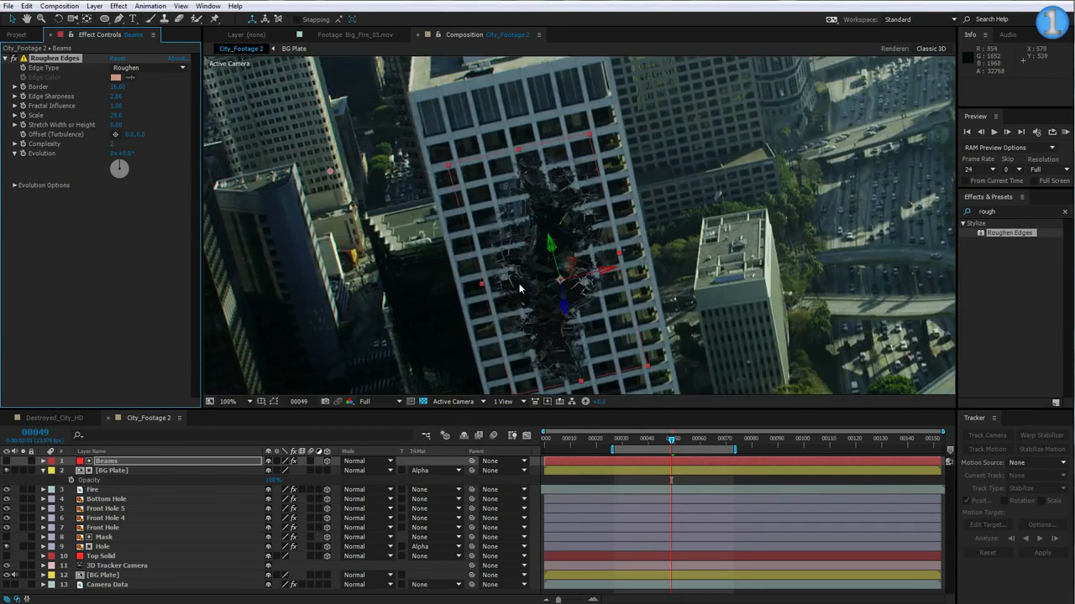
pyautogui.scroll(1, 520, 288)
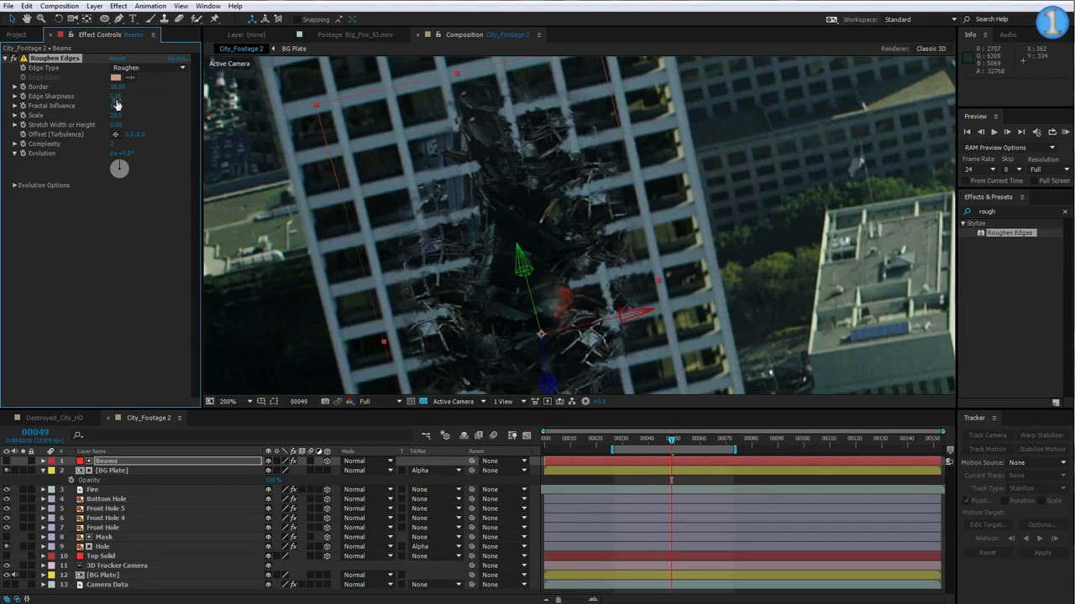
pyautogui.moveTo(119, 115); pyautogui.dragTo(127, 114)
pyautogui.scroll(-1, 563, 342)
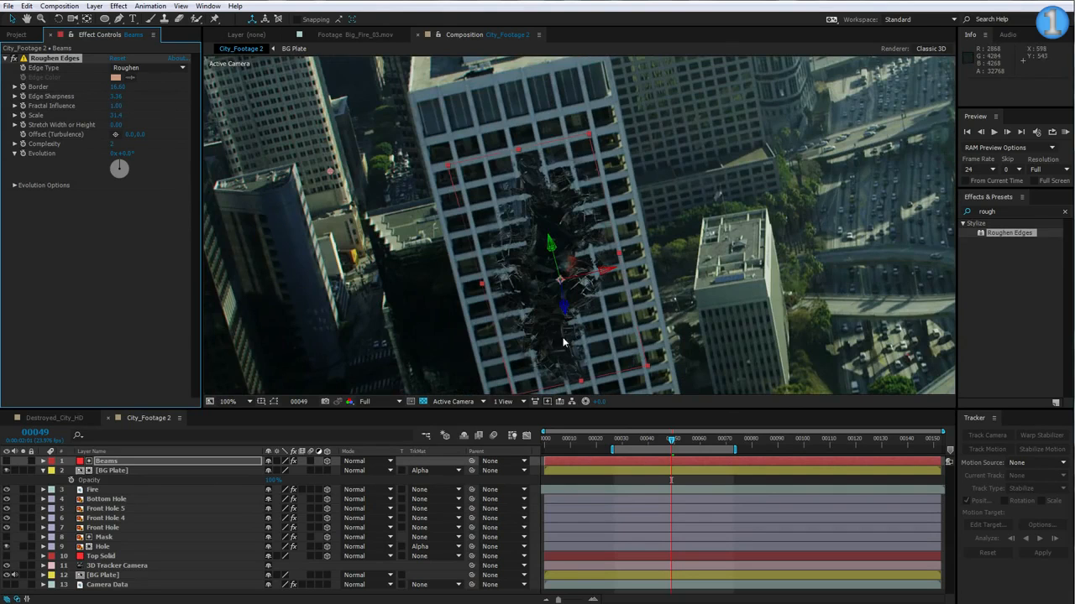
pyautogui.click(620, 483)
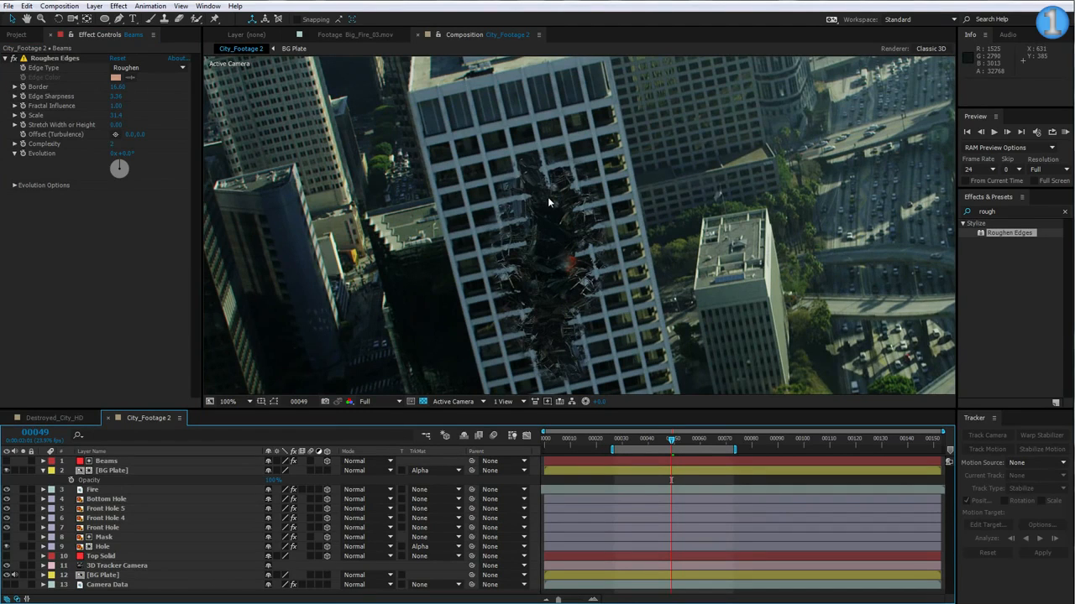
# Display the 3D Camera Tracker points of the Camera Data layer and create a null from a track point inside the building's hole.
pyautogui.moveTo(578, 283); pyautogui.dragTo(540, 222)
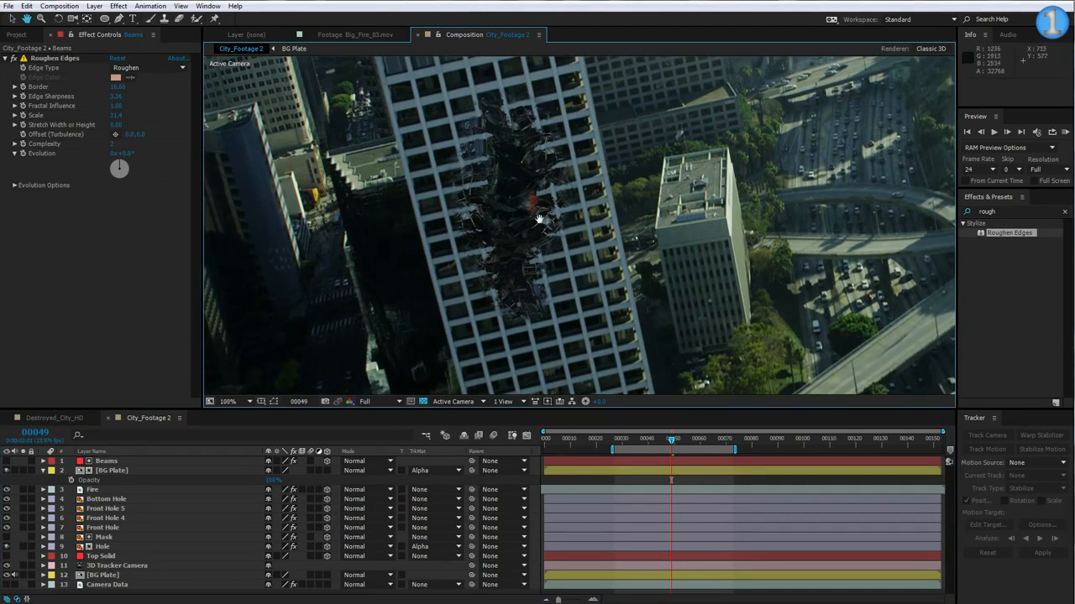
pyautogui.moveTo(546, 176); pyautogui.dragTo(480, 202)
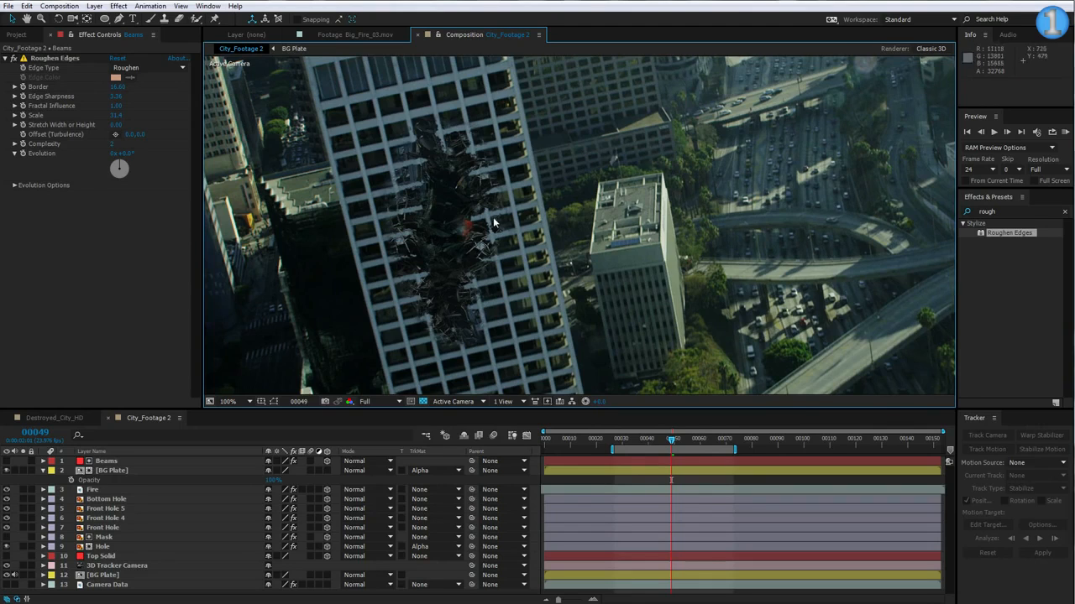
pyautogui.scroll(-1, 494, 223)
pyautogui.click(108, 462)
pyautogui.click(111, 471)
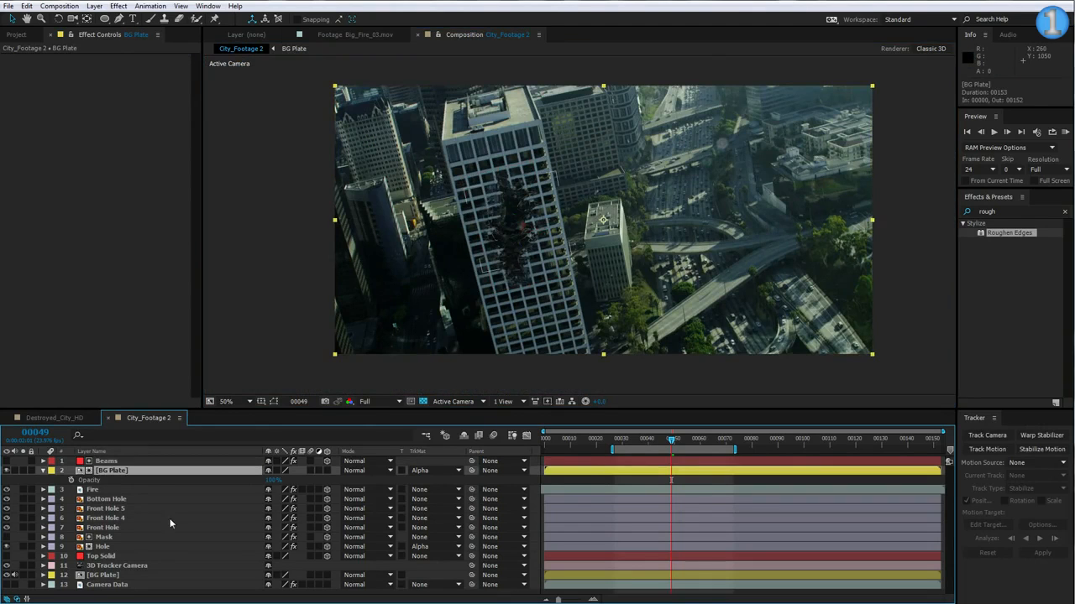
pyautogui.click(99, 585)
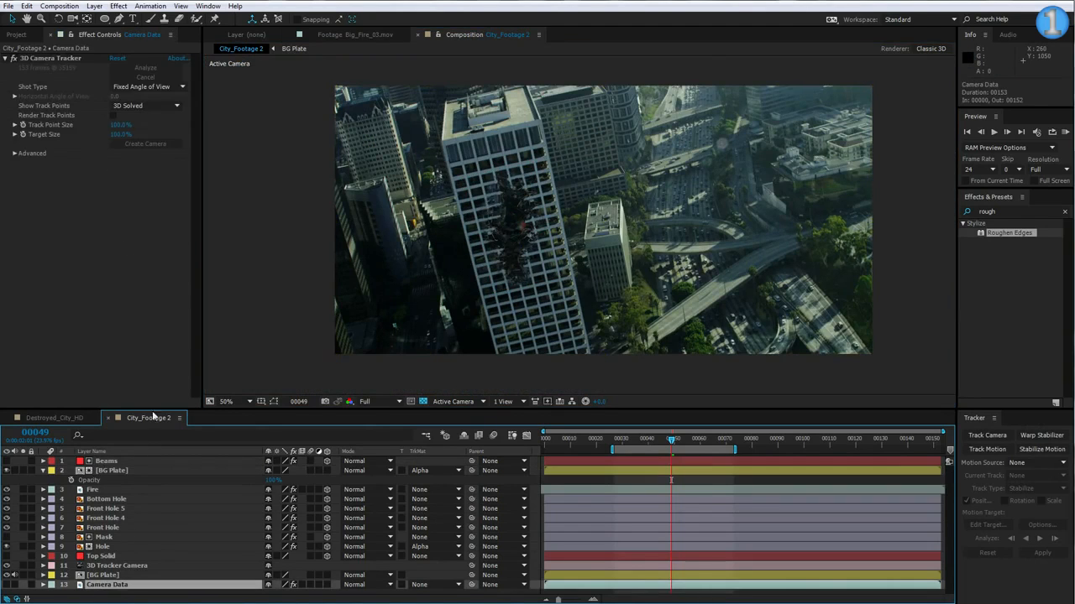
pyautogui.click(55, 60)
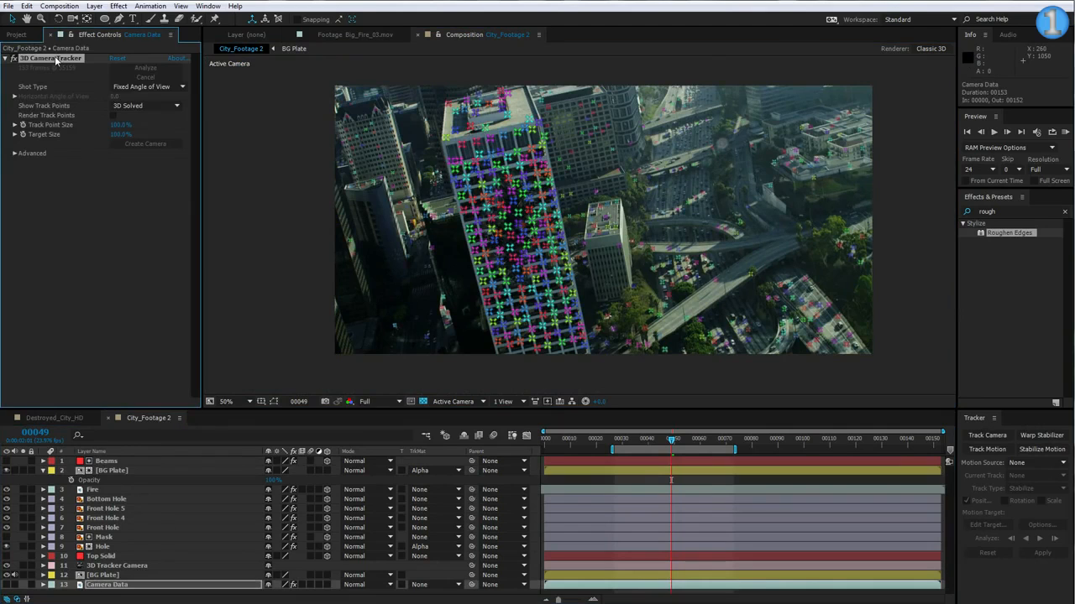
pyautogui.rightClick(507, 228)
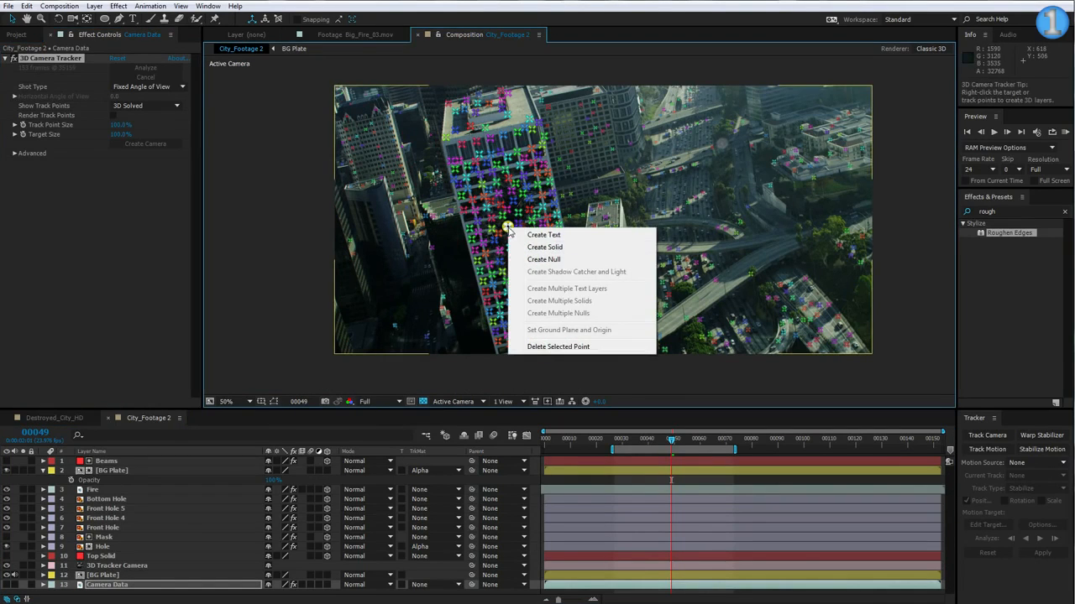
pyautogui.click(544, 260)
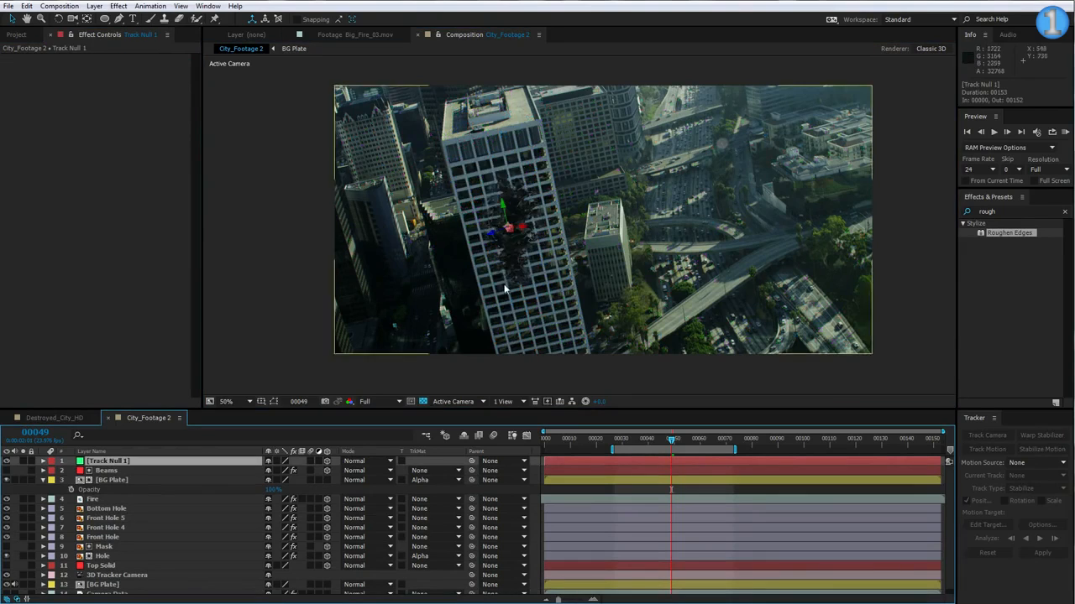
# Open the Puffy_Smoke_01.mov footage for preview and scrub through it to about frame 144.
pyautogui.press('.')
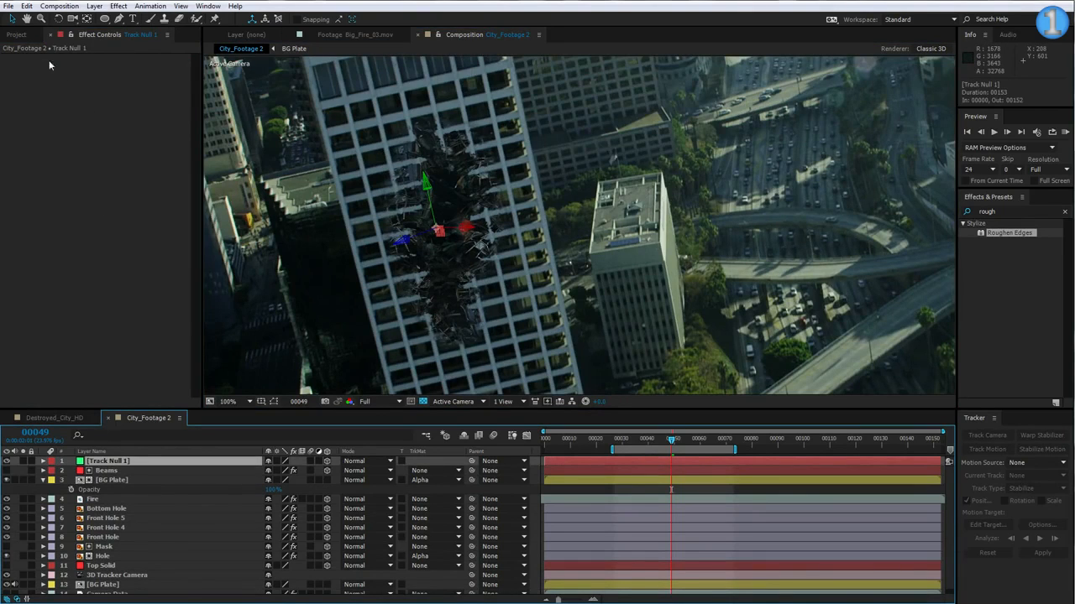
pyautogui.click(32, 34)
pyautogui.click(60, 178)
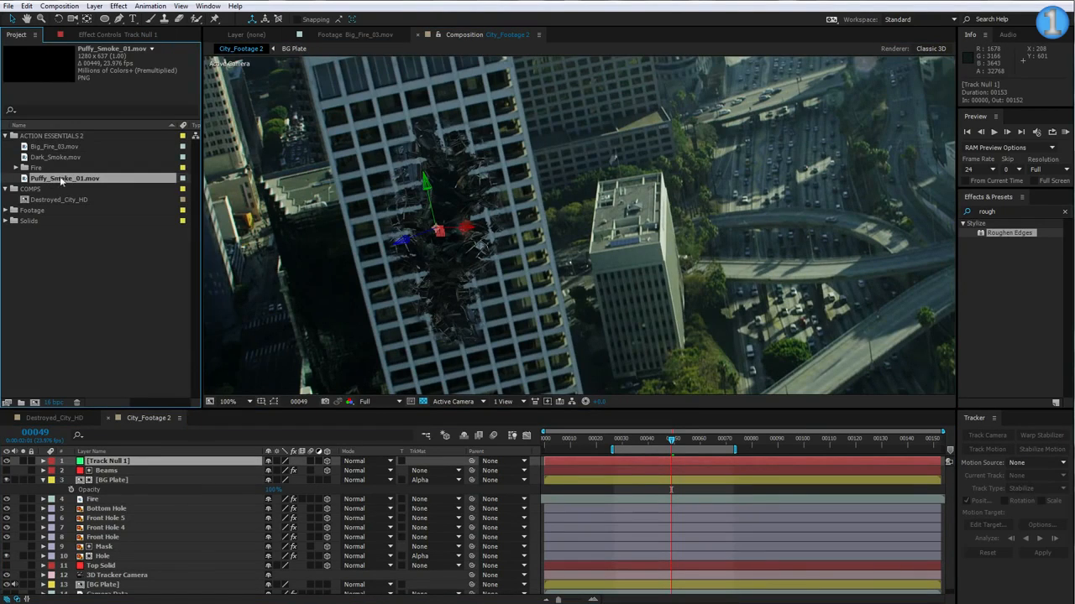
pyautogui.doubleClick(60, 178)
pyautogui.moveTo(283, 380); pyautogui.dragTo(445, 379)
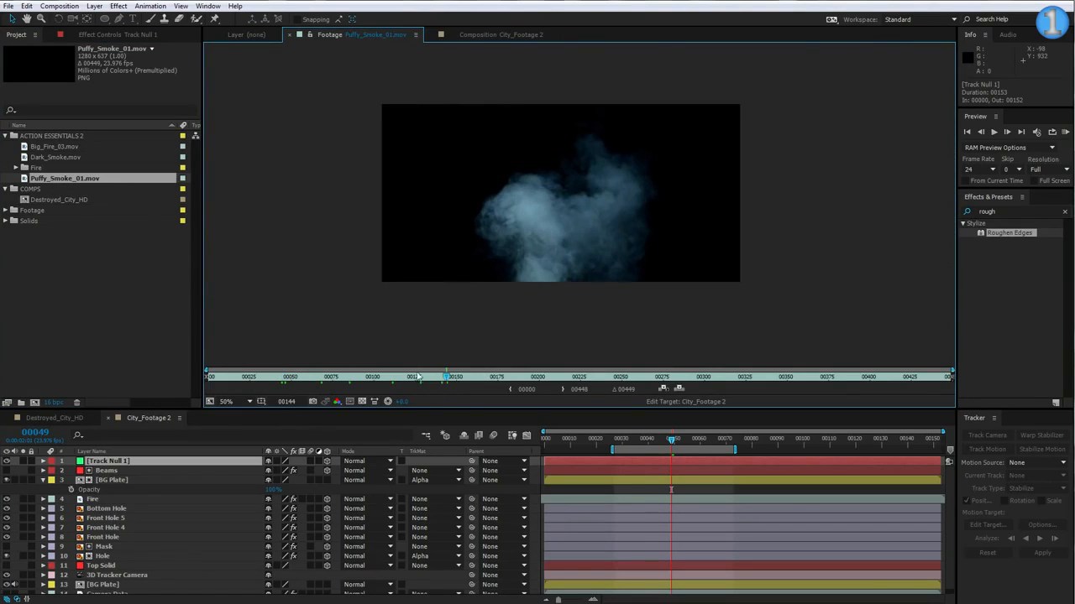
# Add Puffy_Smoke_01.mov to City_Footage 2 over the building's hole and move its anchor point to the base of the smoke.
pyautogui.click(474, 34)
pyautogui.moveTo(59, 181); pyautogui.dragTo(518, 147)
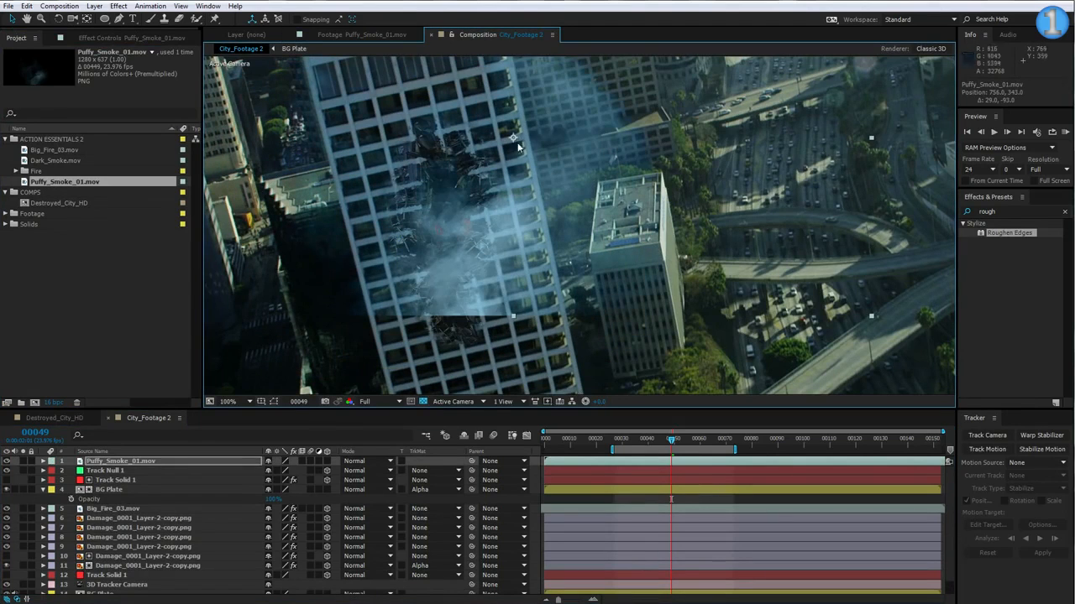
pyautogui.press('y')
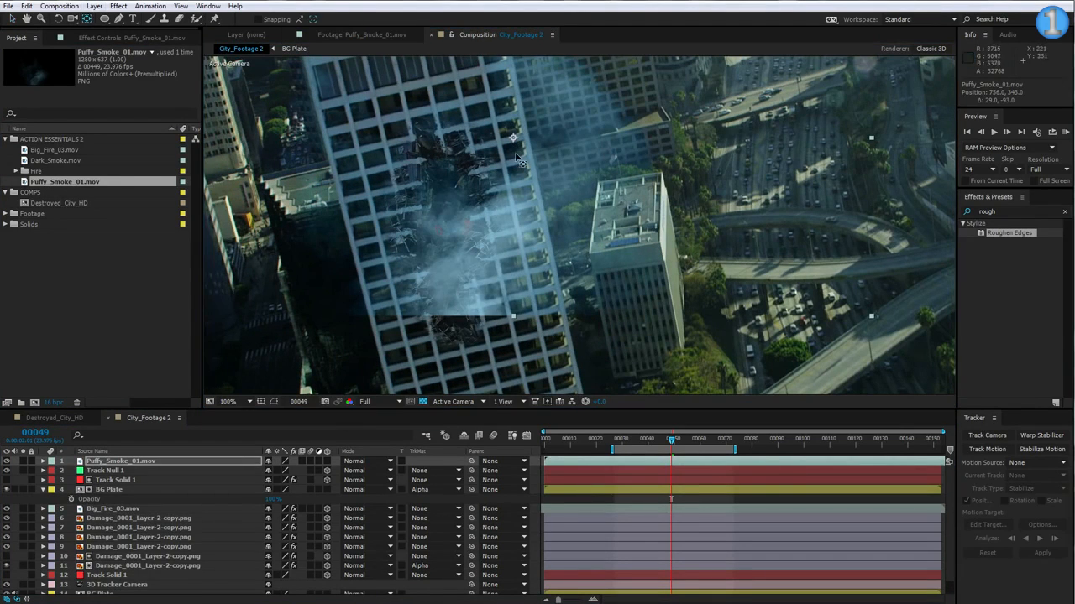
pyautogui.moveTo(514, 139); pyautogui.dragTo(443, 294)
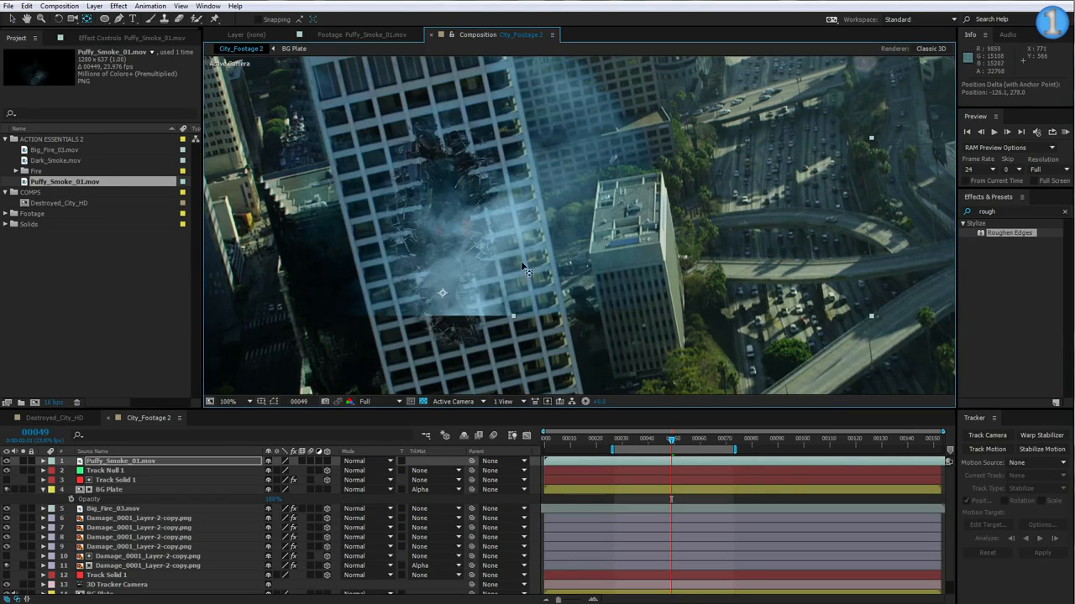
# Solo the smoke layer, turn off the transparency grid, and draw an elliptical mask about 850 by 550 px around the smoke.
pyautogui.press(',')
pyautogui.press(',')
pyautogui.click(24, 460)
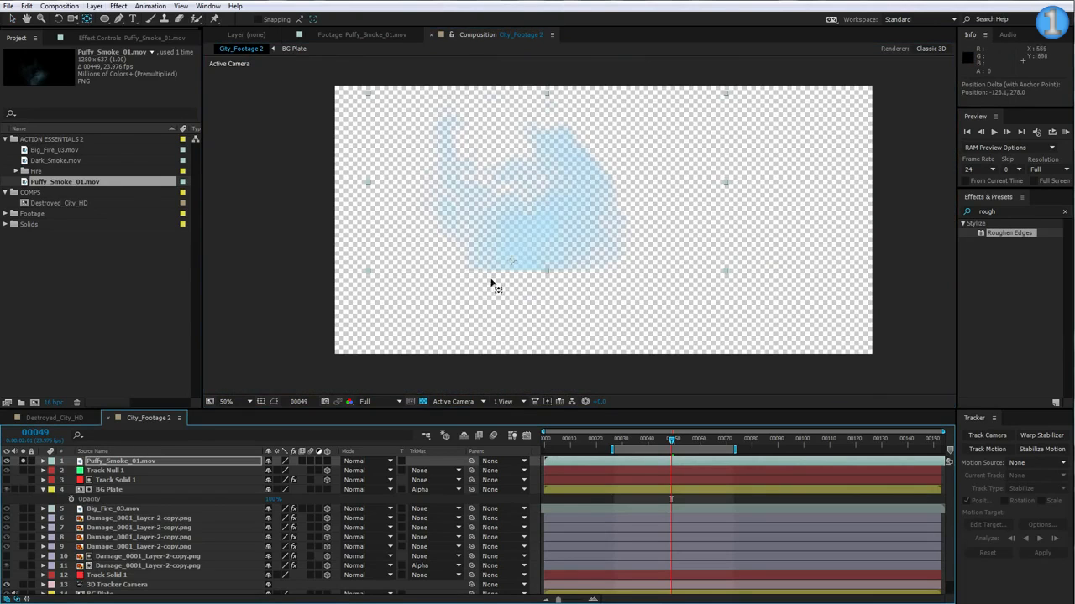
pyautogui.click(424, 402)
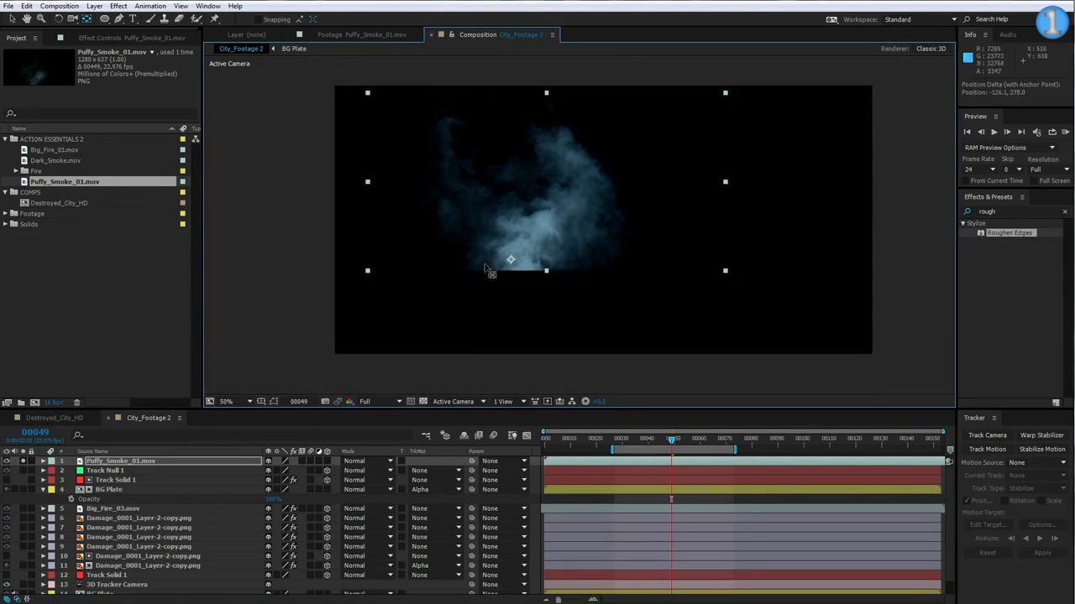
pyautogui.click(106, 21)
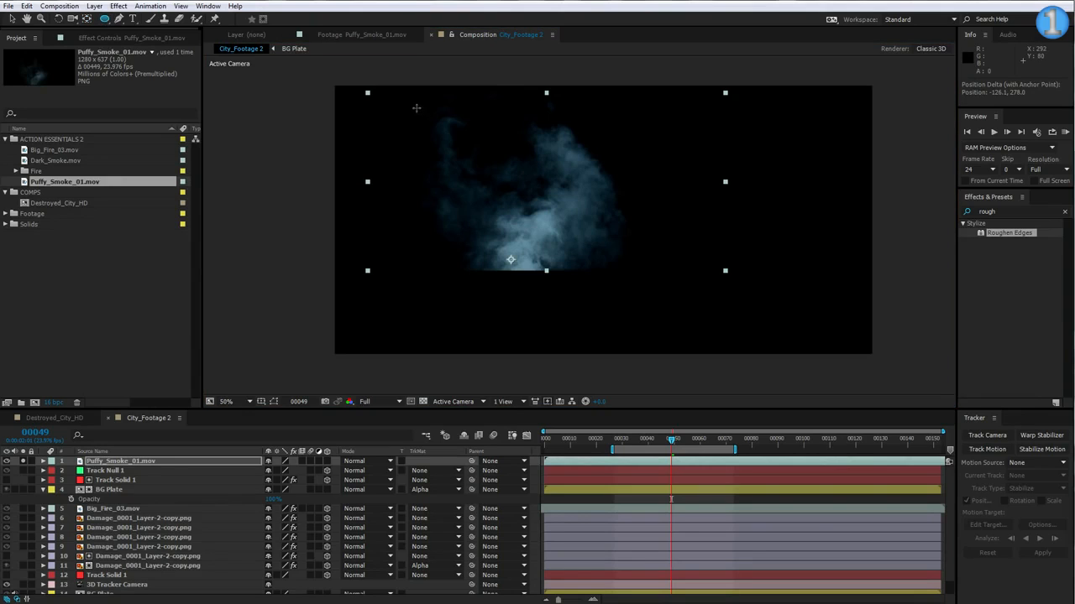
pyautogui.moveTo(415, 108); pyautogui.dragTo(653, 262)
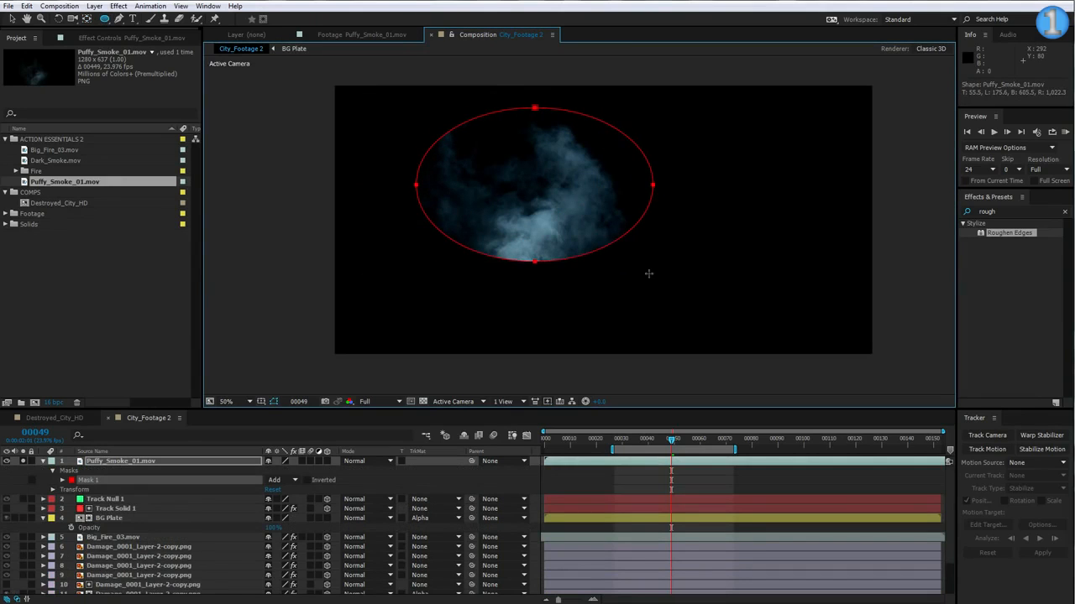
# Feather the smoke layer's mask by 180 pixels and move the mask's bottom point slightly upward.
pyautogui.press('f')
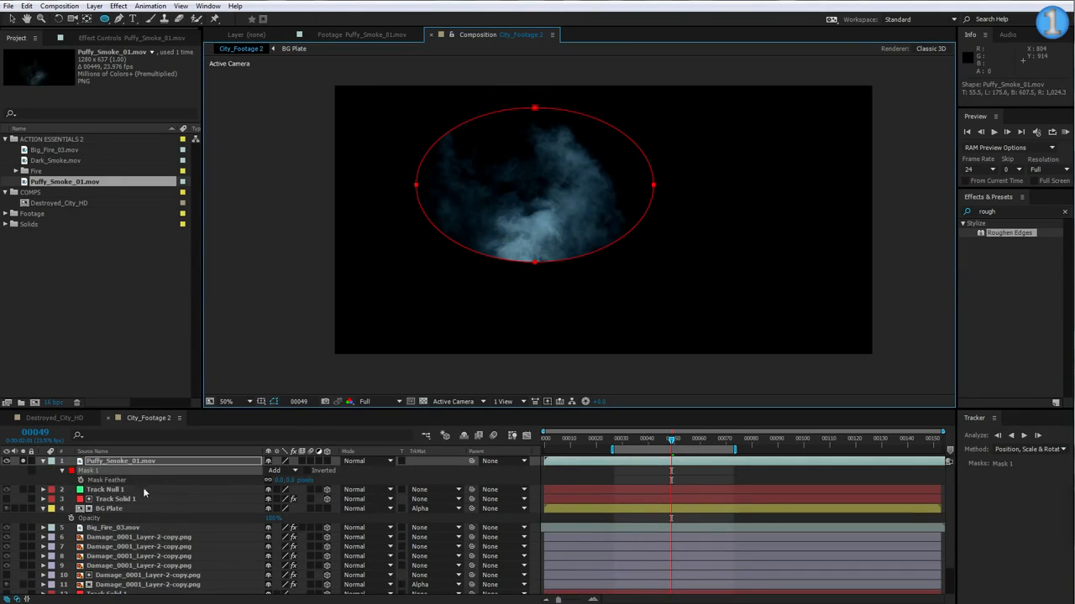
pyautogui.moveTo(288, 481); pyautogui.dragTo(544, 239)
pyautogui.click(664, 462)
pyautogui.press('.')
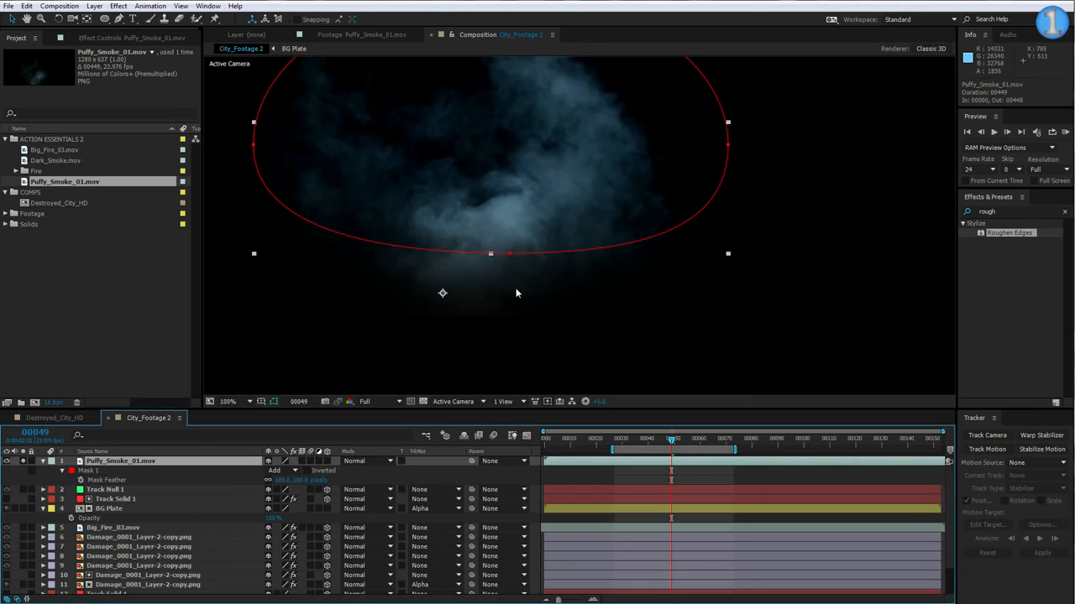
pyautogui.moveTo(510, 257); pyautogui.dragTo(511, 250)
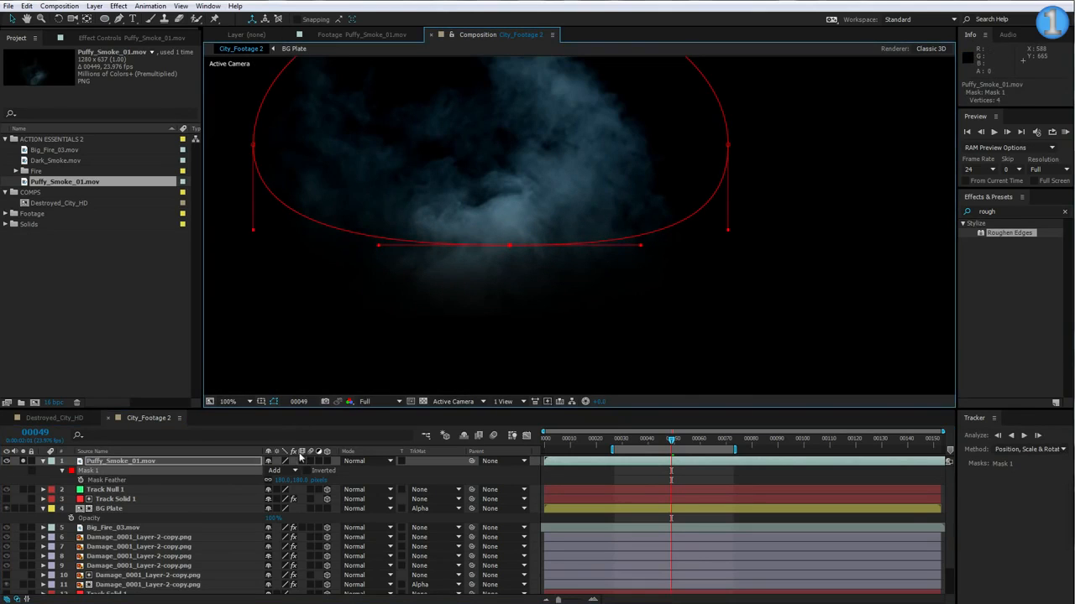
# Set the smoke layer's blending mode to Screen and unsolo it to show it over the city footage.
pyautogui.click(366, 462)
pyautogui.click(401, 280)
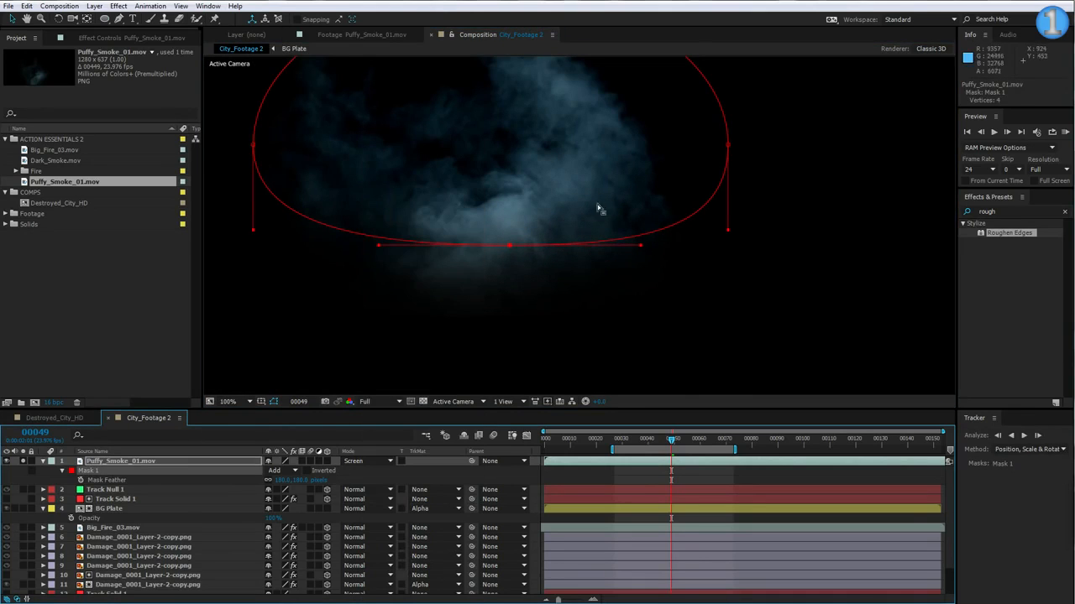
pyautogui.click(24, 462)
pyautogui.press(',')
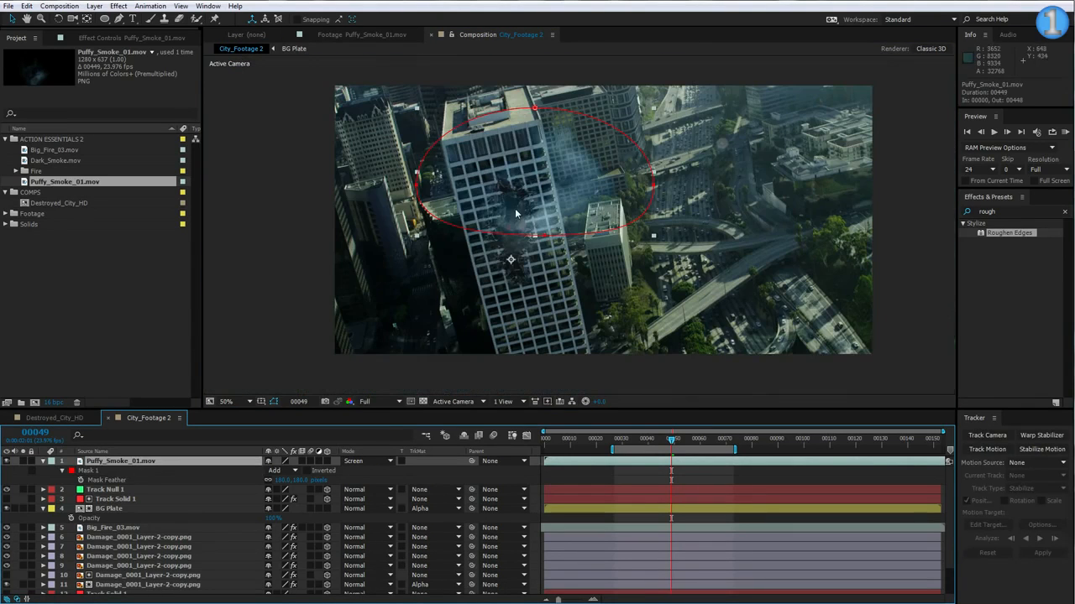
# Shift the smoke about 78 px left and 20 px down, make it a 3D layer, and scrub to frame 46.
pyautogui.moveTo(563, 199); pyautogui.dragTo(542, 205)
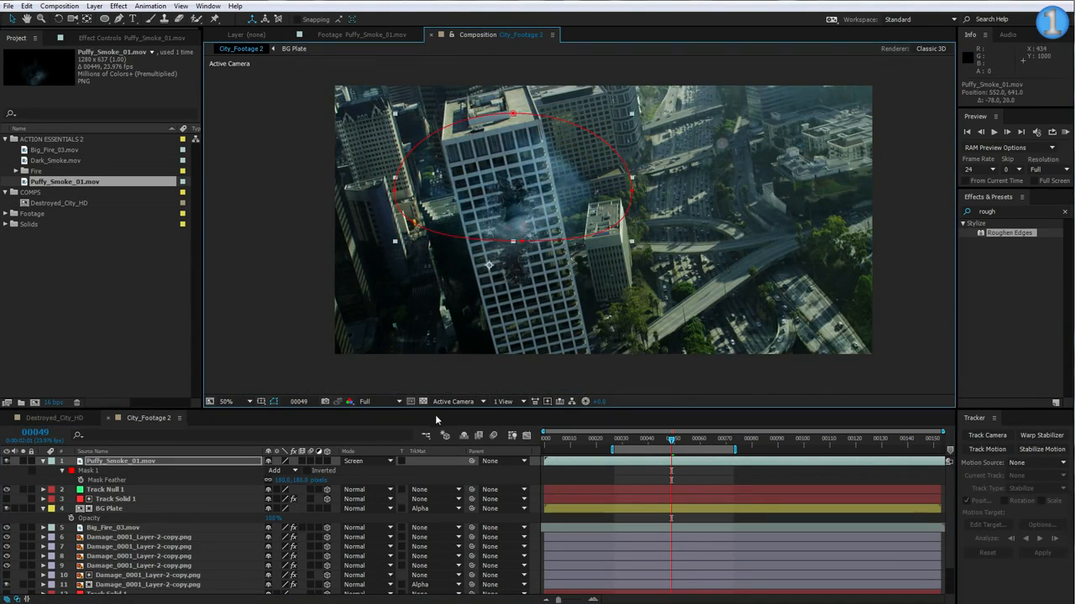
pyautogui.click(328, 461)
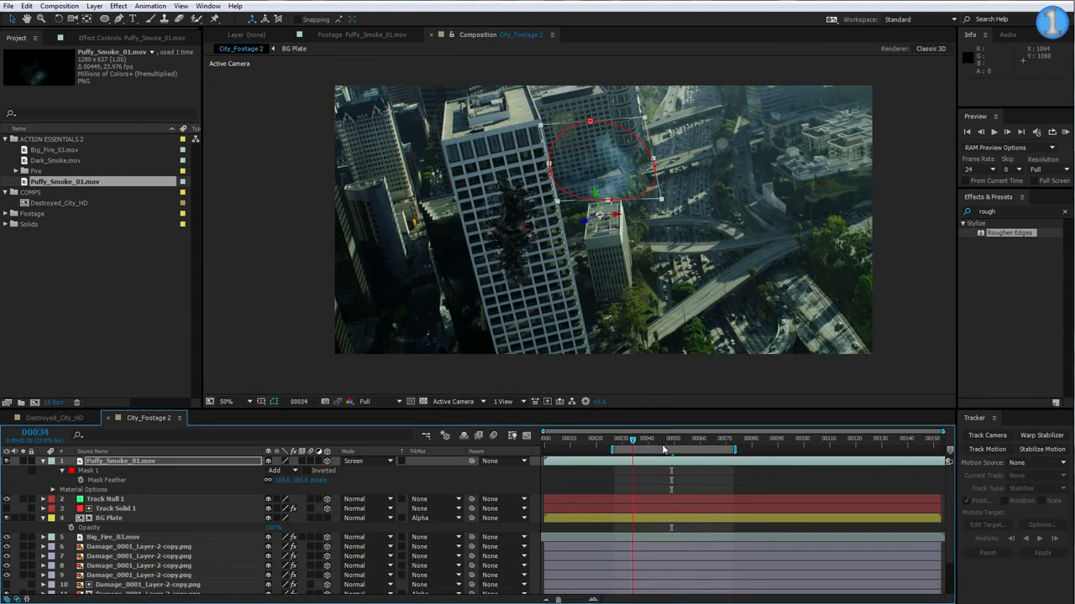
pyautogui.moveTo(668, 443)
pyautogui.mouseDown()
pyautogui.moveTo(678, 445)
pyautogui.moveTo(663, 447)
pyautogui.mouseUp()
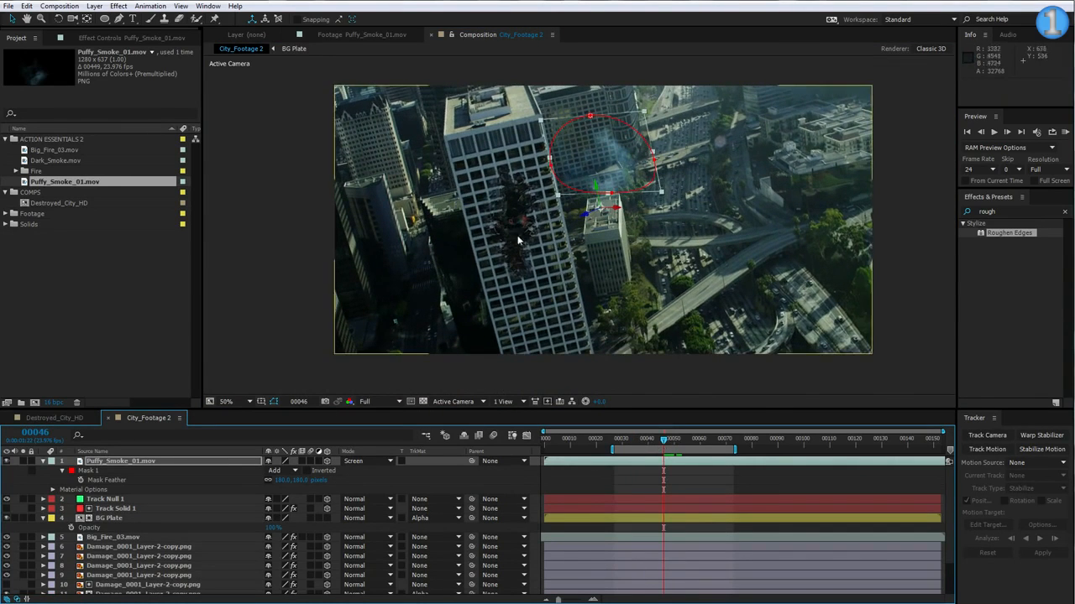
# Select the Track Null 1 layer located in the building's hole.
pyautogui.scroll(1, 517, 239)
pyautogui.click(441, 222)
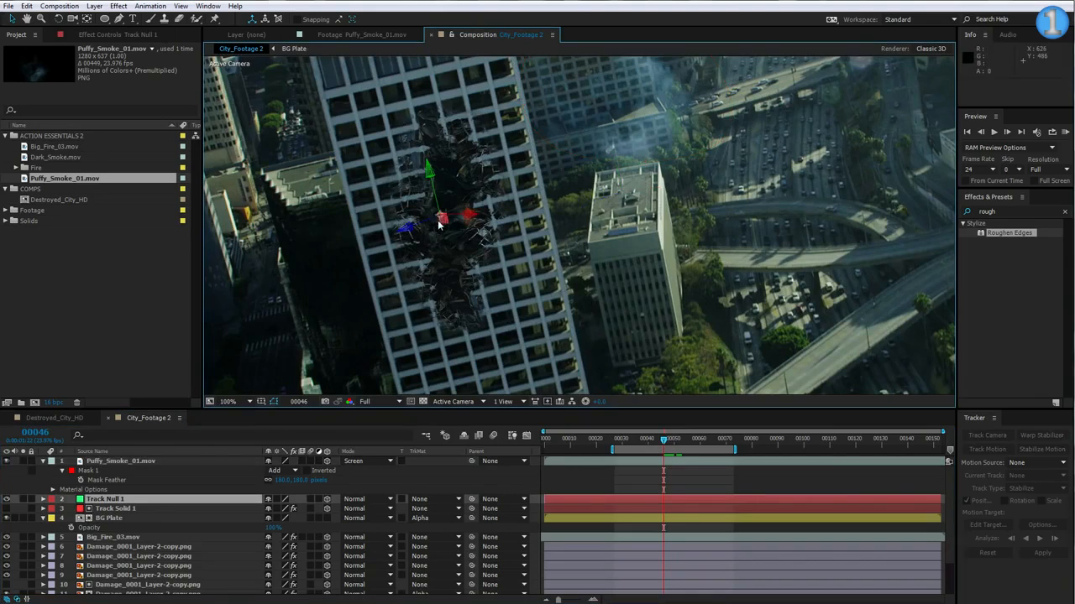
pyautogui.click(99, 501)
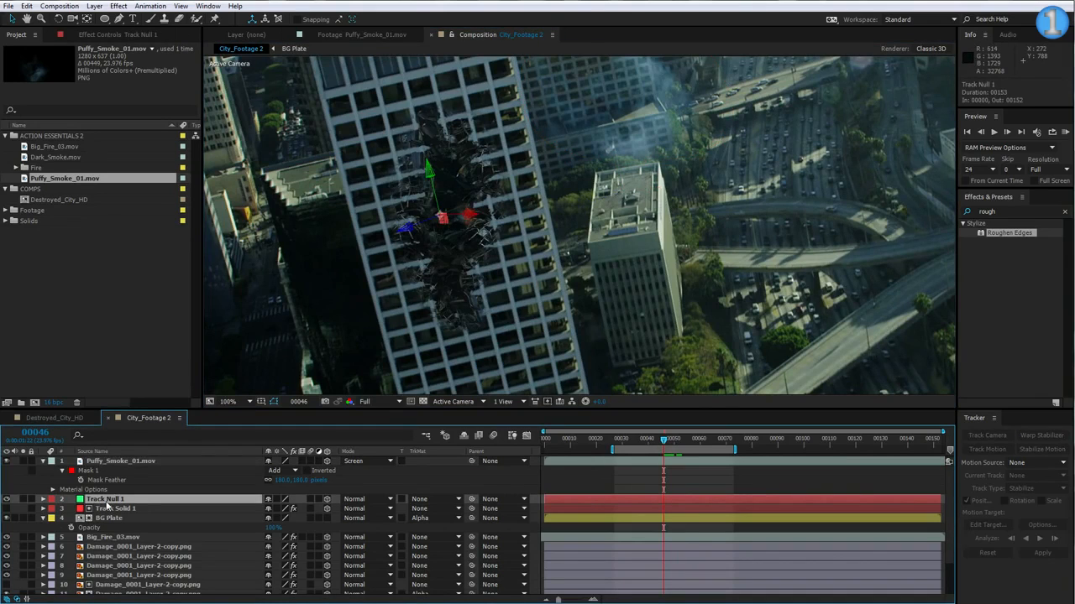
# Copy the Position property of Track Null 1 and paste it onto the Puffy_Smoke_01.mov layer.
pyautogui.press('p')
pyautogui.click(90, 510)
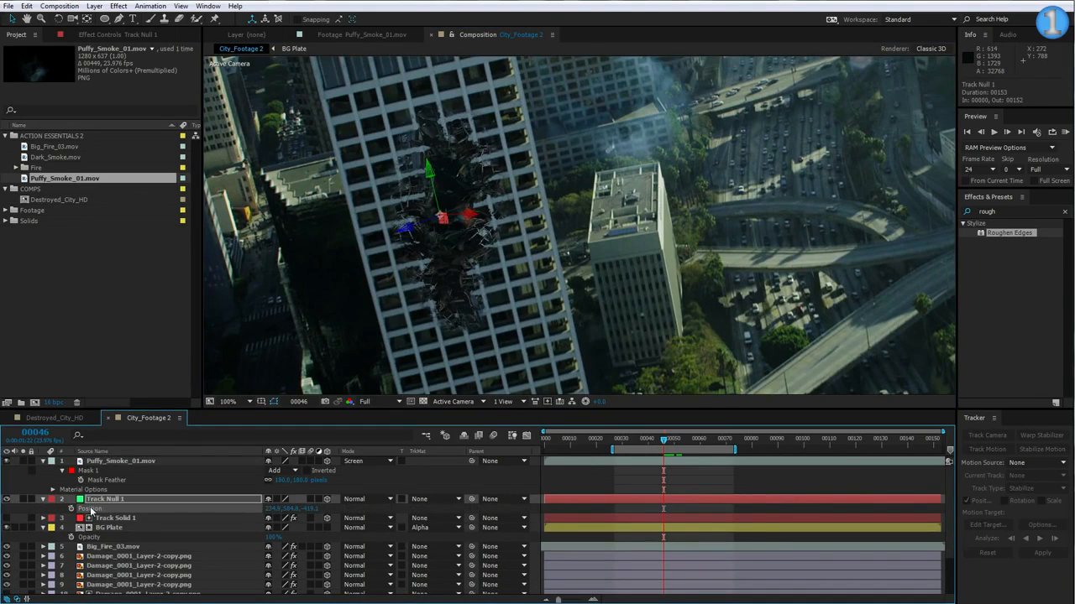
pyautogui.click(27, 5)
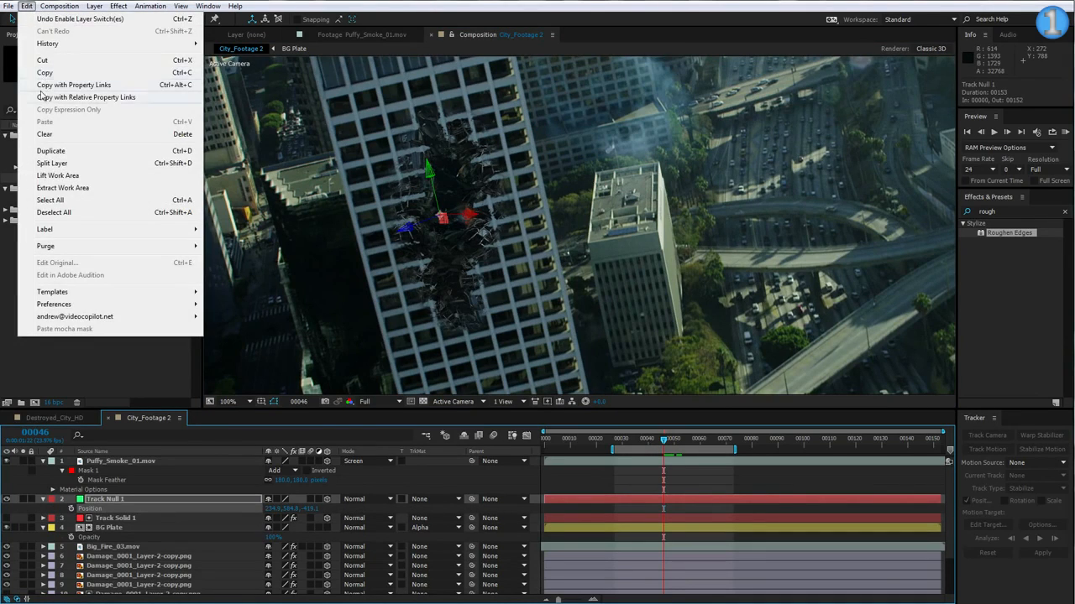
pyautogui.click(84, 72)
pyautogui.click(101, 461)
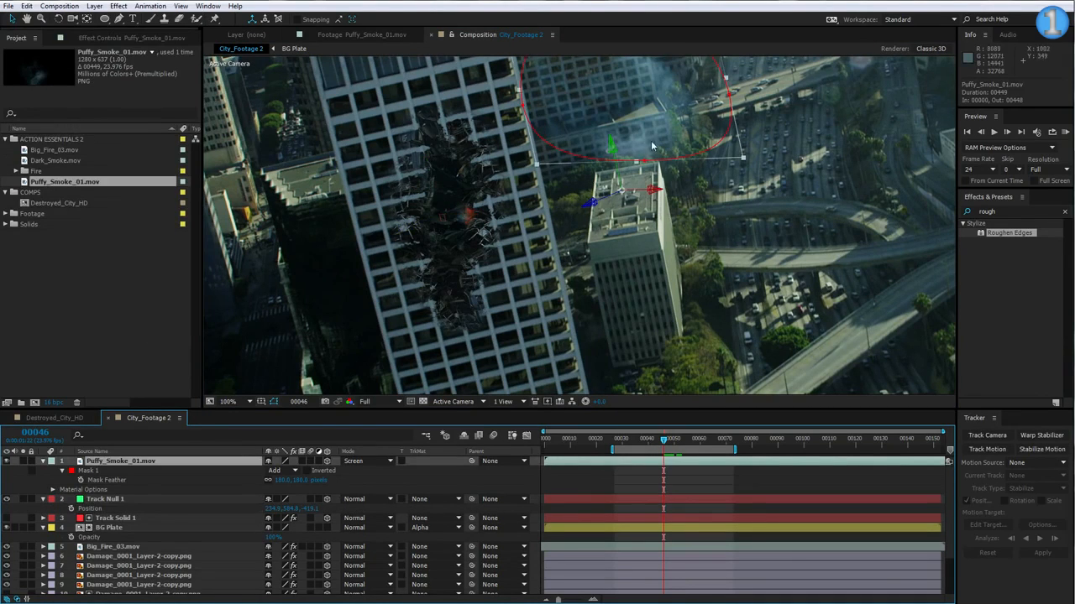
pyautogui.click(28, 7)
pyautogui.click(44, 121)
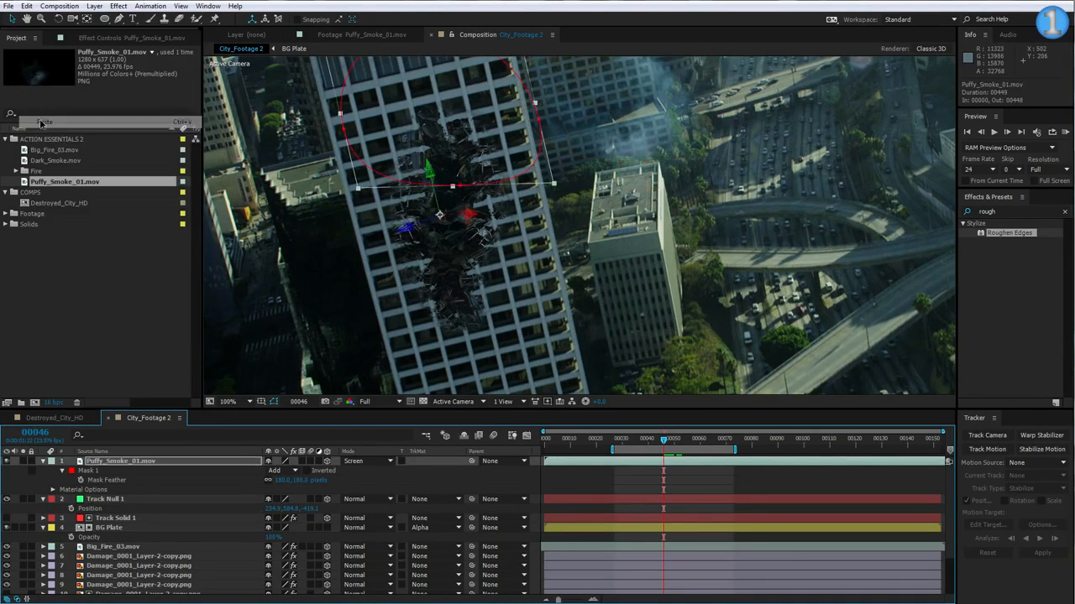
# Move the Puffy_Smoke_01.mov layer over the damaged hole and rotate it to an orientation of about 10.6°, 333.3°, 18.5°.
pyautogui.click(635, 482)
pyautogui.click(641, 464)
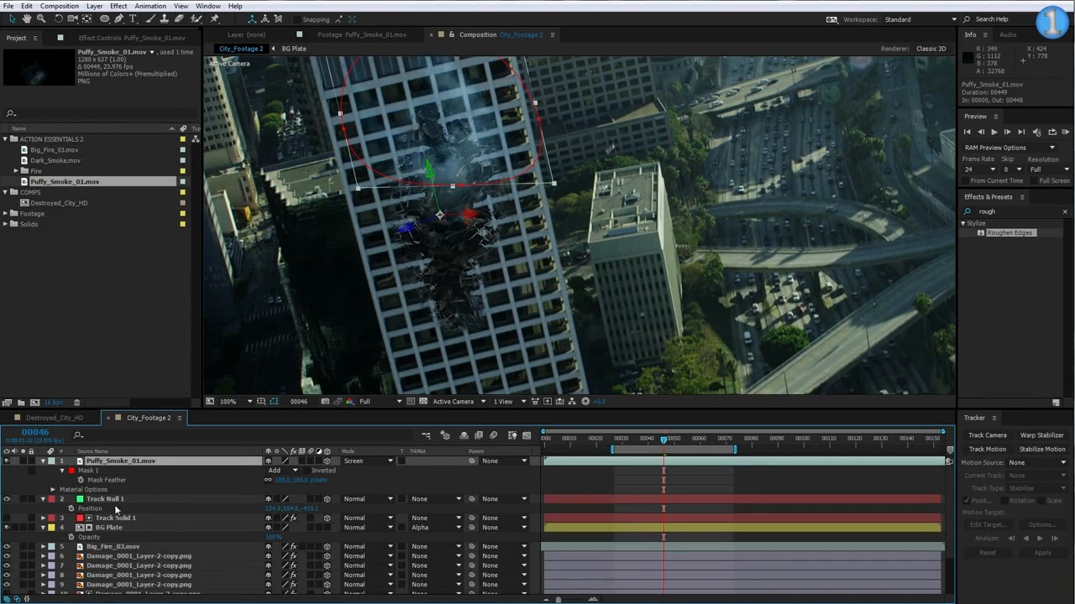
pyautogui.moveTo(475, 150); pyautogui.dragTo(435, 174)
pyautogui.press('w')
pyautogui.press('v')
pyautogui.moveTo(427, 223); pyautogui.dragTo(409, 250)
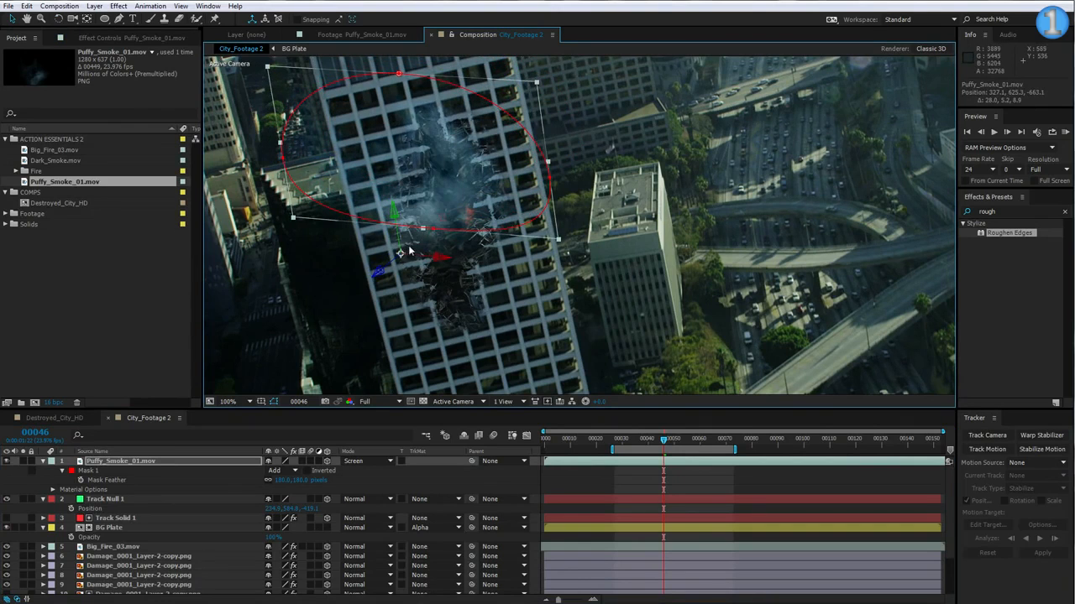
pyautogui.press('w')
pyautogui.moveTo(448, 190); pyautogui.dragTo(459, 192)
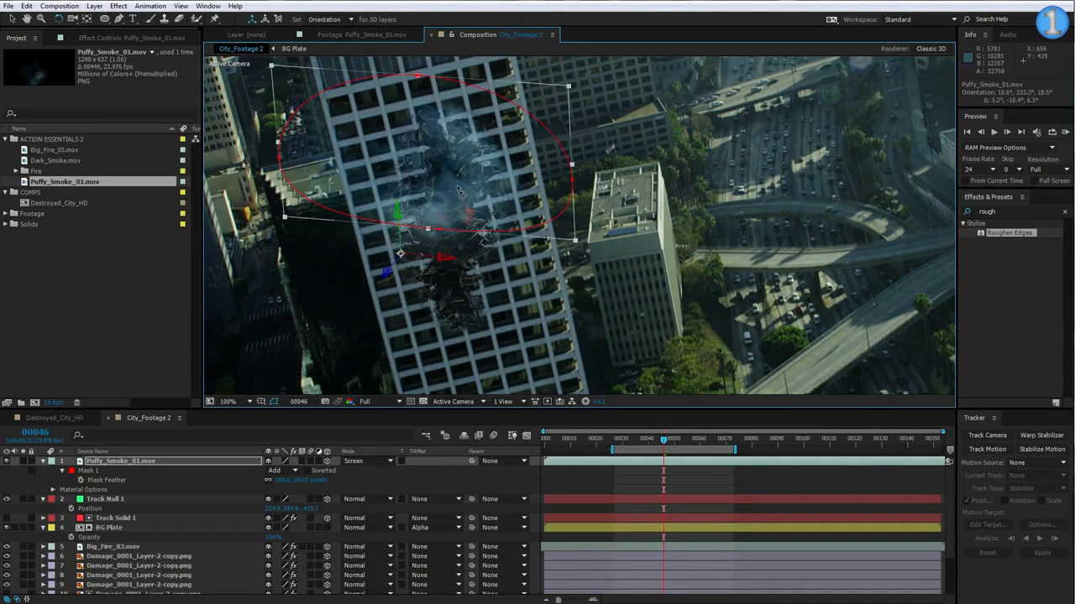
pyautogui.press(',')
pyautogui.press(',')
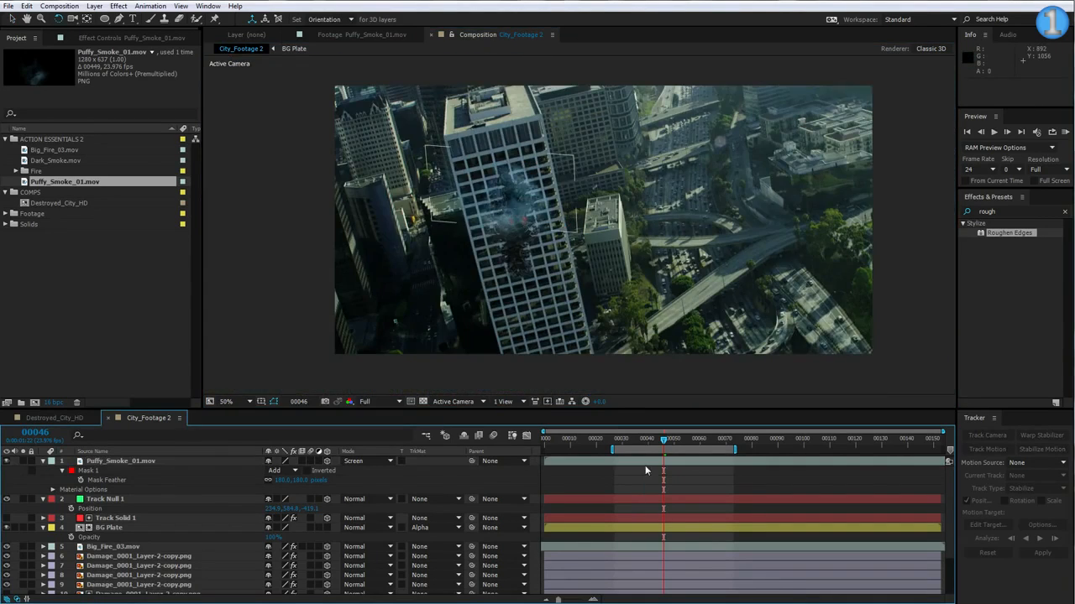
# Scale the smoke layer to 126%, shift it down over the hole and rotate it slightly.
pyautogui.press('s')
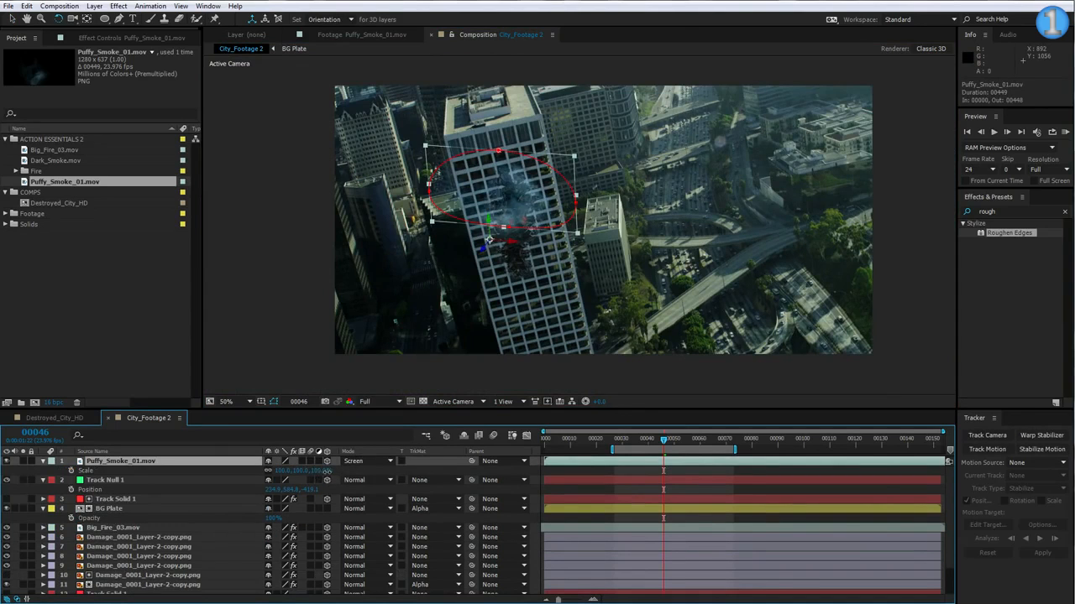
pyautogui.moveTo(327, 472); pyautogui.dragTo(342, 472)
pyautogui.press('v')
pyautogui.moveTo(523, 202); pyautogui.dragTo(507, 218)
pyautogui.press('w')
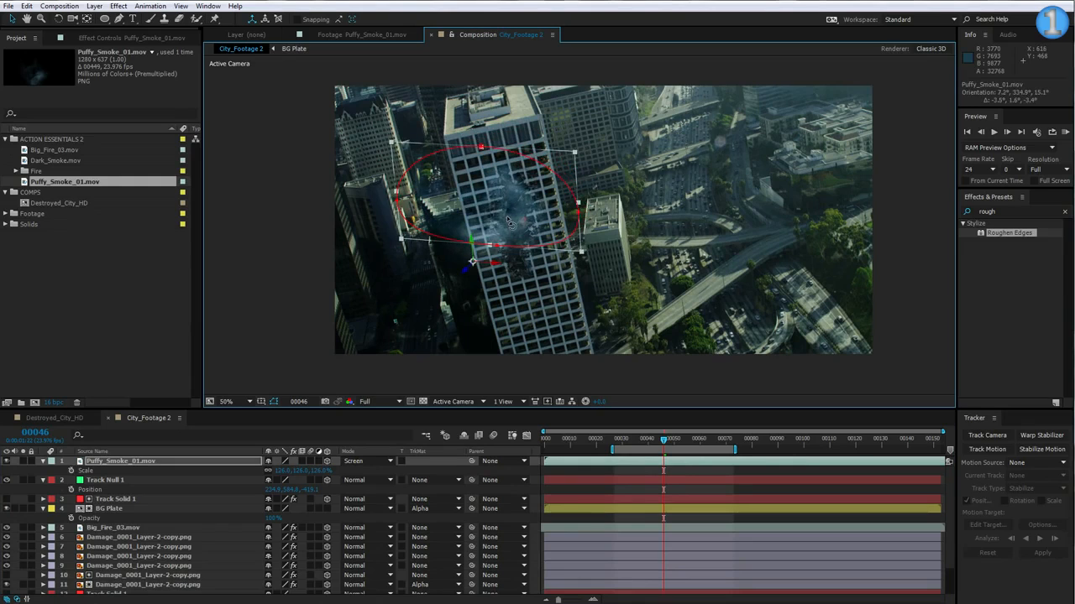
# Set the preview resolution to Half and check the smoke placement at earlier frames, ending on frame 7.
pyautogui.click(641, 466)
pyautogui.click(581, 443)
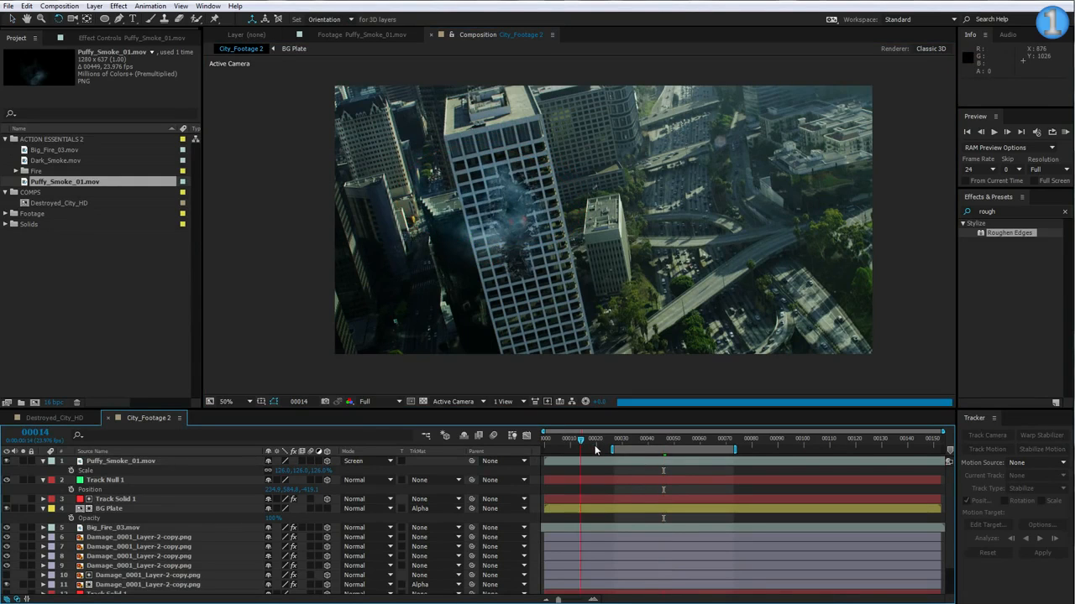
pyautogui.click(595, 446)
pyautogui.click(369, 402)
pyautogui.click(371, 410)
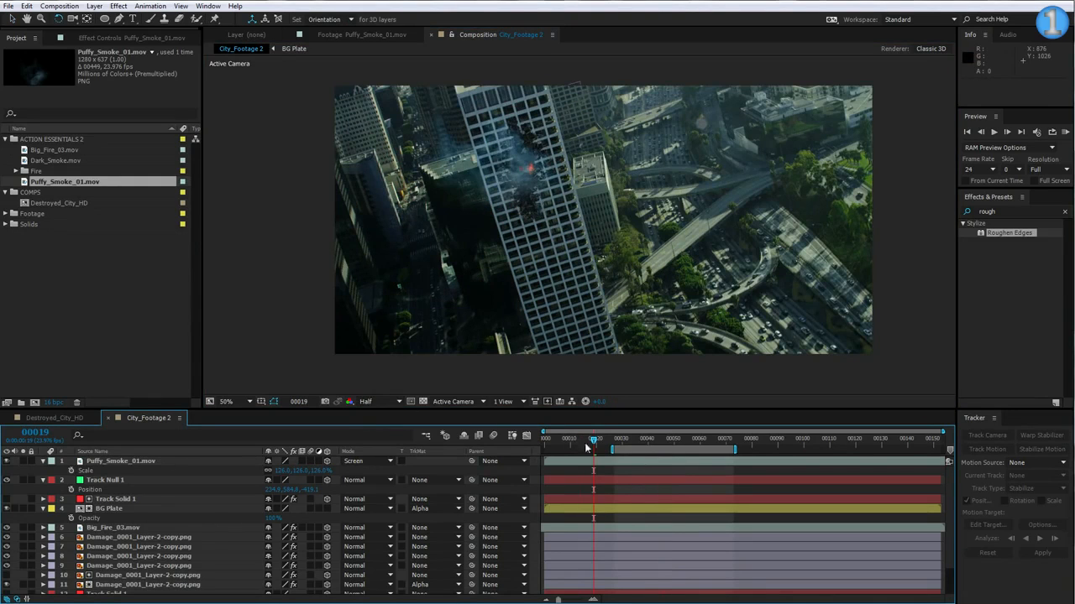
pyautogui.moveTo(571, 445); pyautogui.dragTo(562, 446)
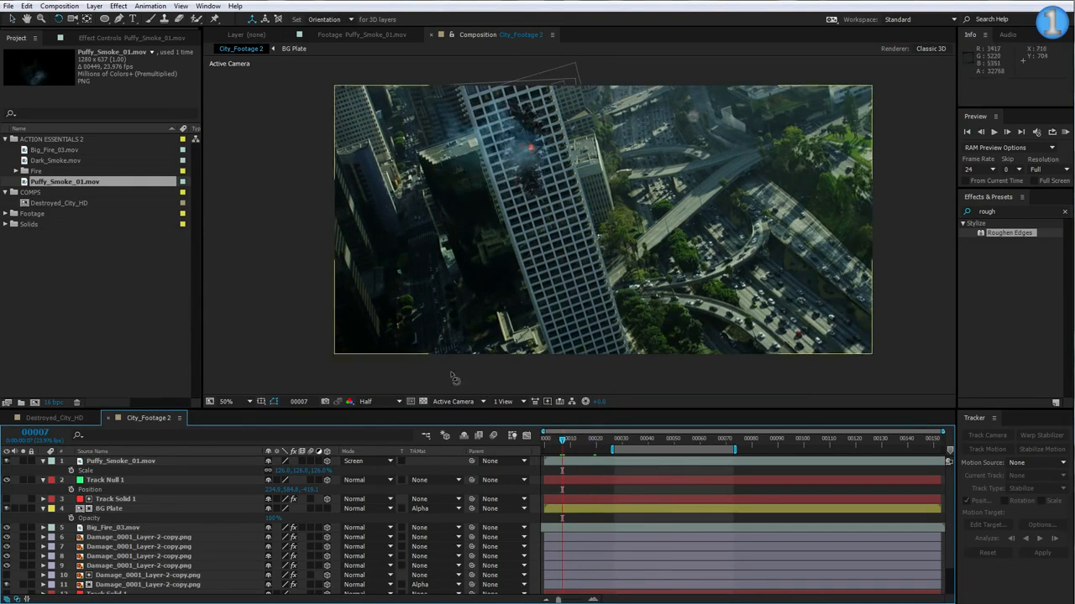
# Scale the smoke layer to 147% and move it slightly lower on the tower.
pyautogui.click(138, 461)
pyautogui.press('s')
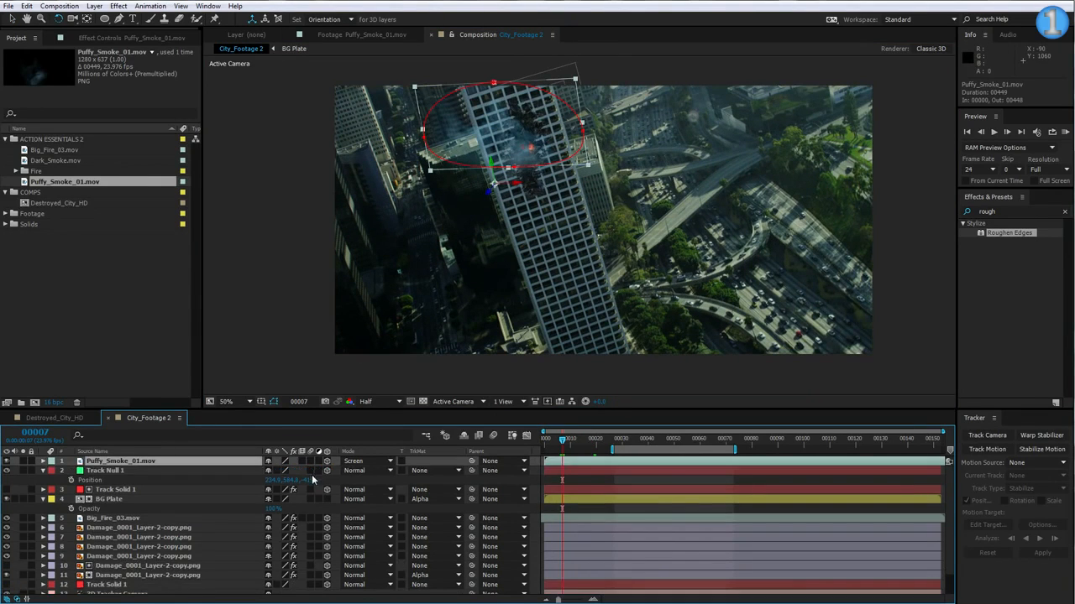
pyautogui.press('s')
pyautogui.moveTo(305, 472); pyautogui.dragTo(320, 472)
pyautogui.press('v')
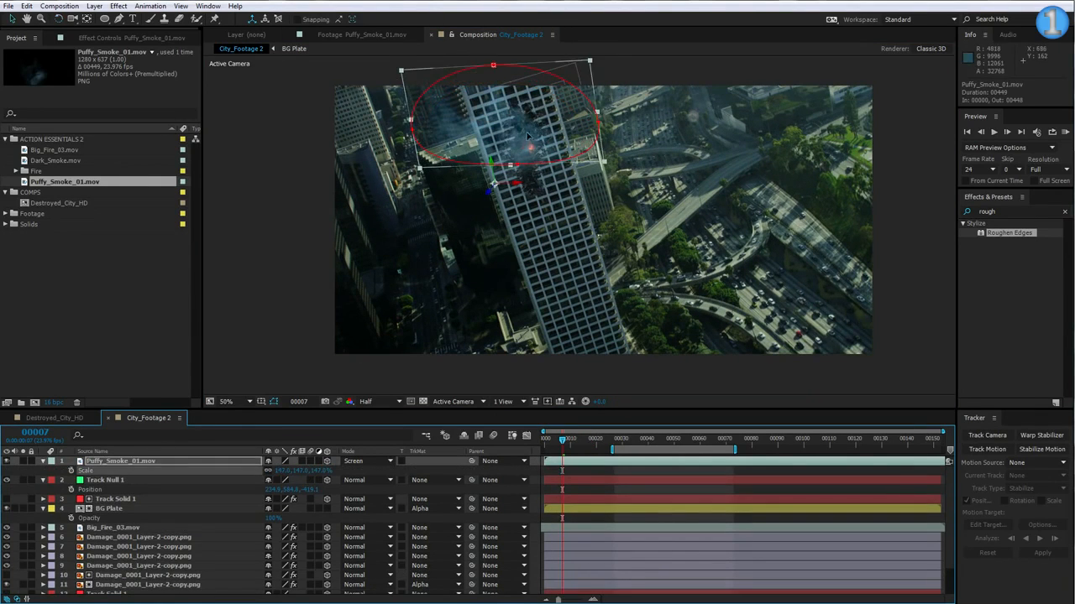
pyautogui.moveTo(527, 136); pyautogui.dragTo(529, 151)
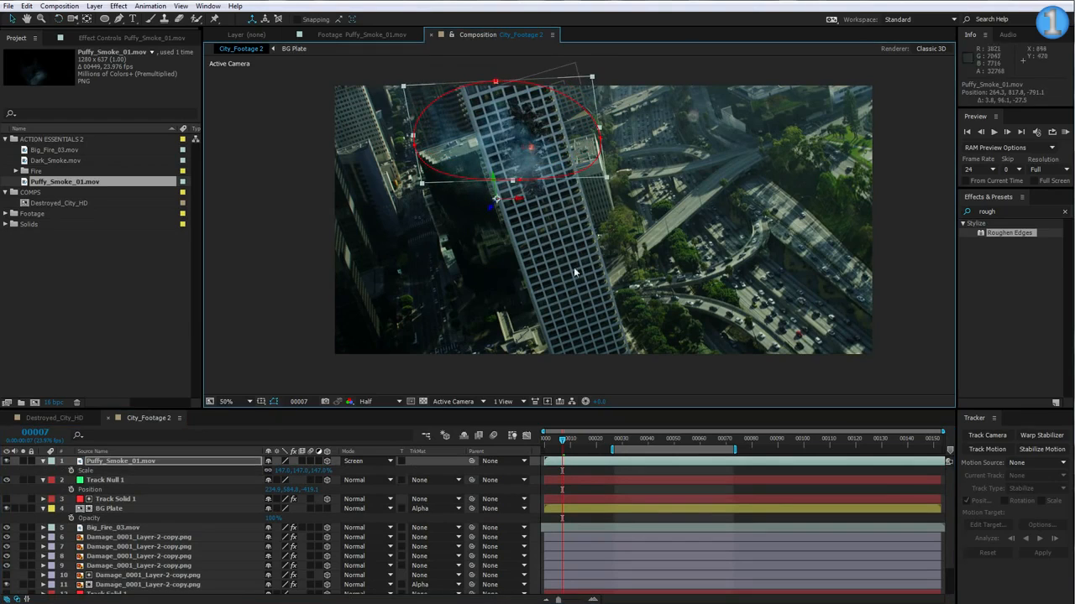
# Duplicate the smoke layer and slide the copy about 99 frames earlier in time.
pyautogui.click(604, 462)
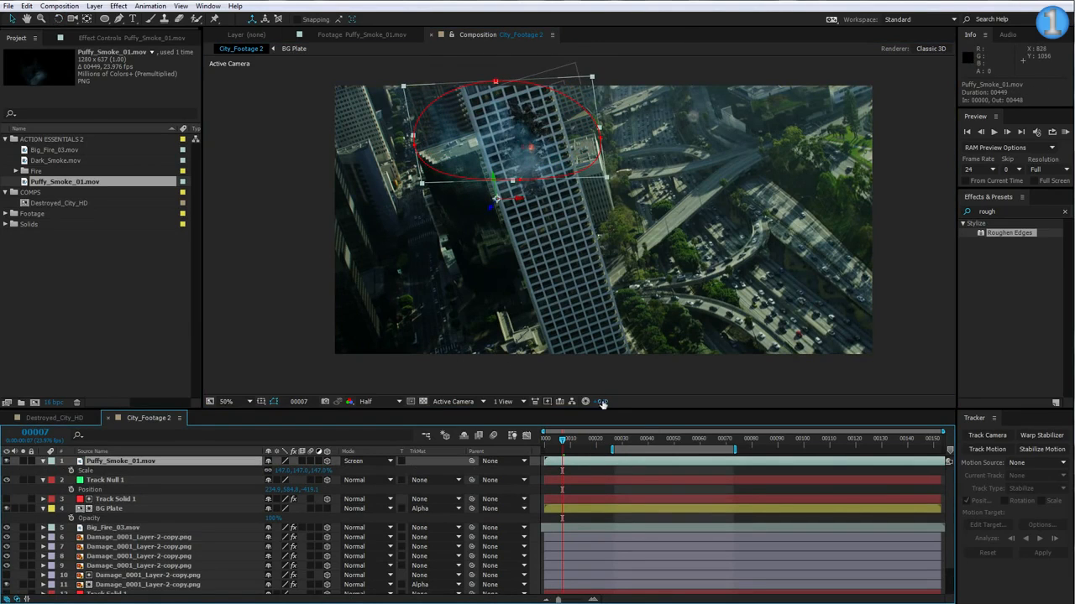
pyautogui.hotkey('ctrl', 'd')
pyautogui.moveTo(799, 464); pyautogui.dragTo(542, 455)
# Rotate the smoke copy to a different angle and reposition it over the damaged hole.
pyautogui.click(536, 151)
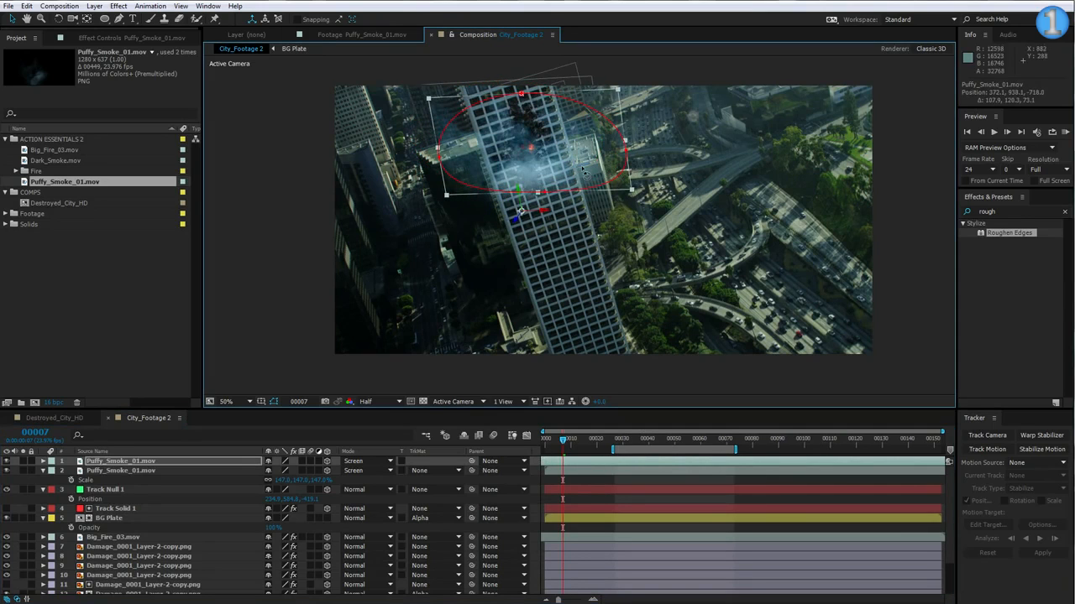
pyautogui.press('w')
pyautogui.moveTo(536, 150); pyautogui.dragTo(573, 123)
pyautogui.press('v')
pyautogui.moveTo(625, 76); pyautogui.dragTo(600, 31)
pyautogui.moveTo(537, 158); pyautogui.dragTo(542, 160)
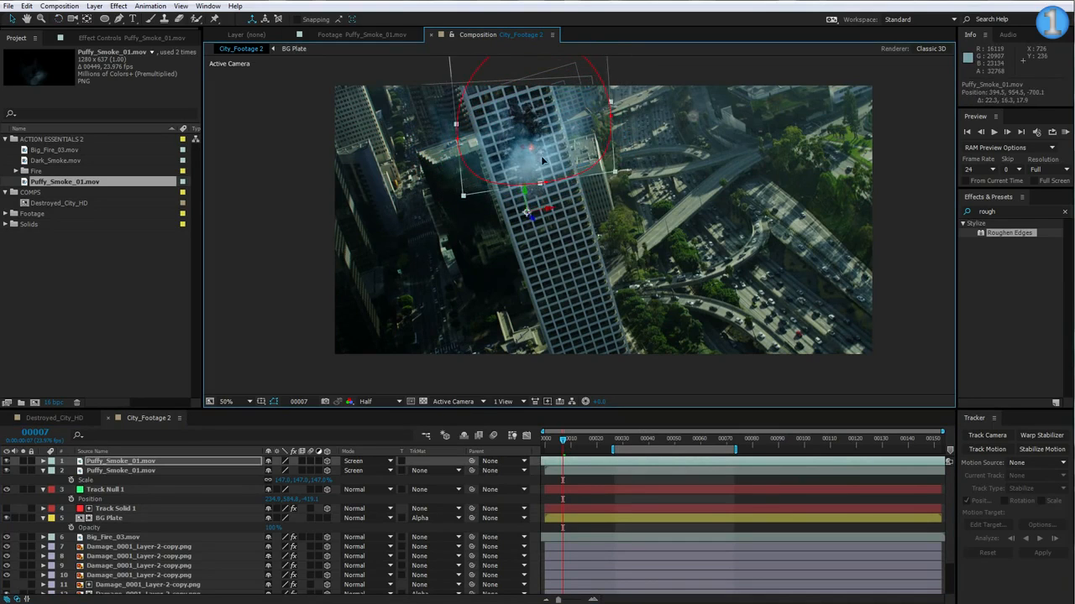
# Lower the opacity of both smoke layers to about 62%.
pyautogui.keyDown('shift'); pyautogui.click(132, 471); pyautogui.keyUp('shift')
pyautogui.press('t')
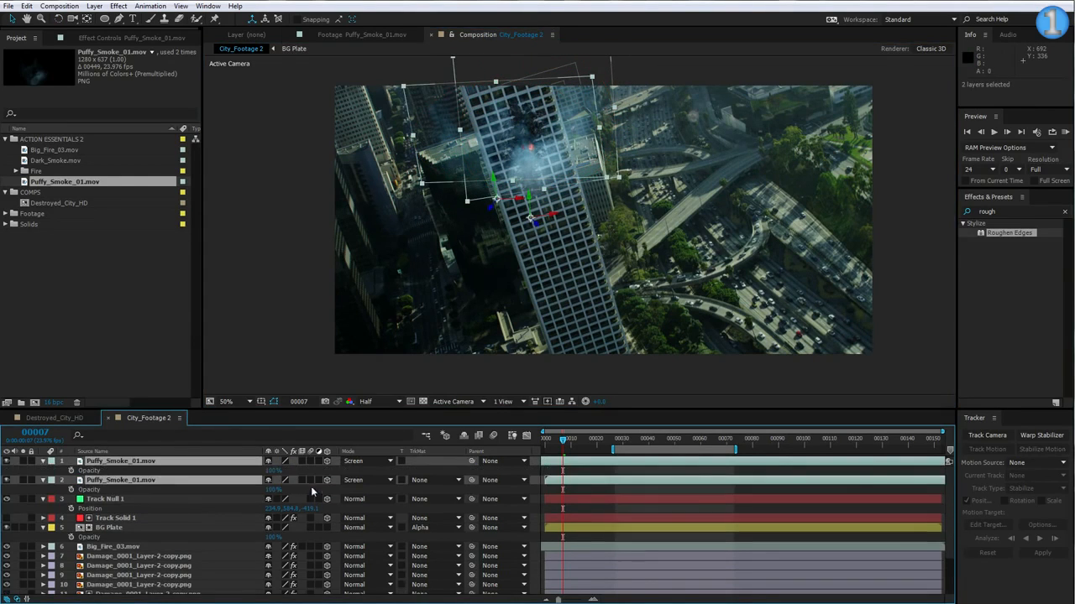
pyautogui.moveTo(273, 472)
pyautogui.mouseDown()
pyautogui.moveTo(247, 477)
pyautogui.moveTo(267, 477)
pyautogui.mouseUp()
pyautogui.click(624, 492)
# Move the uppermost smoke layer higher on the tower and return to the start of the composition.
pyautogui.click(623, 462)
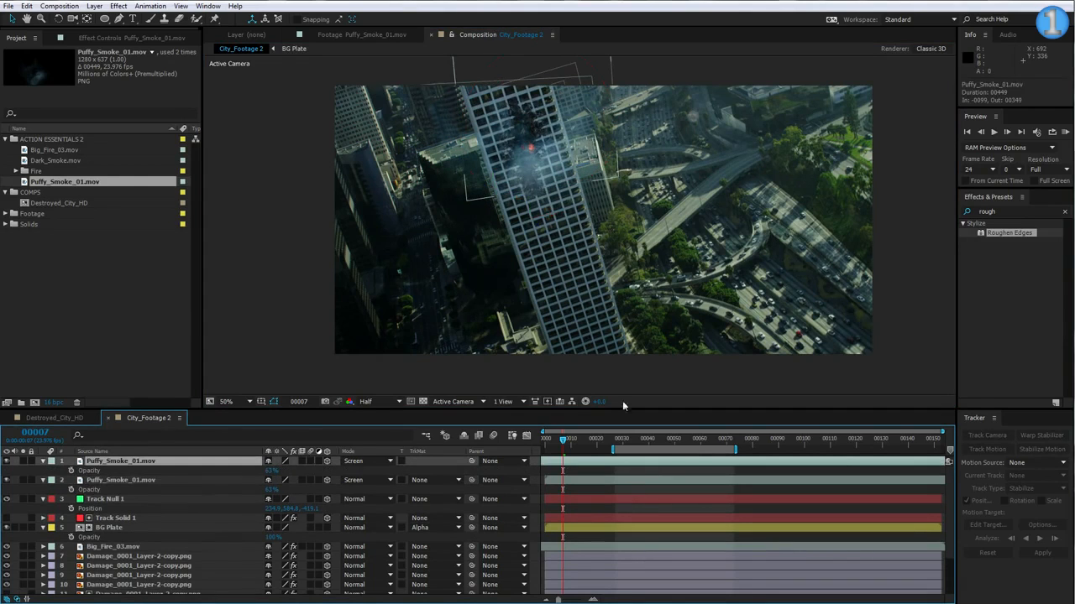
pyautogui.moveTo(570, 138); pyautogui.dragTo(561, 116)
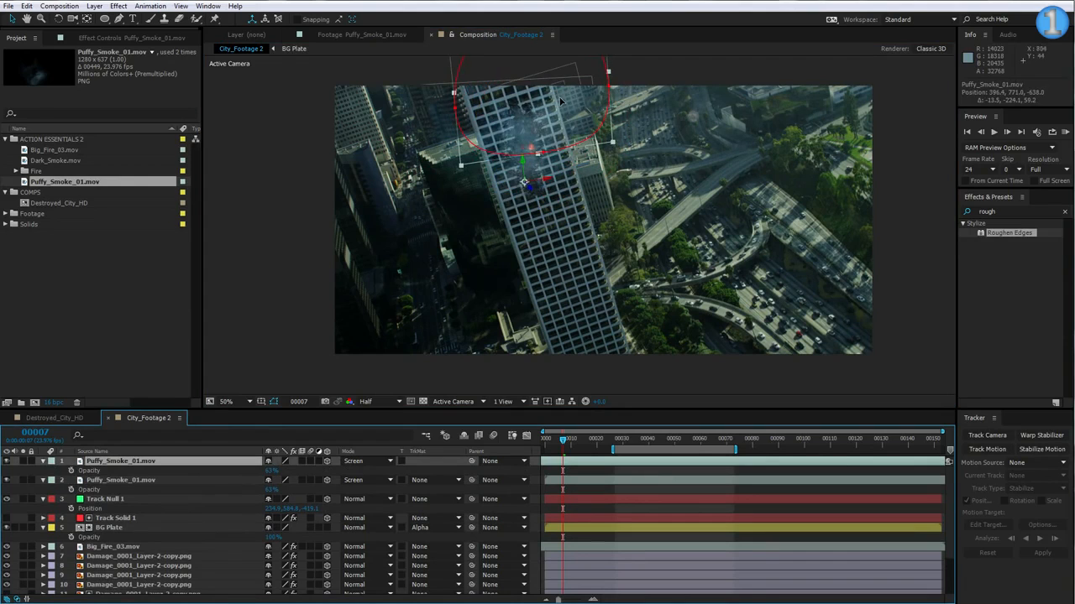
pyautogui.click(560, 101)
pyautogui.moveTo(580, 441); pyautogui.dragTo(540, 447)
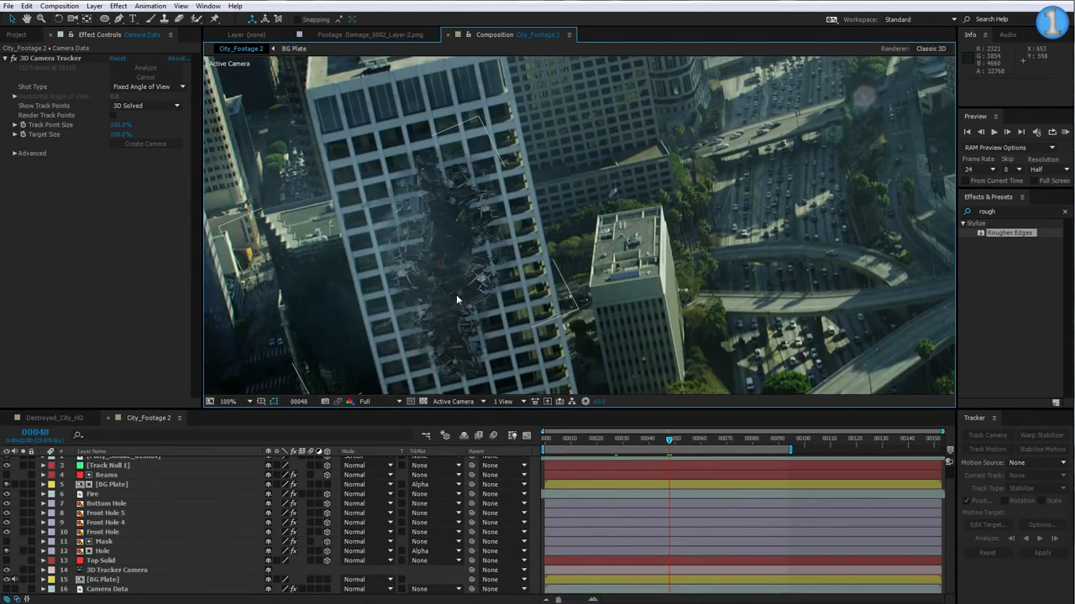
# Show the 3D Camera Tracker points of the Camera Data layer and maximize the composition view.
pyautogui.scroll(-2, 478, 195)
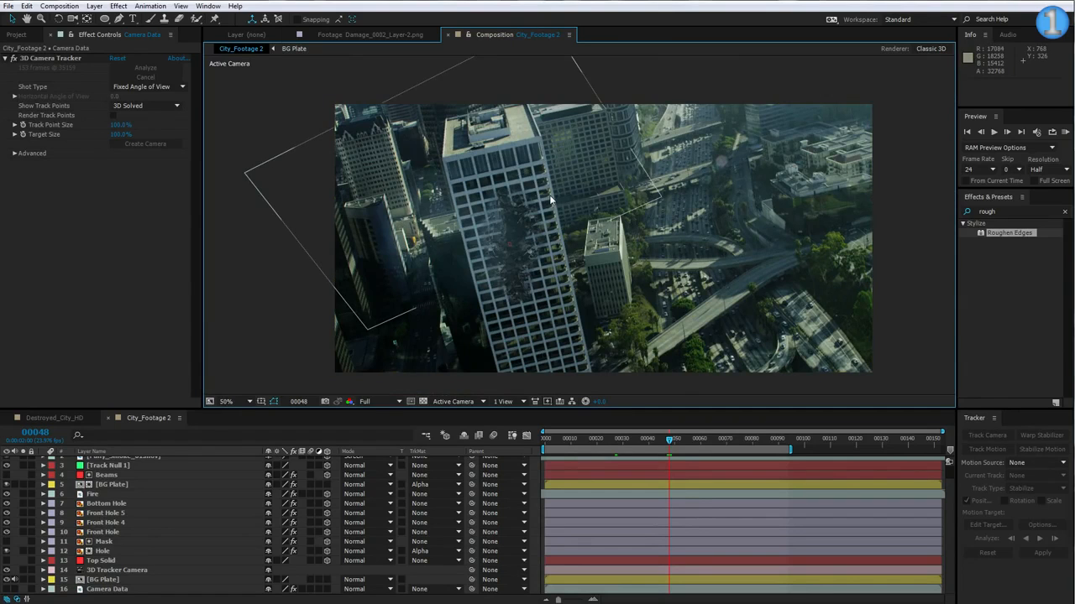
pyautogui.click(123, 590)
pyautogui.click(54, 57)
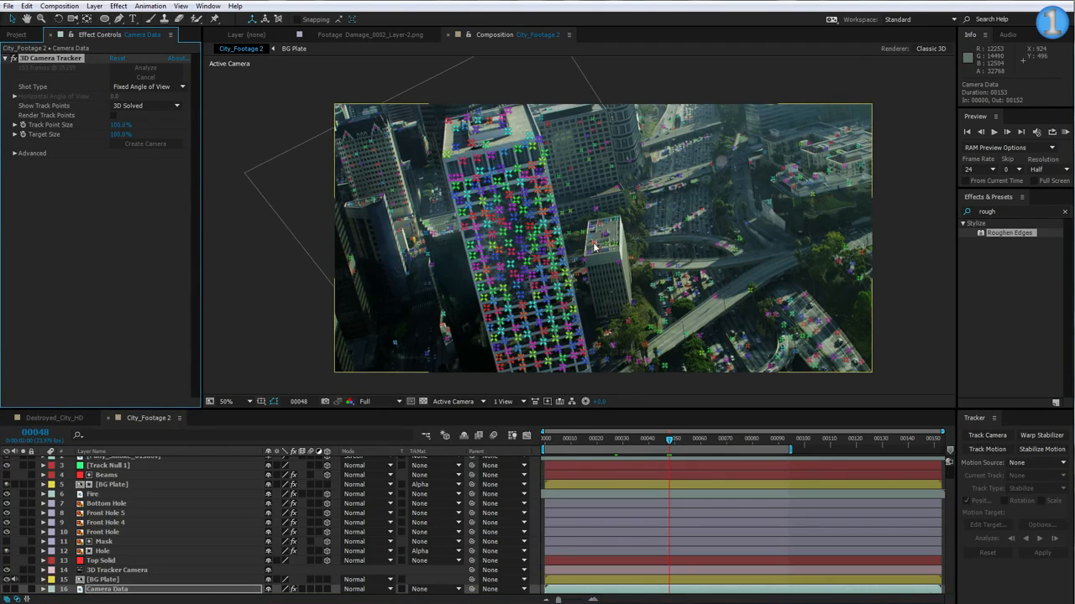
pyautogui.scroll(2, 593, 246)
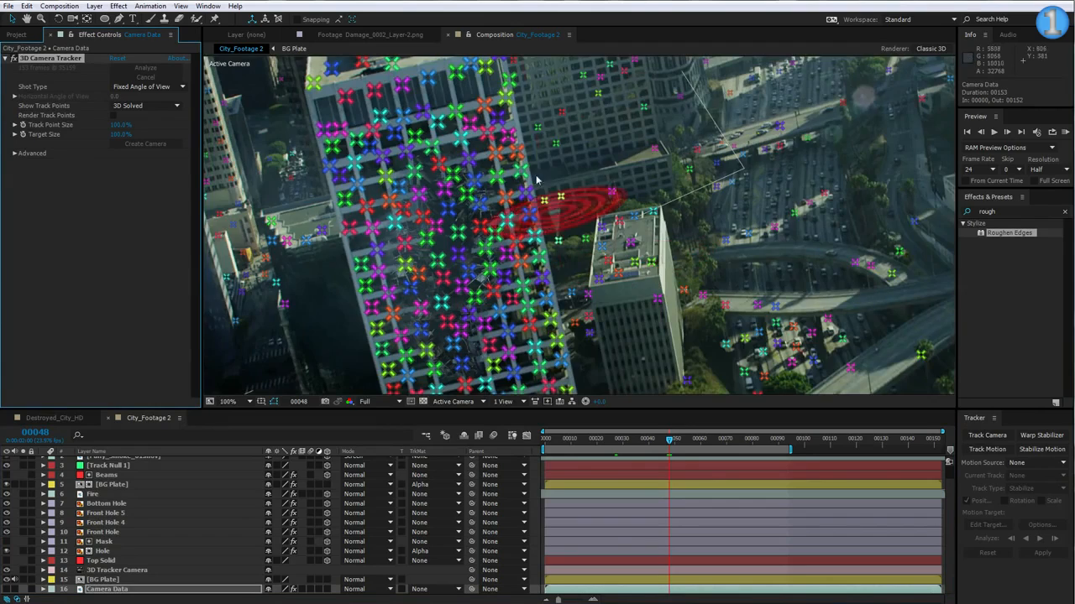
pyautogui.press('`')
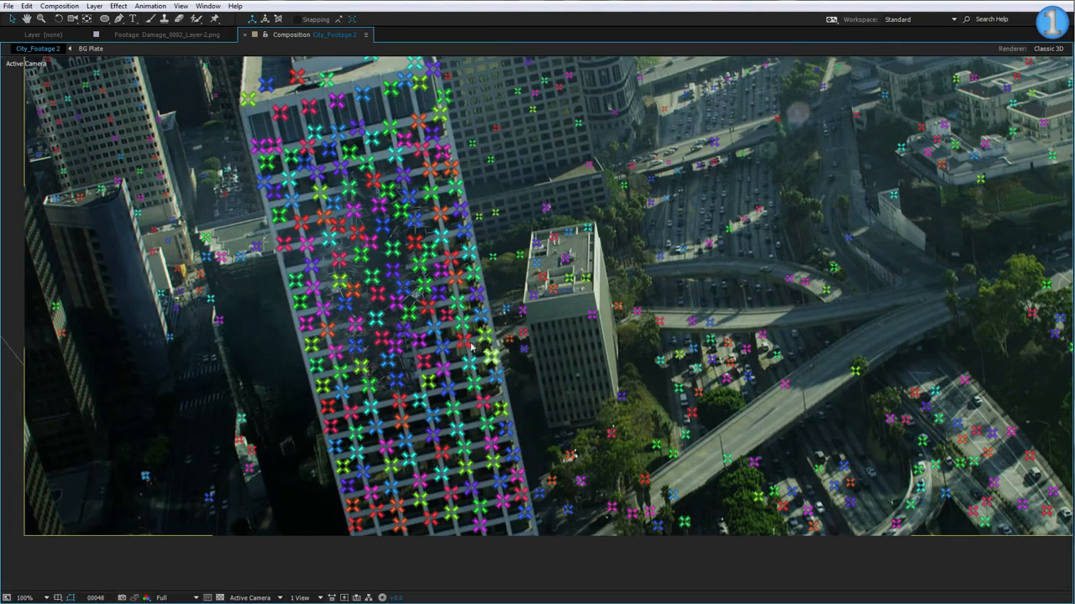
# Create a track solid from three track points on the lower part of the tower's damaged facade and restore the normal layout.
pyautogui.click(406, 443)
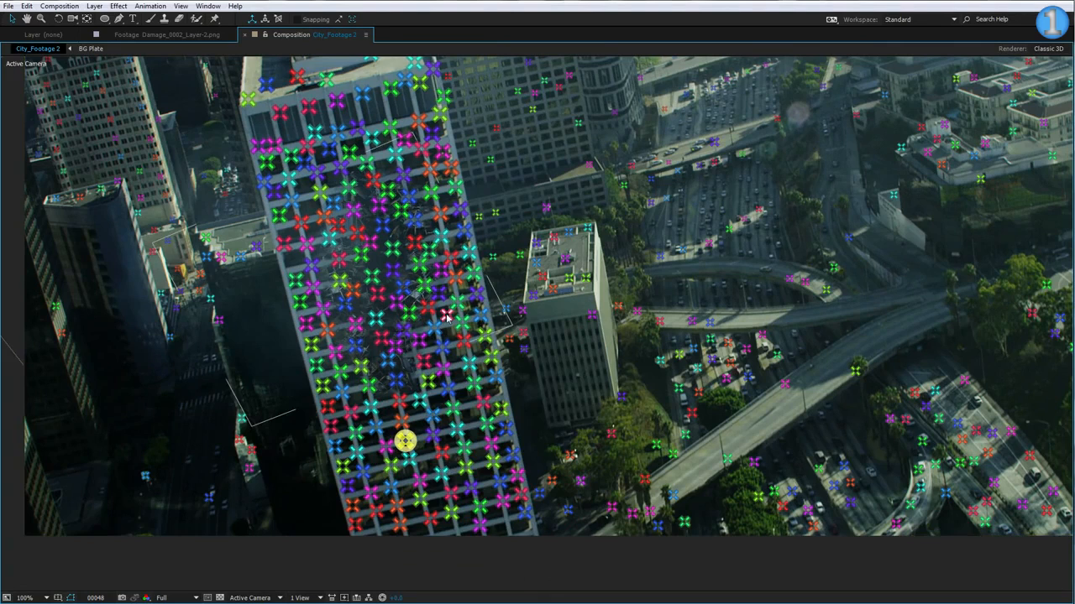
pyautogui.keyDown('shift'); pyautogui.click(491, 444); pyautogui.keyUp('shift')
pyautogui.click(464, 469)
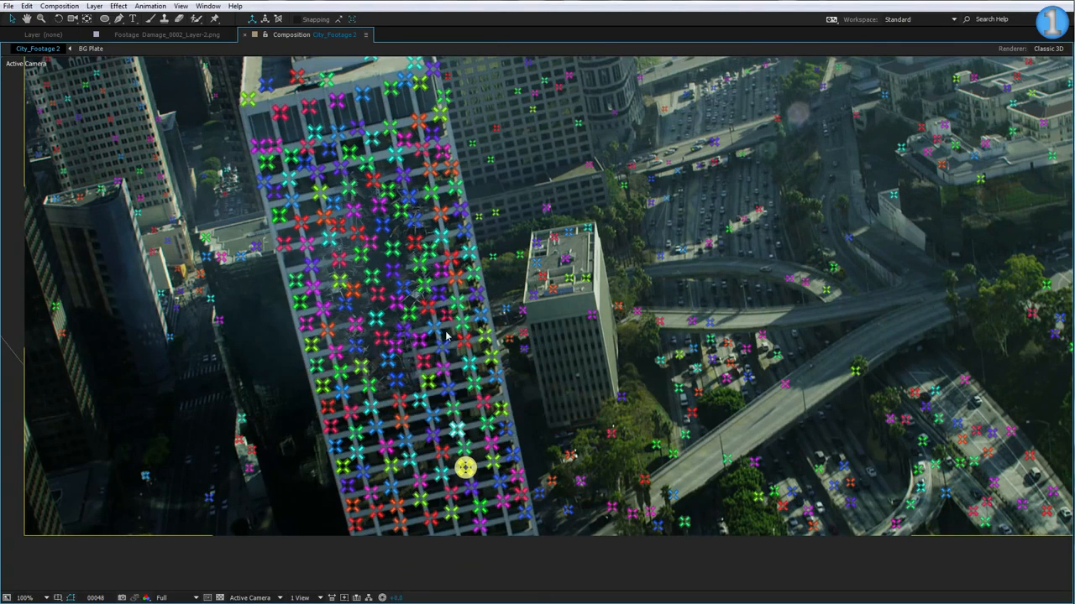
pyautogui.keyDown('shift'); pyautogui.click(438, 293); pyautogui.keyUp('shift')
pyautogui.keyDown('shift'); pyautogui.click(385, 445); pyautogui.keyUp('shift')
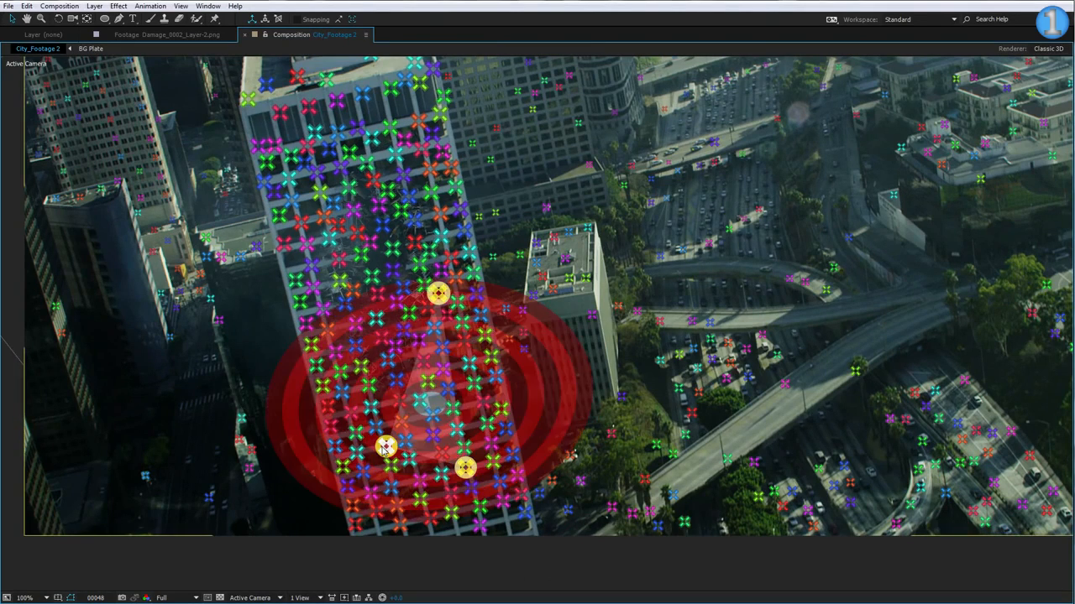
pyautogui.rightClick(438, 408)
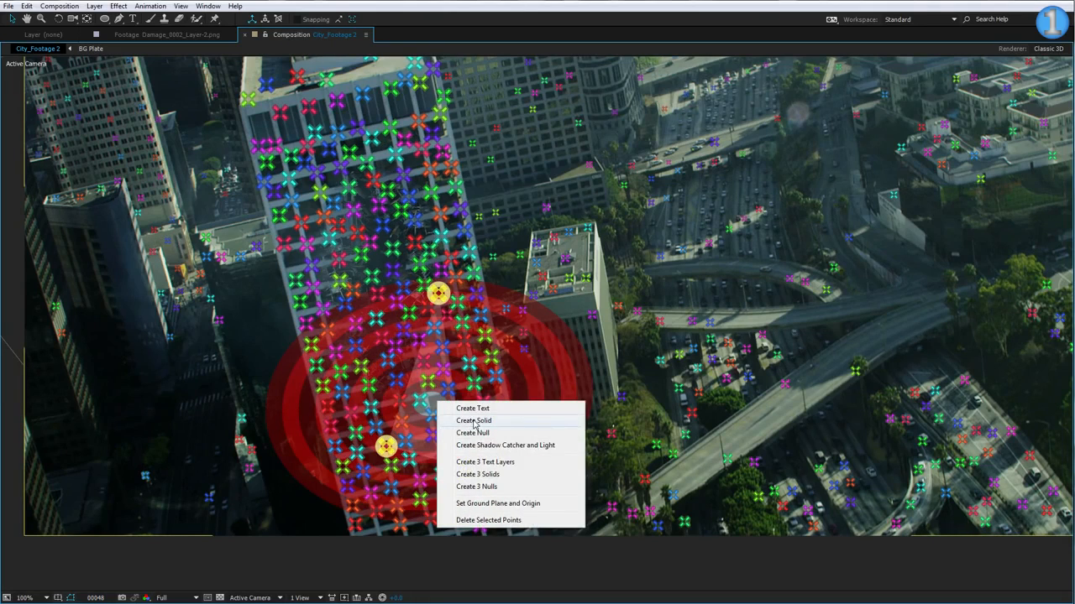
pyautogui.click(474, 421)
pyautogui.press('`')
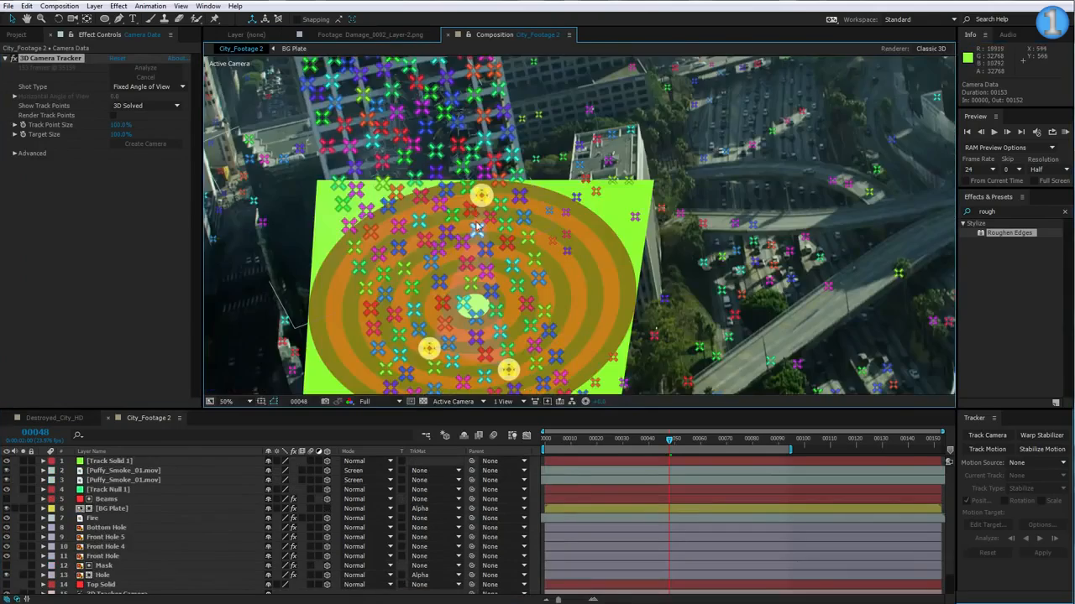
# Create a second track solid from three track points near the top of the same tower facade.
pyautogui.scroll(-1, 477, 227)
pyautogui.scroll(1, 494, 203)
pyautogui.moveTo(474, 128); pyautogui.dragTo(507, 259)
pyautogui.click(355, 147)
pyautogui.keyDown('shift'); pyautogui.click(494, 117); pyautogui.keyUp('shift')
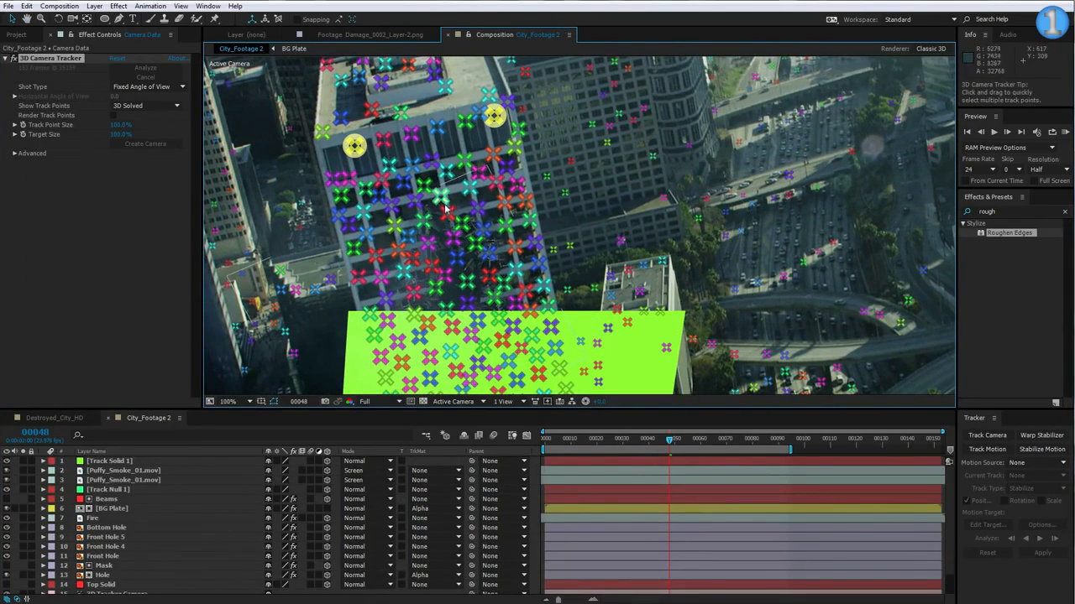
pyautogui.keyDown('shift'); pyautogui.click(441, 196); pyautogui.keyUp('shift')
pyautogui.rightClick(456, 141)
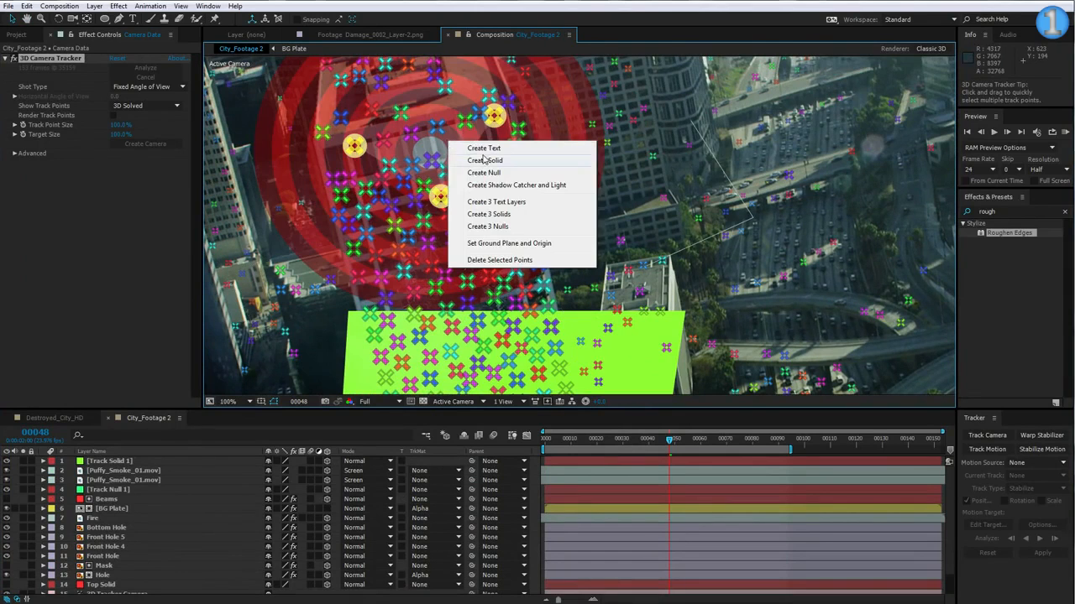
pyautogui.click(484, 162)
pyautogui.scroll(-1, 593, 225)
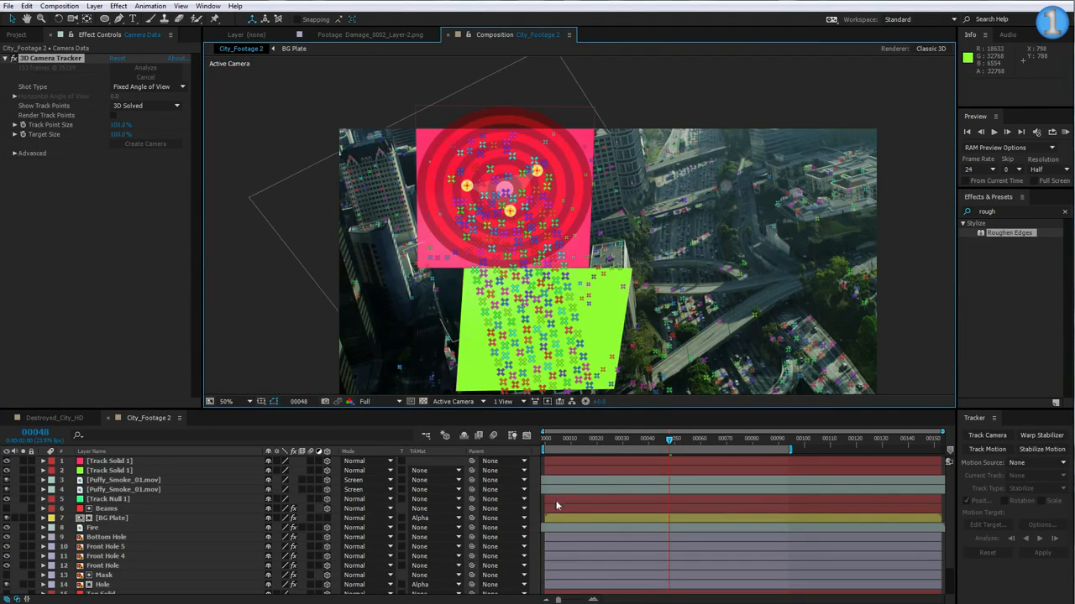
# Hide the pink track solid and leave only the green track solid on the tower's lower facade visible and selected.
pyautogui.click(109, 471)
pyautogui.click(102, 462)
pyautogui.click(7, 470)
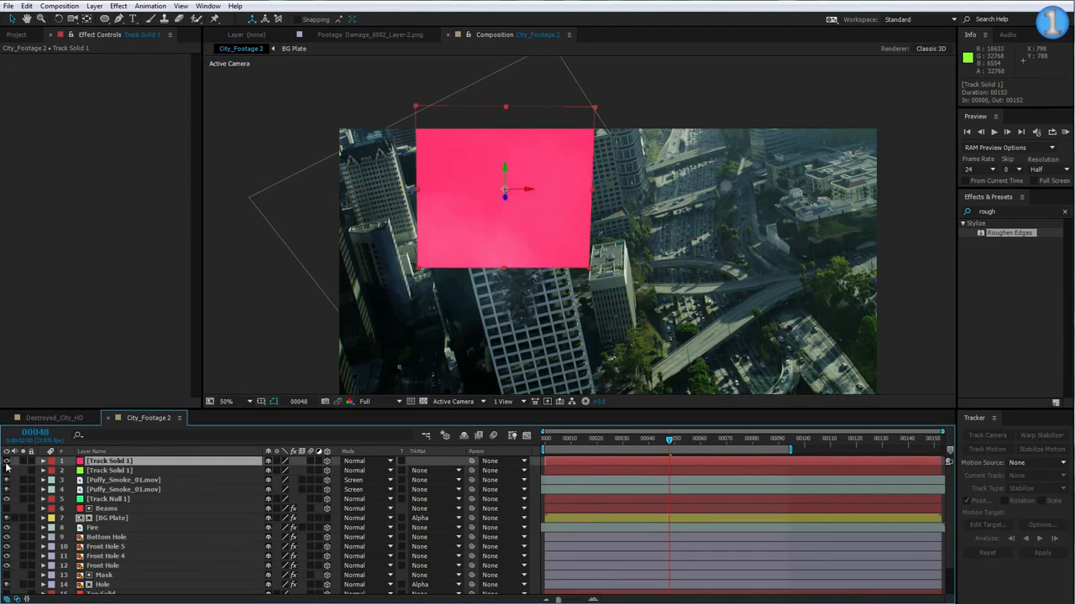
pyautogui.click(6, 461)
pyautogui.click(109, 471)
pyautogui.click(7, 470)
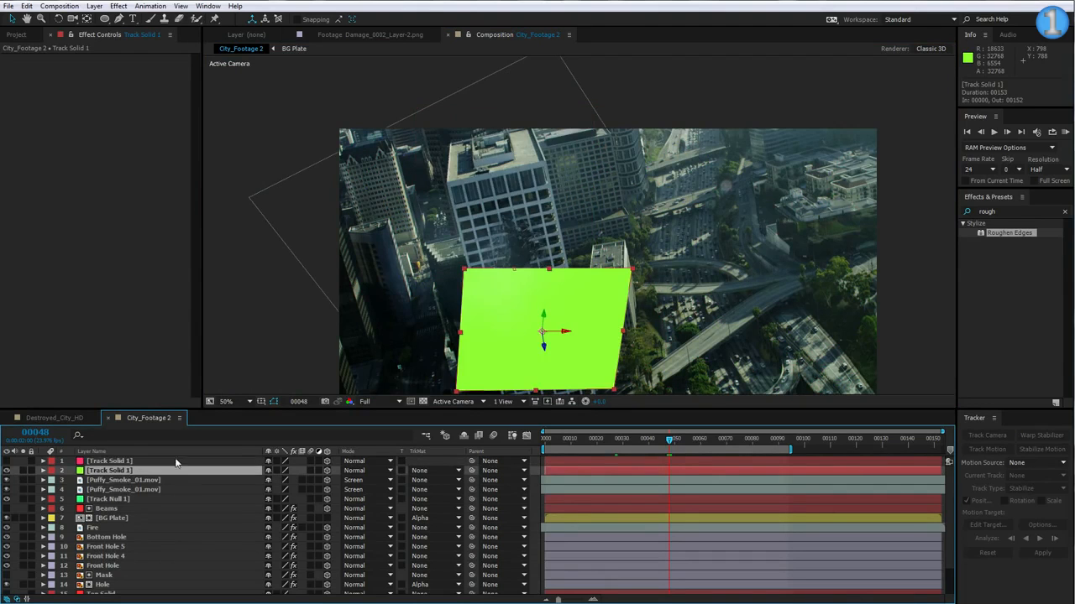
# Preview the Damage_0002_Layer-2.png footage from the Damage folder and return to the City_Footage 2 composition.
pyautogui.moveTo(607, 337); pyautogui.dragTo(573, 281)
pyautogui.click(17, 36)
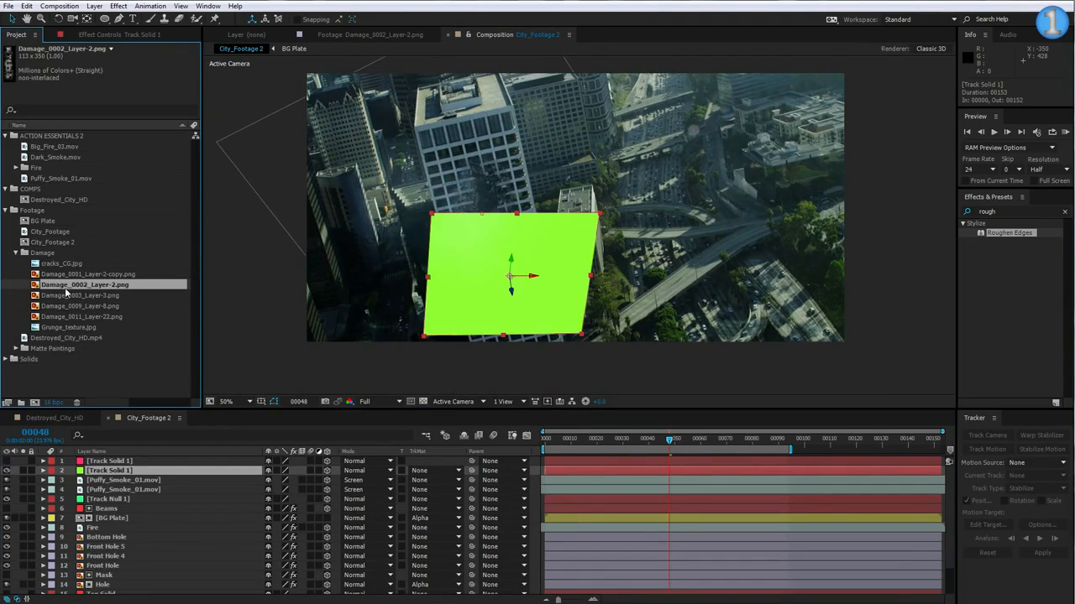
pyautogui.doubleClick(73, 286)
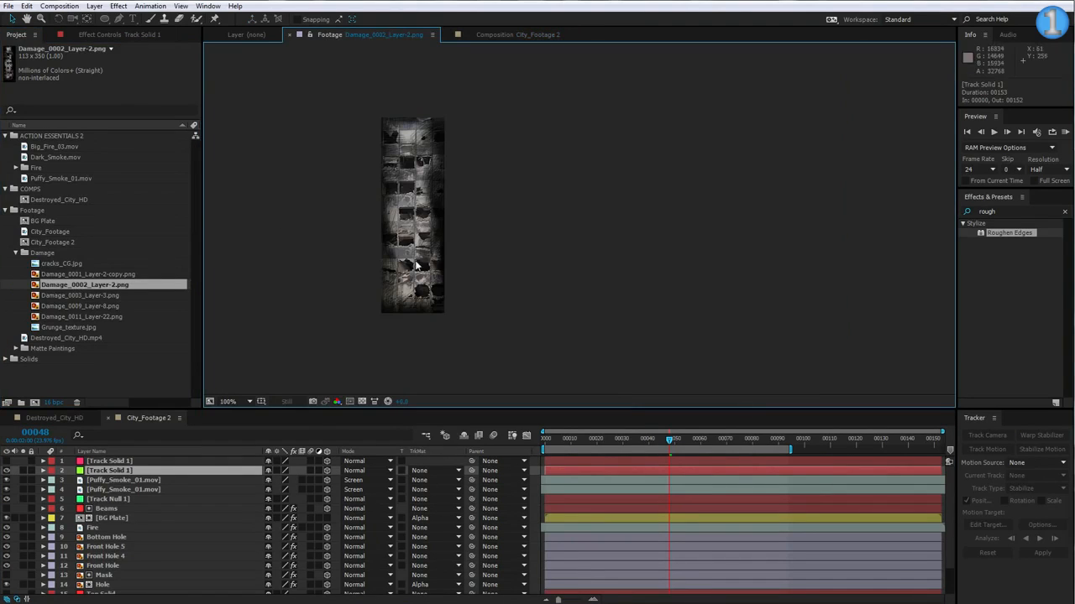
pyautogui.click(122, 273)
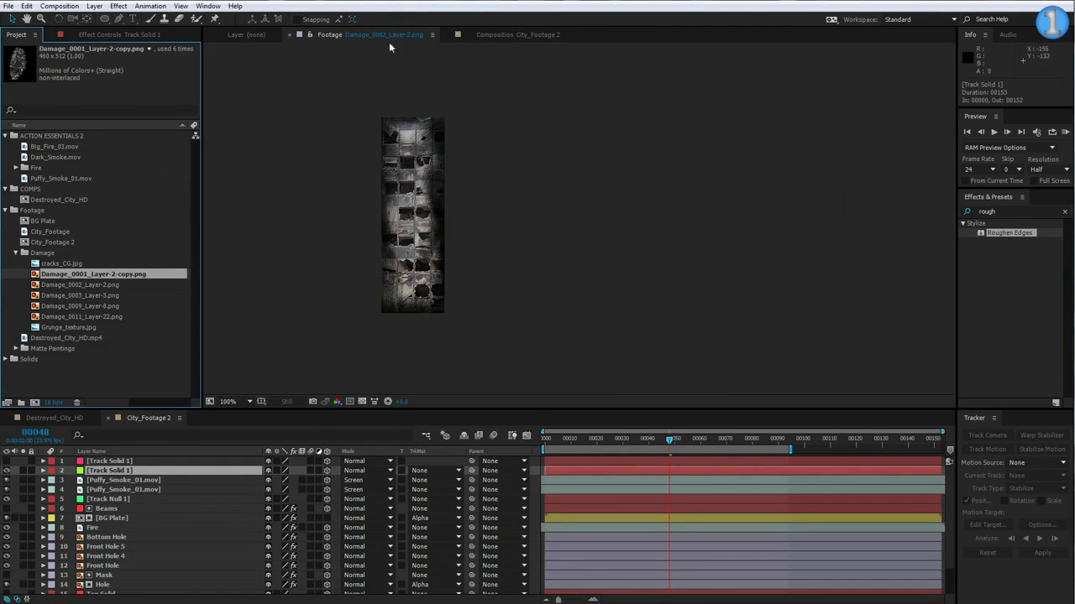
pyautogui.click(538, 37)
# Replace the green track solid's source with Damage_0002_Layer-2.png.
pyautogui.click(76, 285)
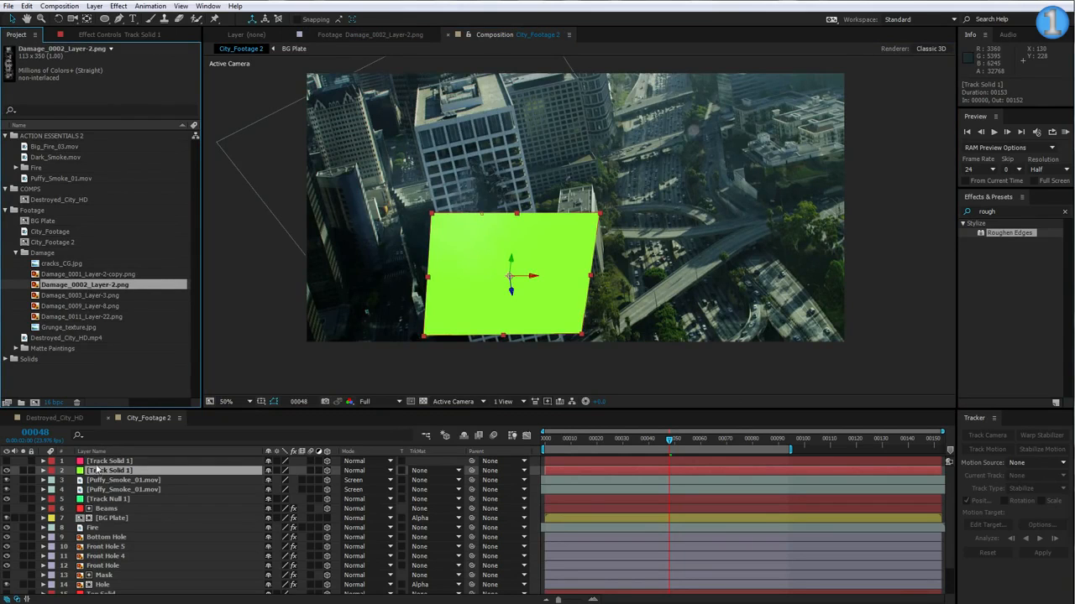
pyautogui.moveTo(70, 290); pyautogui.dragTo(487, 233)
pyautogui.scroll(2, 493, 287)
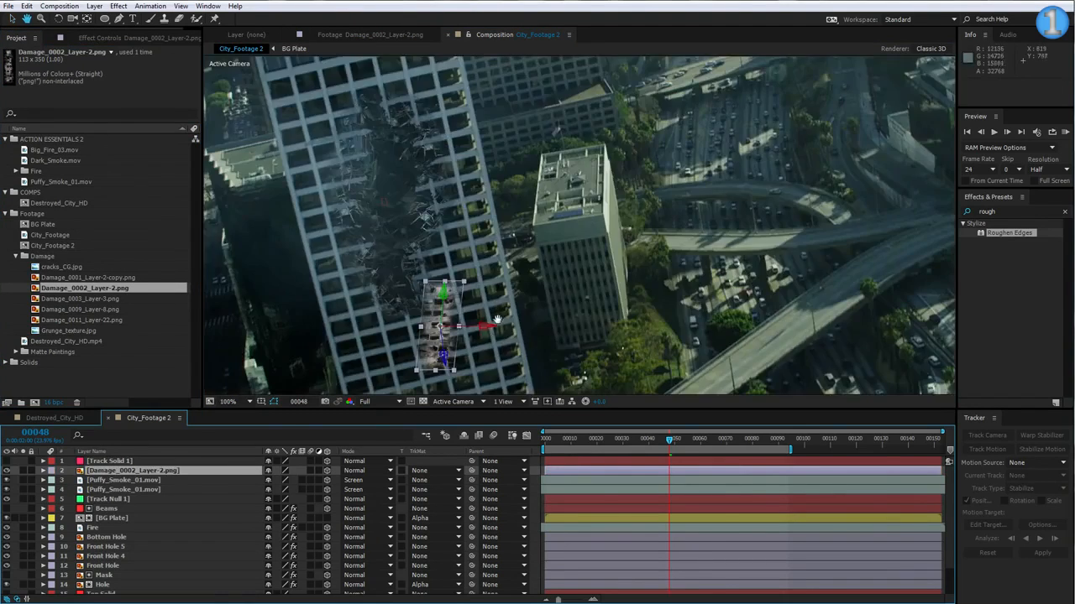
# Rotate the damage layer to match the tower's tilt and enlarge it over the facade below the hole.
pyautogui.press('`')
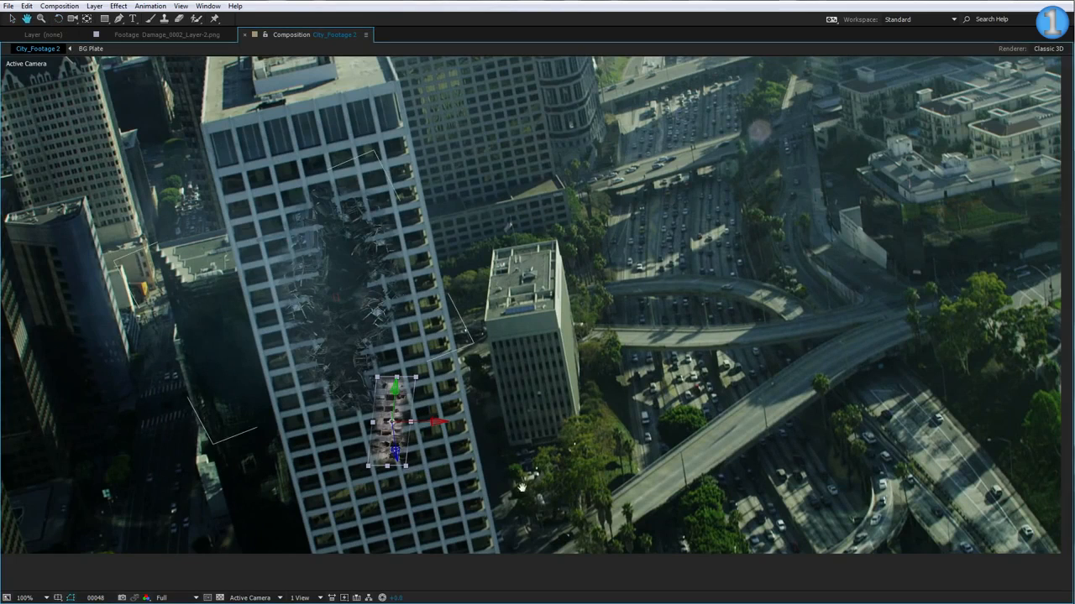
pyautogui.scroll(2, 441, 397)
pyautogui.moveTo(442, 397); pyautogui.dragTo(492, 383)
pyautogui.press('w')
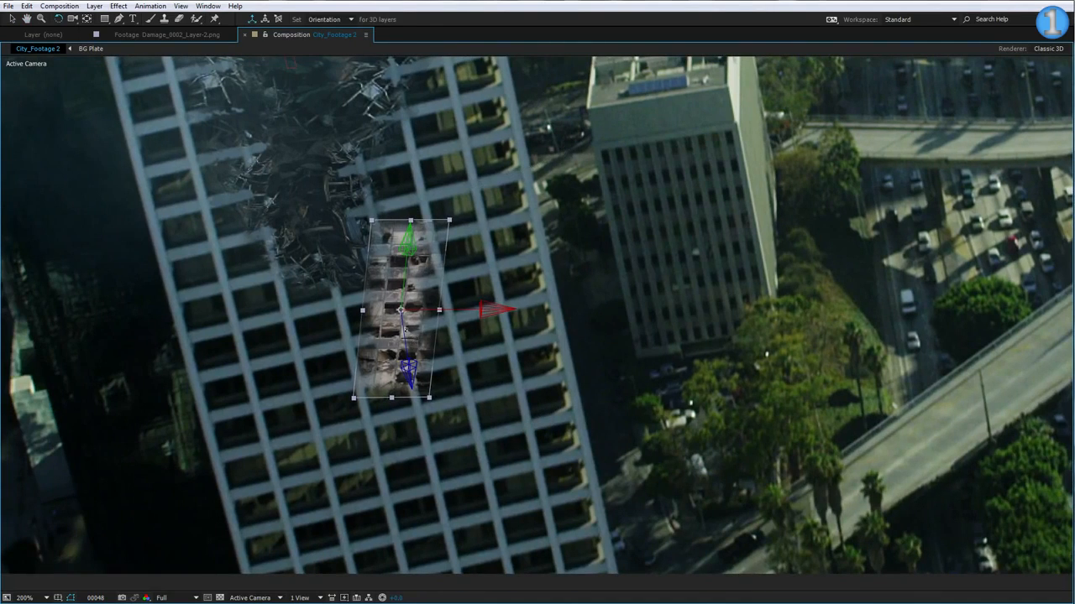
pyautogui.moveTo(405, 330); pyautogui.dragTo(387, 324)
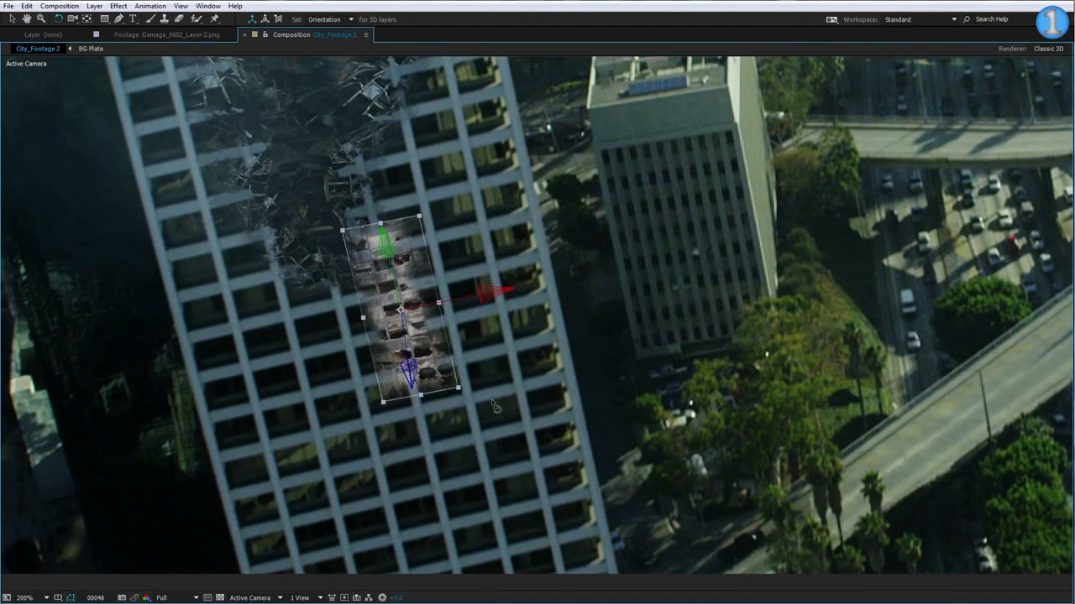
pyautogui.press('v')
pyautogui.moveTo(460, 388); pyautogui.dragTo(511, 451)
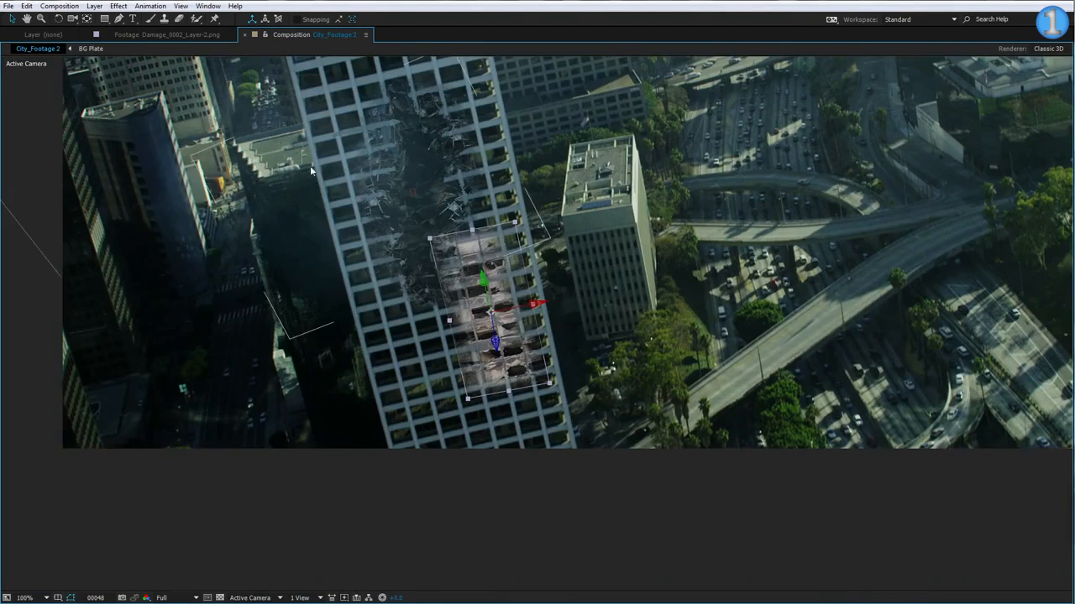
# Apply Curves to the damage layer, lowering the RGB white point and pulling down the midtones to darken it.
pyautogui.click(119, 6)
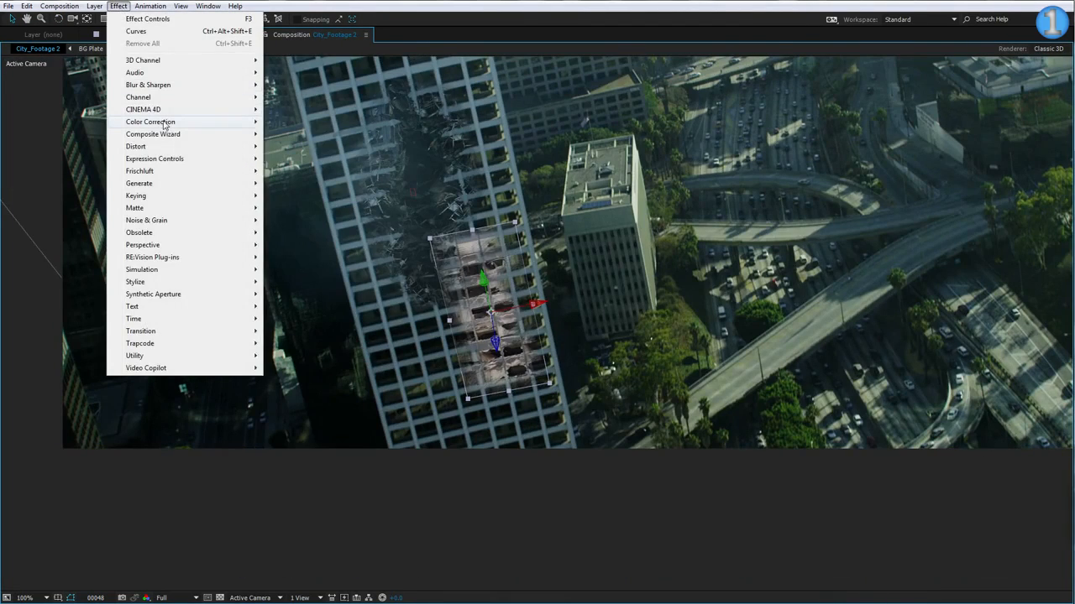
pyautogui.moveTo(166, 125)
pyautogui.click(285, 353)
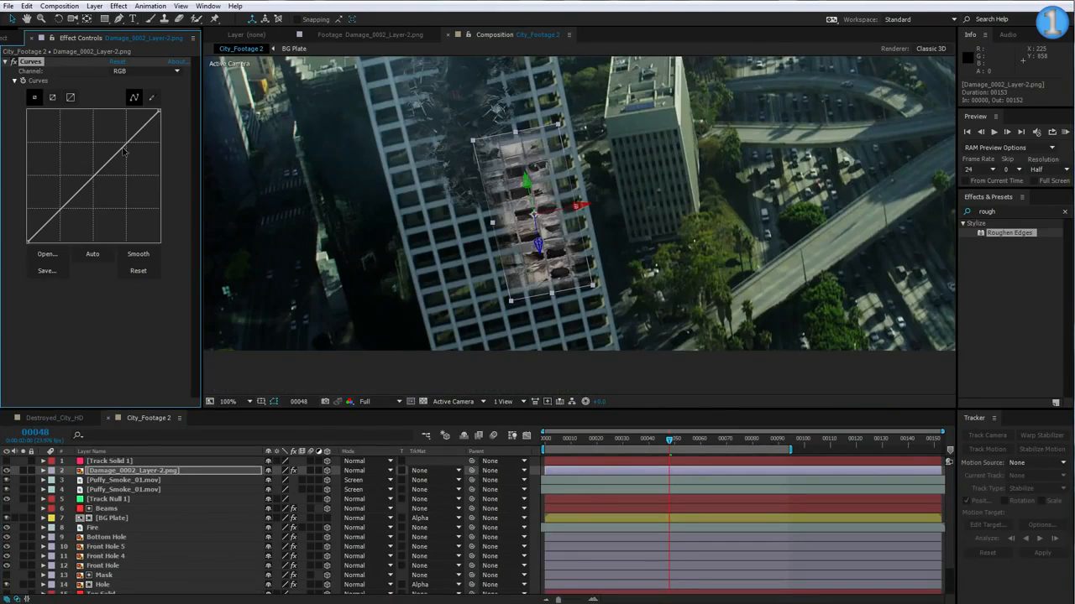
pyautogui.moveTo(156, 112); pyautogui.dragTo(167, 151)
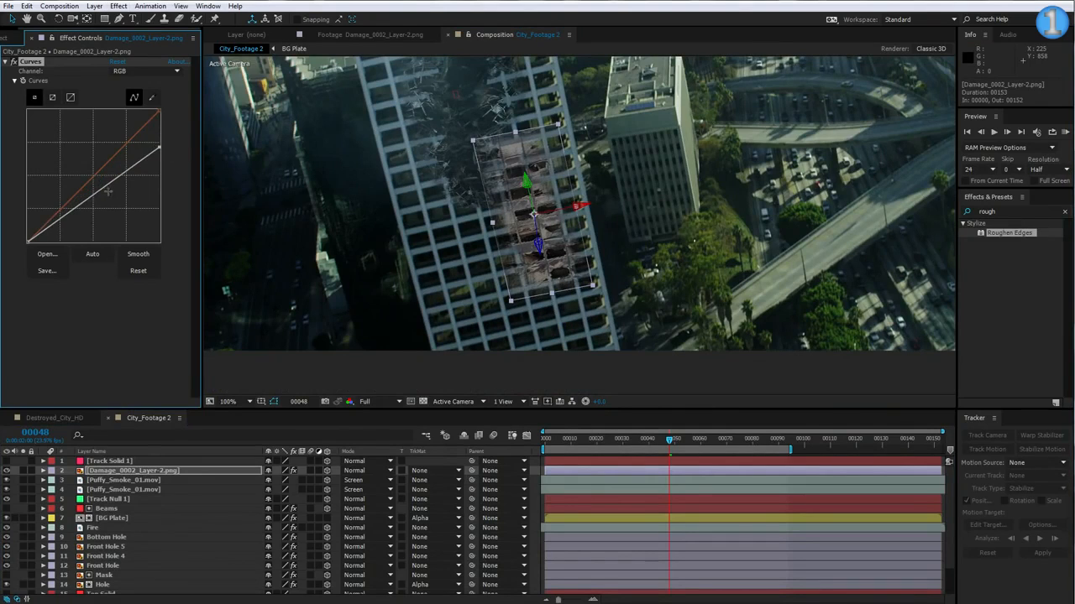
pyautogui.moveTo(108, 191); pyautogui.dragTo(104, 196)
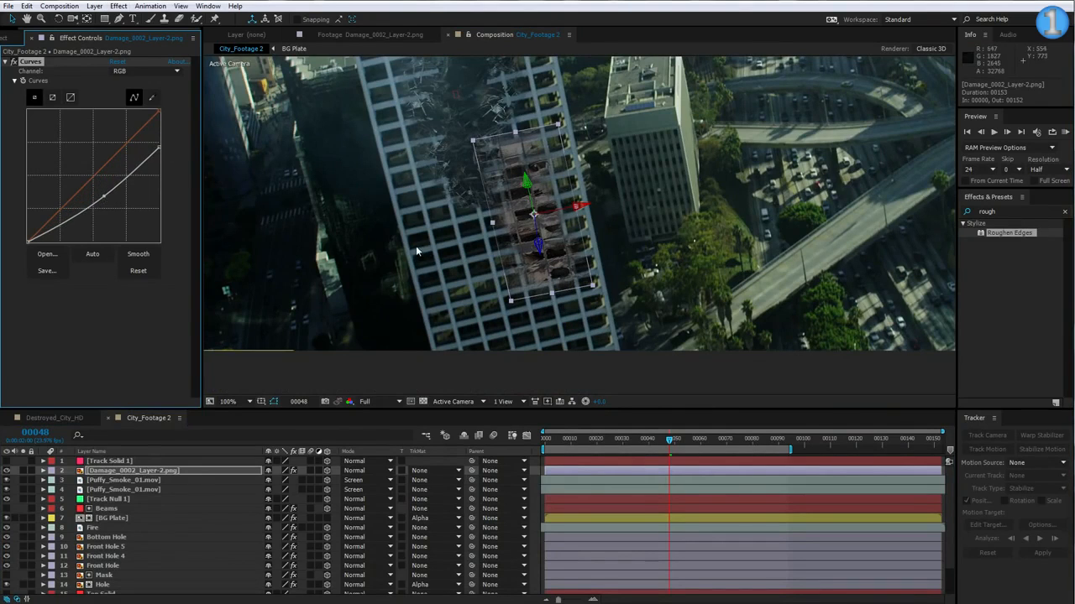
# Pull down the midtones of the damage layer's red channel in Curves to reduce its reddish tint.
pyautogui.click(142, 70)
pyautogui.click(134, 91)
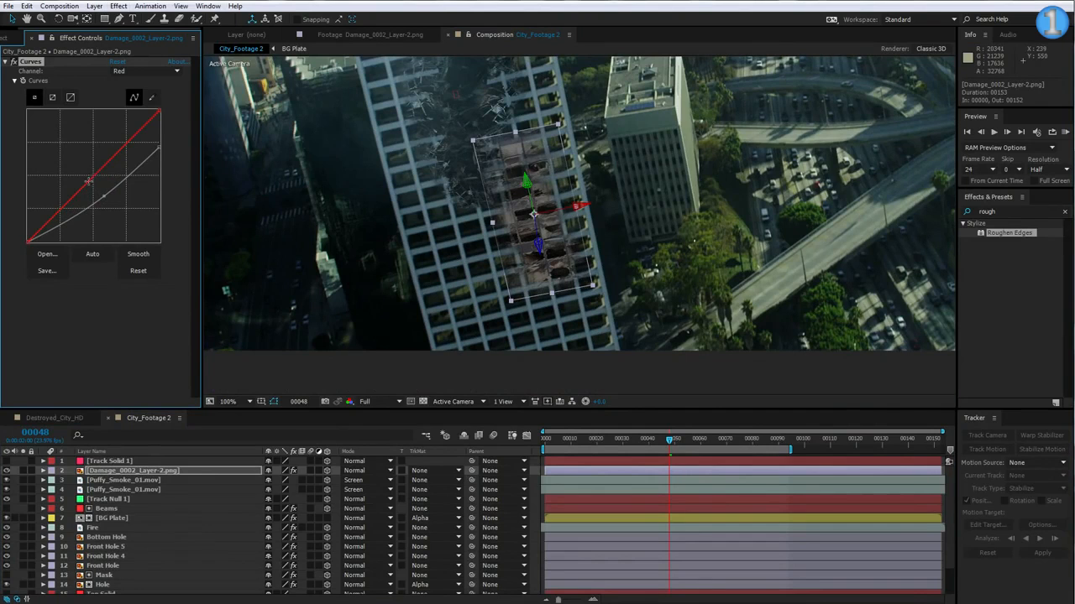
pyautogui.moveTo(89, 181); pyautogui.dragTo(95, 186)
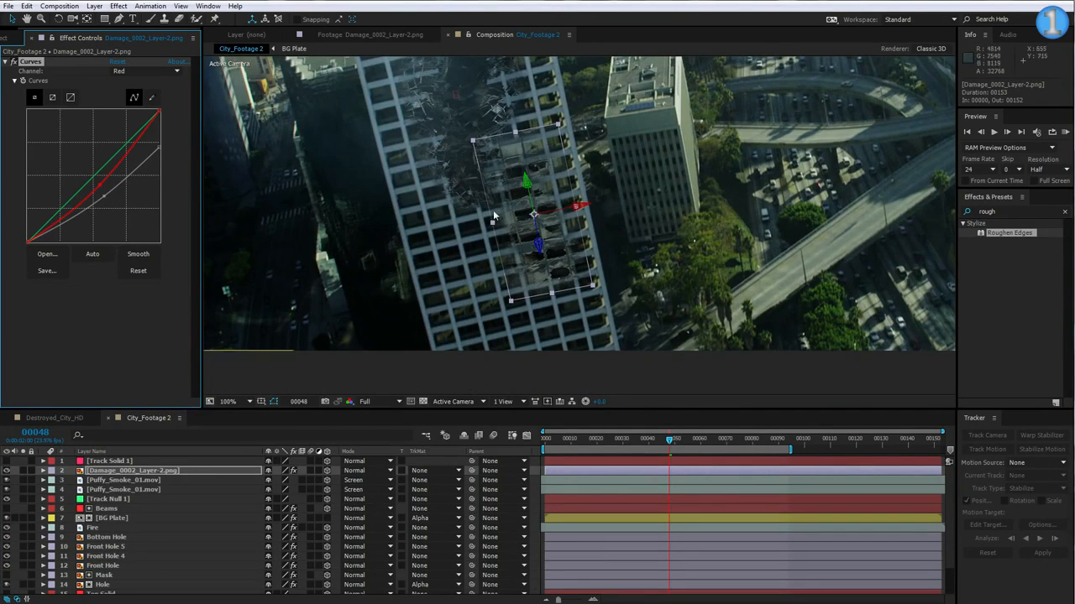
# Nudge the damage layer slightly and fine-tune its rotation so it lines up with the tower's window grid.
pyautogui.press('.')
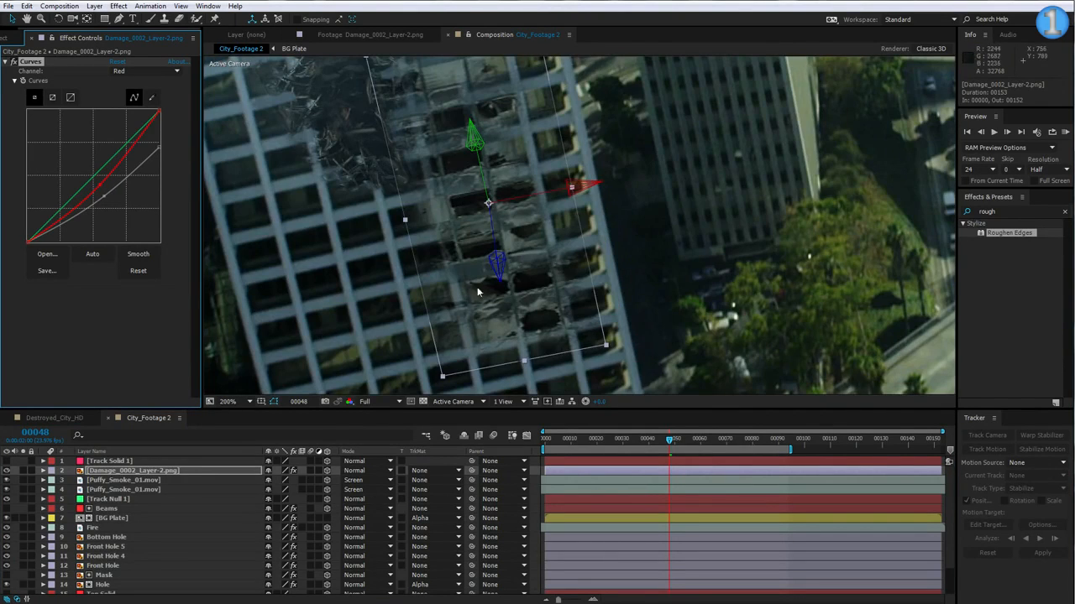
pyautogui.moveTo(529, 201); pyautogui.dragTo(476, 170)
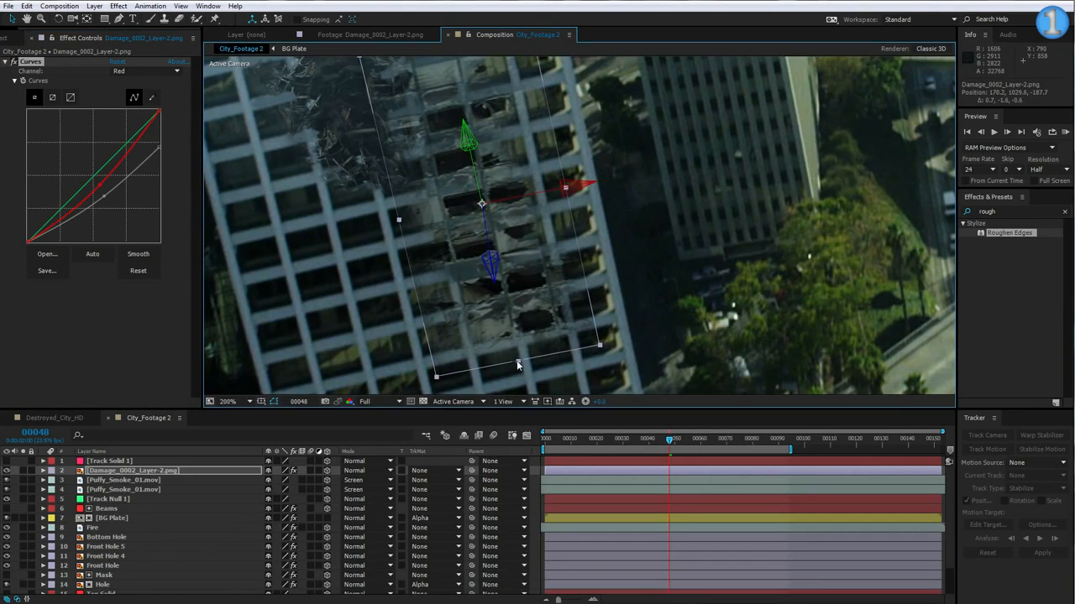
pyautogui.press('w')
pyautogui.moveTo(485, 214); pyautogui.dragTo(521, 200)
pyautogui.press('v')
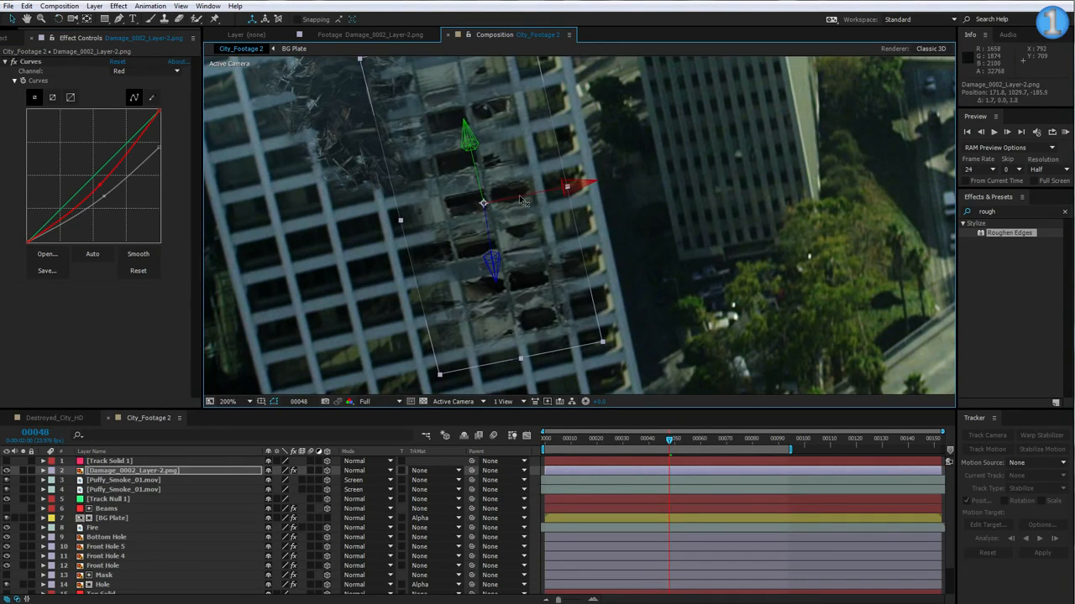
# Duplicate the Damage_0002_Layer-2.png layer and move the copy to the opposite edge of the tower facade.
pyautogui.scroll(-2, 550, 278)
pyautogui.click(585, 480)
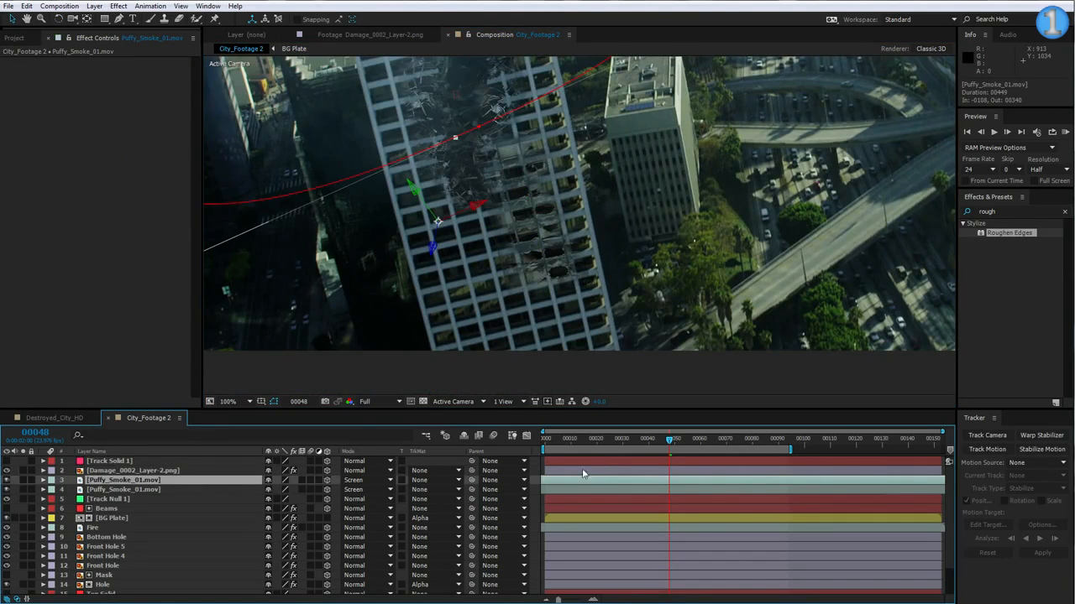
pyautogui.click(585, 471)
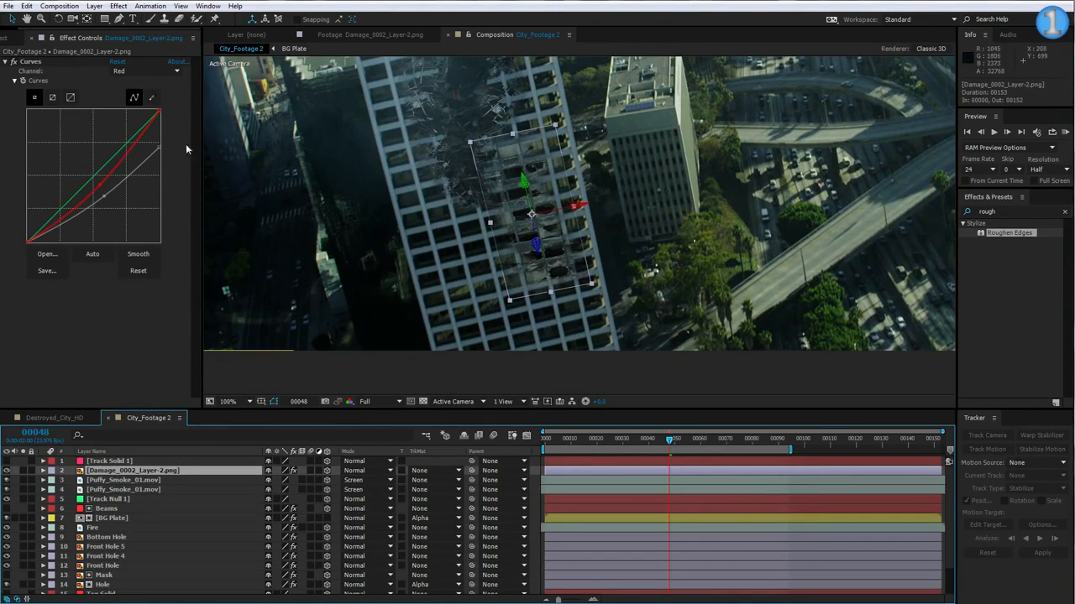
pyautogui.hotkey('ctrl', 'd')
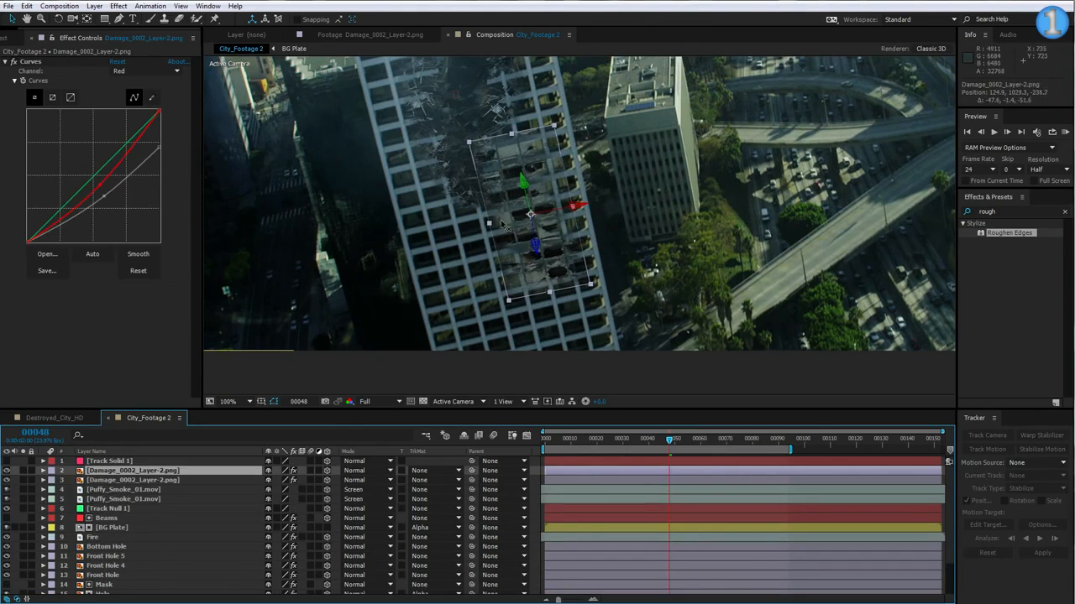
pyautogui.moveTo(504, 225); pyautogui.dragTo(385, 245)
# Mask the duplicated damage layer with a rectangle covering its upper-left part, feather the mask 12 pixels, and deselect the layer.
pyautogui.click(104, 18)
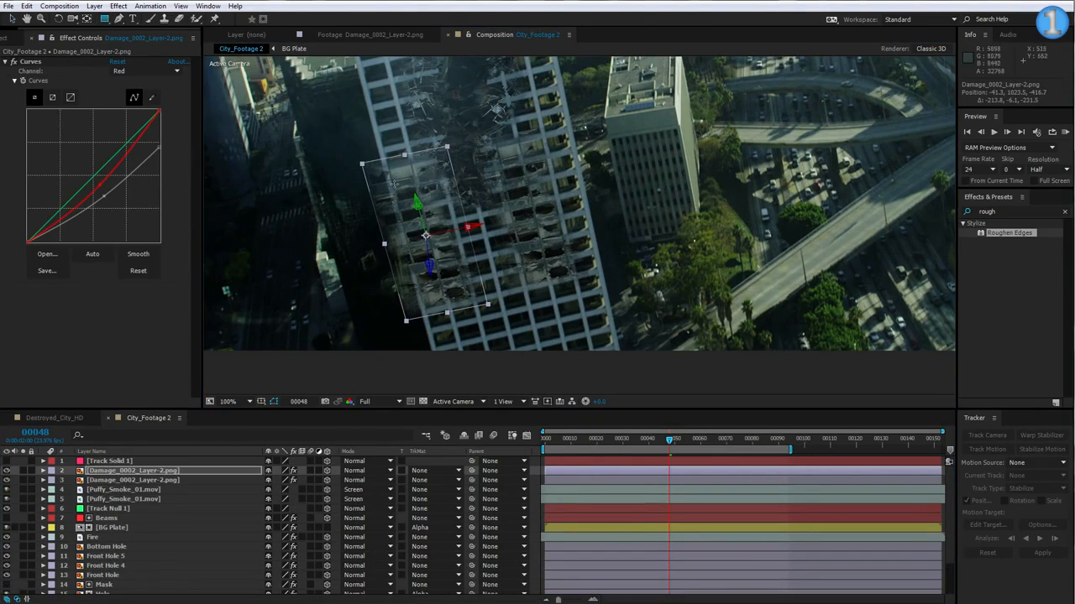
pyautogui.moveTo(389, 170)
pyautogui.mouseDown()
pyautogui.moveTo(411, 214)
pyautogui.moveTo(457, 271)
pyautogui.moveTo(465, 262)
pyautogui.mouseUp()
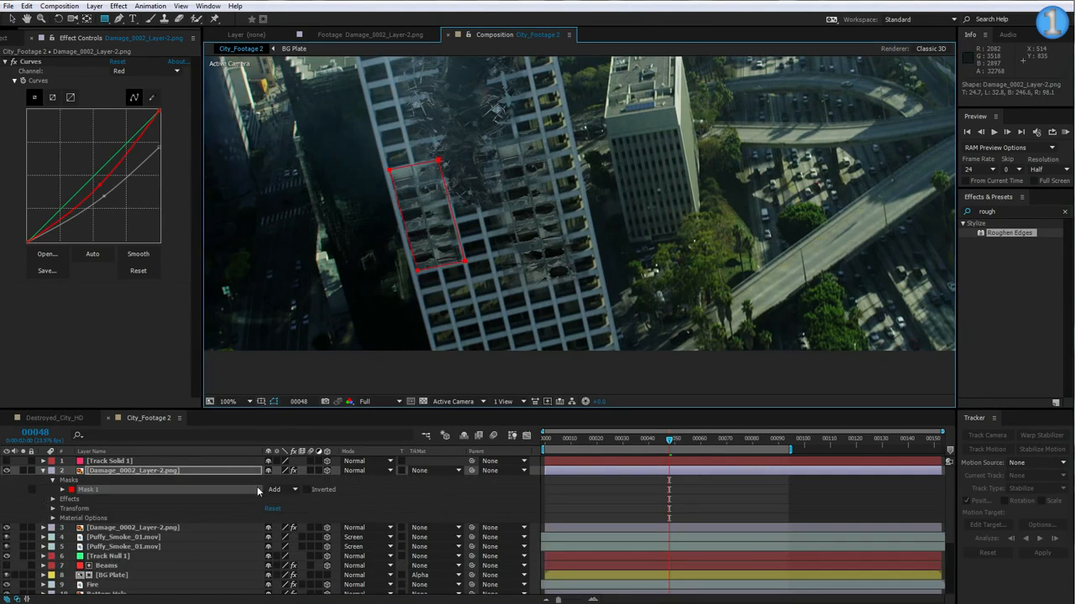
pyautogui.press('f')
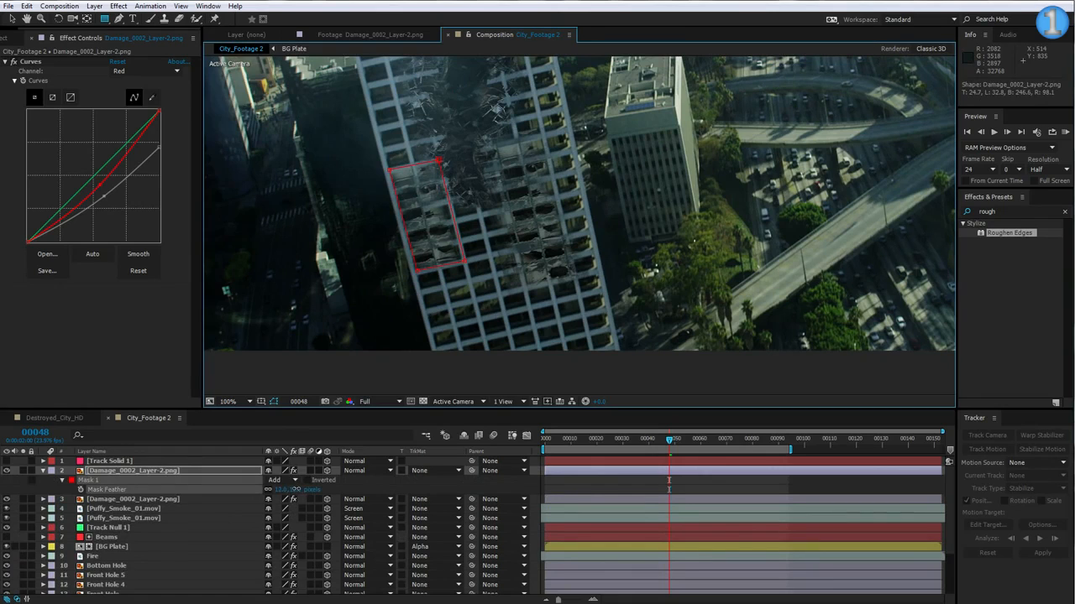
pyautogui.moveTo(295, 490); pyautogui.dragTo(296, 490)
pyautogui.click(583, 480)
pyautogui.scroll(-1, 581, 352)
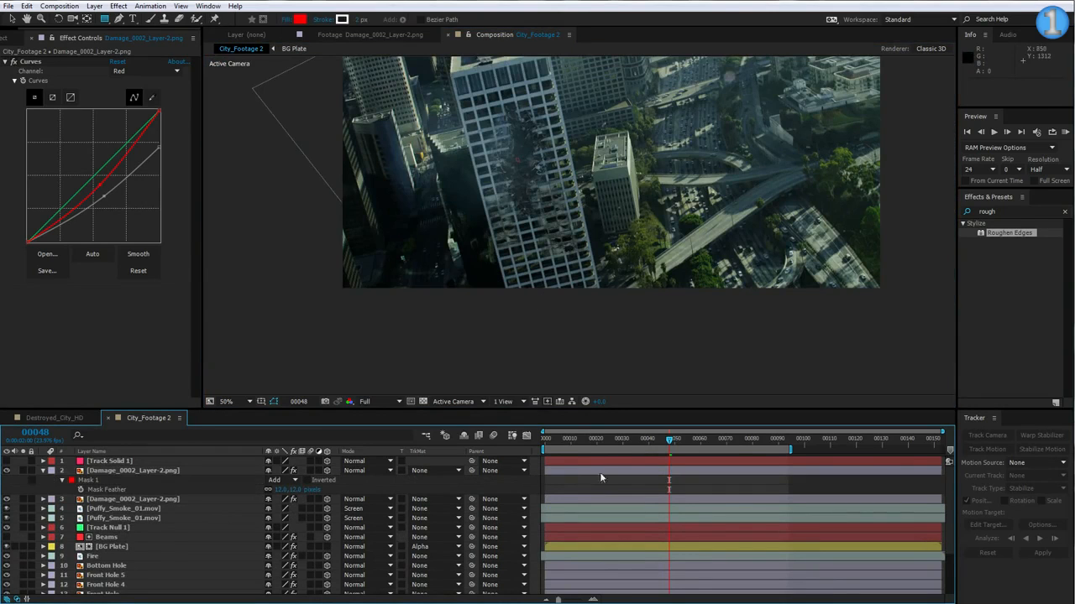
# Go to frame 55 and make the pink track solid near the tower's top visible again.
pyautogui.moveTo(669, 439)
pyautogui.mouseDown()
pyautogui.moveTo(640, 447)
pyautogui.moveTo(688, 440)
pyautogui.mouseUp()
pyautogui.scroll(1, 514, 174)
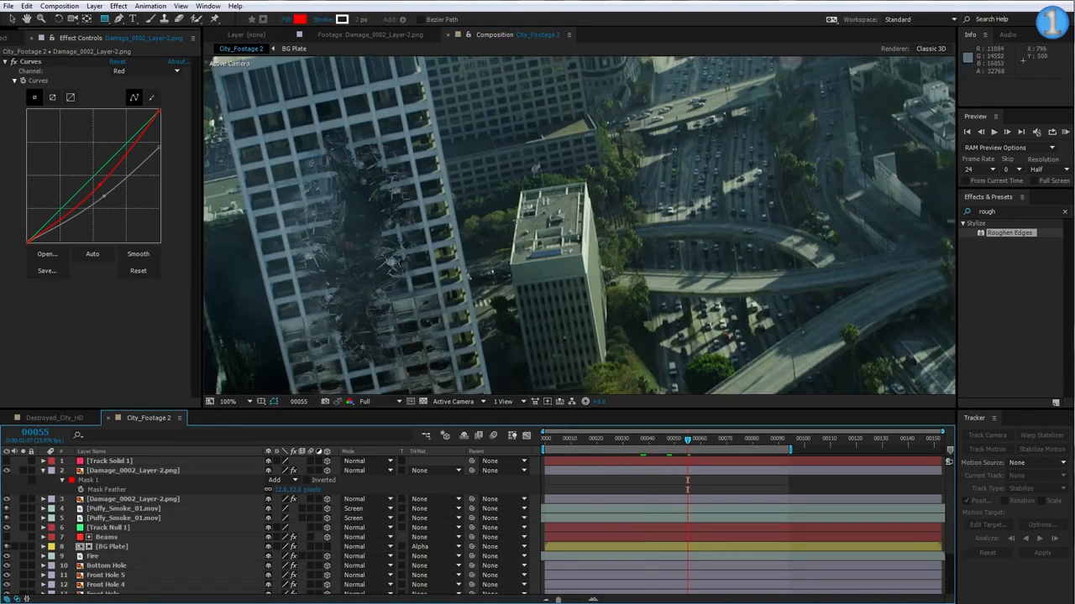
pyautogui.scroll(1, 460, 170)
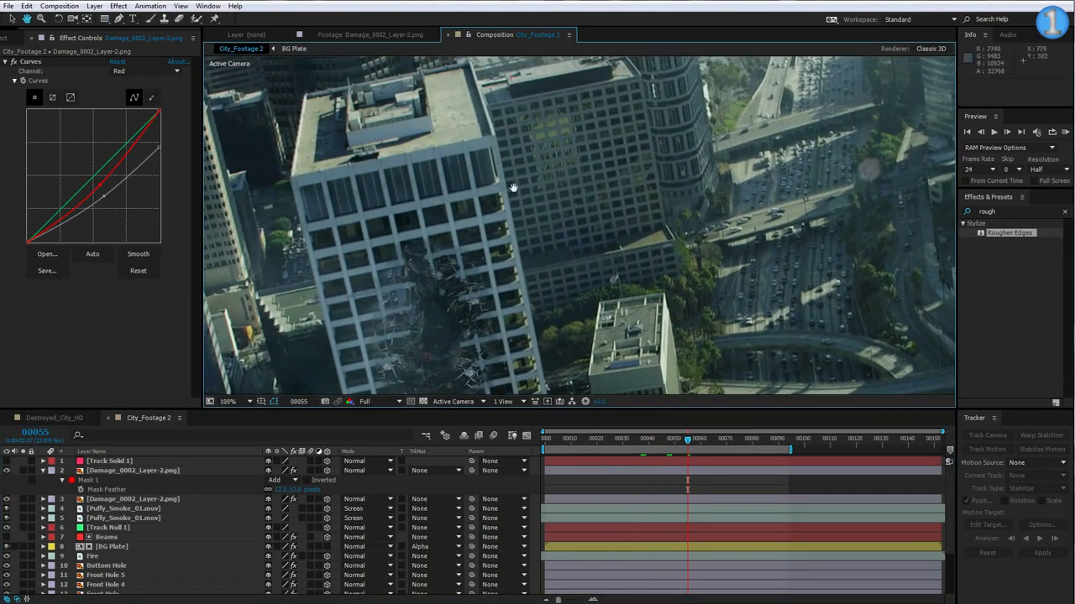
pyautogui.click(103, 528)
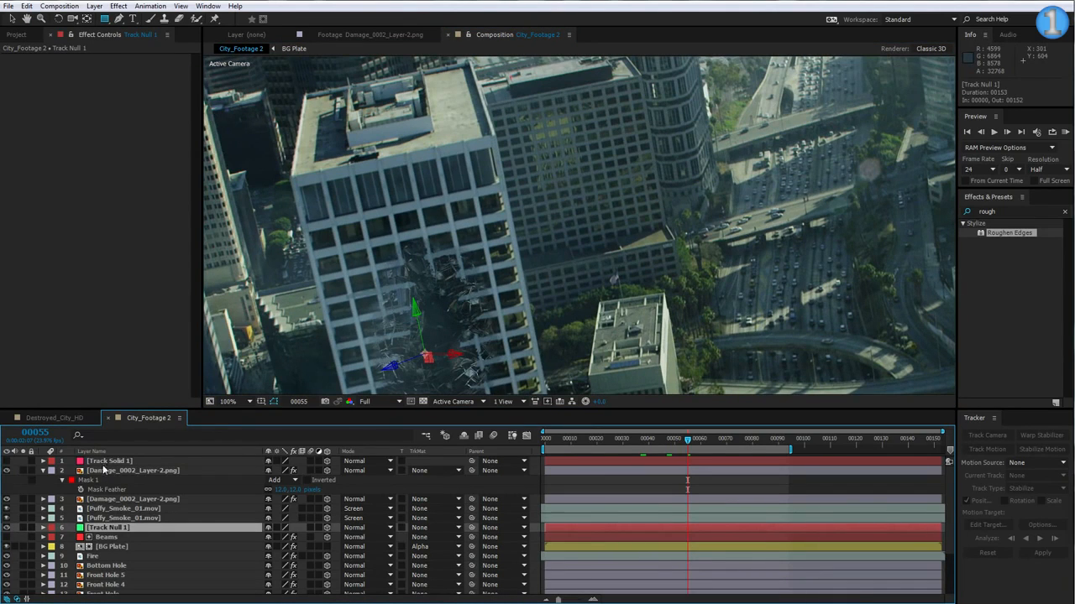
pyautogui.click(105, 462)
pyautogui.click(7, 461)
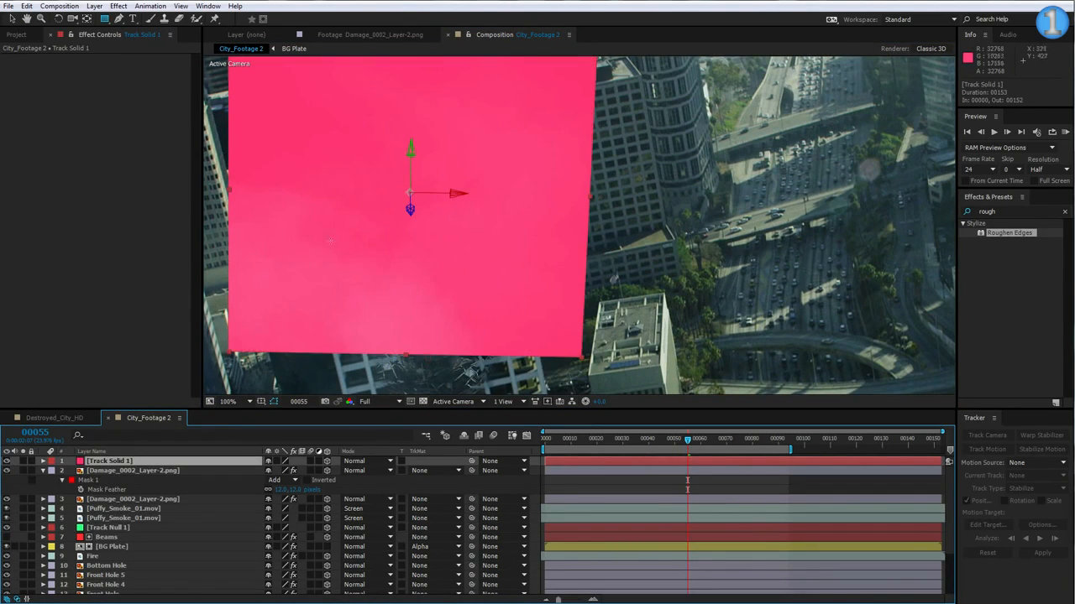
# Open the cracks_CG.jpg footage from the Damage folder and examine its crack detail up close.
pyautogui.scroll(-2, 385, 244)
pyautogui.click(28, 35)
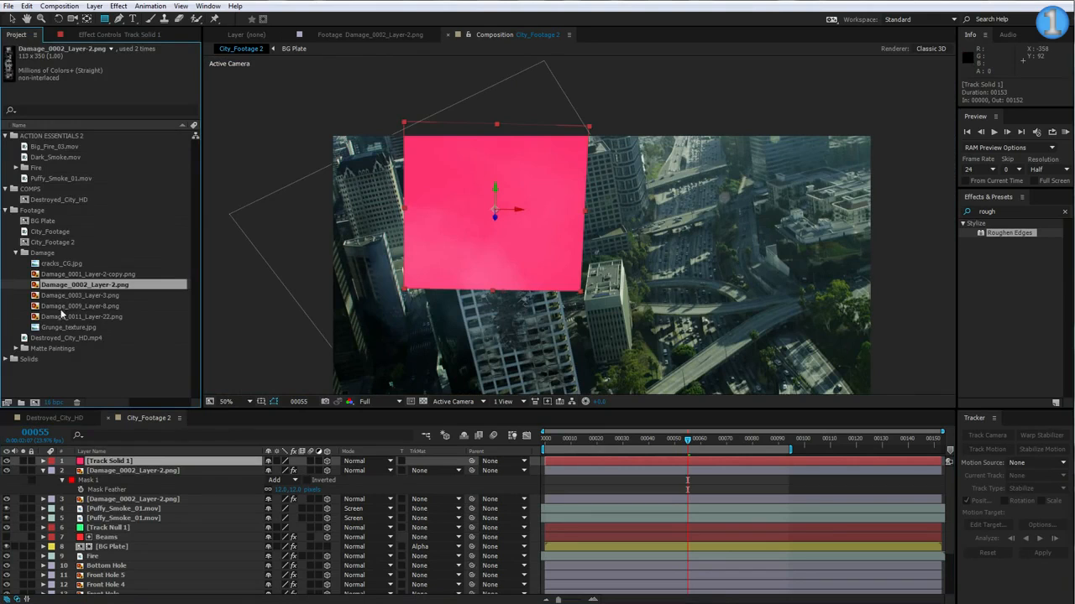
pyautogui.click(65, 264)
pyautogui.doubleClick(55, 265)
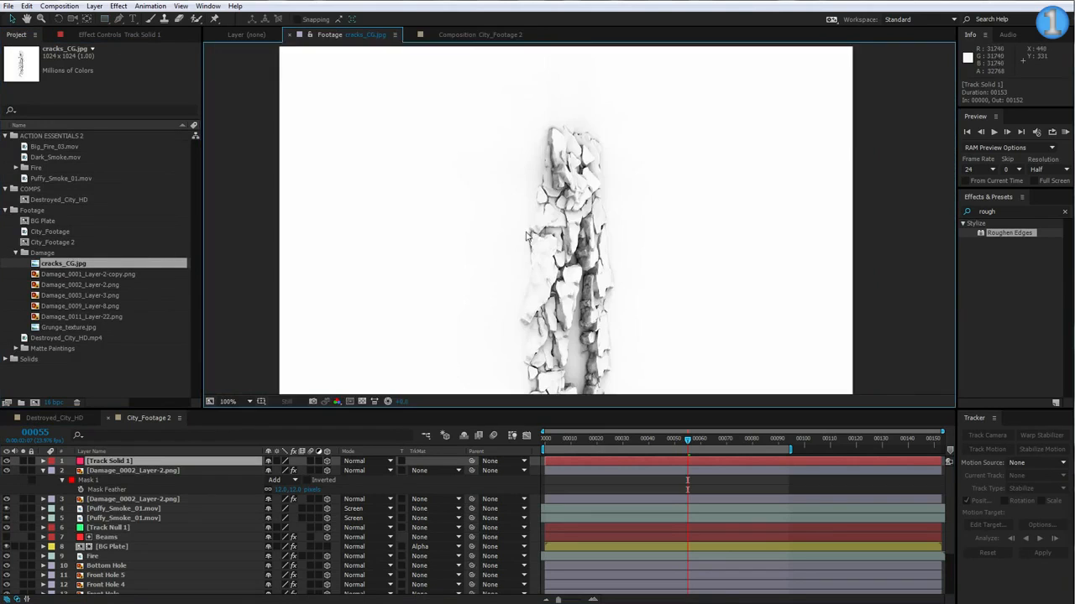
pyautogui.scroll(3, 526, 220)
pyautogui.scroll(1, 538, 251)
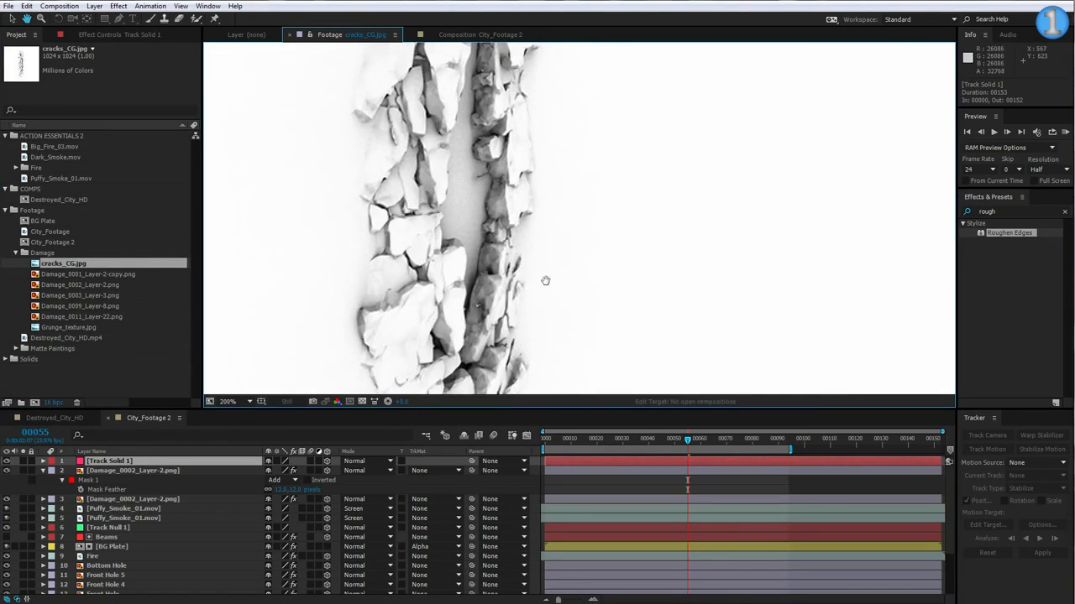
pyautogui.scroll(-2, 529, 193)
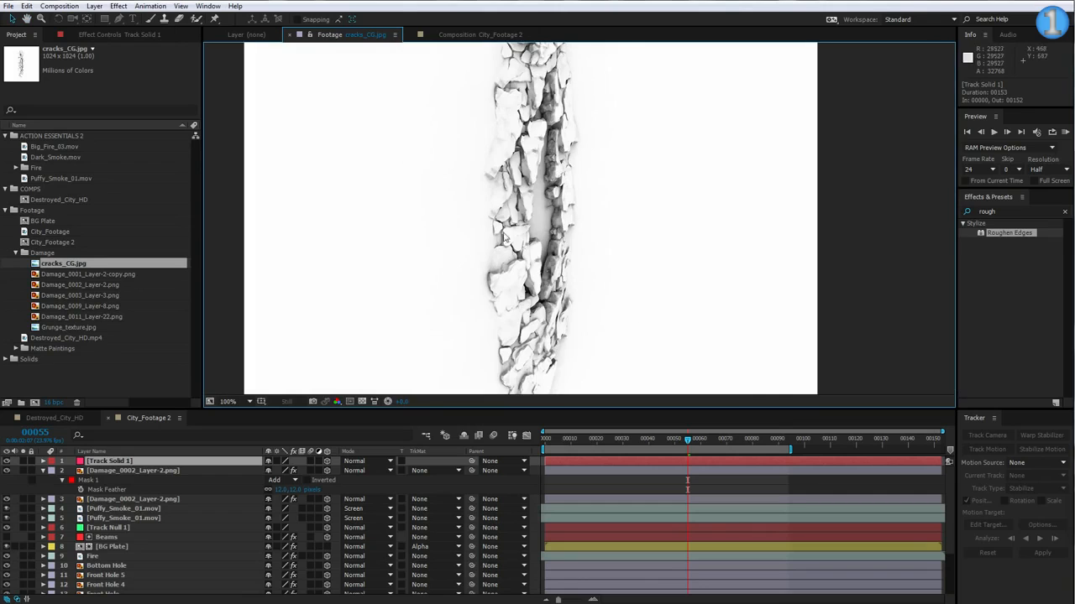
# Replace the pink track solid in City_Footage 2 with cracks_CG.jpg and rotate it so the crack runs horizontally across the tower.
pyautogui.click(448, 36)
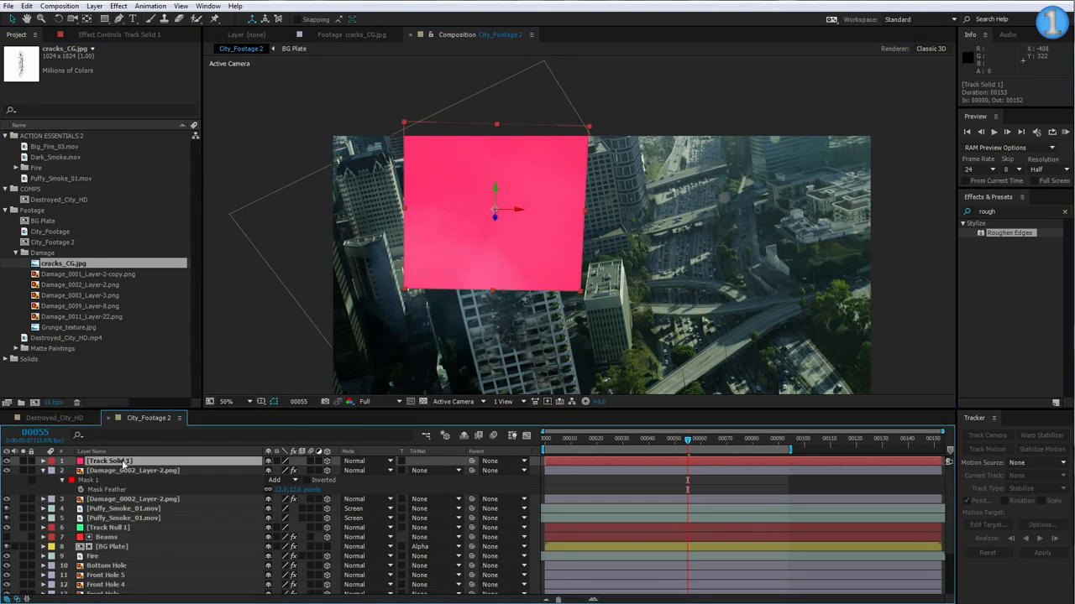
pyautogui.moveTo(69, 267); pyautogui.dragTo(461, 236)
pyautogui.press('.')
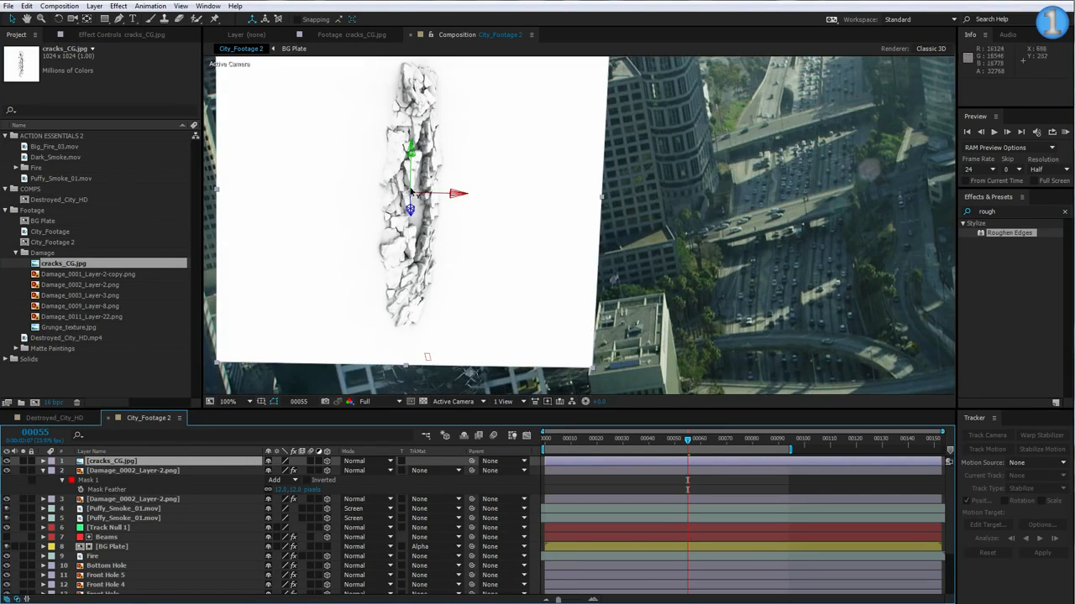
pyautogui.press('w')
pyautogui.moveTo(410, 207); pyautogui.dragTo(330, 201)
# Set the cracks_CG.jpg layer's blending mode to Multiply and align the crack with the tower's roof edge.
pyautogui.click(361, 464)
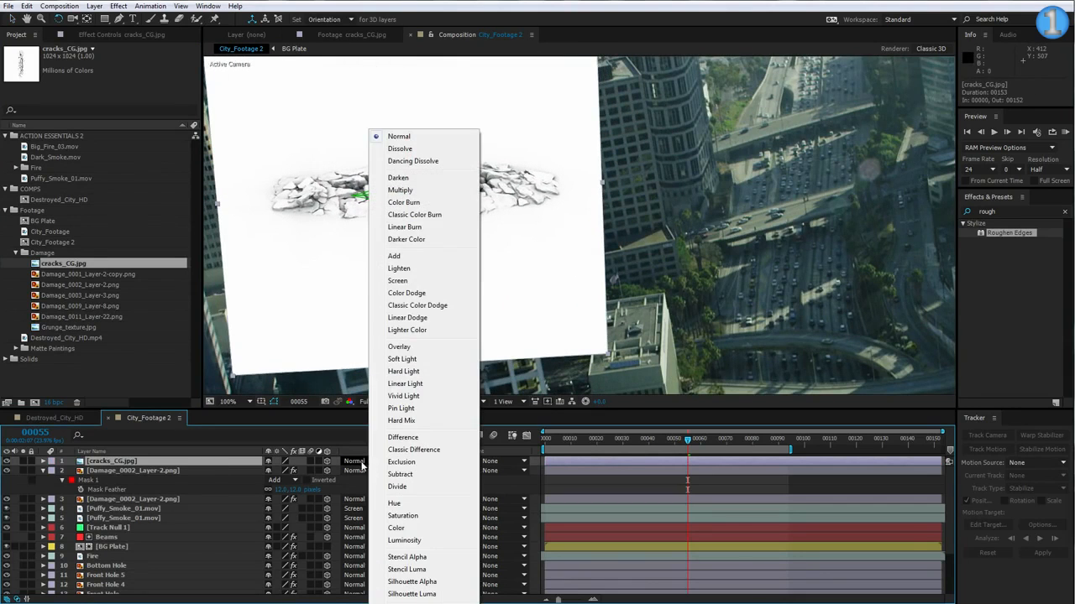
pyautogui.click(408, 190)
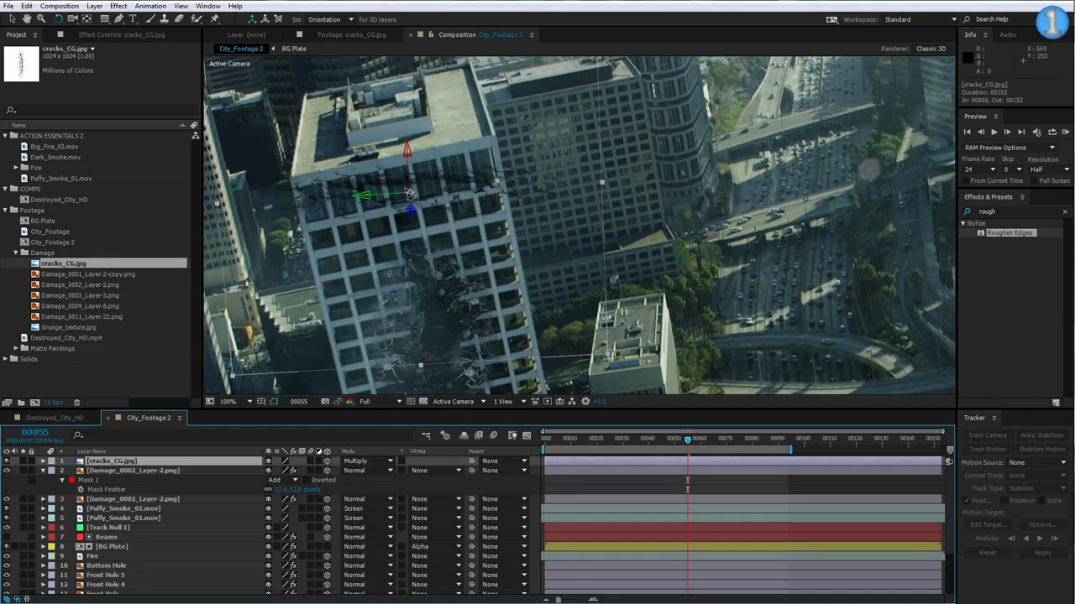
pyautogui.moveTo(410, 201); pyautogui.dragTo(385, 156)
pyautogui.press('v')
pyautogui.scroll(1, 391, 159)
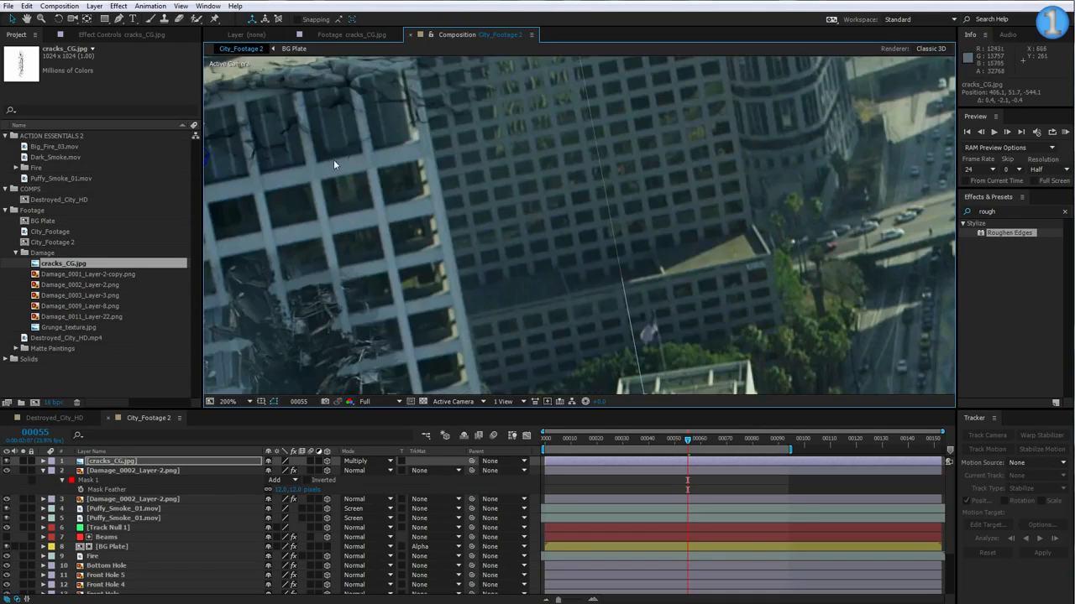
pyautogui.scroll(-1, 384, 157)
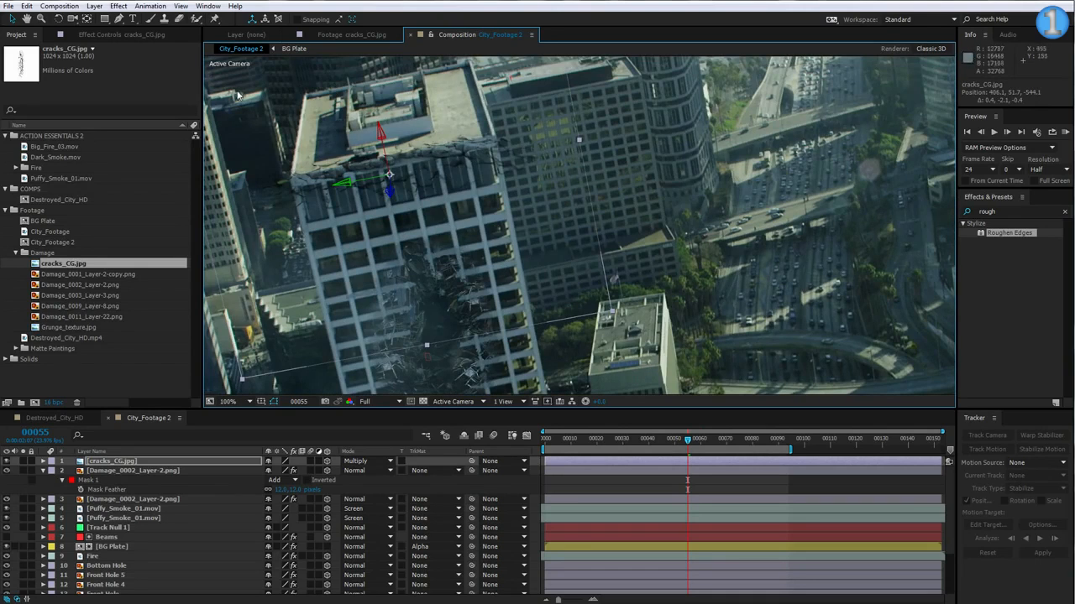
# Mask the crack layer with a narrow rectangle along the roof edge and feather the mask 33 pixels.
pyautogui.press('q')
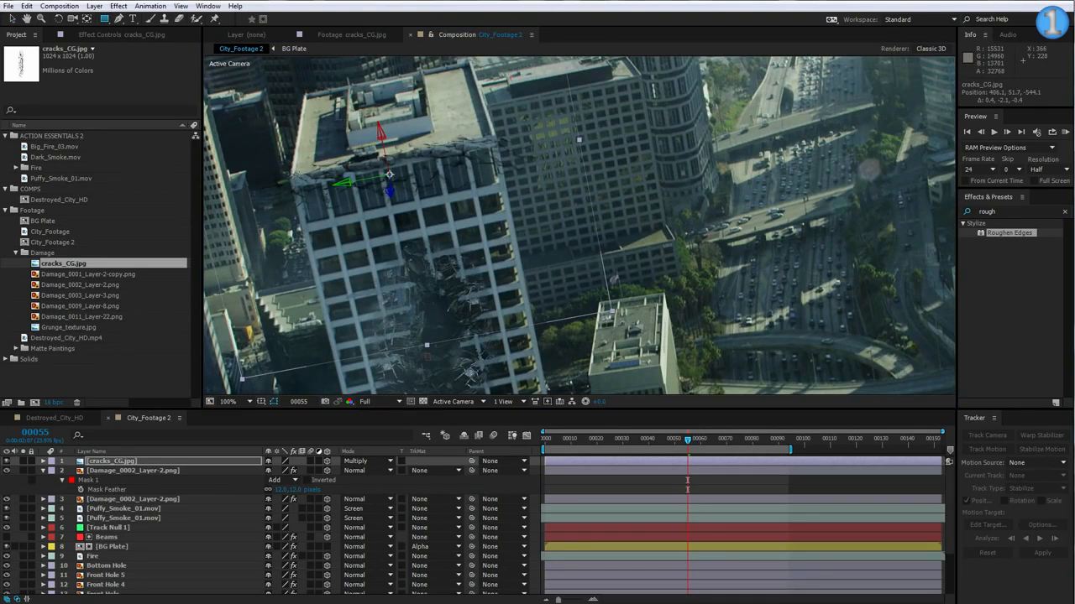
pyautogui.moveTo(291, 176); pyautogui.dragTo(500, 159)
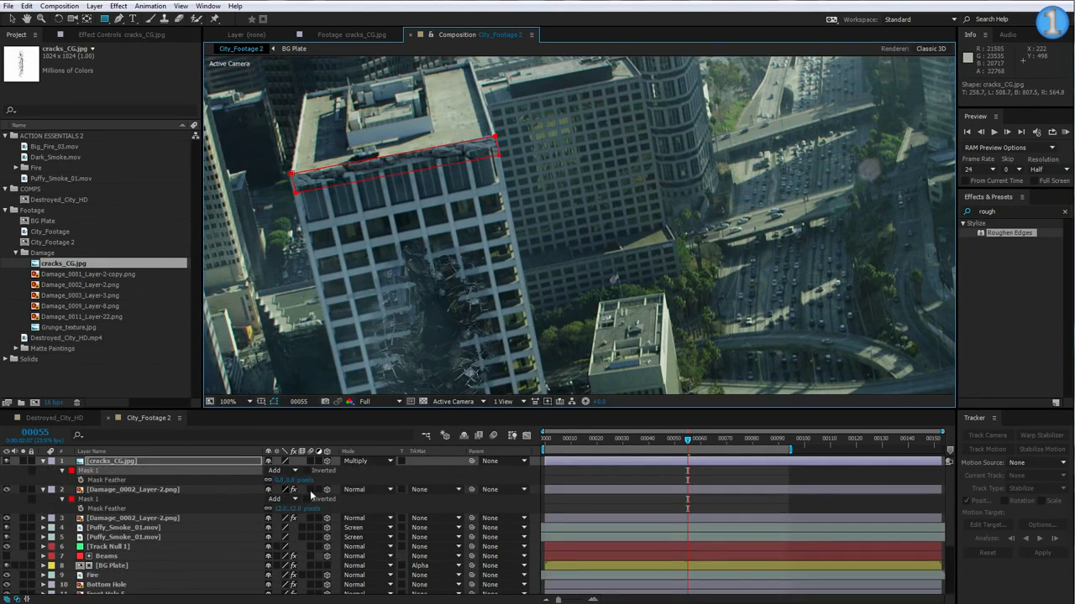
pyautogui.press('f')
pyautogui.moveTo(289, 480); pyautogui.dragTo(311, 480)
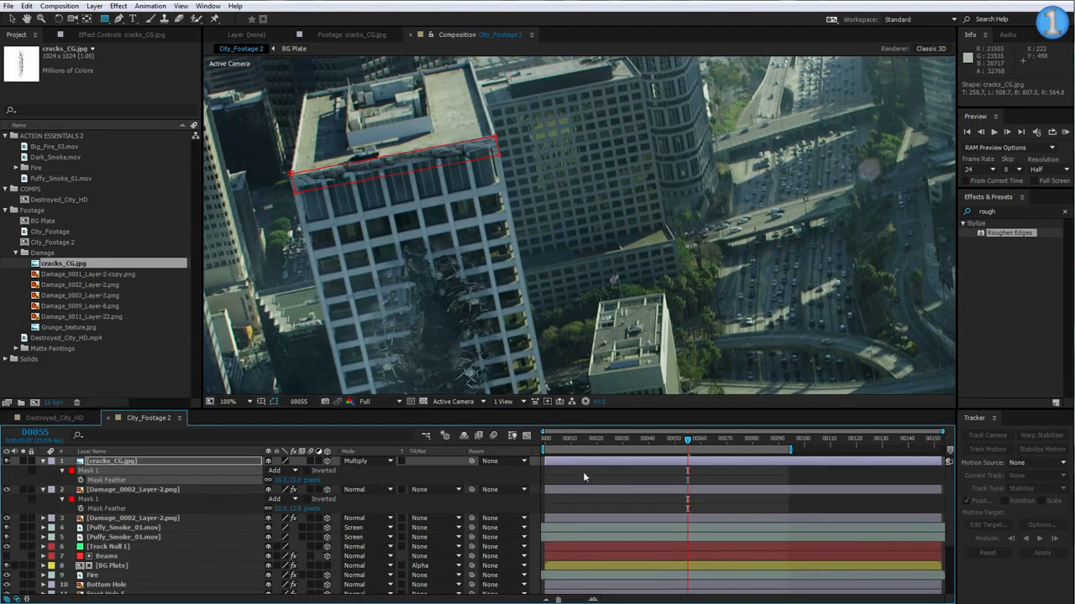
pyautogui.click(599, 477)
pyautogui.click(612, 461)
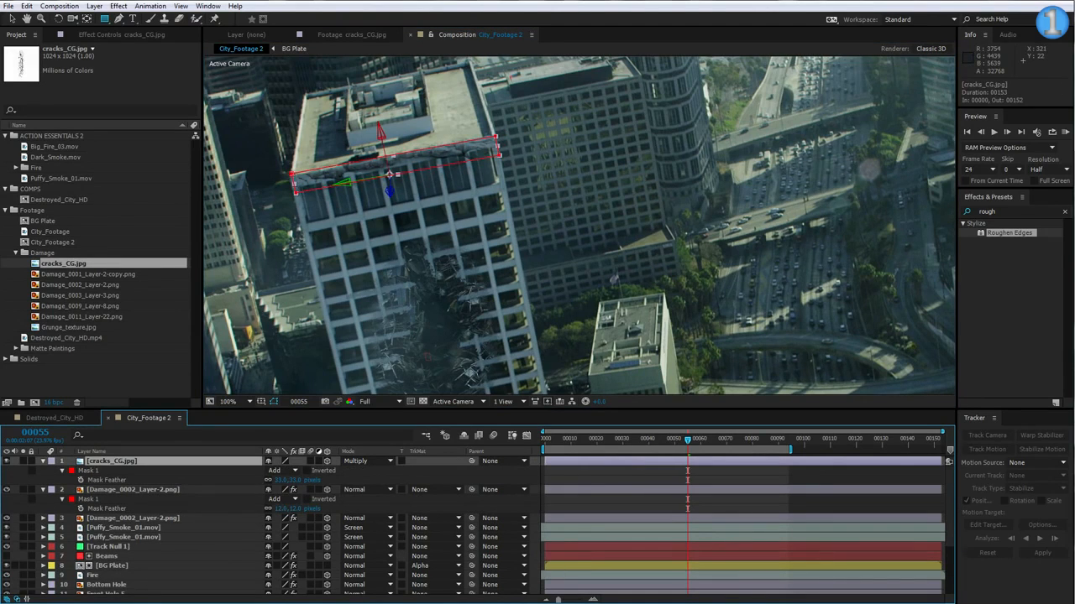
# Add a Curves effect to the cracks_CG.jpg layer and lower the midtones of its Red channel.
pyautogui.click(118, 6)
pyautogui.moveTo(225, 124)
pyautogui.click(290, 344)
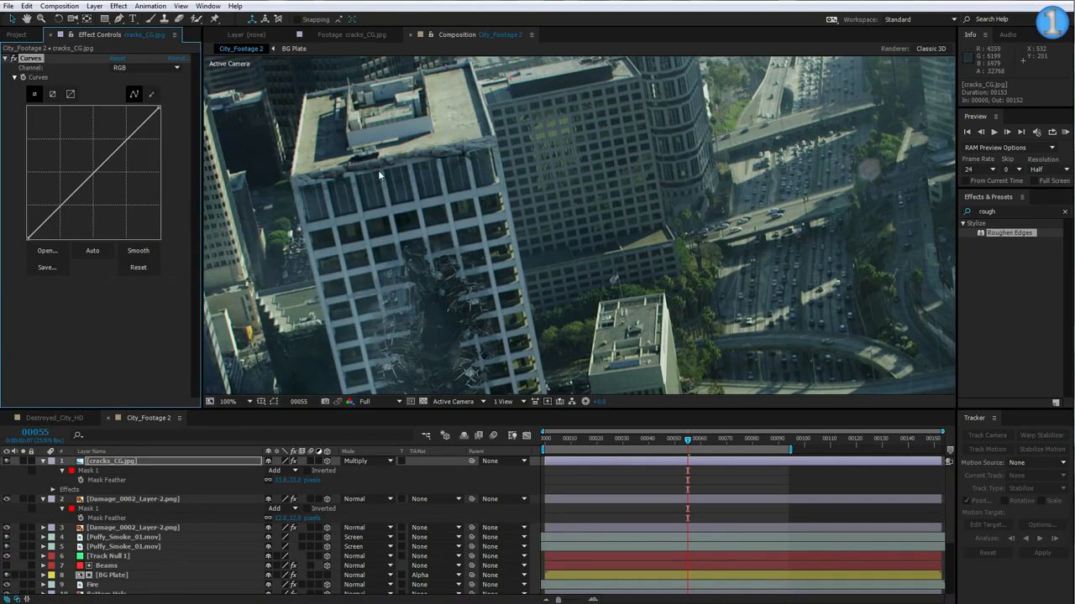
pyautogui.click(144, 68)
pyautogui.click(141, 91)
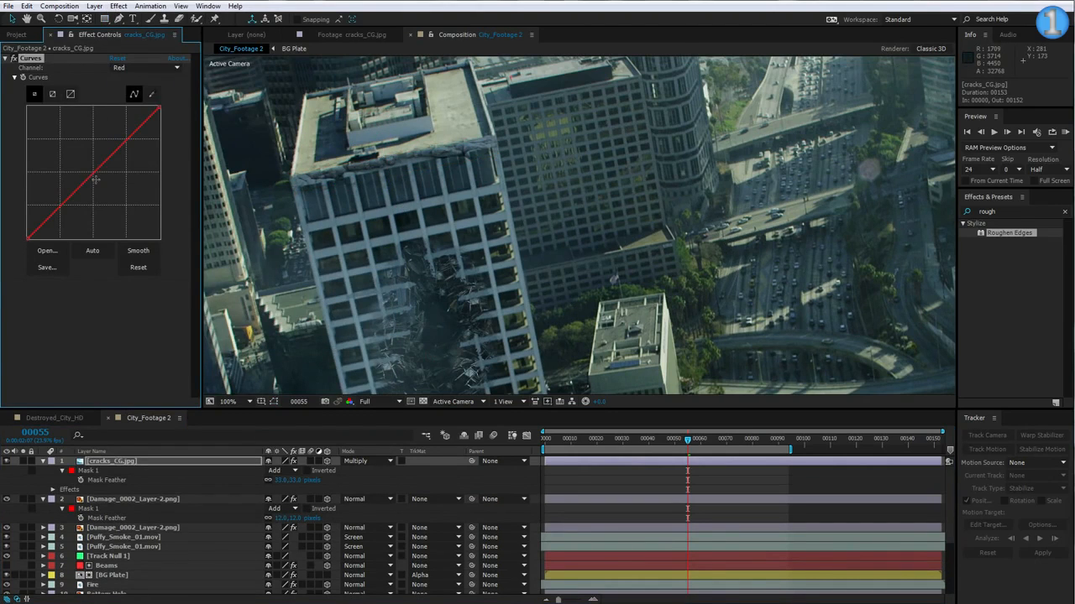
pyautogui.moveTo(87, 181); pyautogui.dragTo(96, 187)
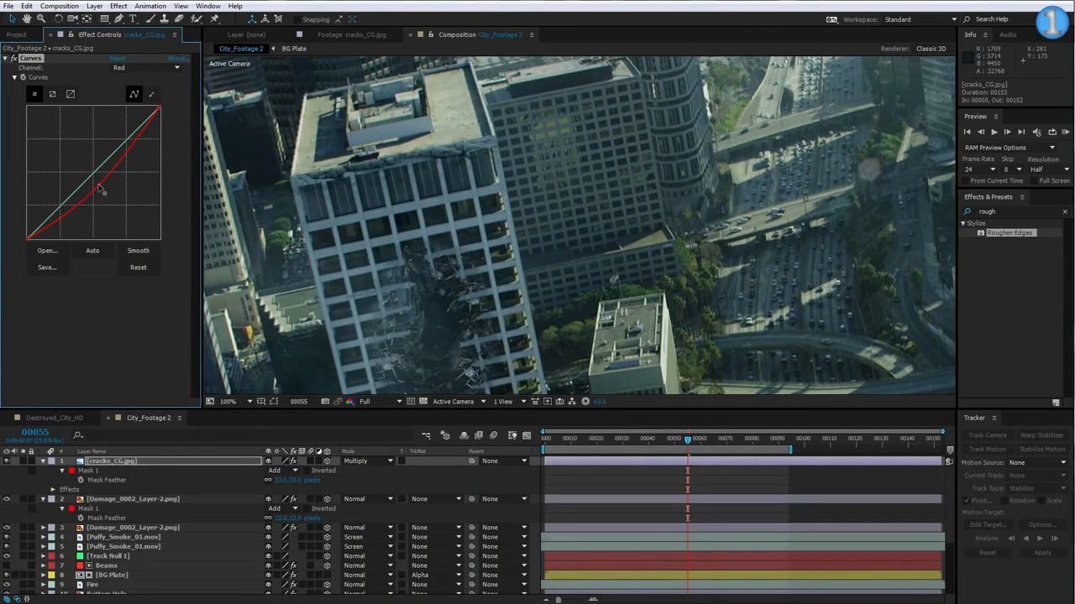
# Compare the roof edge with and without the crack layer, then RAM preview the shot to check the crack's tracking.
pyautogui.scroll(-2, 398, 136)
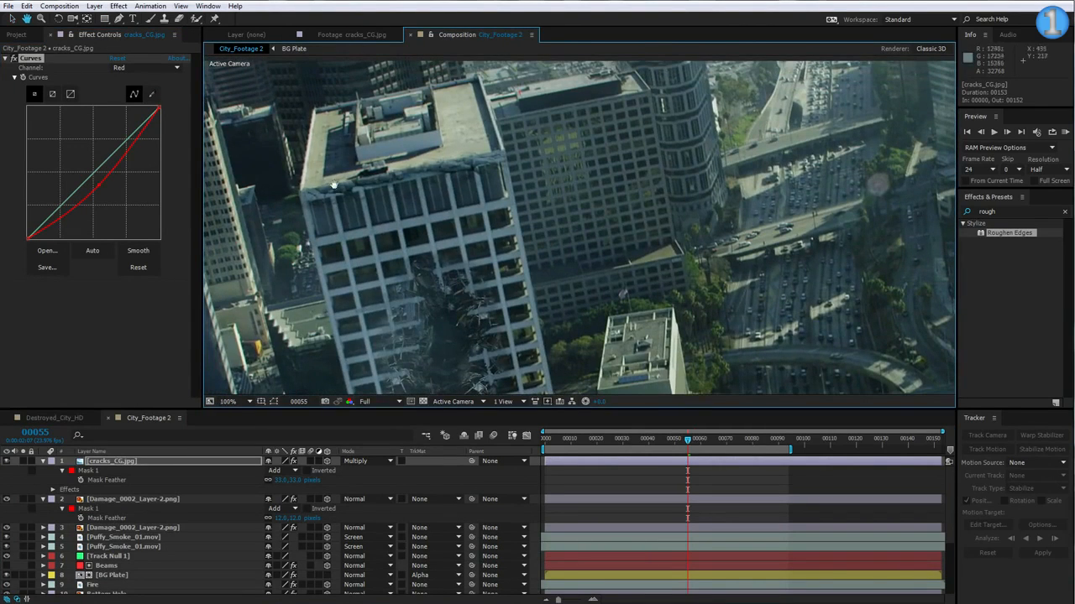
pyautogui.click(9, 462)
pyautogui.click(8, 462)
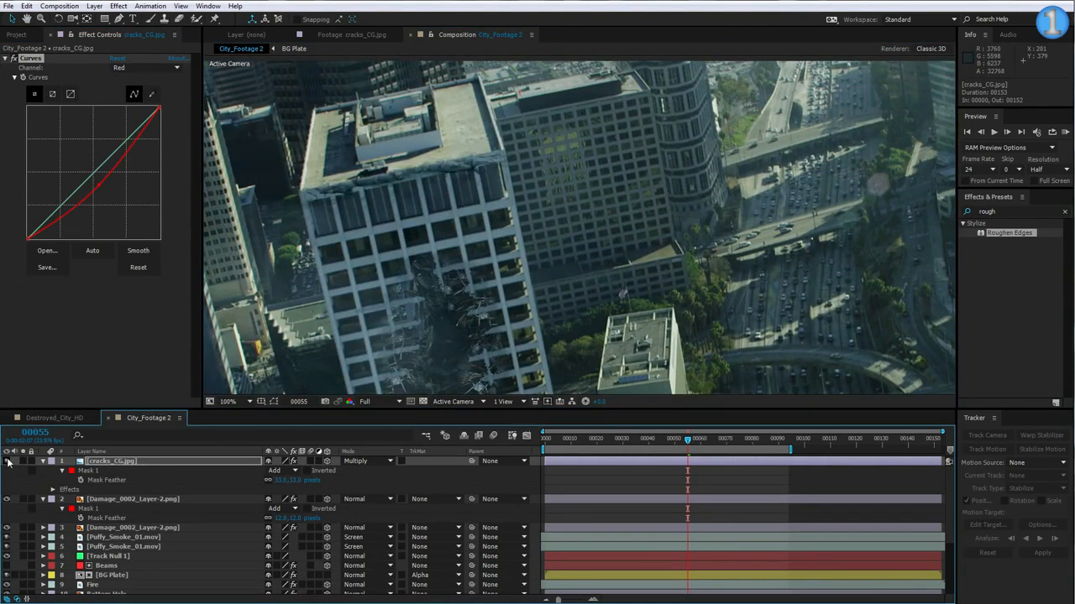
pyautogui.click(9, 462)
pyautogui.scroll(-1, 501, 235)
pyautogui.moveTo(501, 235); pyautogui.dragTo(403, 155)
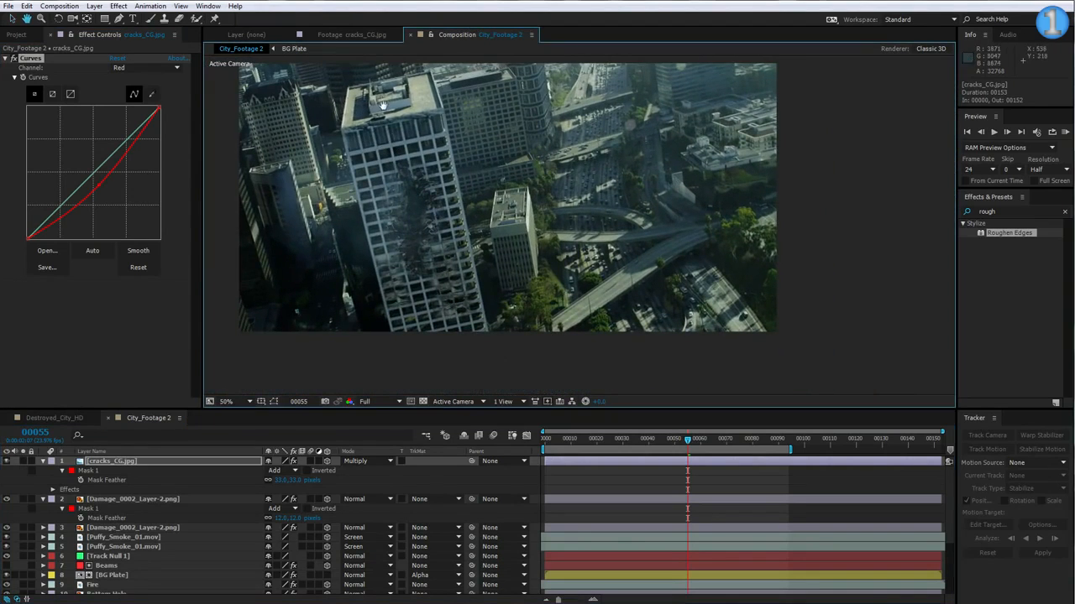
pyautogui.moveTo(653, 443); pyautogui.dragTo(613, 454)
pyautogui.press('KP_0')
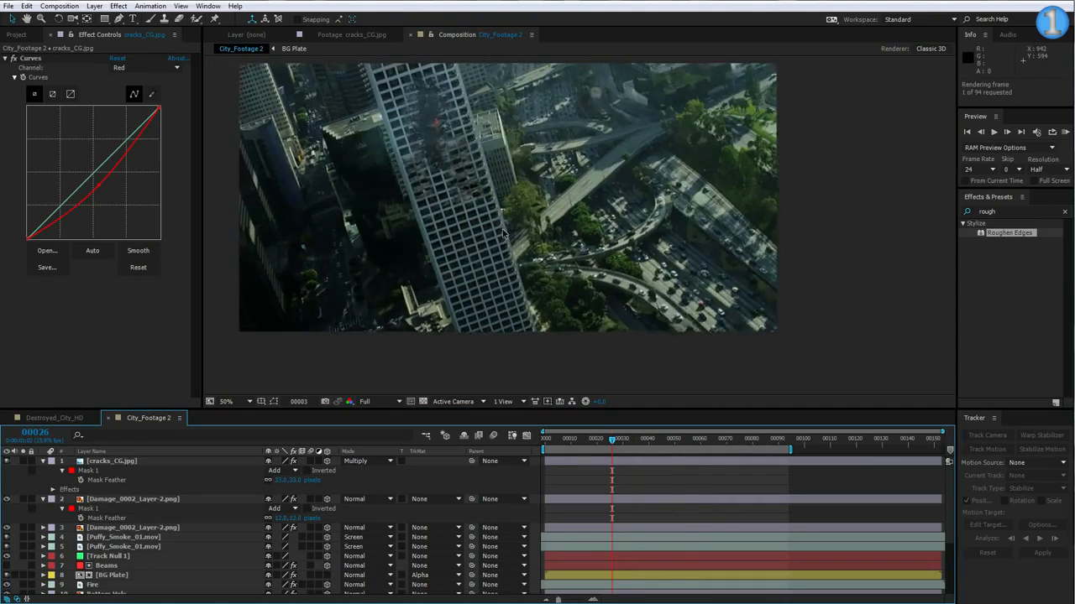
# Set the cracks_CG.jpg layer's opacity to 74% and review the damage on the whole tower around frames 44 to 49.
pyautogui.click(649, 464)
pyautogui.press('t')
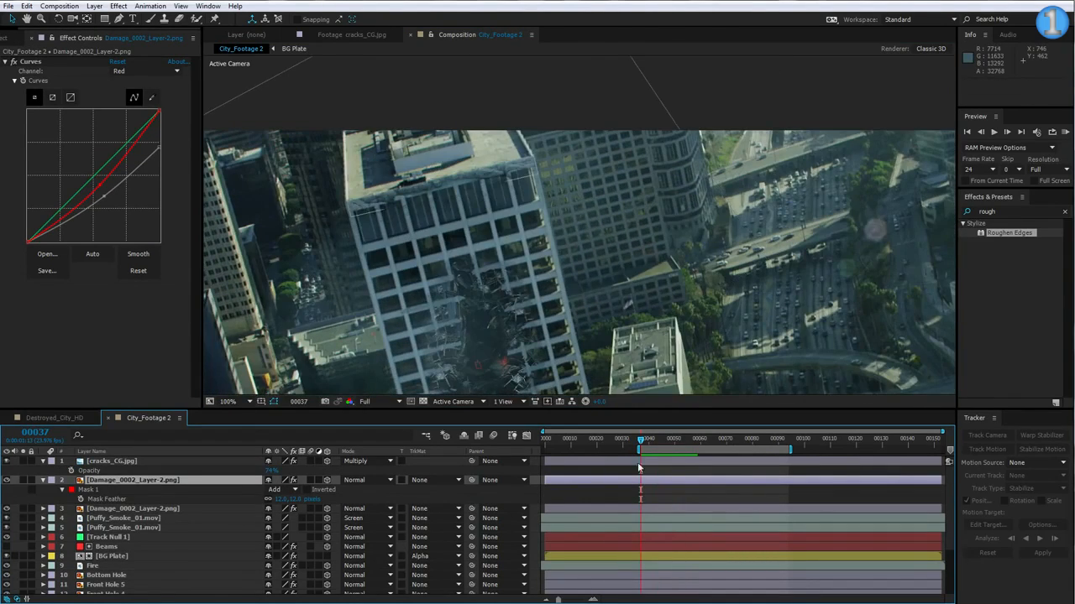
pyautogui.moveTo(640, 440); pyautogui.dragTo(672, 442)
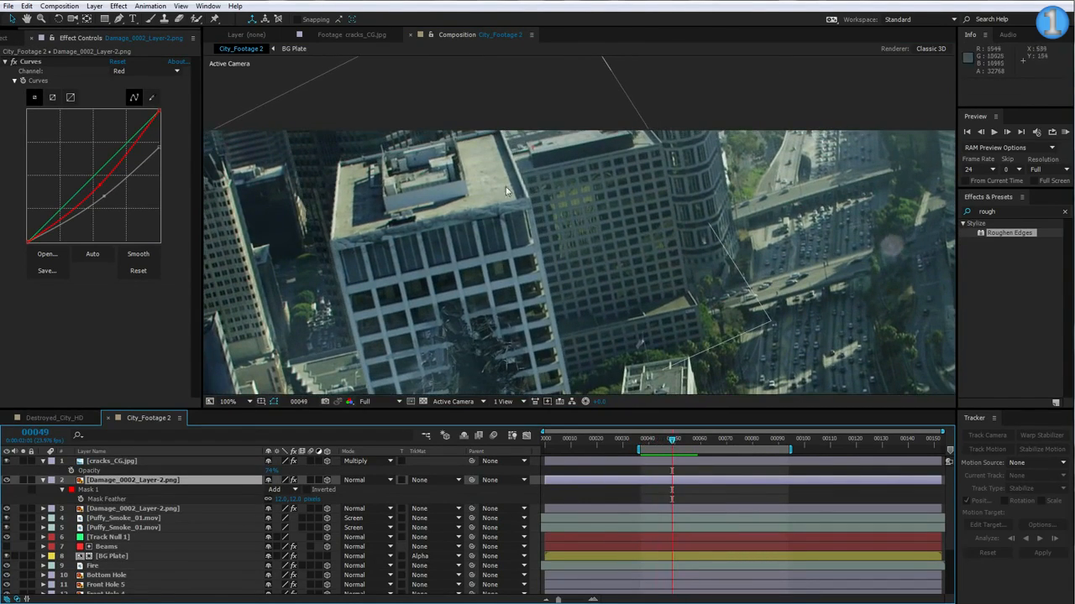
pyautogui.scroll(-1, 507, 190)
pyautogui.moveTo(537, 273); pyautogui.dragTo(447, 190)
pyautogui.press('v')
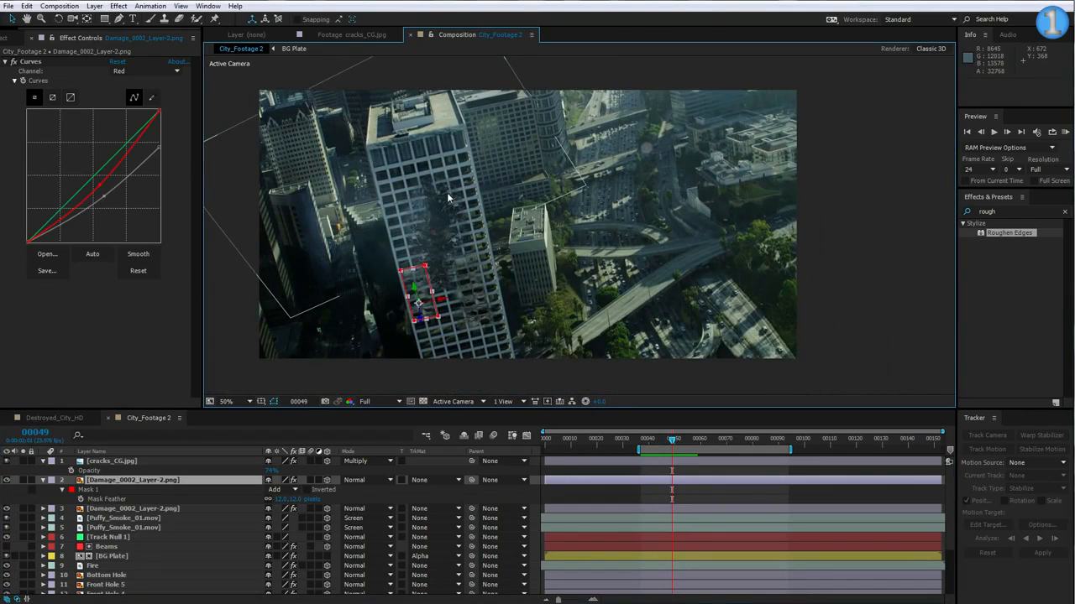
pyautogui.click(447, 192)
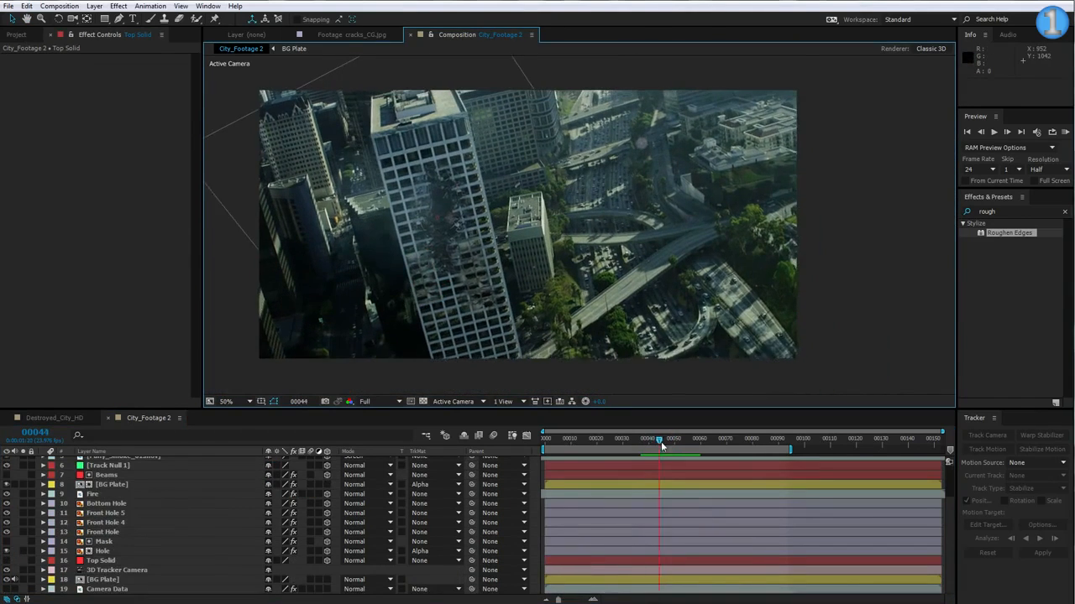
pyautogui.click(662, 439)
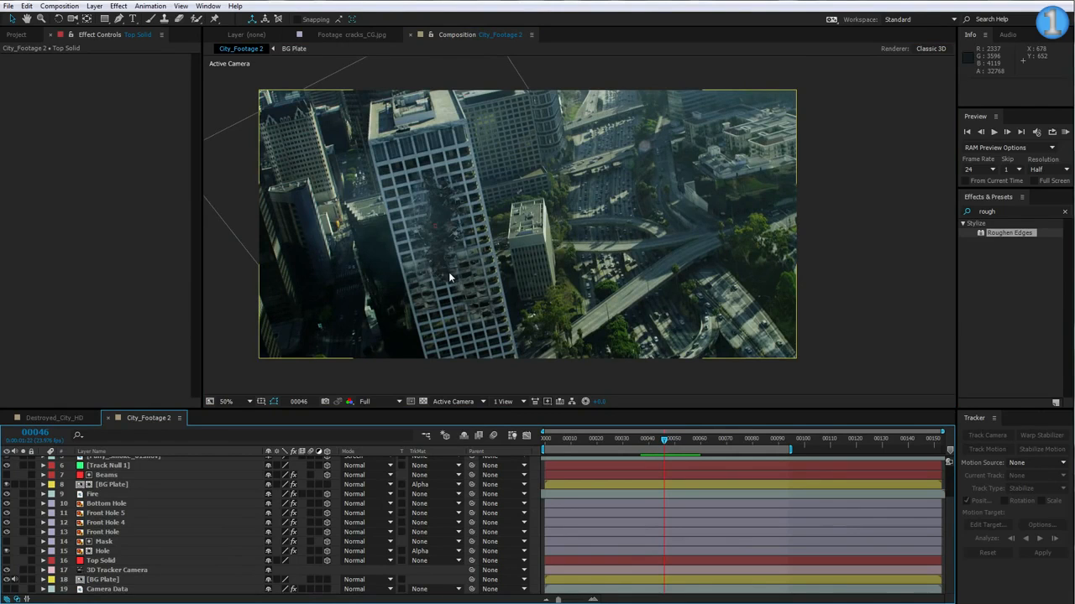
# Pre-compose the layers from cracks_CG.jpg down to Hole as Front Building, moving all attributes into the new composition.
pyautogui.scroll(3, 131, 469)
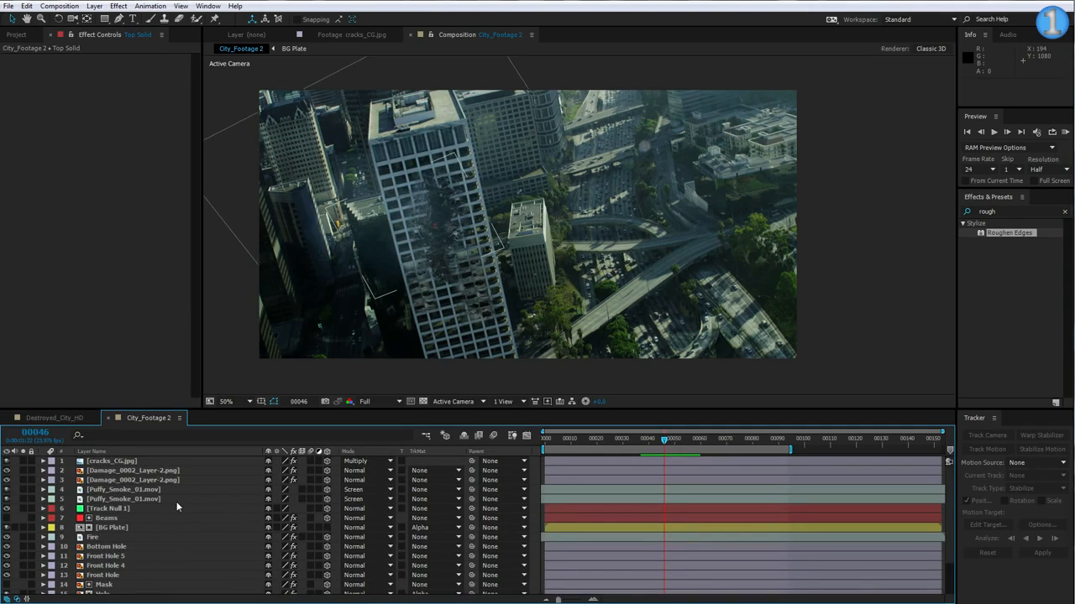
pyautogui.click(117, 462)
pyautogui.scroll(-2, 126, 529)
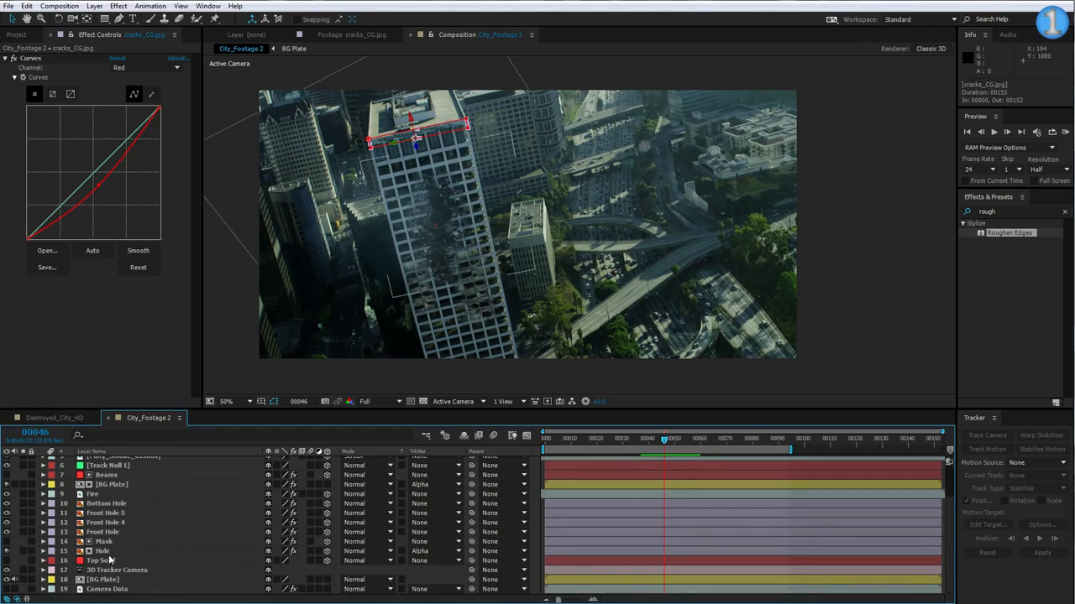
pyautogui.keyDown('shift'); pyautogui.click(101, 553); pyautogui.keyUp('shift')
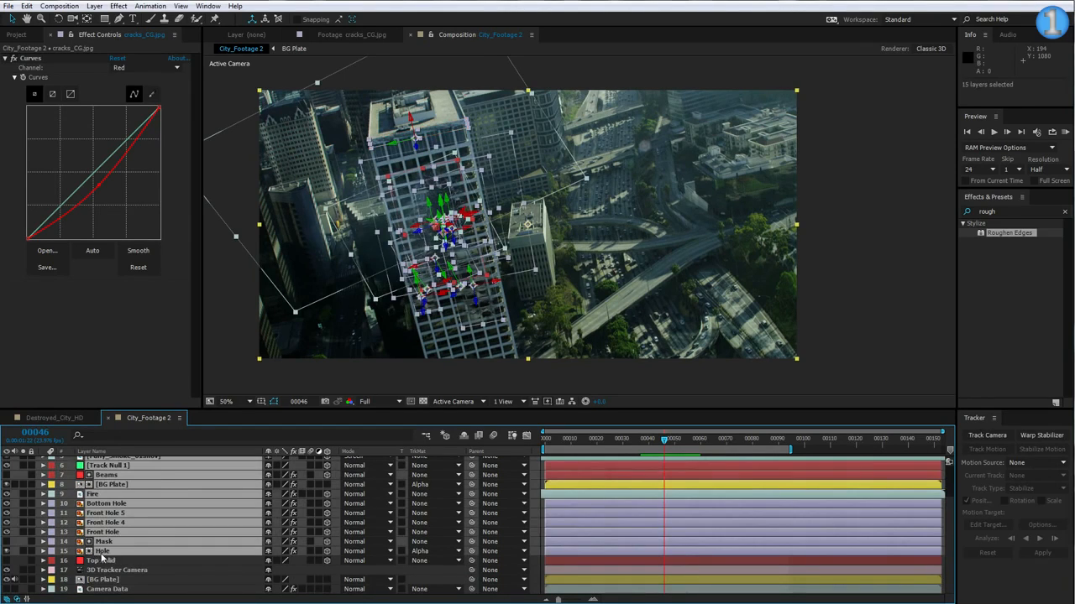
pyautogui.scroll(2, 102, 555)
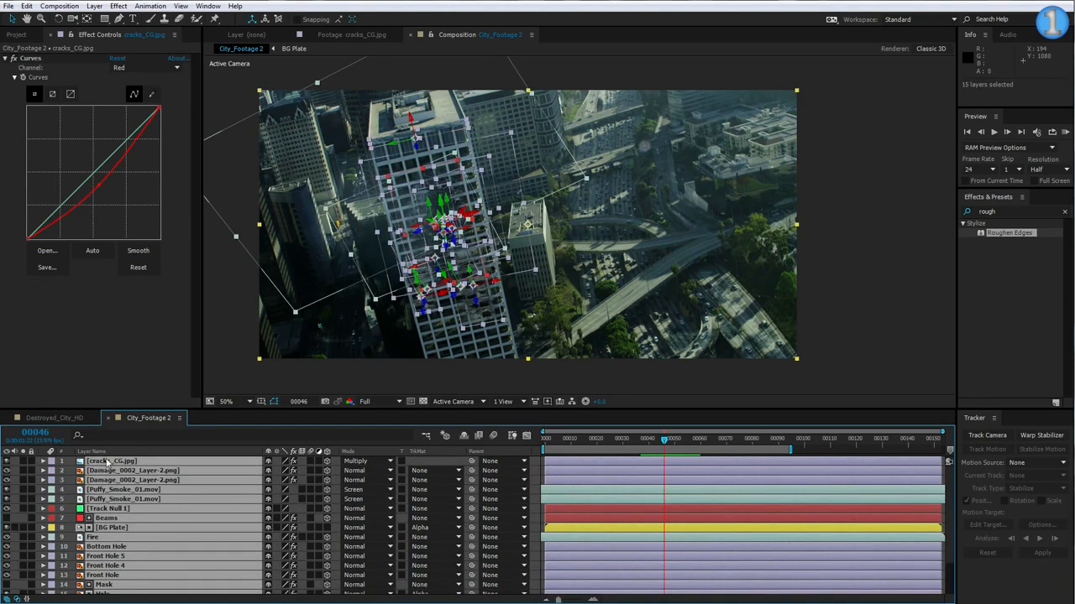
pyautogui.click(95, 6)
pyautogui.click(132, 424)
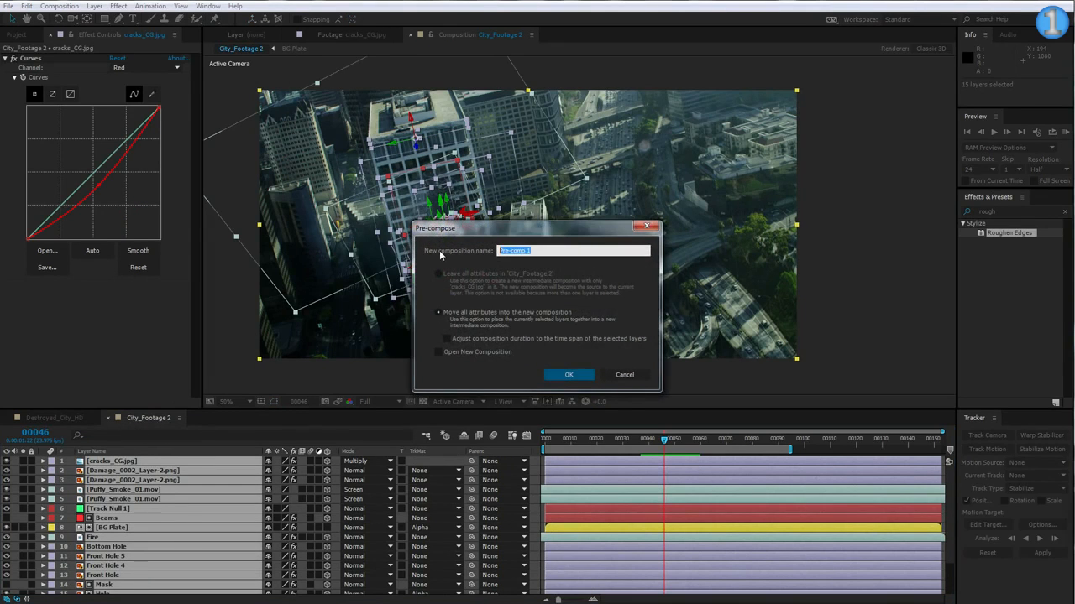
pyautogui.write('Front Building')
pyautogui.click(574, 374)
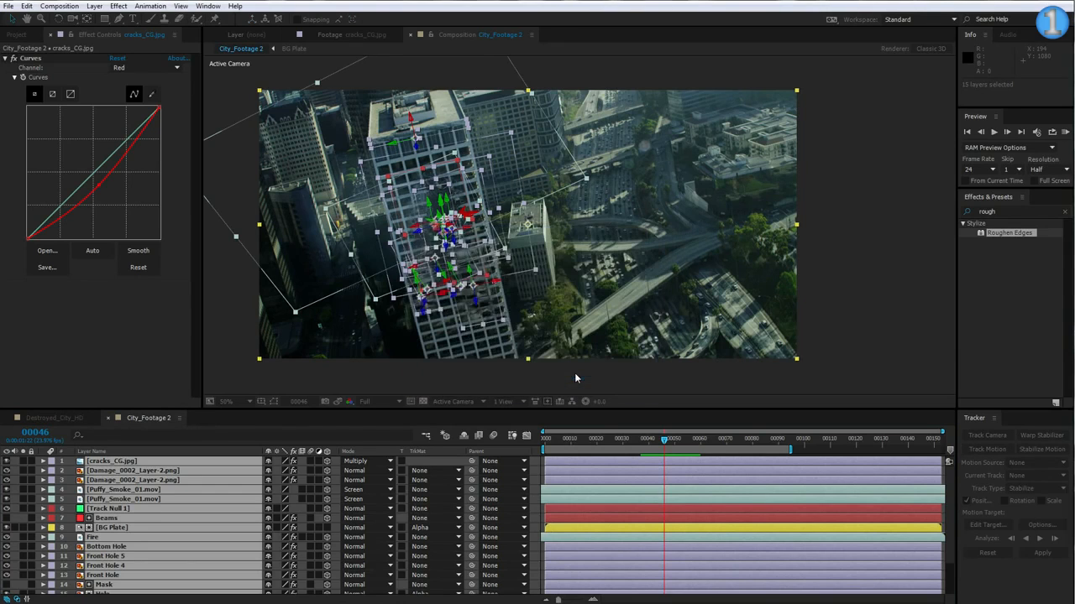
pyautogui.click(539, 506)
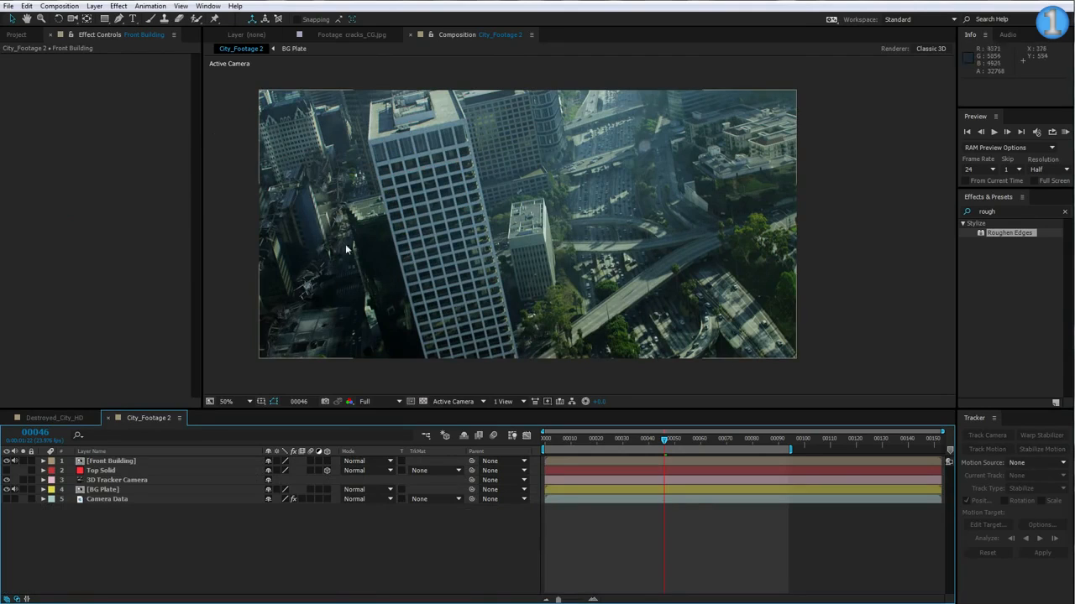
# Solo the Front Building layer, collapse its transformations, and turn its solo off again.
pyautogui.click(24, 461)
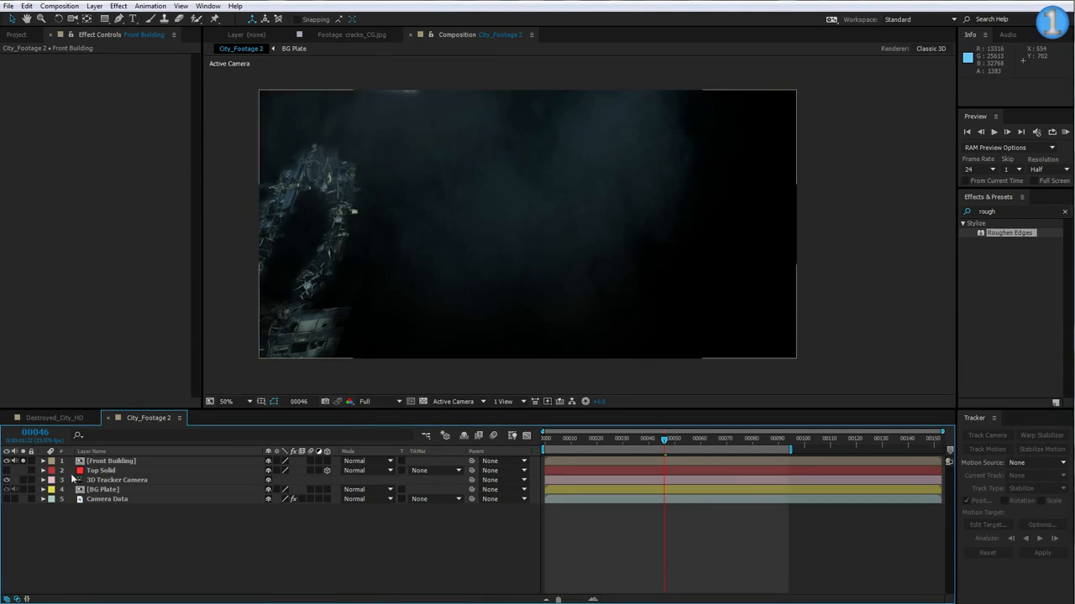
pyautogui.click(279, 462)
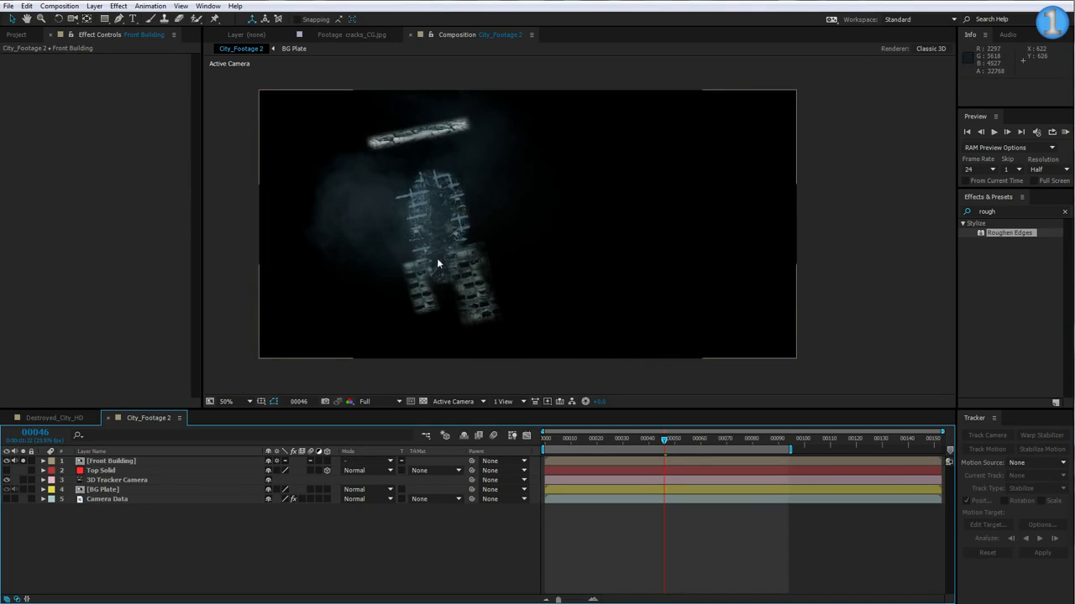
pyautogui.click(22, 461)
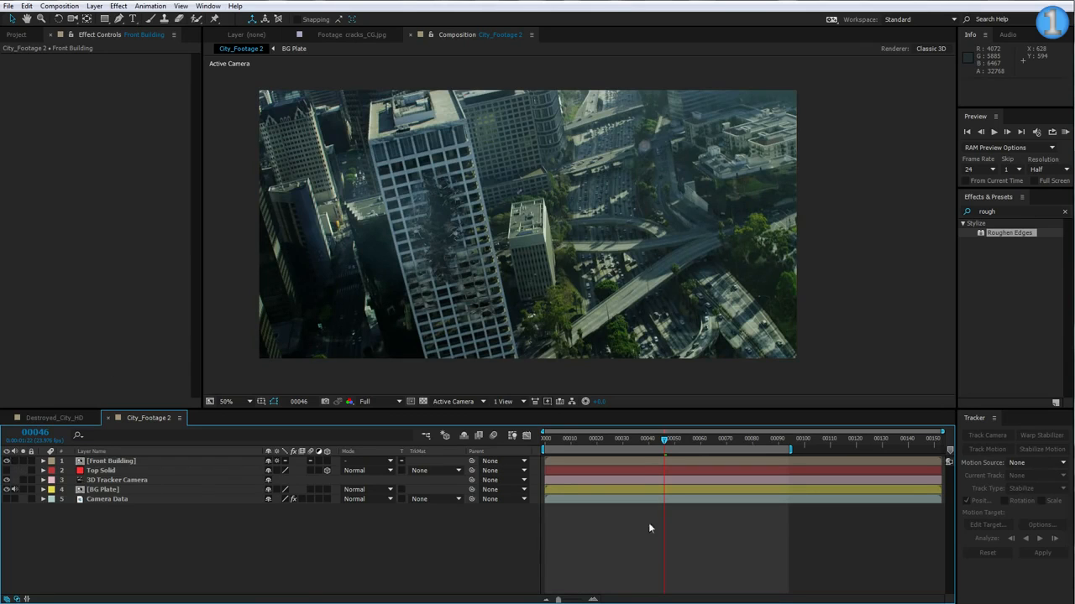
# Examine the Front Building elements soloed and over the background between frames 41 and 48.
pyautogui.moveTo(647, 440)
pyautogui.mouseDown()
pyautogui.moveTo(687, 439)
pyautogui.moveTo(651, 439)
pyautogui.mouseUp()
pyautogui.click(110, 461)
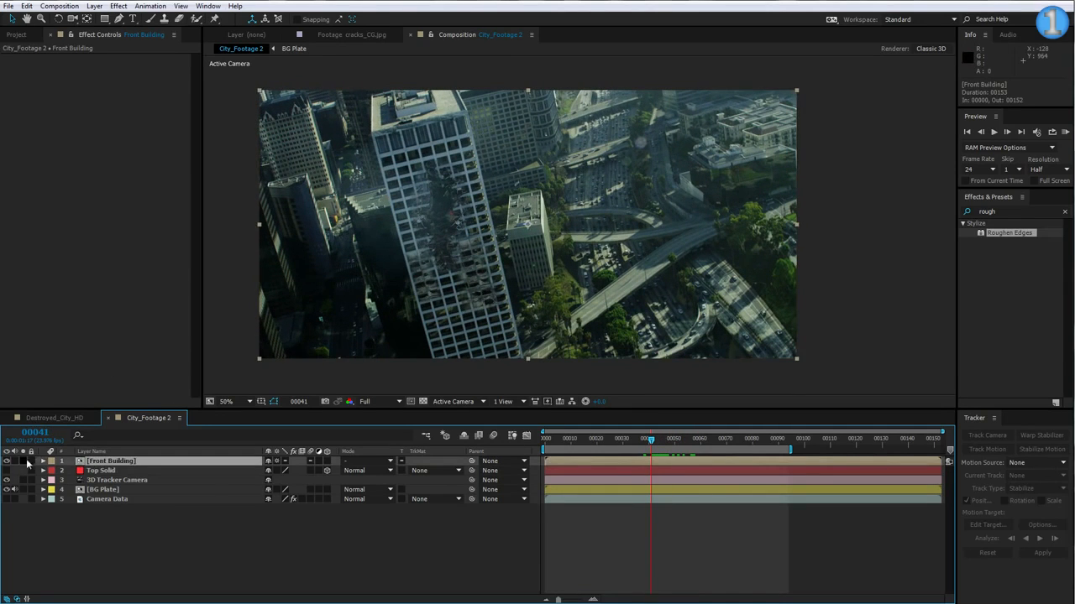
pyautogui.click(23, 461)
pyautogui.moveTo(649, 440); pyautogui.dragTo(669, 452)
pyautogui.click(22, 461)
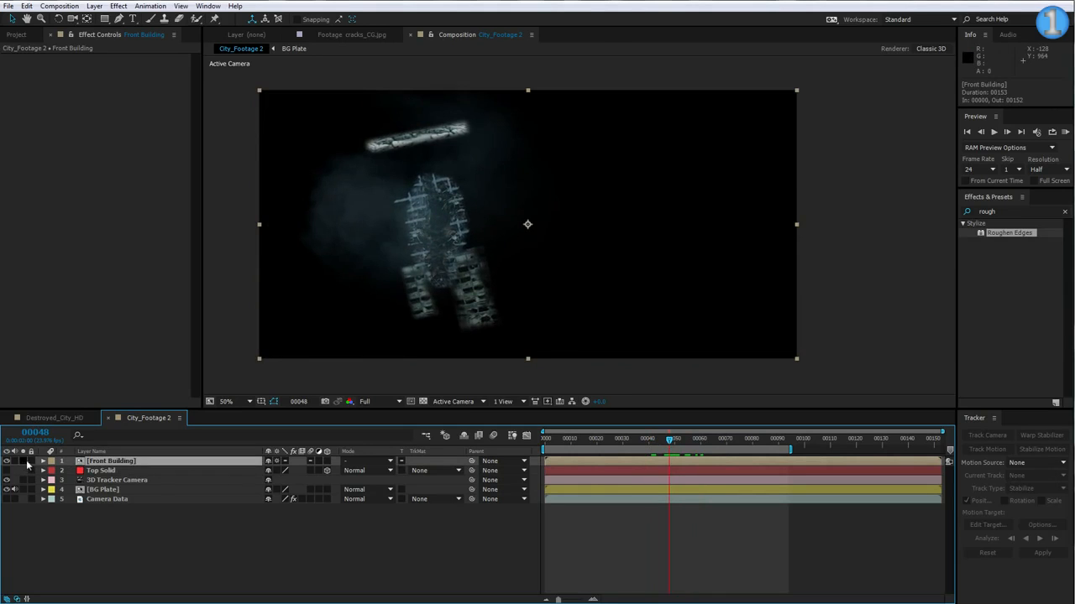
pyautogui.click(177, 538)
pyautogui.click(6, 480)
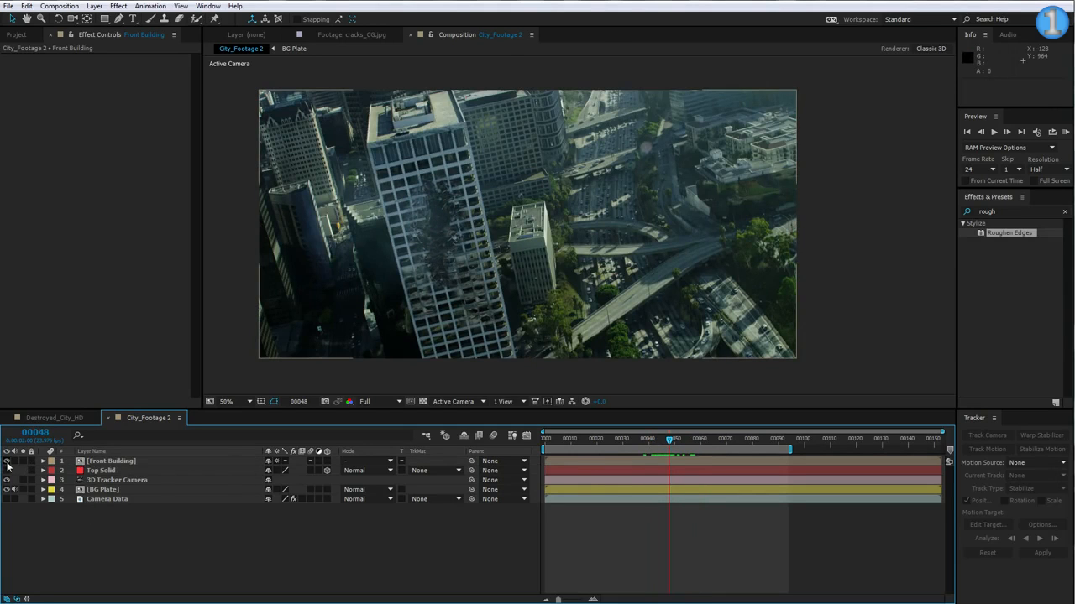
# Hide the Front Building layer and review the background towers between frames 91 and 122.
pyautogui.click(7, 461)
pyautogui.moveTo(730, 439); pyautogui.dragTo(806, 440)
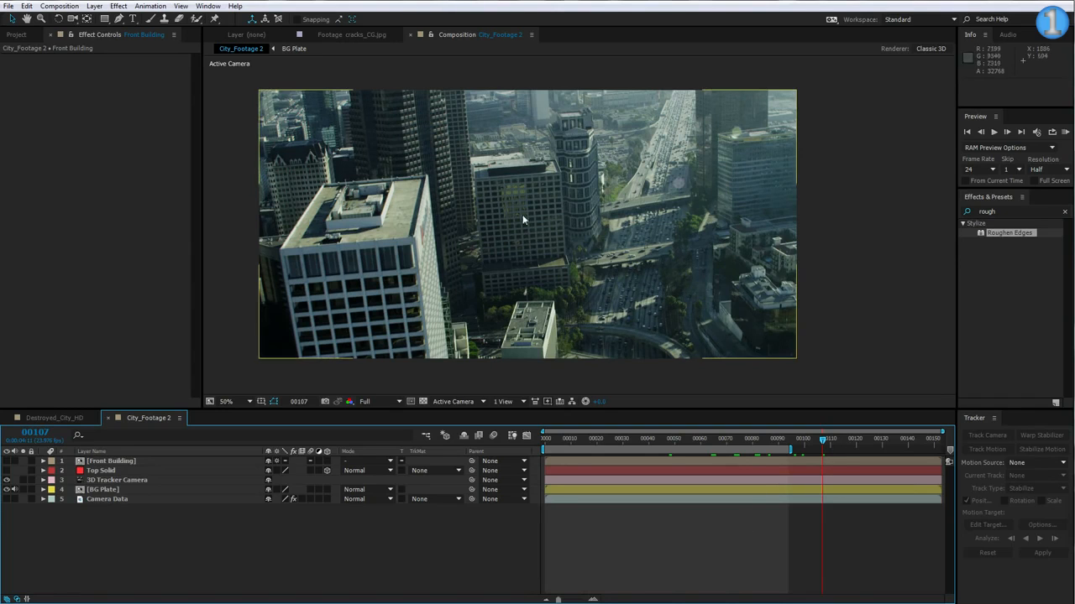
pyautogui.moveTo(831, 439); pyautogui.dragTo(860, 440)
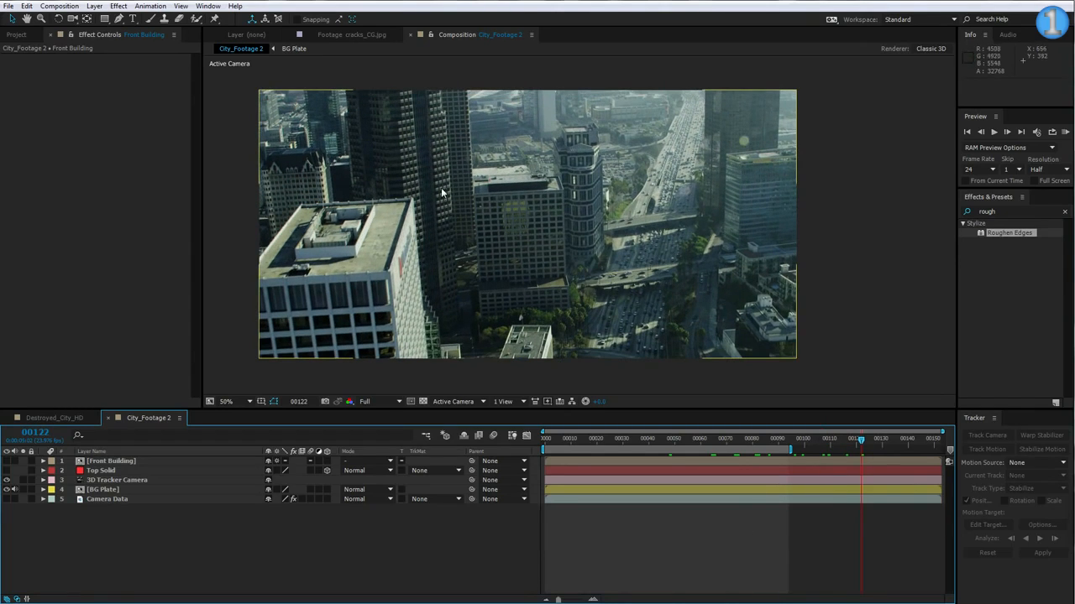
pyautogui.moveTo(859, 440); pyautogui.dragTo(780, 449)
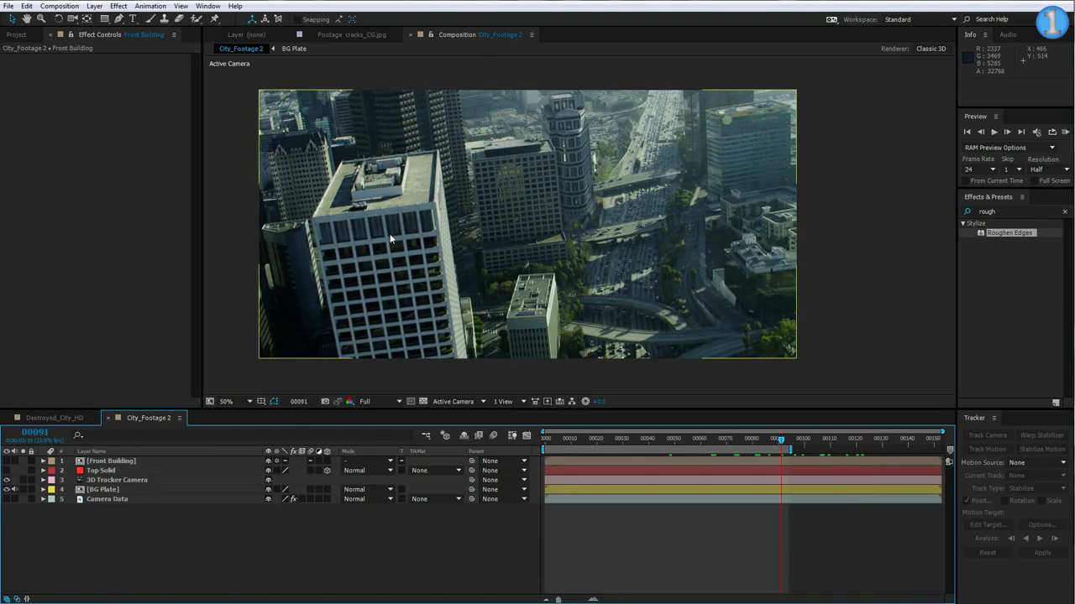
# Create a solid from three Camera Data track points on the dark tower behind the front building at frame 130.
pyautogui.click(17, 35)
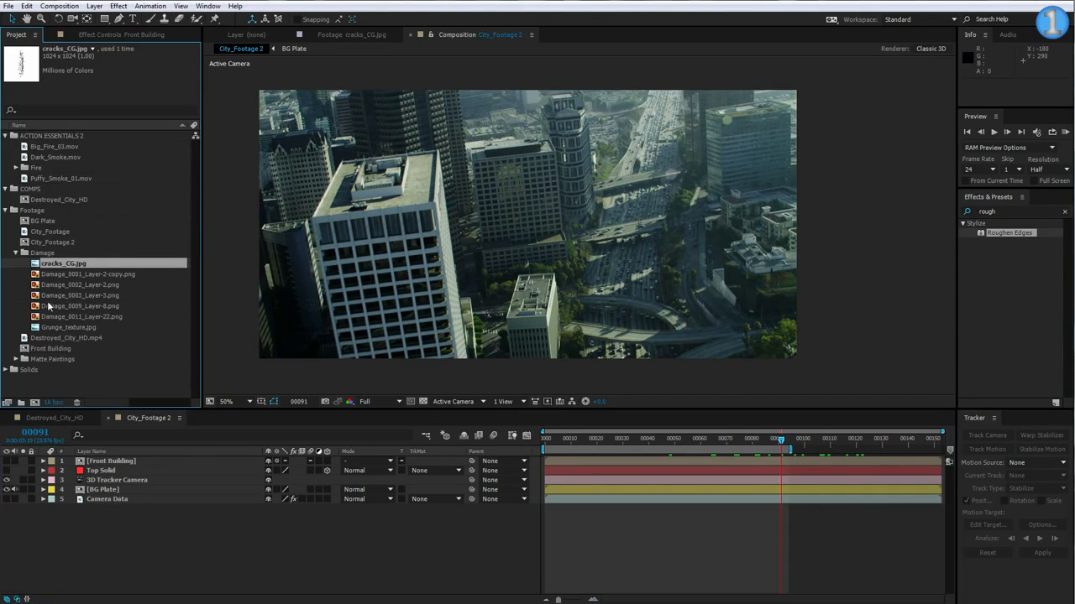
pyautogui.click(76, 275)
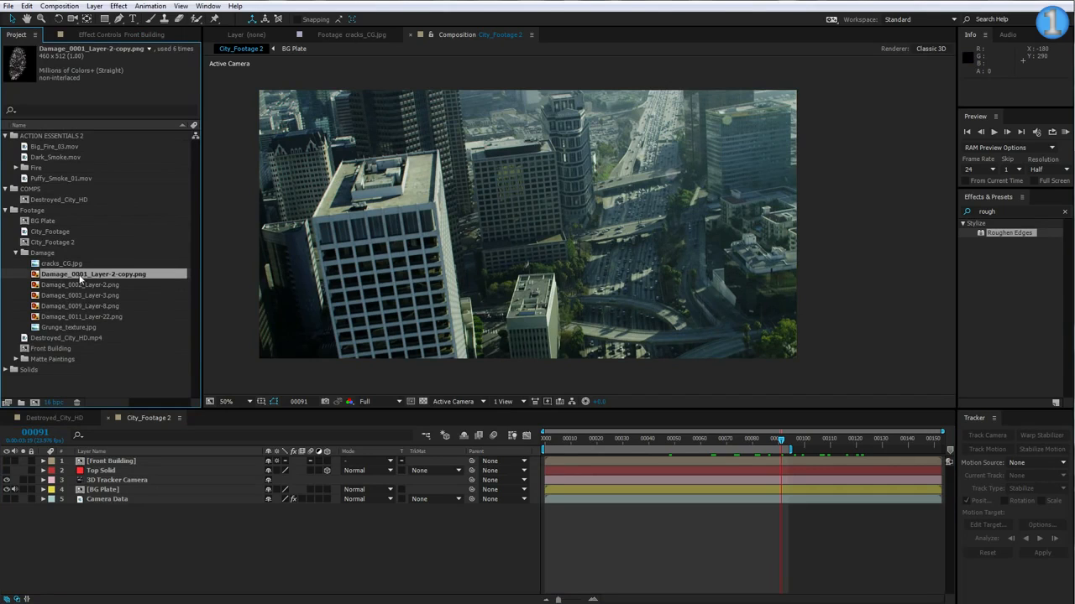
pyautogui.click(102, 499)
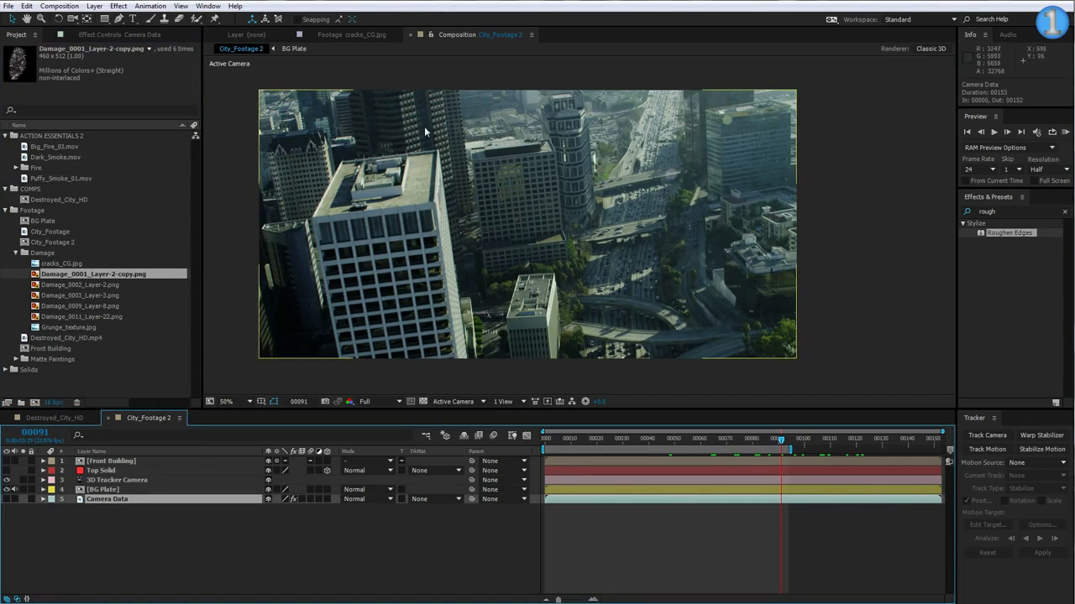
pyautogui.click(99, 35)
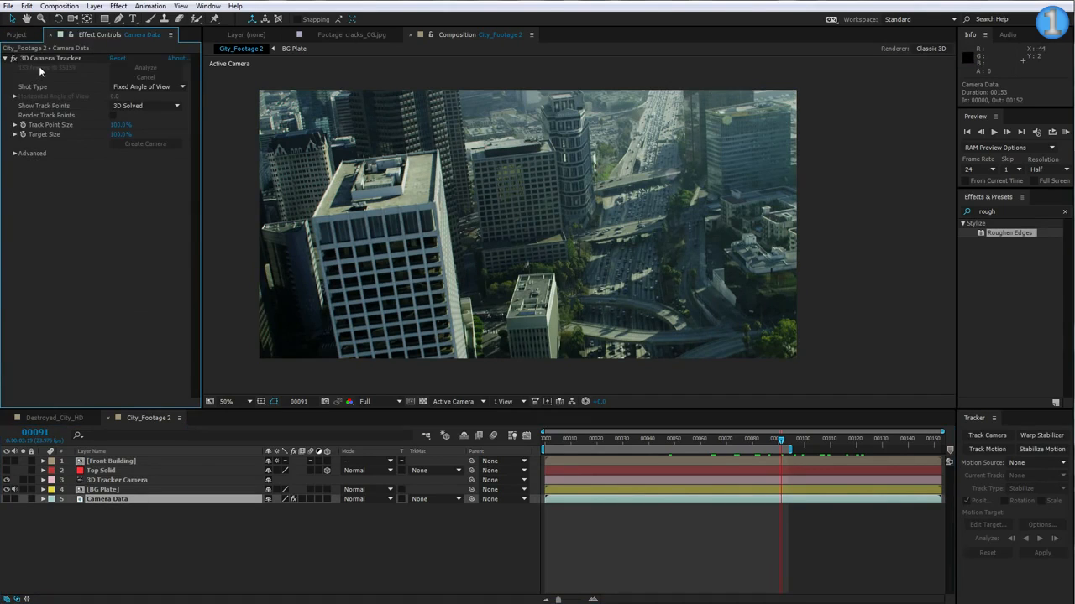
pyautogui.click(42, 59)
pyautogui.press('space')
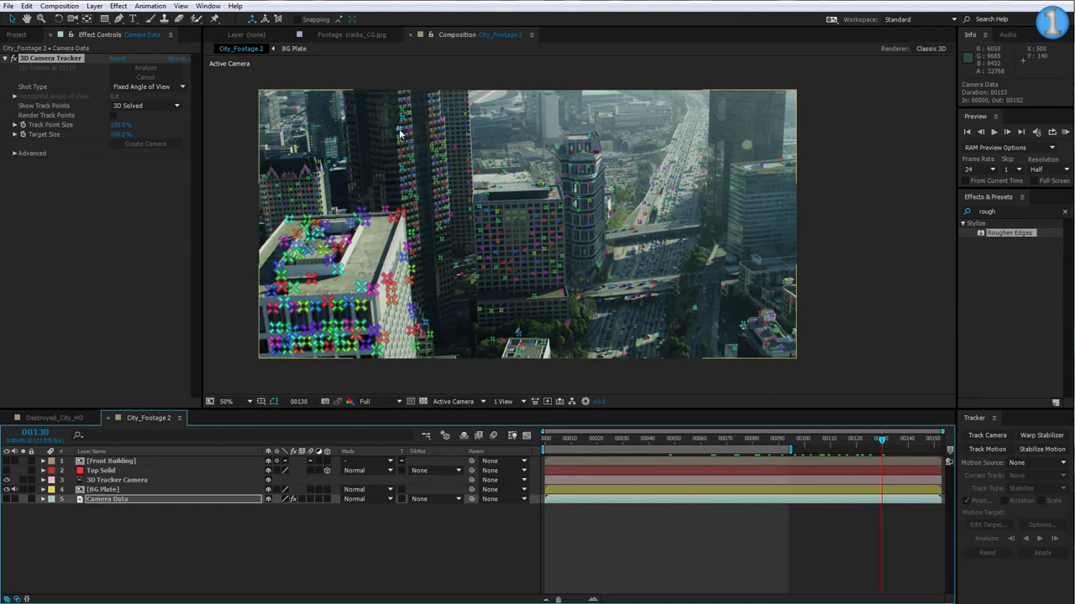
pyautogui.moveTo(442, 126); pyautogui.dragTo(435, 218)
pyautogui.rightClick(424, 147)
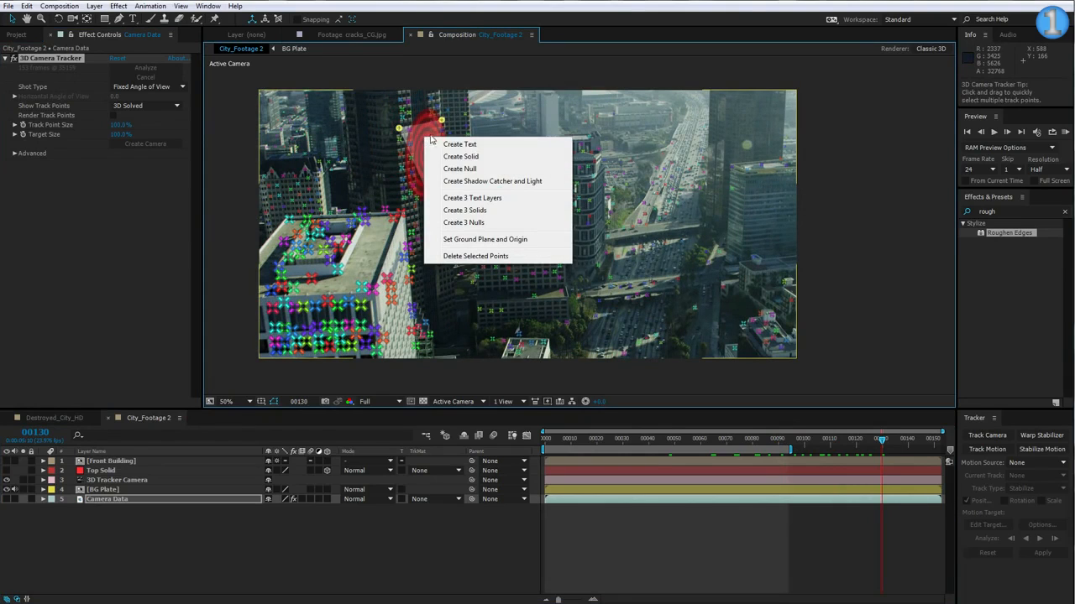
pyautogui.click(461, 160)
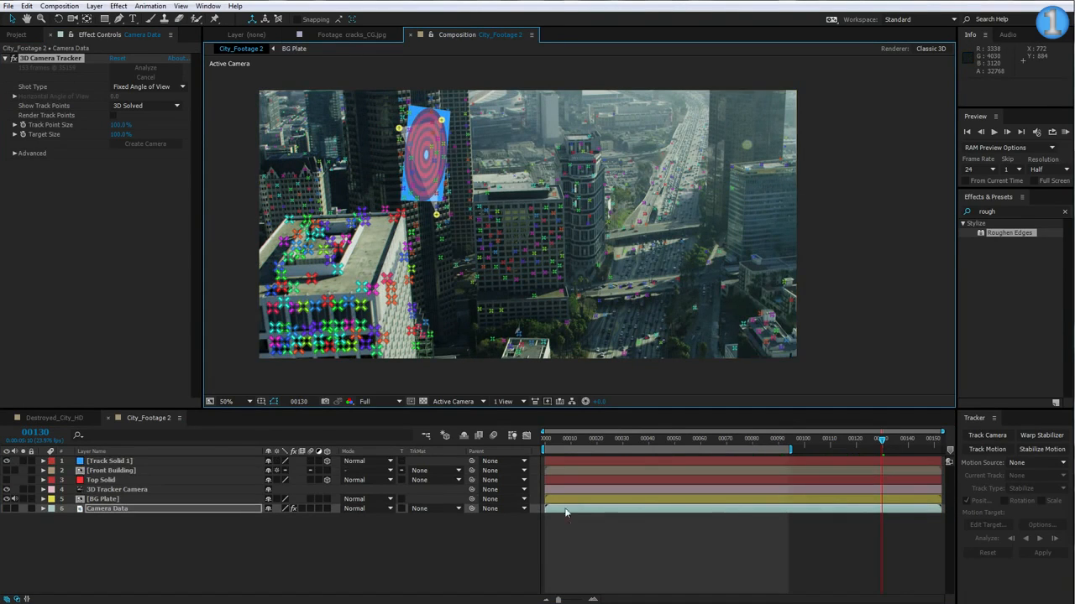
# Replace the dark tower's new track solid with Damage_0001_Layer-2-copy.png.
pyautogui.click(116, 463)
pyautogui.click(23, 32)
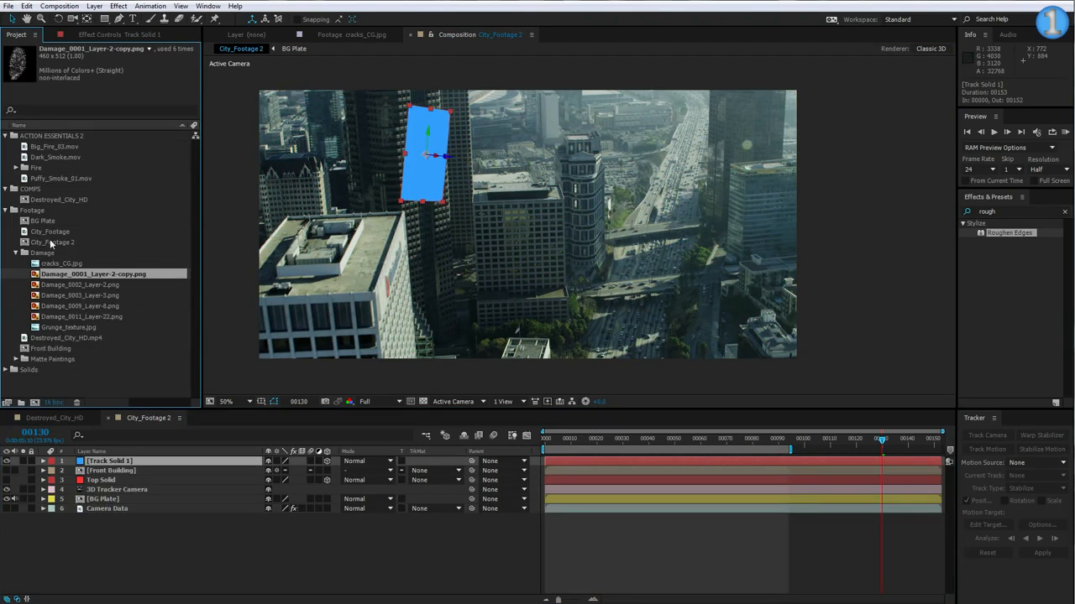
pyautogui.moveTo(70, 281); pyautogui.dragTo(444, 135)
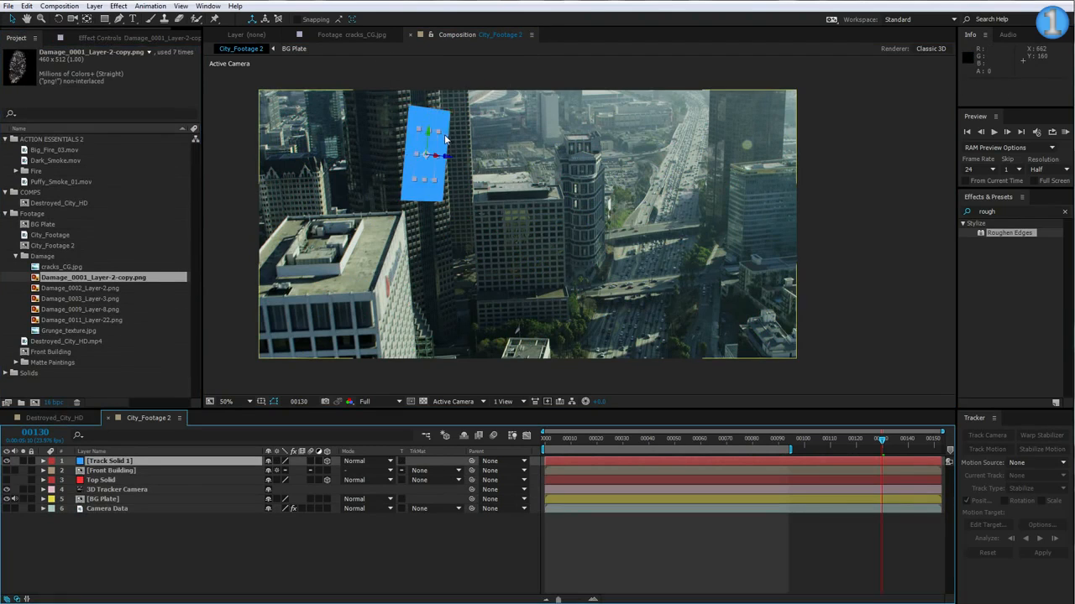
# Scale the damage image to 291%, rotate it and move it lower on the dark tower's corner.
pyautogui.press('s')
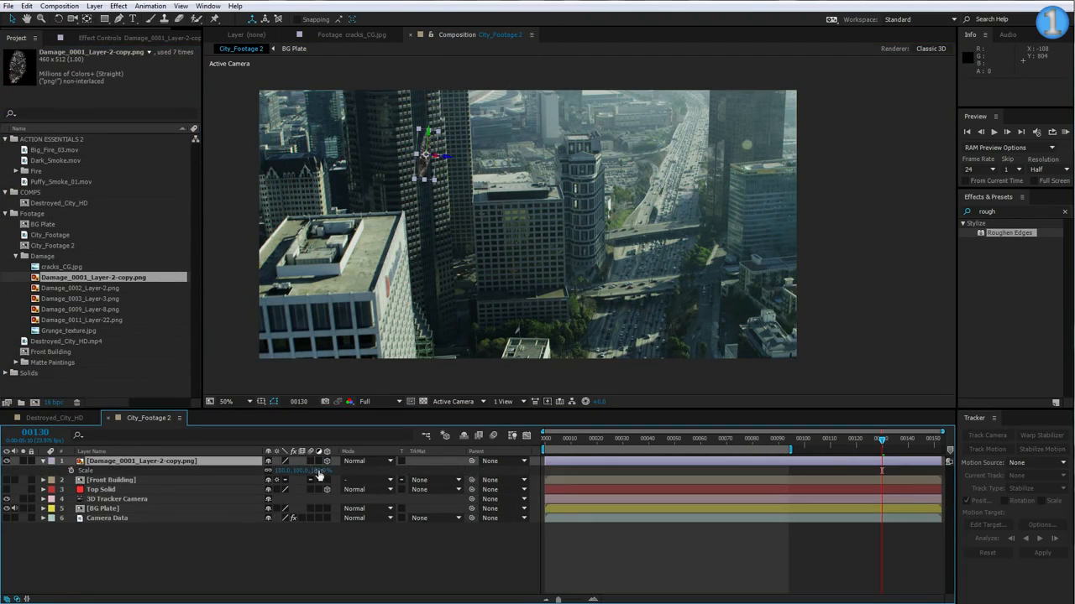
pyautogui.moveTo(319, 476); pyautogui.dragTo(480, 475)
pyautogui.press('w')
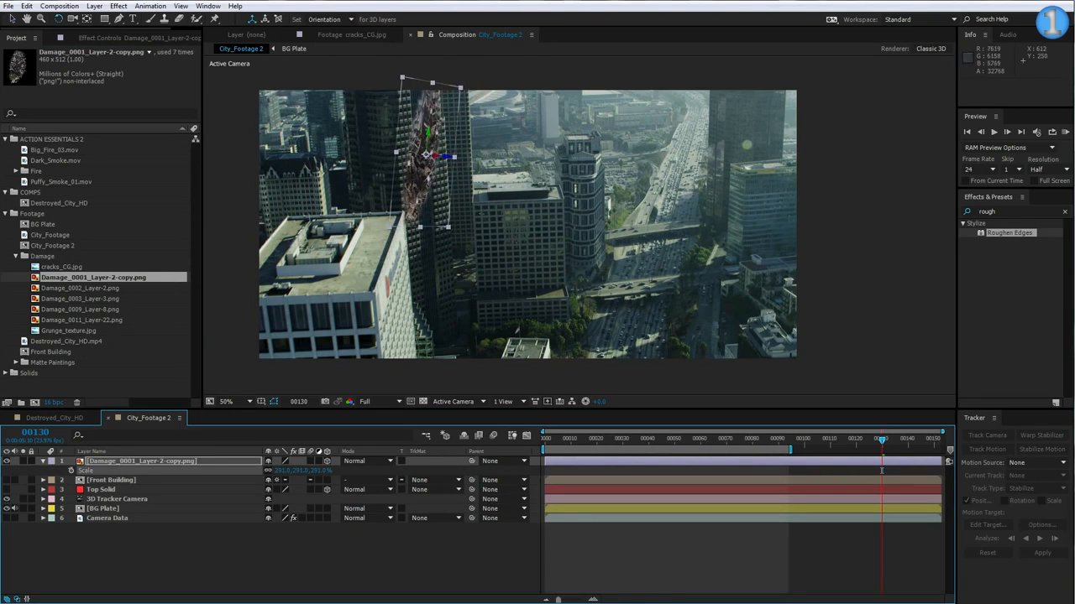
pyautogui.moveTo(449, 160); pyautogui.dragTo(441, 203)
pyautogui.press('v')
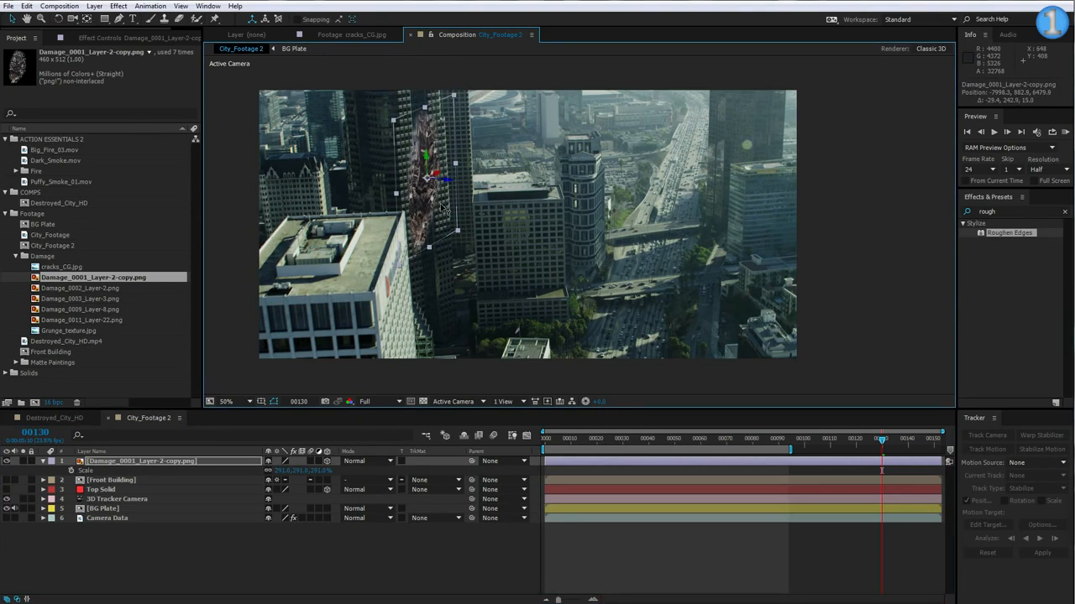
# Add a Curves effect to the damage image and lower the midtones of its Red channel.
pyautogui.click(118, 6)
pyautogui.moveTo(168, 122)
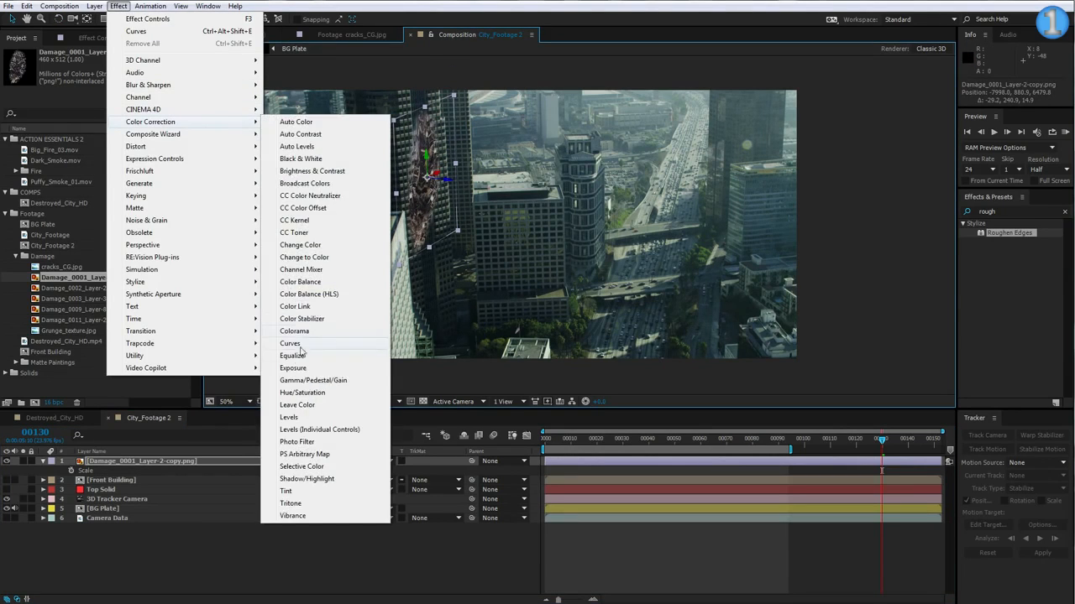
pyautogui.click(296, 344)
pyautogui.click(143, 71)
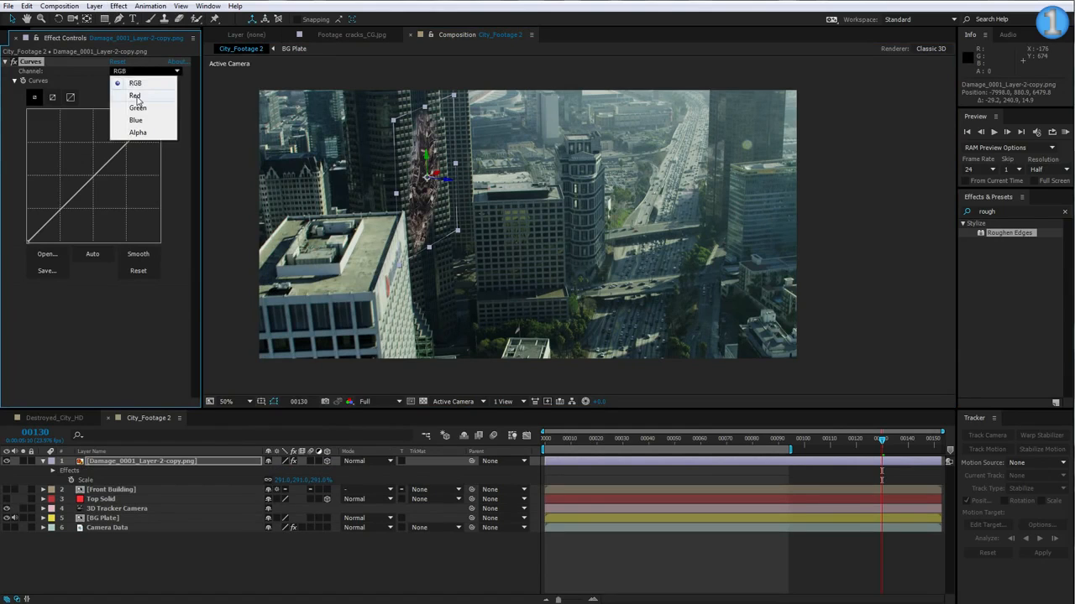
pyautogui.click(136, 97)
pyautogui.moveTo(84, 187); pyautogui.dragTo(97, 199)
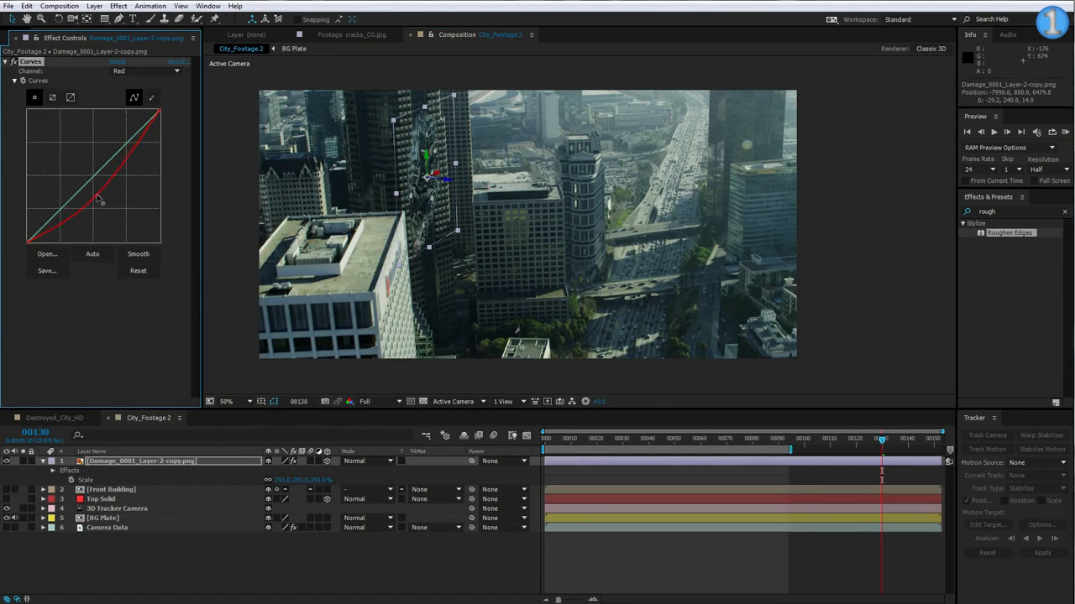
# Darken the damage image by pulling down its RGB curve and check it on the tower at earlier frames.
pyautogui.click(139, 70)
pyautogui.click(134, 82)
pyautogui.moveTo(93, 179)
pyautogui.mouseDown()
pyautogui.moveTo(119, 166)
pyautogui.moveTo(96, 184)
pyautogui.mouseUp()
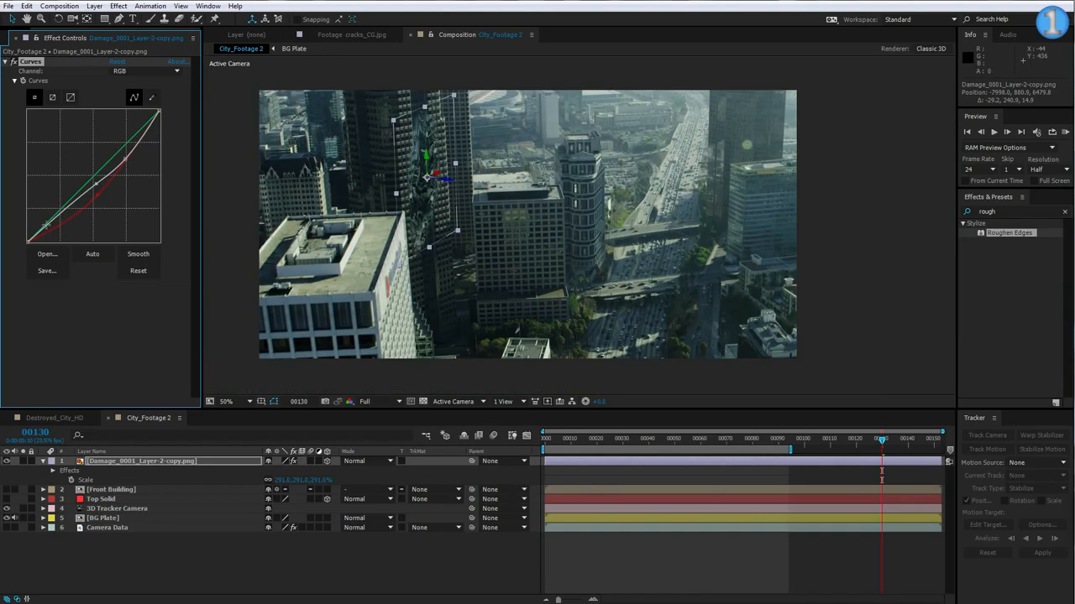
pyautogui.moveTo(46, 225); pyautogui.dragTo(52, 224)
pyautogui.moveTo(158, 110)
pyautogui.mouseDown()
pyautogui.moveTo(160, 135)
pyautogui.moveTo(87, 220)
pyautogui.moveTo(85, 207)
pyautogui.moveTo(62, 237)
pyautogui.moveTo(54, 224)
pyautogui.moveTo(89, 217)
pyautogui.moveTo(61, 235)
pyautogui.moveTo(55, 228)
pyautogui.moveTo(93, 213)
pyautogui.mouseUp()
pyautogui.moveTo(878, 443); pyautogui.dragTo(819, 454)
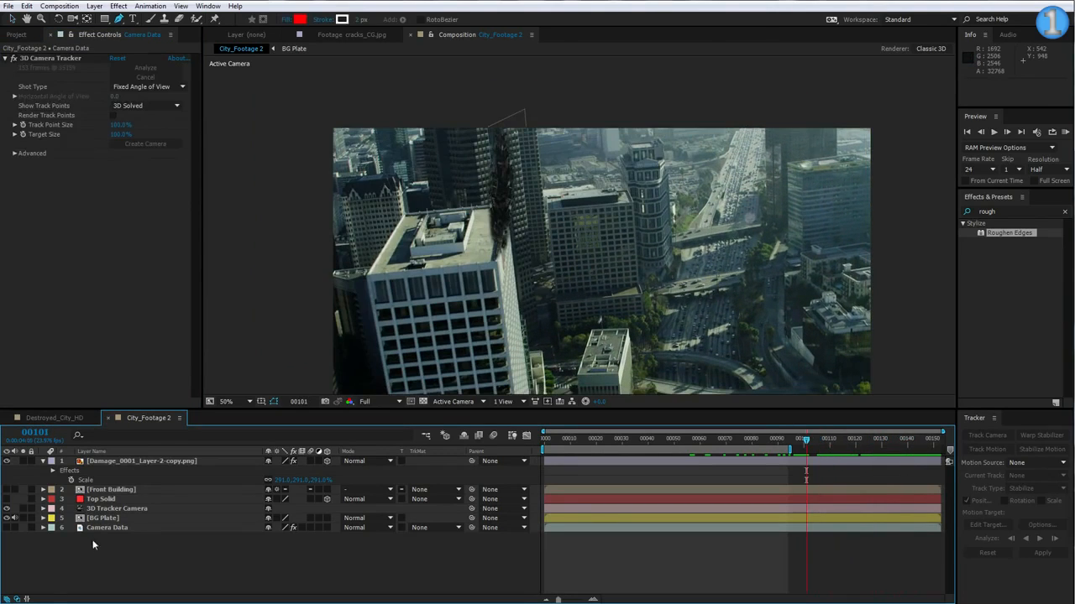
# Create a solid from four track points near the front building's roof corners at frame 124 and hide it.
pyautogui.click(105, 527)
pyautogui.click(40, 59)
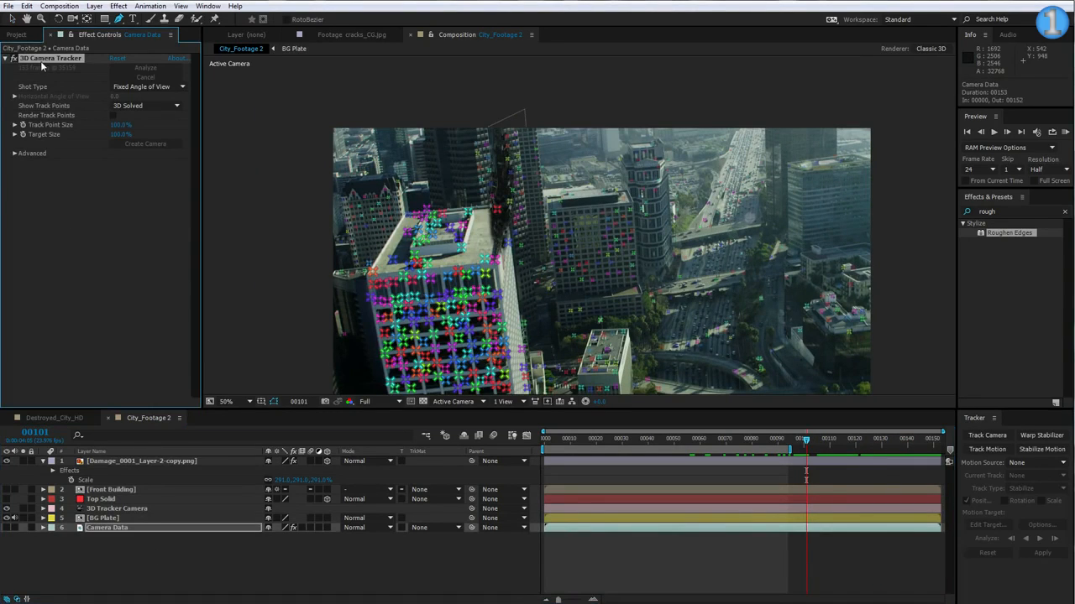
pyautogui.moveTo(826, 451); pyautogui.dragTo(865, 451)
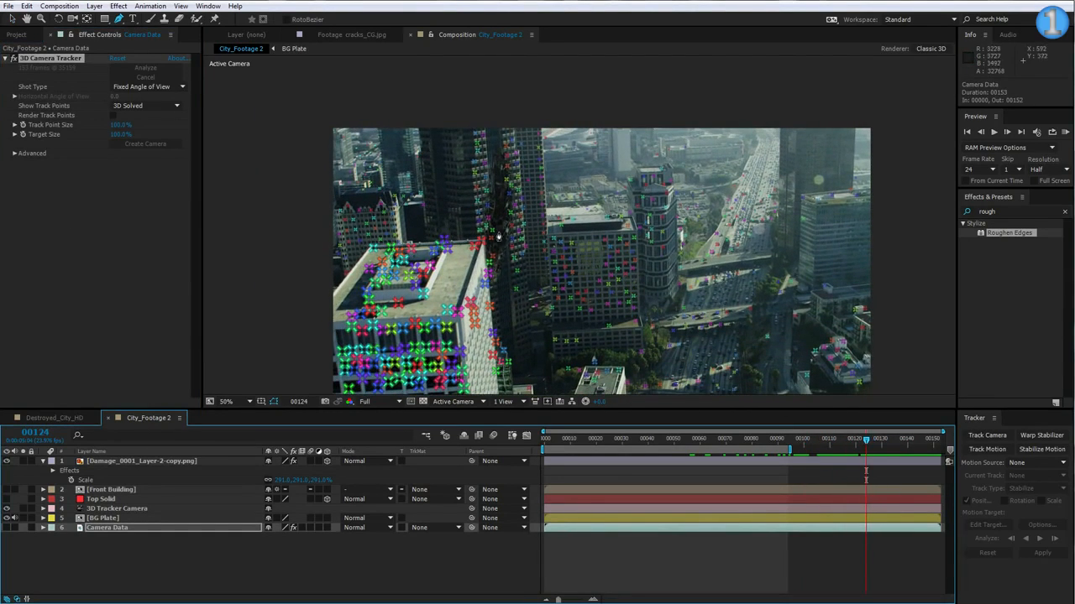
pyautogui.click(481, 242)
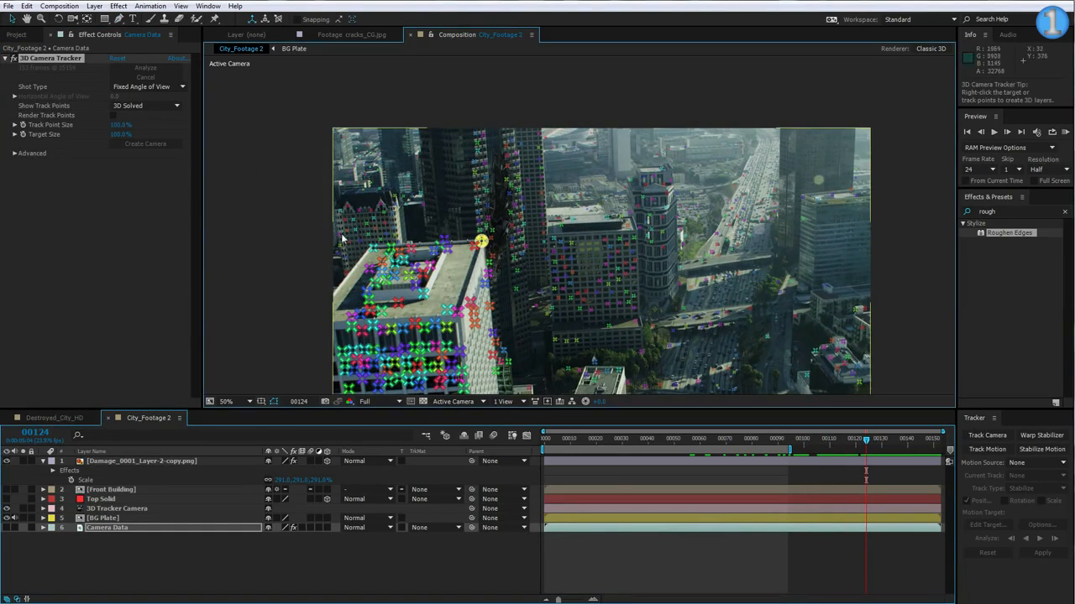
pyautogui.keyDown('shift'); pyautogui.click(373, 248); pyautogui.keyUp('shift')
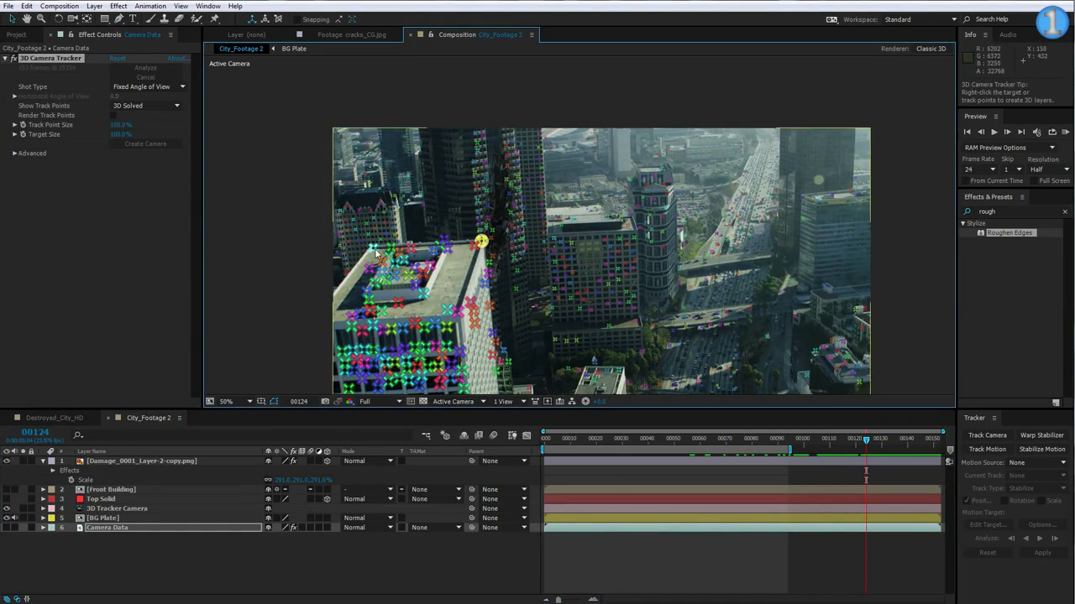
pyautogui.keyDown('shift'); pyautogui.click(380, 311); pyautogui.keyUp('shift')
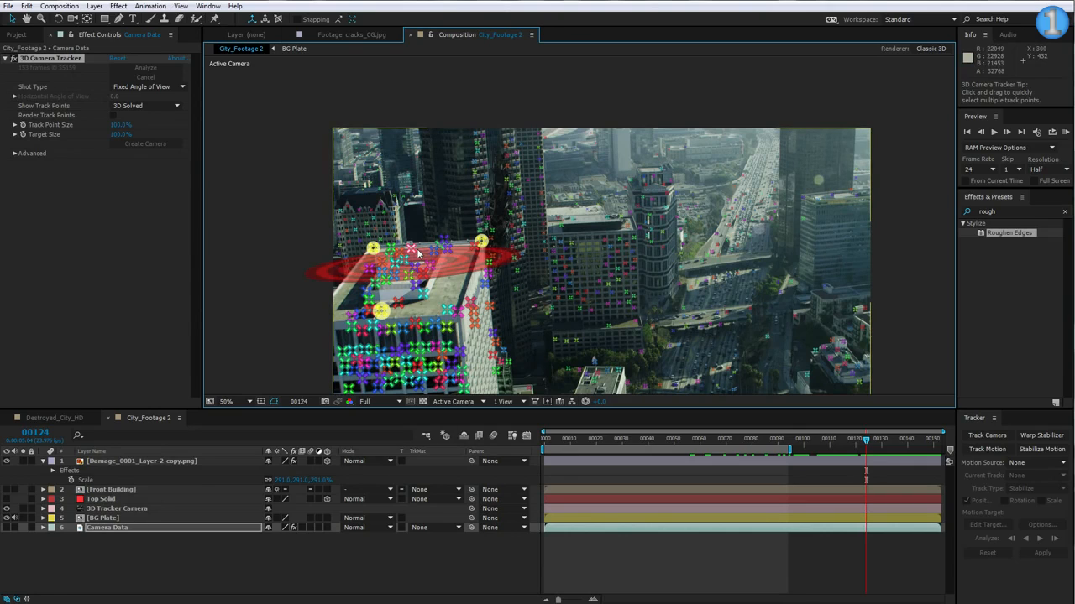
pyautogui.keyDown('shift'); pyautogui.click(446, 310); pyautogui.keyUp('shift')
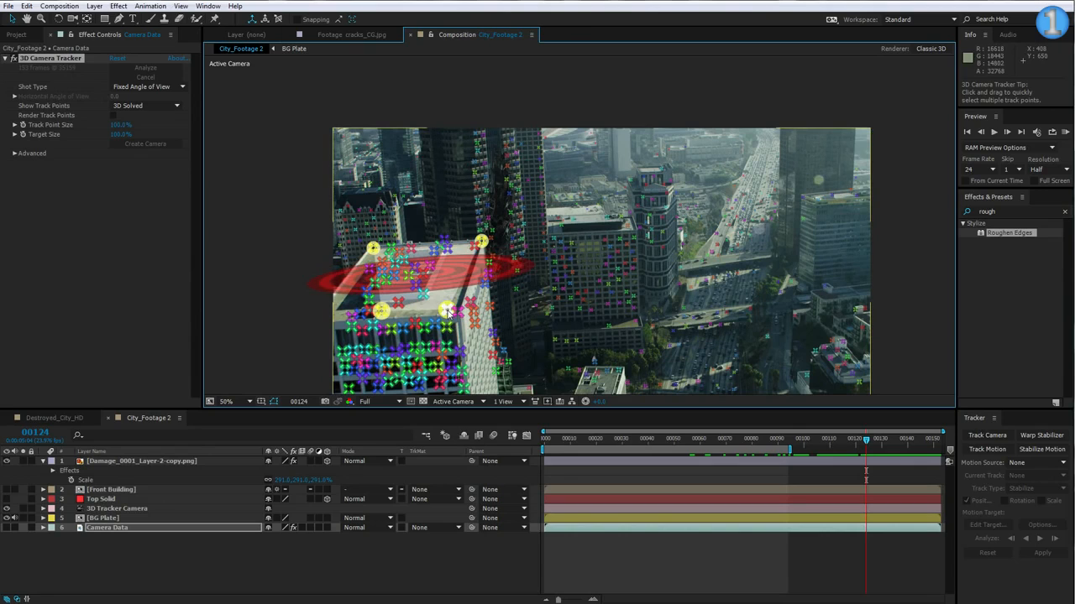
pyautogui.rightClick(460, 259)
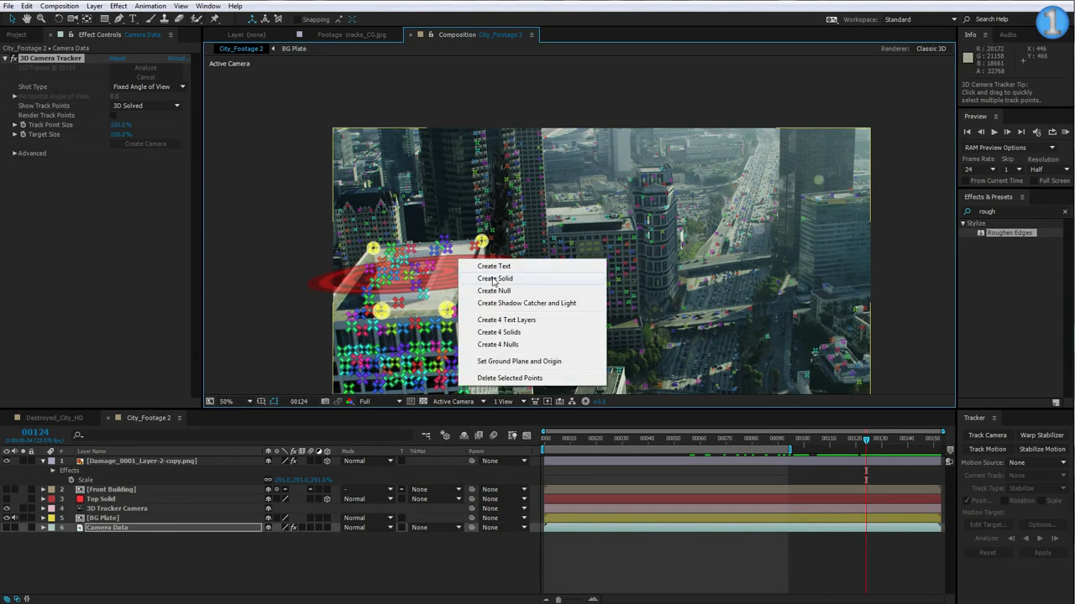
pyautogui.click(493, 280)
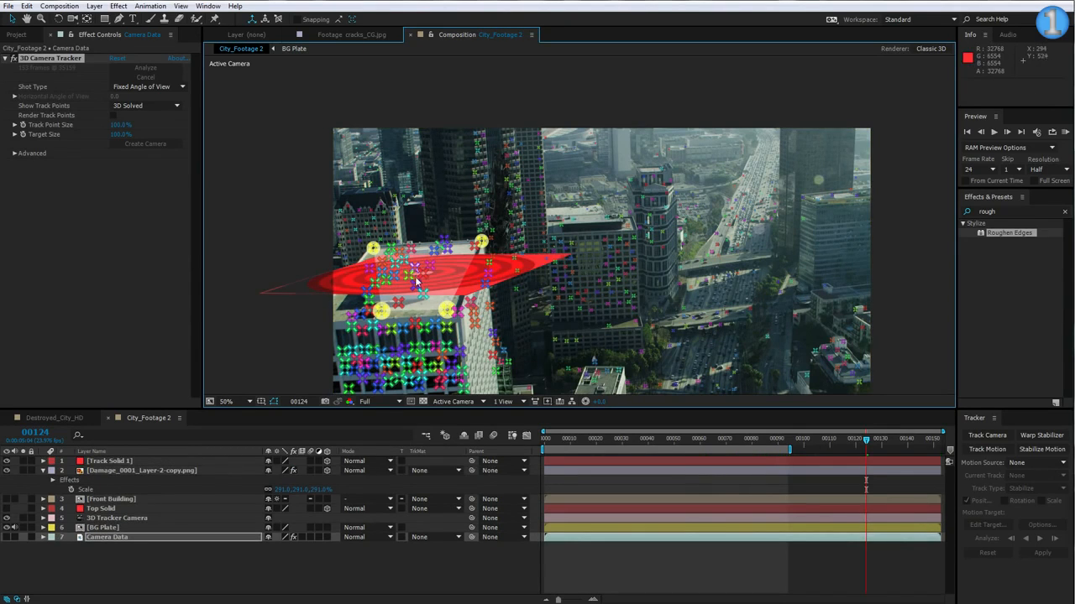
pyautogui.click(103, 482)
pyautogui.click(7, 461)
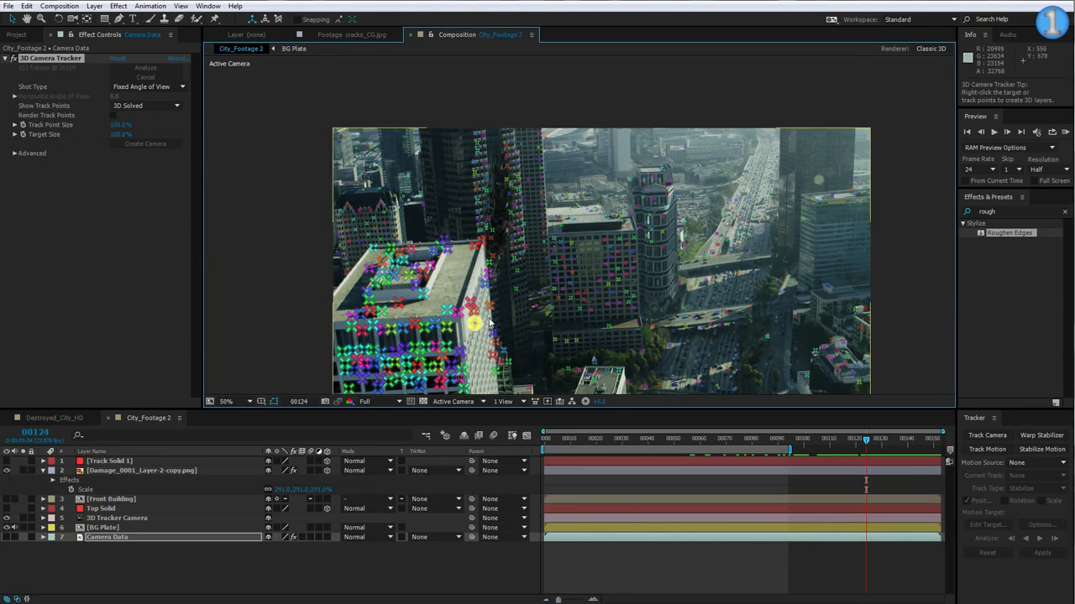
# Create another solid from three track points on the front building's narrow side wall at frame 124.
pyautogui.moveTo(482, 324); pyautogui.dragTo(473, 258)
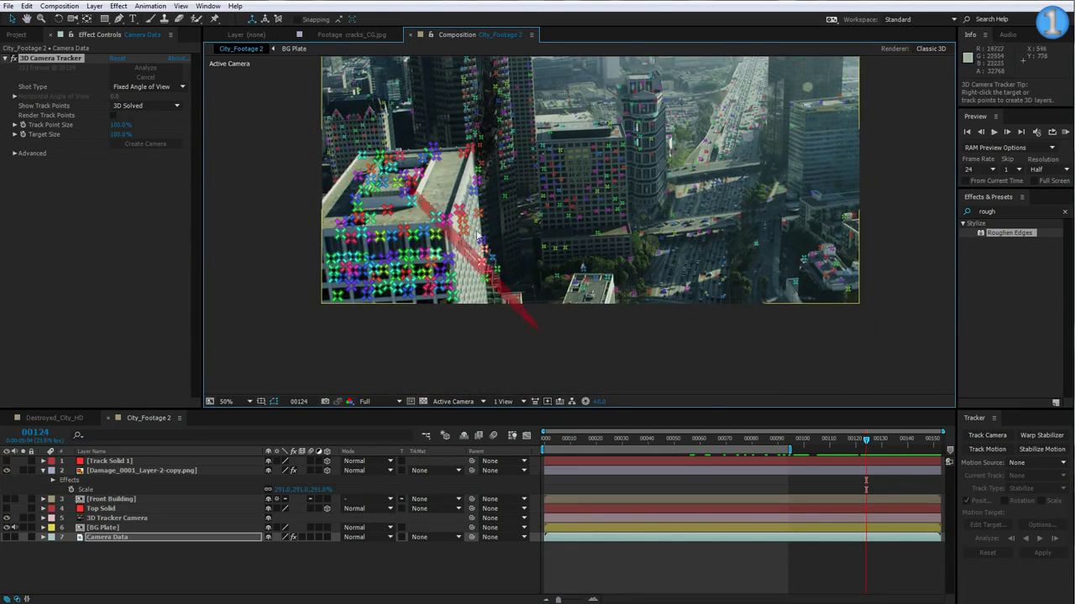
pyautogui.click(478, 230)
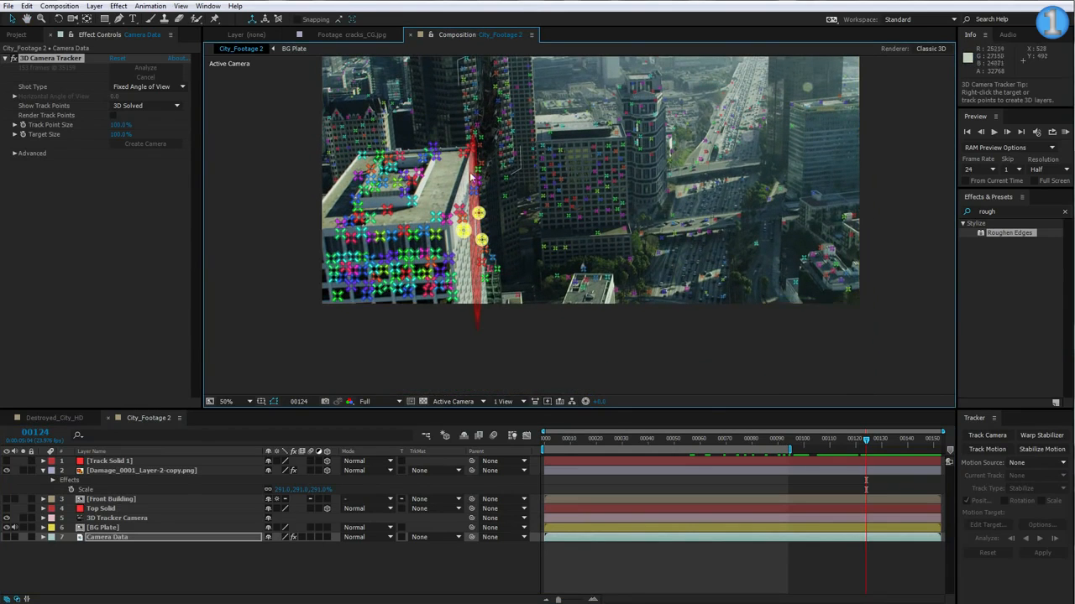
pyautogui.rightClick(477, 233)
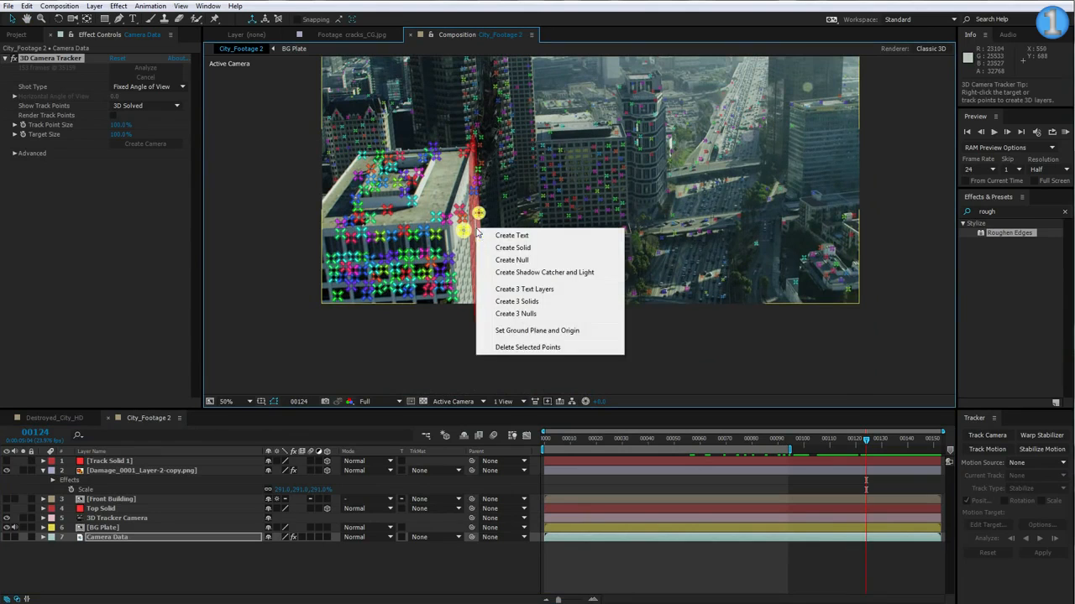
pyautogui.click(518, 252)
pyautogui.click(634, 567)
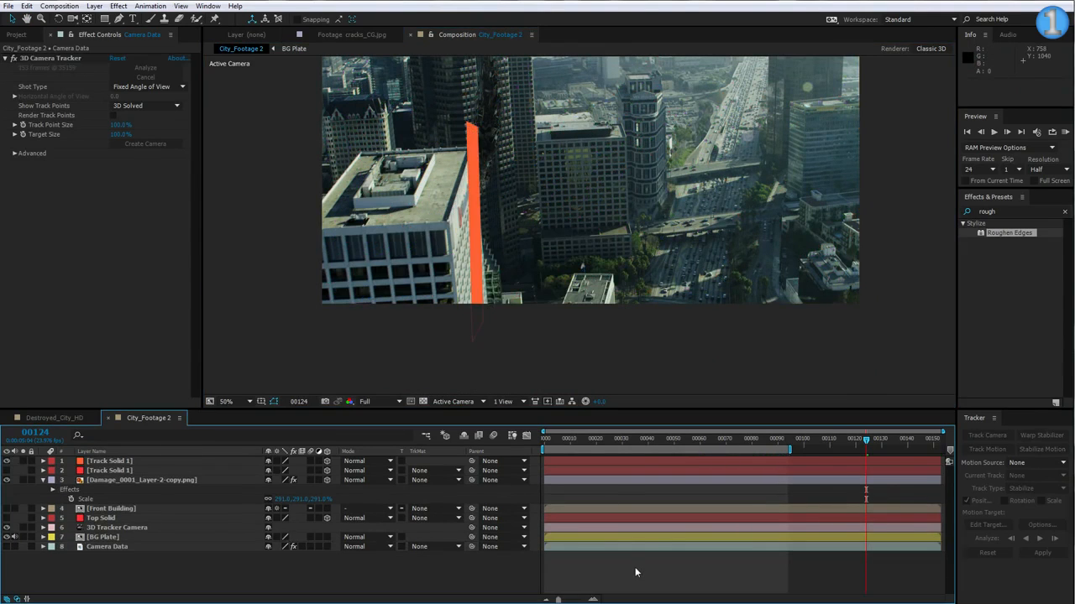
# Rotate, scale and move the orange solid at frame 139 so it covers the front building's narrow side wall up to the roof corner.
pyautogui.click(592, 463)
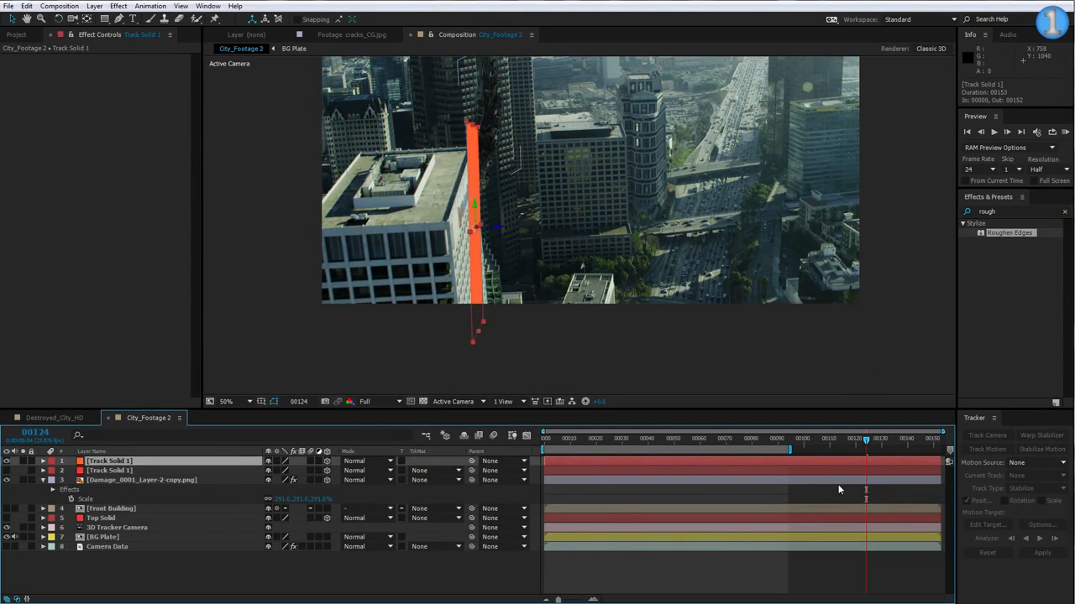
pyautogui.moveTo(815, 444); pyautogui.dragTo(904, 444)
pyautogui.press('w')
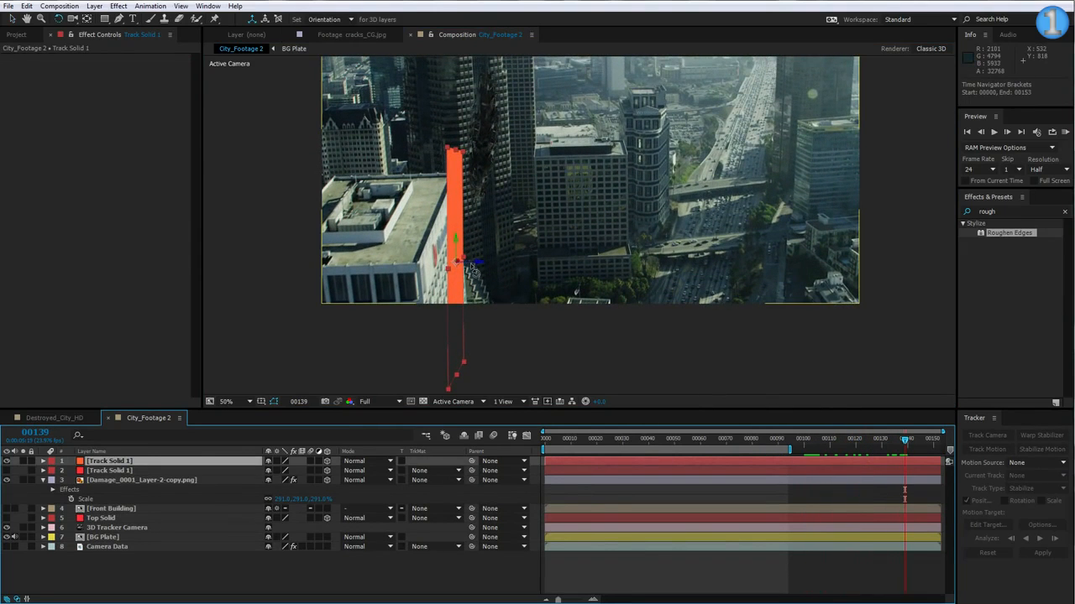
pyautogui.moveTo(474, 266); pyautogui.dragTo(379, 389)
pyautogui.press('v')
pyautogui.moveTo(458, 197); pyautogui.dragTo(459, 166)
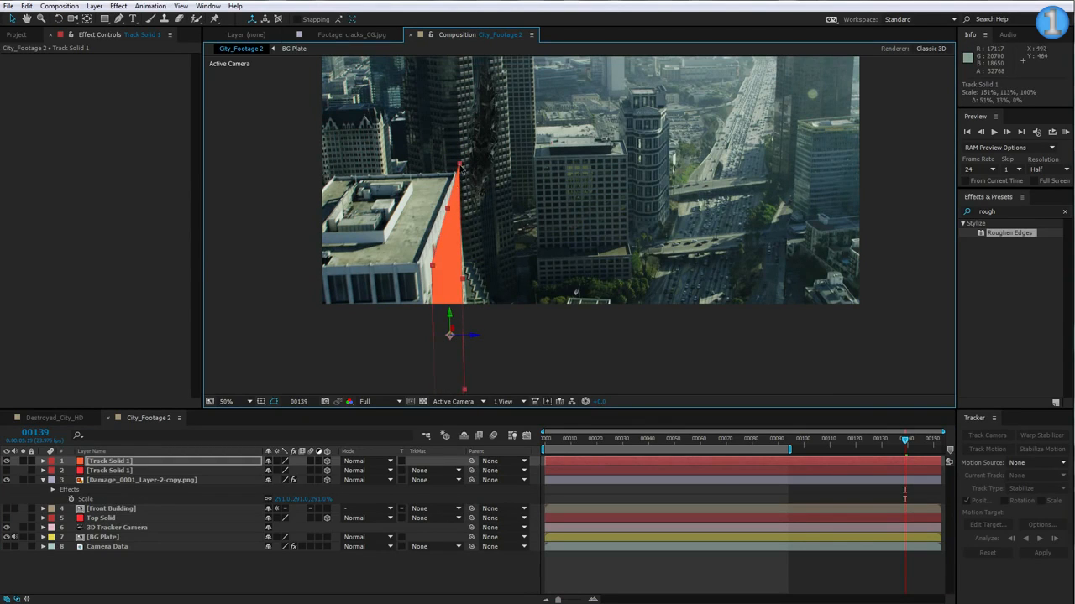
pyautogui.moveTo(448, 314); pyautogui.dragTo(450, 316)
# Show the roof solid and rotate, scale to about 58% by 201% and move it to cover the front building's roof at frame 139.
pyautogui.click(95, 472)
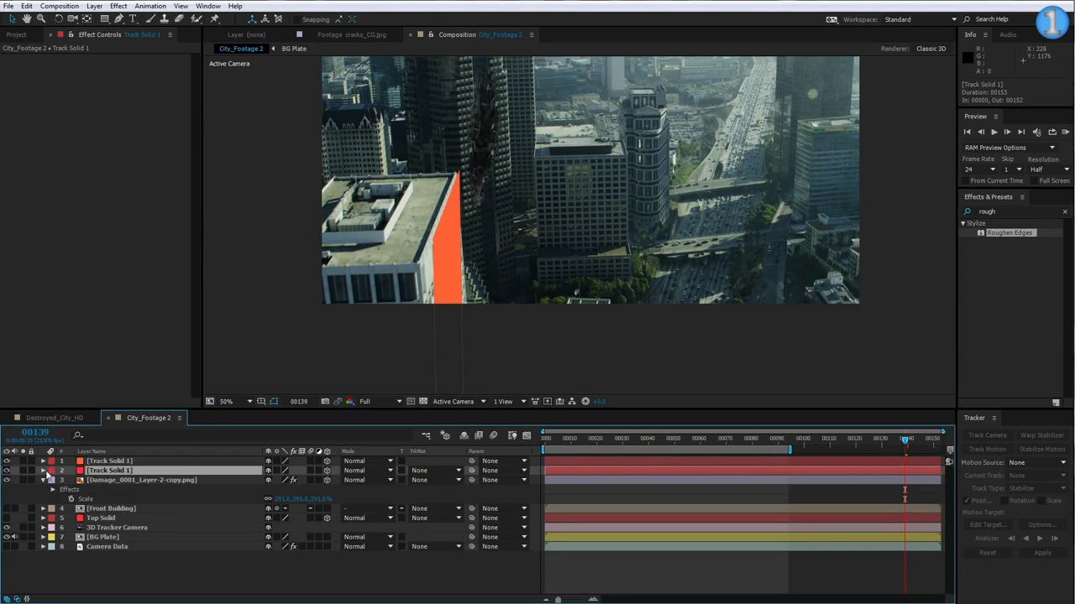
pyautogui.press('w')
pyautogui.moveTo(378, 195); pyautogui.dragTo(388, 195)
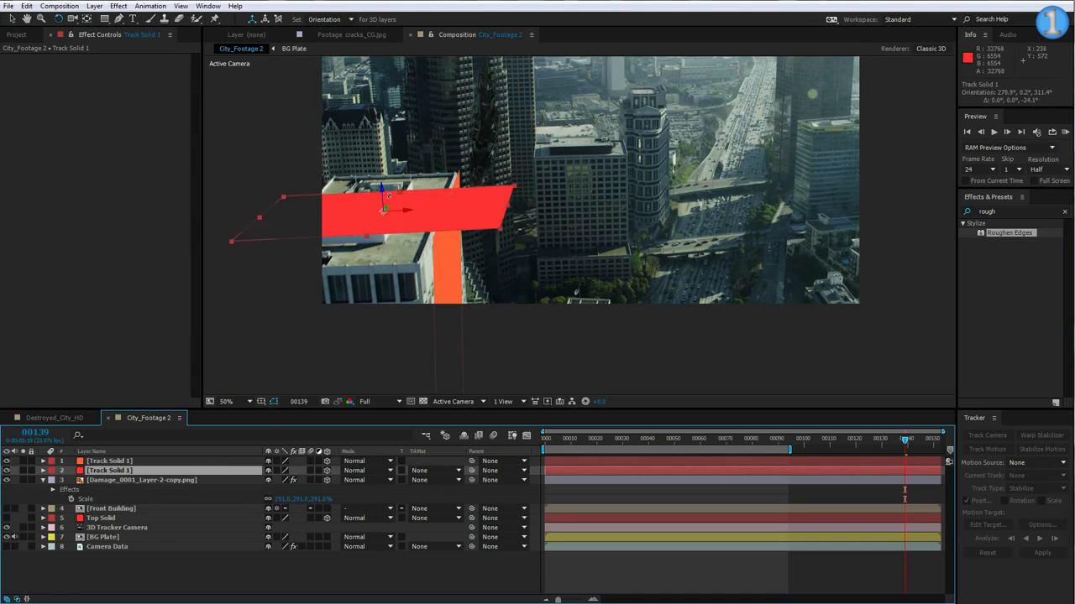
pyautogui.press('v')
pyautogui.moveTo(500, 228); pyautogui.dragTo(441, 256)
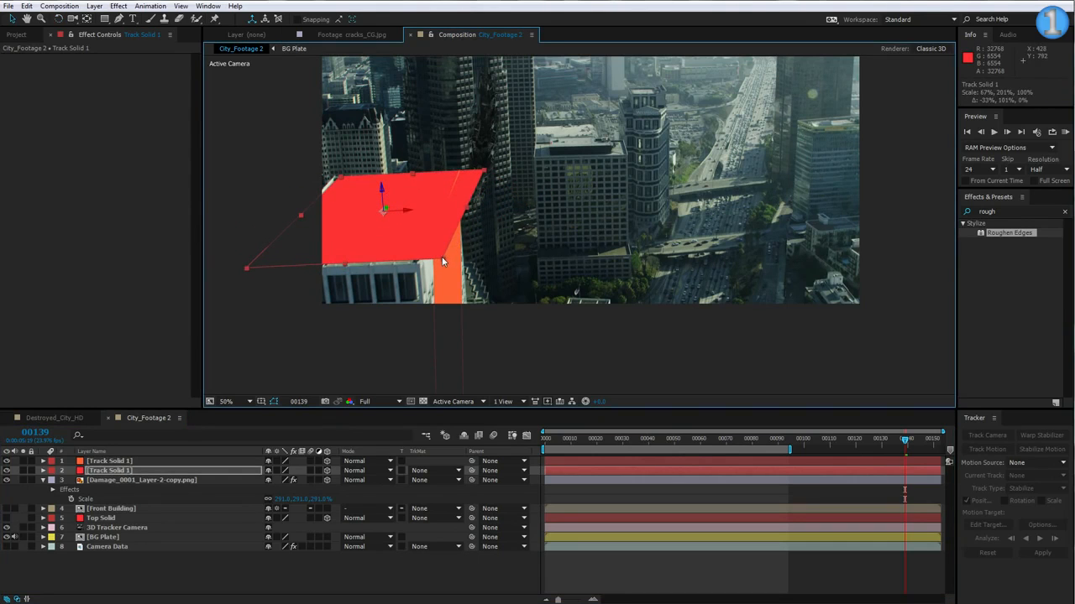
pyautogui.moveTo(406, 215); pyautogui.dragTo(374, 209)
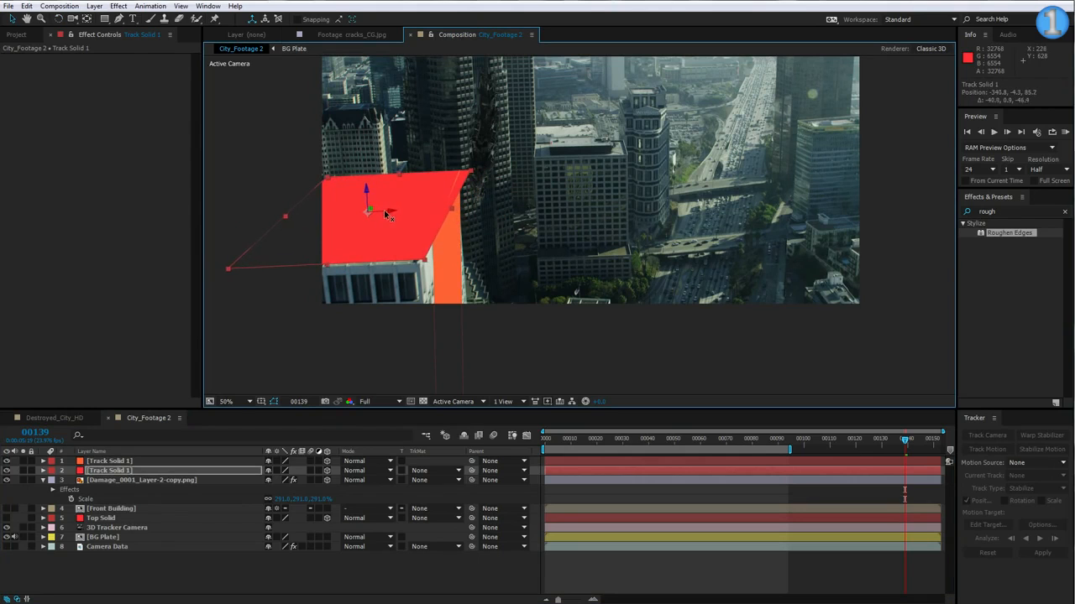
pyautogui.moveTo(450, 212); pyautogui.dragTo(440, 212)
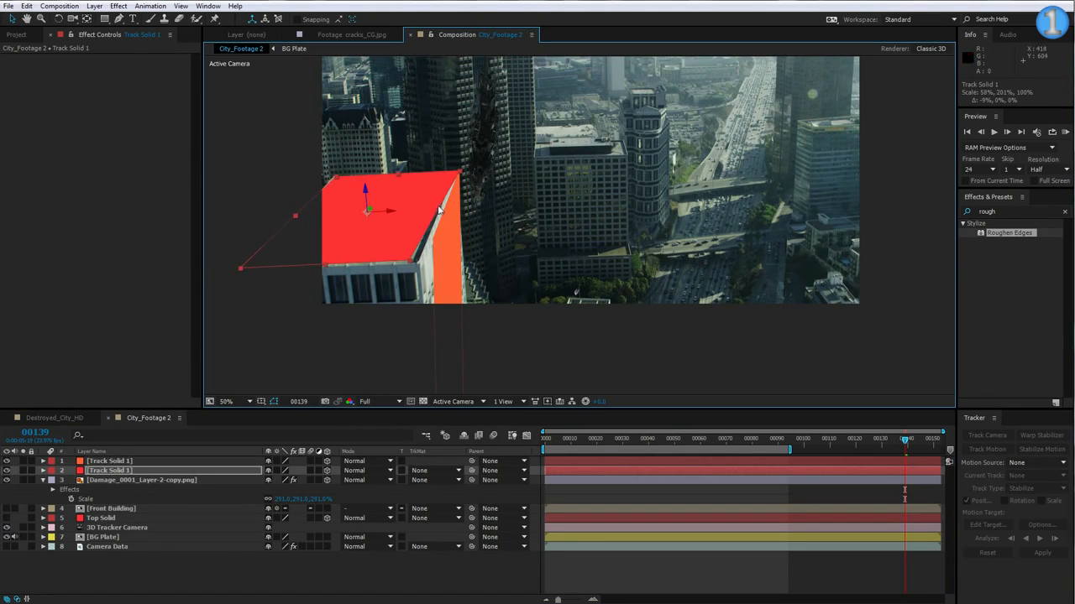
pyautogui.press('w')
pyautogui.moveTo(367, 205); pyautogui.dragTo(364, 204)
# Fine-tune the roof and side-wall solids at frame 97 so their shared edge follows the front building's roofline.
pyautogui.moveTo(905, 442); pyautogui.dragTo(797, 454)
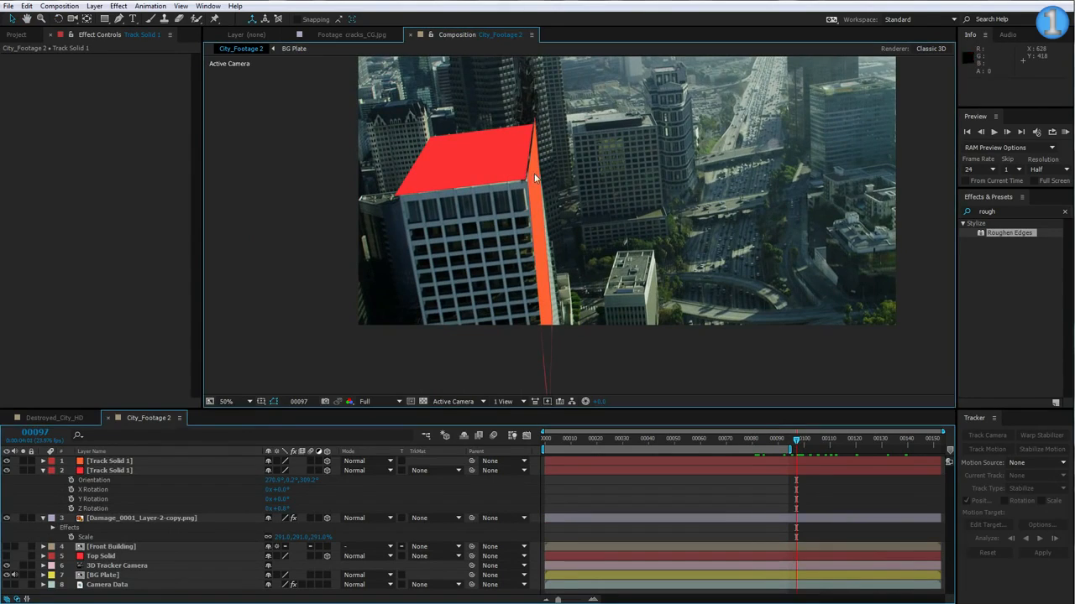
pyautogui.click(559, 278)
pyautogui.click(528, 155)
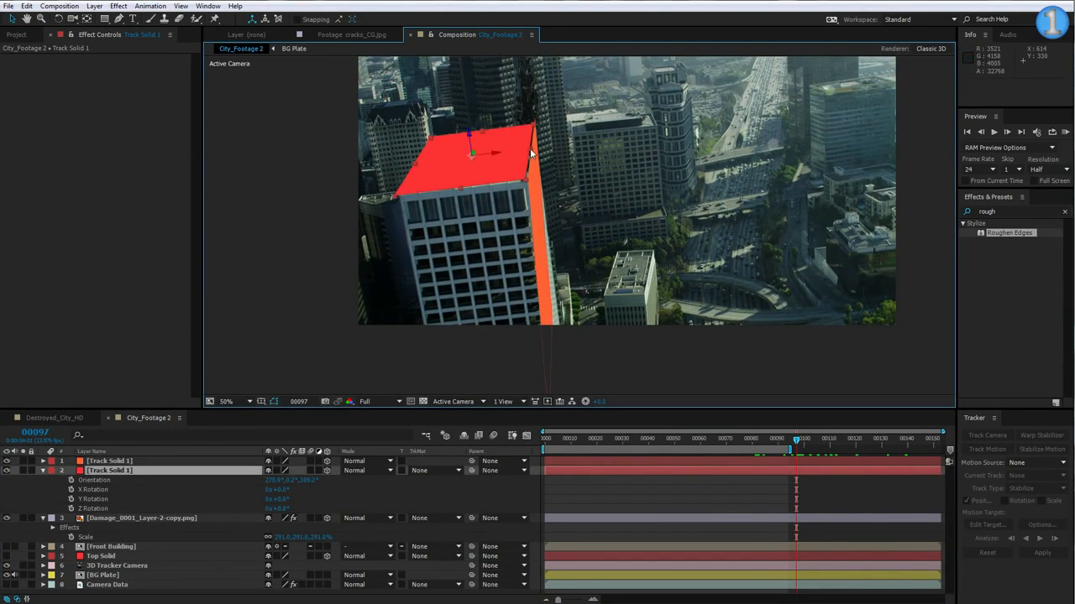
pyautogui.moveTo(494, 154); pyautogui.dragTo(497, 158)
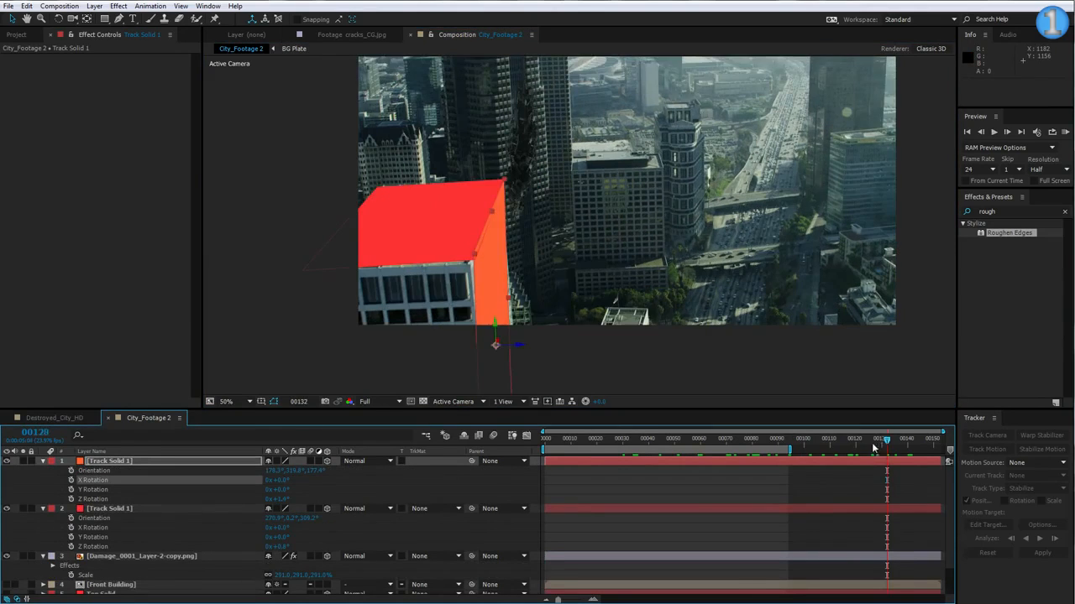
# Extend the roof solid toward the viewer at frame 68 so it also covers the upper front facade, and check it at frame 123.
pyautogui.moveTo(785, 450); pyautogui.dragTo(721, 456)
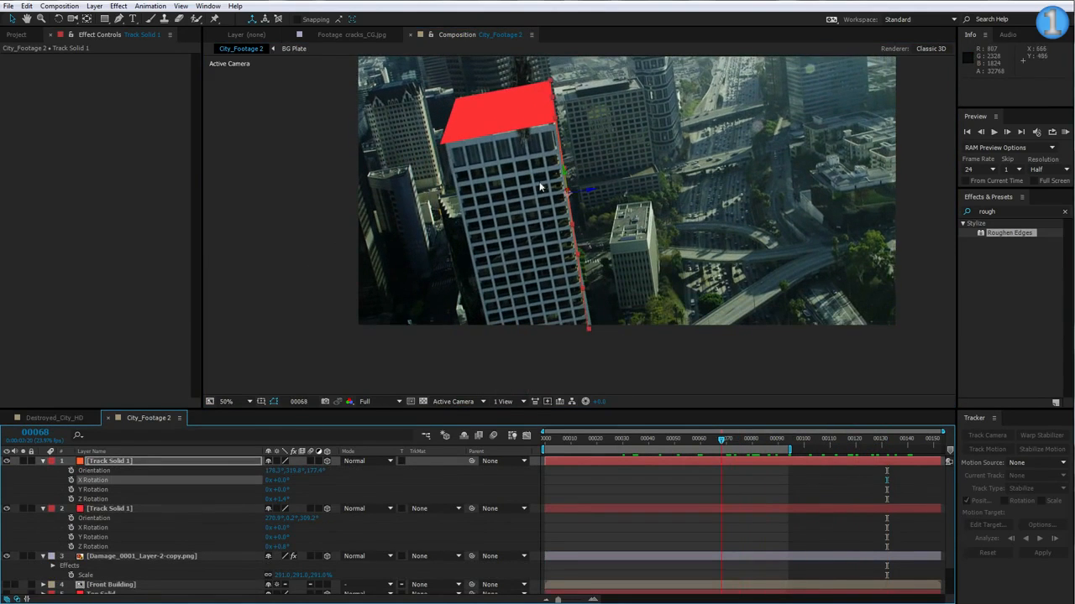
pyautogui.click(493, 116)
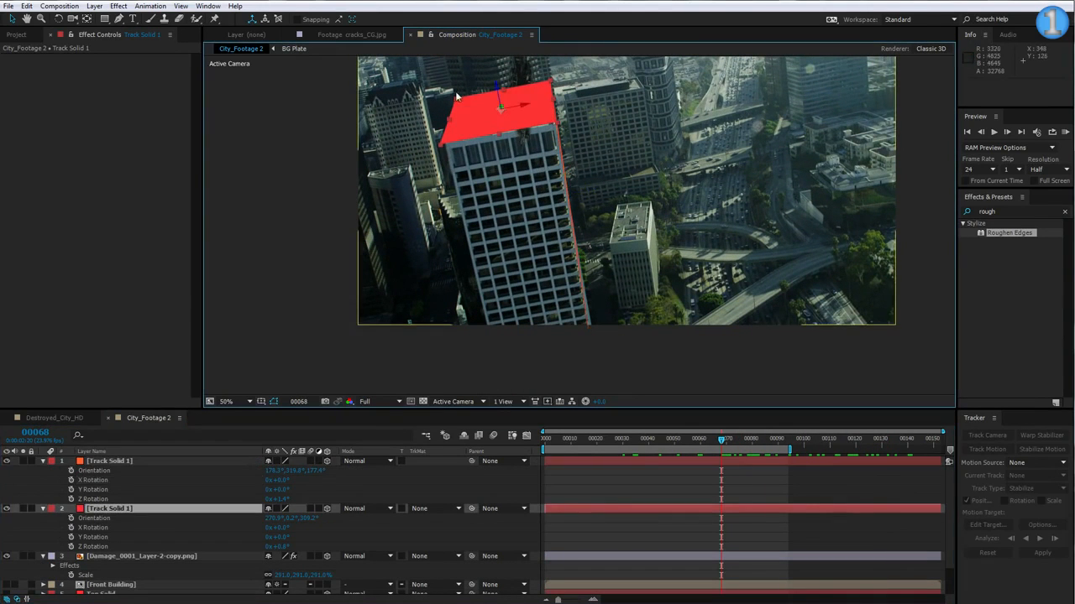
pyautogui.moveTo(497, 134)
pyautogui.mouseDown()
pyautogui.moveTo(491, 145)
pyautogui.moveTo(507, 99)
pyautogui.moveTo(499, 126)
pyautogui.mouseUp()
pyautogui.moveTo(451, 315)
pyautogui.mouseDown()
pyautogui.moveTo(435, 357)
pyautogui.moveTo(441, 309)
pyautogui.mouseUp()
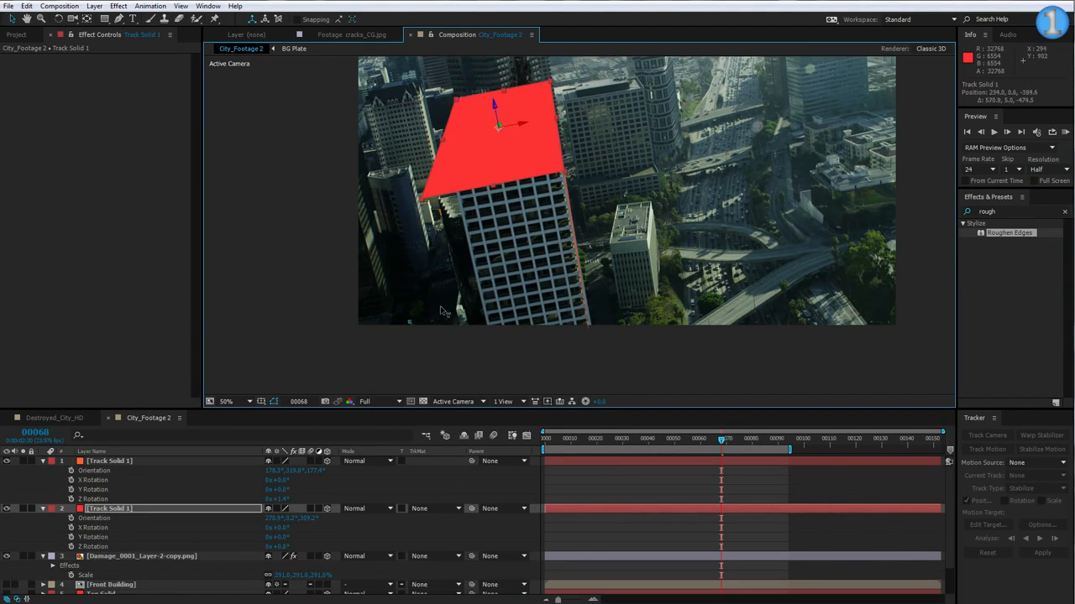
pyautogui.click(781, 524)
pyautogui.moveTo(723, 445); pyautogui.dragTo(866, 456)
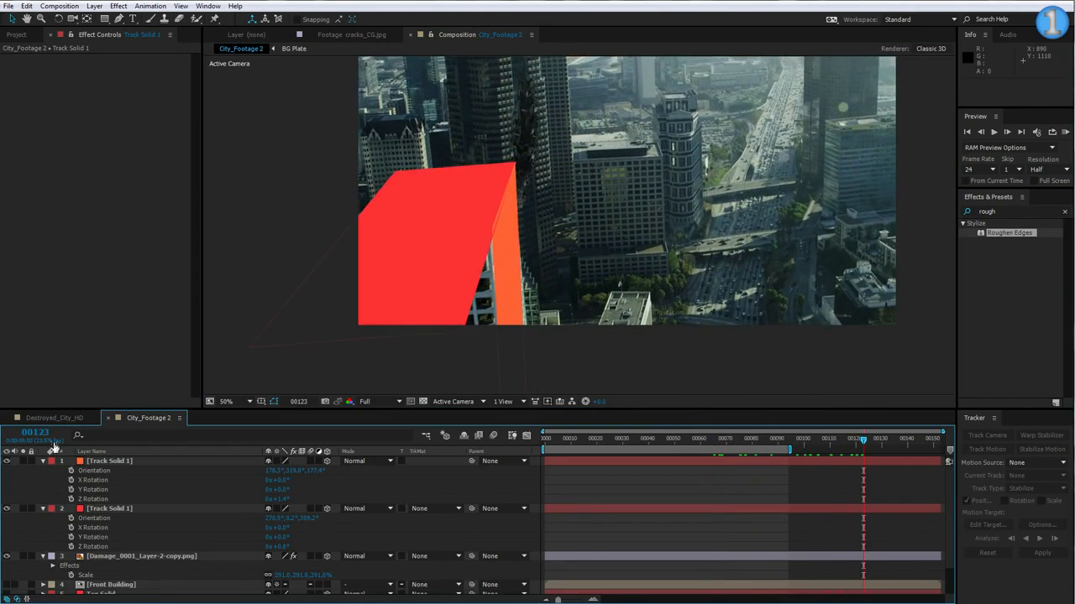
# Lower both track solids' opacity to 62% to check their fit over the building, and restore it to 100%.
pyautogui.click(104, 509)
pyautogui.keyDown('shift'); pyautogui.click(104, 462); pyautogui.keyUp('shift')
pyautogui.press('t')
pyautogui.moveTo(274, 476); pyautogui.dragTo(249, 474)
pyautogui.press('F2')
pyautogui.moveTo(840, 447)
pyautogui.mouseDown()
pyautogui.moveTo(734, 445)
pyautogui.moveTo(838, 448)
pyautogui.moveTo(822, 448)
pyautogui.mouseUp()
pyautogui.click(128, 465)
pyautogui.keyDown('shift'); pyautogui.click(129, 481); pyautogui.keyUp('shift')
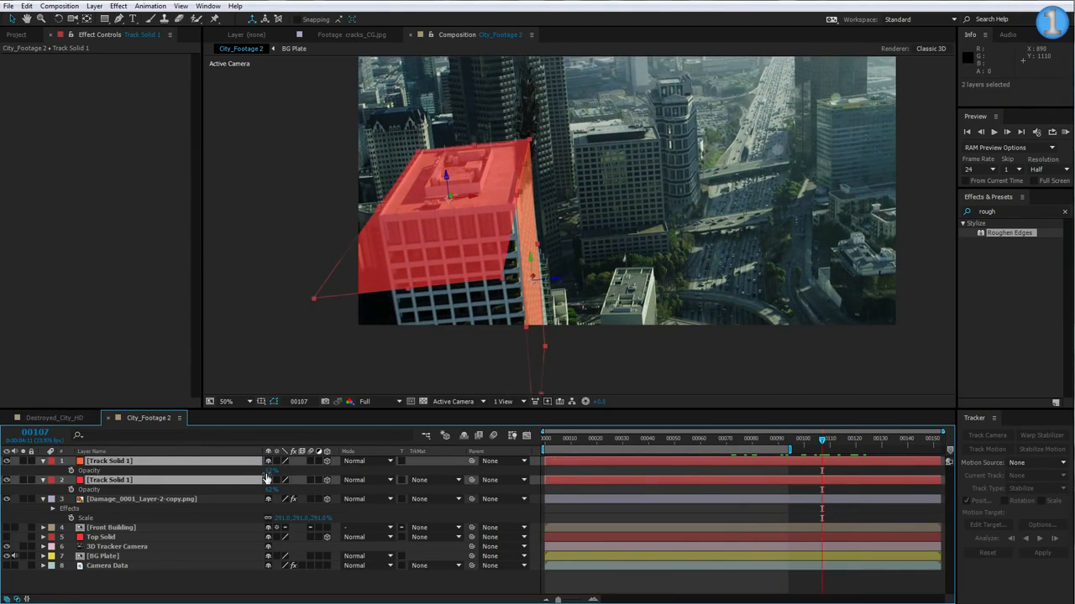
pyautogui.moveTo(270, 470); pyautogui.dragTo(454, 479)
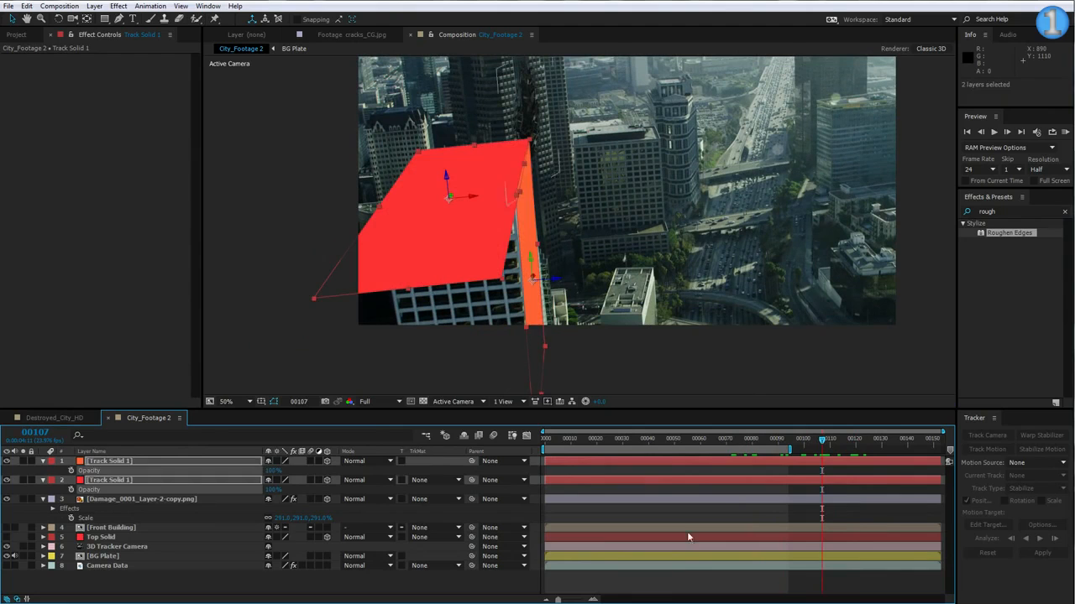
pyautogui.click(677, 575)
# Pre-compose both track solids as "Foreground Building Mask" with all attributes moved, and collapse the precomp's transformations.
pyautogui.click(107, 462)
pyautogui.keyDown('shift'); pyautogui.click(107, 481); pyautogui.keyUp('shift')
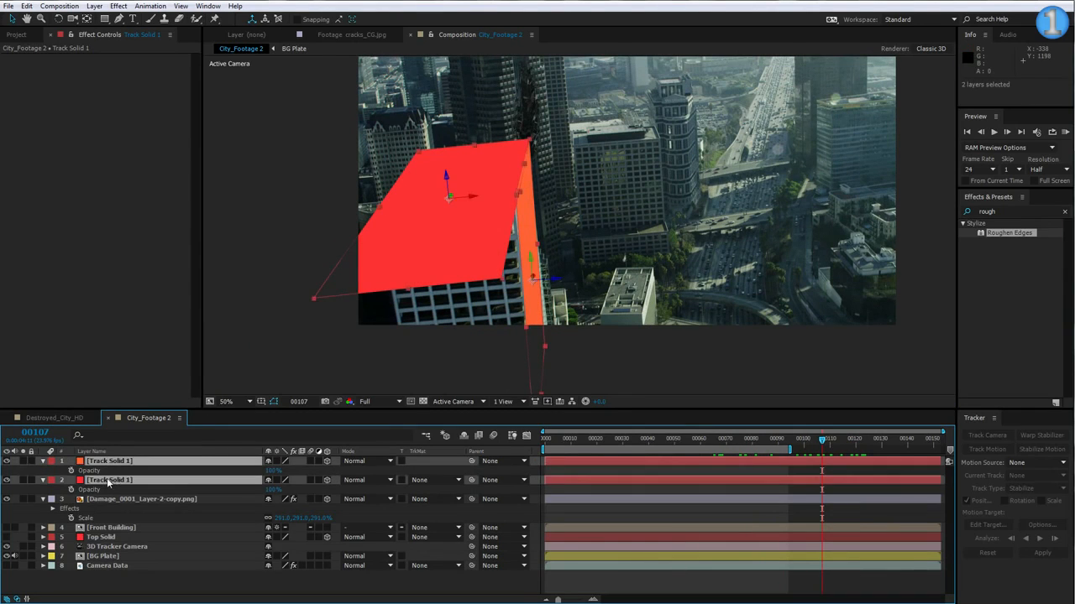
pyautogui.click(94, 6)
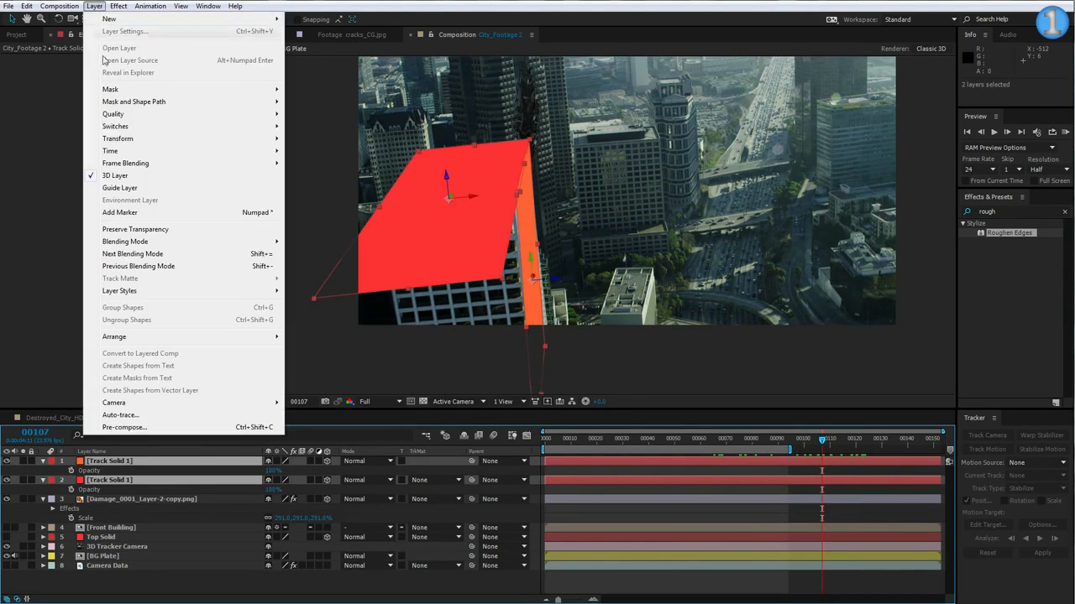
pyautogui.click(126, 428)
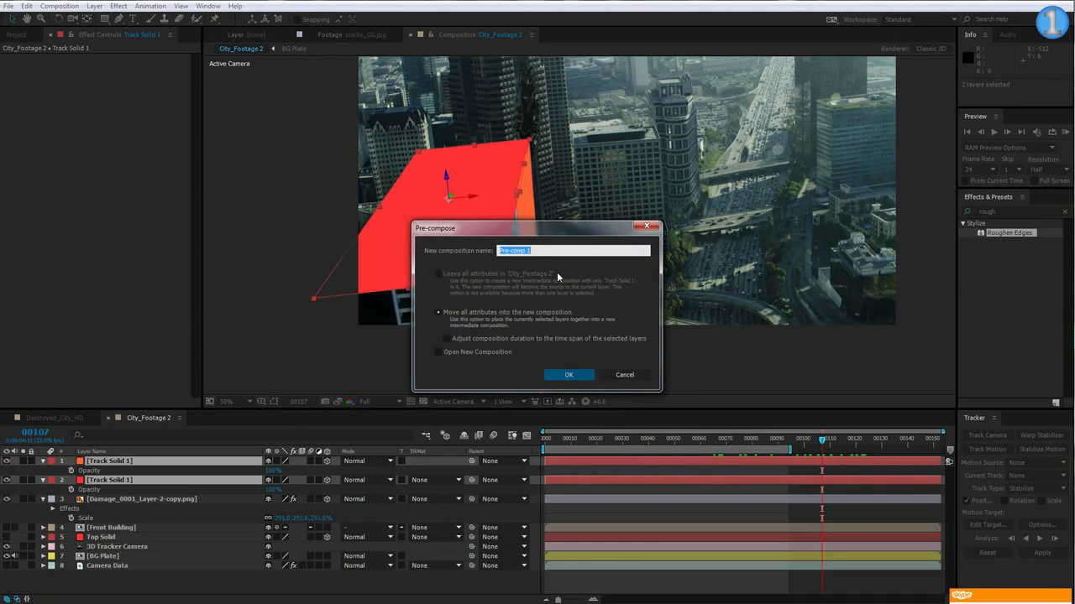
pyautogui.write('Foreground Building Mask')
pyautogui.click(568, 375)
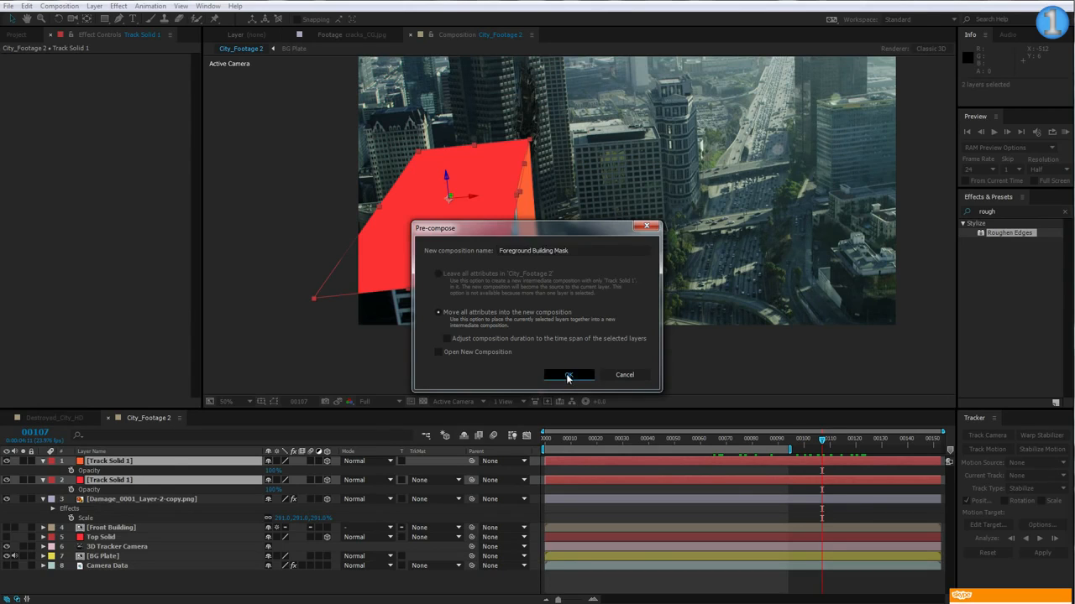
pyautogui.click(277, 461)
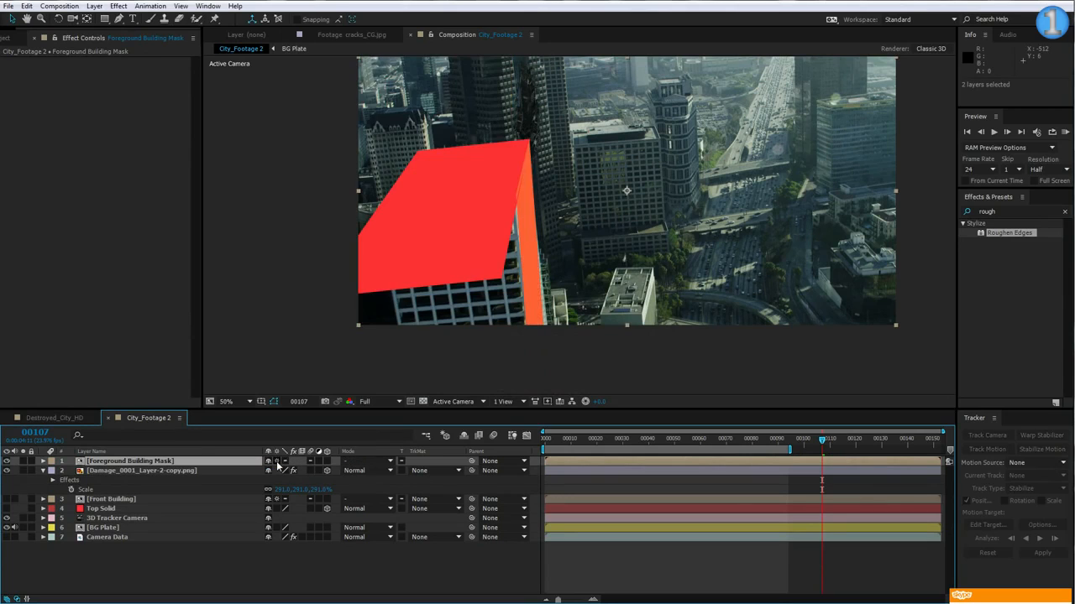
# Hide the Foreground Building Mask and use it as the inverted alpha matte of the damage image.
pyautogui.click(7, 461)
pyautogui.click(111, 473)
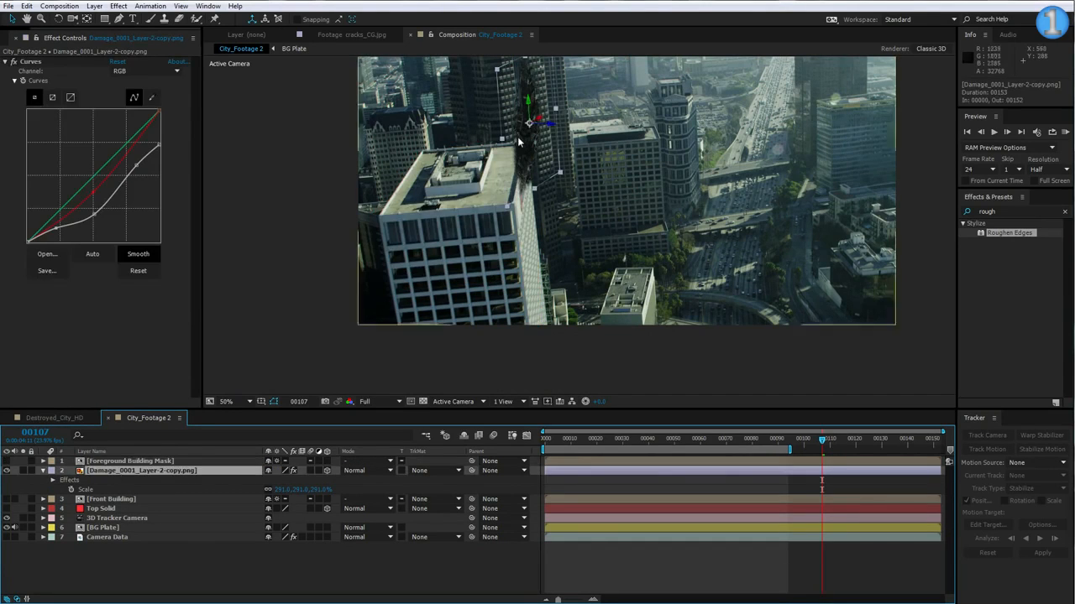
pyautogui.click(424, 470)
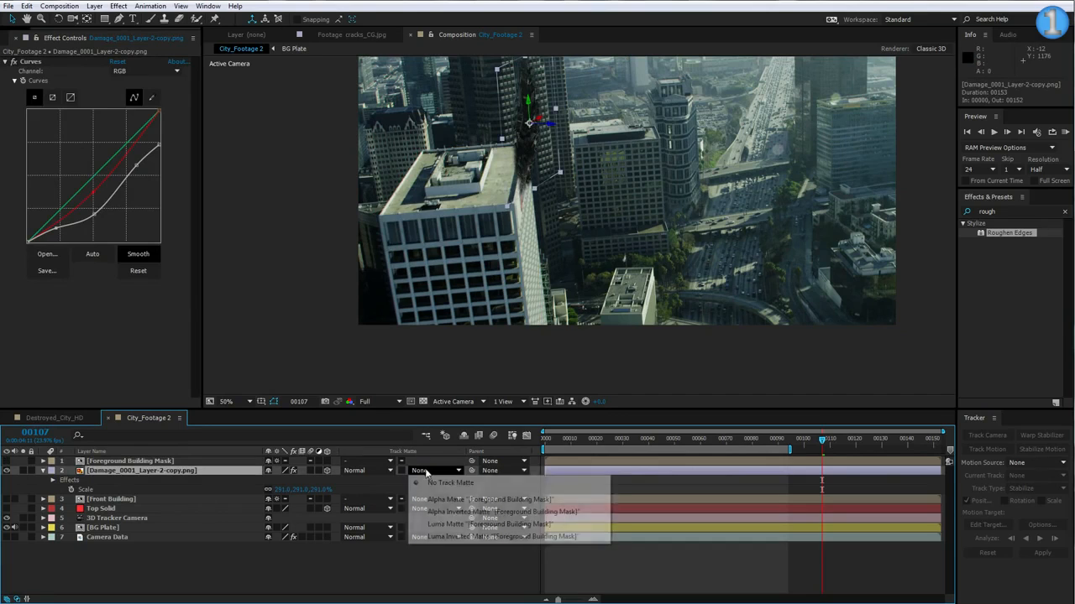
pyautogui.click(454, 512)
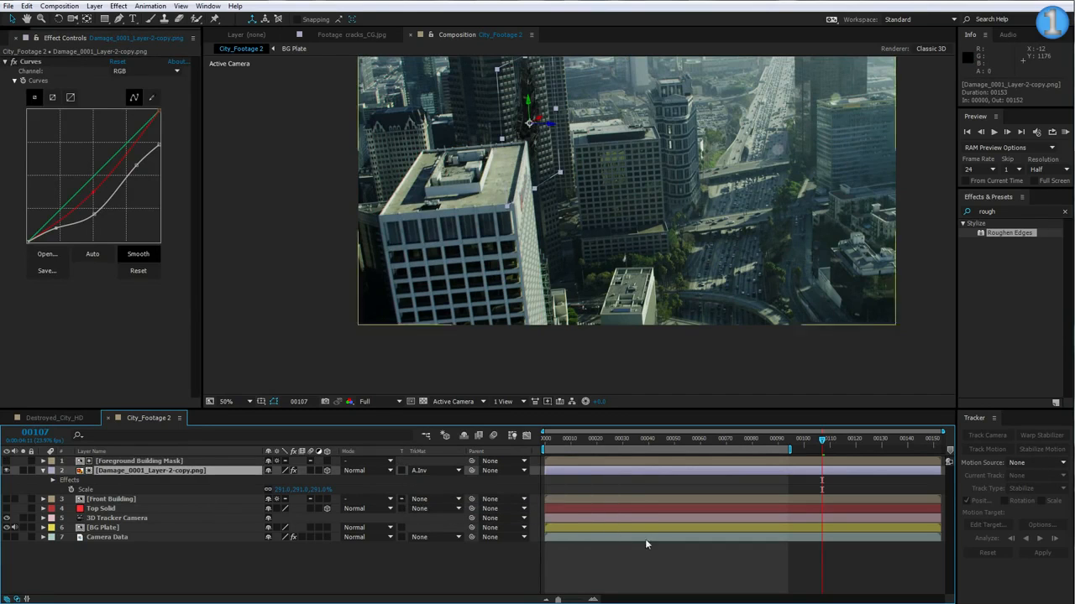
# Examine the masked damage up close where the front building's roof corner overlaps the tower, and across other frames.
pyautogui.click(137, 461)
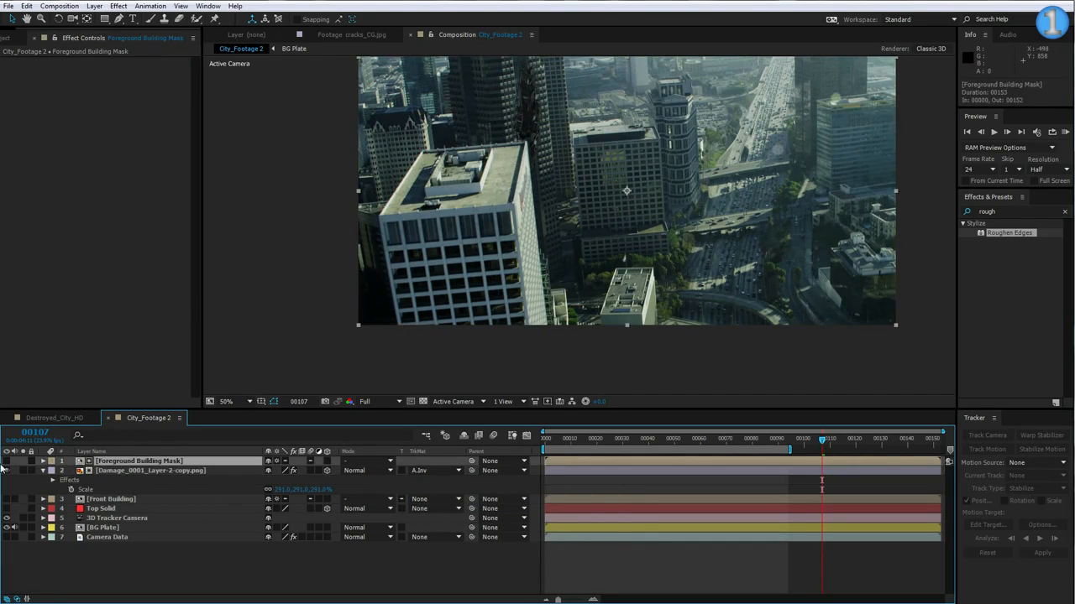
pyautogui.click(6, 462)
pyautogui.click(7, 462)
pyautogui.press('space')
pyautogui.scroll(2, 525, 147)
pyautogui.moveTo(535, 148); pyautogui.dragTo(558, 176)
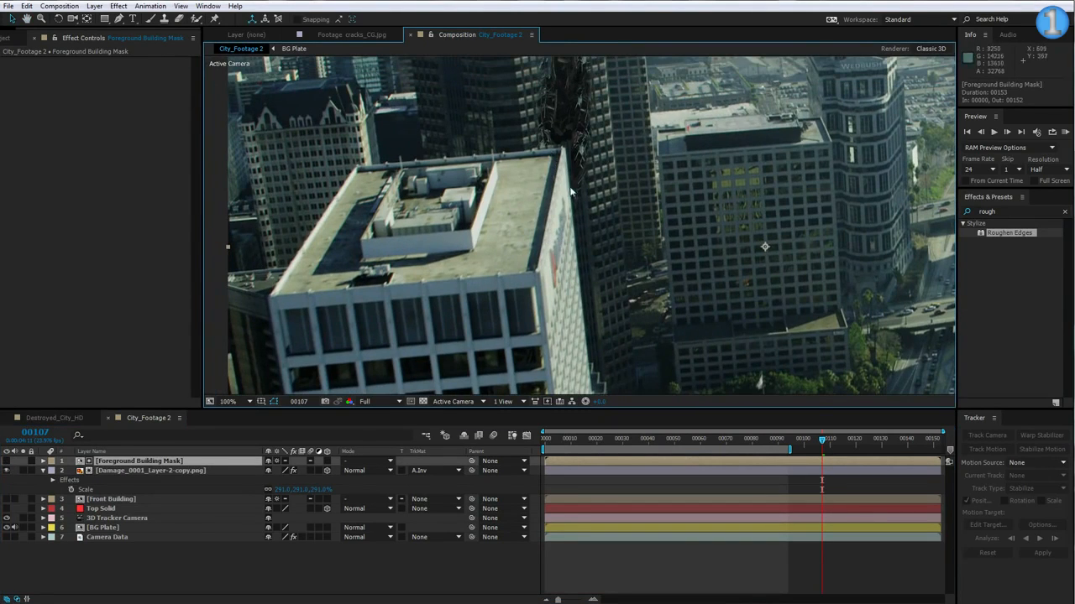
pyautogui.scroll(-2, 558, 176)
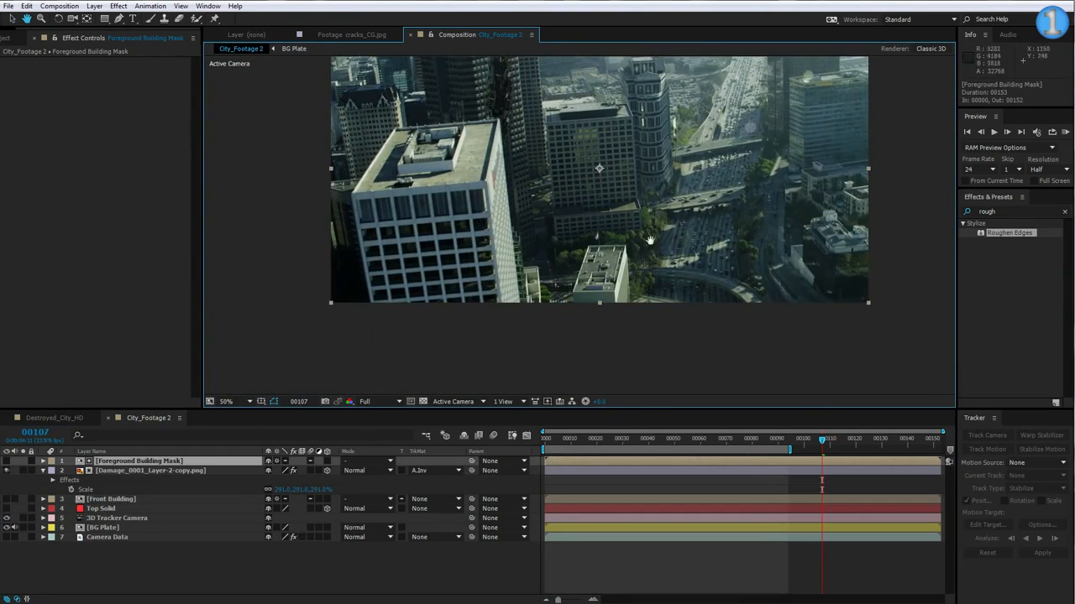
pyautogui.moveTo(828, 455); pyautogui.dragTo(792, 449)
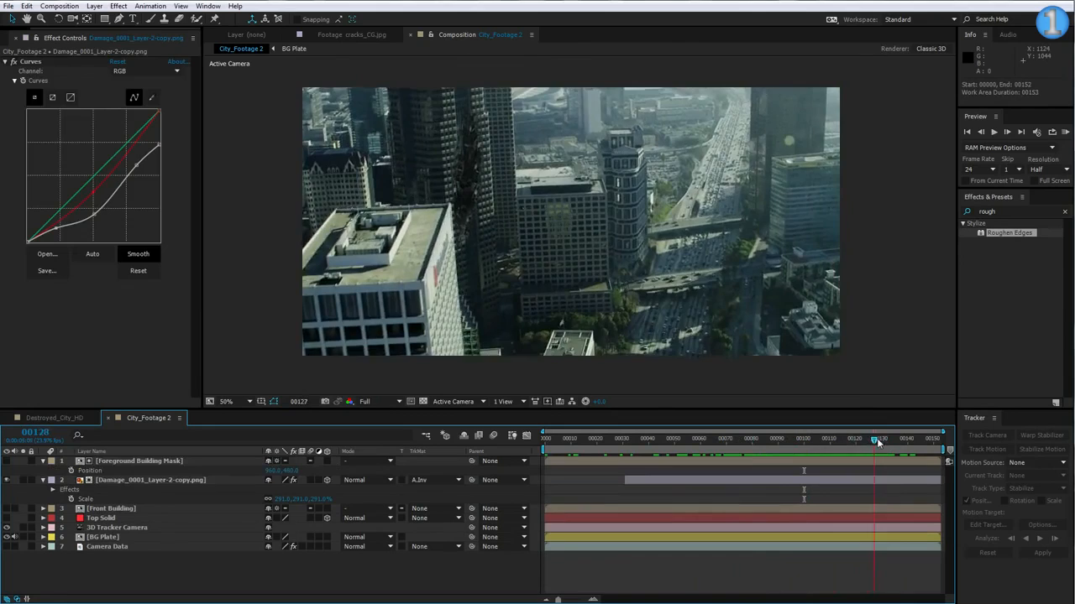
pyautogui.moveTo(879, 442); pyautogui.dragTo(830, 456)
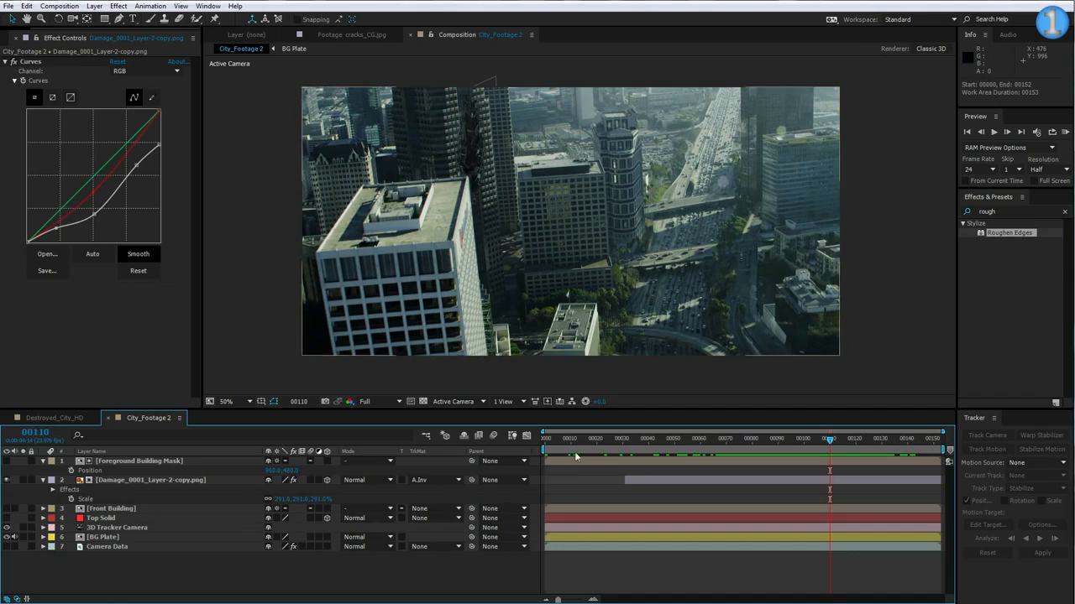
# Return to frame 0 and solo the Camera Data footage layer.
pyautogui.click(543, 445)
pyautogui.click(567, 547)
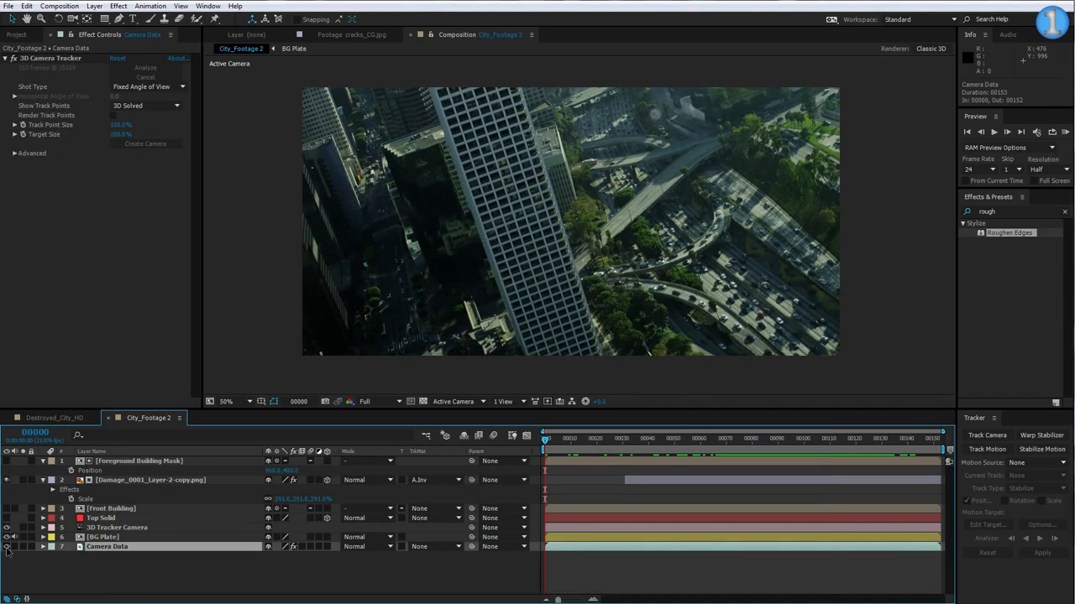
pyautogui.click(23, 547)
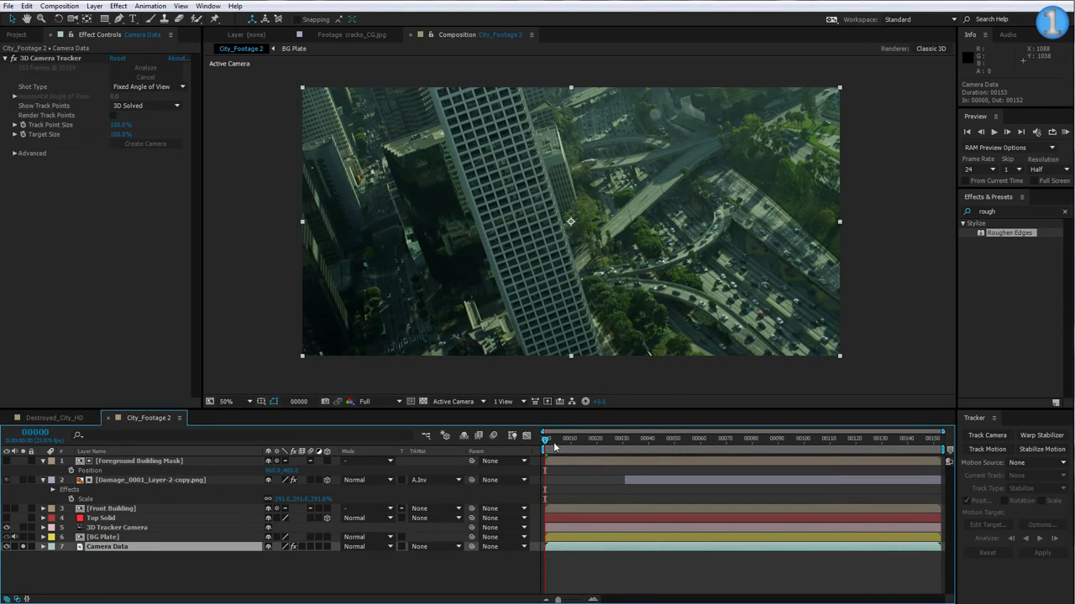
pyautogui.moveTo(555, 447)
pyautogui.mouseDown()
pyautogui.moveTo(632, 448)
pyautogui.moveTo(545, 448)
pyautogui.mouseUp()
# Send the Camera Data footage to mocha AE for tracking and create the project "city_forward_shot 16_v" for frames 0 to 152.
pyautogui.click(149, 7)
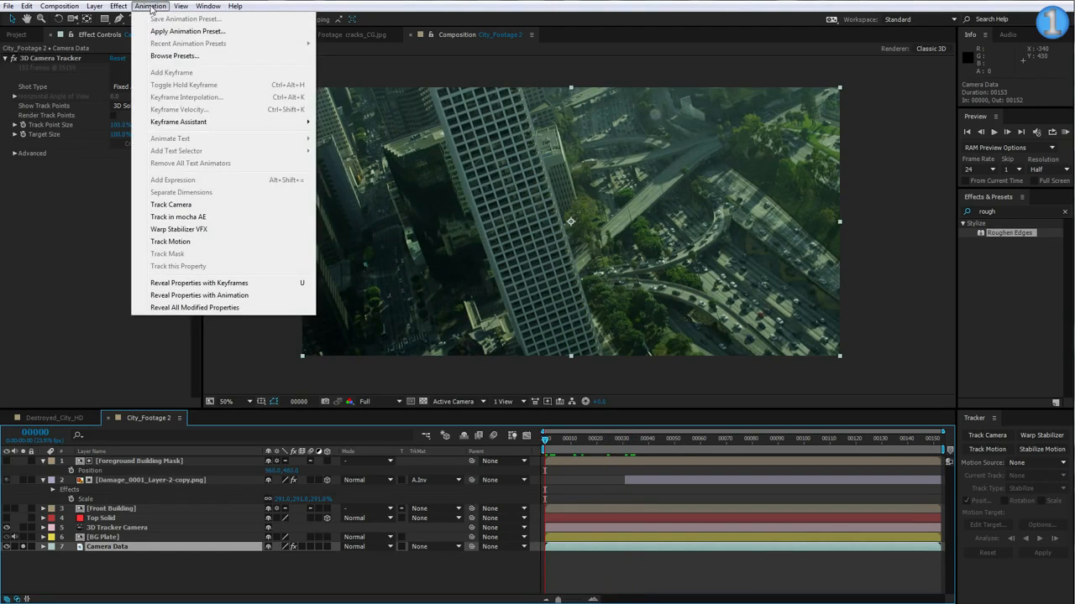
pyautogui.click(178, 217)
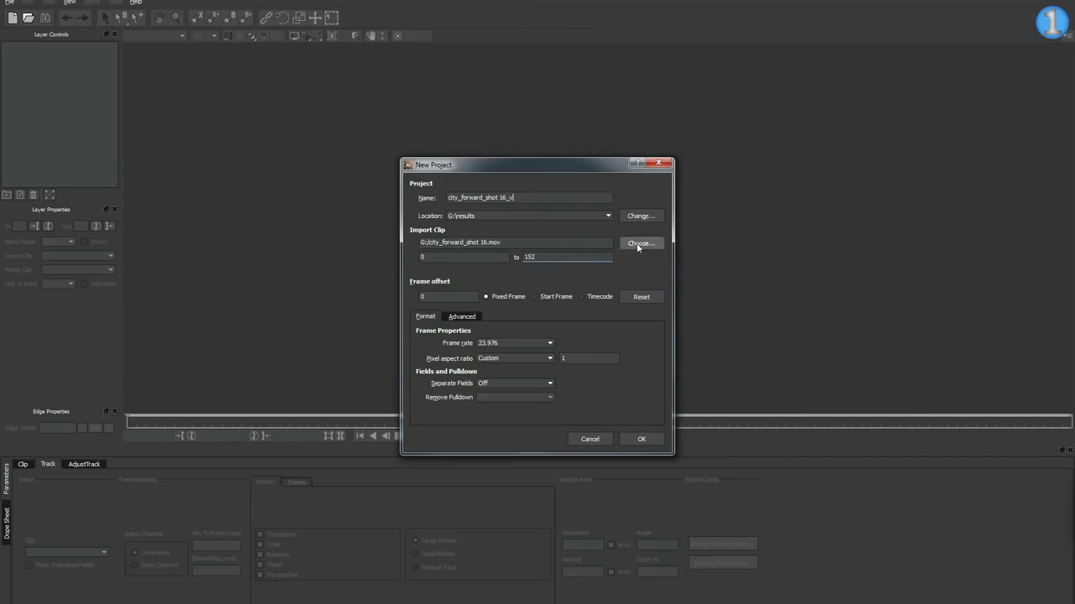
pyautogui.click(641, 439)
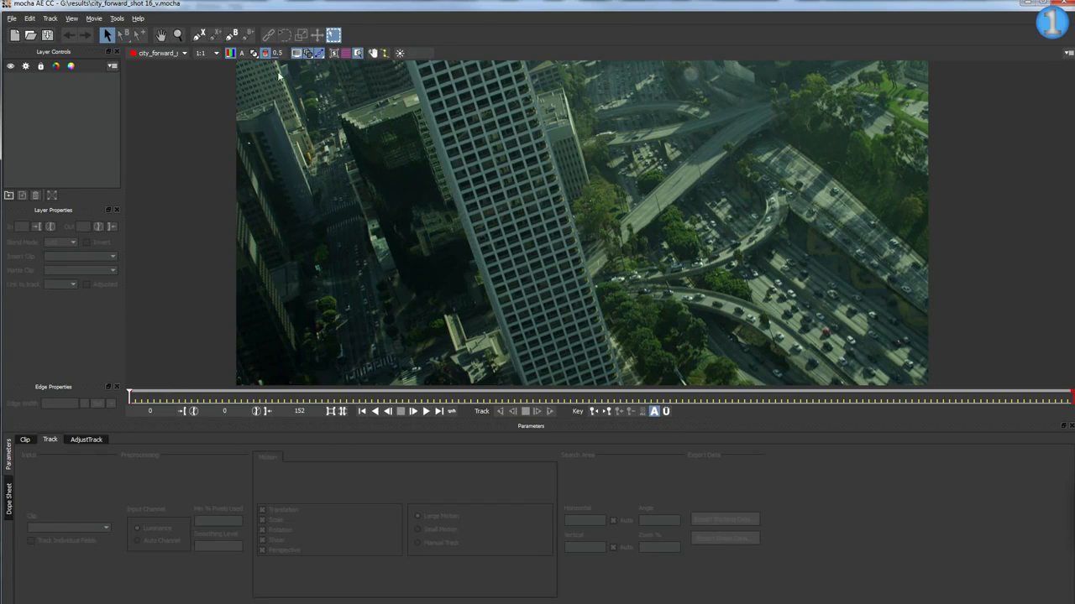
# Draw a closed X-spline around the freeway and trees beside the tower, extending past the frame's edge.
pyautogui.click(198, 36)
pyautogui.click(935, 169)
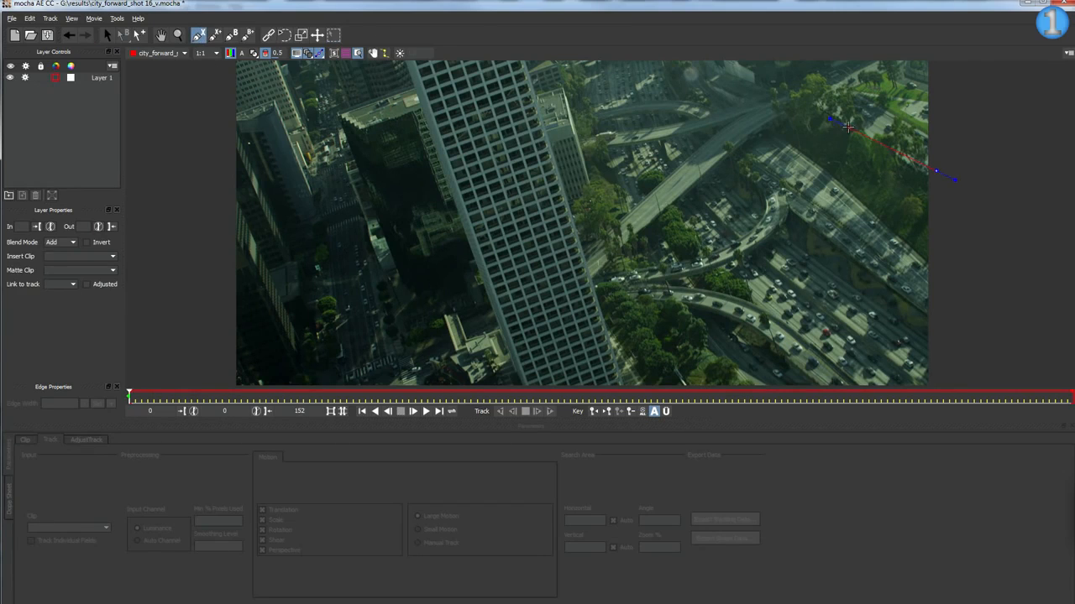
pyautogui.click(727, 145)
pyautogui.click(658, 199)
pyautogui.click(607, 256)
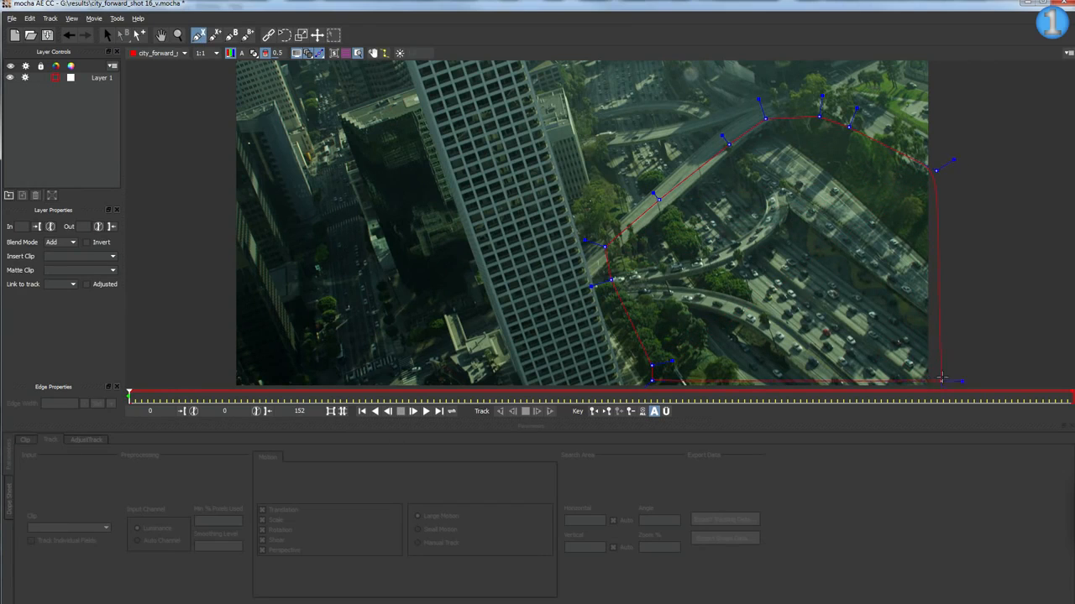
pyautogui.rightClick(986, 264)
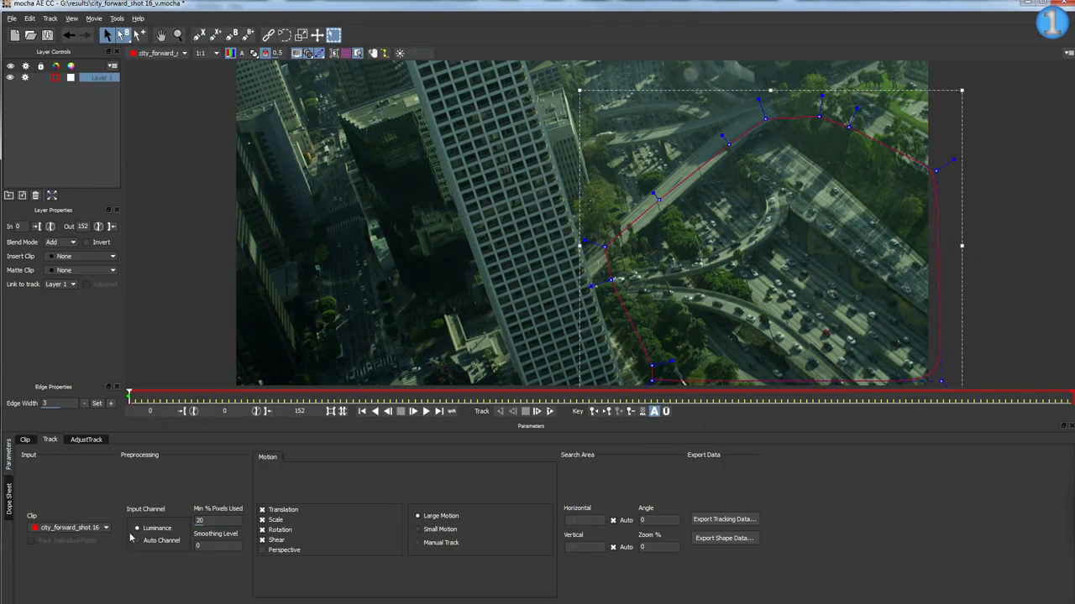
# Track the freeway spline forward through the shot, return to frame 0 and align its selected surface.
pyautogui.click(550, 411)
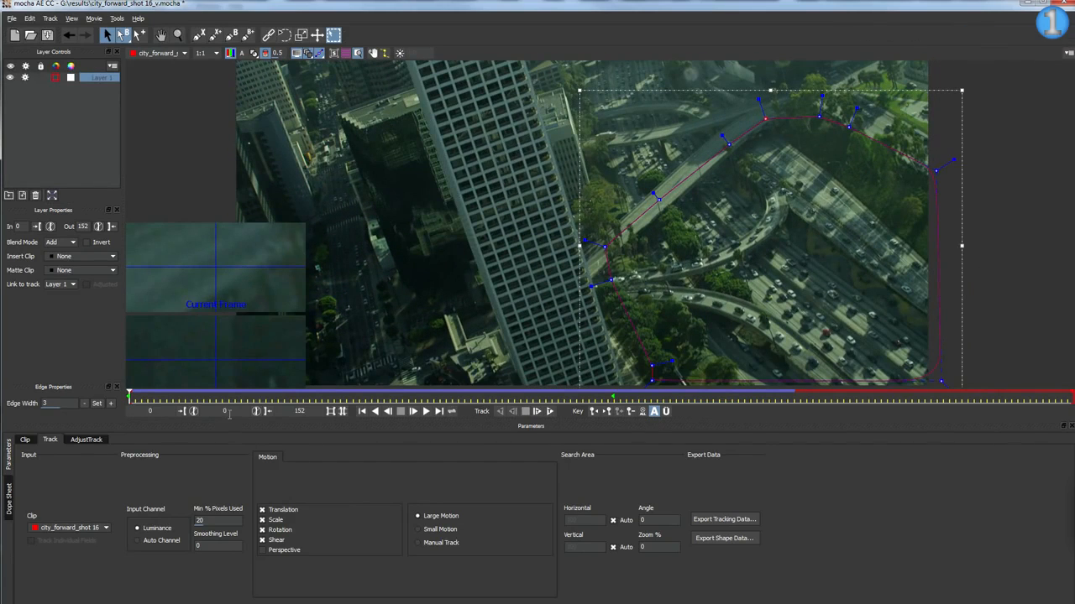
pyautogui.moveTo(131, 403)
pyautogui.mouseDown()
pyautogui.moveTo(352, 402)
pyautogui.moveTo(120, 412)
pyautogui.mouseUp()
pyautogui.rightClick(98, 80)
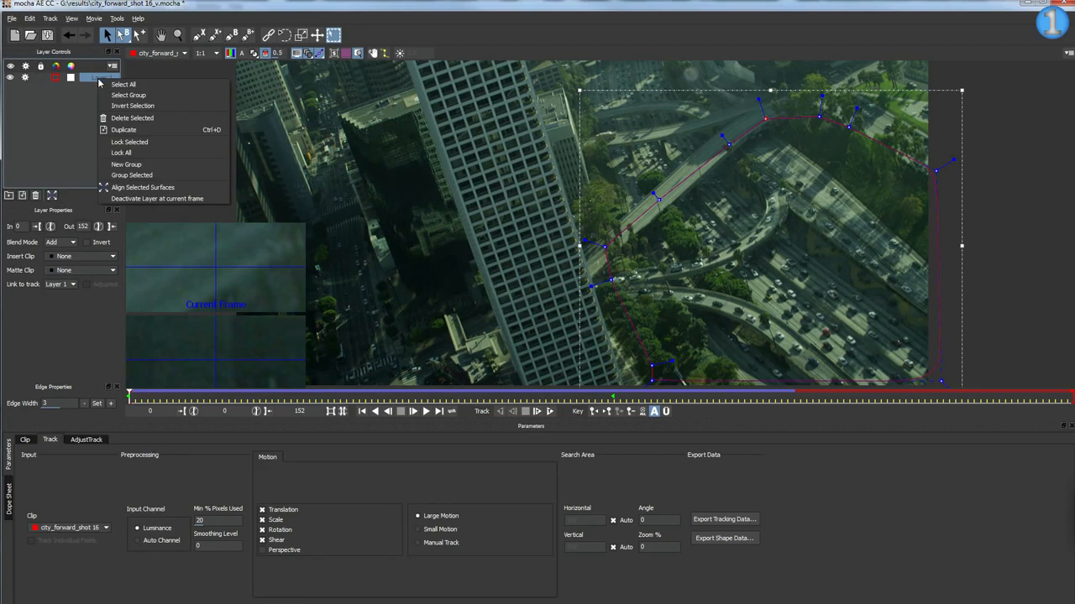
pyautogui.click(140, 191)
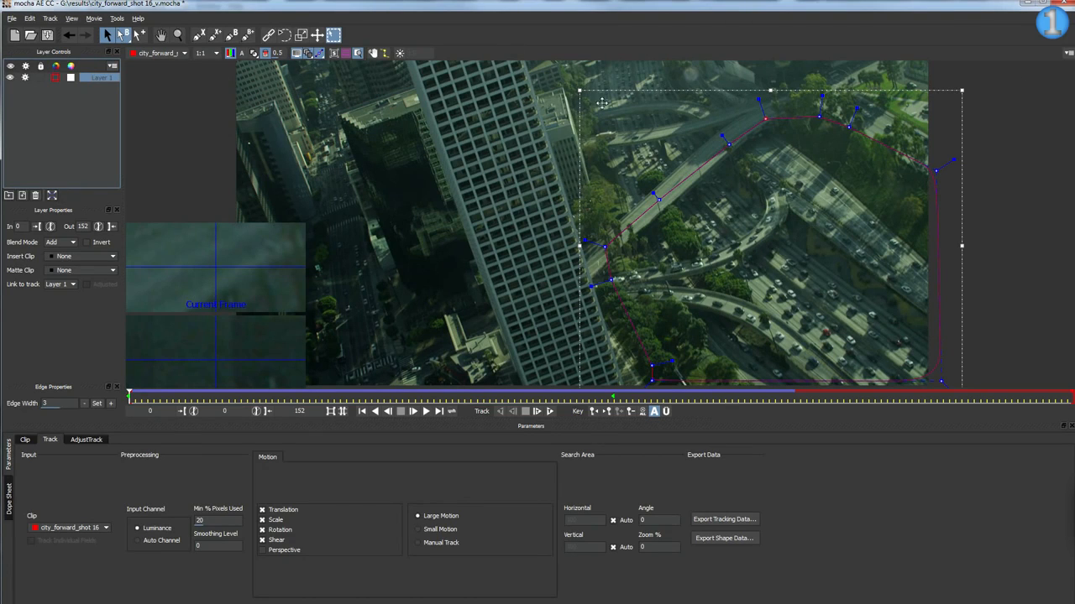
# Export the tracking data as After Effects Corner Pin [supports motion blur] to the clipboard.
pyautogui.click(719, 524)
pyautogui.click(504, 292)
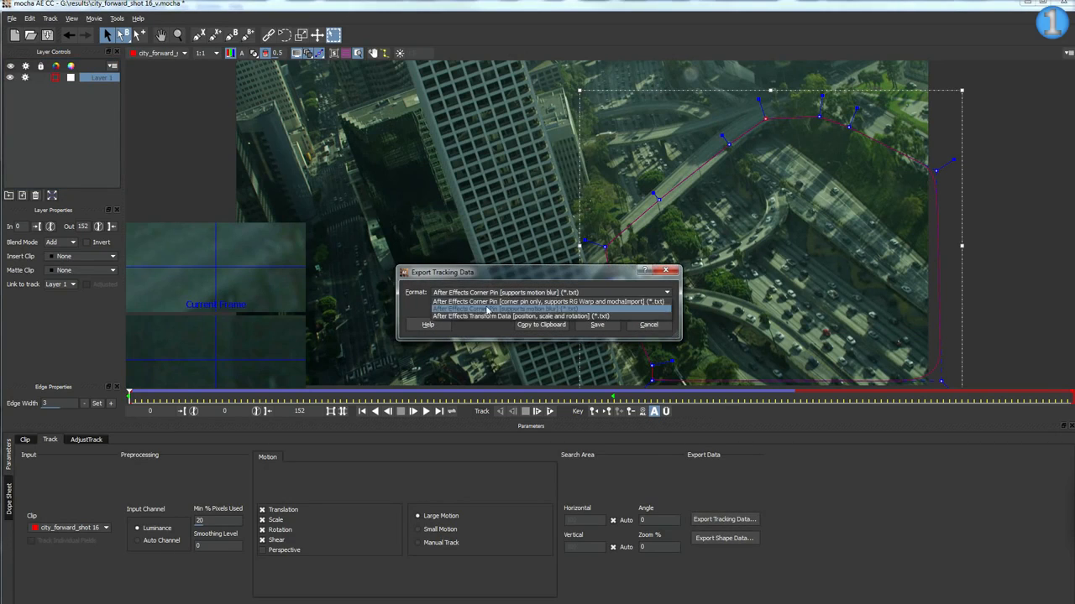
pyautogui.click(484, 308)
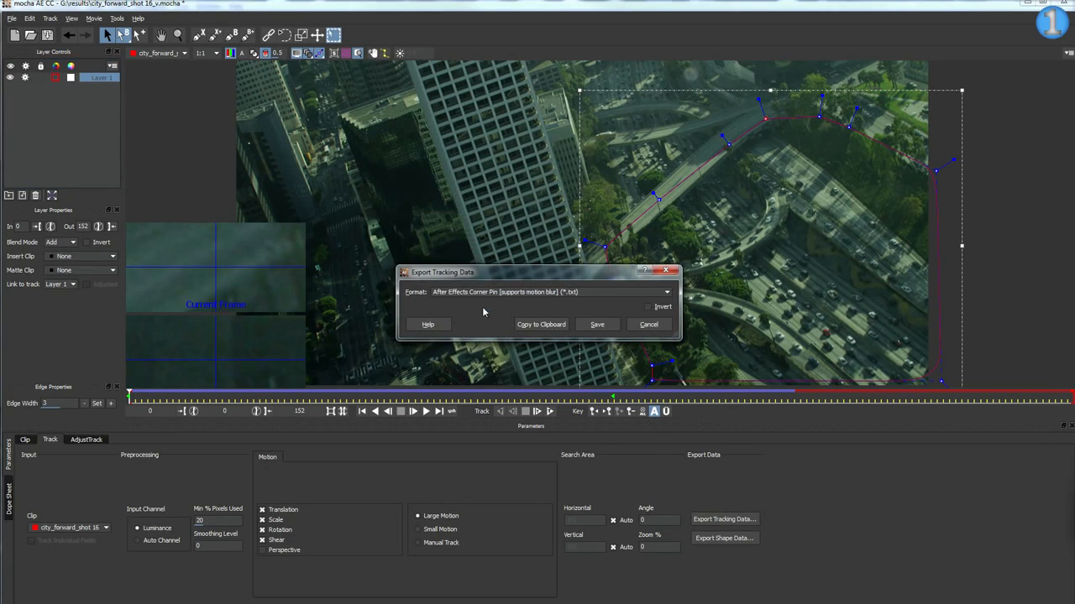
pyautogui.click(542, 325)
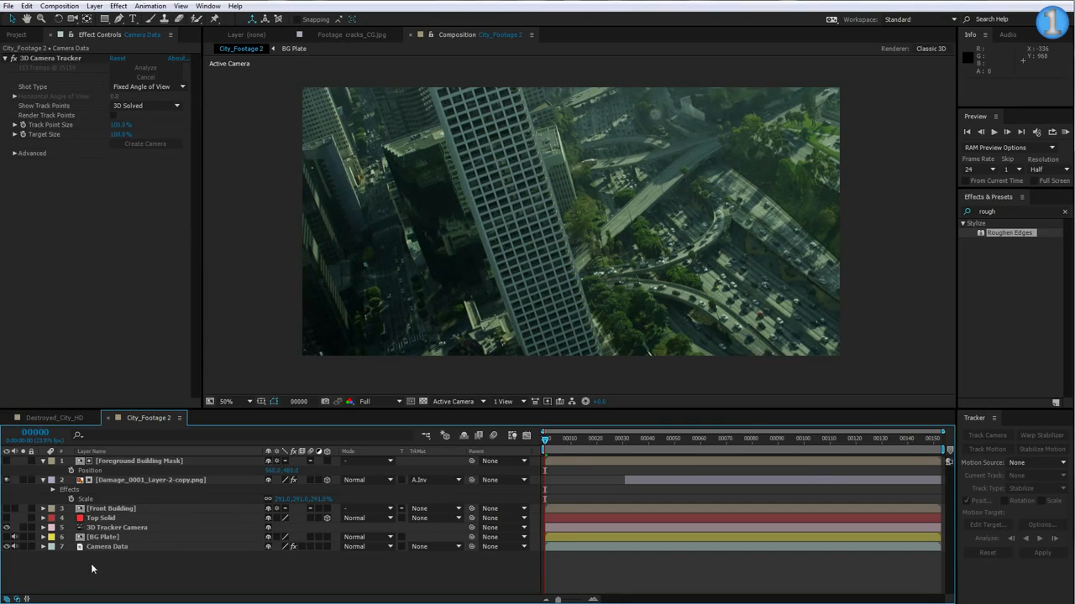
# Back in After Effects, hide the Camera Data layer, show BG Plate and open the BG Plate composition.
pyautogui.click(103, 550)
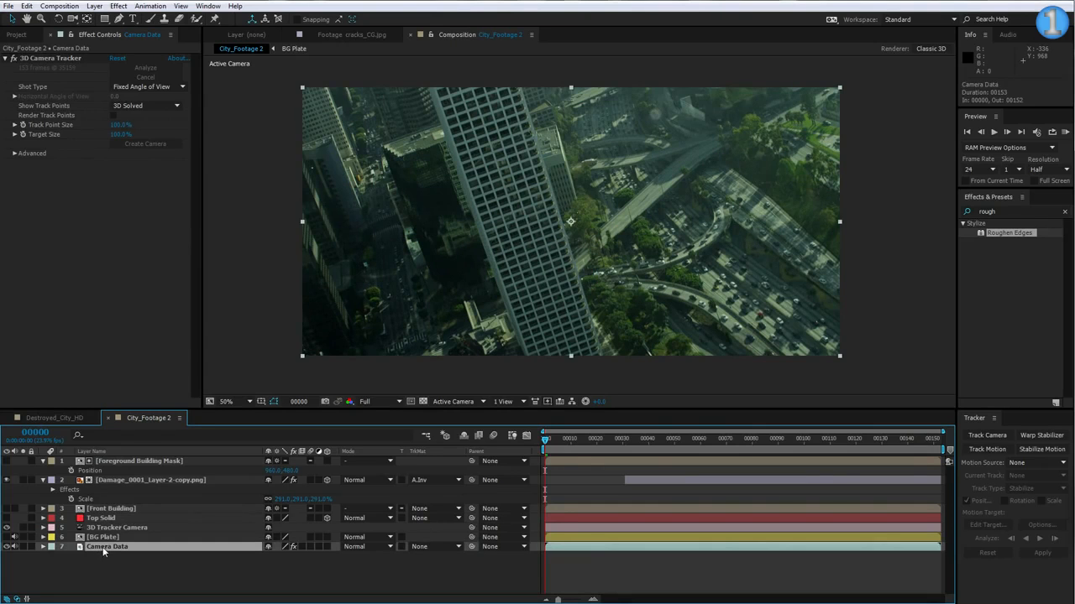
pyautogui.click(7, 547)
pyautogui.click(7, 538)
pyautogui.click(99, 539)
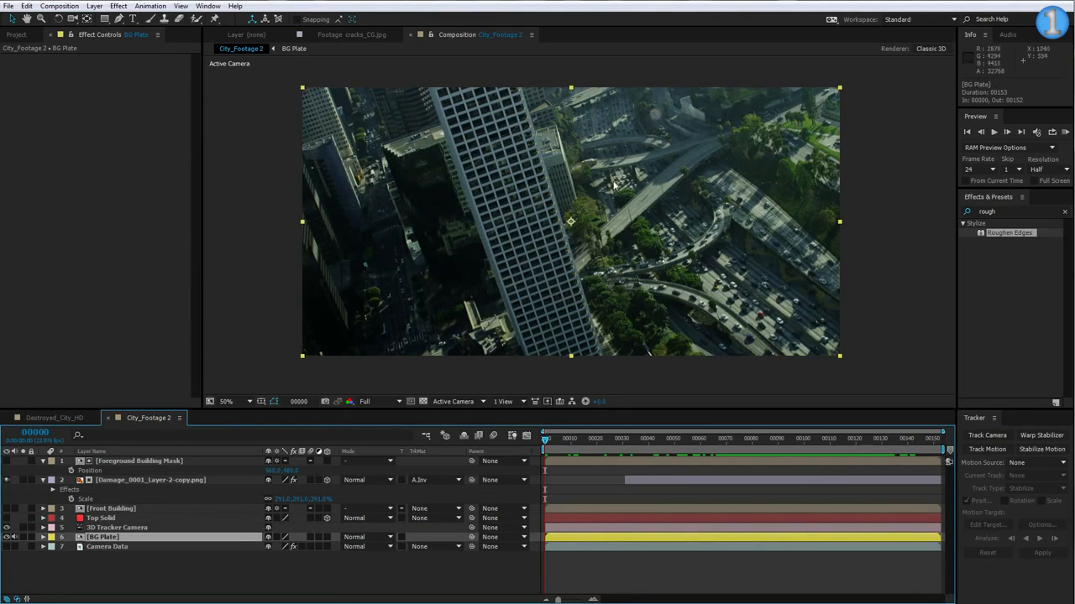
pyautogui.doubleClick(106, 539)
# Duplicate the City_Footage layer and freeze the upper copy on frame 0.
pyautogui.click(113, 471)
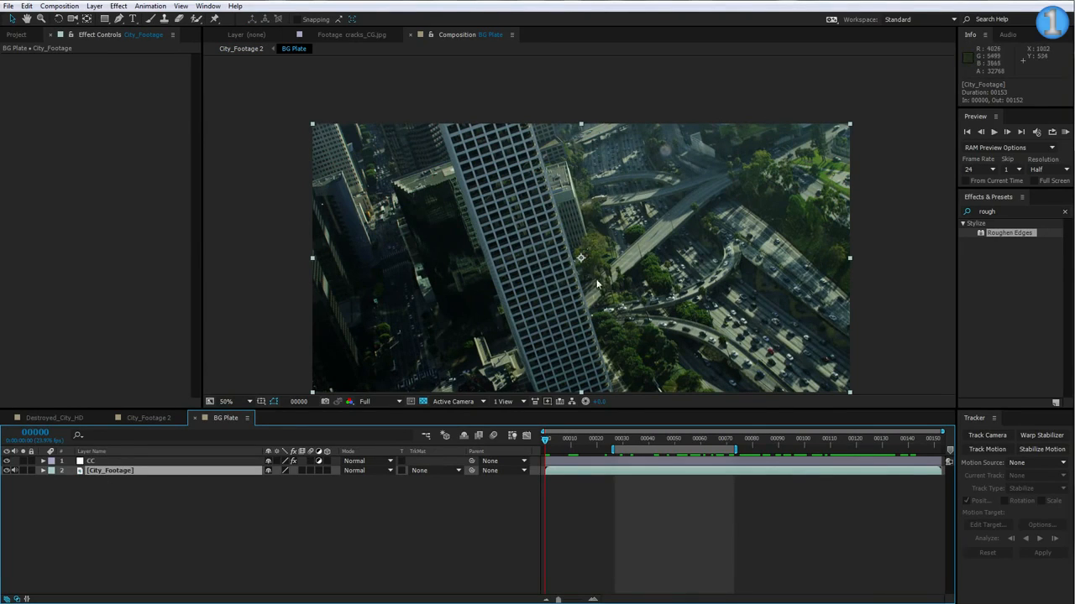
pyautogui.moveTo(458, 365); pyautogui.dragTo(419, 304)
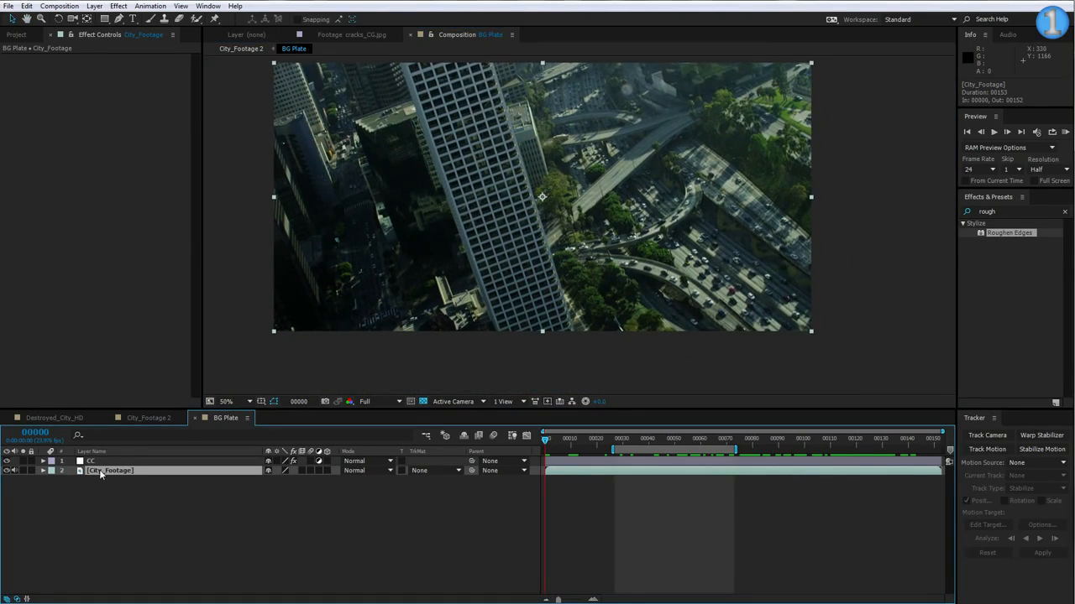
pyautogui.hotkey('ctrl', 'd')
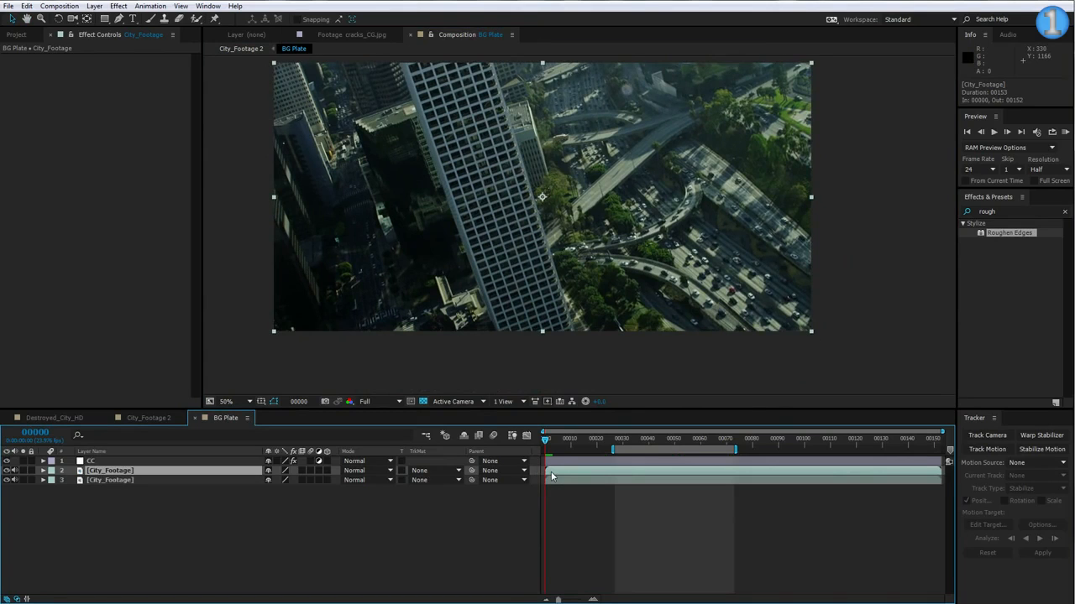
pyautogui.rightClick(364, 134)
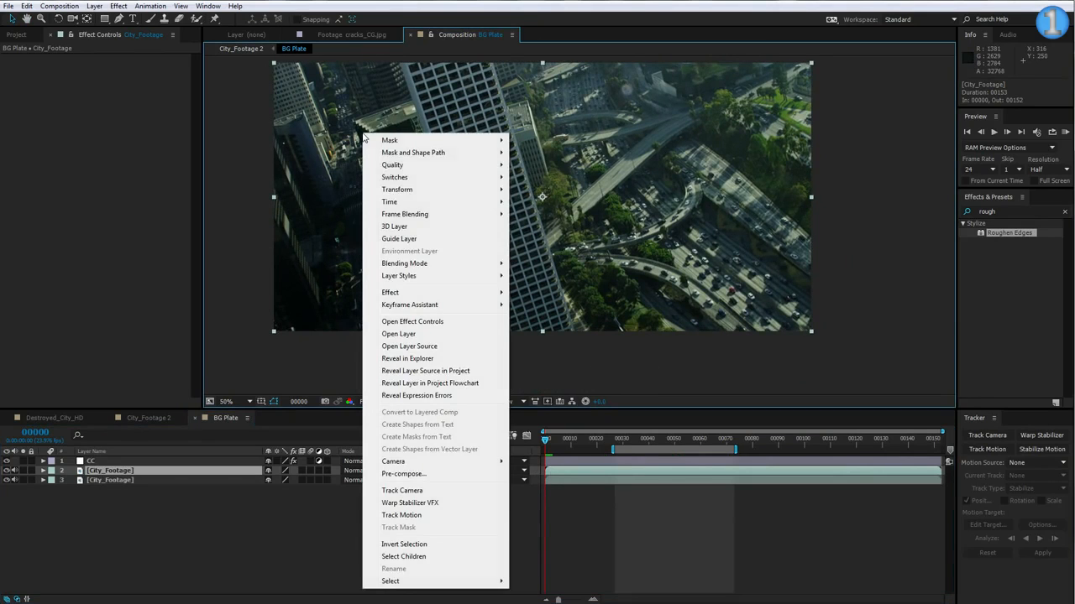
pyautogui.moveTo(398, 204)
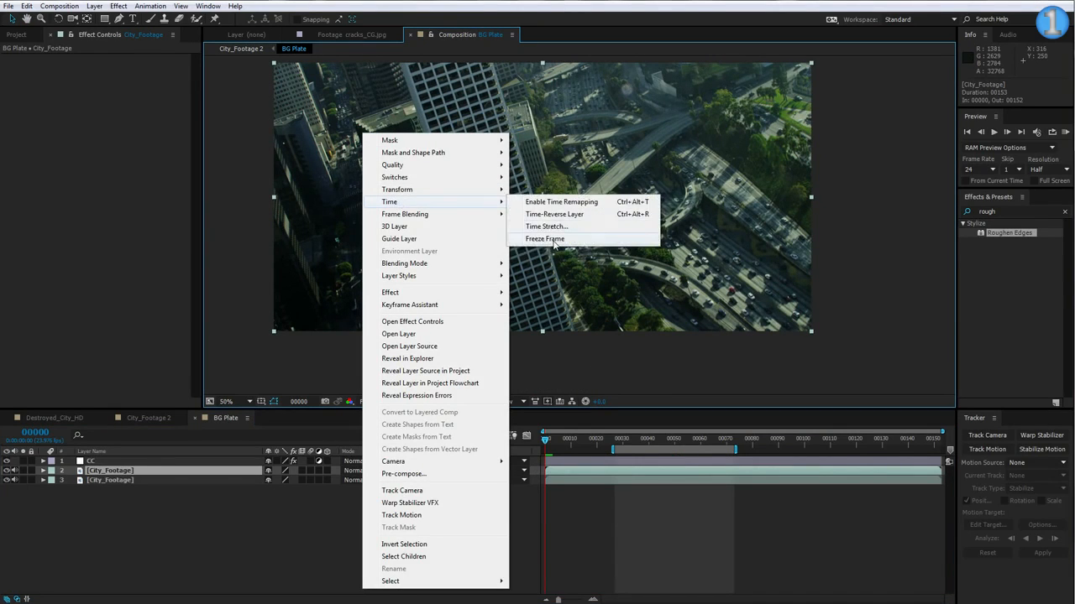
pyautogui.click(555, 242)
pyautogui.moveTo(551, 441); pyautogui.dragTo(562, 453)
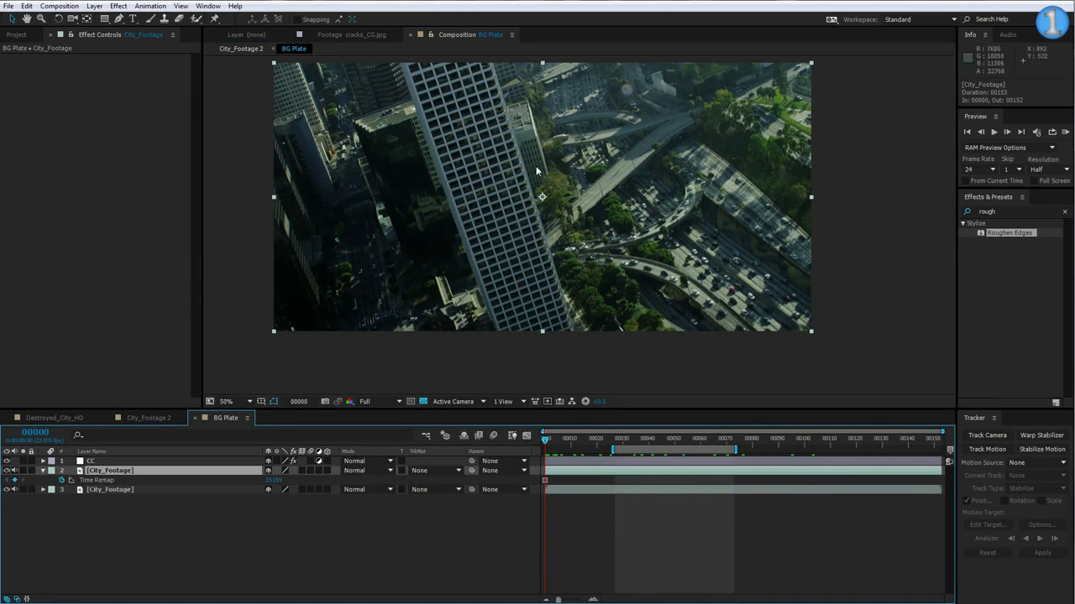
pyautogui.moveTo(610, 220); pyautogui.dragTo(607, 249)
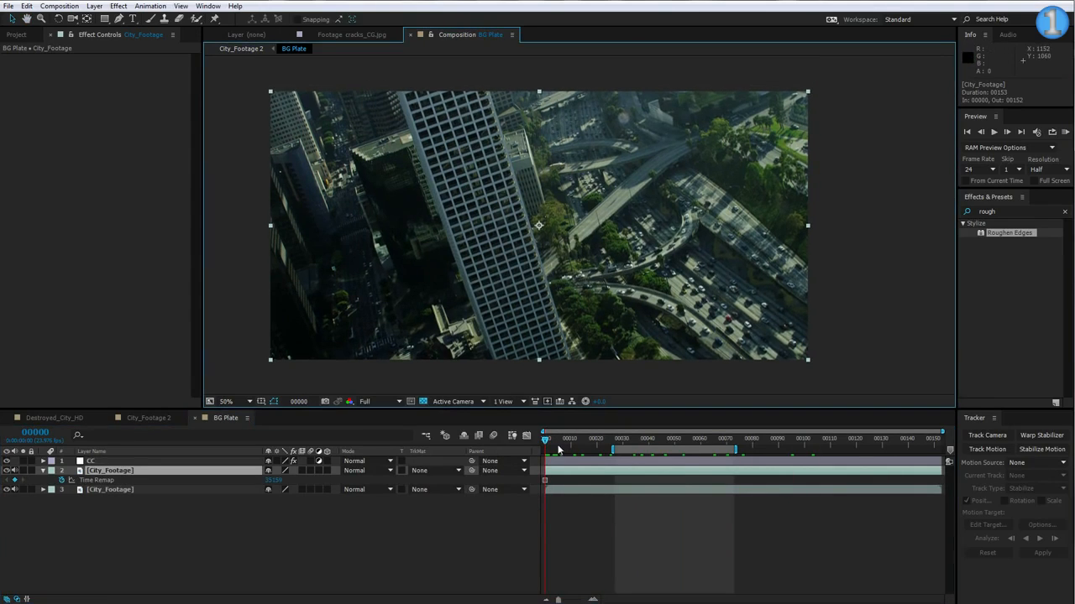
# Paste the copied corner pin tracking data onto the frozen City_Footage layer at frame 0 and scrub to check its motion.
pyautogui.click(518, 457)
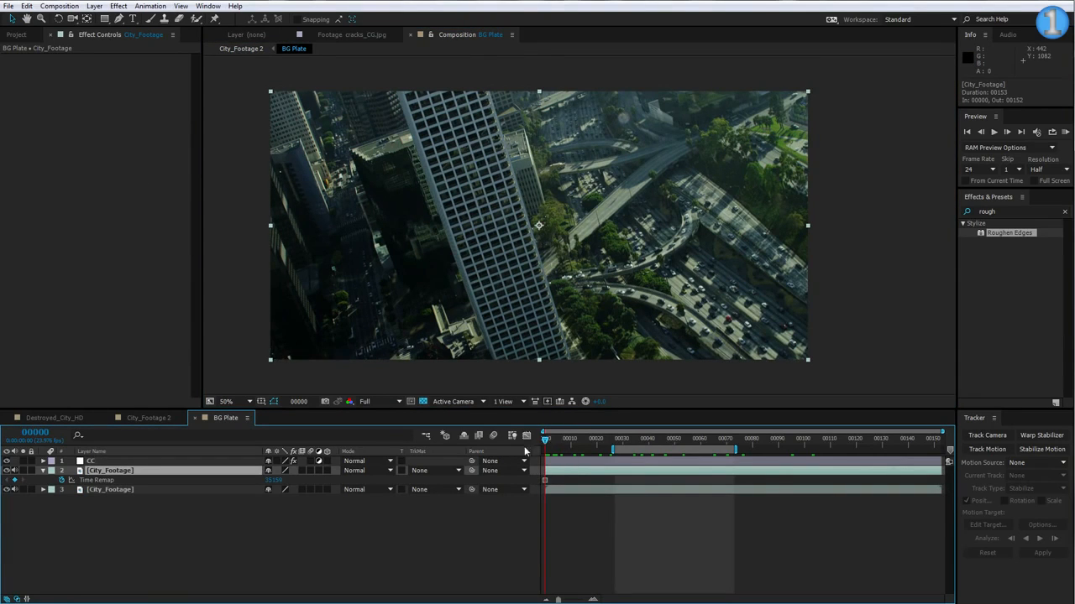
pyautogui.click(28, 7)
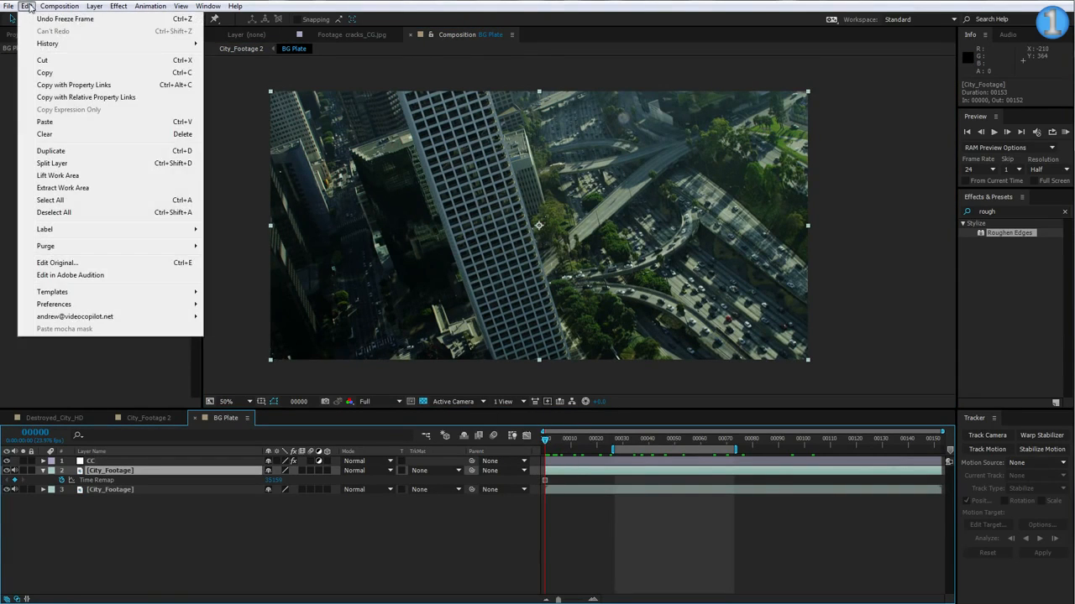
pyautogui.click(39, 124)
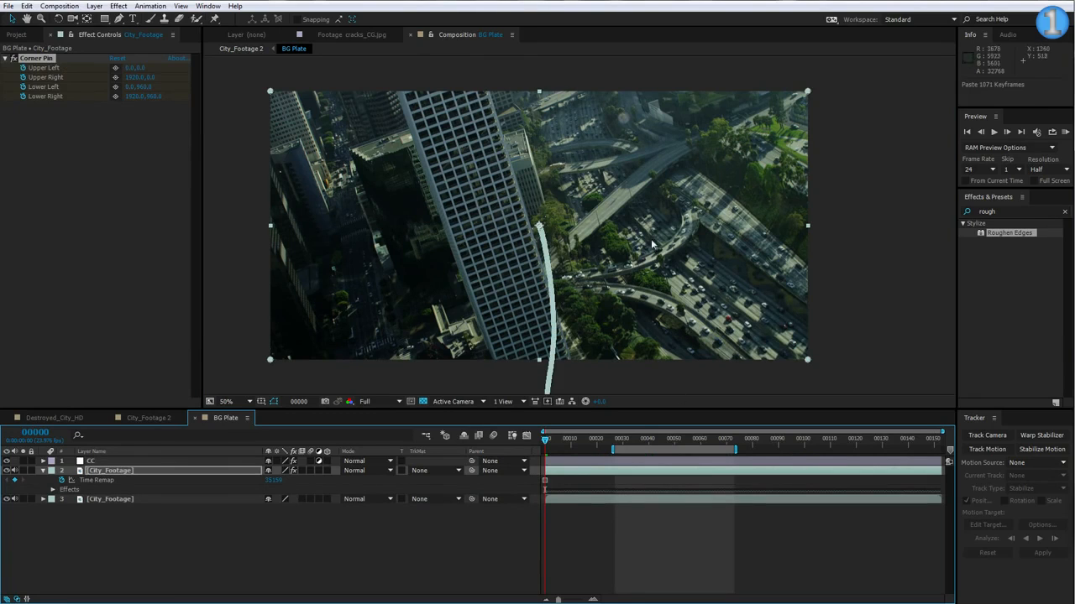
pyautogui.click(571, 474)
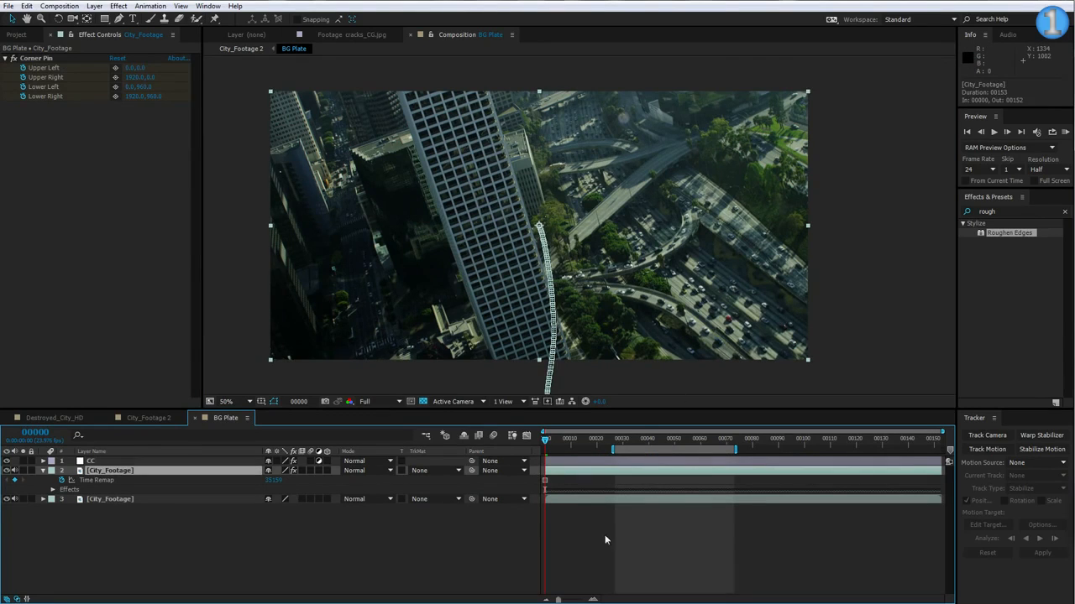
pyautogui.moveTo(559, 440); pyautogui.dragTo(505, 468)
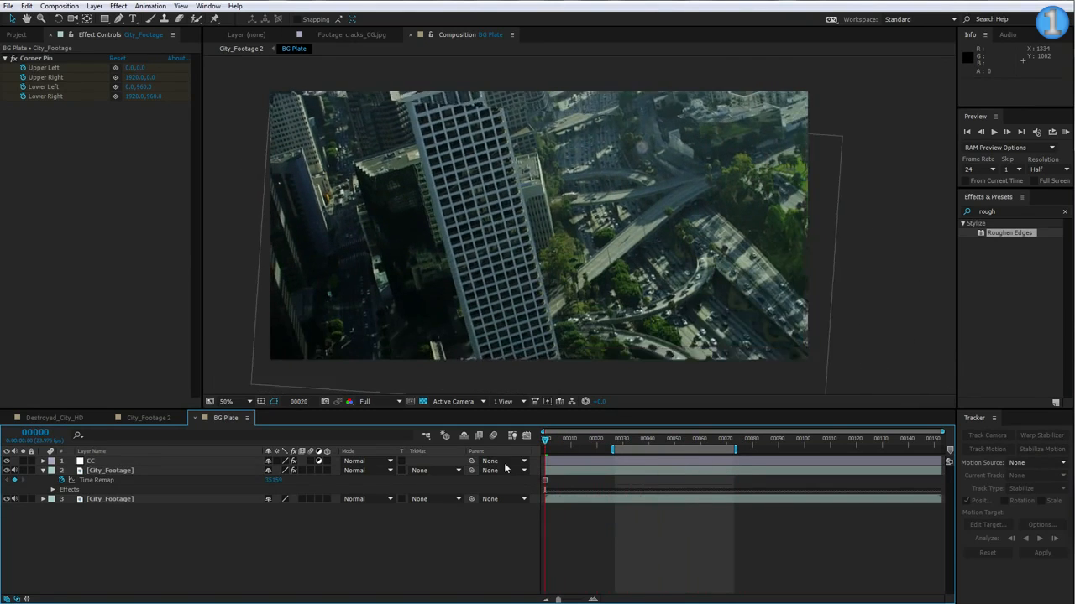
# With the Pen tool, mask the freeway area beside the tower on the frozen City_Footage layer and solo that layer.
pyautogui.click(119, 19)
pyautogui.click(110, 470)
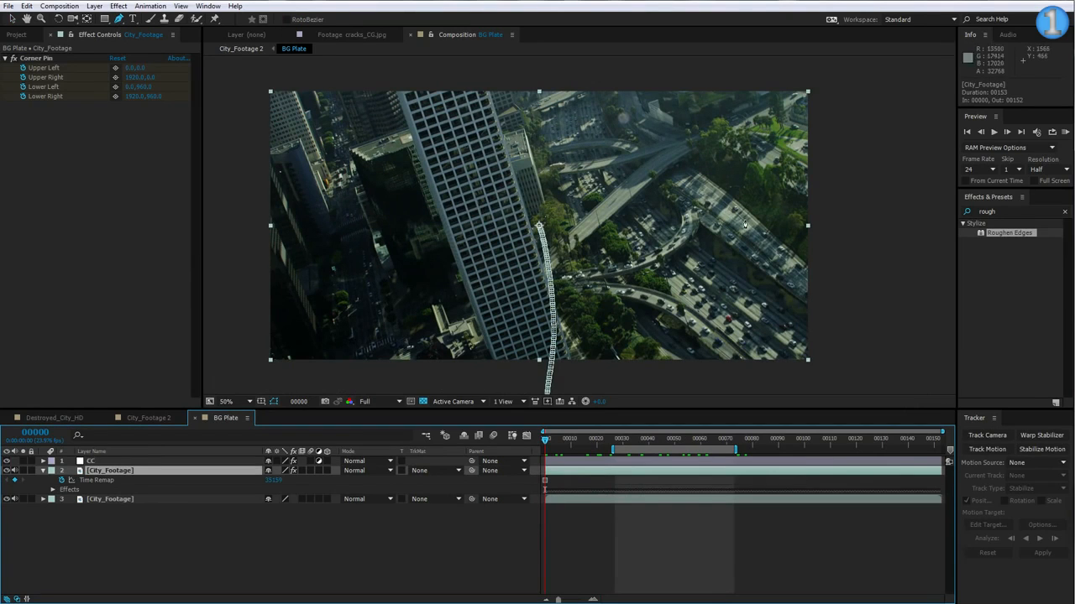
pyautogui.click(826, 232)
pyautogui.click(714, 160)
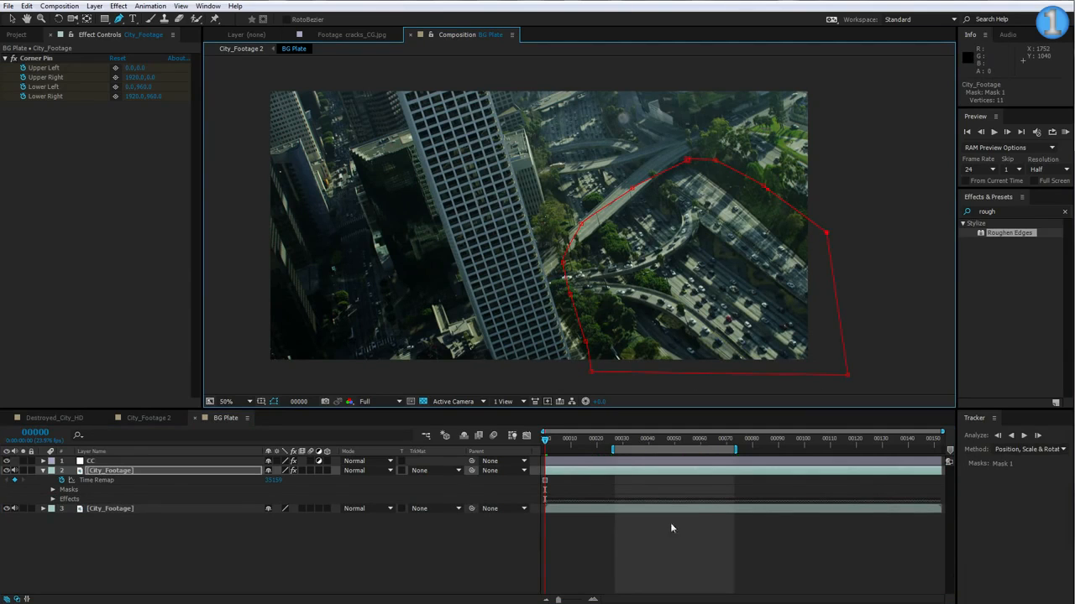
pyautogui.click(376, 517)
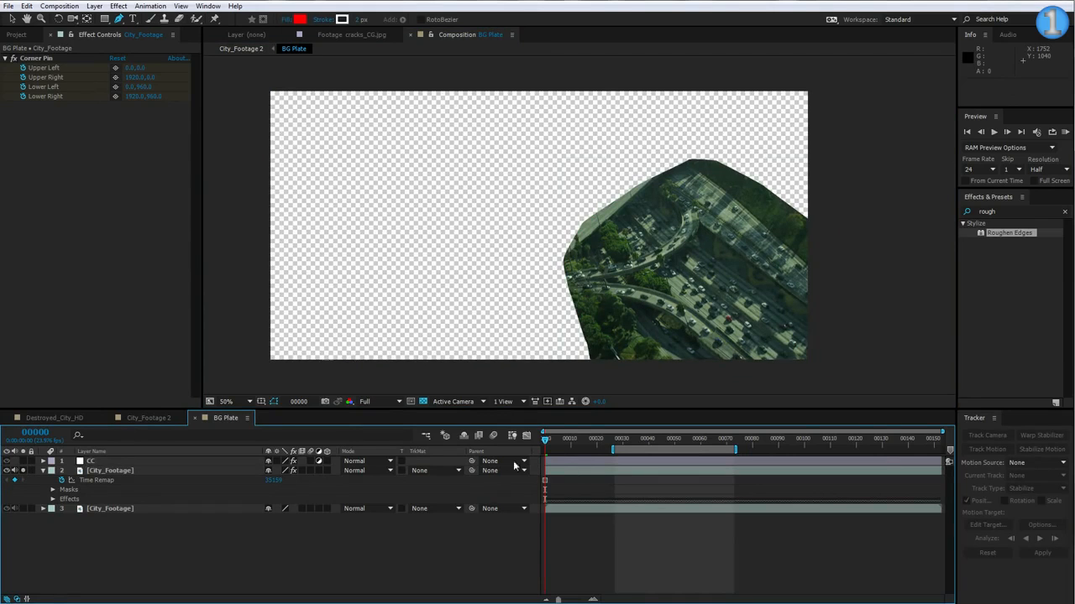
# Feather the freeway mask by 26 pixels, unsolo the layer and scrub to frame 17 to check the blend.
pyautogui.click(569, 473)
pyautogui.press('f')
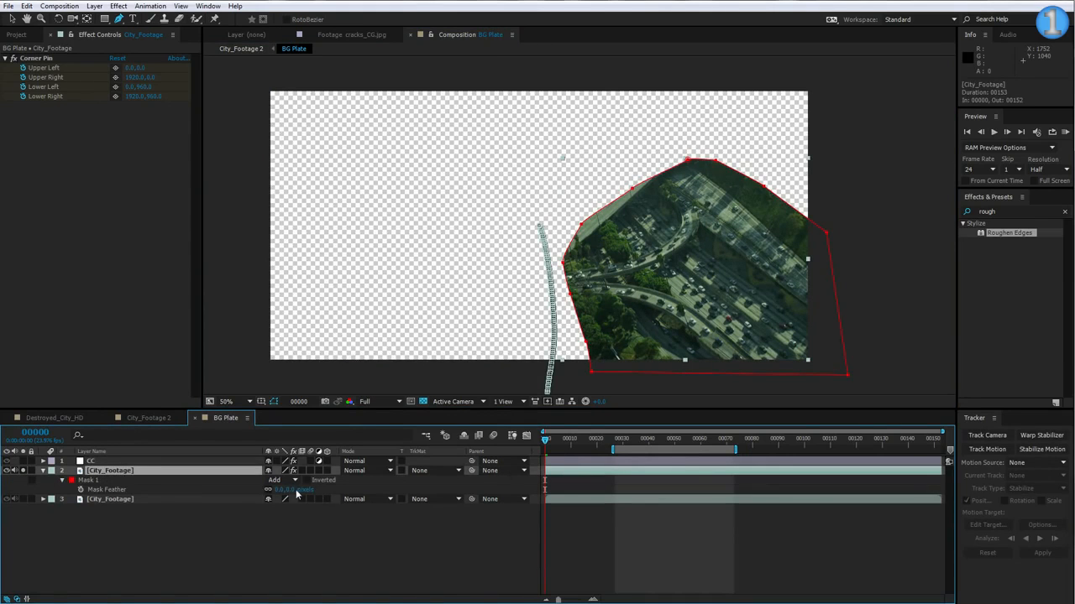
pyautogui.moveTo(295, 495); pyautogui.dragTo(317, 495)
pyautogui.click(566, 534)
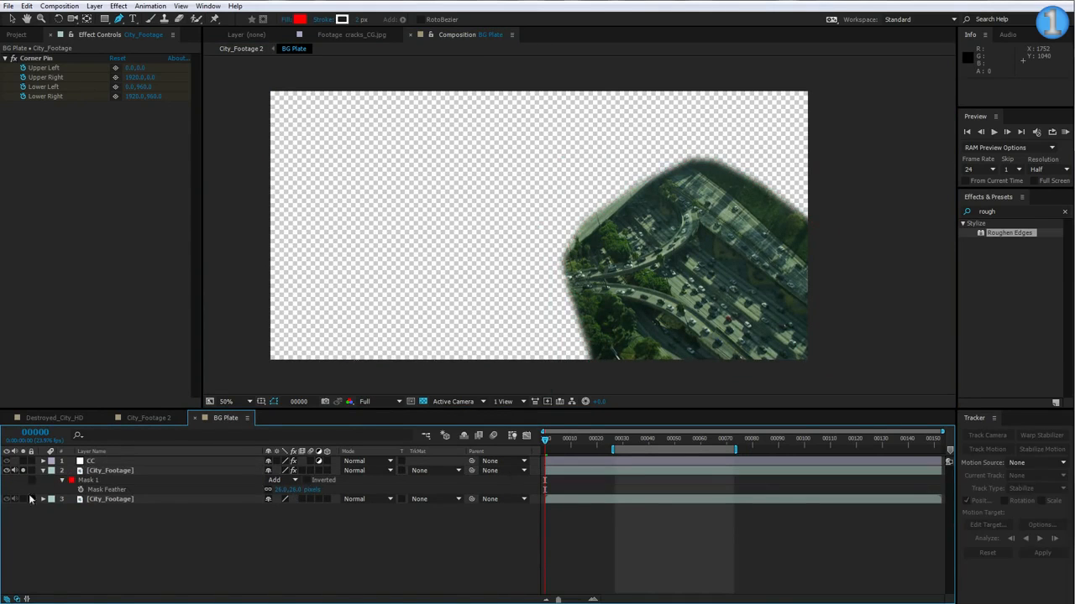
pyautogui.click(24, 472)
pyautogui.moveTo(550, 446); pyautogui.dragTo(588, 462)
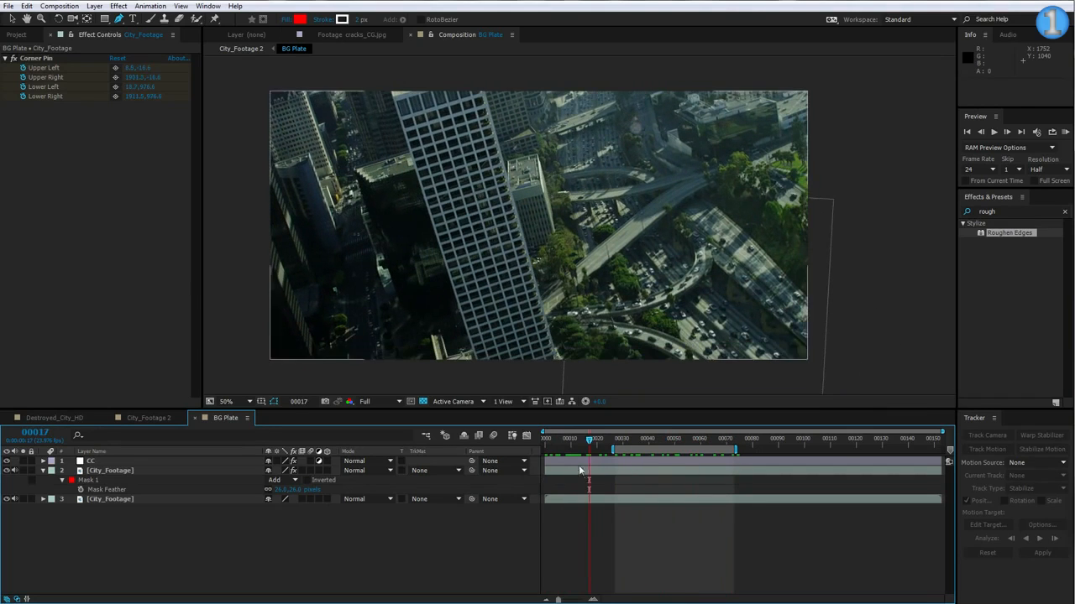
# Apply a Tint effect mapping black to red on the masked frozen layer and preview how the tinted area follows the footage.
pyautogui.click(575, 470)
pyautogui.click(119, 6)
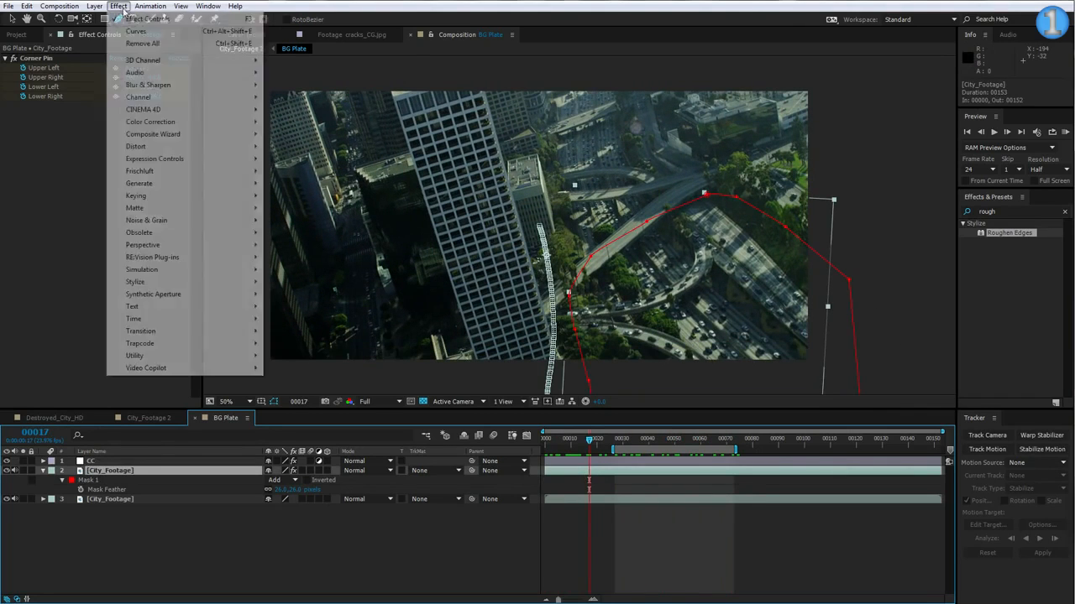
pyautogui.moveTo(151, 127)
pyautogui.click(290, 490)
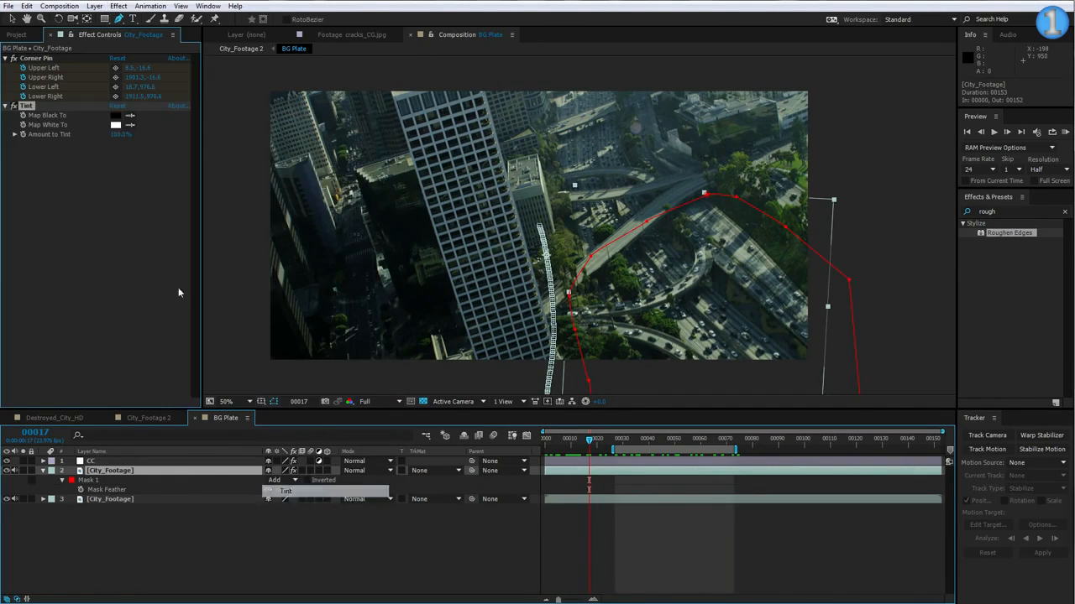
pyautogui.click(115, 115)
pyautogui.moveTo(344, 417); pyautogui.dragTo(322, 462)
pyautogui.click(472, 371)
pyautogui.click(633, 497)
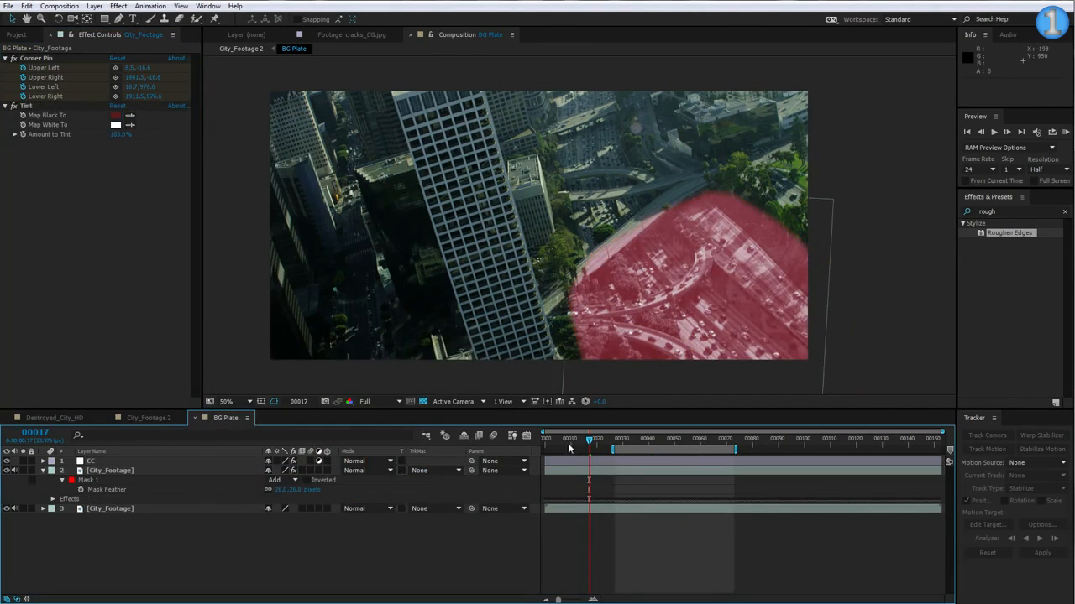
pyautogui.moveTo(569, 443); pyautogui.dragTo(601, 470)
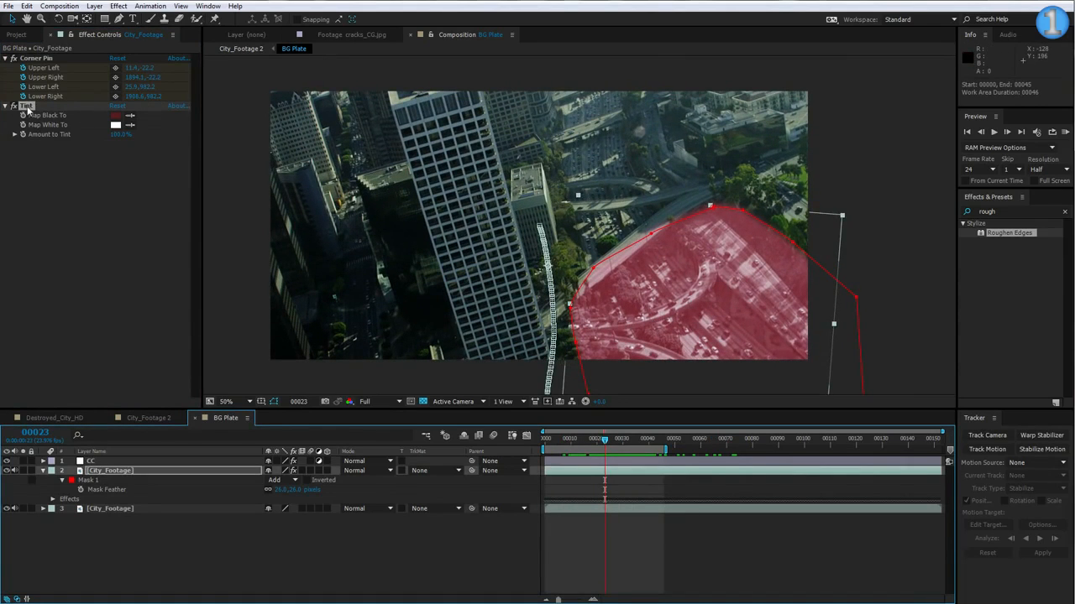
# Delete the Tint effect from the frozen City_Footage layer, then solo that layer at frame 0.
pyautogui.click(27, 106)
pyautogui.press('Delete')
pyautogui.click(643, 583)
pyautogui.moveTo(565, 441); pyautogui.dragTo(551, 462)
pyautogui.click(117, 471)
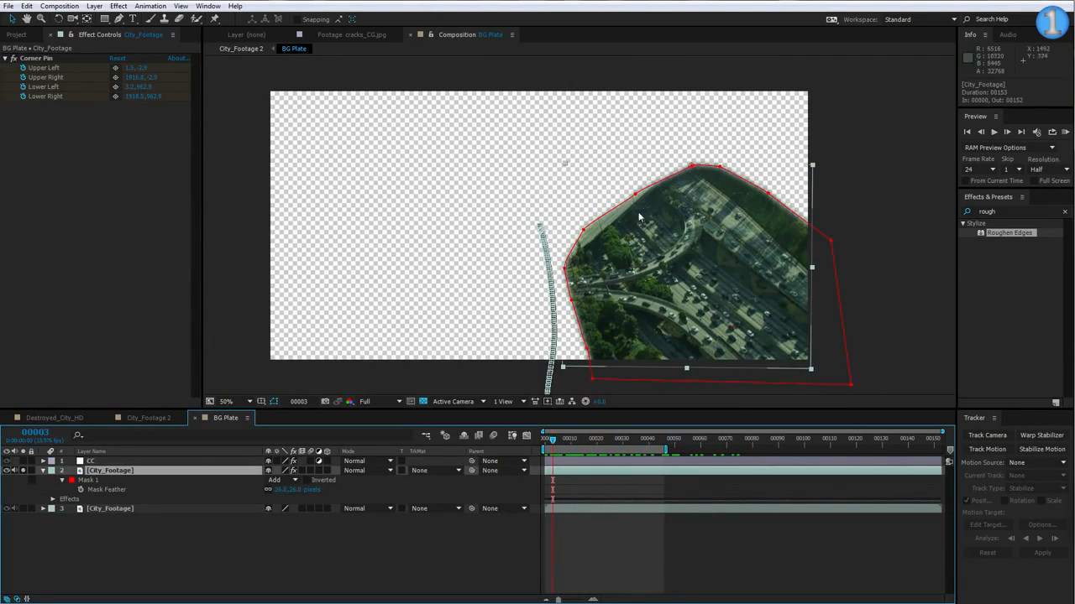
pyautogui.moveTo(550, 442); pyautogui.dragTo(545, 442)
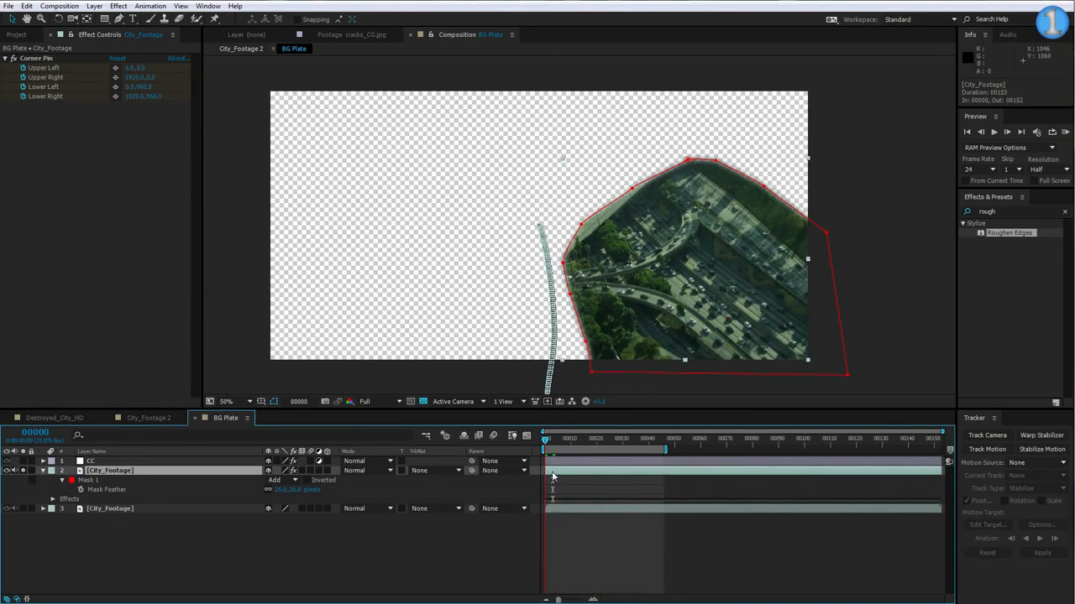
# Pre-compose the masked City_Footage layer as "Matte Painting", leaving all attributes in BG Plate.
pyautogui.click(94, 5)
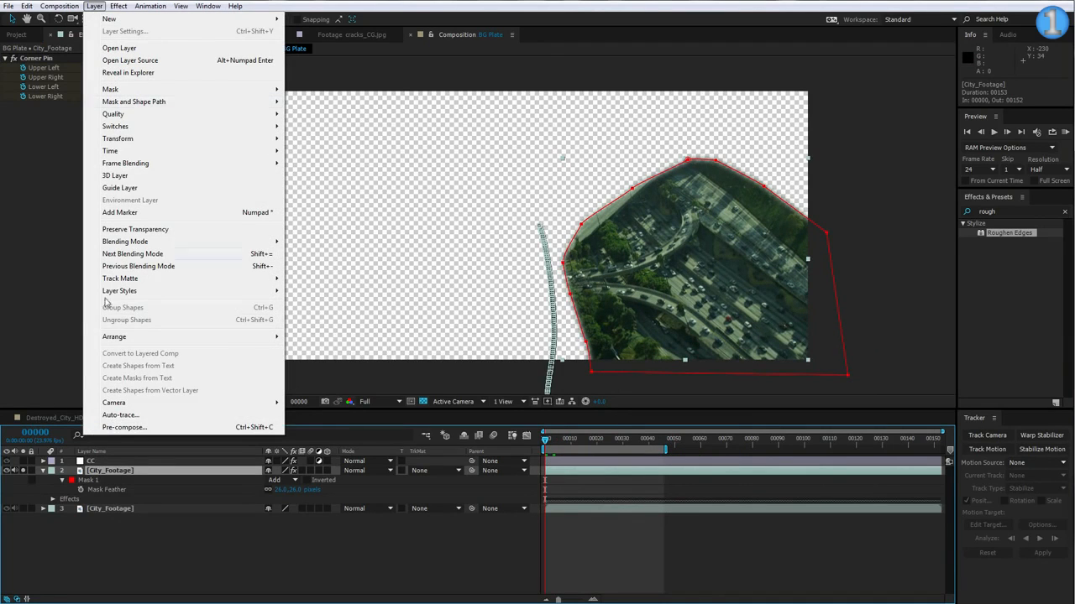
pyautogui.click(118, 428)
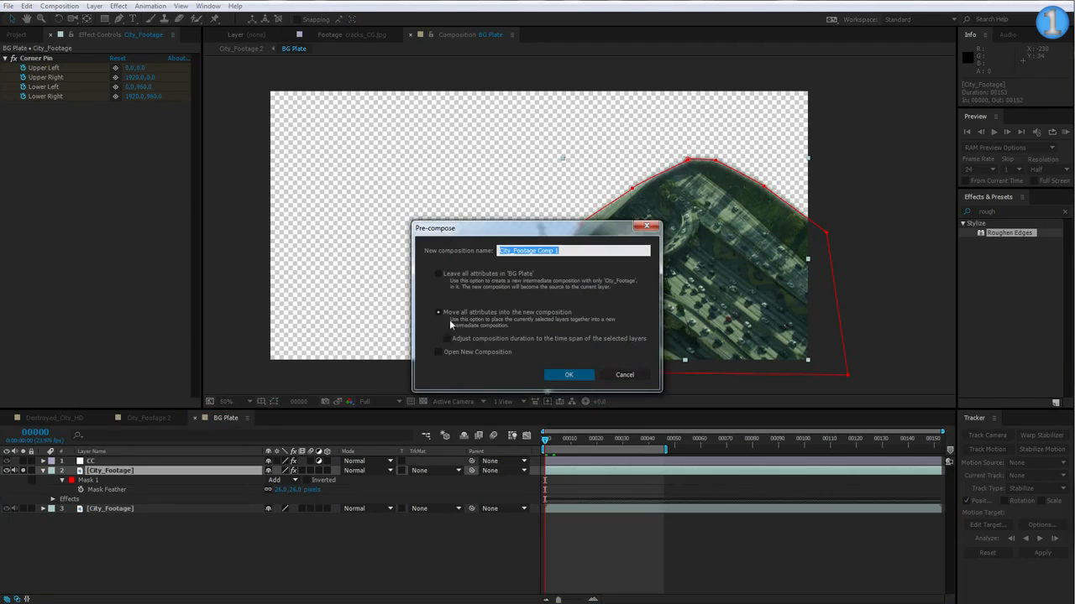
pyautogui.click(439, 275)
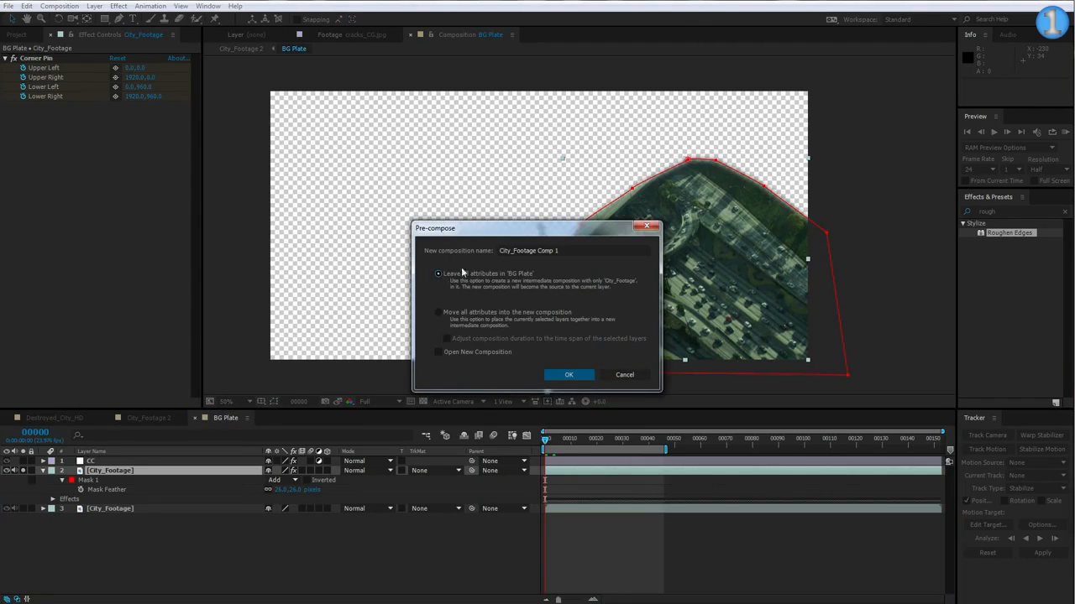
pyautogui.click(586, 246)
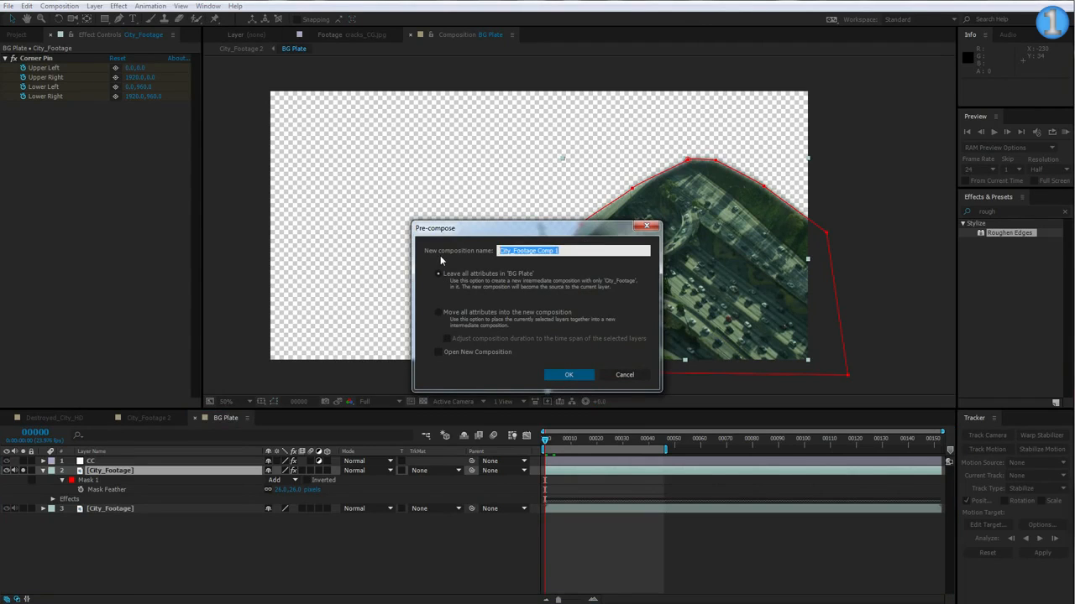
pyautogui.write('Matte Painting')
pyautogui.click(568, 374)
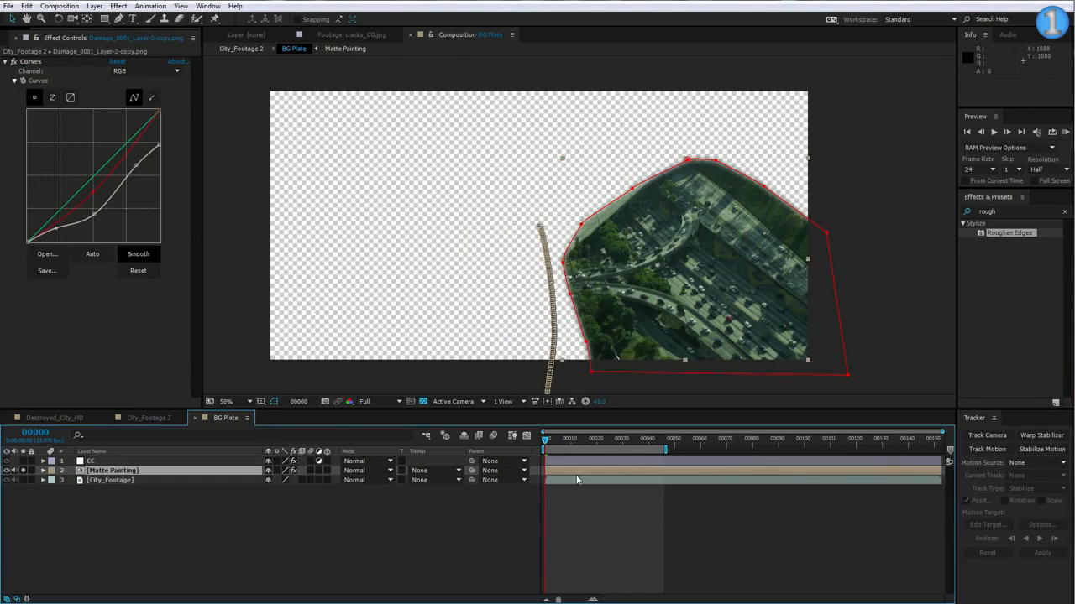
# Open the Matte Painting comp and select Road Matte Painting.psd inside the project's Matte Paintings folder.
pyautogui.doubleClick(568, 472)
pyautogui.click(566, 462)
pyautogui.click(14, 35)
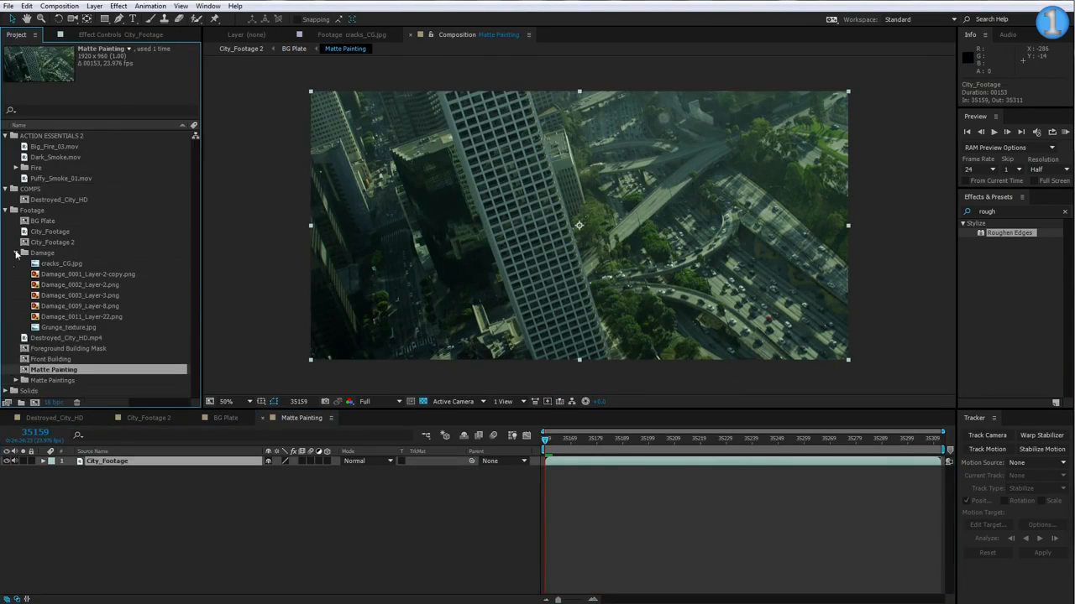
pyautogui.click(16, 253)
pyautogui.click(16, 306)
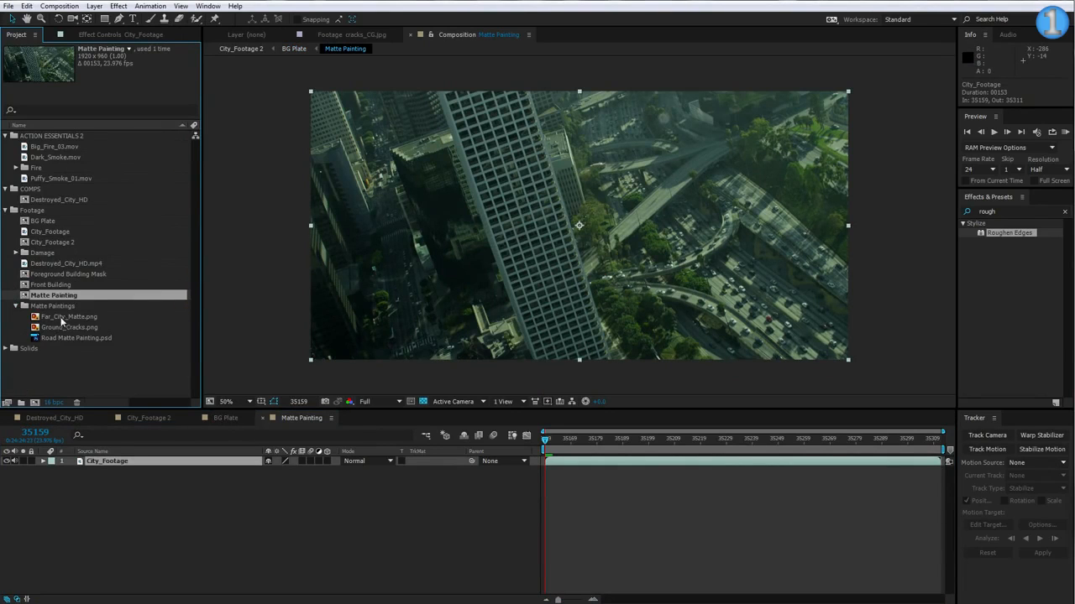
pyautogui.click(70, 338)
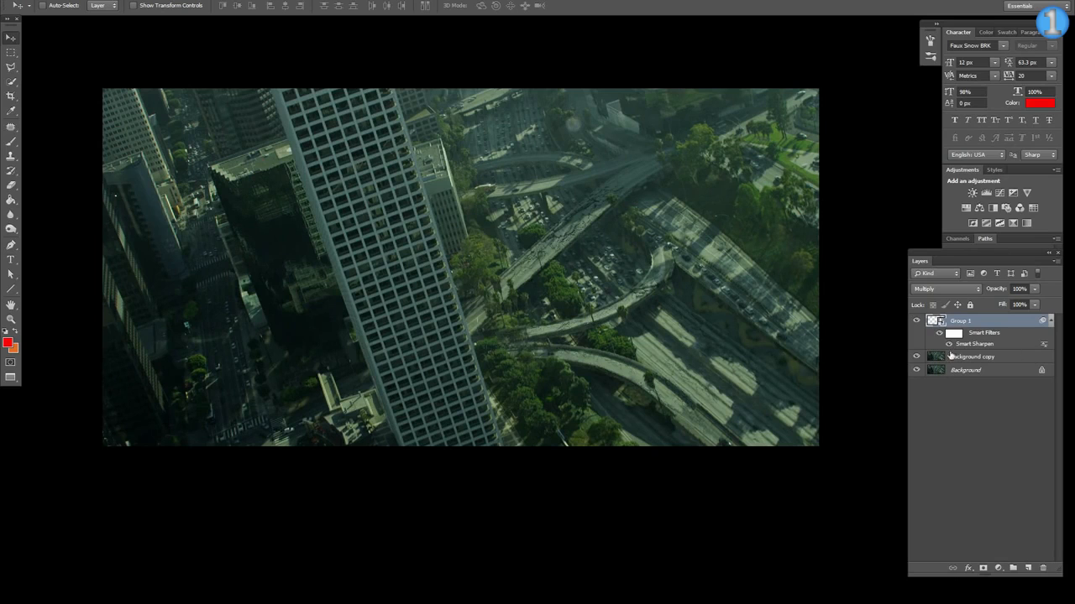
# In Photoshop, toggle and isolate the Group 1 and Background copy layers to compare the cleared, cracked road with the original plate.
pyautogui.click(918, 356)
pyautogui.click(960, 373)
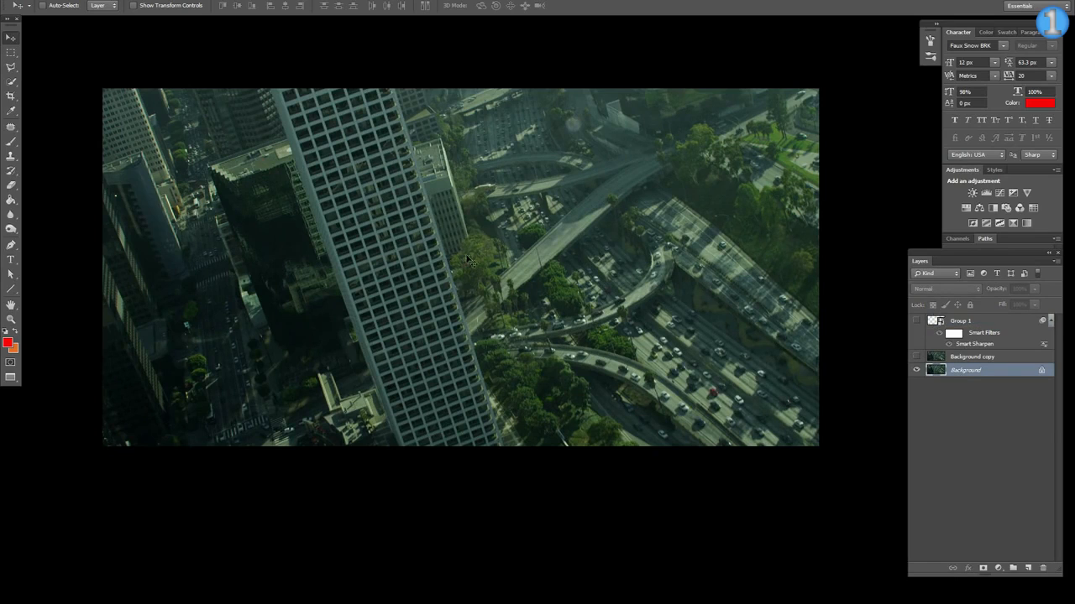
pyautogui.click(917, 357)
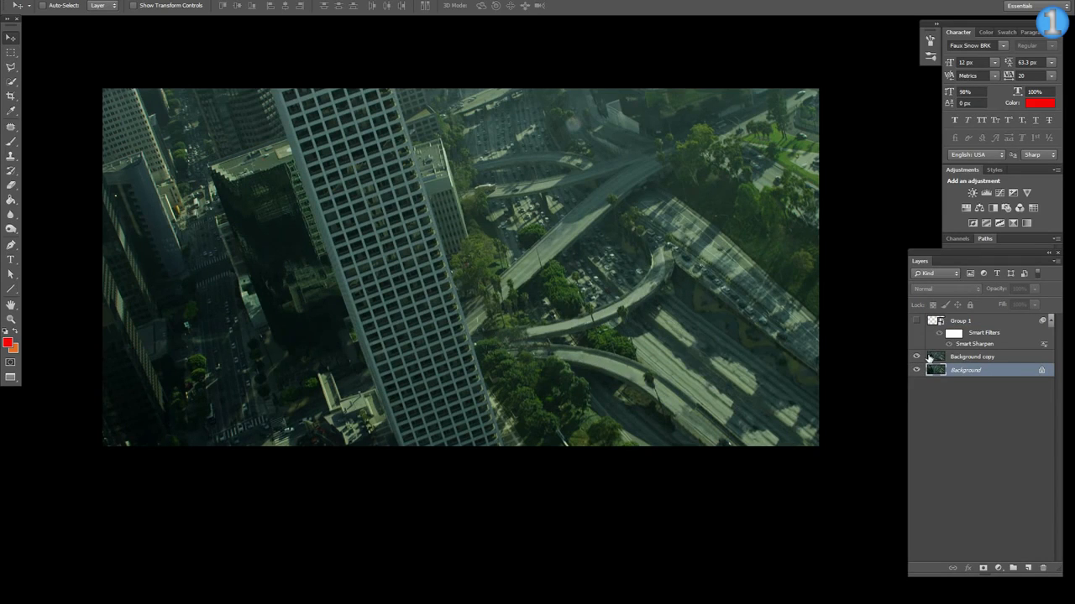
pyautogui.click(916, 322)
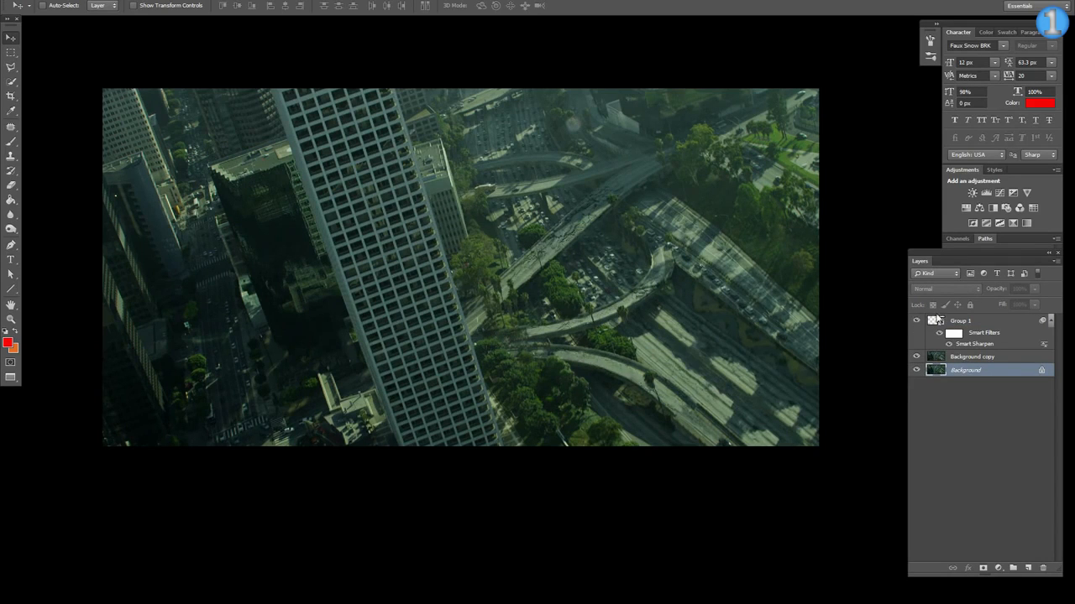
pyautogui.click(917, 322)
pyautogui.click(917, 321)
pyautogui.keyDown('alt'); pyautogui.click(918, 323); pyautogui.keyUp('alt')
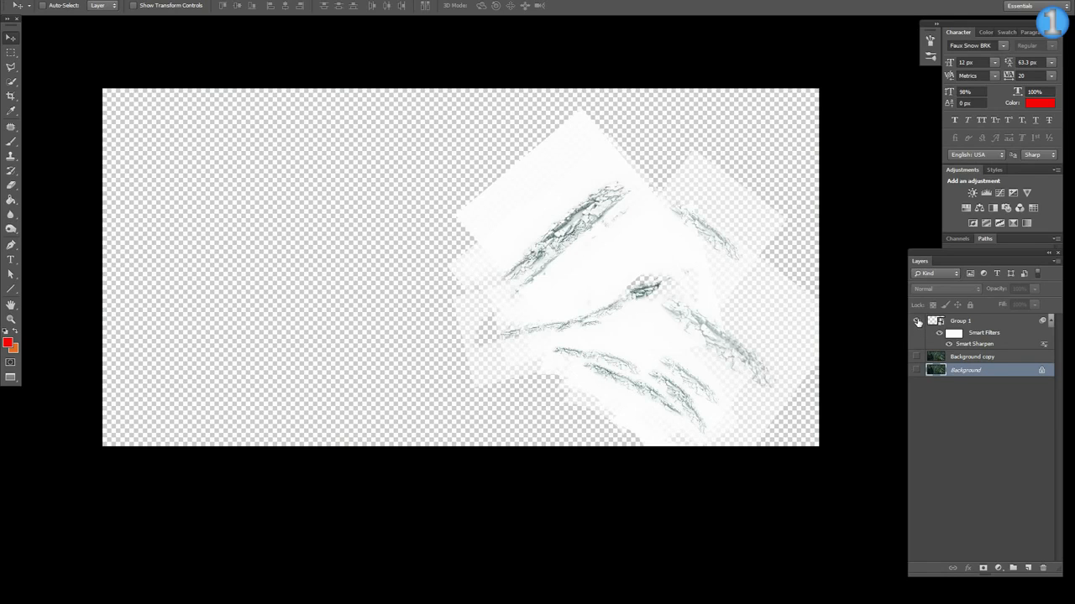
pyautogui.keyDown('alt'); pyautogui.click(918, 323); pyautogui.keyUp('alt')
pyautogui.keyDown('alt'); pyautogui.click(918, 323); pyautogui.keyUp('alt')
pyautogui.keyDown('alt'); pyautogui.click(917, 324); pyautogui.keyUp('alt')
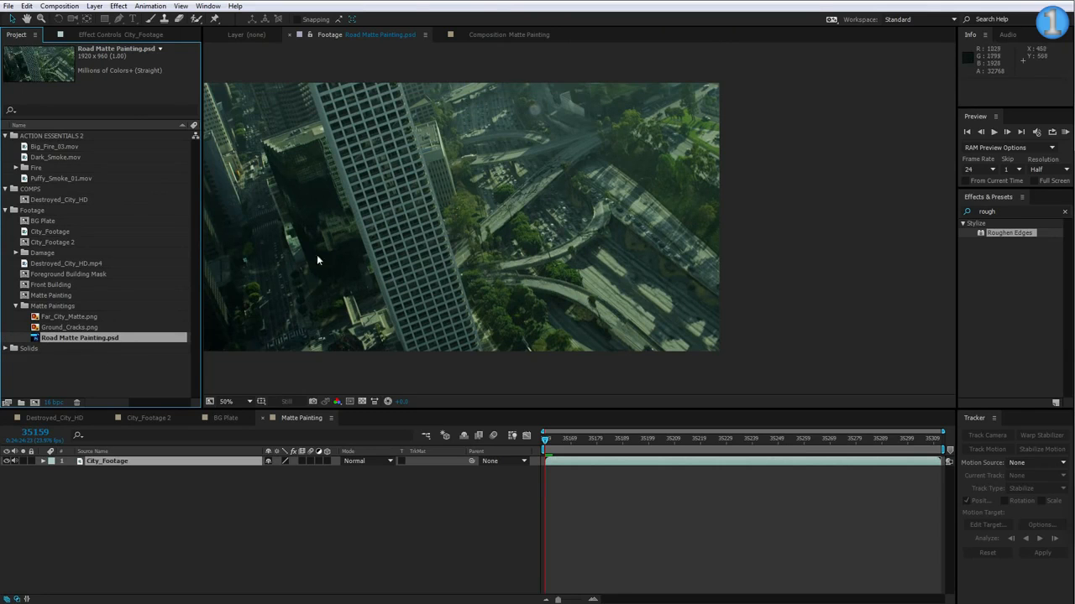
# Back in After Effects, add Road Matte Painting.psd above City_Footage in the Matte Painting comp and align its in point to the start.
pyautogui.moveTo(376, 271); pyautogui.dragTo(393, 274)
pyautogui.moveTo(84, 337)
pyautogui.mouseDown()
pyautogui.moveTo(399, 262)
pyautogui.moveTo(536, 411)
pyautogui.moveTo(554, 458)
pyautogui.mouseUp()
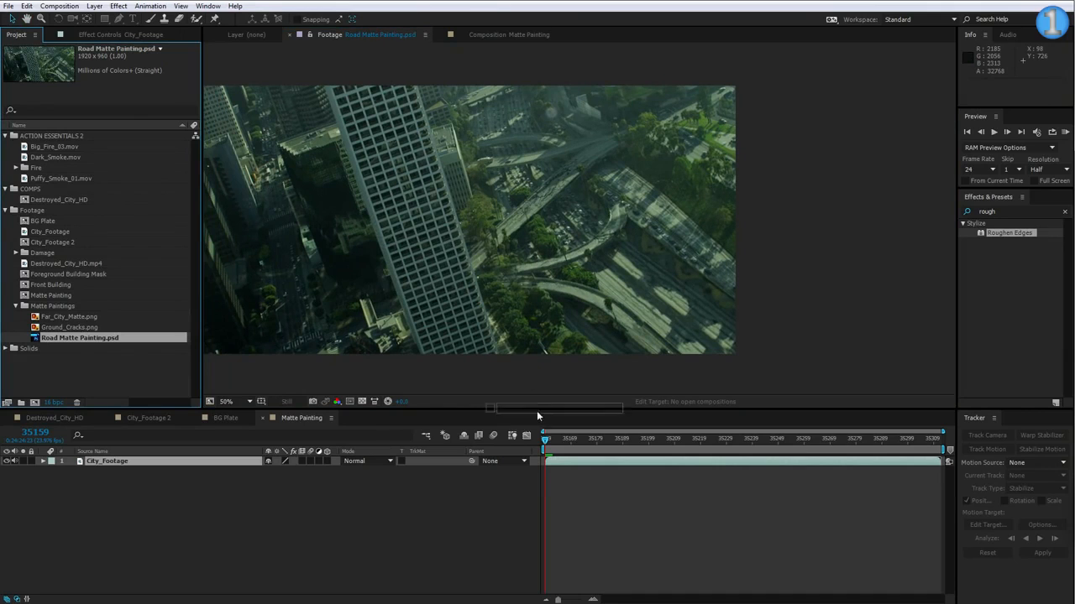
pyautogui.hotkey('alt', 'Home')
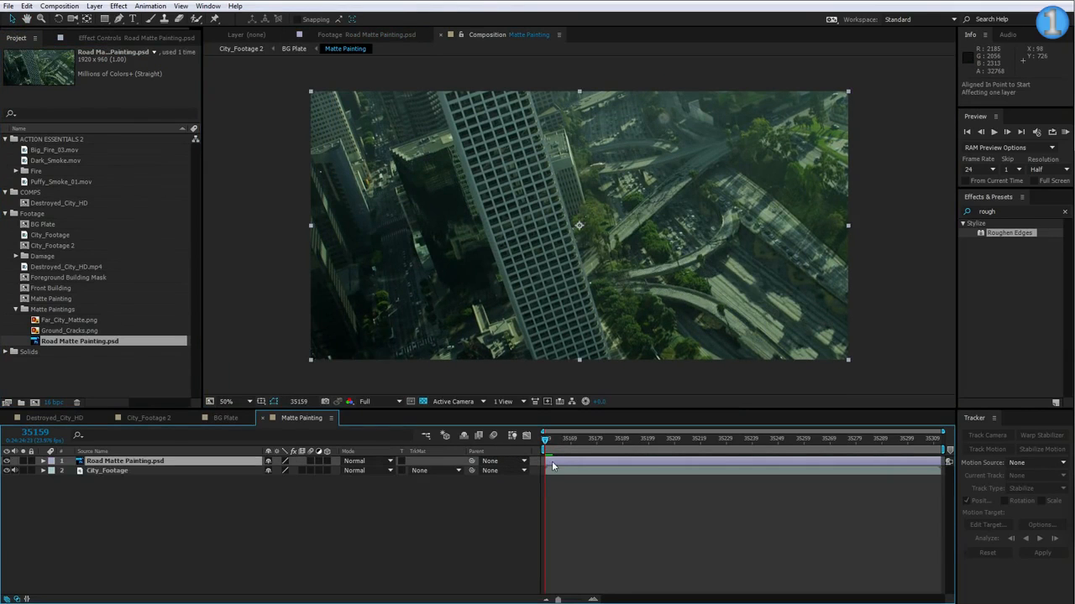
pyautogui.moveTo(395, 353); pyautogui.dragTo(369, 350)
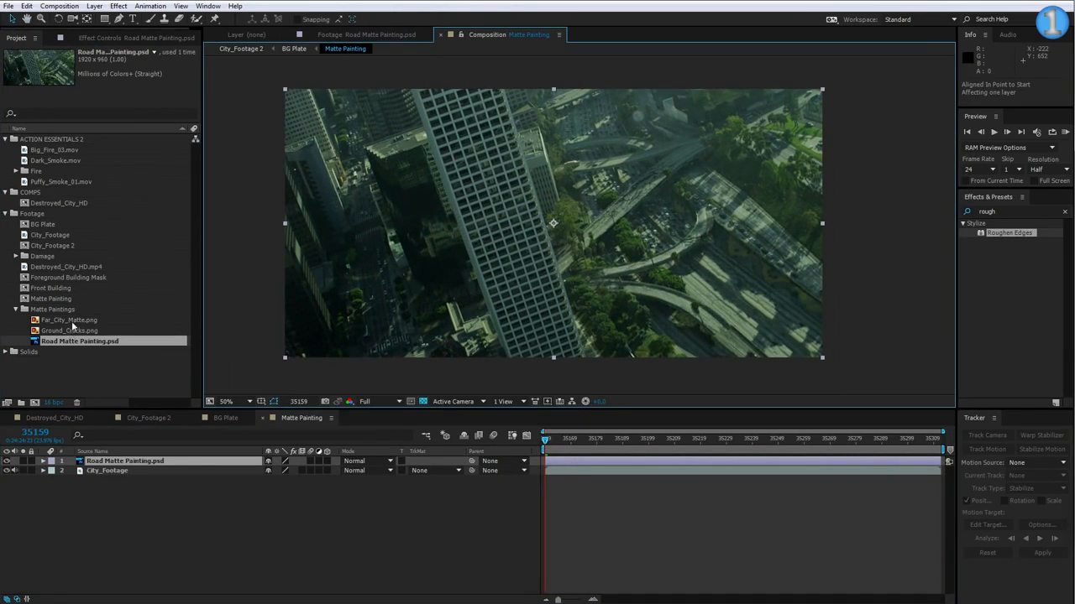
# Inspect Ground_Cracks.png, add it as the top layer of the Matte Painting comp and check the cracks over the freeway.
pyautogui.click(72, 333)
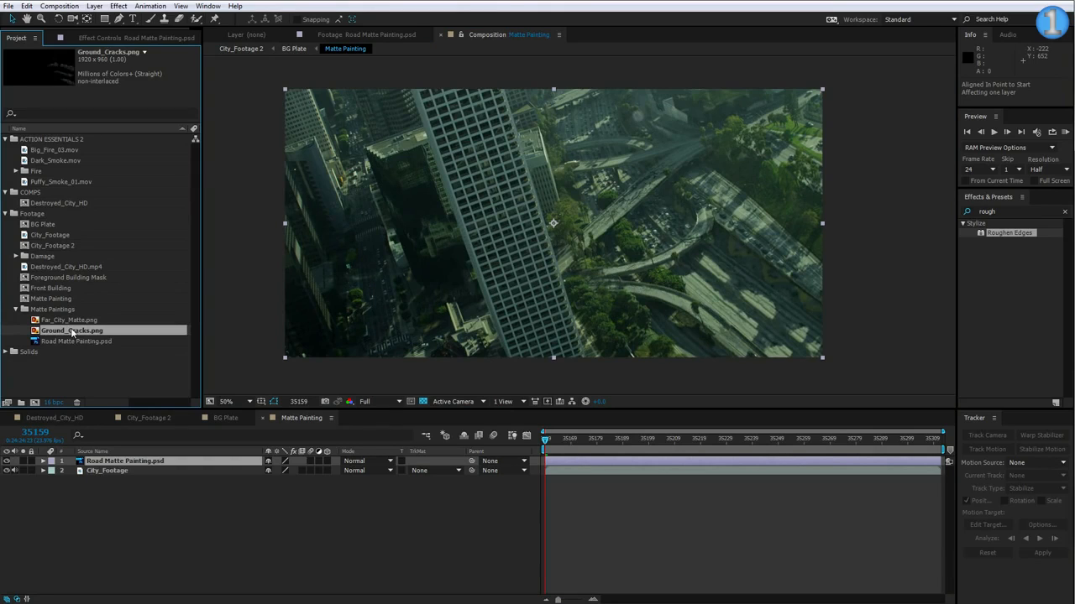
pyautogui.doubleClick(57, 334)
pyautogui.scroll(3, 523, 268)
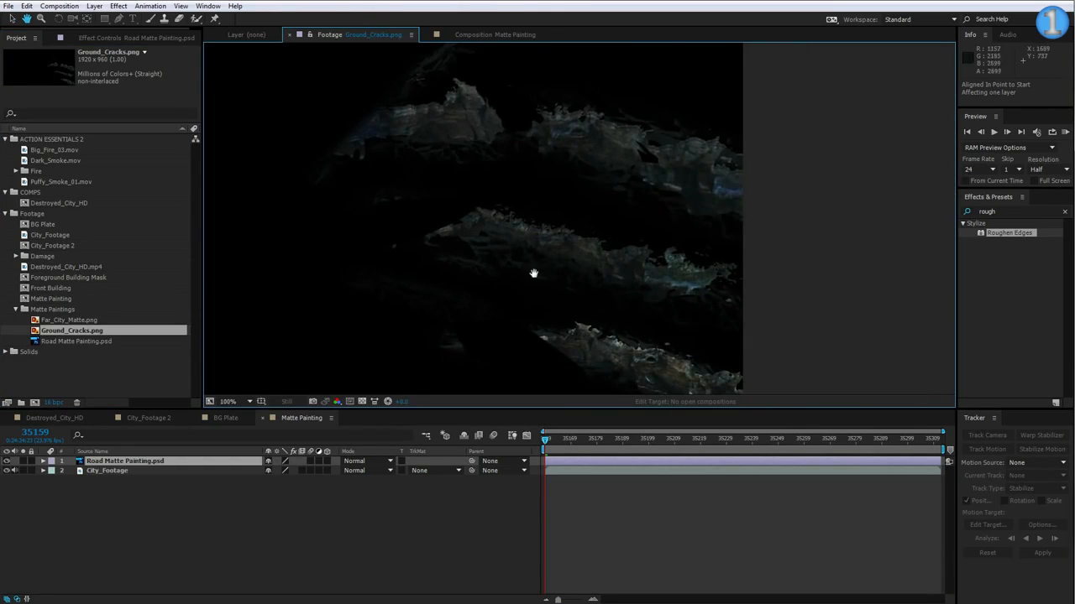
pyautogui.scroll(-2, 487, 224)
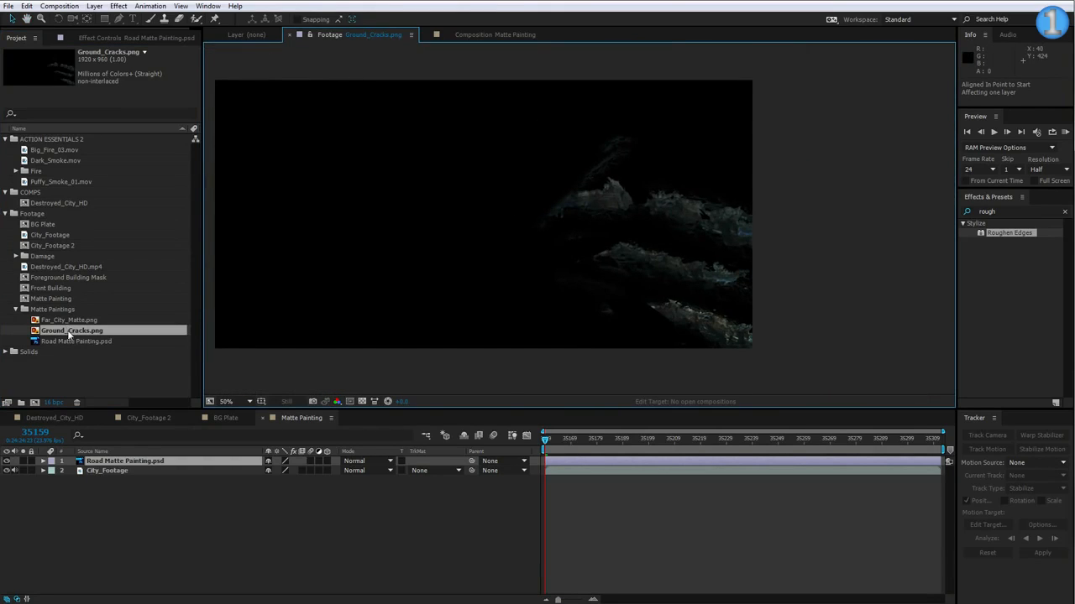
pyautogui.moveTo(70, 333); pyautogui.dragTo(168, 458)
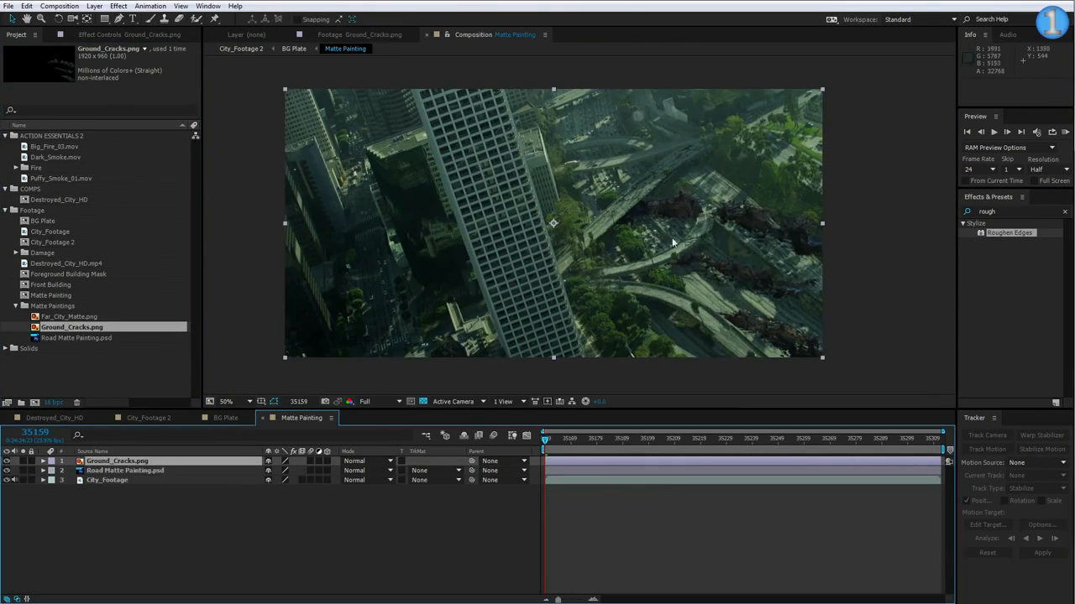
pyautogui.moveTo(735, 223); pyautogui.dragTo(654, 214)
pyautogui.scroll(2, 636, 246)
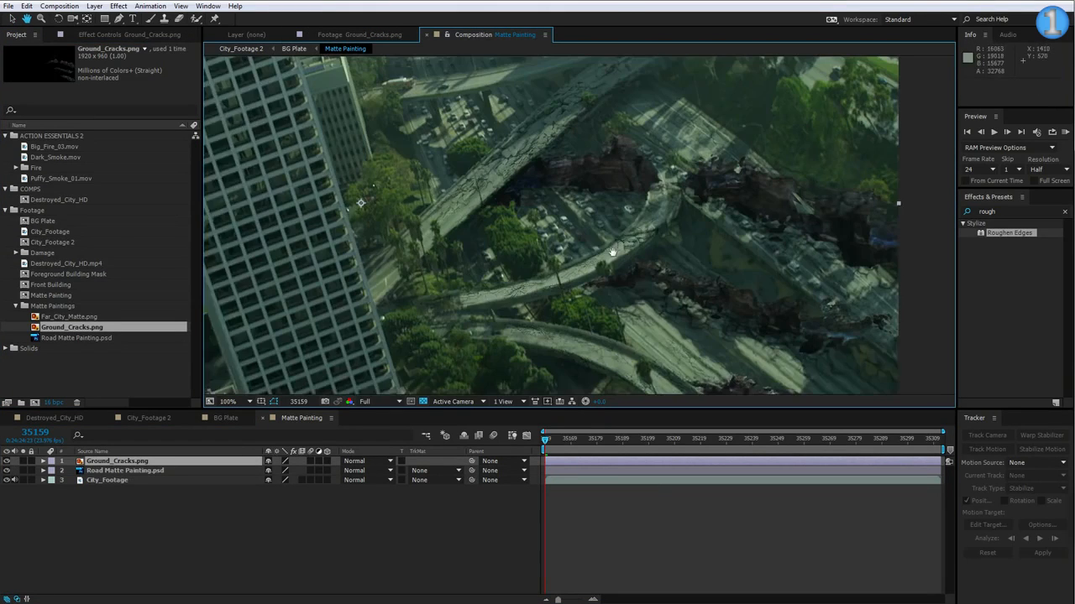
pyautogui.scroll(-2, 632, 196)
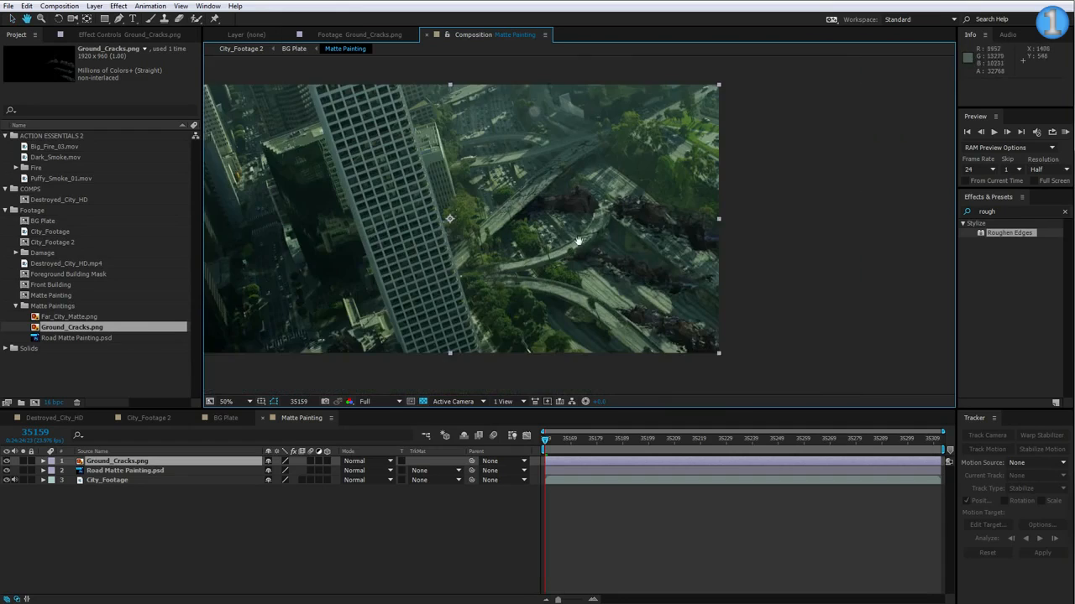
pyautogui.moveTo(580, 241); pyautogui.dragTo(626, 235)
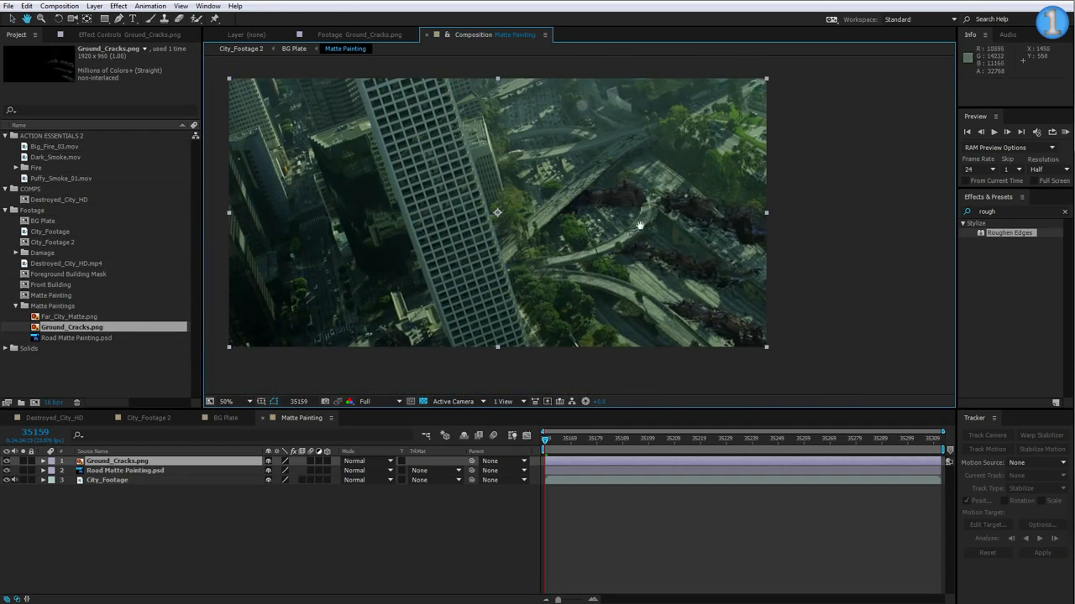
# Apply Curves to Ground_Cracks.png, adjusting the green channel and shaping the RGB curve with lifted shadows and lowered midtones.
pyautogui.click(118, 6)
pyautogui.moveTo(225, 113)
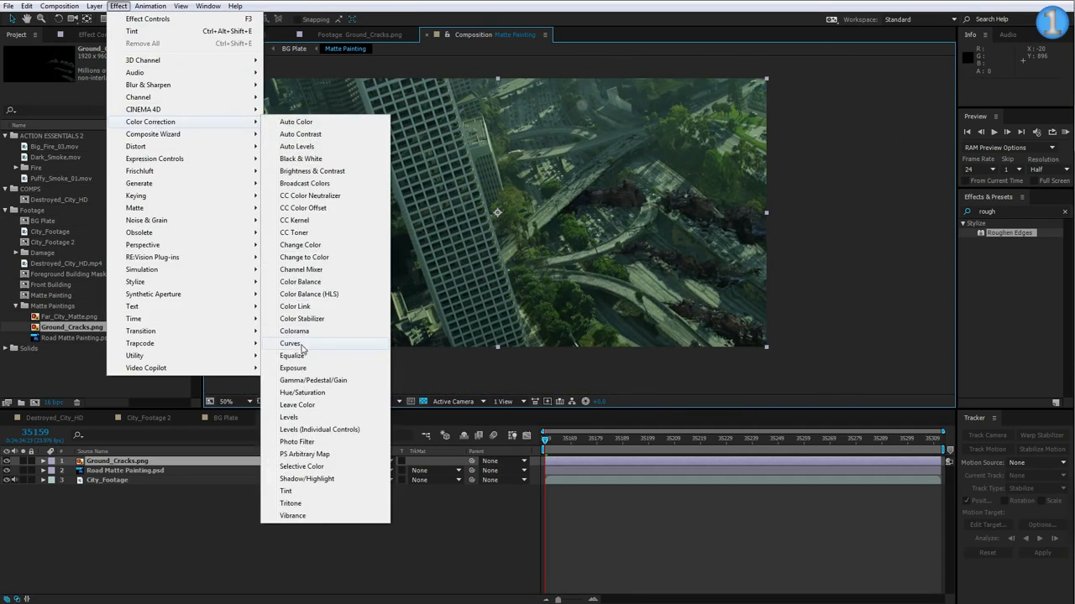
pyautogui.click(303, 345)
pyautogui.click(114, 69)
pyautogui.click(127, 103)
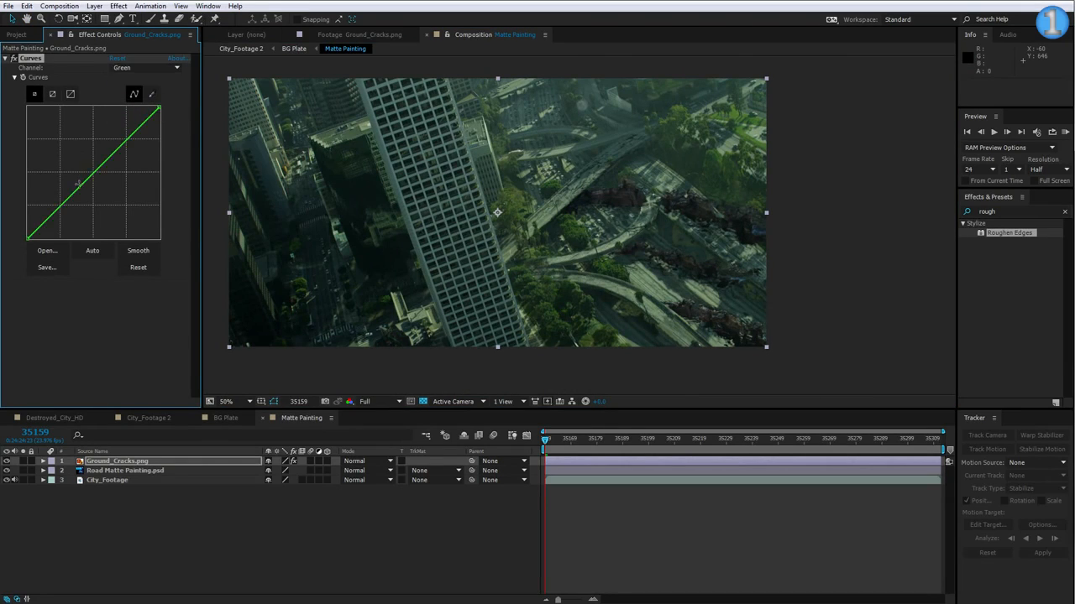
pyautogui.moveTo(79, 188); pyautogui.dragTo(106, 170)
pyautogui.click(114, 69)
pyautogui.click(126, 72)
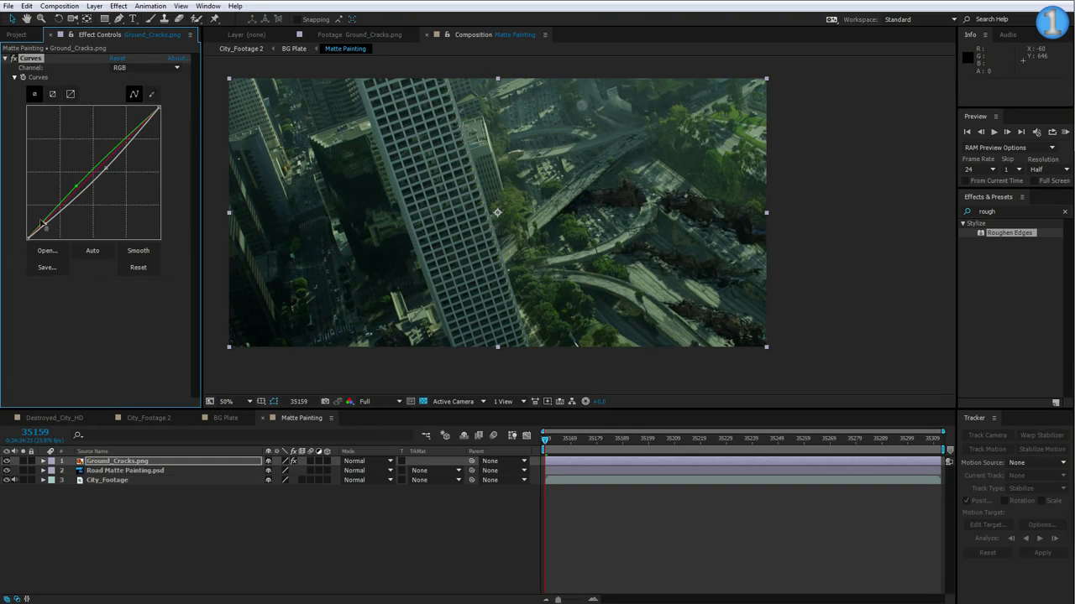
pyautogui.moveTo(46, 224); pyautogui.dragTo(44, 222)
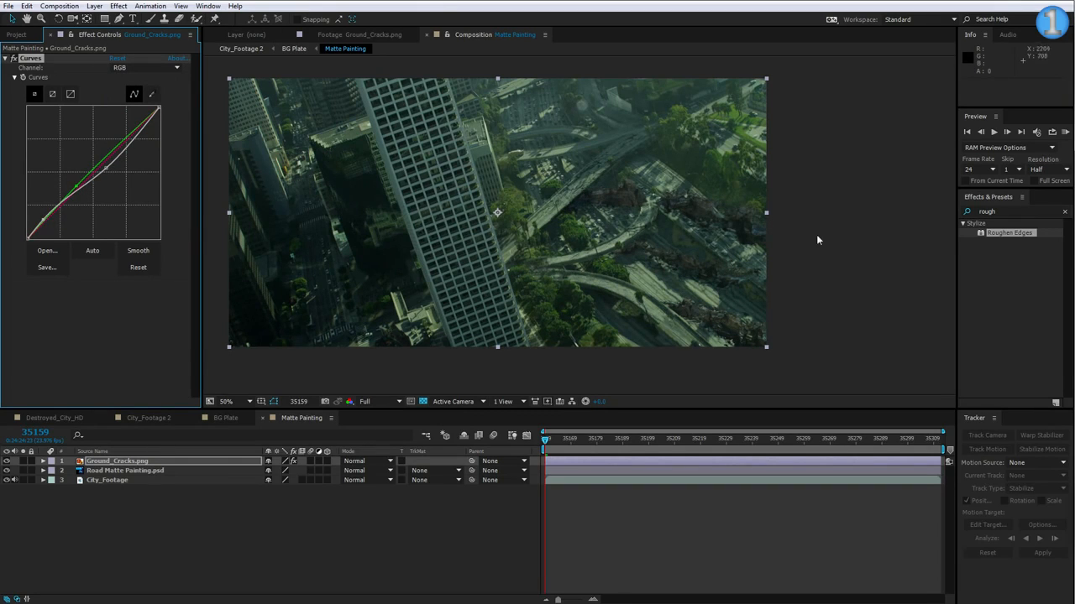
pyautogui.click(7, 461)
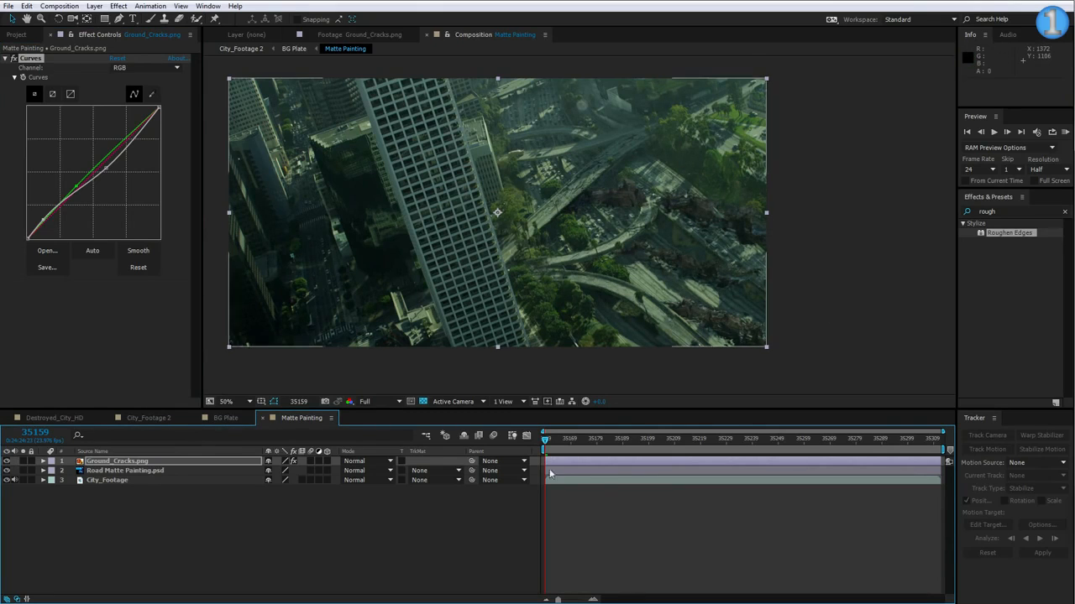
# Return to the BG Plate comp, unsolo the Matte Painting layer and preview it over the city footage.
pyautogui.click(225, 418)
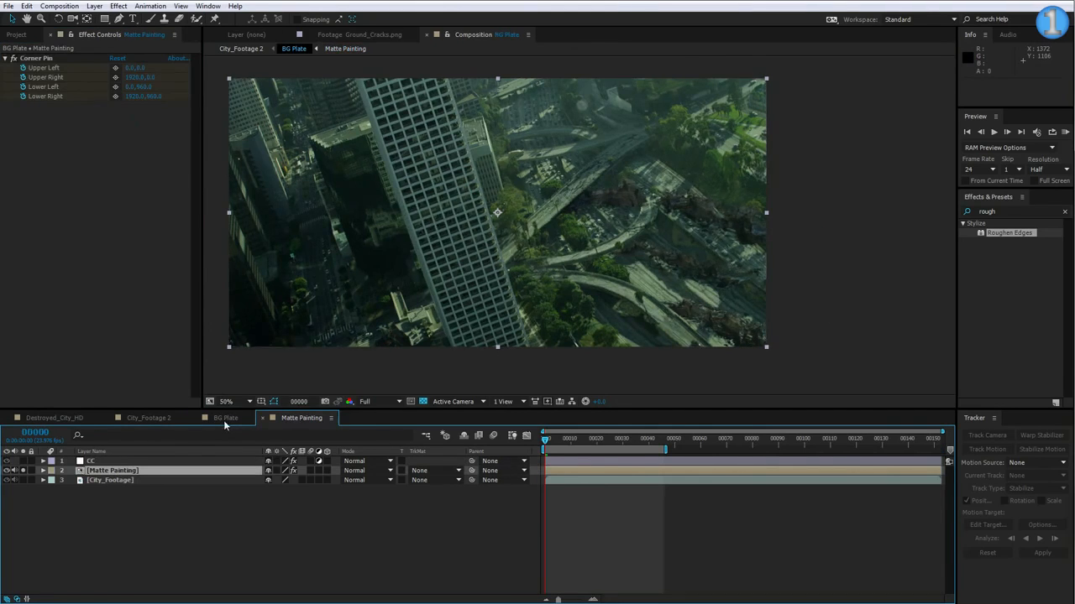
pyautogui.moveTo(545, 440); pyautogui.dragTo(520, 456)
pyautogui.click(7, 479)
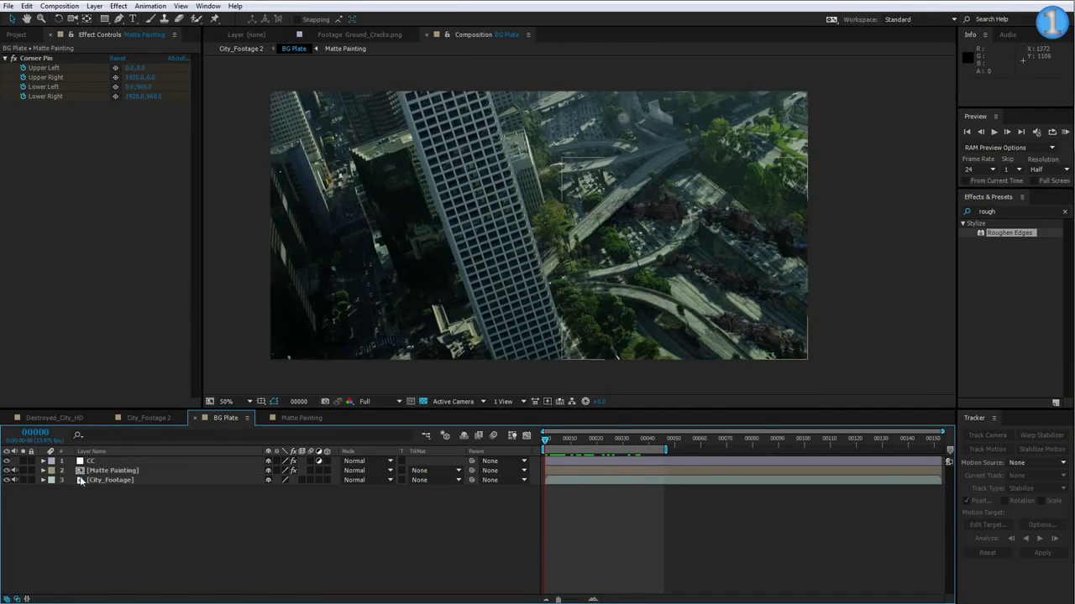
pyautogui.press('KP_0')
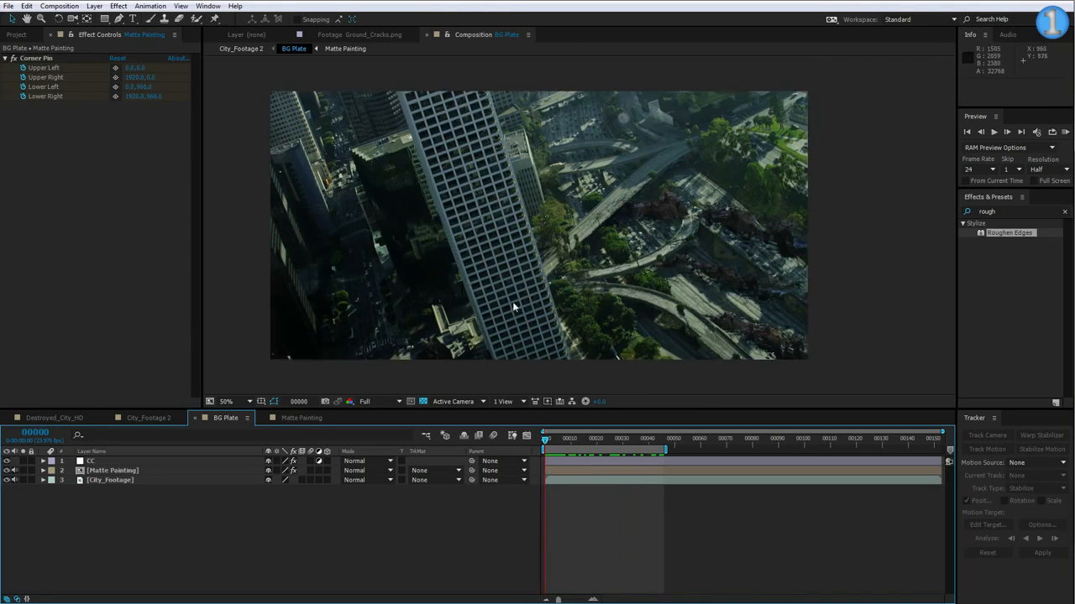
# Open the City_Footage 2 comp, move to frame 8 and turn on the Front Building layer's visibility.
pyautogui.click(240, 48)
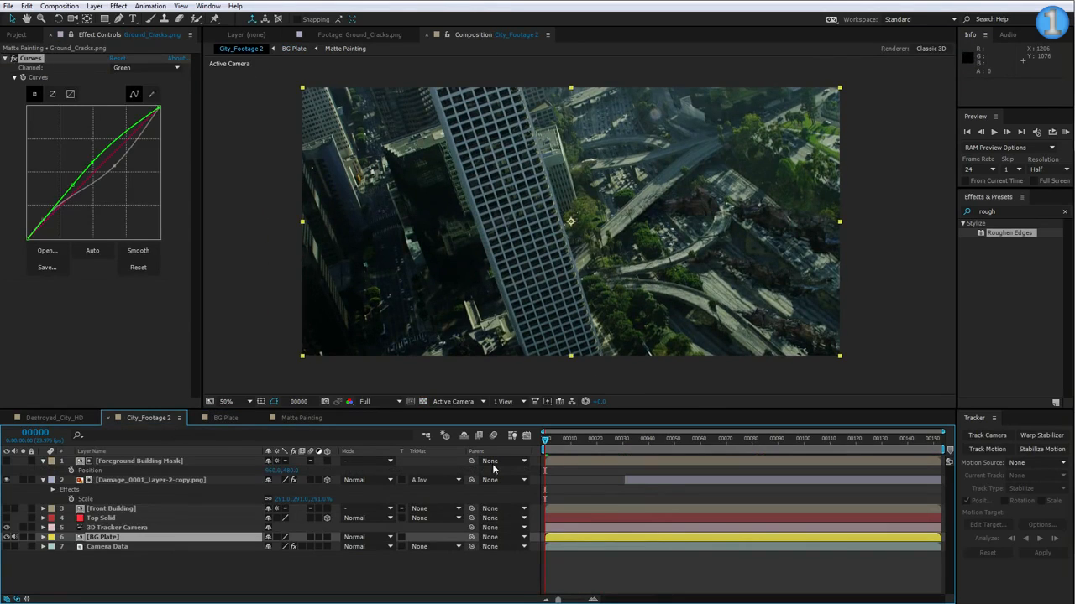
pyautogui.moveTo(565, 445)
pyautogui.mouseDown()
pyautogui.moveTo(644, 445)
pyautogui.moveTo(565, 451)
pyautogui.mouseUp()
pyautogui.click(124, 508)
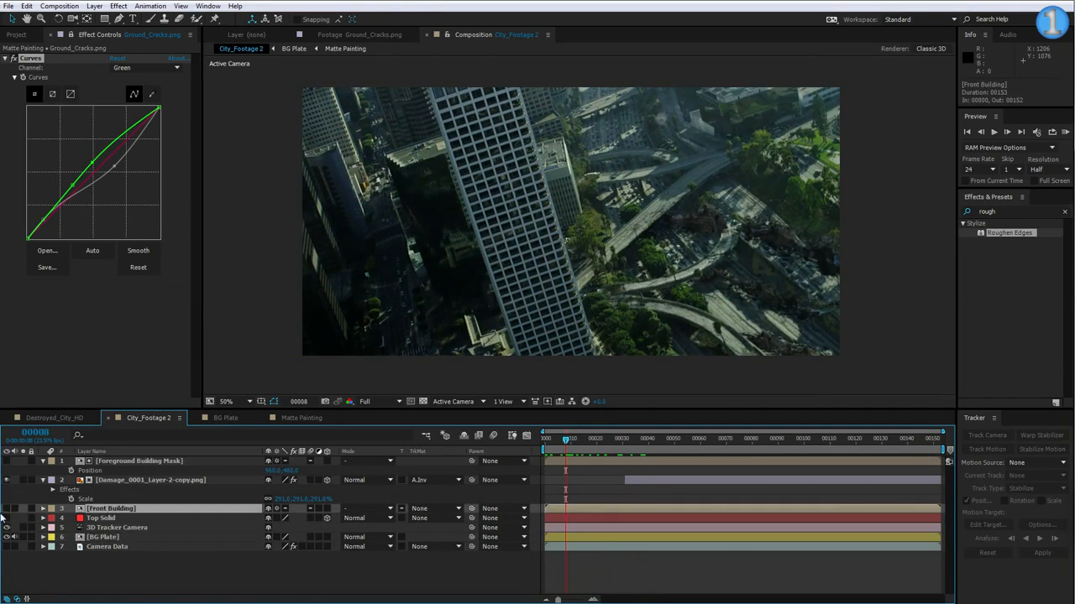
pyautogui.click(7, 508)
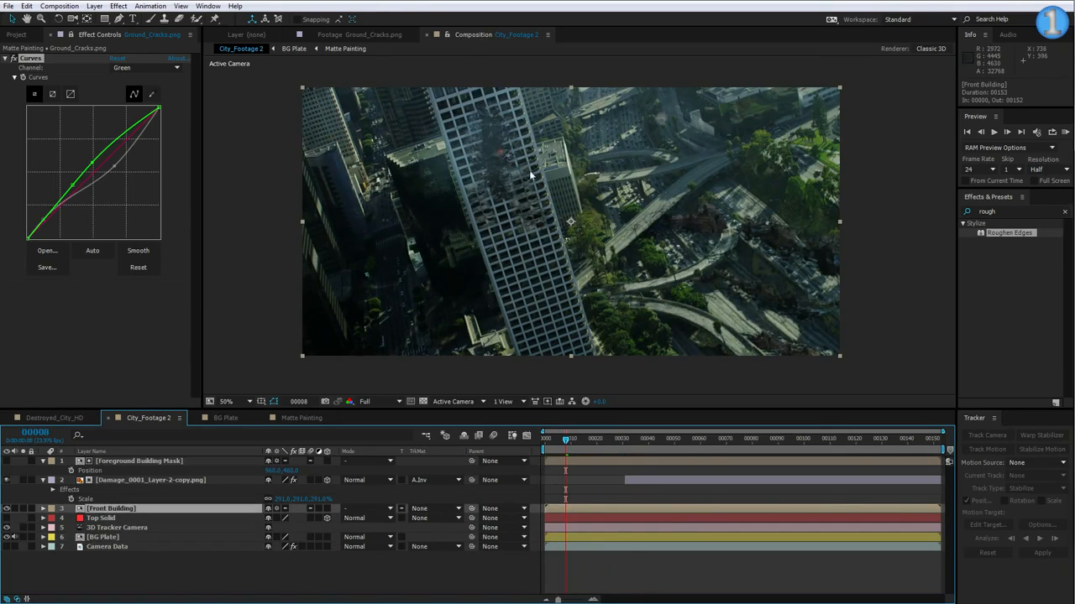
# Scrub through City_Footage 2 to check the combined damage, and open the Destroyed_City_HD comp for reference.
pyautogui.moveTo(565, 439); pyautogui.dragTo(621, 442)
pyautogui.moveTo(646, 441)
pyautogui.mouseDown()
pyautogui.moveTo(685, 441)
pyautogui.moveTo(600, 452)
pyautogui.moveTo(600, 442)
pyautogui.moveTo(625, 446)
pyautogui.mouseUp()
pyautogui.click(48, 419)
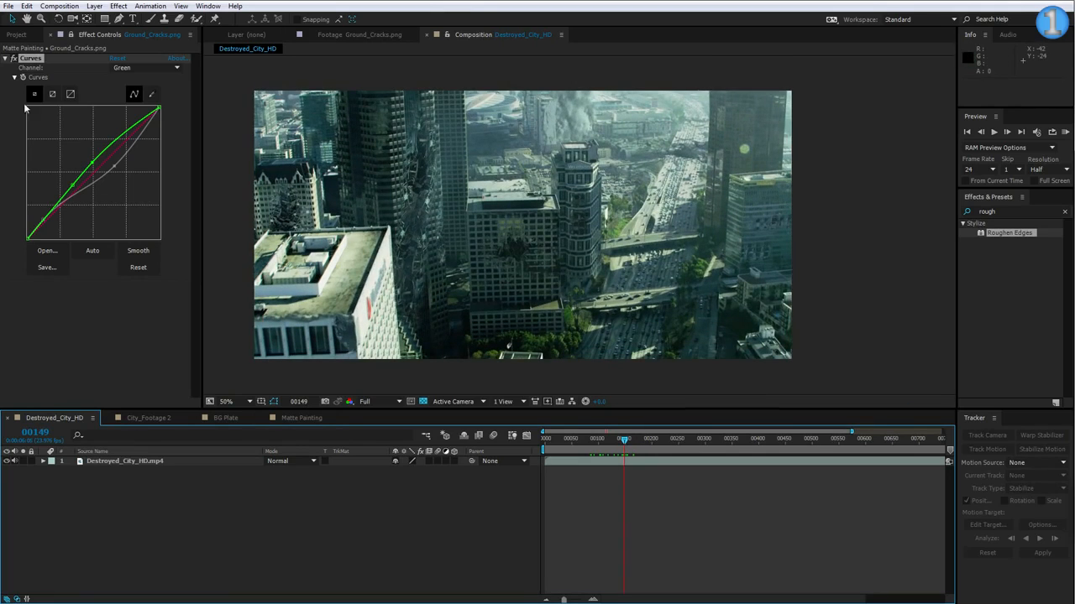
# Scrub the Destroyed_City_HD reference back to frame 110 and examine the front building's damage up close in City_Footage 2.
pyautogui.click(15, 35)
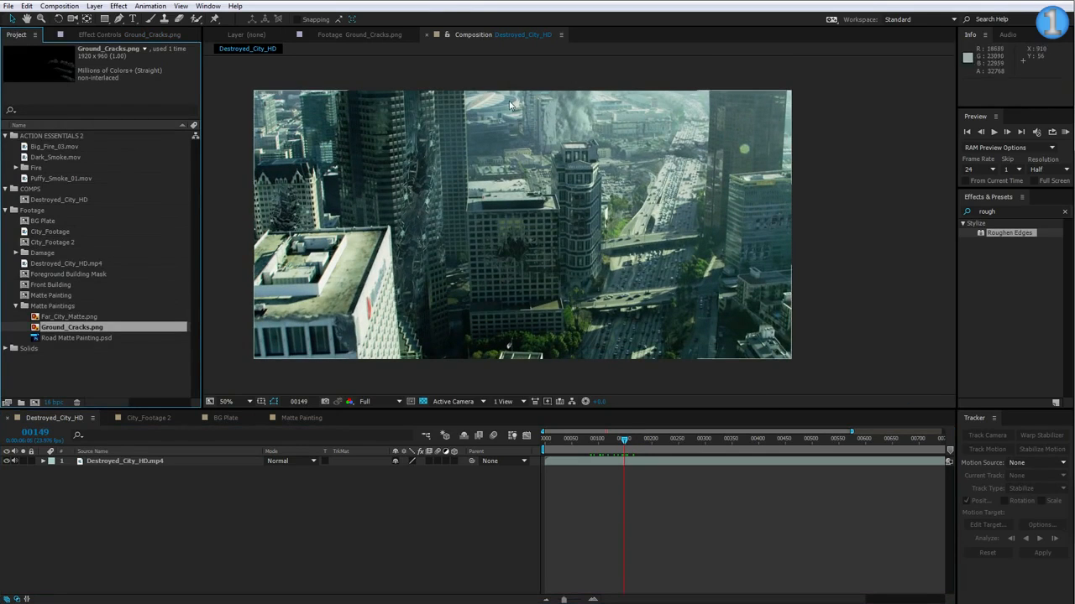
pyautogui.moveTo(623, 450); pyautogui.dragTo(603, 454)
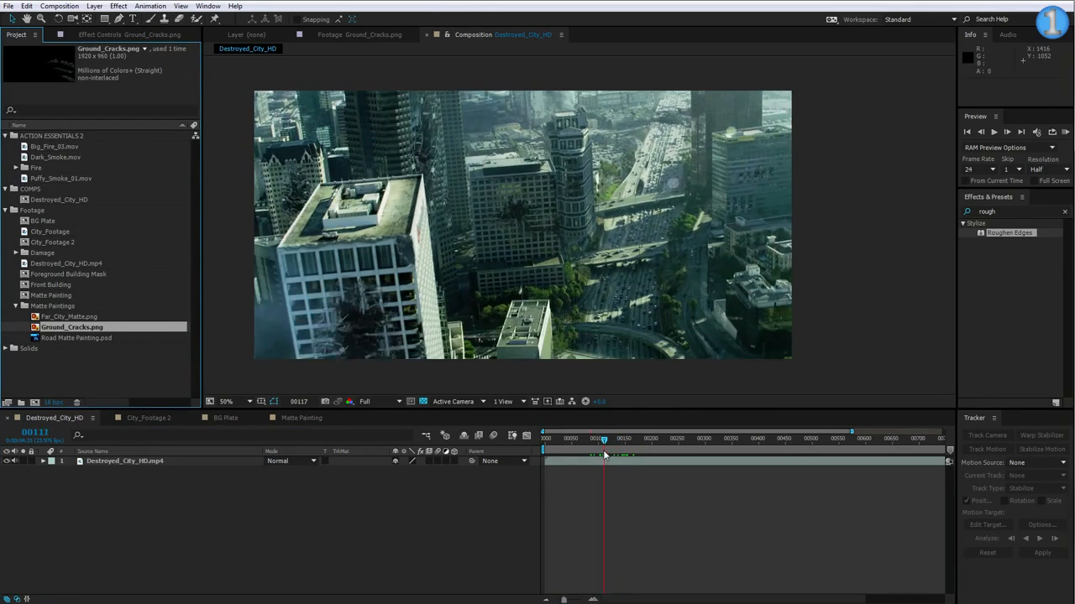
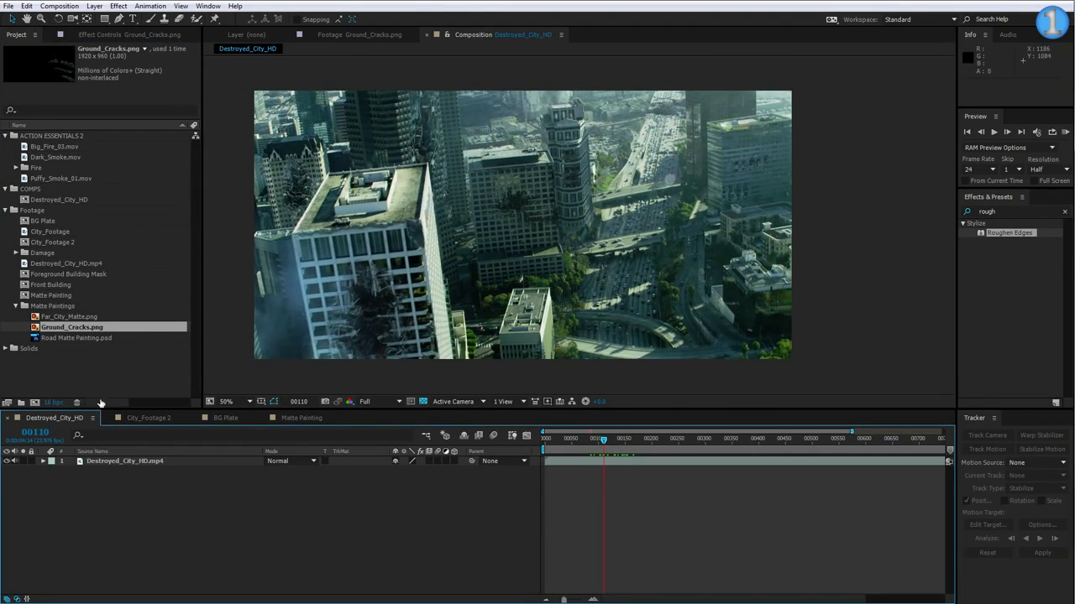
pyautogui.click(143, 418)
pyautogui.scroll(4, 492, 186)
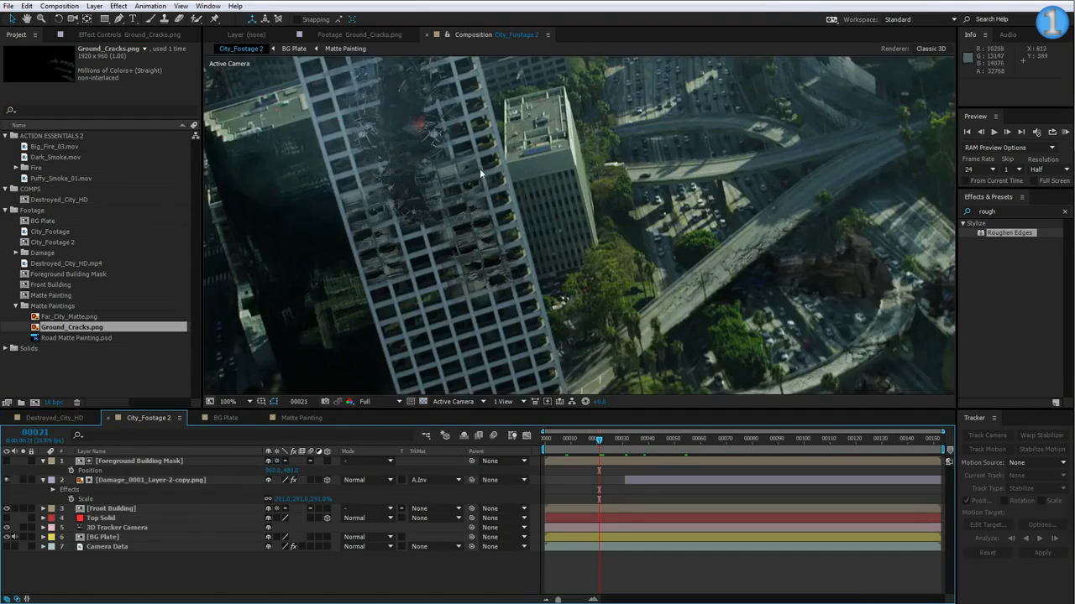
pyautogui.moveTo(439, 181); pyautogui.dragTo(459, 259)
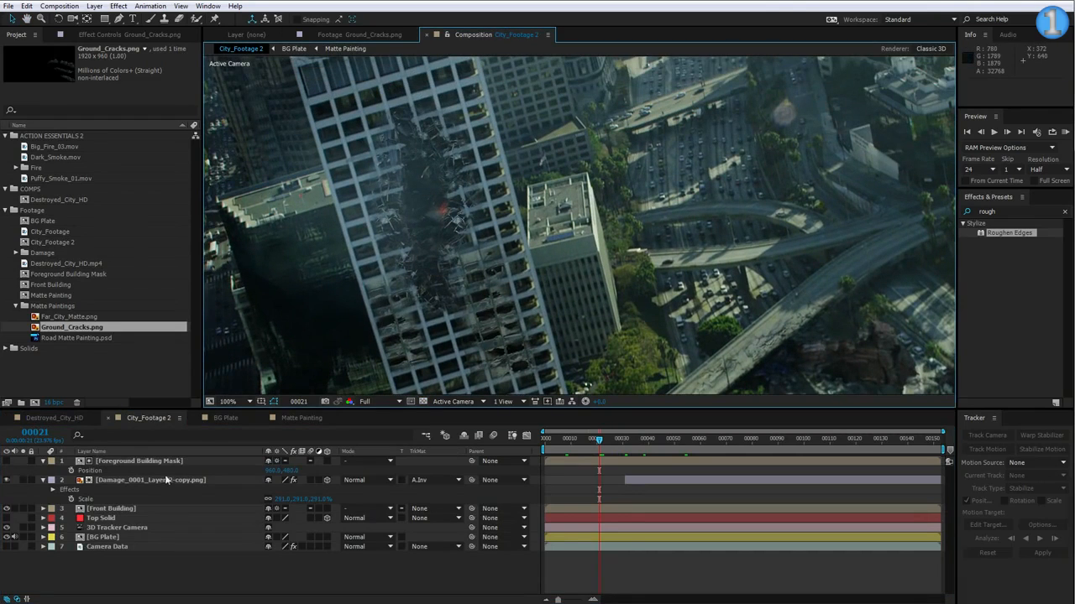
# Open the Front Building comp and switch on motion blur for all of its layers.
pyautogui.click(52, 510)
pyautogui.doubleClick(109, 509)
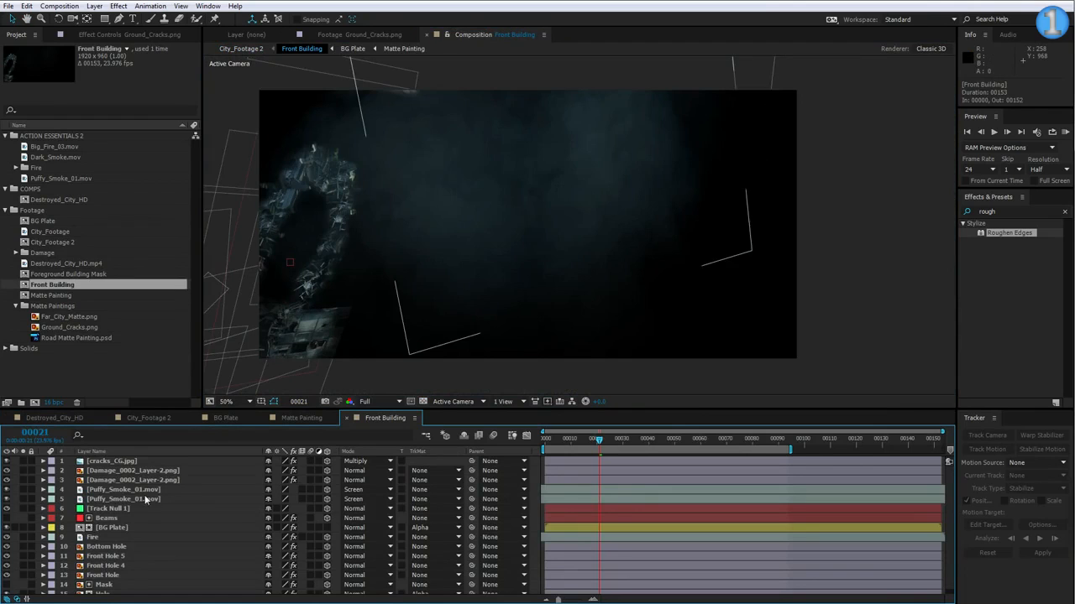
pyautogui.press('`')
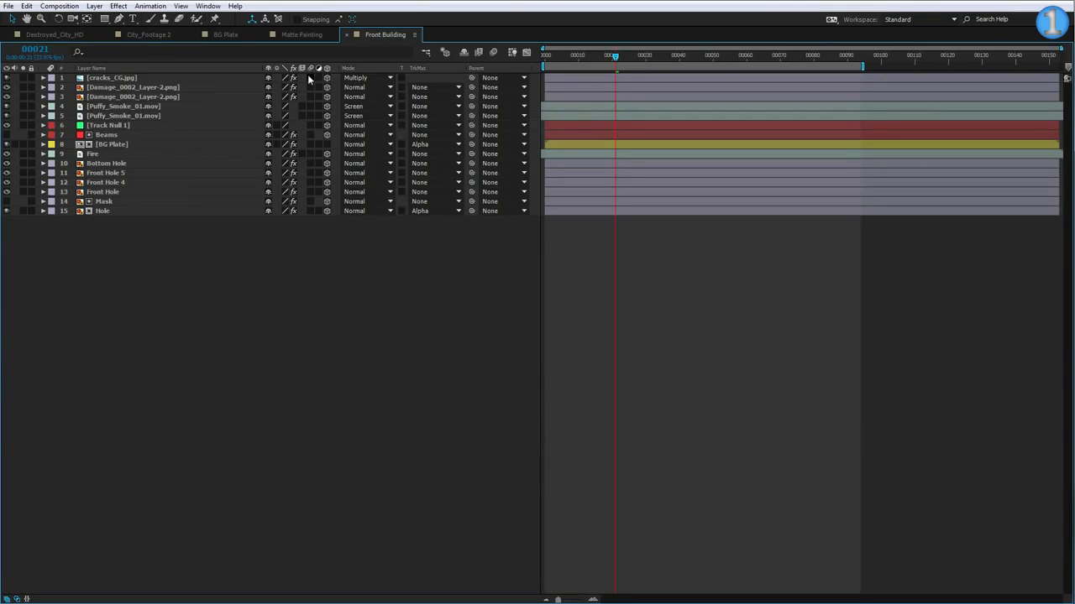
pyautogui.moveTo(309, 78); pyautogui.dragTo(312, 211)
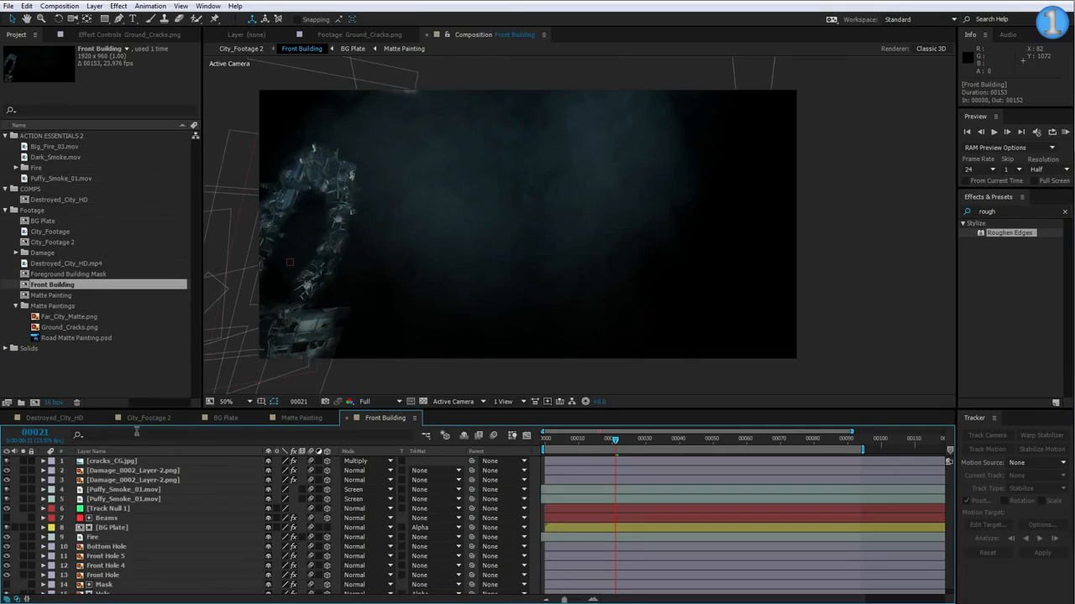
# Return to City_Footage 2, enable motion blur for the comp and compare the building damage with and without it.
pyautogui.click(148, 417)
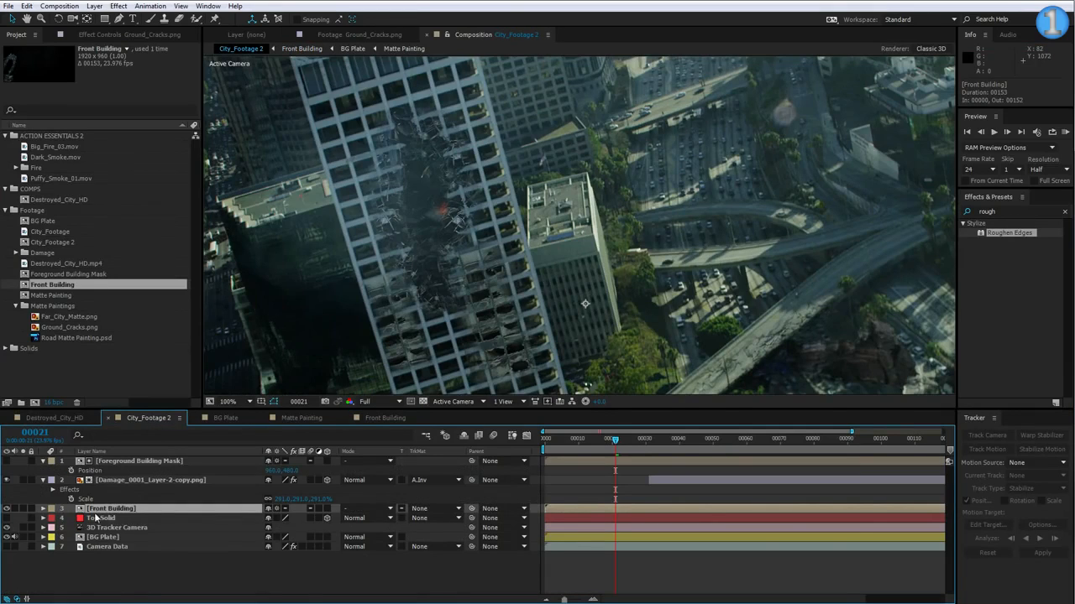
pyautogui.click(494, 437)
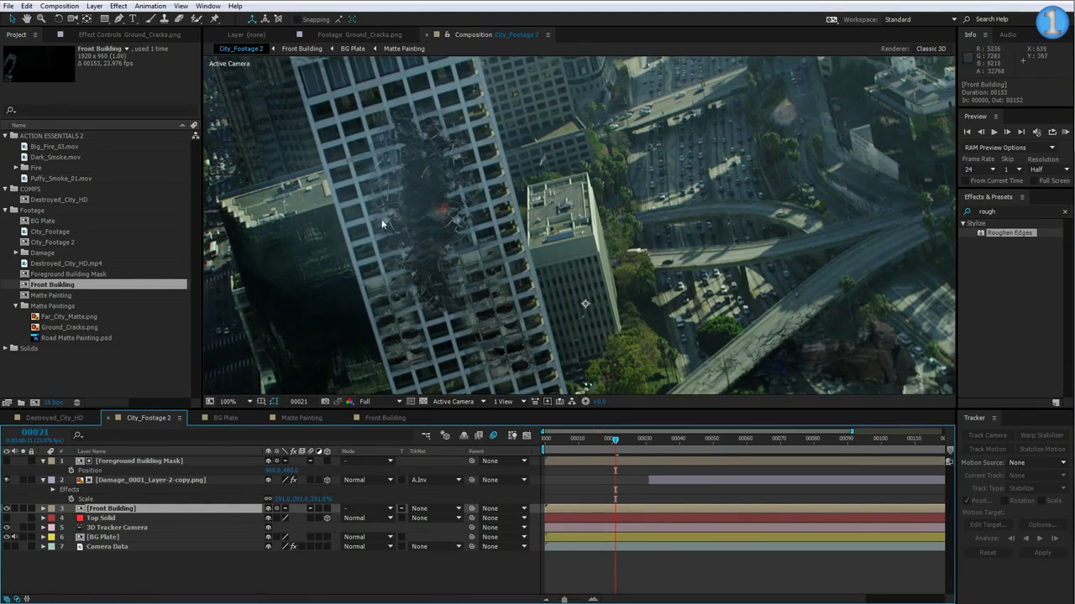
pyautogui.scroll(1, 385, 262)
pyautogui.moveTo(339, 258); pyautogui.dragTo(492, 280)
pyautogui.moveTo(398, 223); pyautogui.dragTo(475, 242)
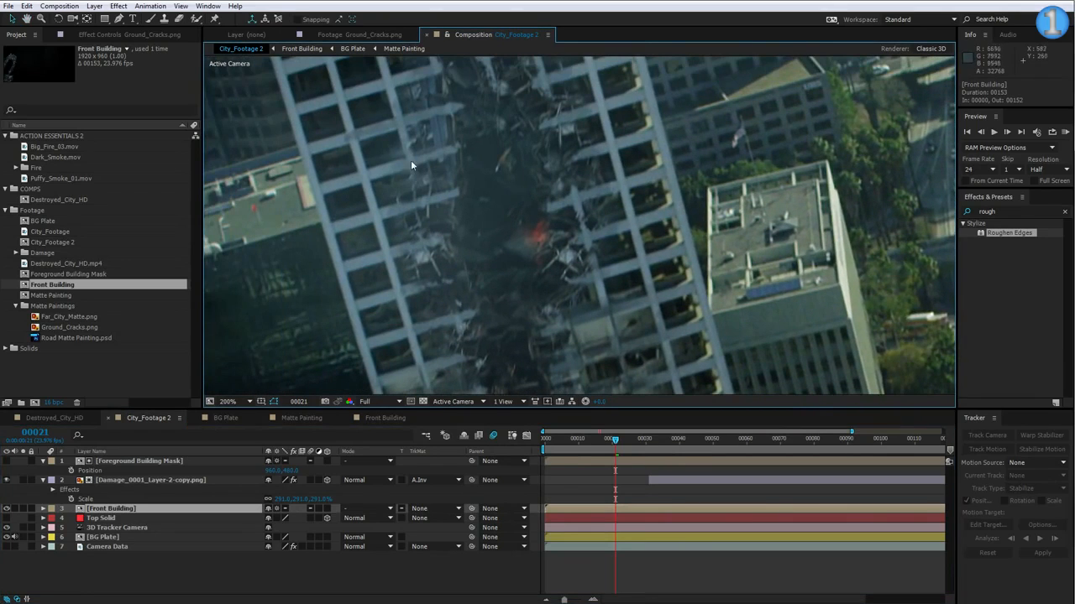
pyautogui.click(492, 436)
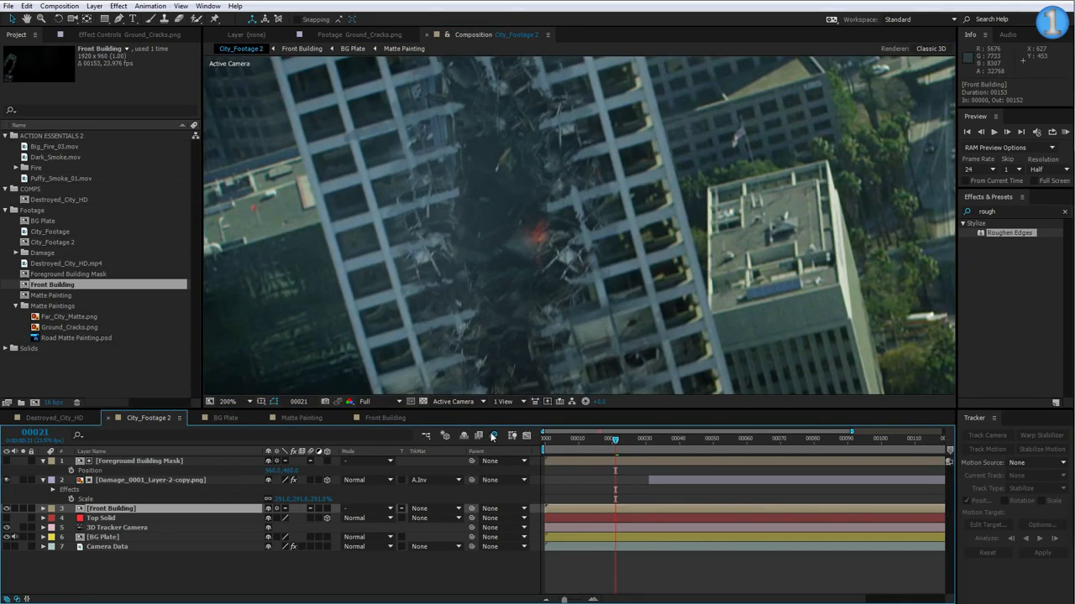
# Inspect the upper part of the motion-blurred building damage and preview the shot further along the timeline.
pyautogui.scroll(-1, 525, 254)
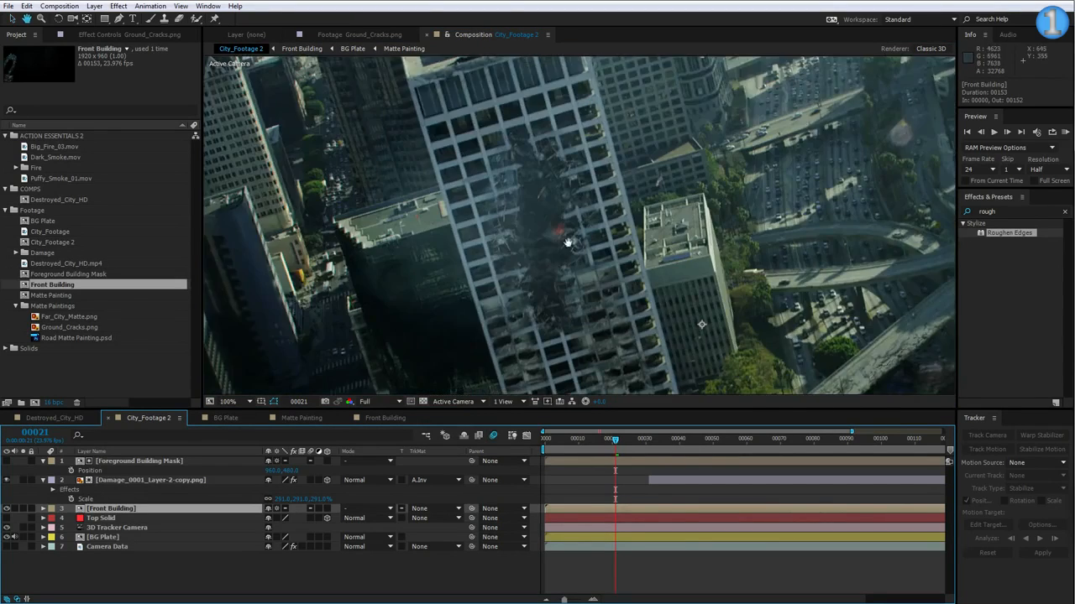
pyautogui.moveTo(568, 243); pyautogui.dragTo(472, 181)
pyautogui.moveTo(556, 142); pyautogui.dragTo(542, 285)
pyautogui.moveTo(530, 163); pyautogui.dragTo(499, 185)
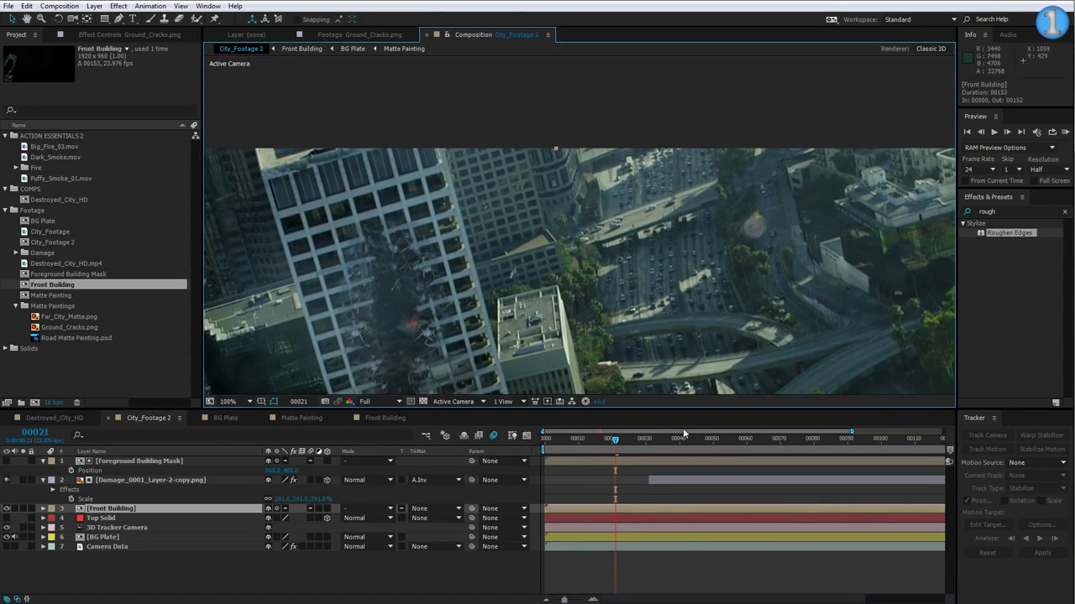
pyautogui.click(730, 438)
pyautogui.press('KP_0')
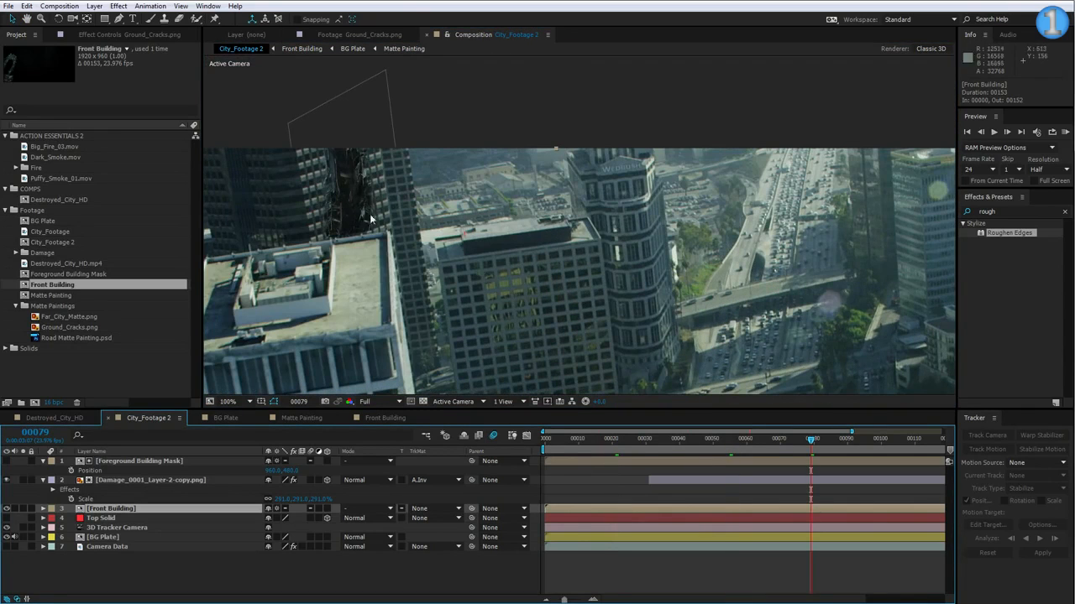
# Go back to the start of City_Footage 2 and preview the full-frame shot with motion blur.
pyautogui.scroll(-1, 395, 238)
pyautogui.moveTo(597, 350); pyautogui.dragTo(554, 223)
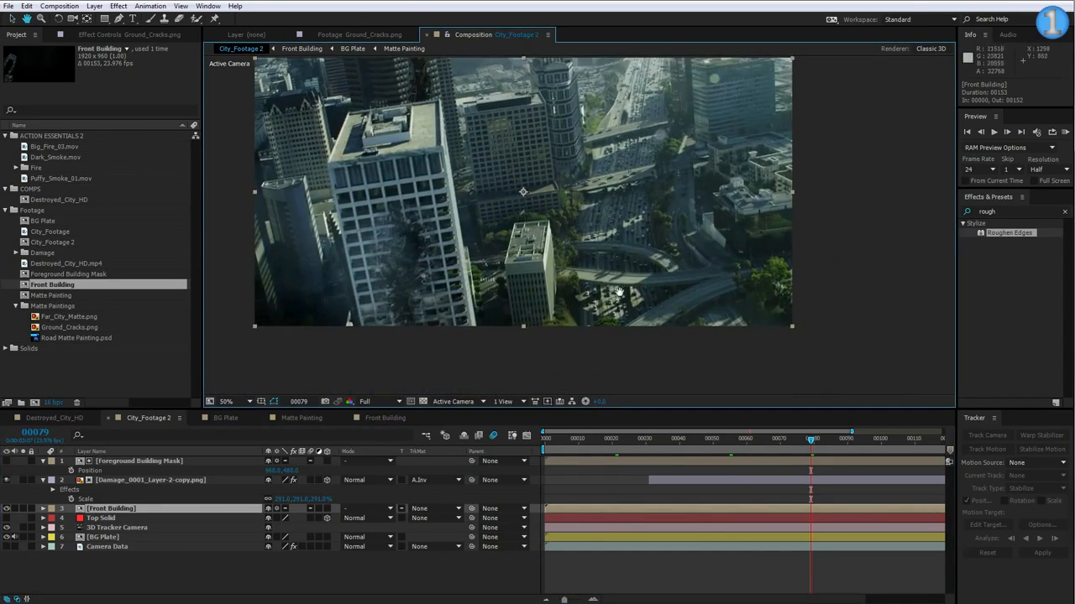
pyautogui.press('Home')
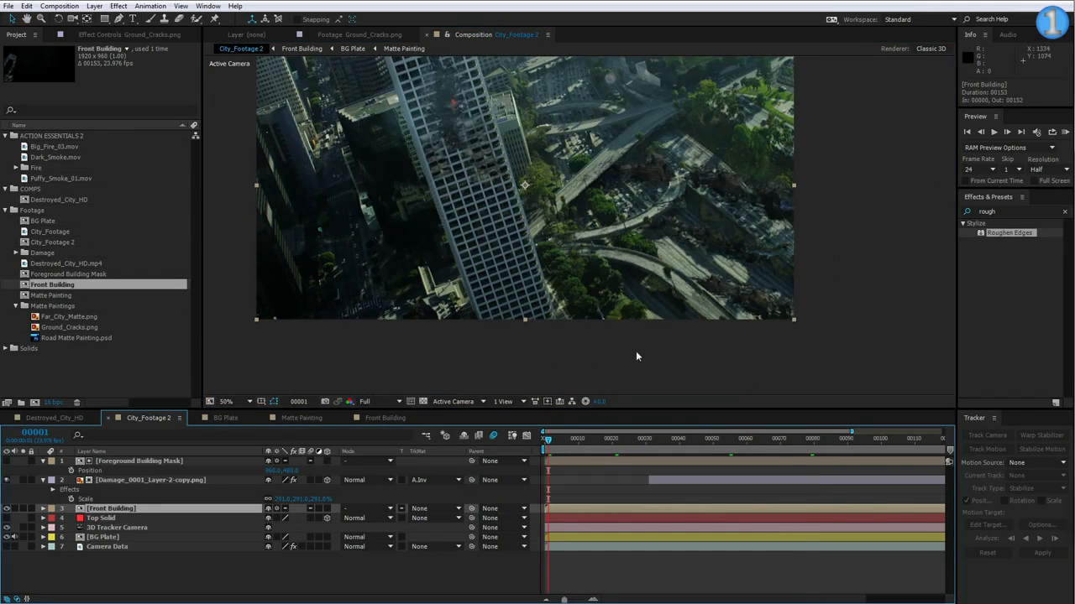
pyautogui.press('KP_0')
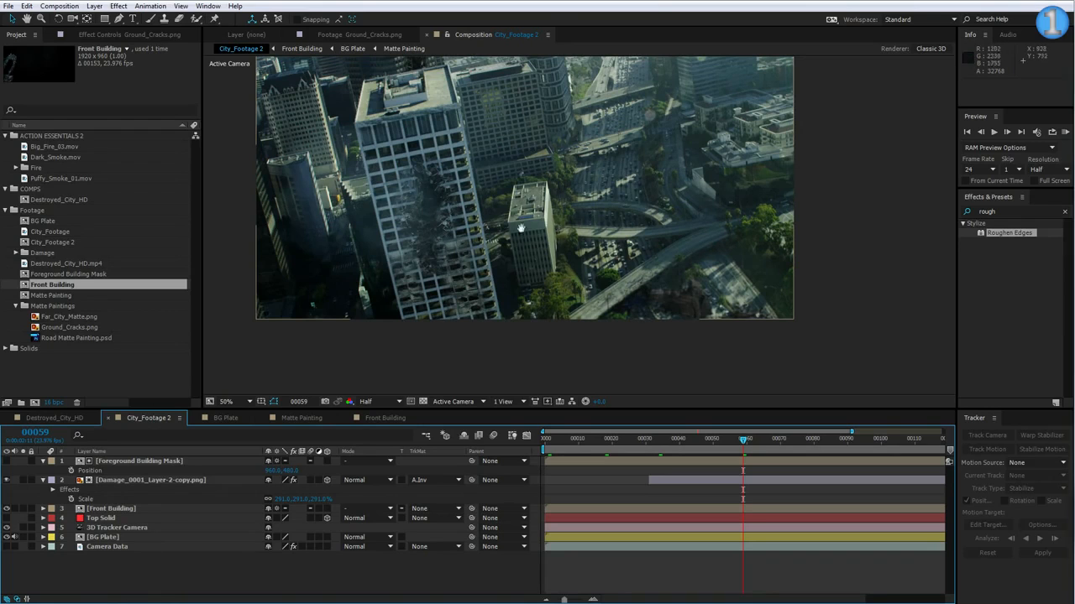
pyautogui.moveTo(536, 202); pyautogui.dragTo(557, 246)
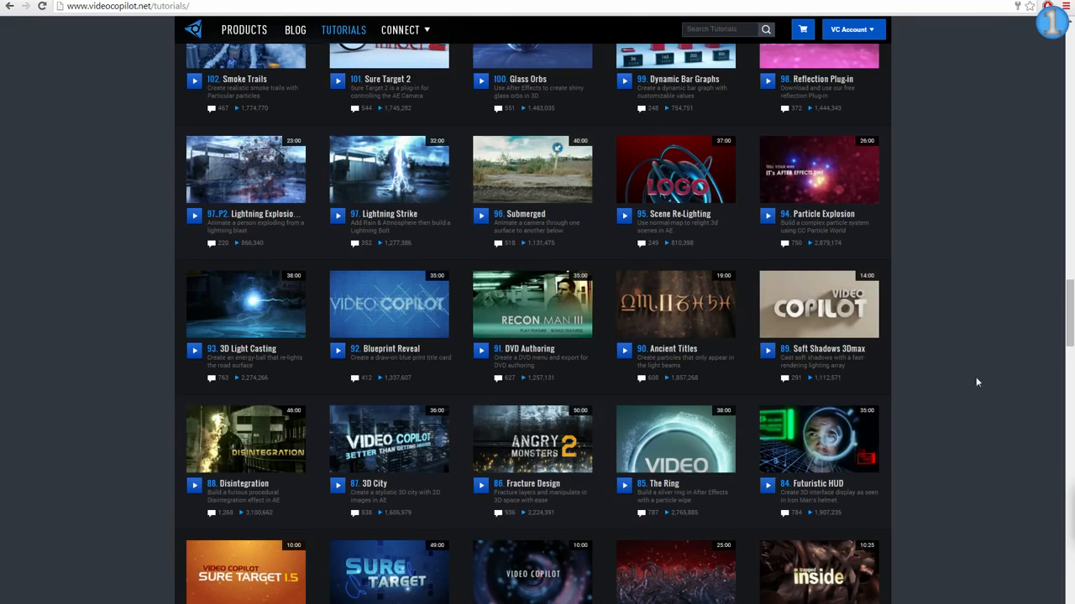
# Browse the tutorials page on the Video Copilot website and scrub the Destroyed_City_HD reference around frame 737.
pyautogui.scroll(-1, 977, 382)
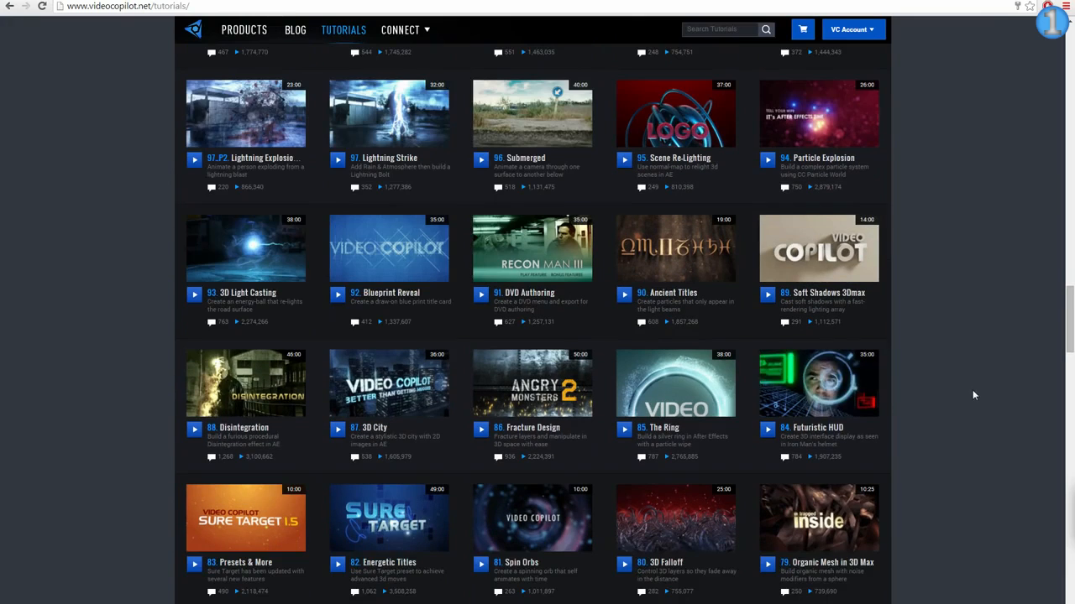
pyautogui.moveTo(732, 386)
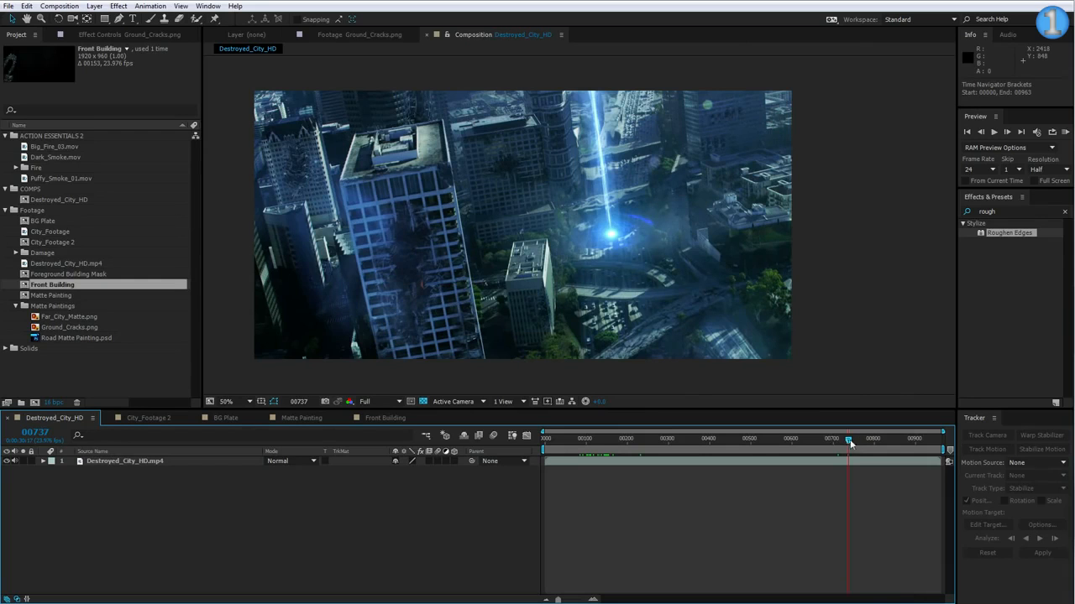
pyautogui.moveTo(850, 443)
pyautogui.mouseDown()
pyautogui.moveTo(840, 439)
pyautogui.moveTo(866, 440)
pyautogui.moveTo(858, 449)
pyautogui.mouseUp()
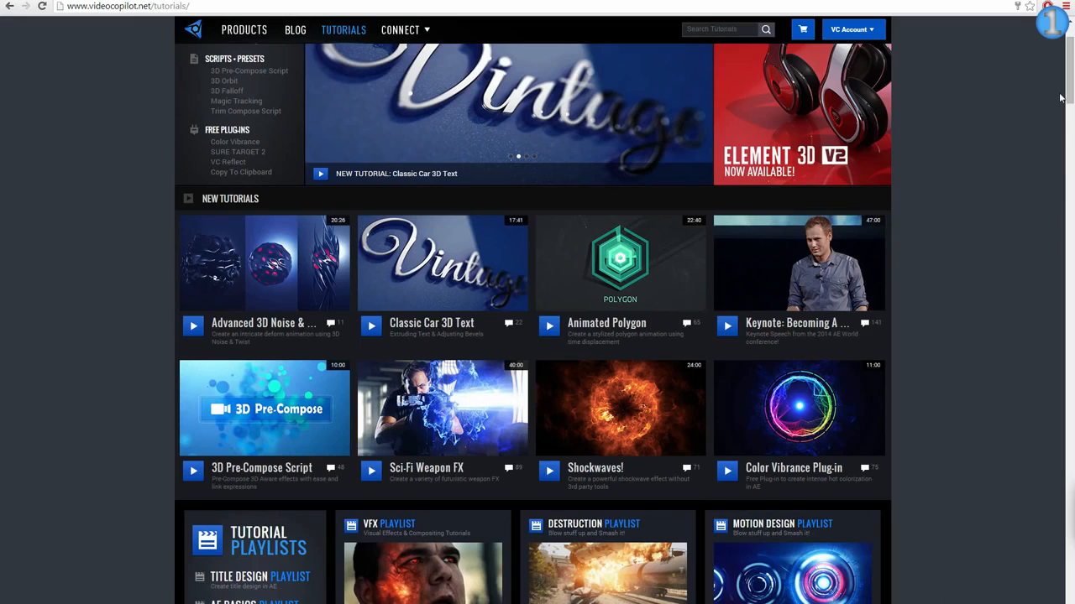
pyautogui.scroll(-1, 1039, 355)
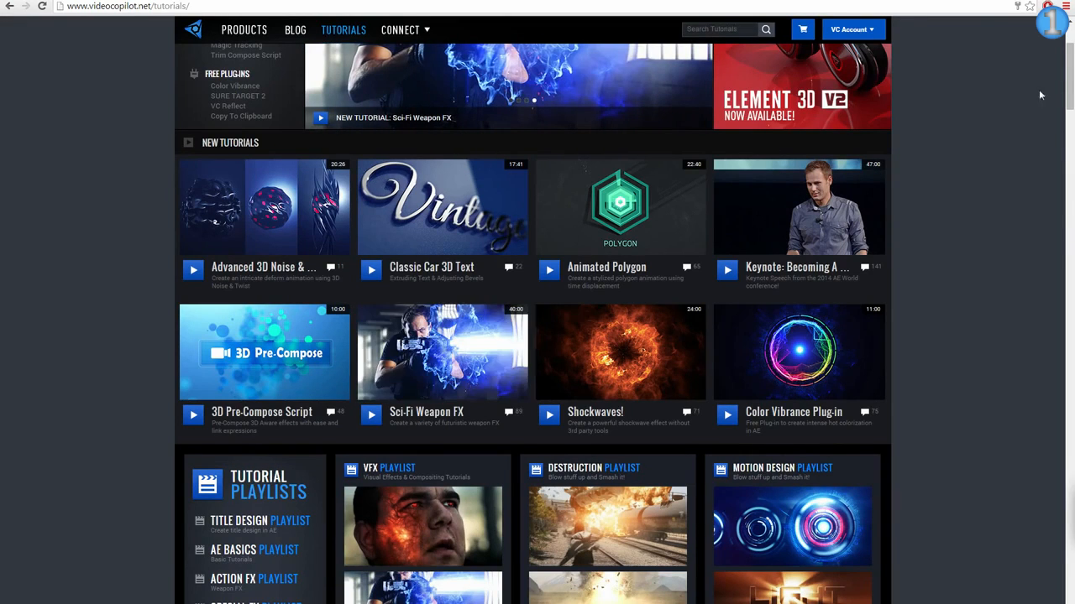
pyautogui.scroll(-1, 1064, 93)
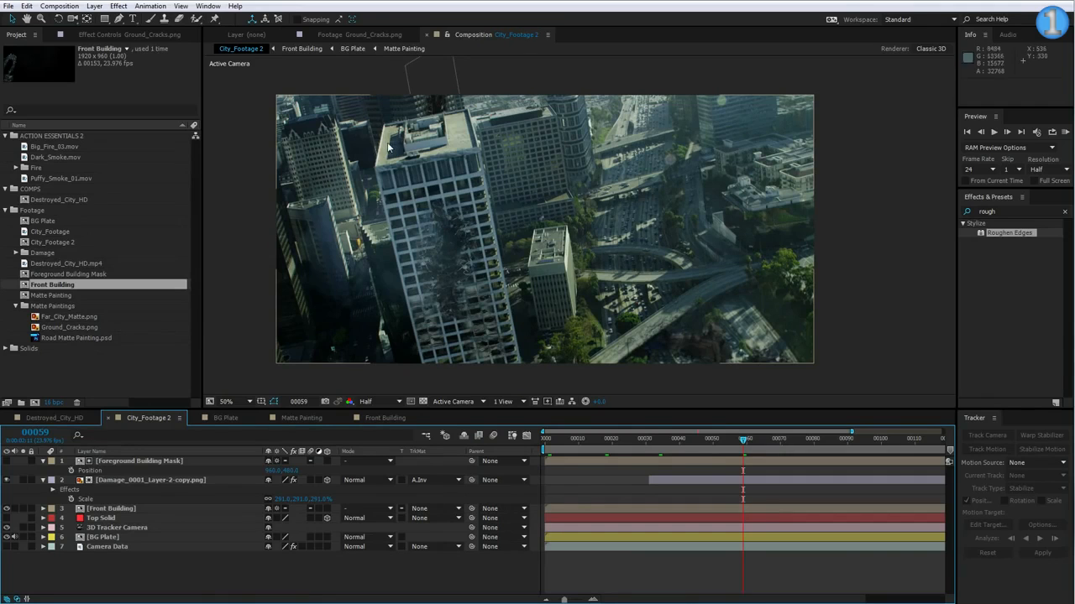
# Add an adjustment layer above all layers in City_Footage 2 and apply a Curves effect to it.
pyautogui.click(94, 5)
pyautogui.moveTo(117, 15)
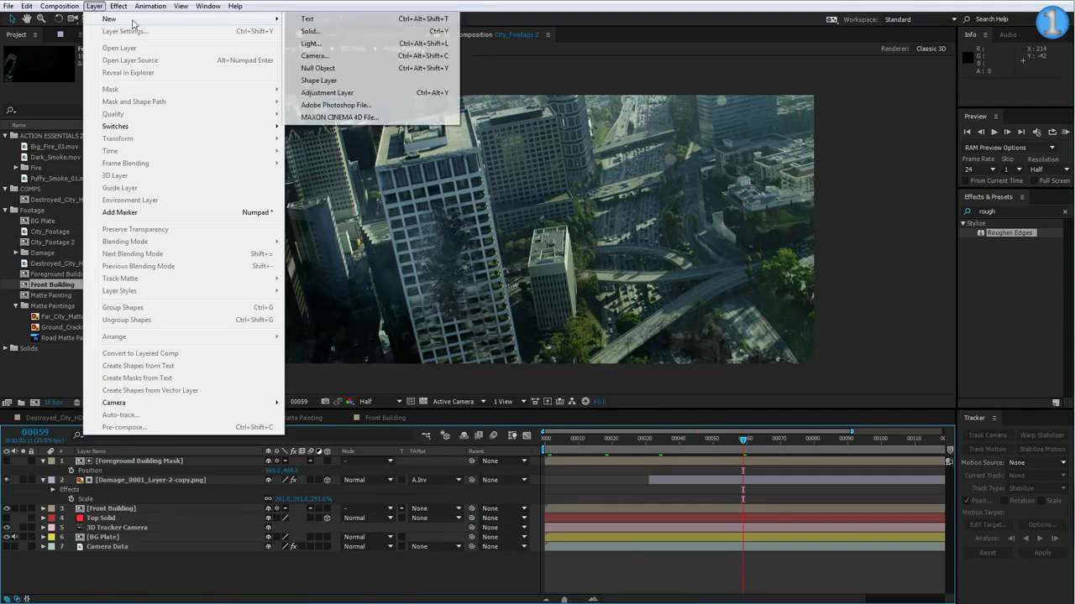
pyautogui.click(319, 90)
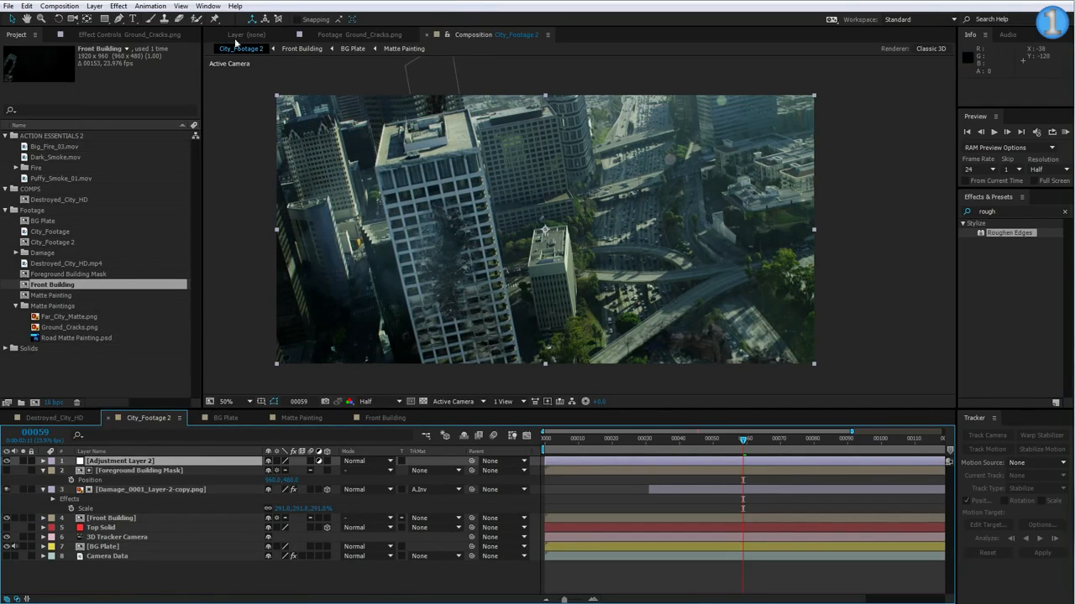
pyautogui.click(125, 7)
pyautogui.moveTo(224, 131)
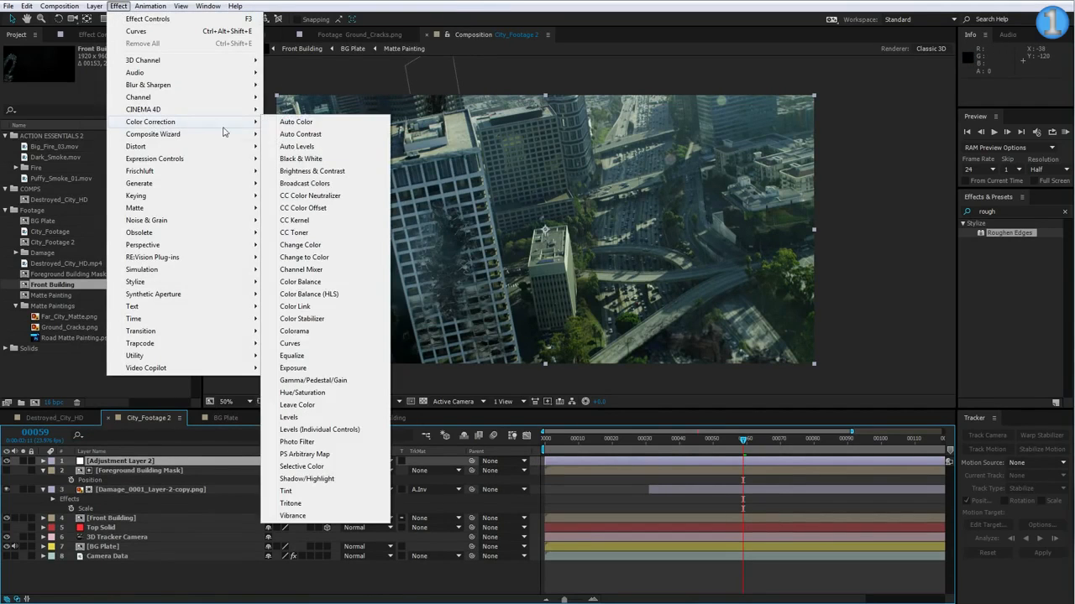
pyautogui.click(290, 344)
# Grade the adjustment layer cooler by slightly raising the blue curve and lowering the red curve in the darker tones.
pyautogui.click(124, 73)
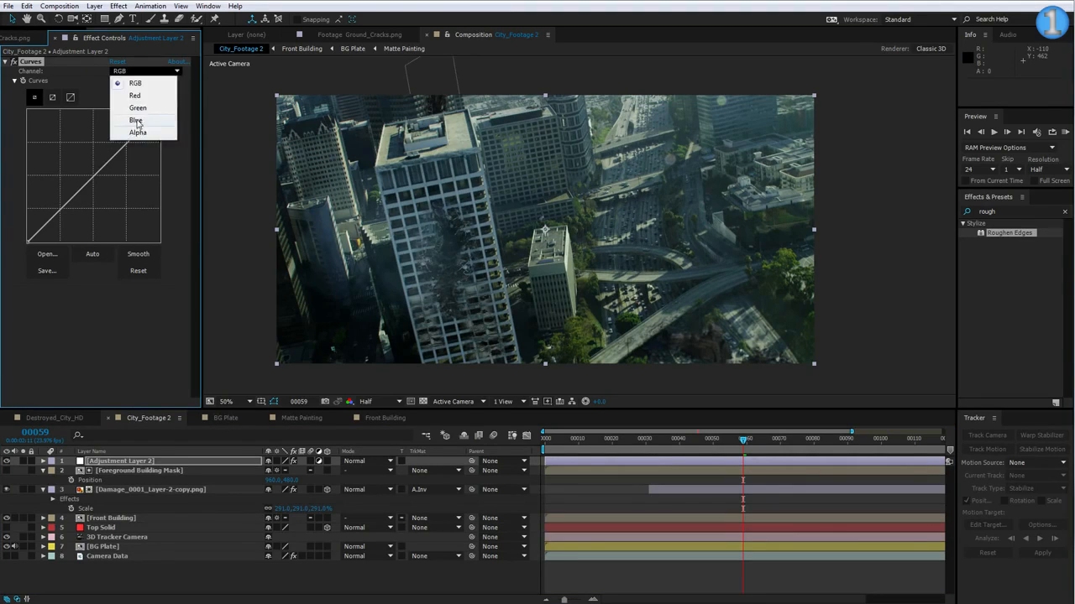
pyautogui.click(139, 126)
pyautogui.moveTo(73, 198); pyautogui.dragTo(75, 194)
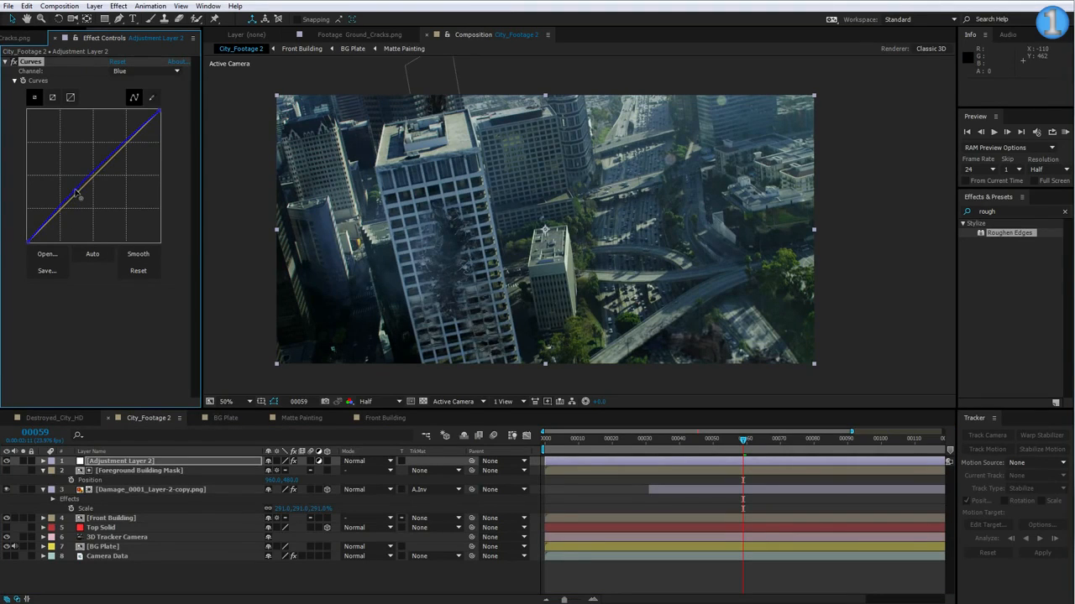
pyautogui.click(147, 70)
pyautogui.click(139, 82)
pyautogui.click(76, 201)
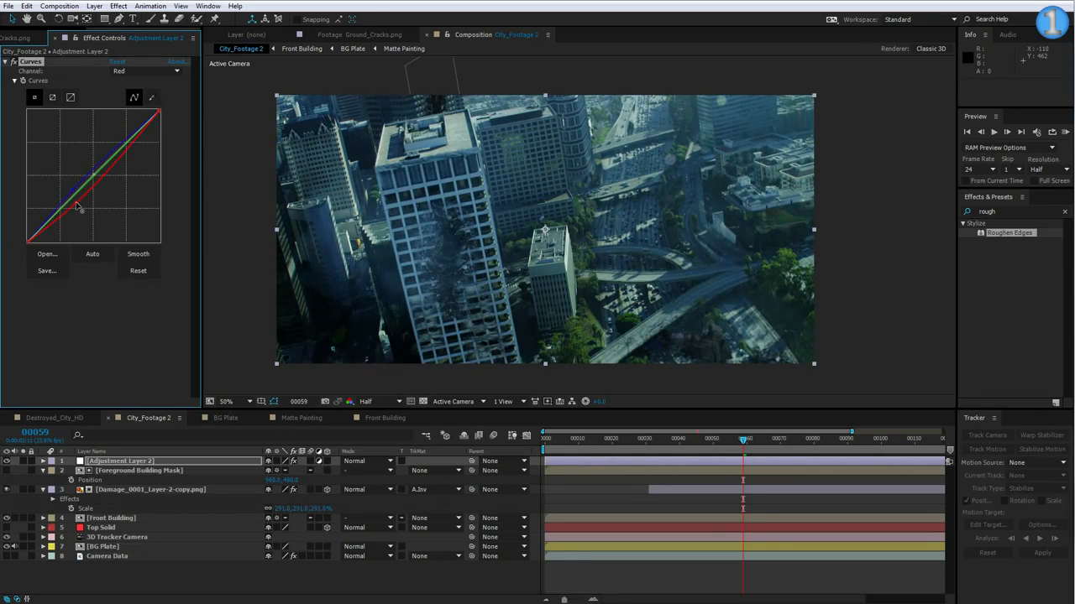
pyautogui.moveTo(56, 214); pyautogui.dragTo(63, 219)
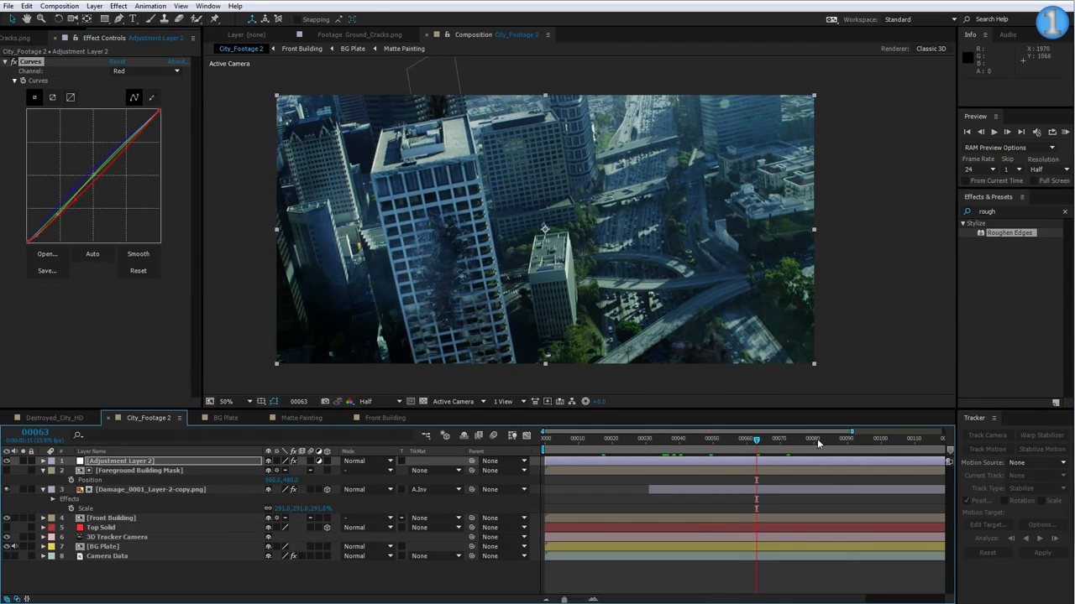
# At frame 88, apply Levels to the Damage_0001_Layer-2-copy.png layer and raise Output Black to 1285.
pyautogui.click(841, 438)
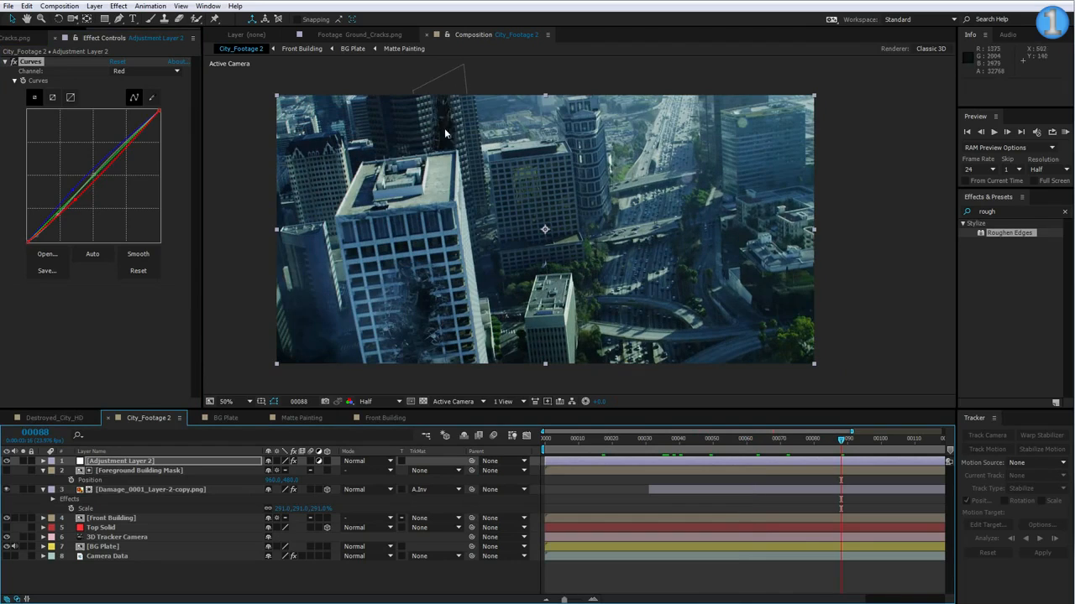
pyautogui.click(126, 489)
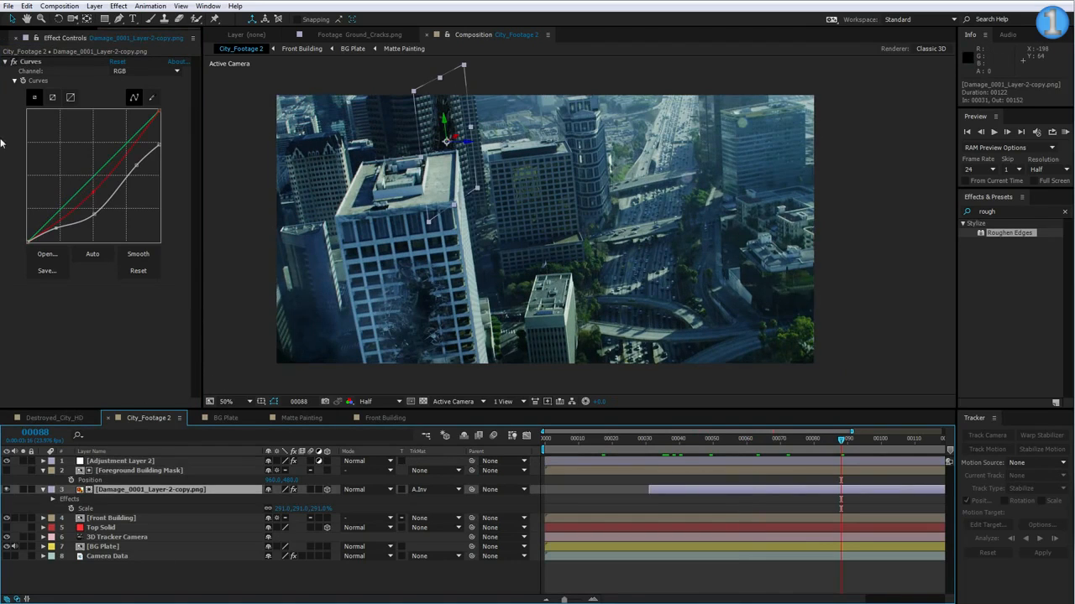
pyautogui.click(118, 6)
pyautogui.moveTo(156, 121)
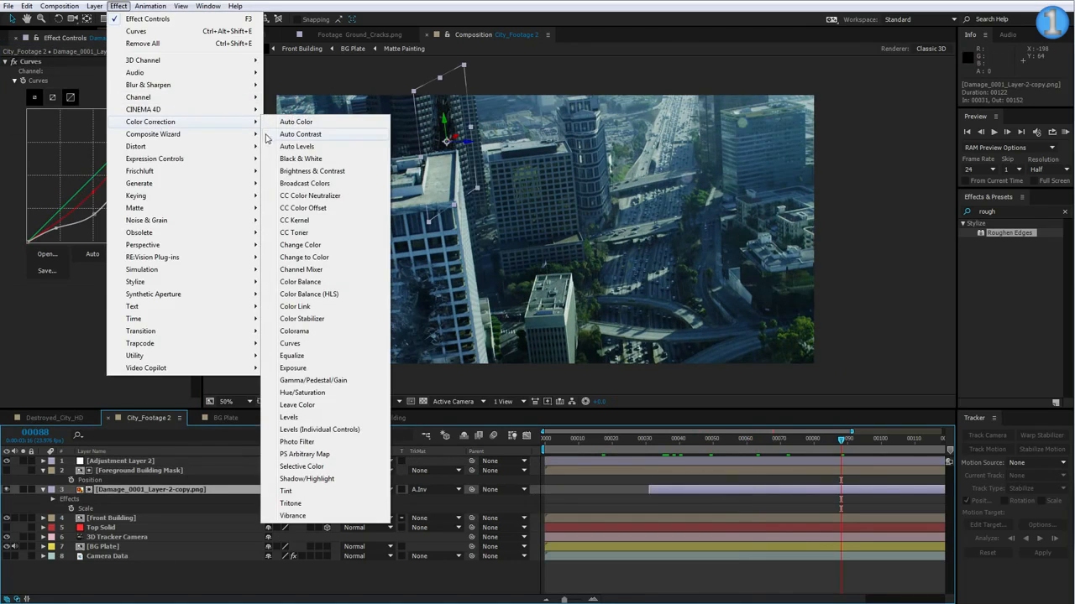
pyautogui.click(289, 417)
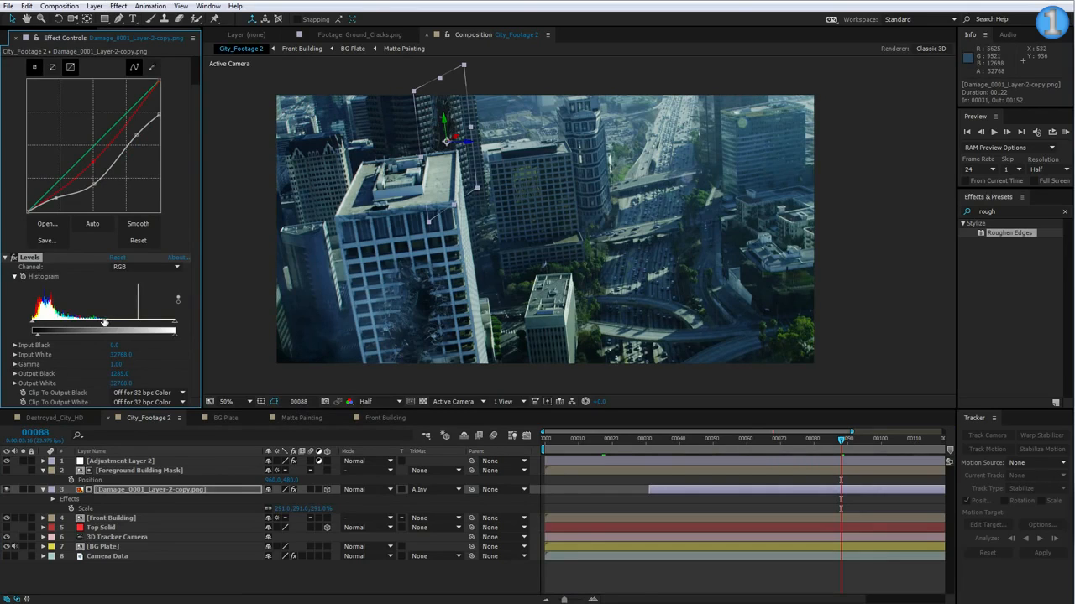
# Preview the color-graded damage shot and inspect the front building at frame 105.
pyautogui.moveTo(93, 327)
pyautogui.mouseDown()
pyautogui.moveTo(116, 331)
pyautogui.moveTo(98, 334)
pyautogui.mouseUp()
pyautogui.click(612, 557)
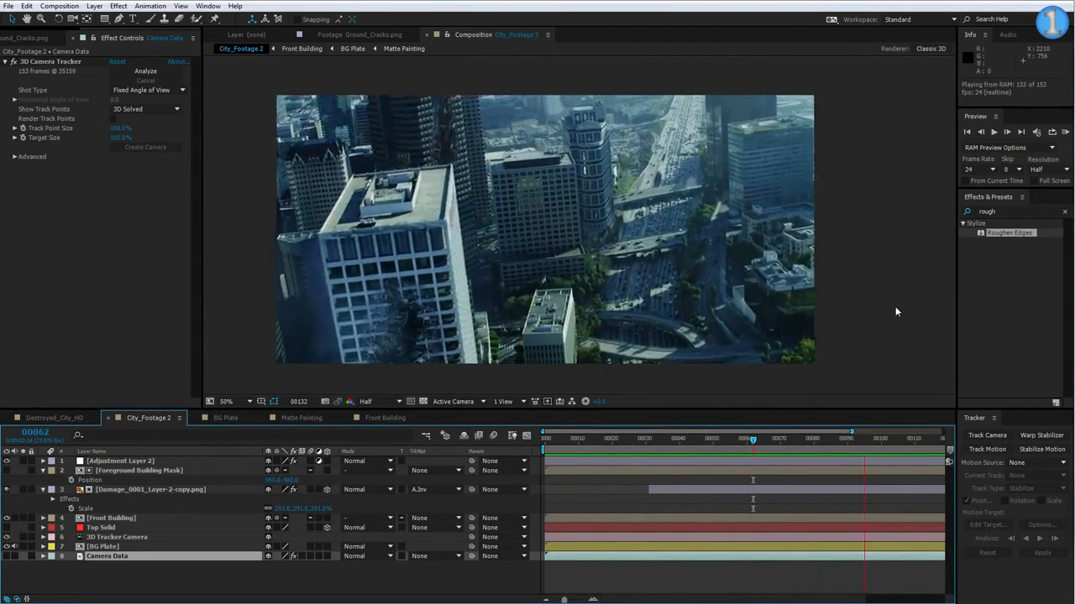
pyautogui.click(865, 443)
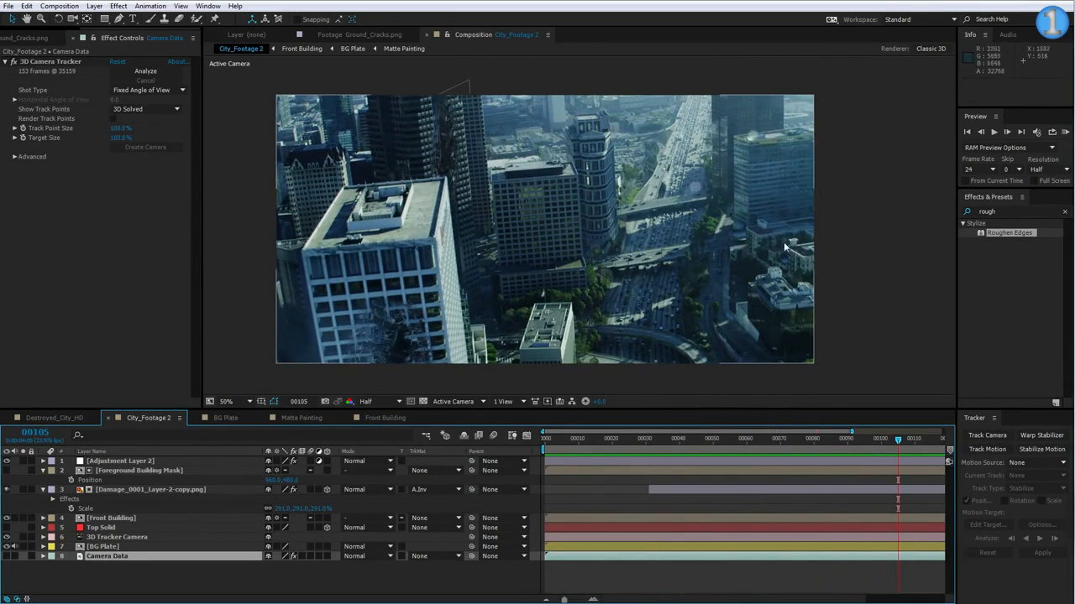
pyautogui.click(447, 250)
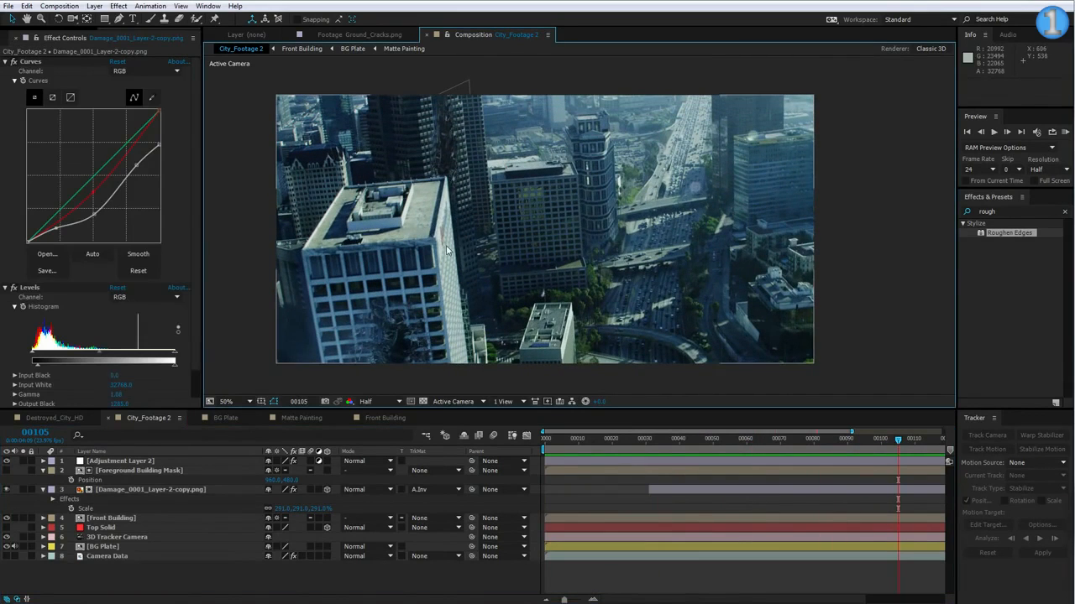
# Add a composition-sized white solid above all layers and apply the Element effect to it.
pyautogui.click(94, 6)
pyautogui.moveTo(114, 19)
pyautogui.click(309, 30)
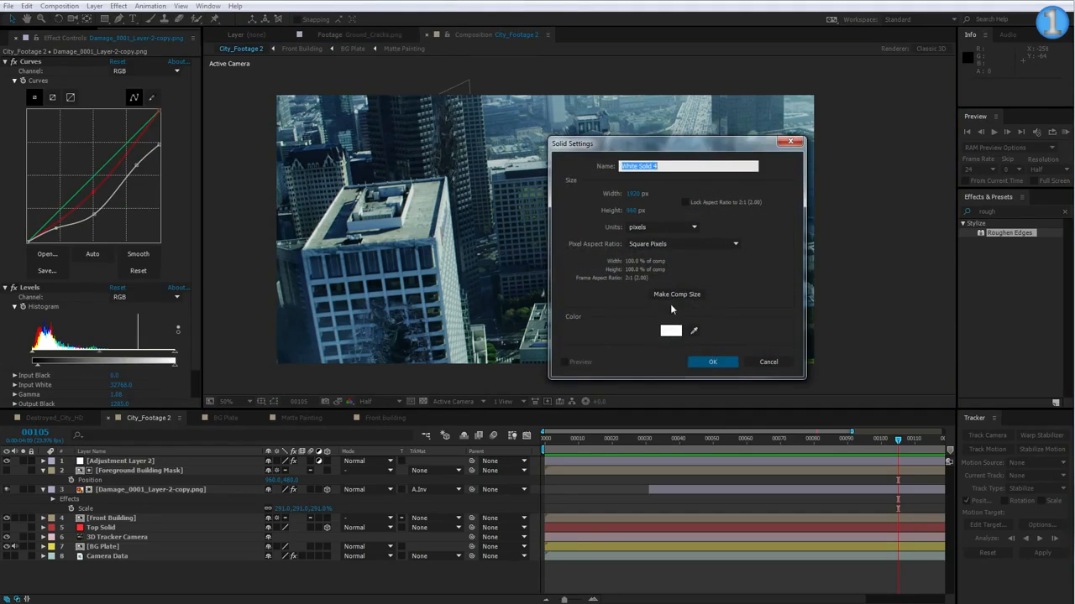
pyautogui.click(711, 362)
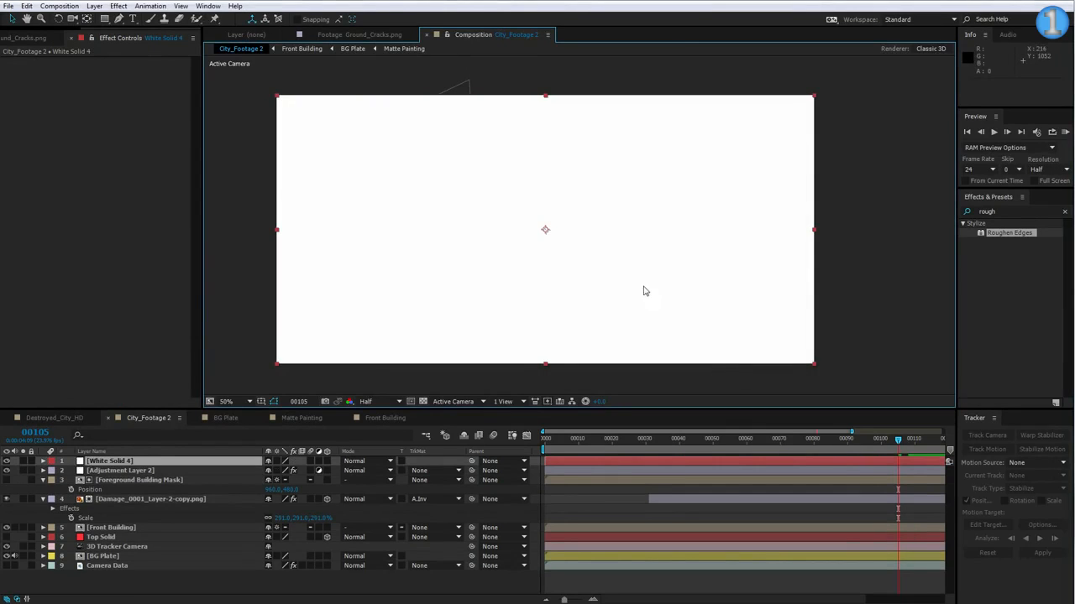
pyautogui.moveTo(1001, 213); pyautogui.dragTo(859, 219)
pyautogui.write('element')
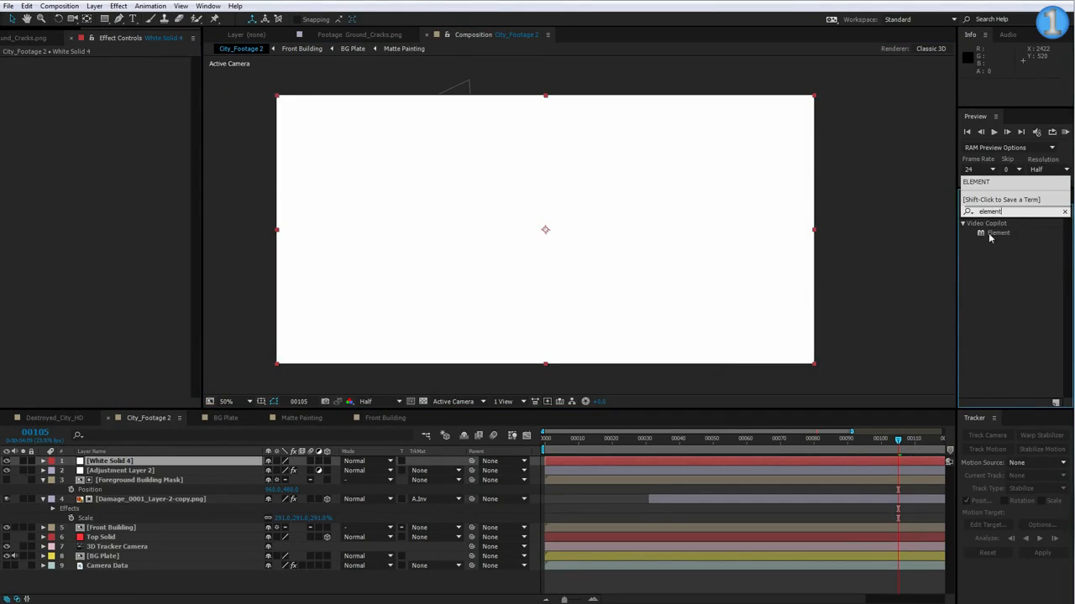
pyautogui.moveTo(989, 237); pyautogui.dragTo(324, 250)
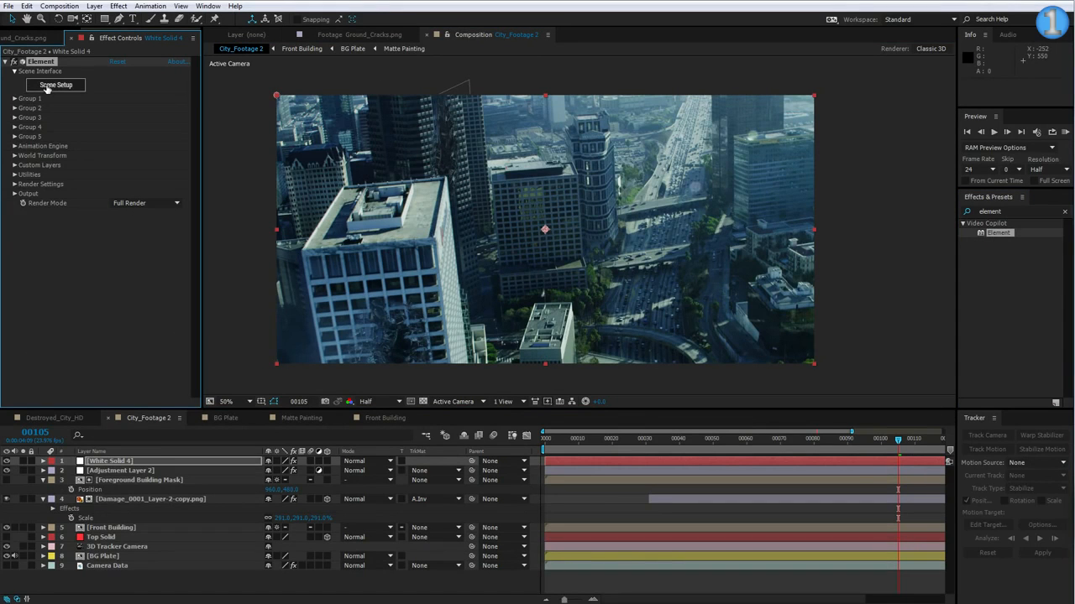
# Add the Fighter_Jet_02 model from the Jet_Strike set to the Element scene and turn off draft textures.
pyautogui.click(49, 86)
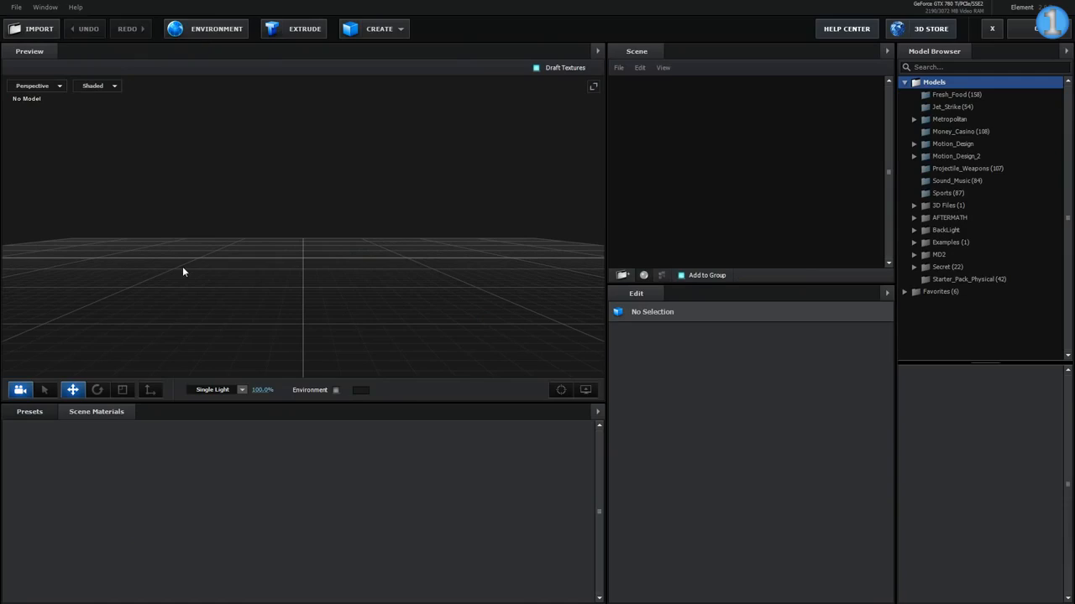
pyautogui.click(919, 108)
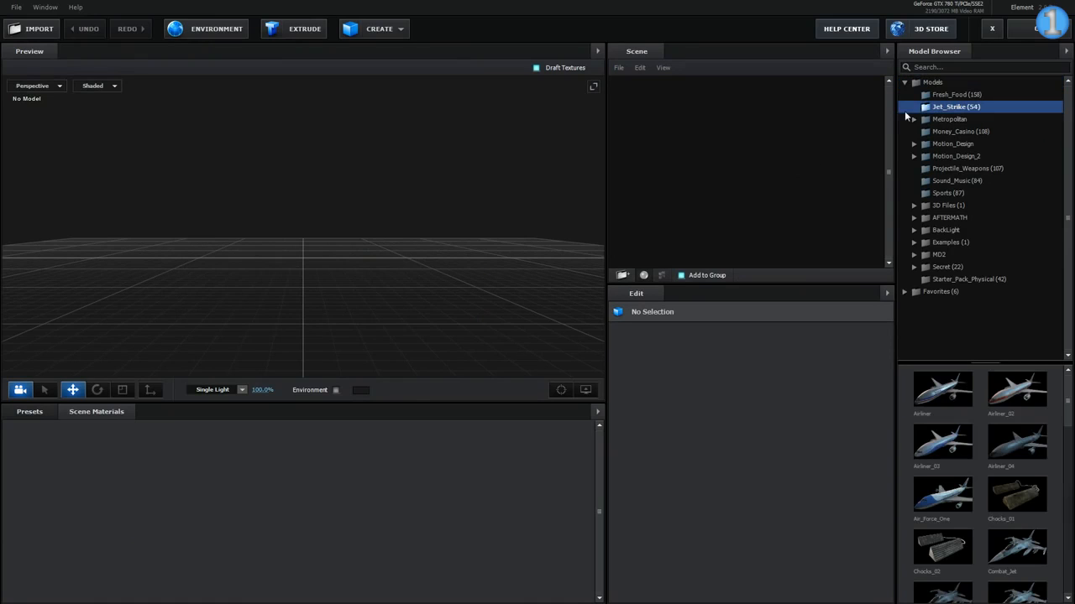
pyautogui.moveTo(1068, 389); pyautogui.dragTo(1068, 435)
pyautogui.click(1016, 548)
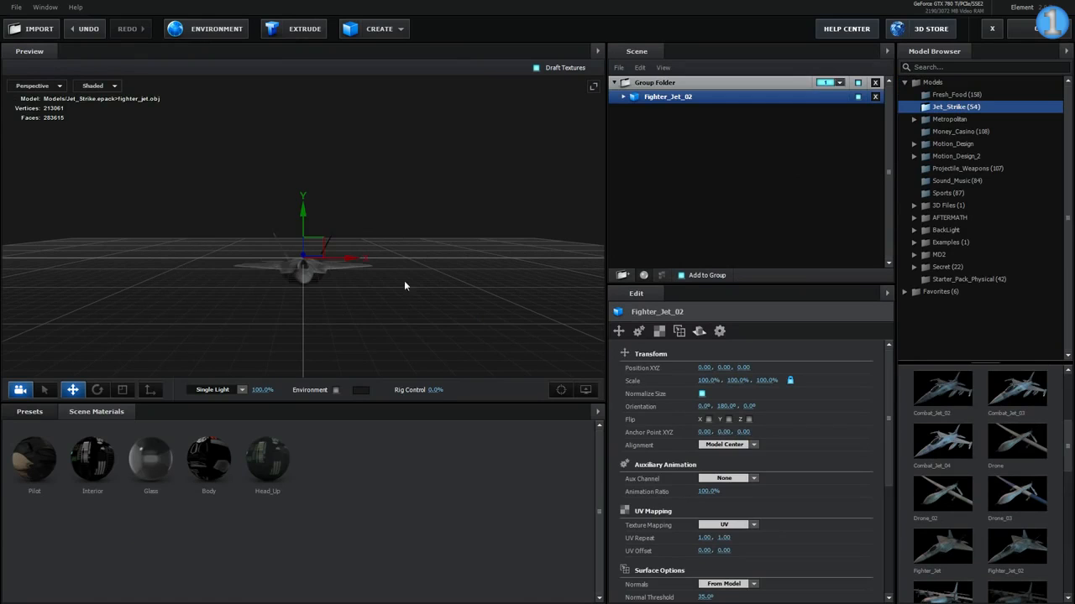
pyautogui.moveTo(404, 283)
pyautogui.mouseDown()
pyautogui.moveTo(324, 307)
pyautogui.moveTo(332, 279)
pyautogui.moveTo(295, 311)
pyautogui.moveTo(359, 308)
pyautogui.moveTo(321, 300)
pyautogui.moveTo(389, 290)
pyautogui.moveTo(437, 264)
pyautogui.moveTo(408, 274)
pyautogui.mouseUp()
pyautogui.scroll(5, 327, 300)
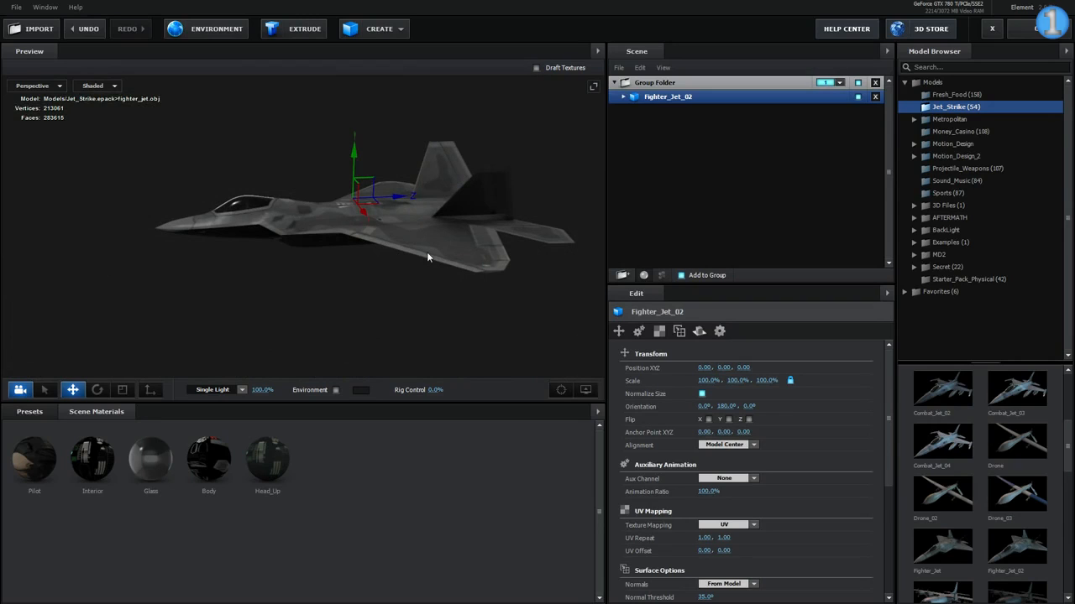
pyautogui.moveTo(361, 264); pyautogui.dragTo(319, 267)
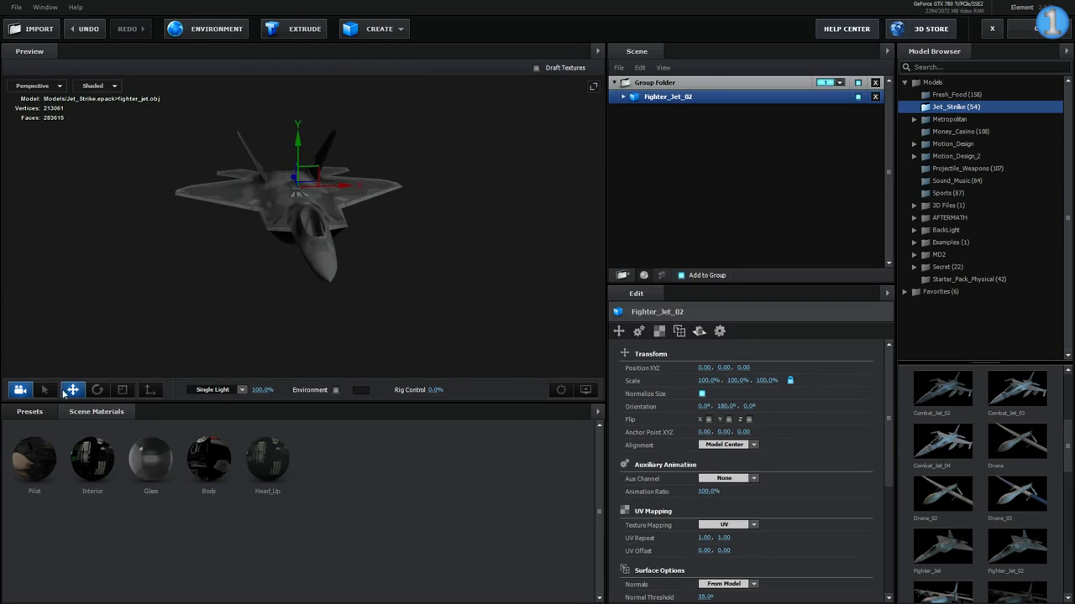
# Load the Basic_2K_15 environment preset and check its lighting and reflections around the fighter jet.
pyautogui.click(29, 411)
pyautogui.doubleClick(47, 439)
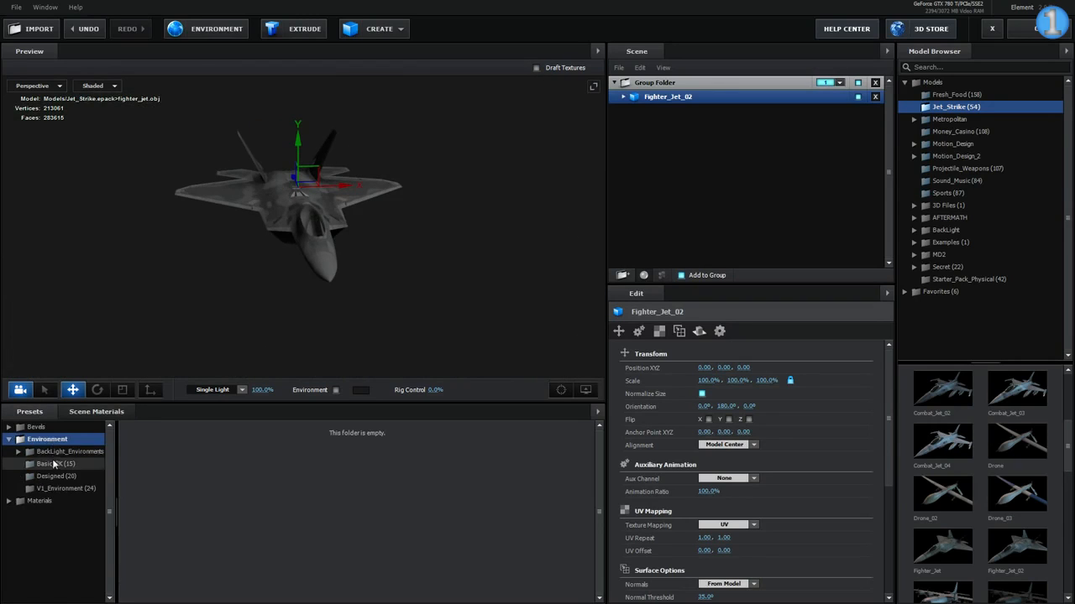
pyautogui.click(59, 464)
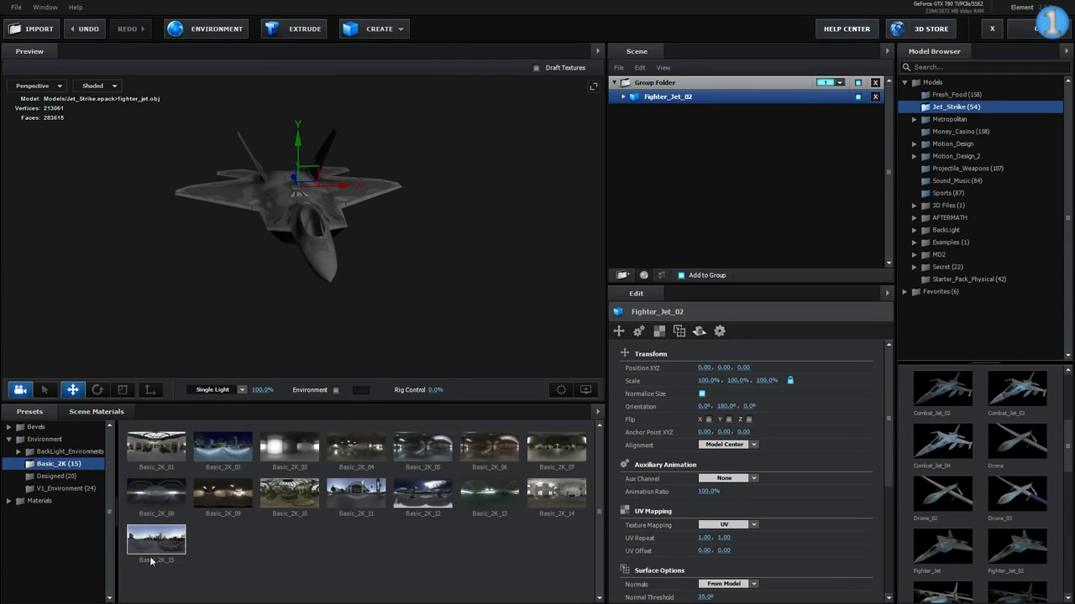
pyautogui.moveTo(252, 289)
pyautogui.mouseDown()
pyautogui.moveTo(193, 274)
pyautogui.moveTo(428, 257)
pyautogui.moveTo(327, 267)
pyautogui.moveTo(312, 247)
pyautogui.moveTo(257, 296)
pyautogui.mouseUp()
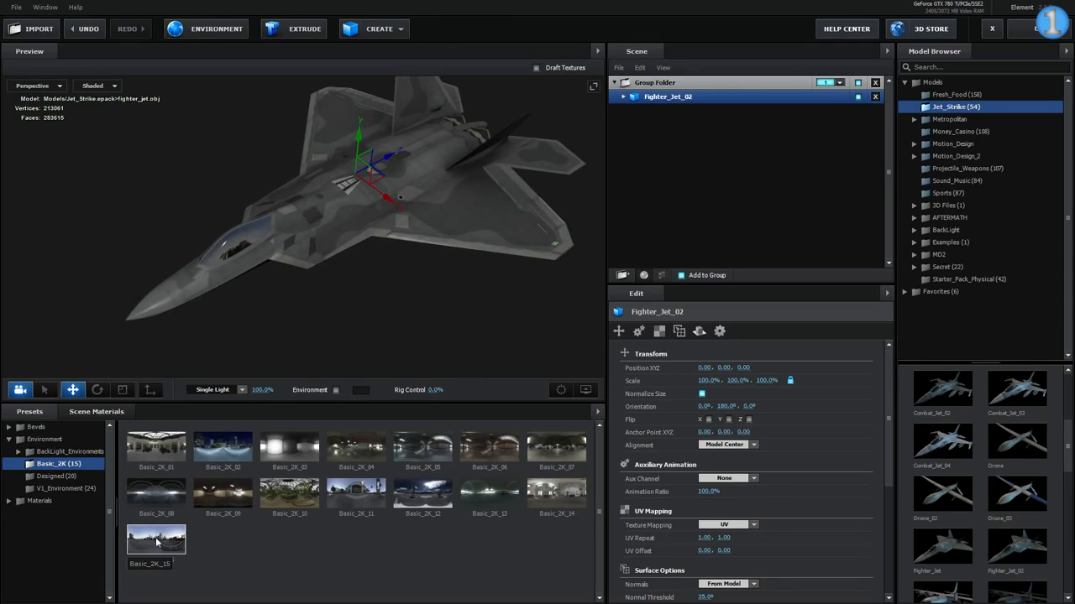
pyautogui.click(164, 547)
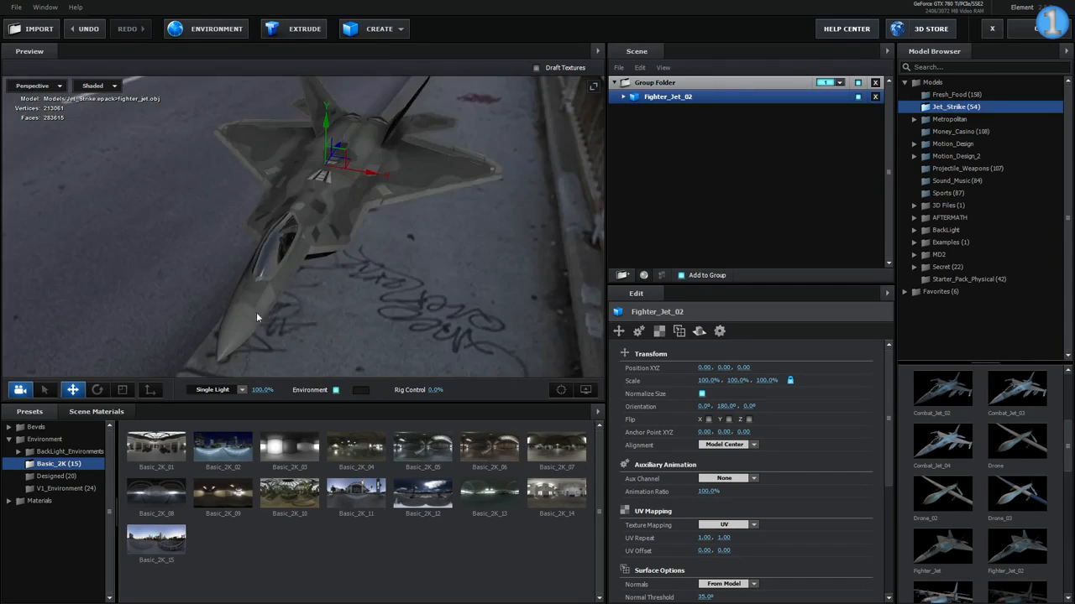
pyautogui.moveTo(256, 312); pyautogui.dragTo(337, 264)
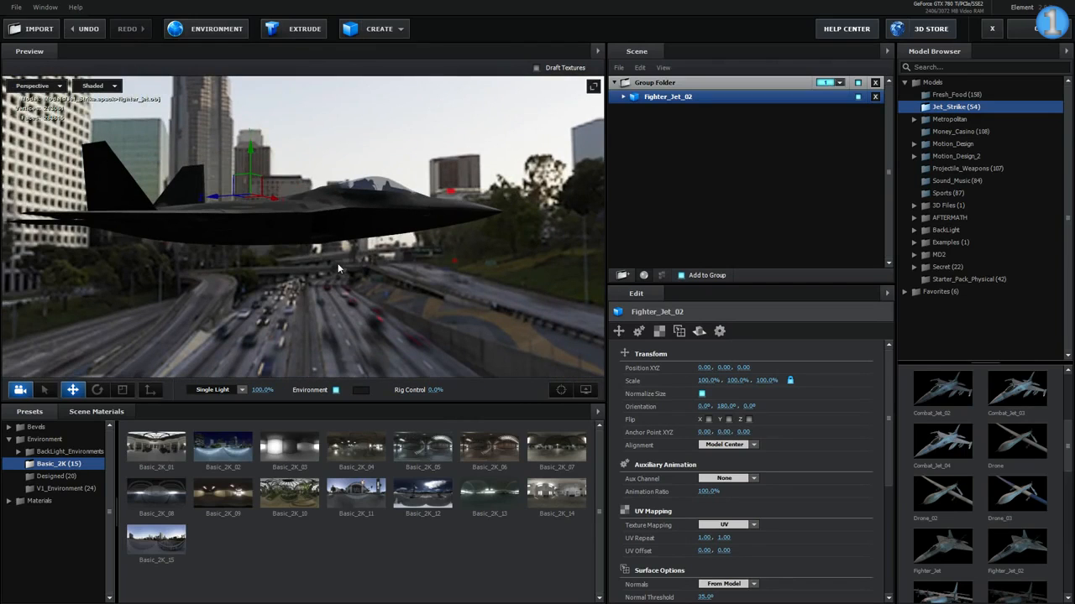
pyautogui.moveTo(370, 222); pyautogui.dragTo(319, 290)
# Inspect the physical shader and glossiness texture of the jet's Body material, and accept the Element scene.
pyautogui.doubleClick(262, 267)
pyautogui.click(701, 367)
pyautogui.click(697, 388)
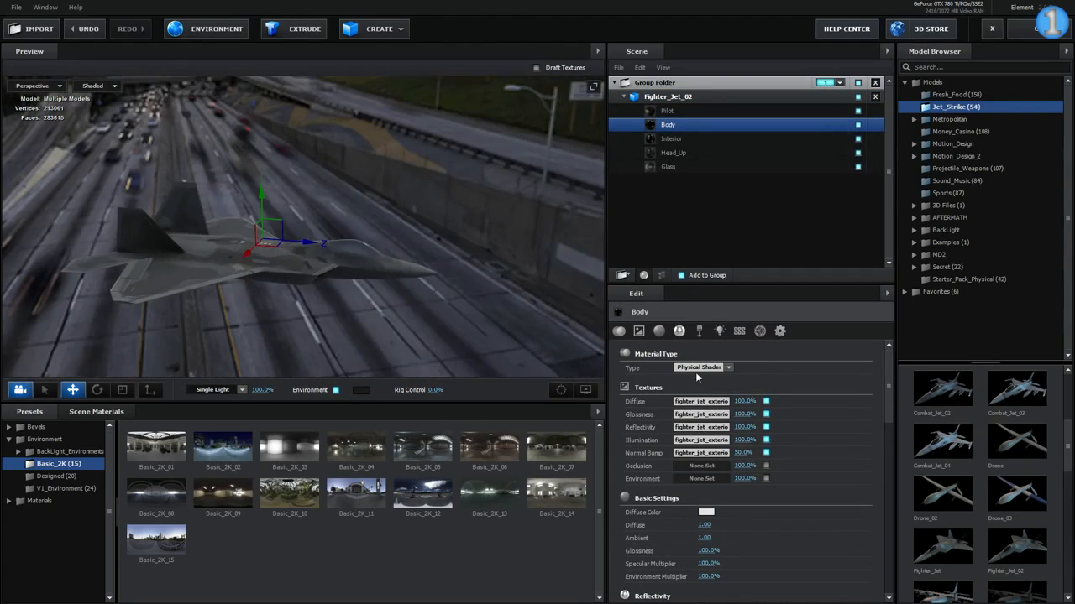
pyautogui.click(710, 414)
pyautogui.moveTo(889, 497); pyautogui.dragTo(728, 485)
pyautogui.click(850, 535)
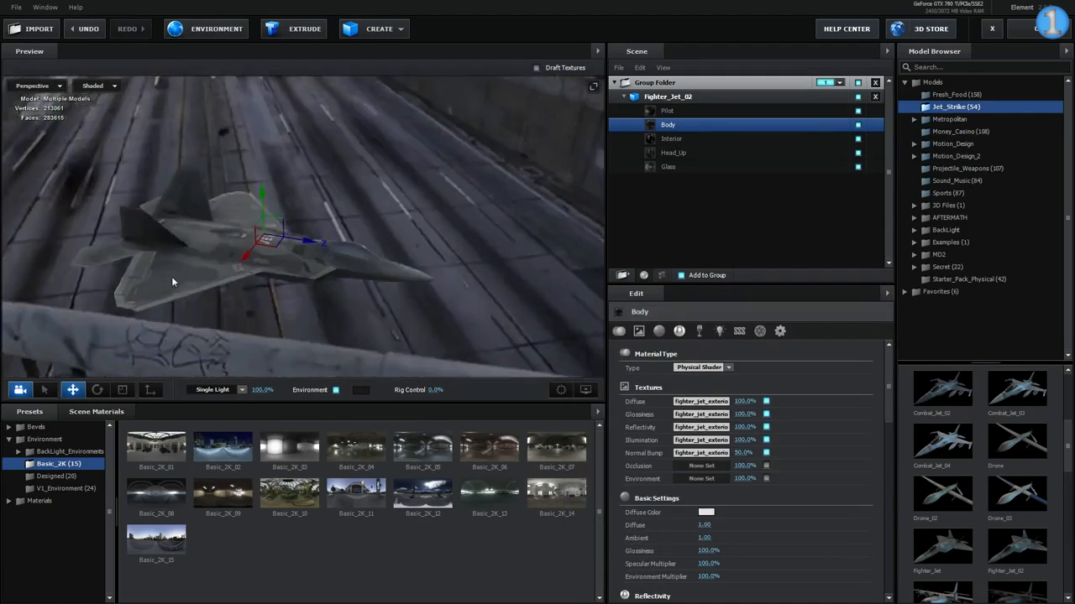
pyautogui.moveTo(171, 277); pyautogui.dragTo(394, 281)
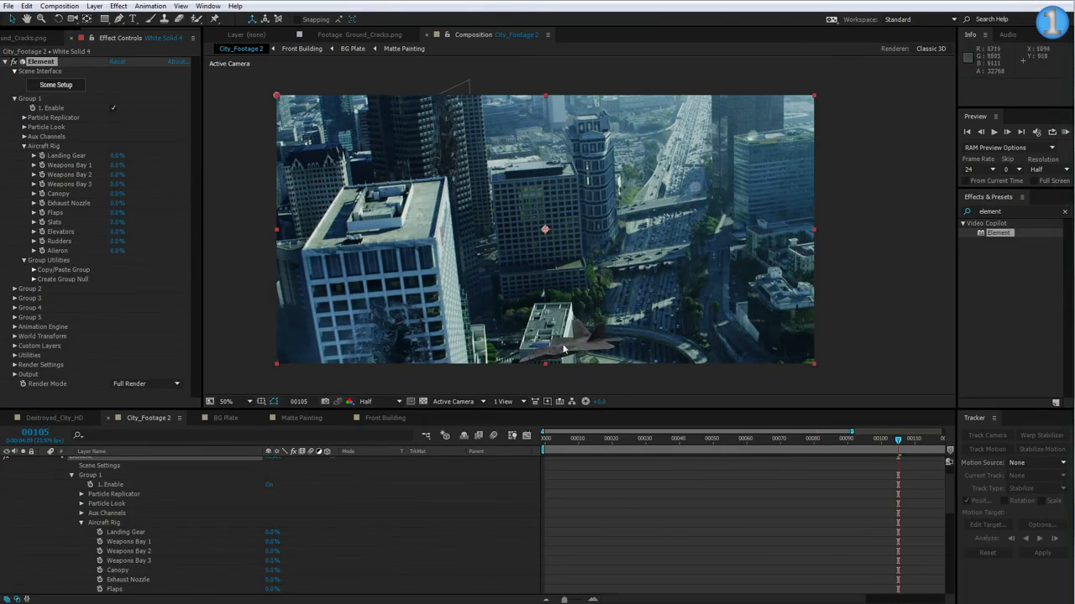
# Create a null for Element Group 1, move the jet up over the freeway, and rotate it about 12° on Y.
pyautogui.click(23, 147)
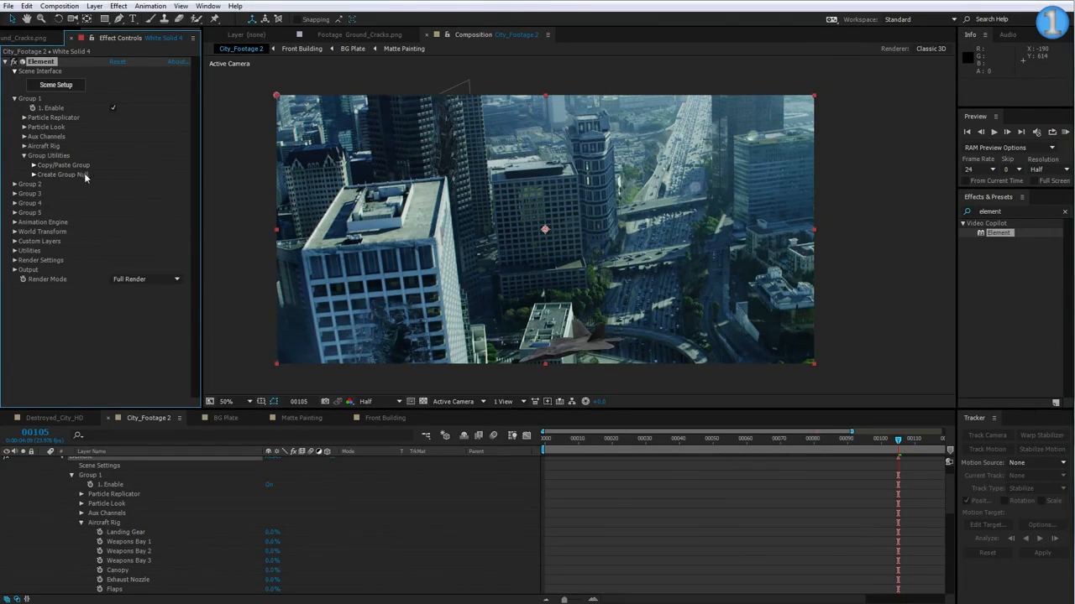
pyautogui.click(34, 175)
pyautogui.click(66, 189)
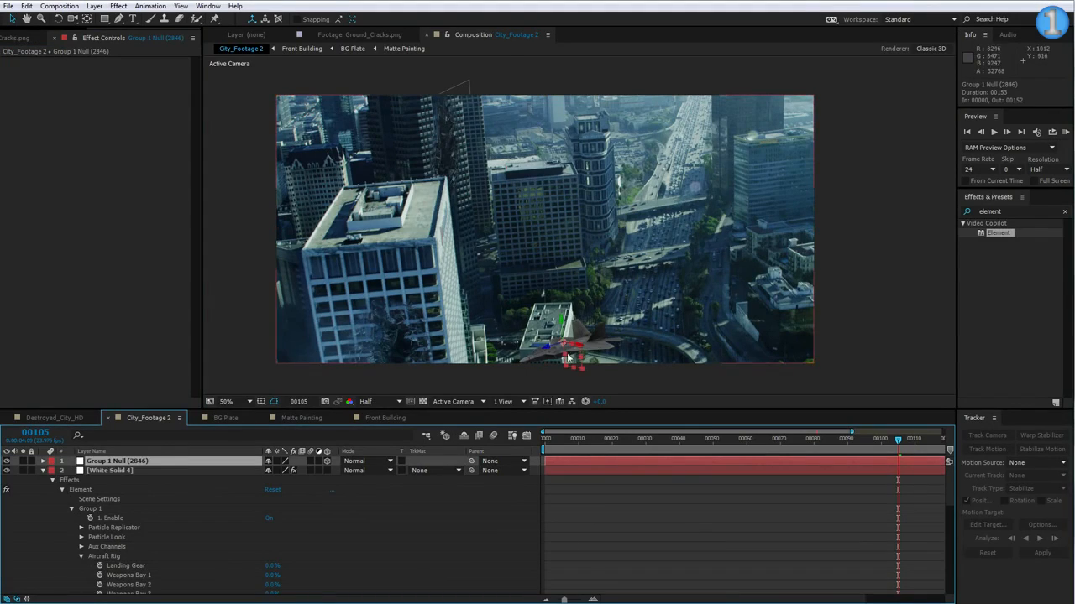
pyautogui.moveTo(571, 356); pyautogui.dragTo(378, 274)
pyautogui.press('w')
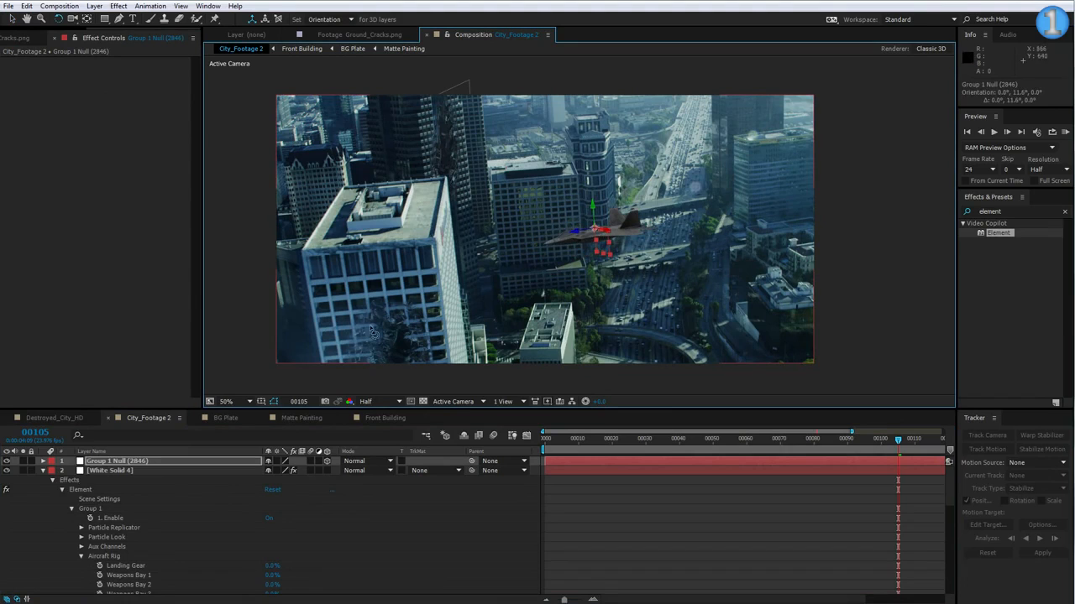
# Rename the White Solid 4 layer to E3D and place it below Adjustment Layer 2 so it receives the grade.
pyautogui.click(44, 471)
pyautogui.click(109, 471)
pyautogui.press('Return')
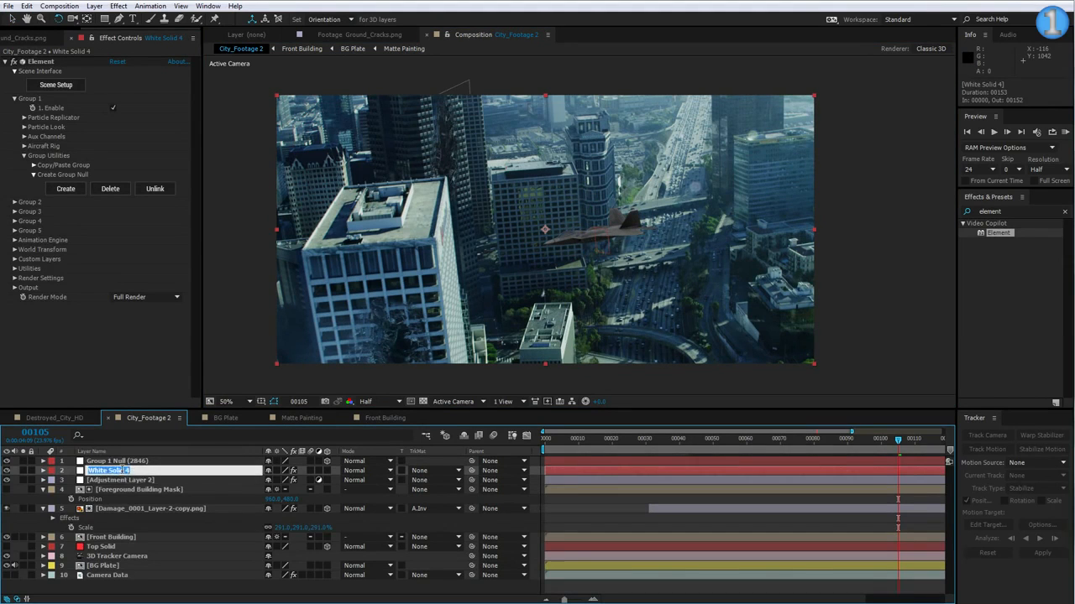
pyautogui.write('E3D')
pyautogui.press('Return')
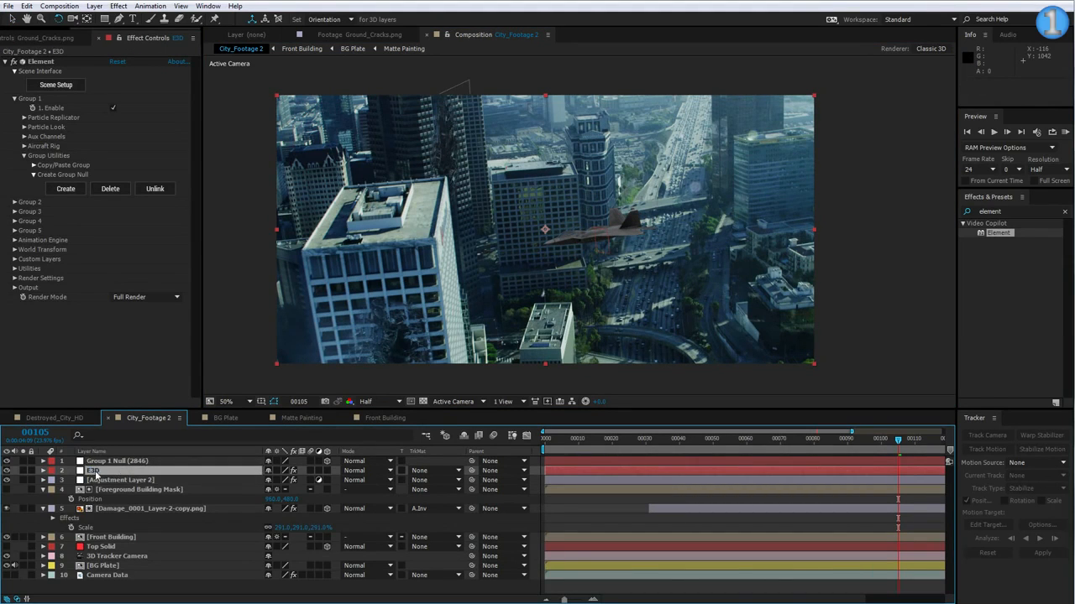
pyautogui.moveTo(96, 475); pyautogui.dragTo(96, 485)
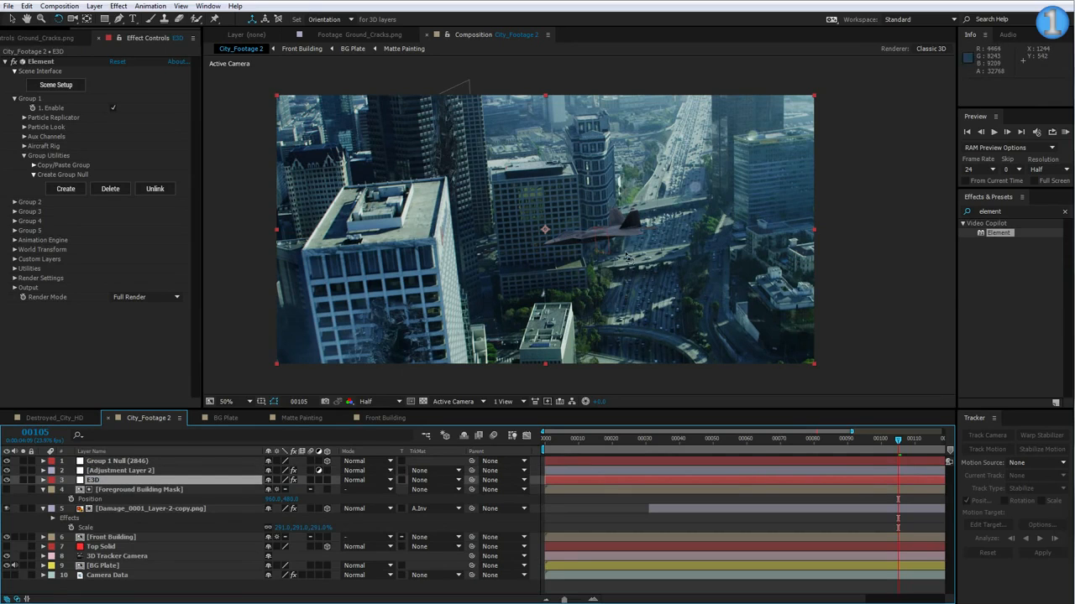
# Check the jet's look at 100% and preview its motion with the work area starting at frame 57.
pyautogui.press('.')
pyautogui.press('.')
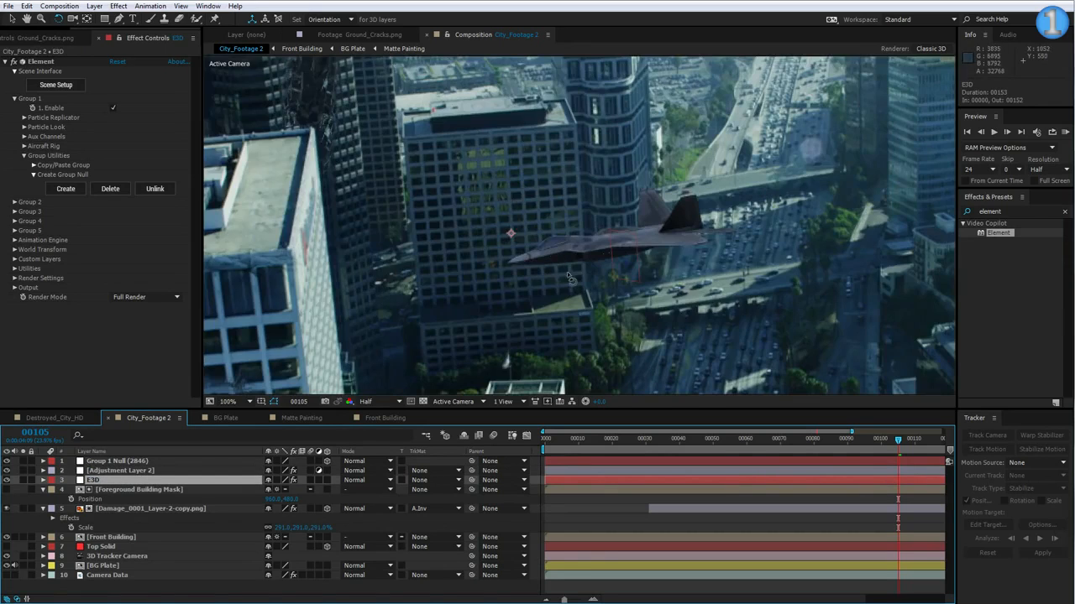
pyautogui.scroll(-1, 568, 276)
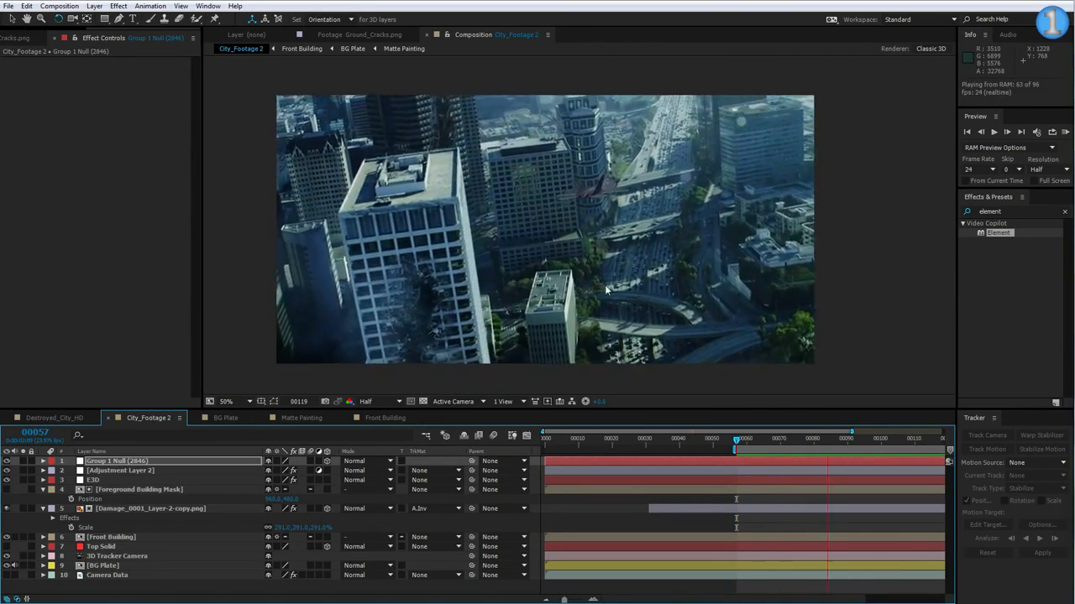
pyautogui.press('space')
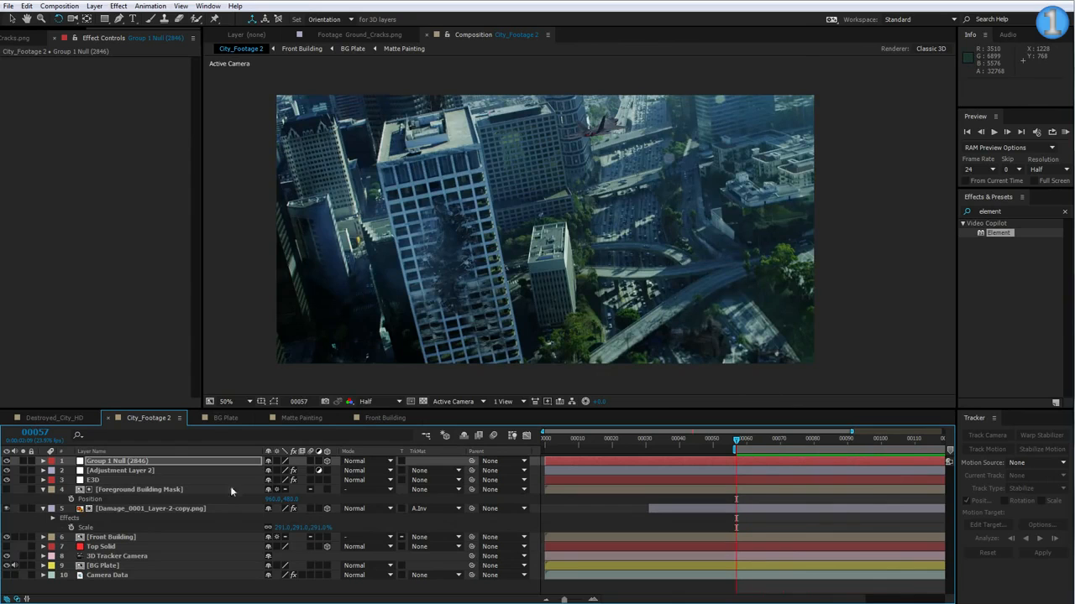
# At frame 105, scale up the Group 1 null so the jet fills the middle of the shot.
pyautogui.click(154, 464)
pyautogui.moveTo(778, 440); pyautogui.dragTo(898, 440)
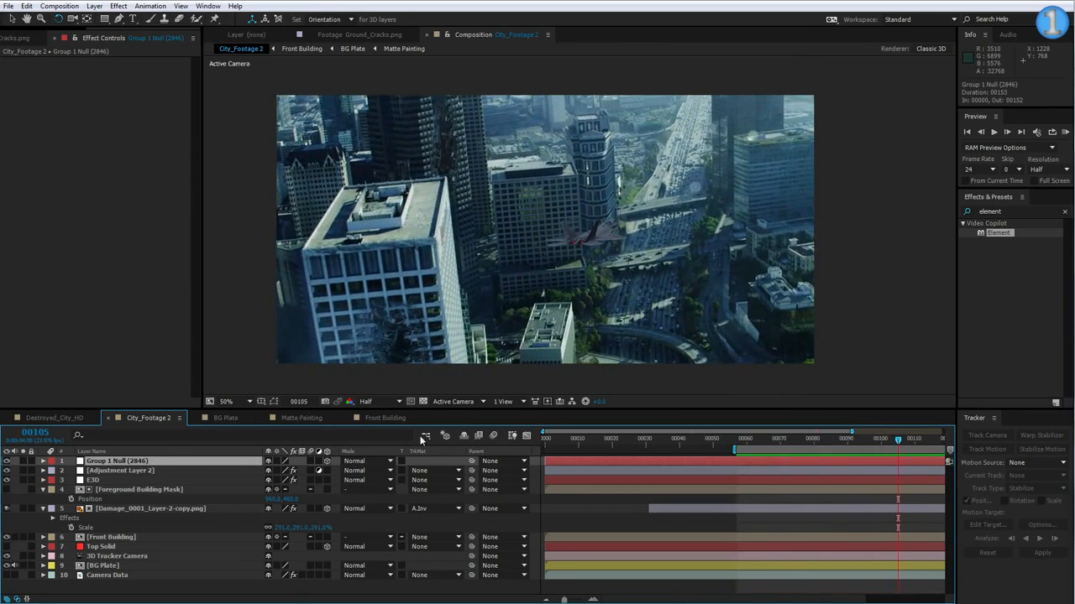
pyautogui.press('s')
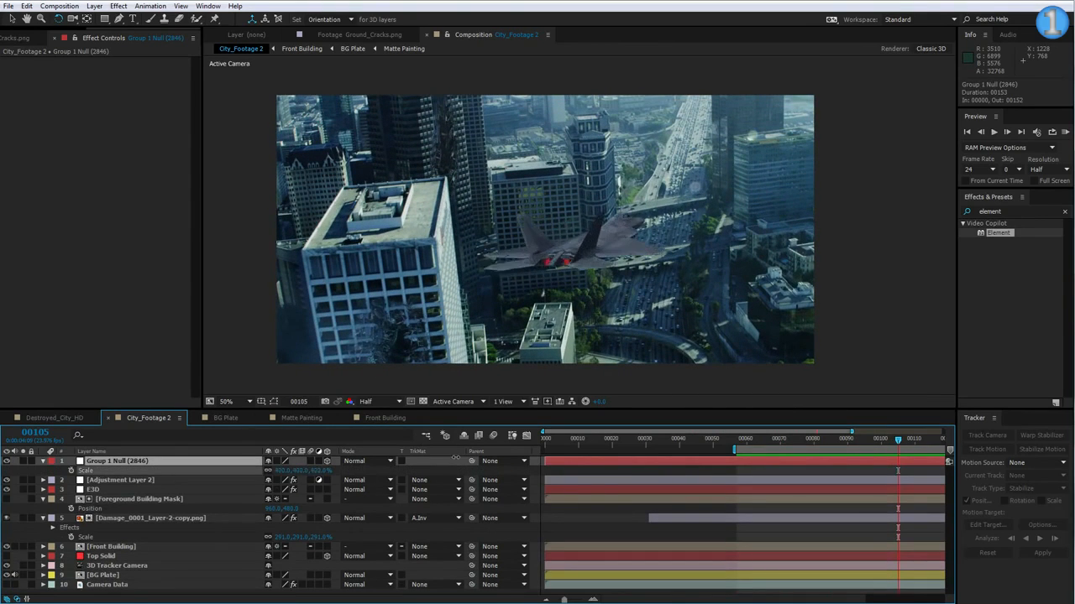
pyautogui.moveTo(456, 457); pyautogui.dragTo(439, 462)
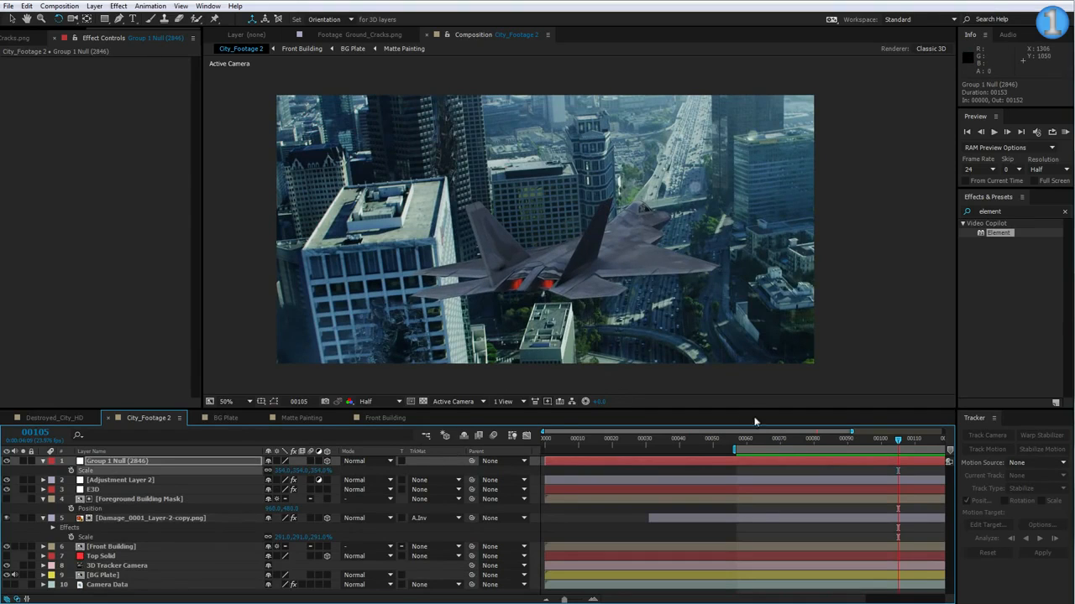
# Tint the physical environment in the E3D layer's Element render settings light blue, about A8D7FC, to match the jet to the shot.
pyautogui.click(107, 491)
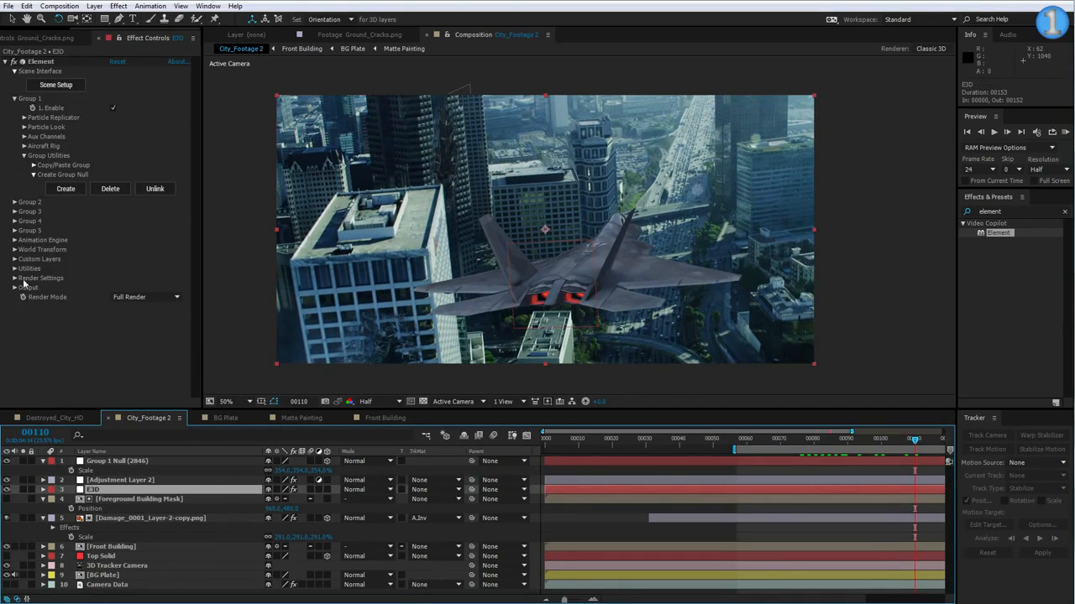
pyautogui.click(16, 279)
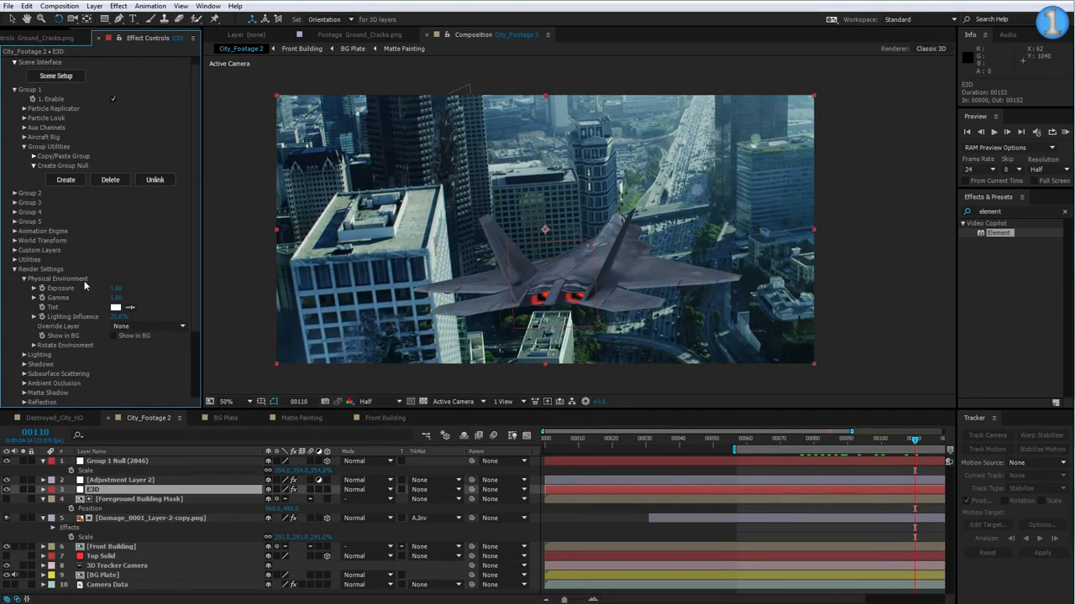
pyautogui.click(115, 308)
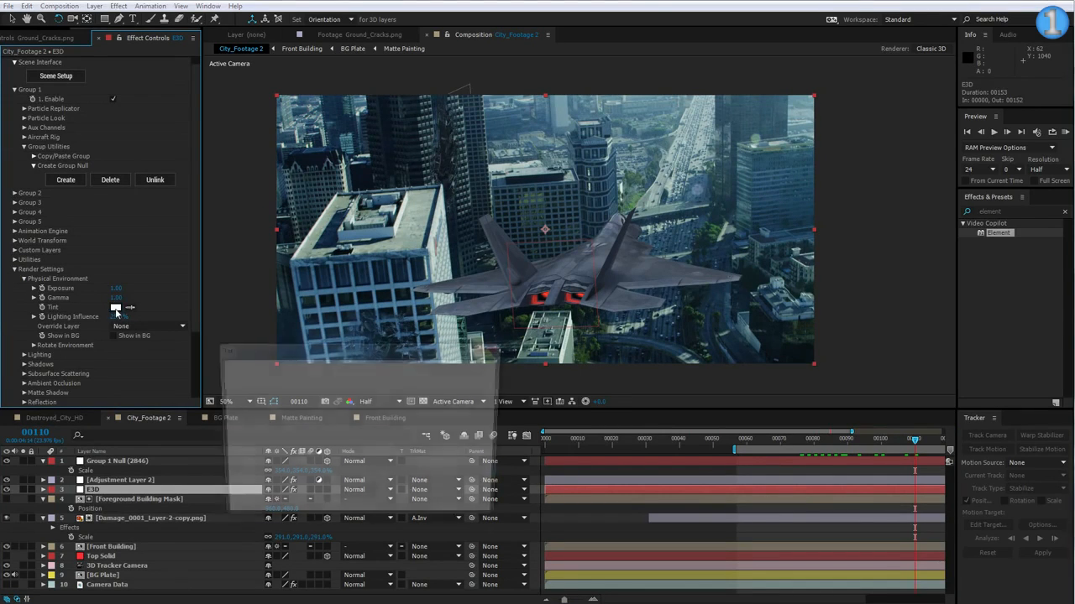
pyautogui.click(386, 428)
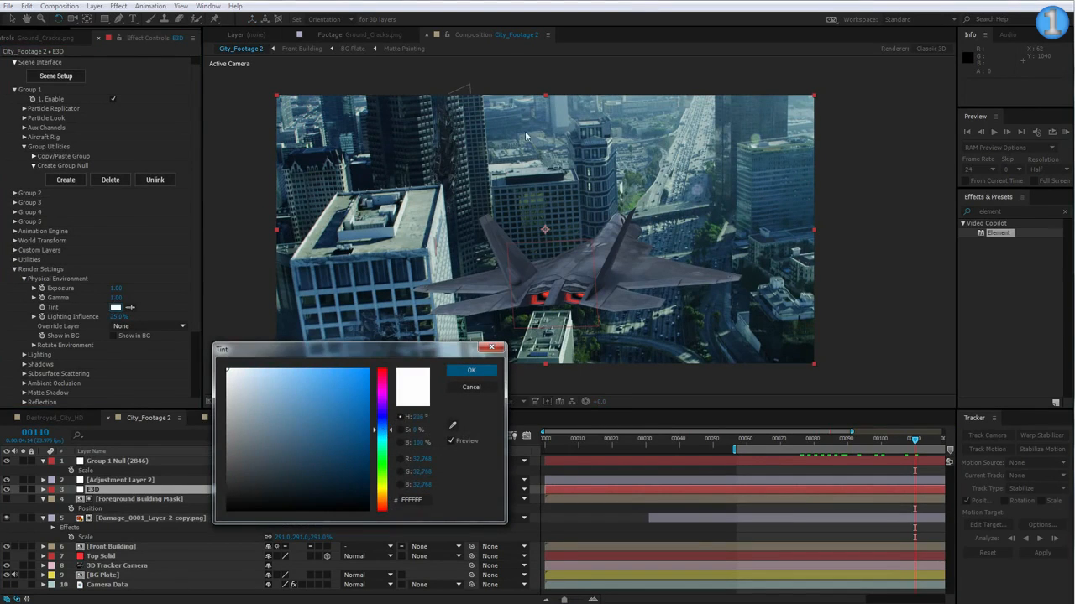
pyautogui.moveTo(260, 381)
pyautogui.mouseDown()
pyautogui.moveTo(263, 367)
pyautogui.moveTo(282, 370)
pyautogui.moveTo(274, 370)
pyautogui.mouseUp()
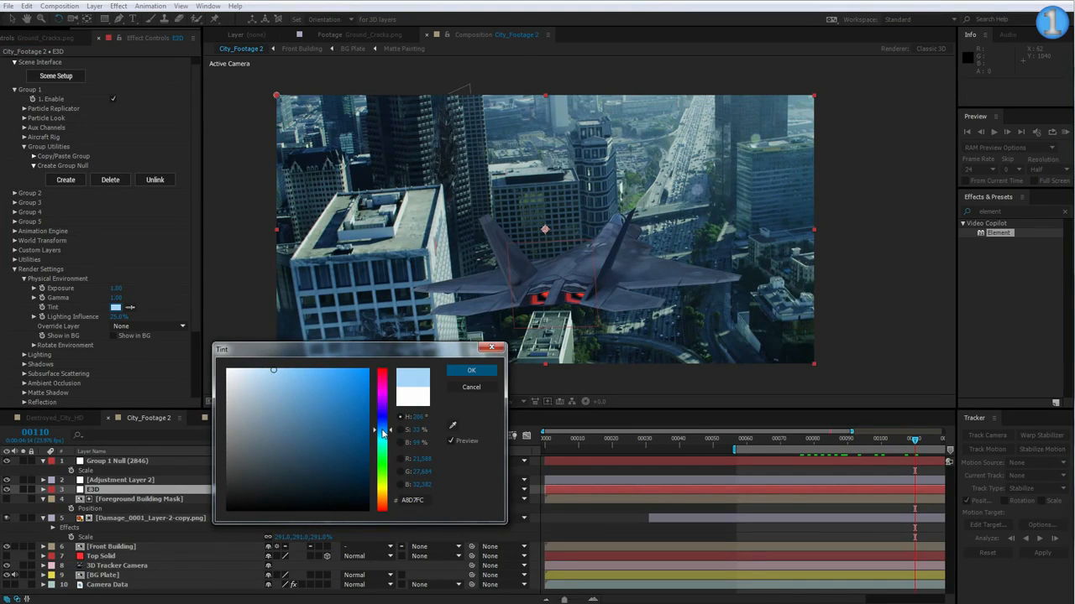
pyautogui.moveTo(388, 430); pyautogui.dragTo(385, 430)
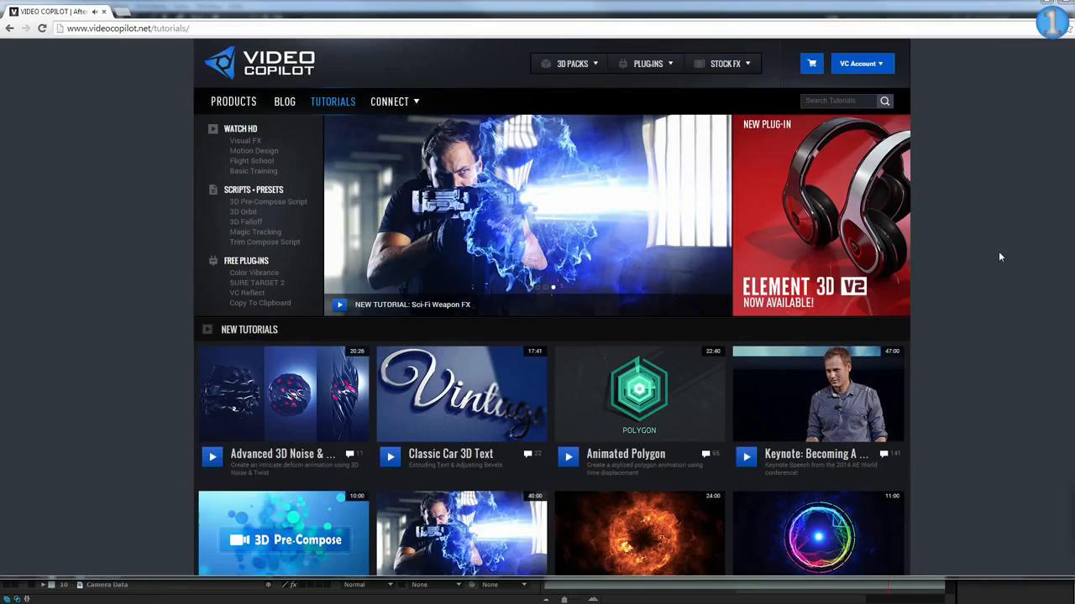
# Look through the Video Copilot tutorials list and the Element 3D V2 product page in the browser, and return to After Effects.
pyautogui.scroll(-7, 999, 250)
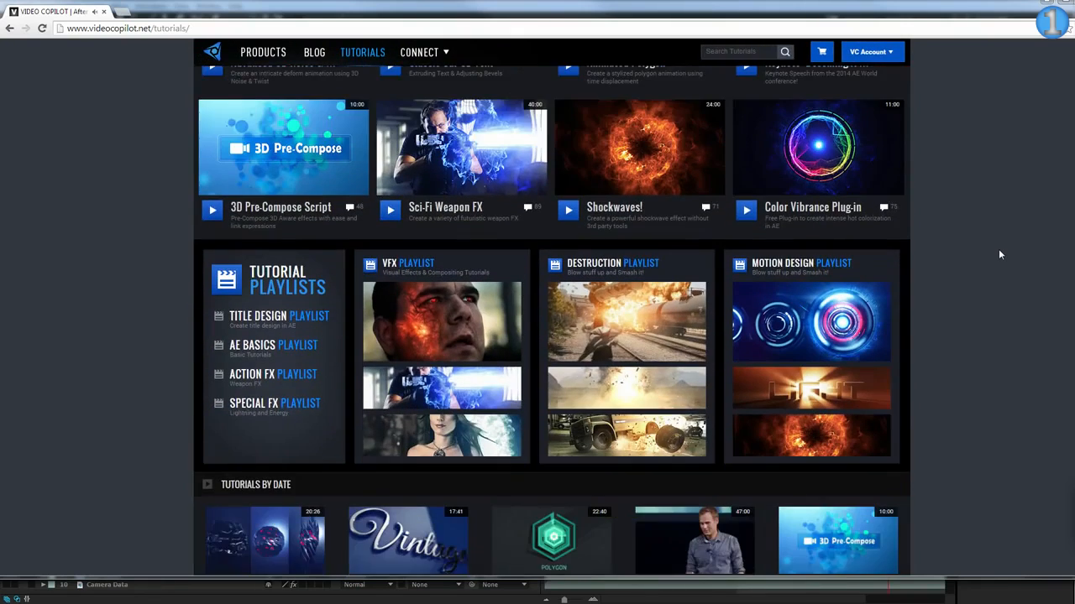
pyautogui.scroll(-6, 998, 265)
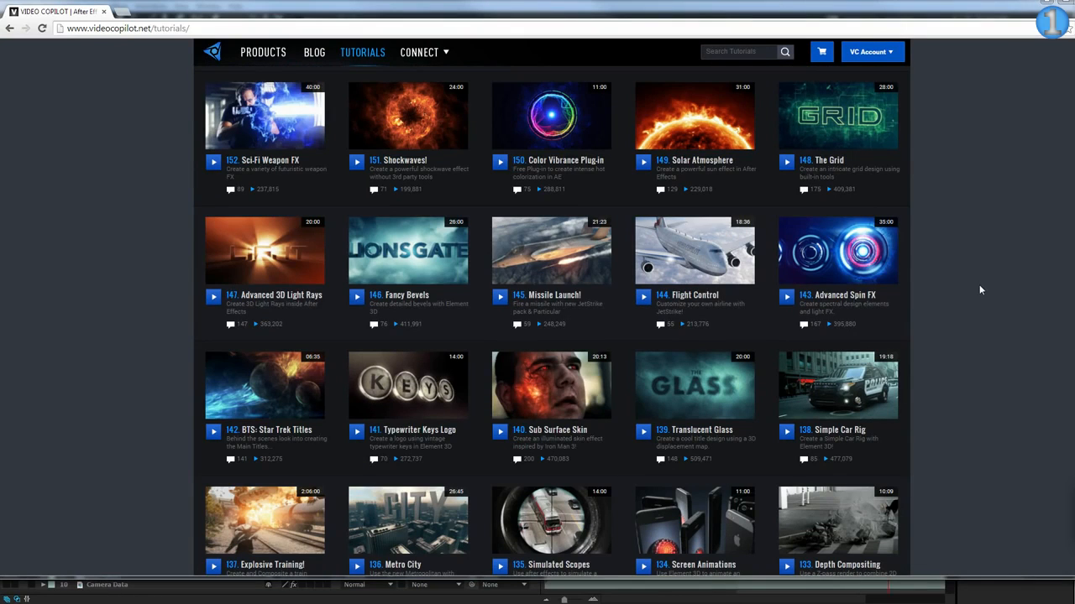
pyautogui.scroll(10, 1011, 230)
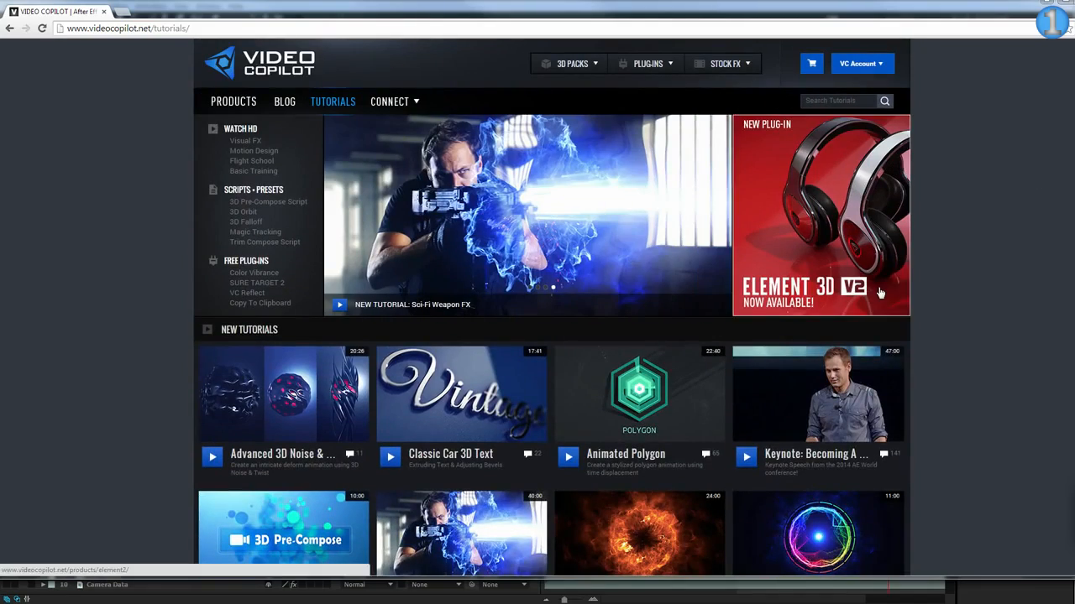
pyautogui.click(879, 292)
pyautogui.scroll(-15, 880, 293)
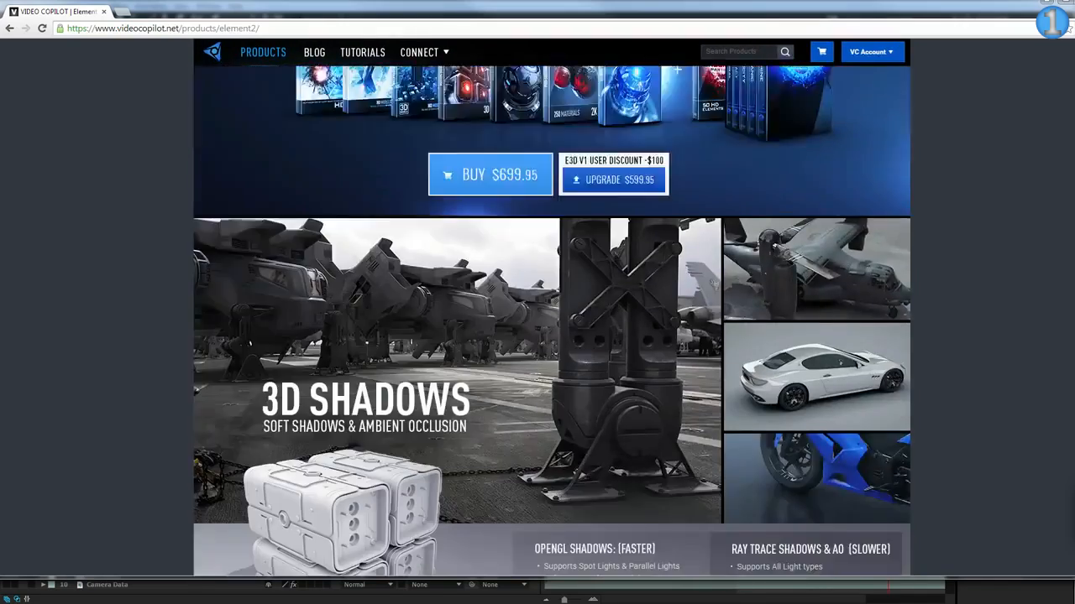
pyautogui.scroll(-3, 552, 321)
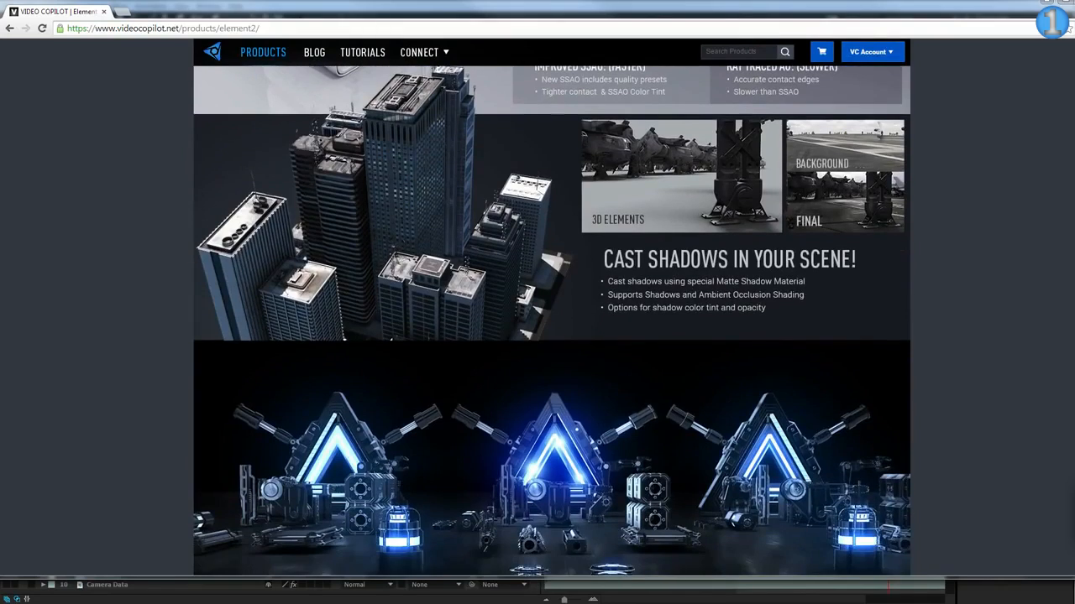
pyautogui.scroll(-9, 552, 322)
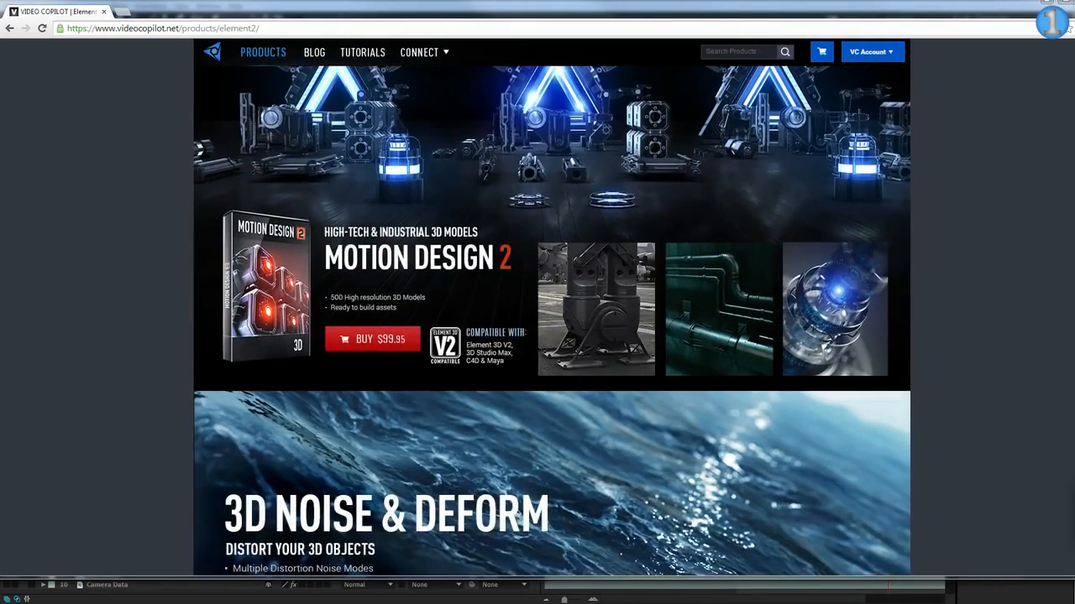
pyautogui.hotkey('alt', 'Tab')
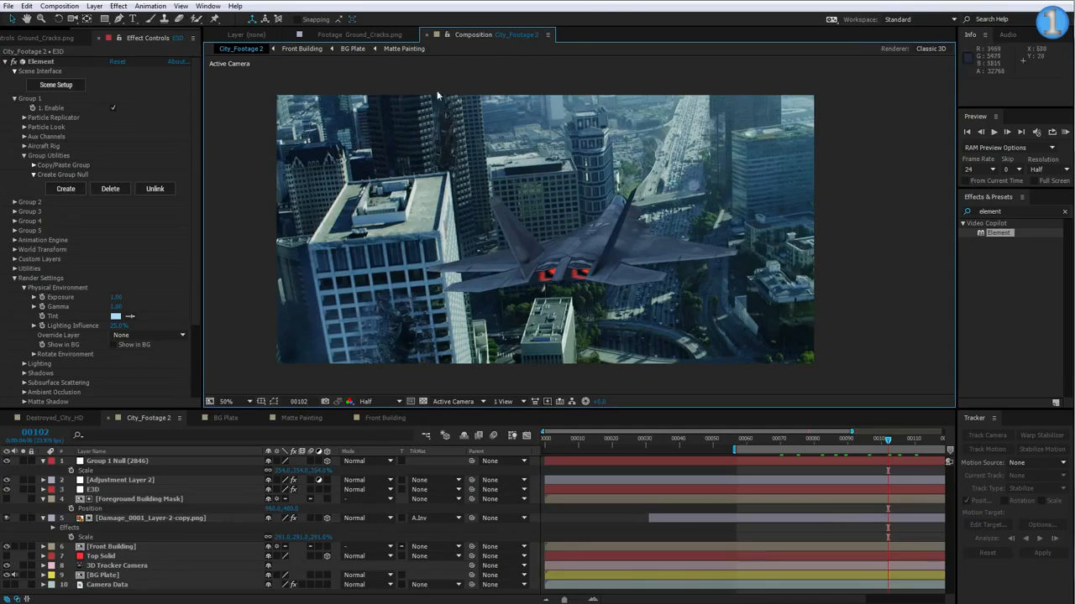